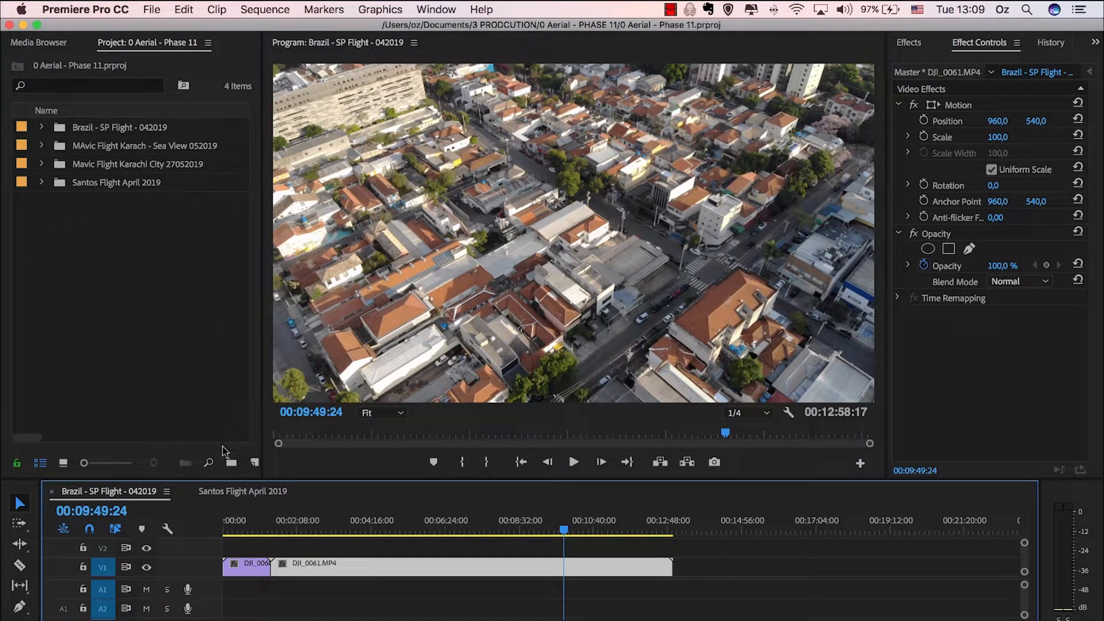
- Check whether Selection Follows Playhead is enabled in the sequence options
click(256, 10)
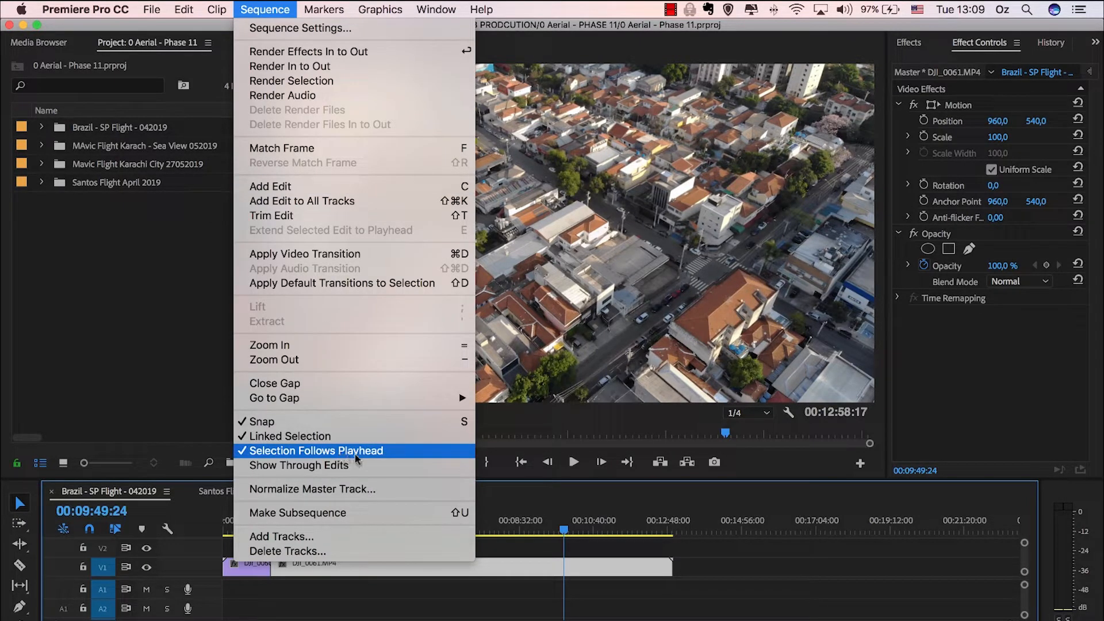
click(497, 508)
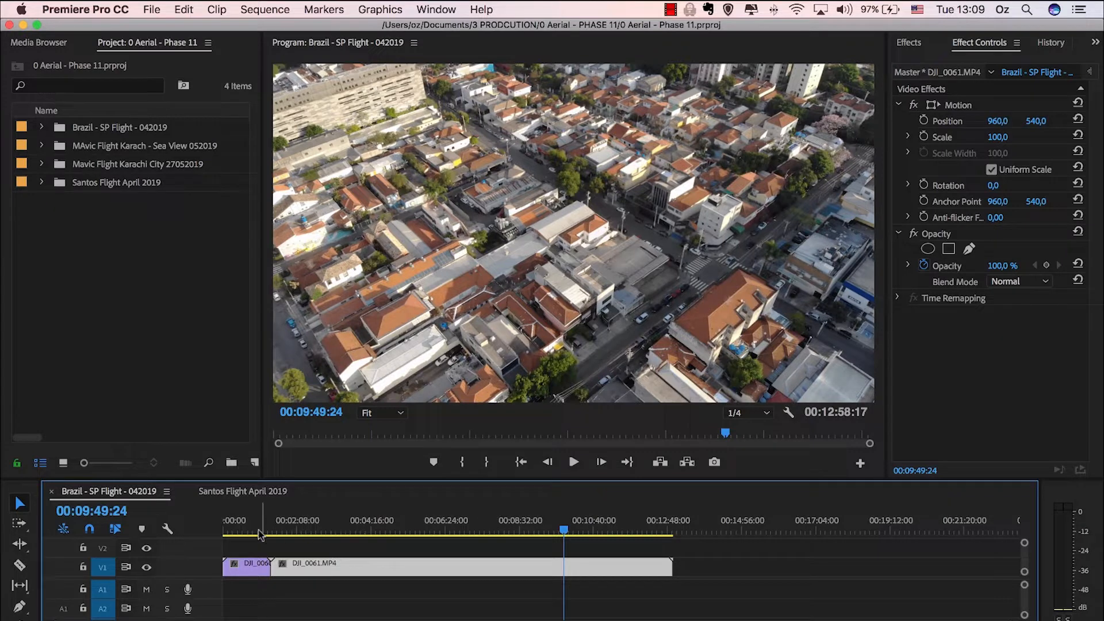
- Try ripple trimming the start of DJI_0060.MP4 up to 00:00:09:08 and undo the trim
click(230, 521)
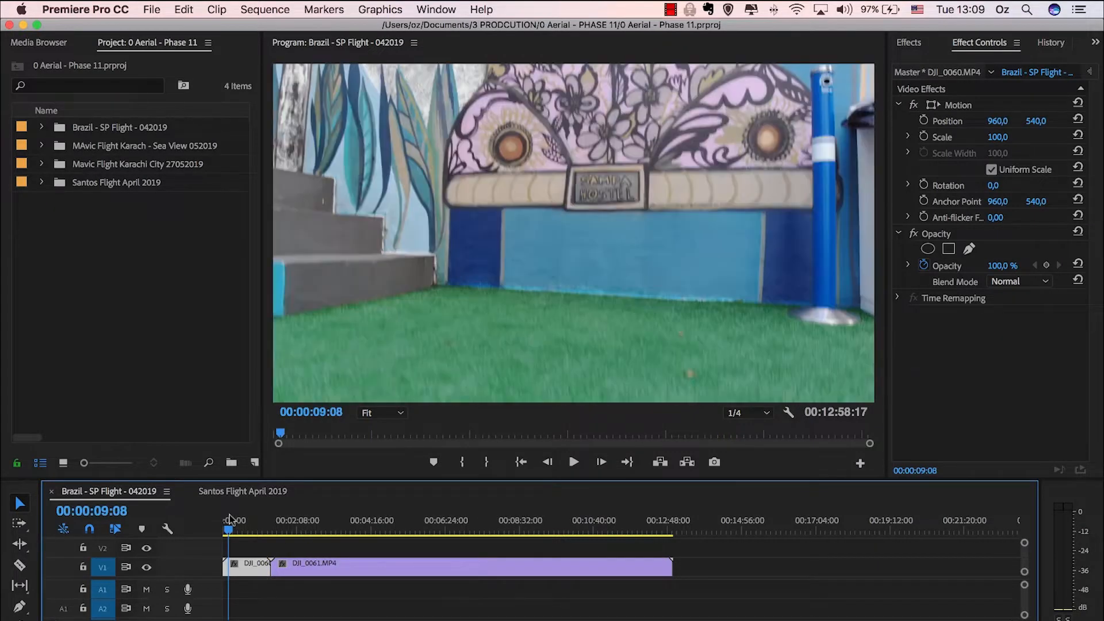
key(q)
key(super+z)
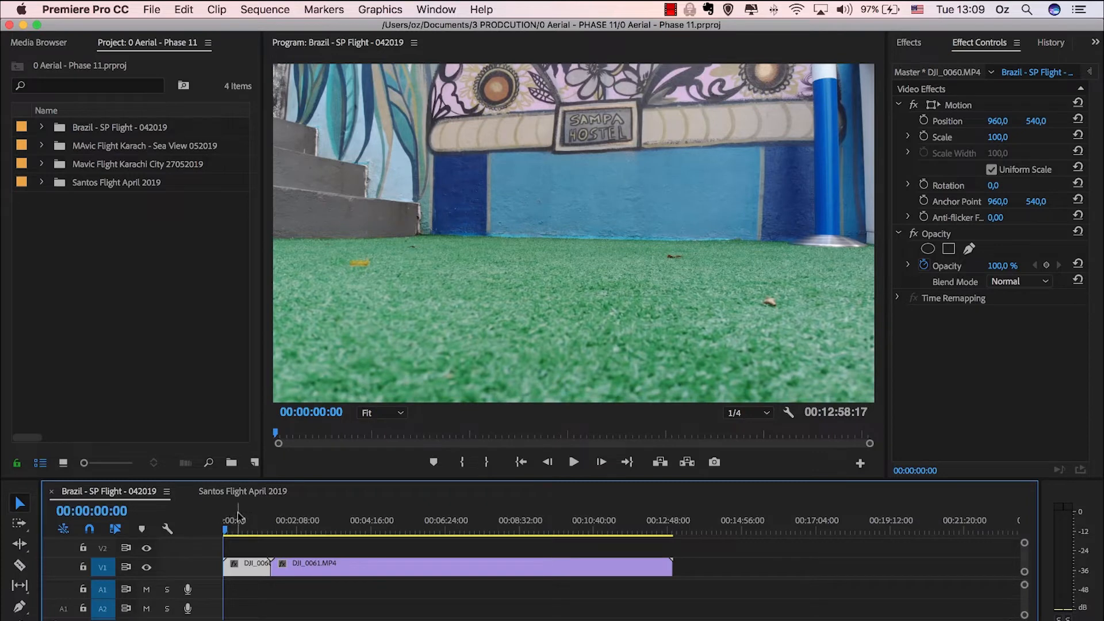
- Try ripple trimming the end of DJI_0060.MP4 back to 00:00:25:04 and undo the trim
click(237, 518)
key(w)
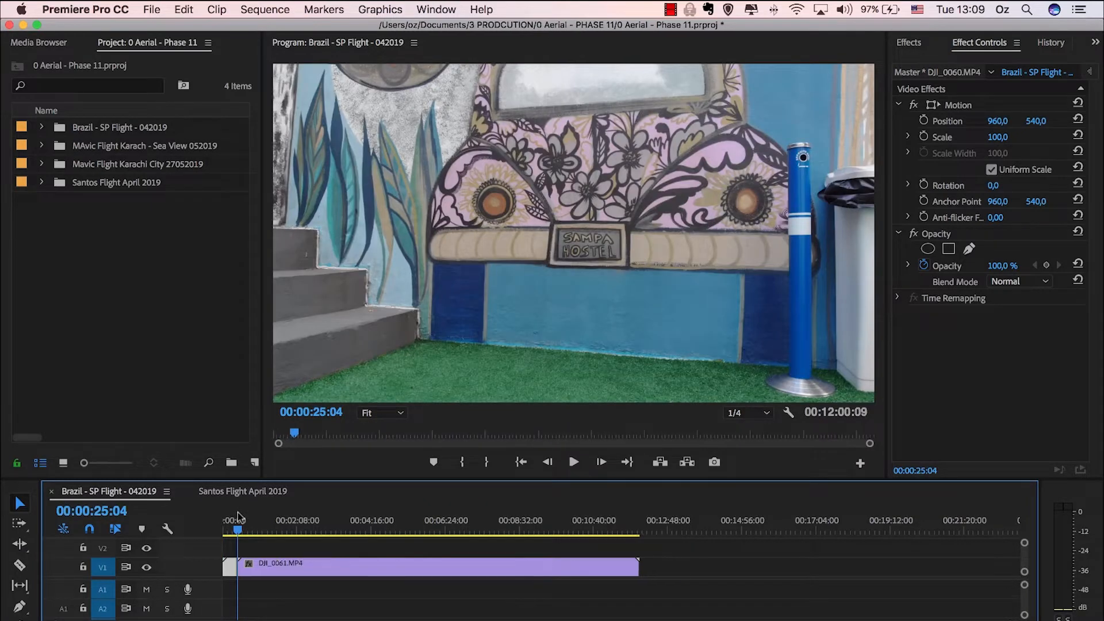
key(super+z)
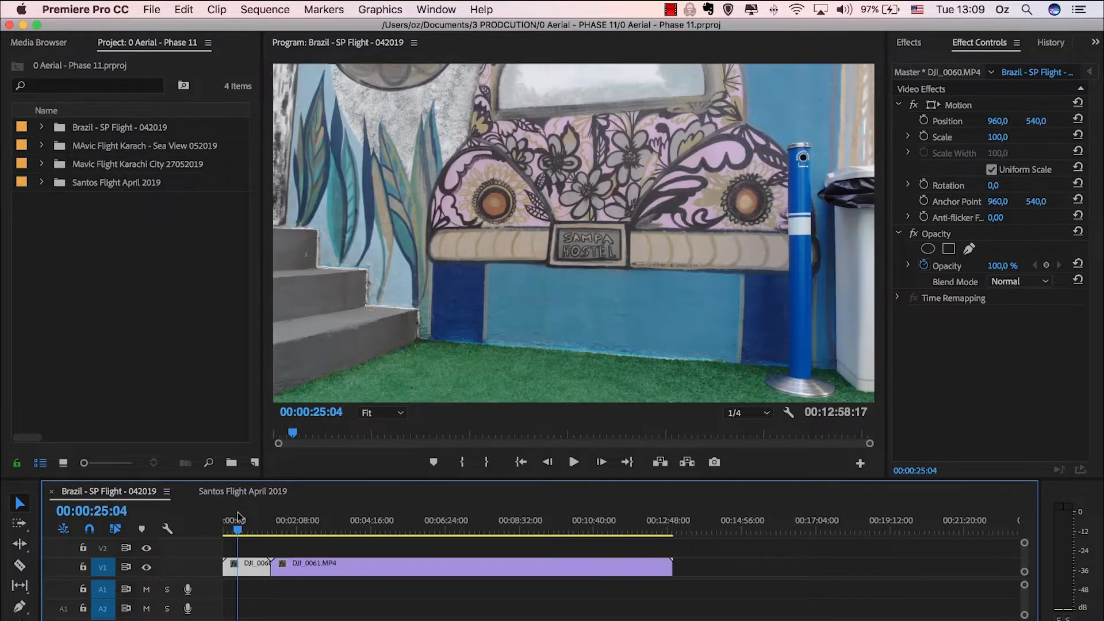
- Try splitting DJI_0060.MP4 at 00:00:25:04, undo the split, and open and cancel the nested sequence naming dialog
key(super+k)
key(super+z)
key(super+shift+n)
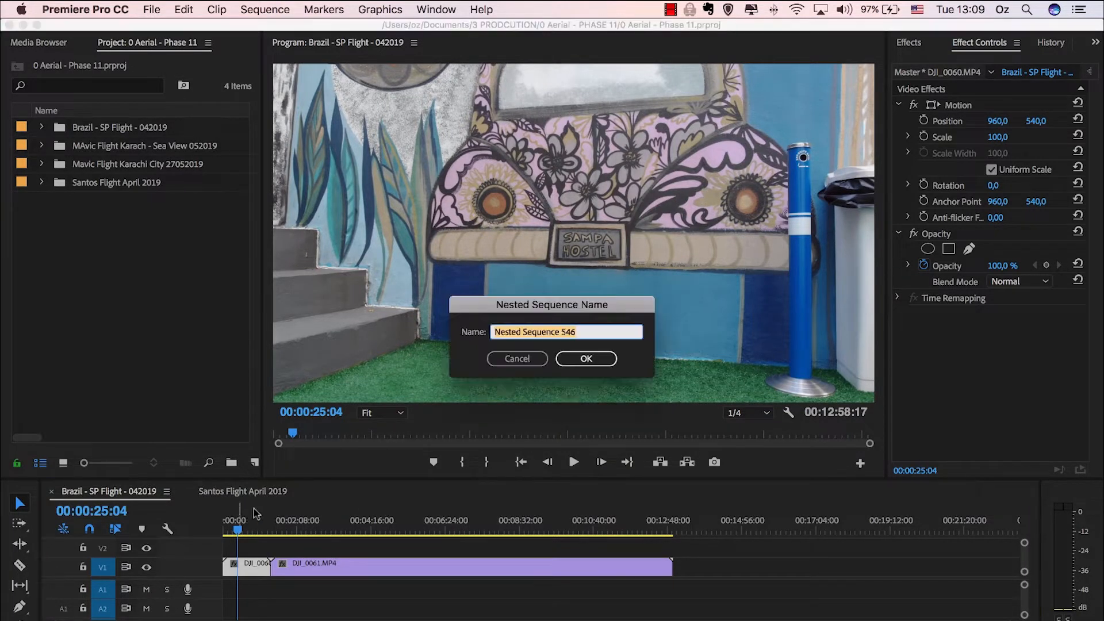
click(531, 359)
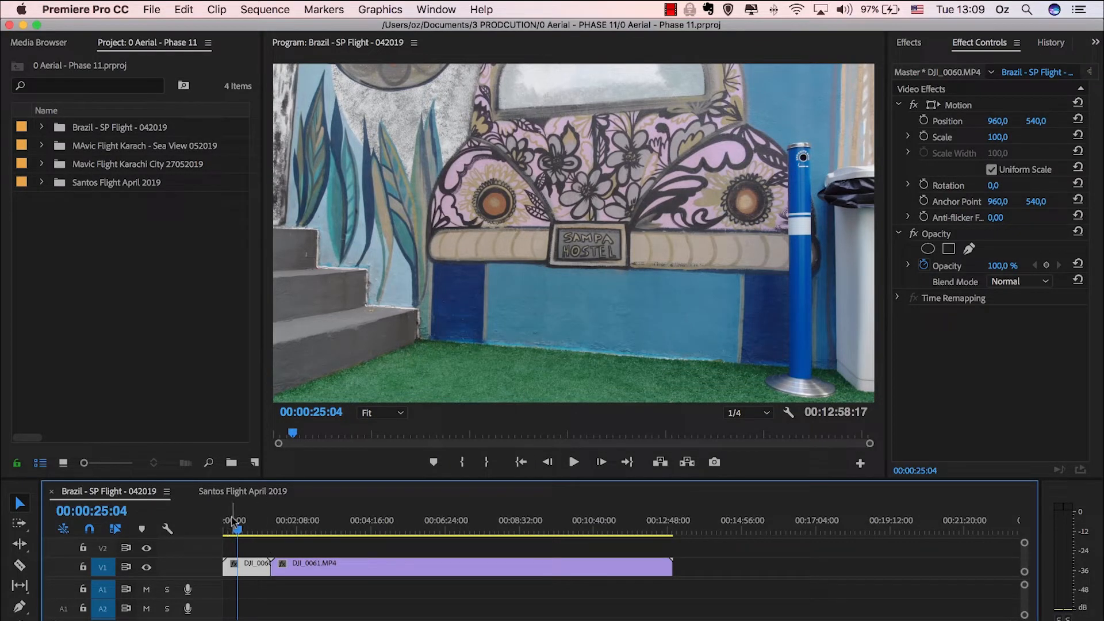
- Preview the footage around 00:03:14:12 and examine the saved effect presets
drag(232, 516, 336, 517)
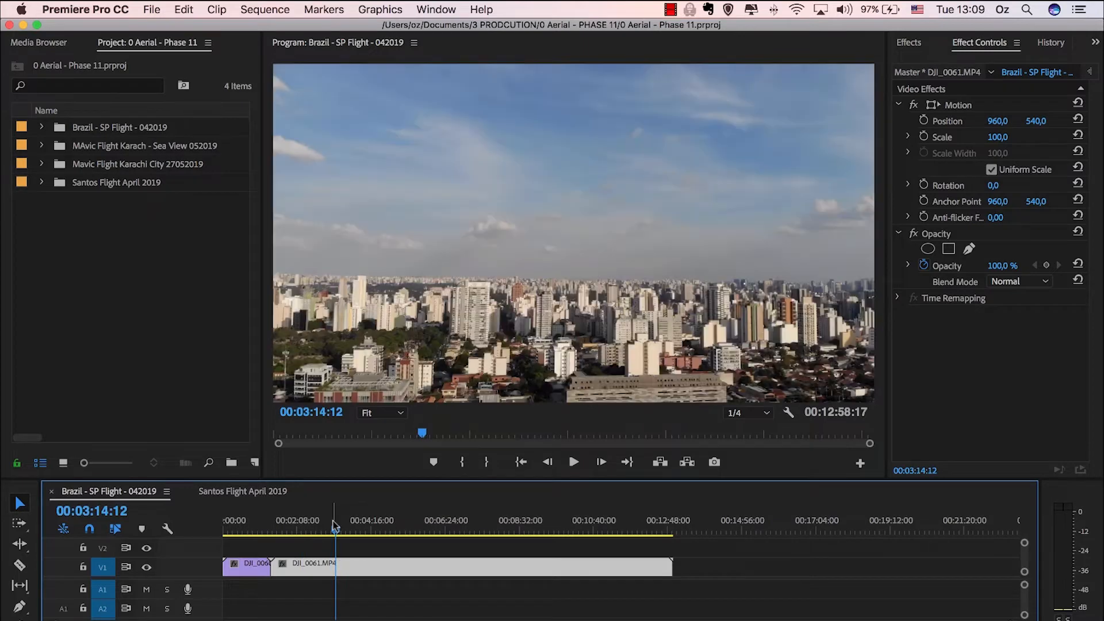
click(915, 44)
click(897, 84)
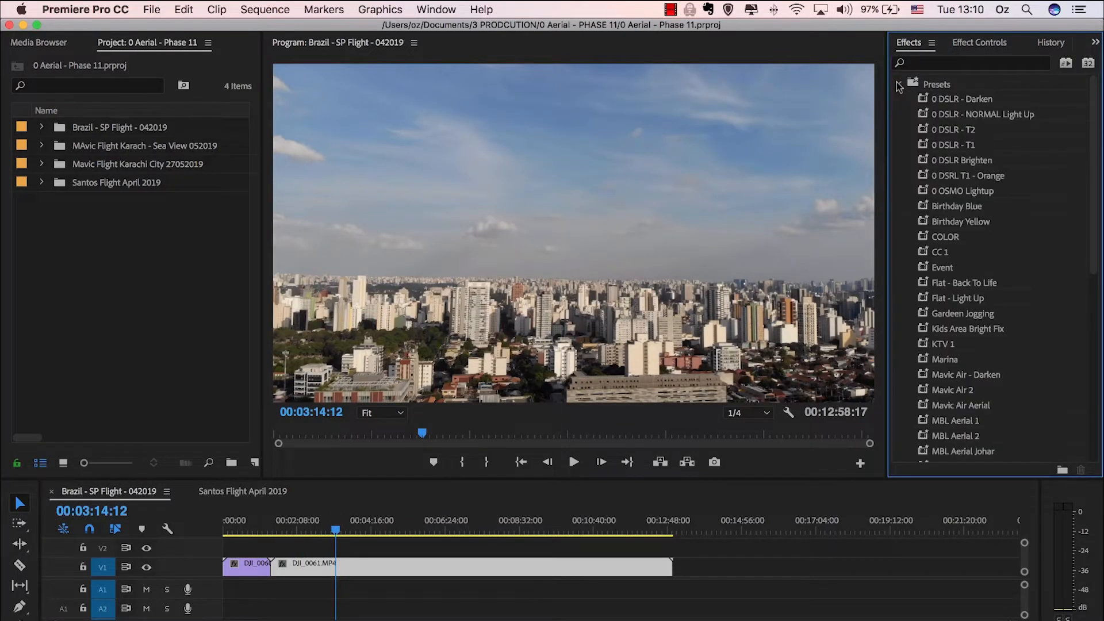
scroll(1013, 269, down, 5)
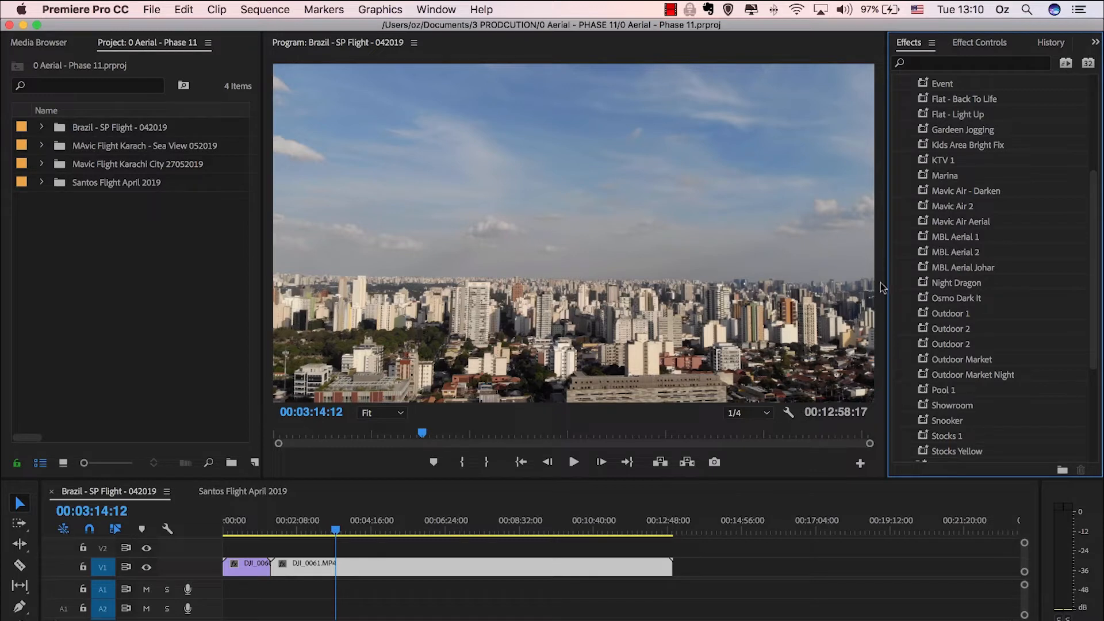
- Shift DJI_0061.MP4 about 52 seconds forward on V1, leaving a gap after the first clip
click(251, 522)
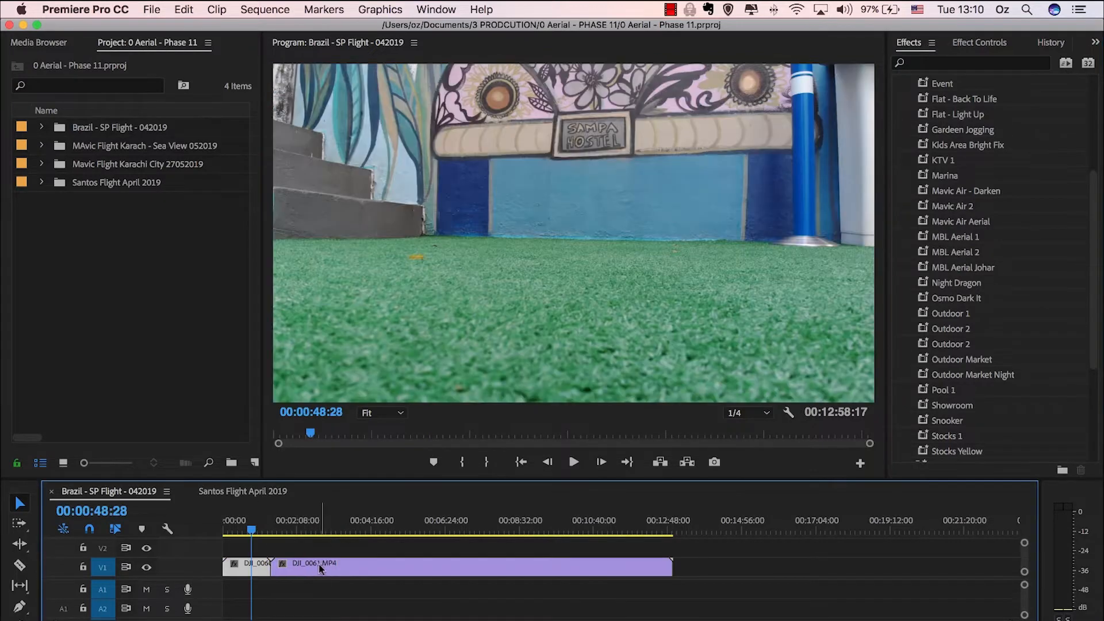
click(345, 569)
drag(345, 569, 375, 569)
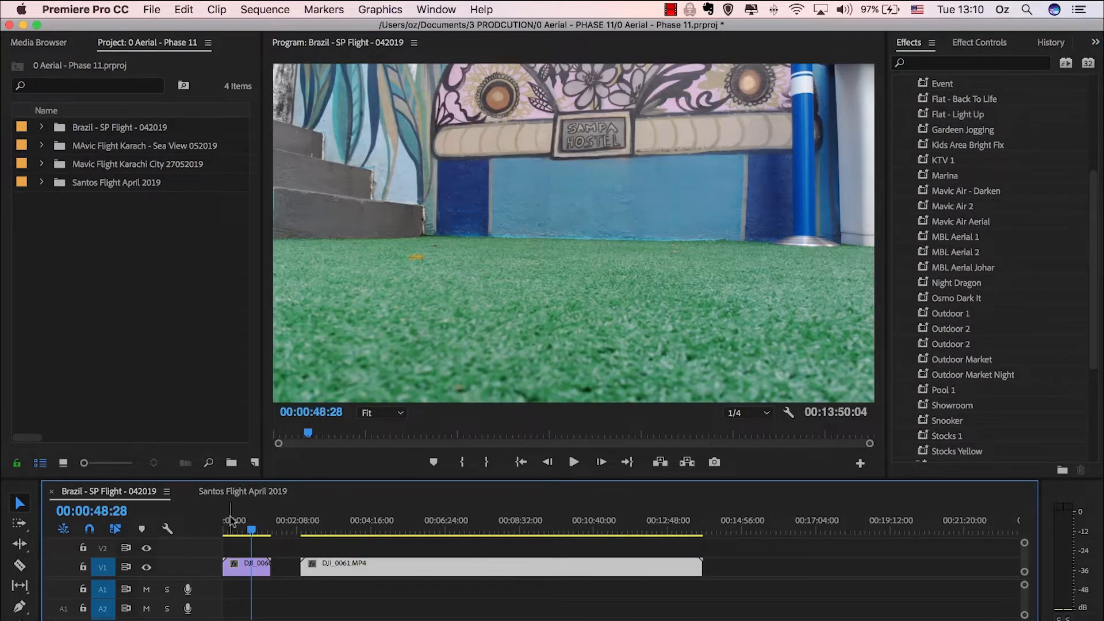
- Delete the DJI_0060.MP4 clip and close the gap so DJI_0061.MP4 starts the sequence
click(231, 521)
drag(232, 521, 252, 516)
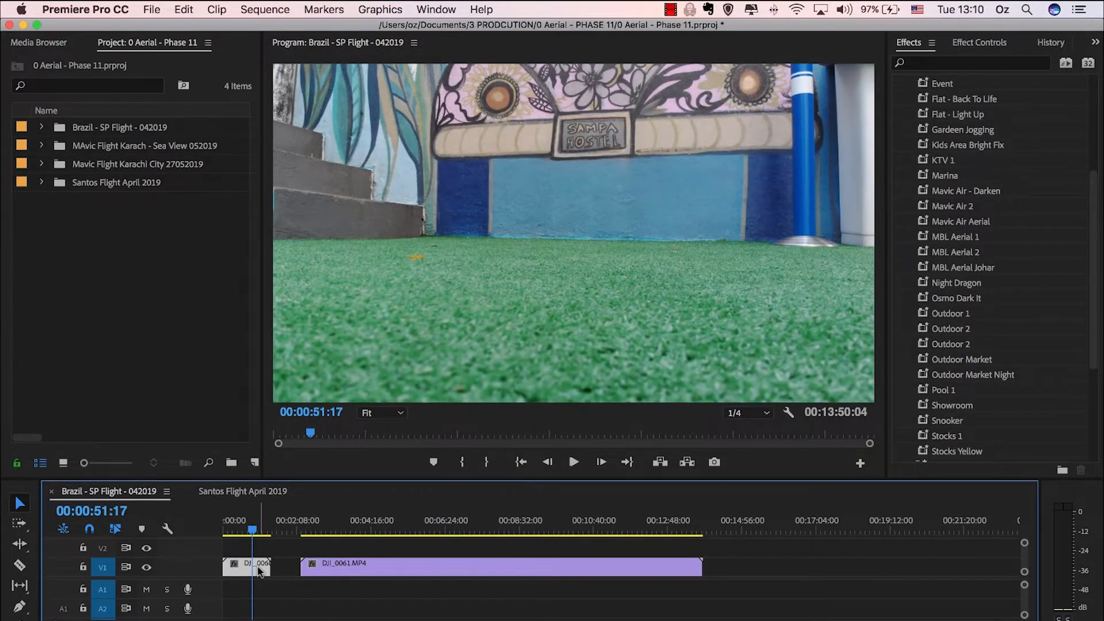
key(Delete)
click(285, 568)
key(Delete)
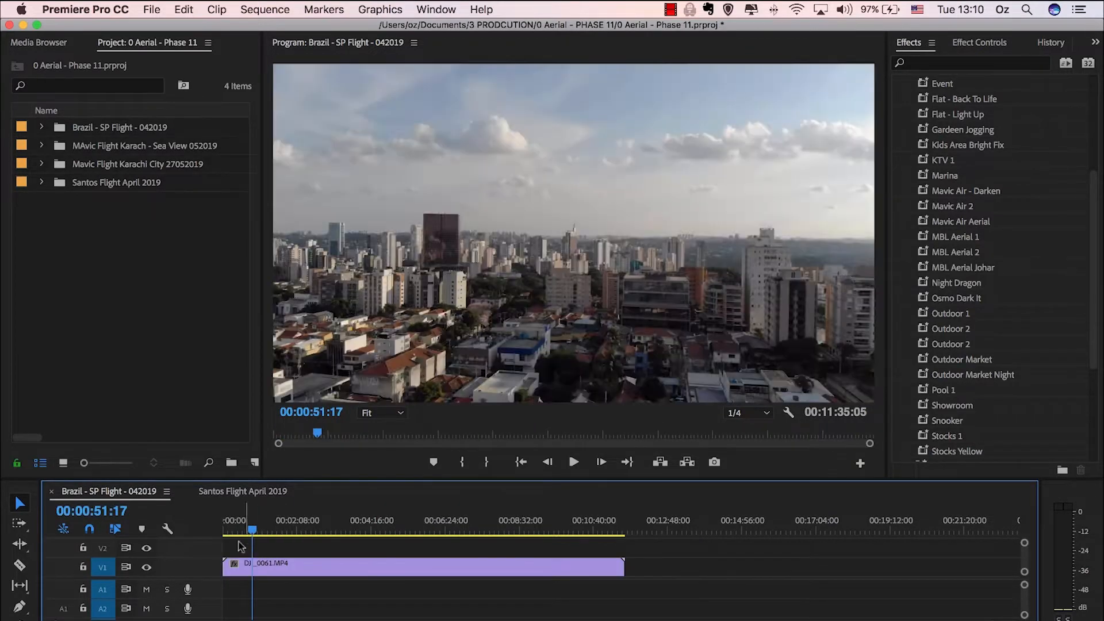
- Apply the Mavic Air 2 preset to DJI_0061.MP4 and preview the color change along the clip
click(229, 521)
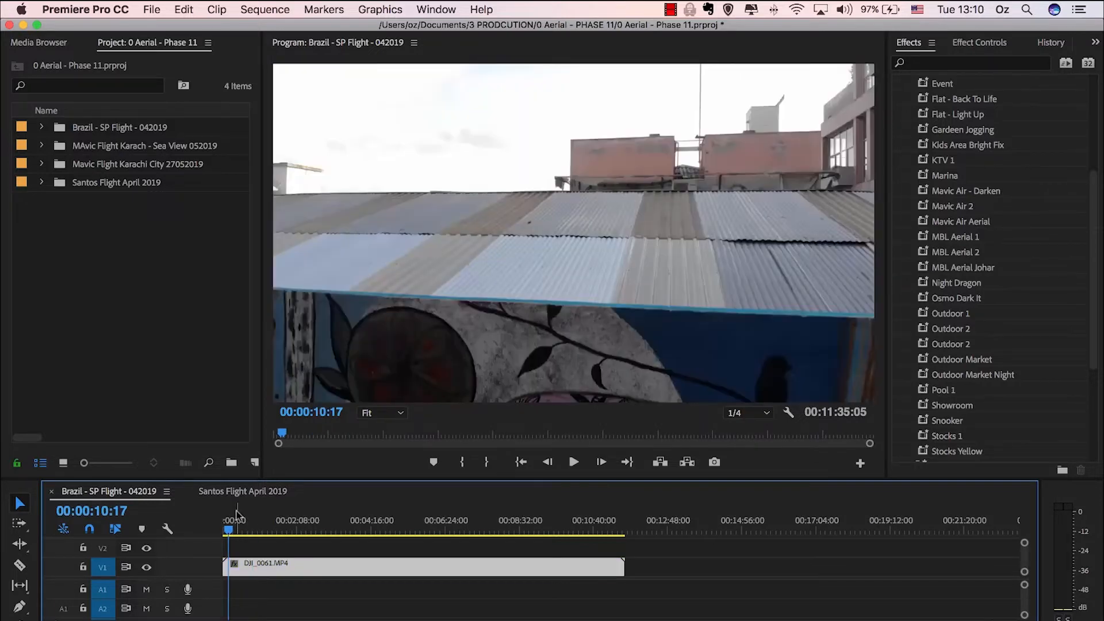
drag(236, 512, 250, 509)
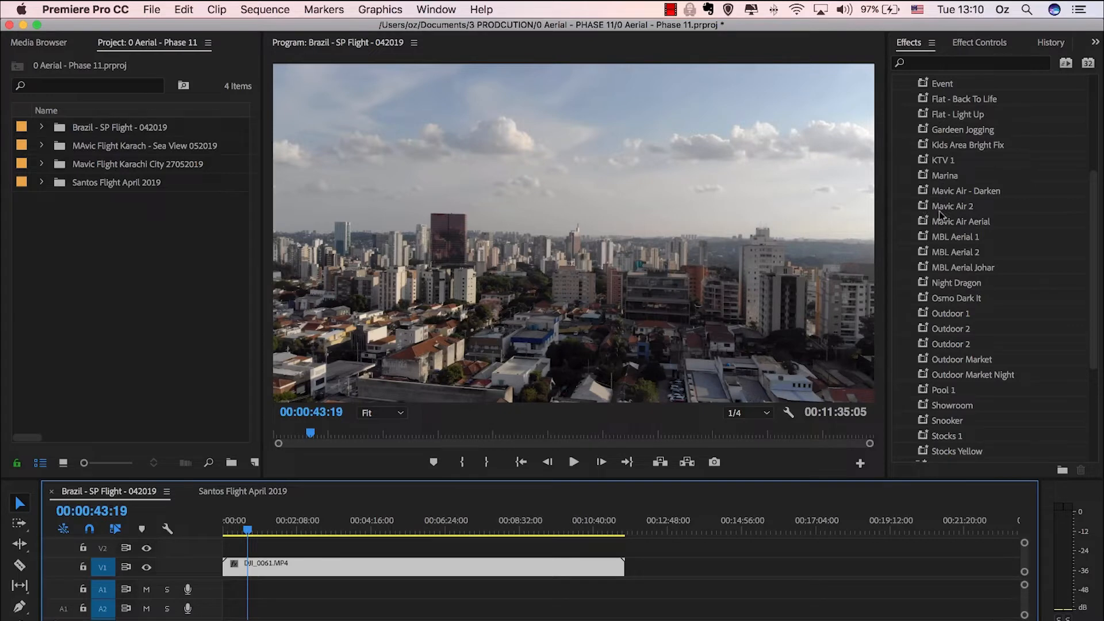
drag(929, 206, 528, 563)
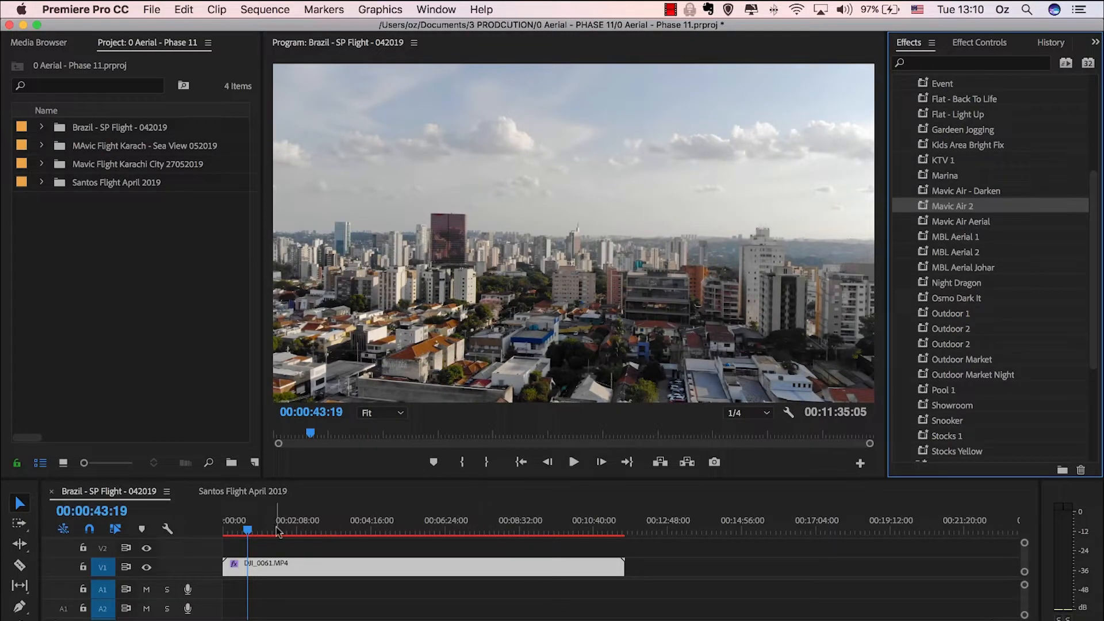
drag(257, 524, 493, 524)
- Ripple trim about 10 seconds off the start of DJI_0061.MP4, returning the playhead to the sequence start
click(230, 509)
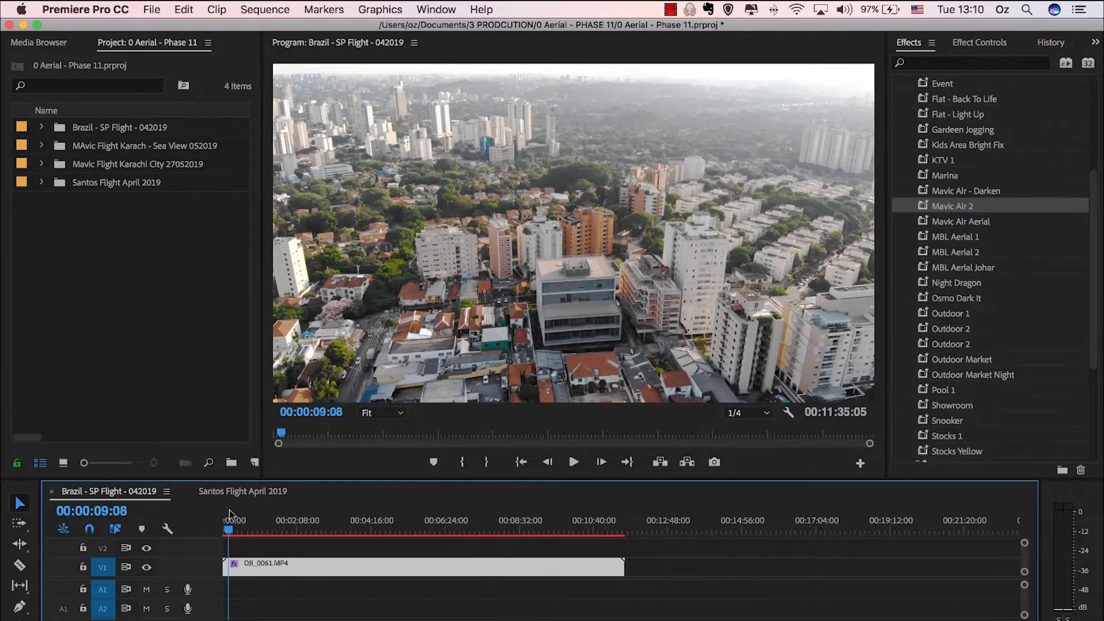
key(=)
key(=)
key(=)
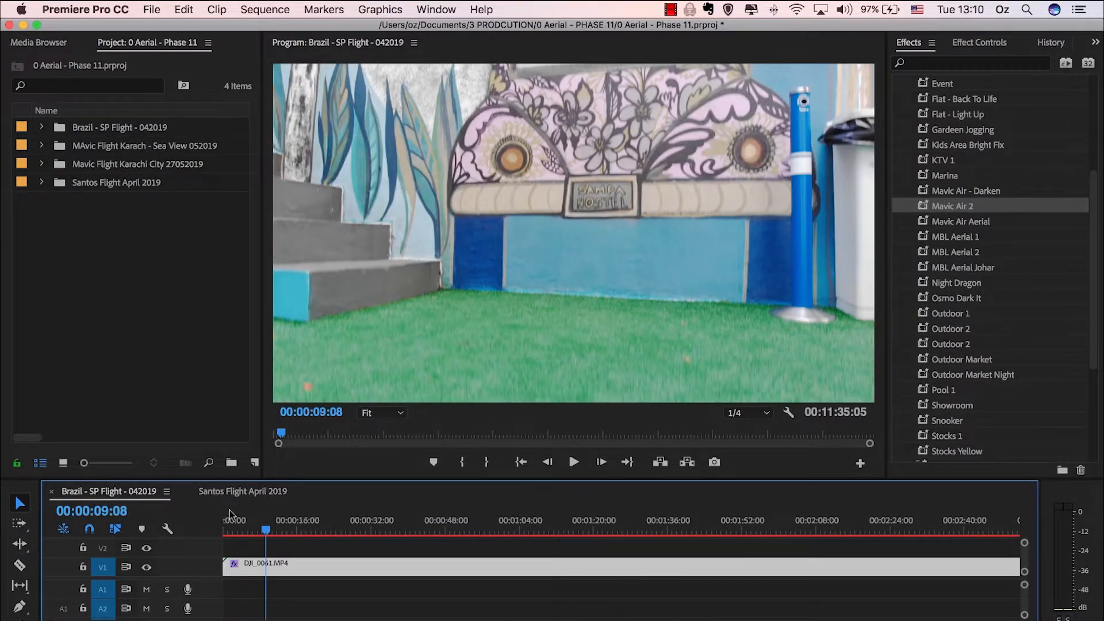
click(230, 518)
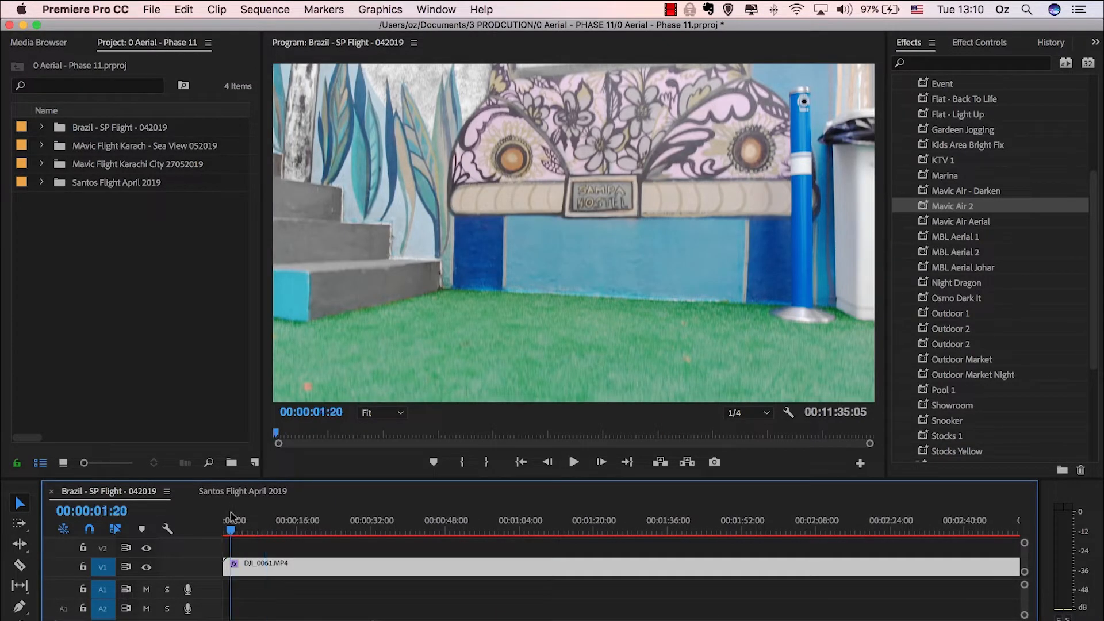
drag(232, 516, 271, 516)
key(Home)
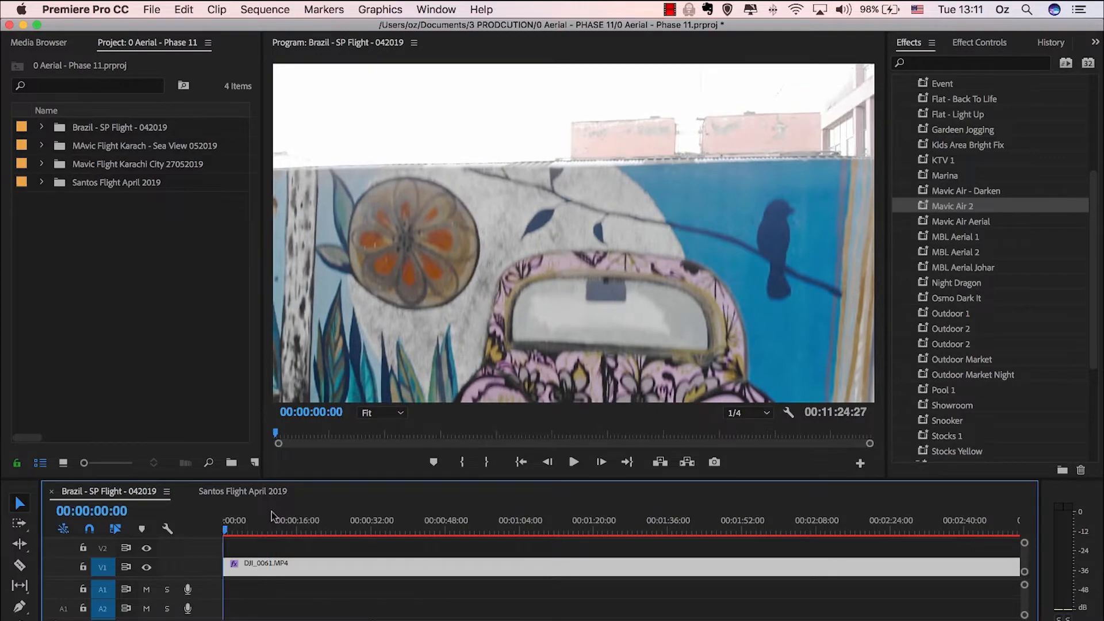
- Play the opening and ripple trim the start of DJI_0061.MP4 twice, removing under one second each time
key(space)
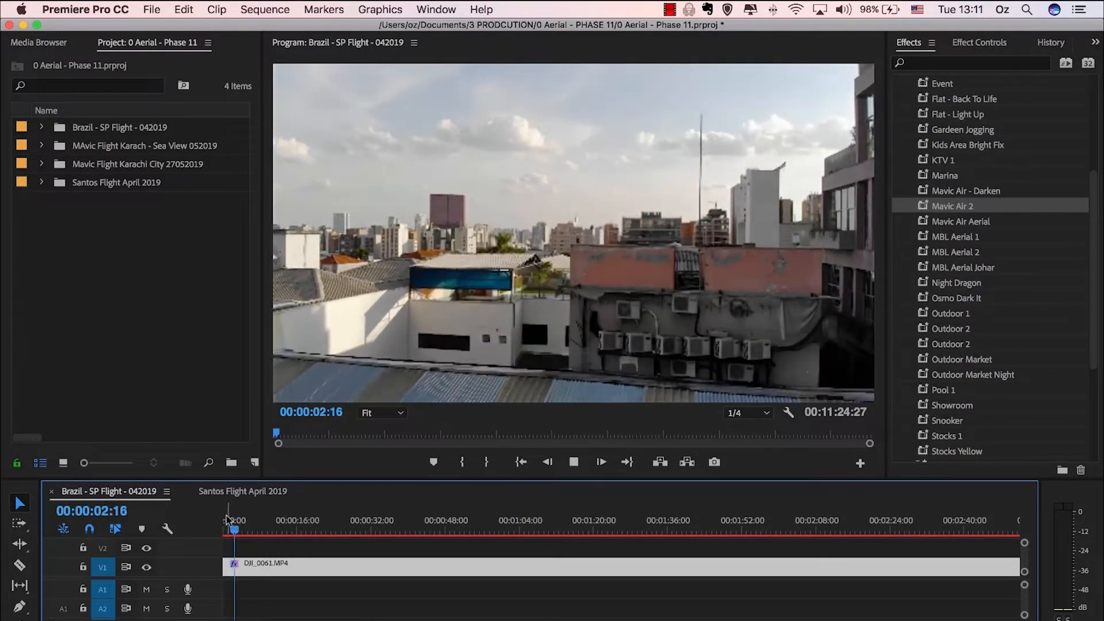
click(227, 519)
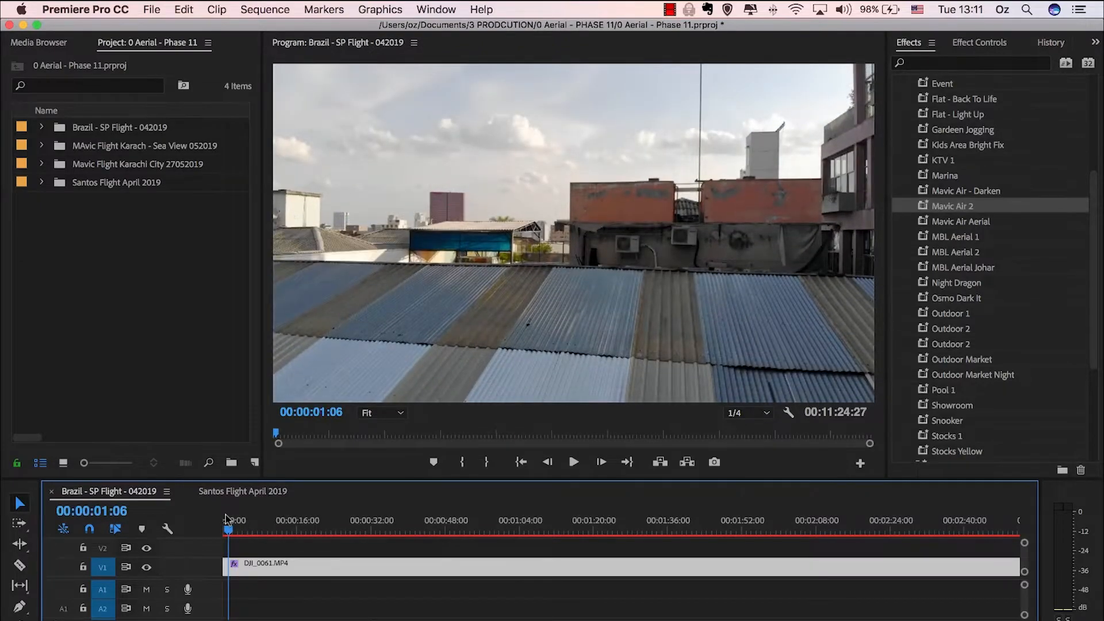
click(225, 519)
key(space)
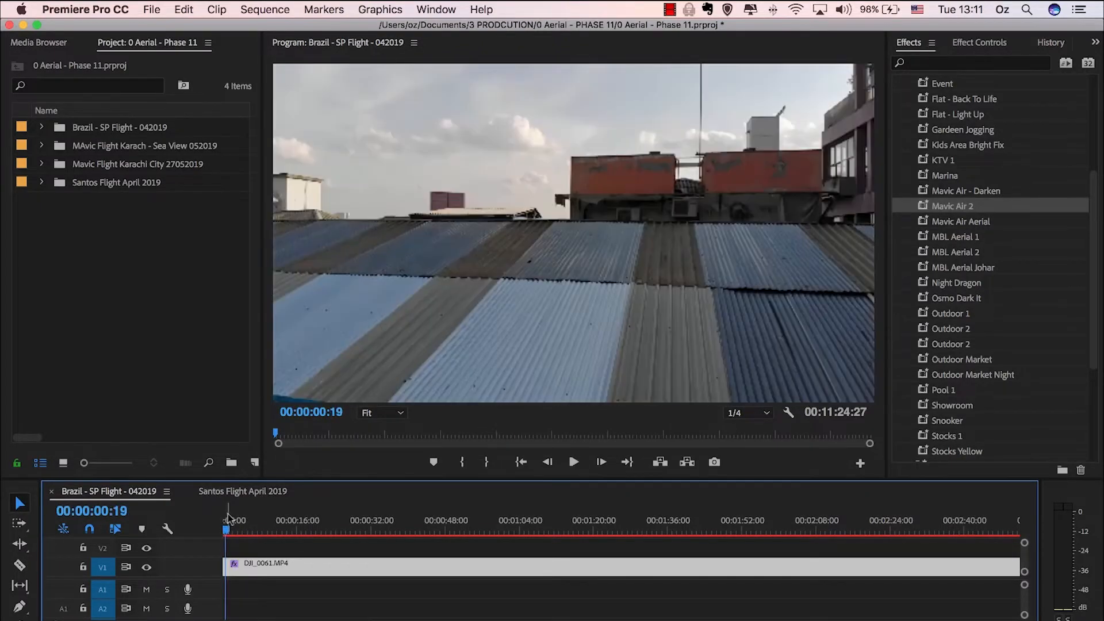
key(q)
key(space)
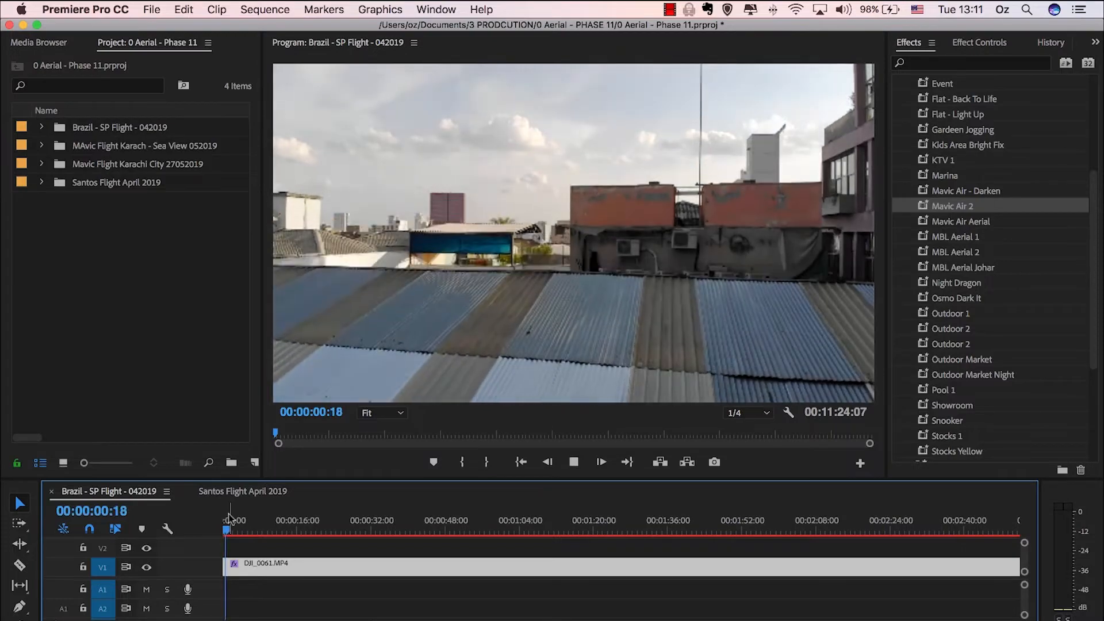
key(q)
key(space)
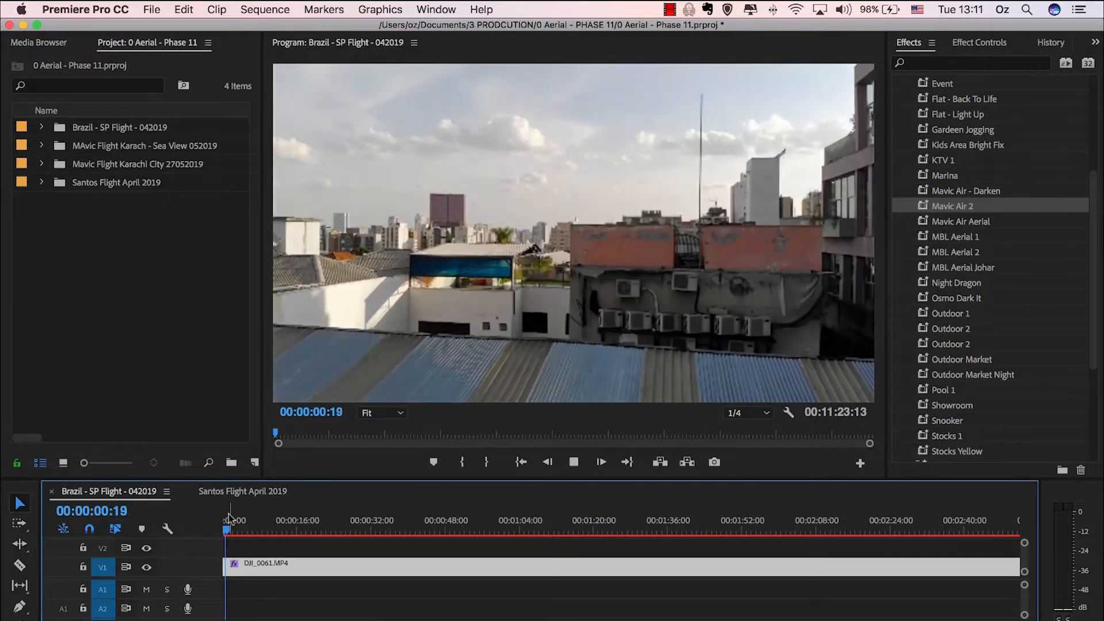
- Split DJI_0061.MP4 at 00:00:14:06
key(equal)
key(equal)
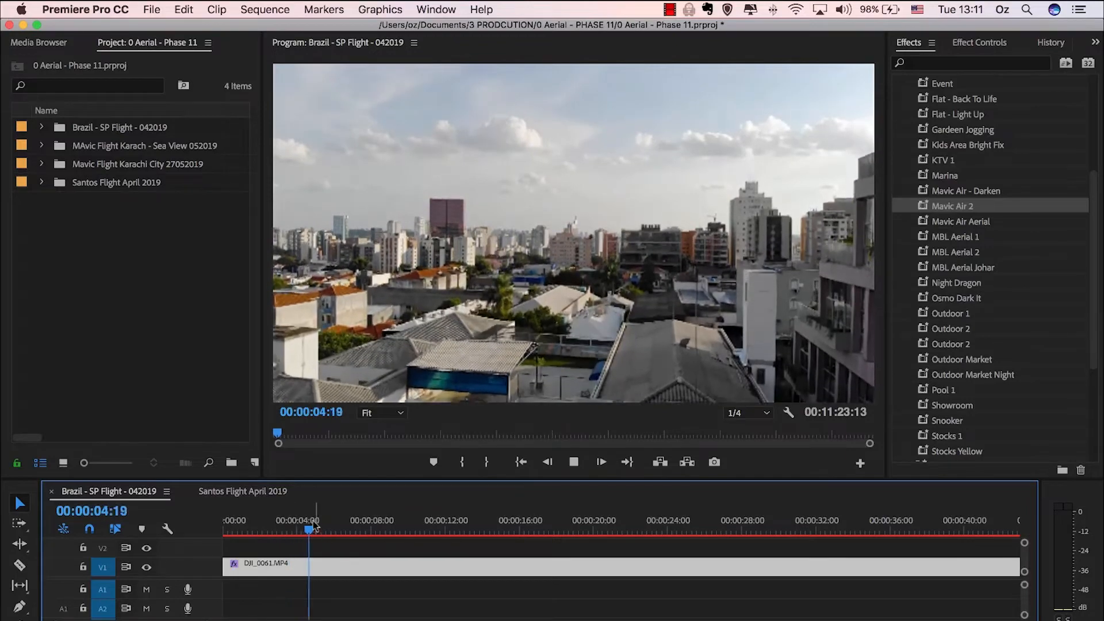
drag(334, 525, 486, 525)
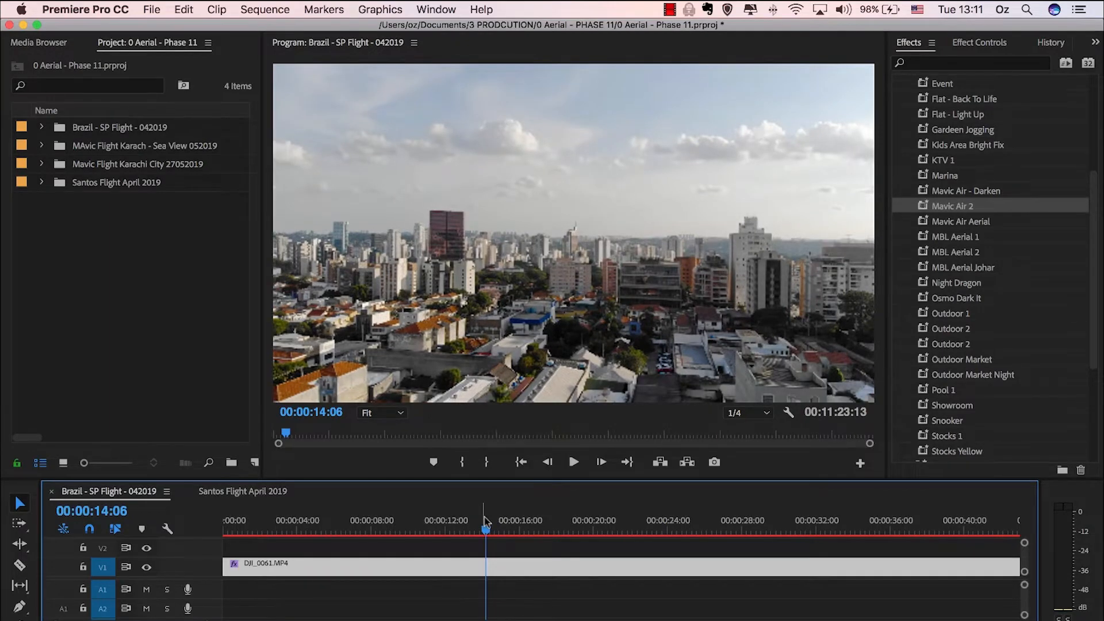
key(super+k)
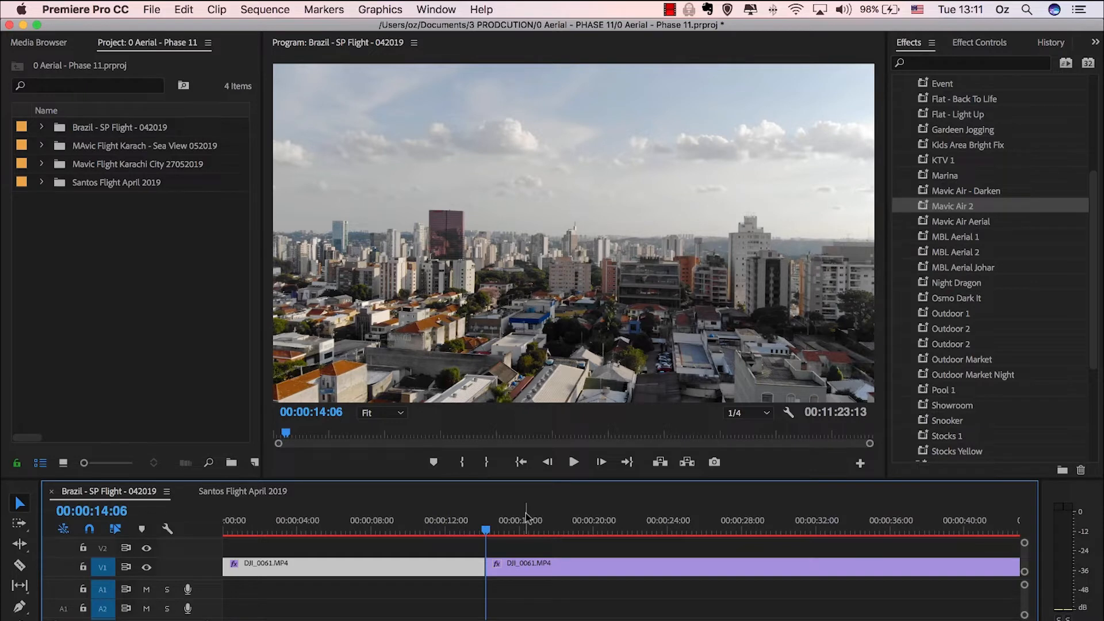
- Split DJI_0061.MP4 at 00:00:17:19 and ripple delete the segment between 00:00:14:06 and 00:00:17:19
drag(488, 525, 551, 517)
key(Left)
key(Left)
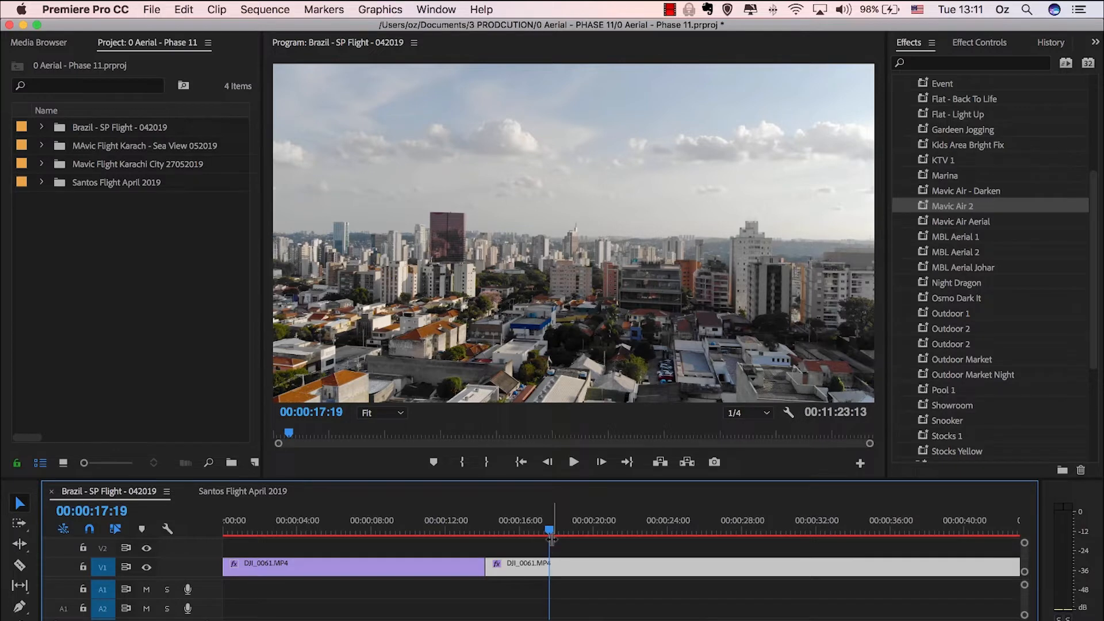
key(super+k)
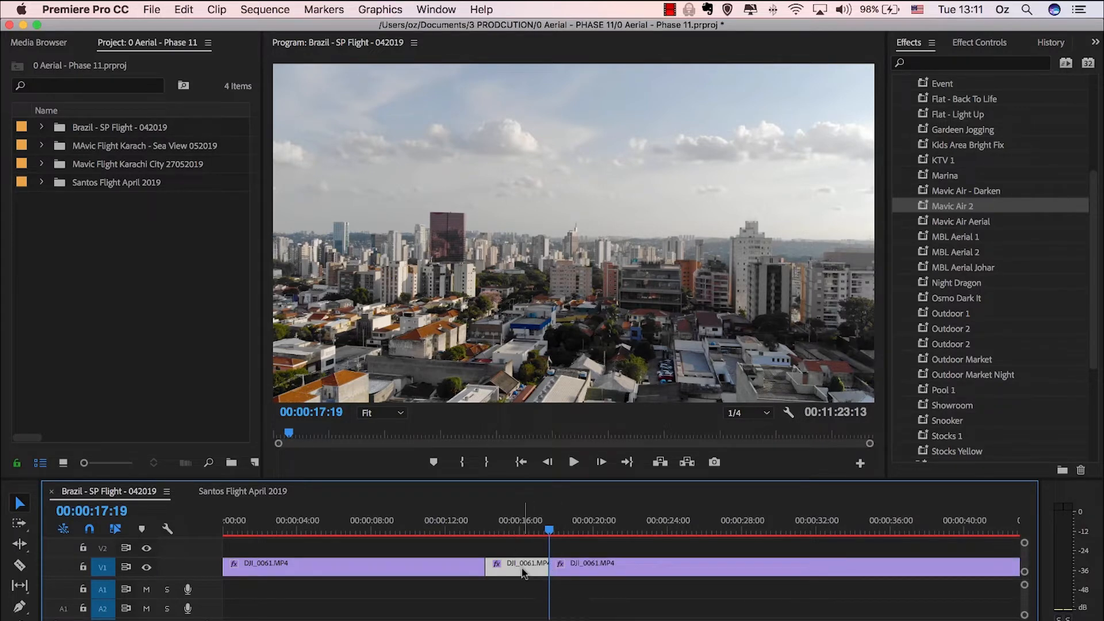
key(q)
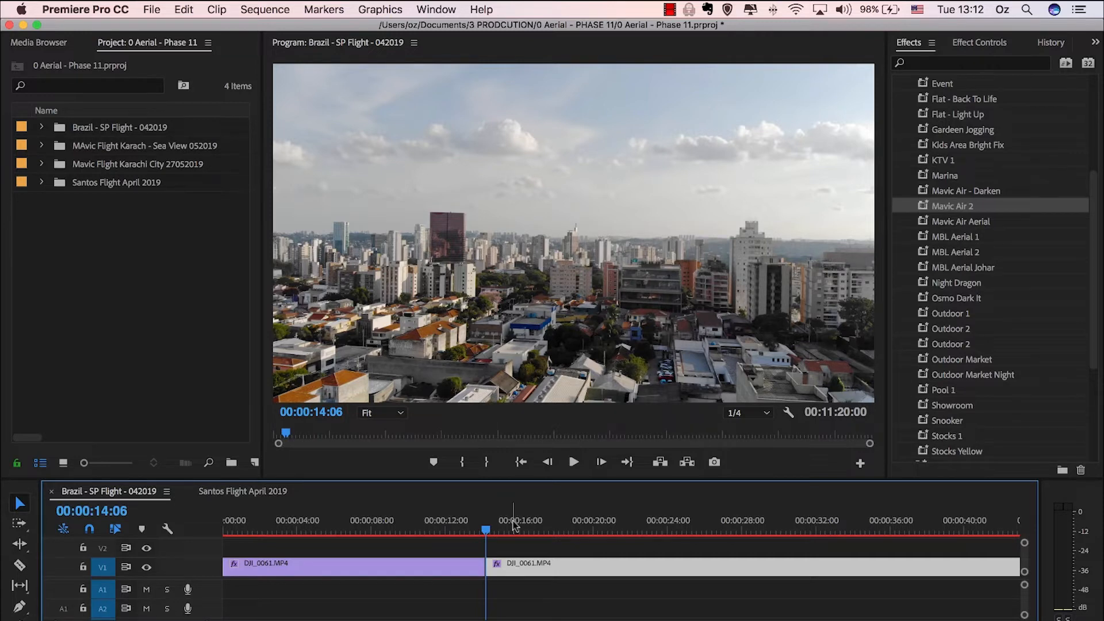
- Split DJI_0061.MP4 at 00:00:20:17 and ripple trim about 1.5 seconds off the start of the following segment
key(space)
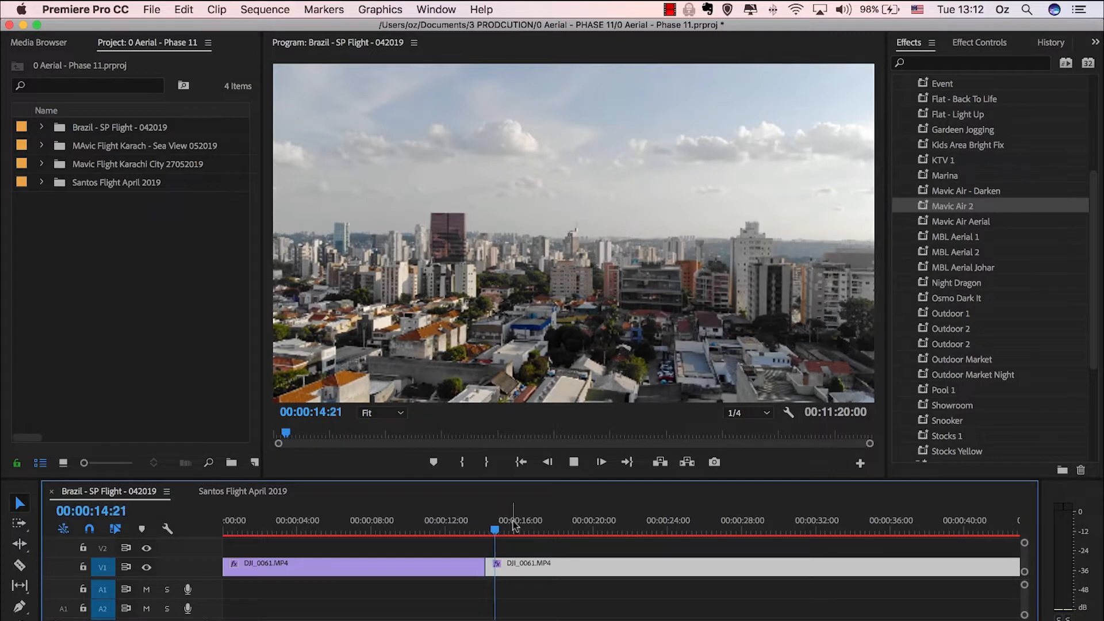
scroll(529, 525, right, 4)
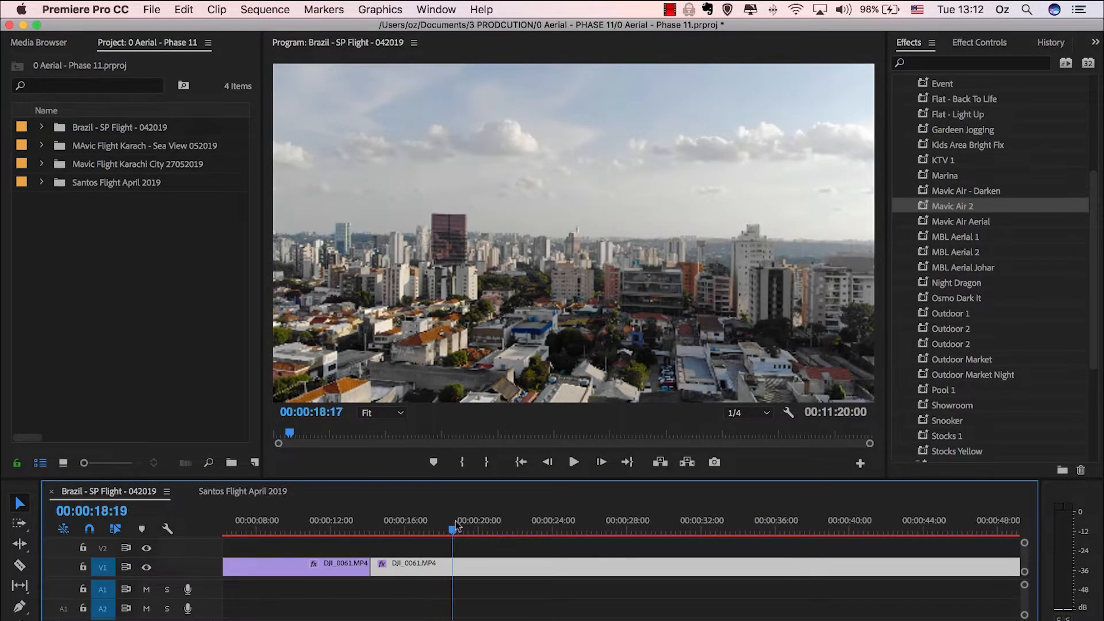
key(space)
mouse_move(475, 527)
mouse_down()
mouse_move(532, 525)
mouse_move(435, 525)
mouse_move(517, 526)
mouse_move(490, 527)
mouse_up()
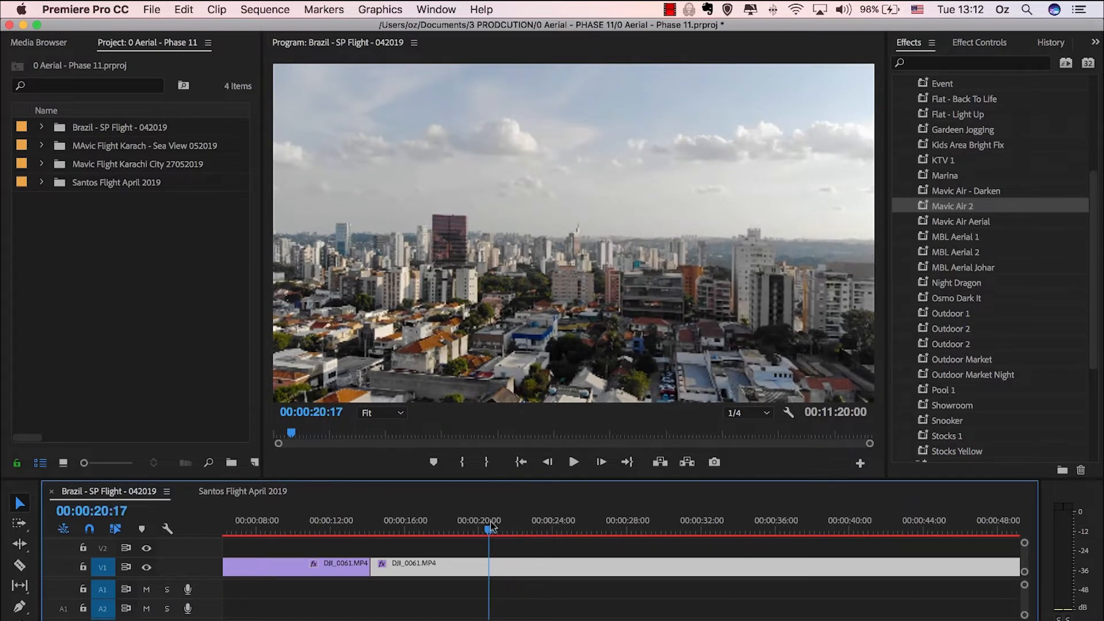
key(super+k)
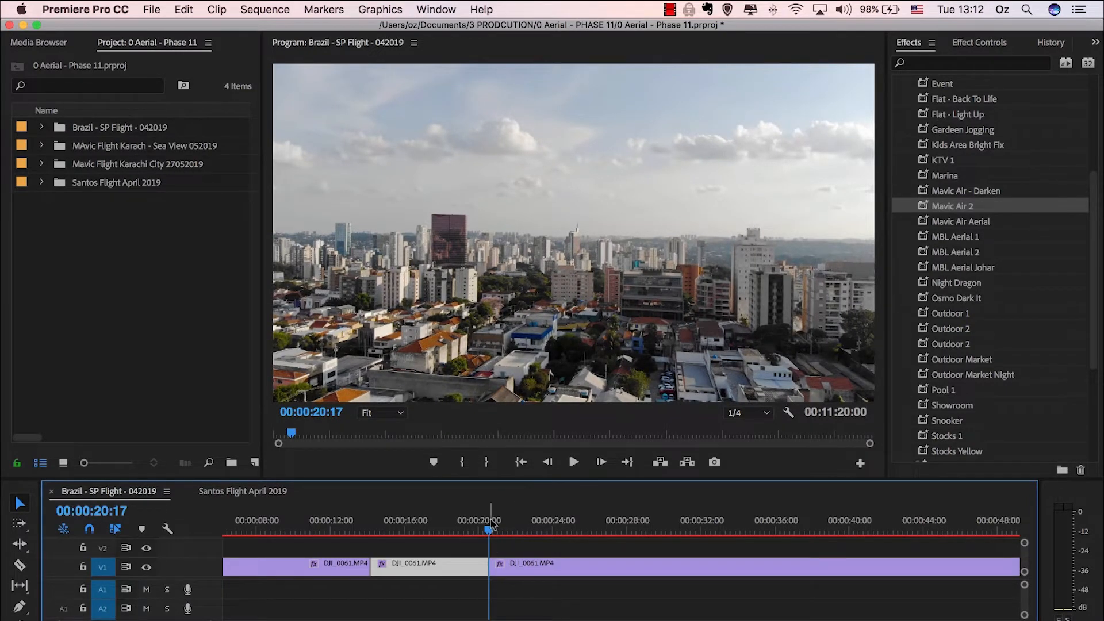
drag(492, 525, 519, 525)
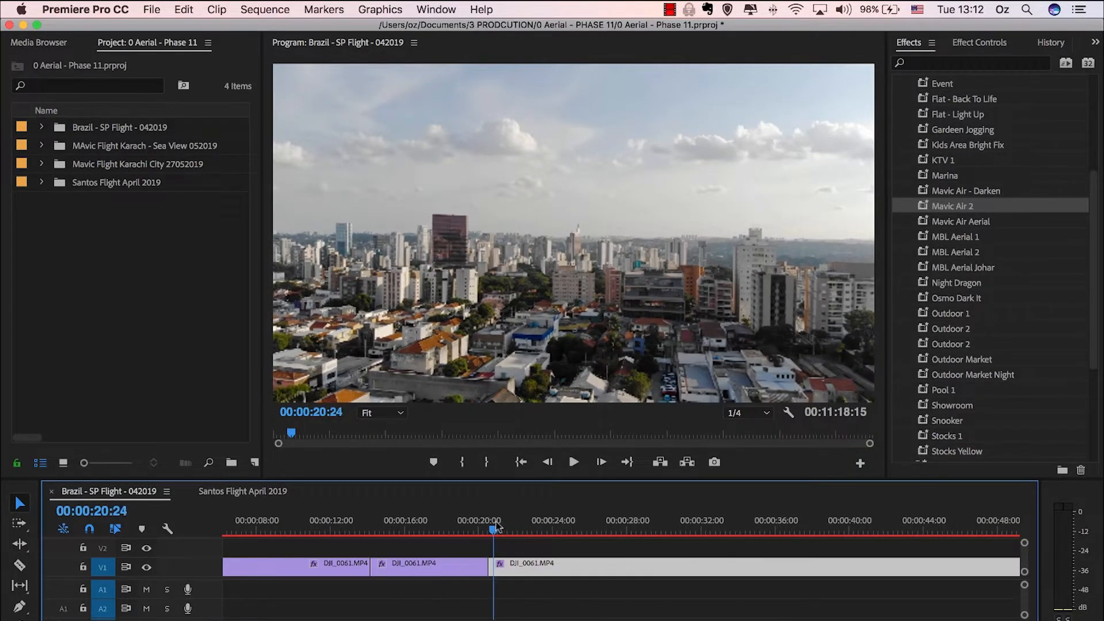
- Review the footage past 00:00:33:23 and split DJI_0061.MP4 at 00:00:39:12
drag(498, 526, 738, 537)
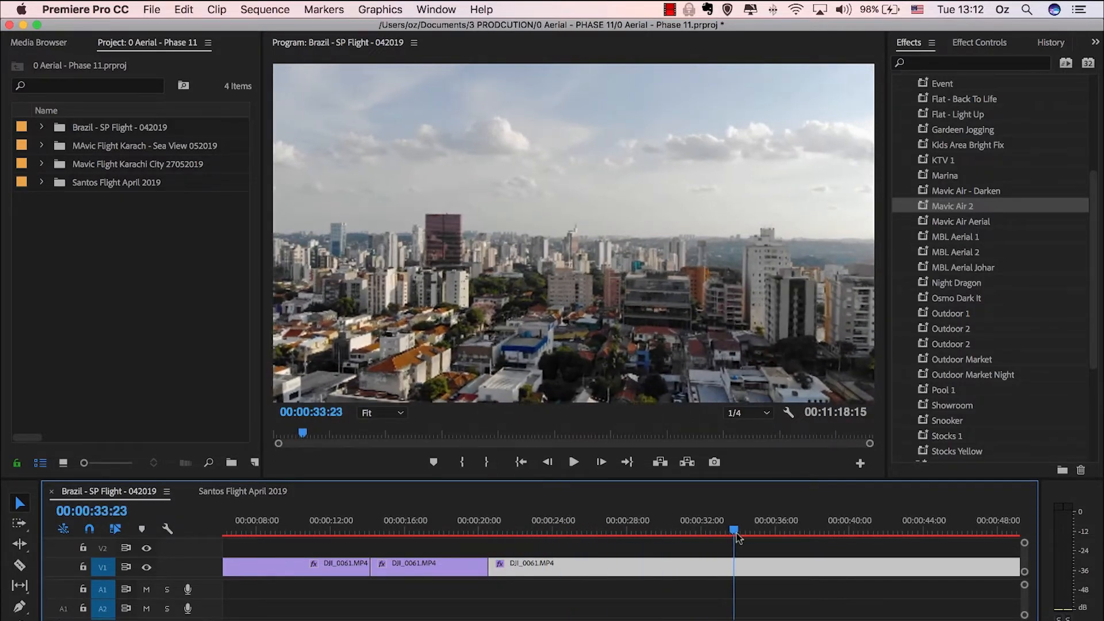
scroll(737, 541, right, 4)
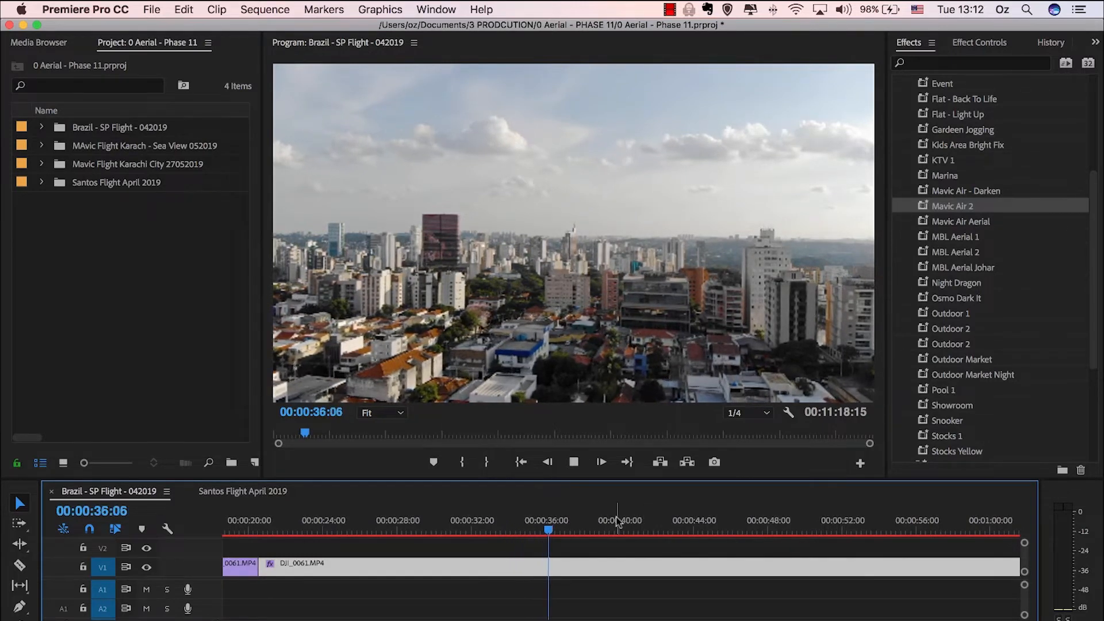
scroll(616, 521, right, 3)
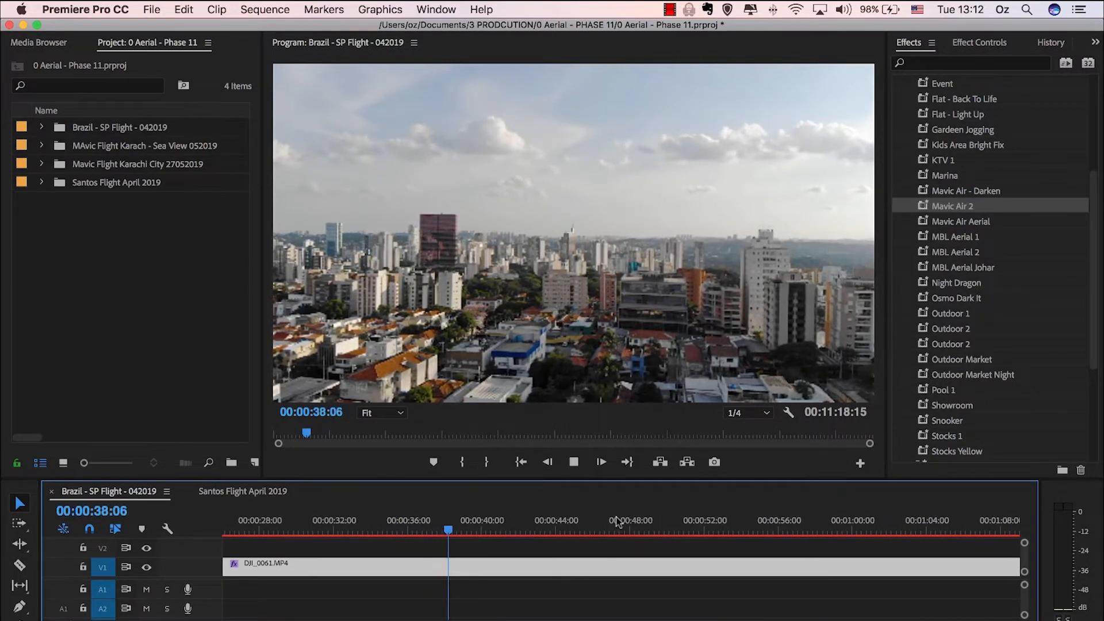
key(space)
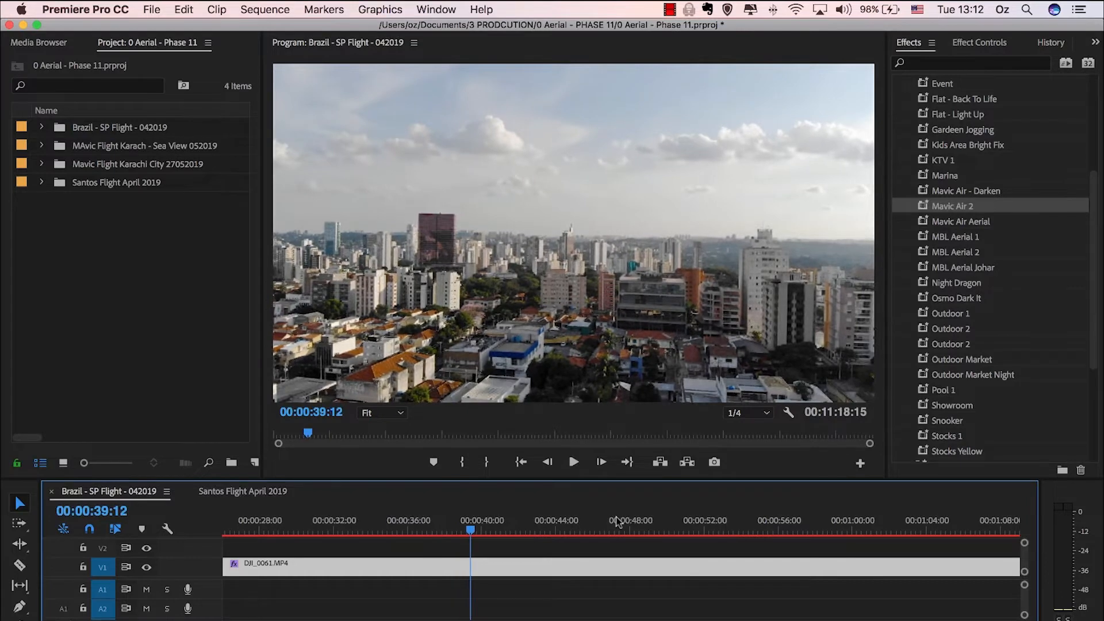
key(super+k)
- Review the footage after the 00:00:39:12 cut and split DJI_0061.MP4 at 00:00:52:01
drag(474, 518, 650, 522)
key(space)
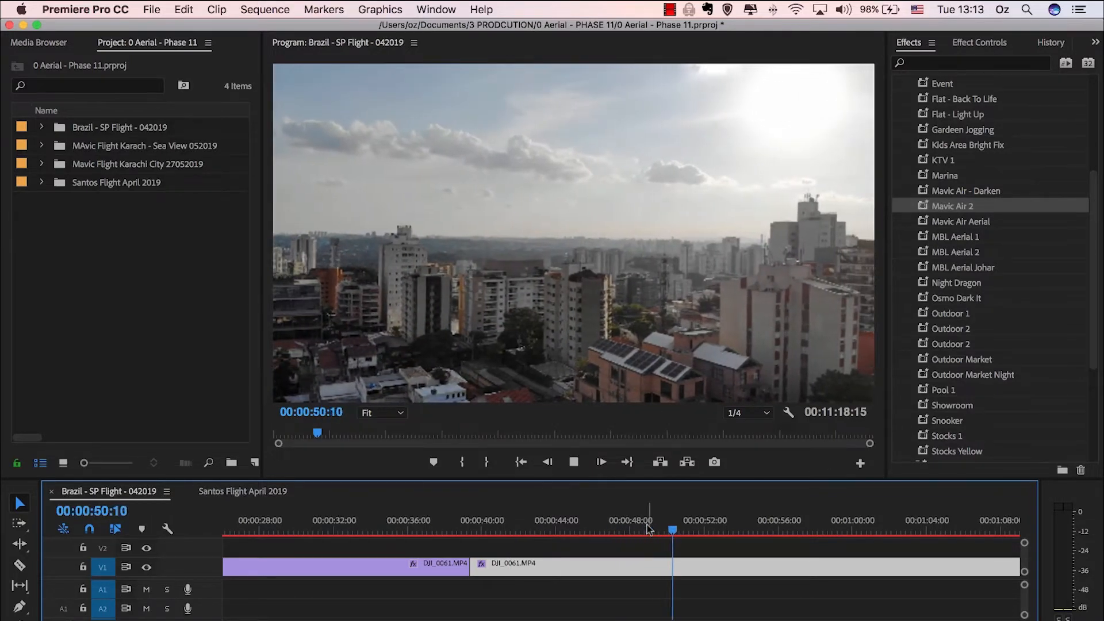
click(494, 511)
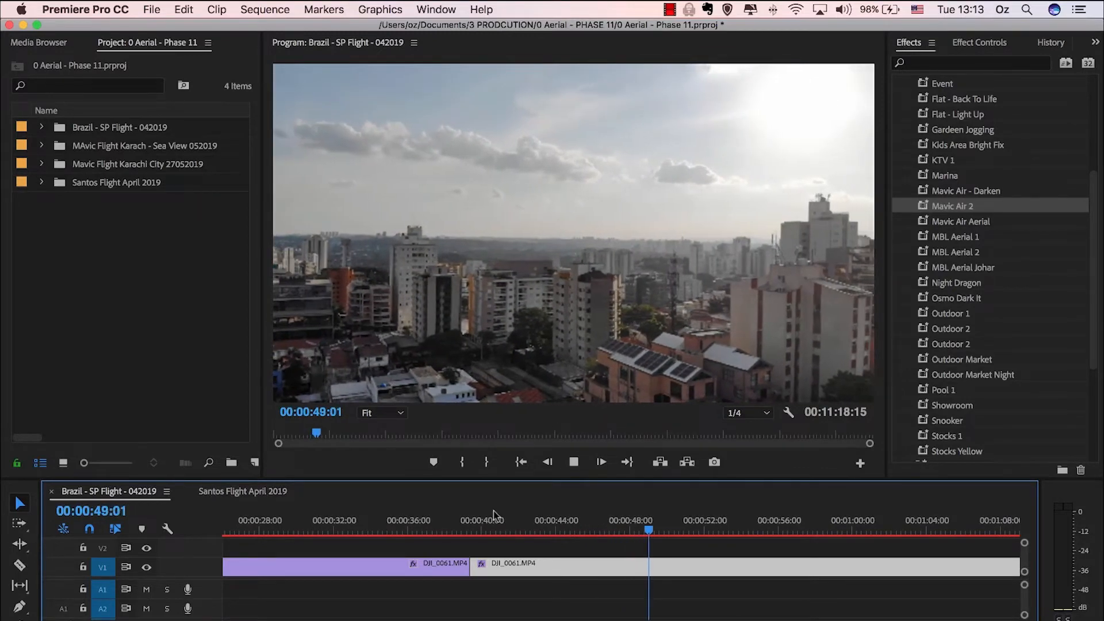
scroll(636, 537, down, 2)
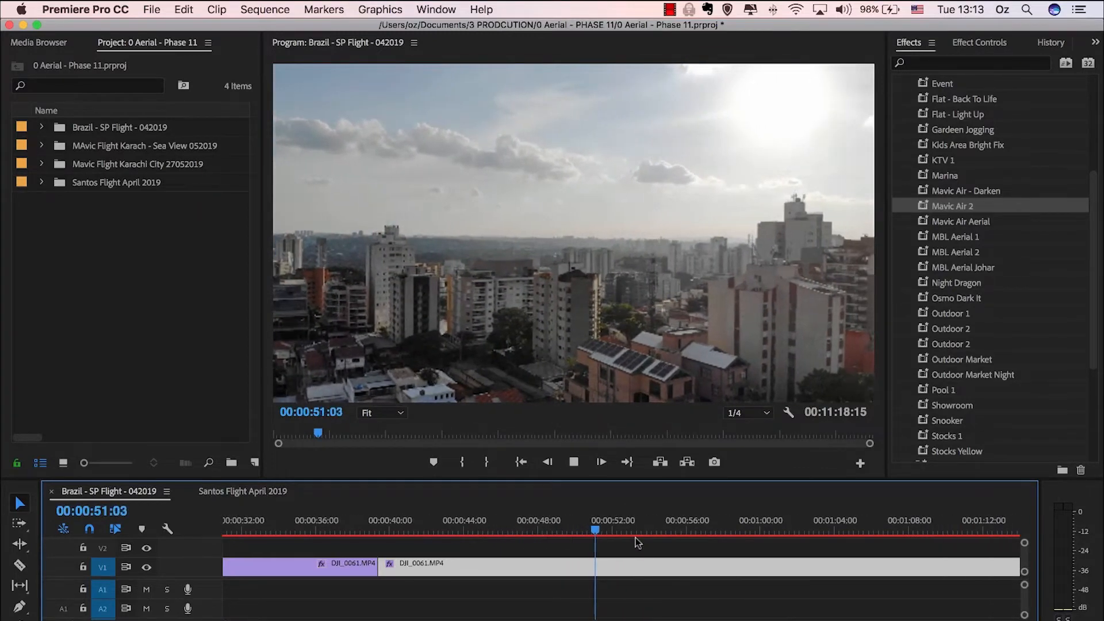
scroll(637, 537, down, 1)
key(space)
key(super+k)
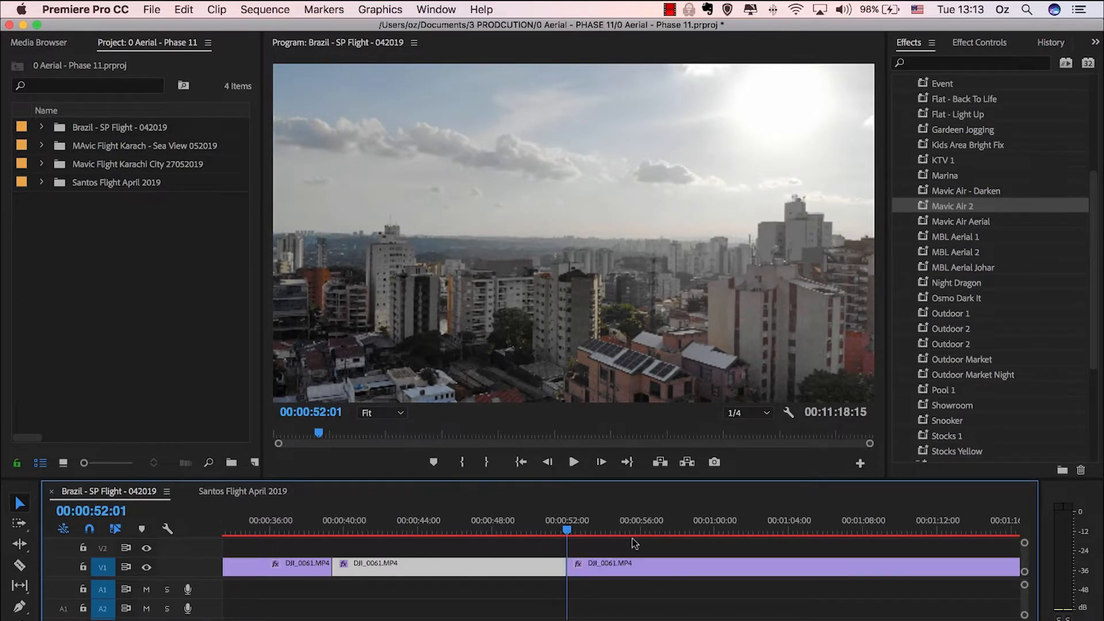
- Split DJI_0061.MP4 at 00:00:59:29 and ripple trim the start of the following segment up to 00:01:01:21
click(584, 522)
drag(587, 522, 749, 530)
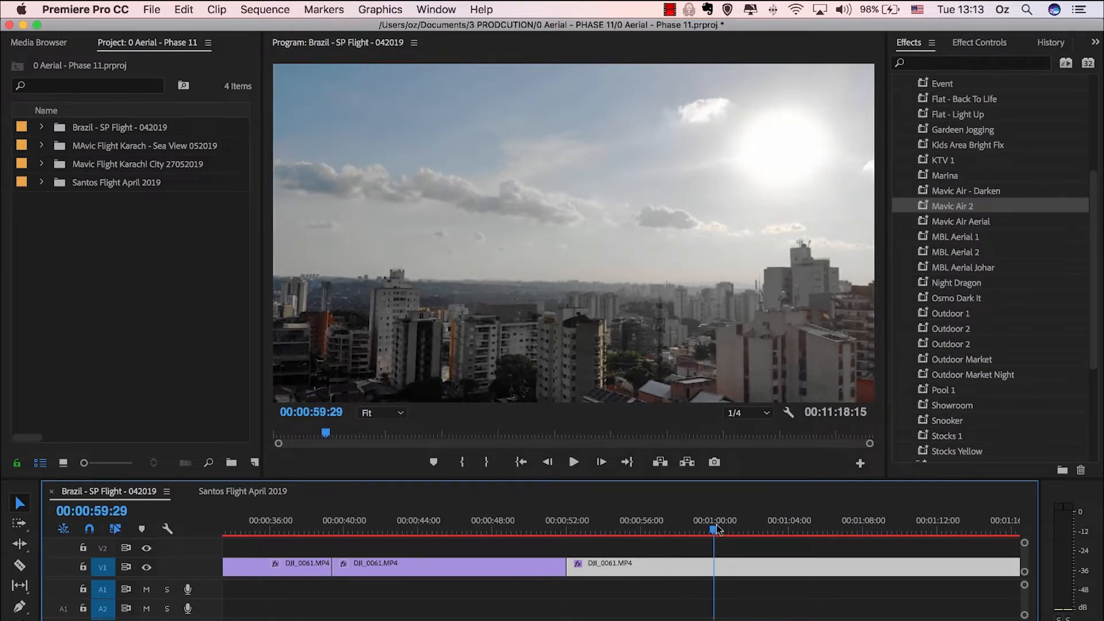
key(super+k)
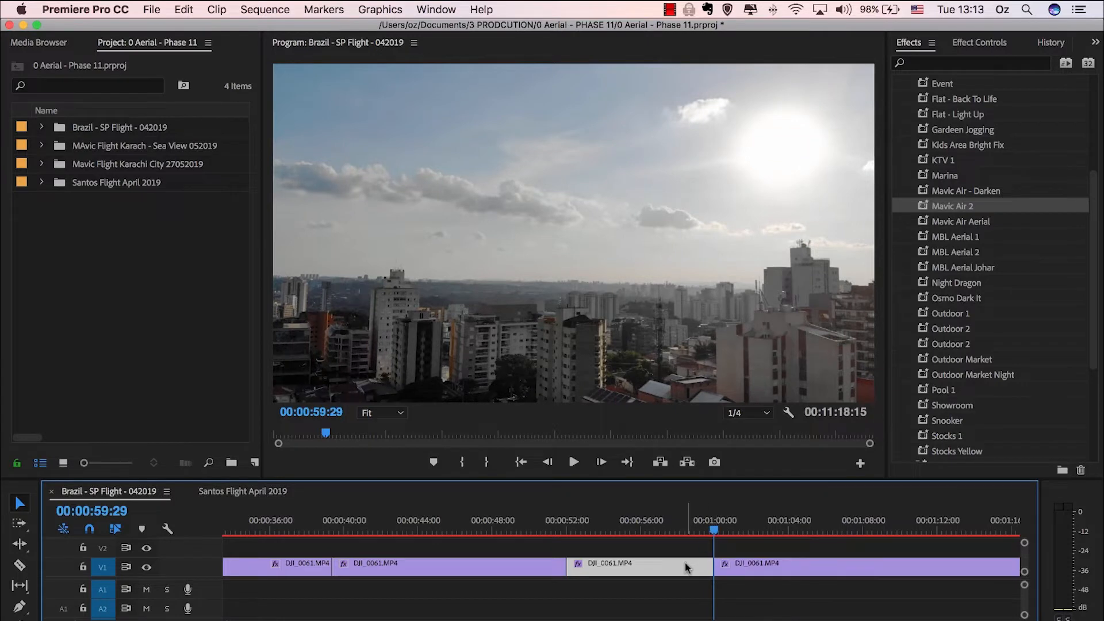
scroll(686, 562, right, 5)
key(space)
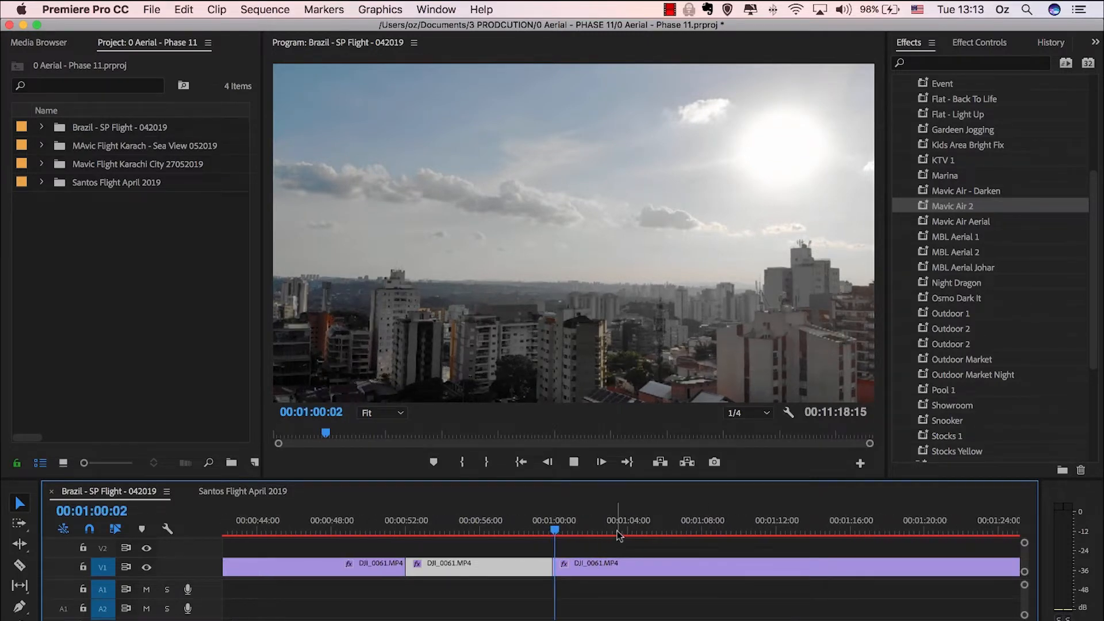
key(space)
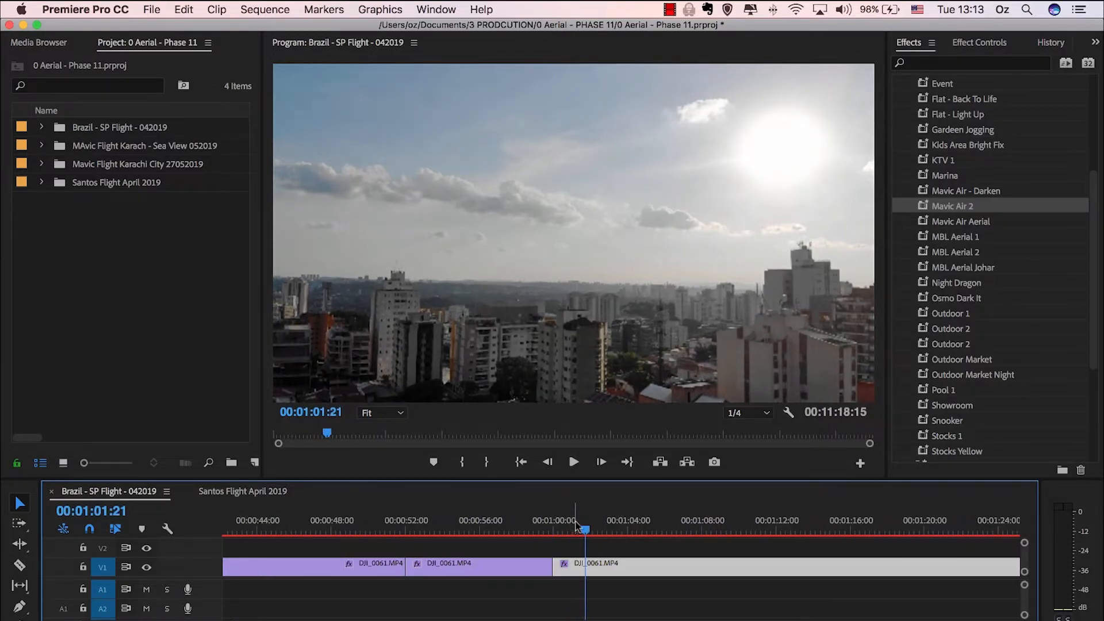
key(Up)
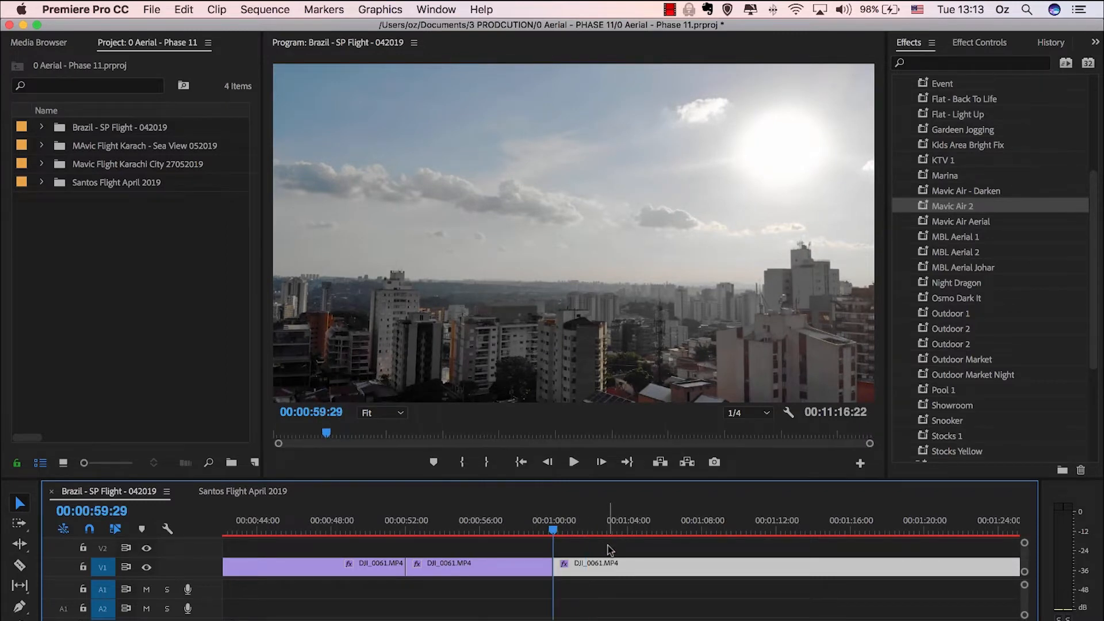
- Play and scrub through the segment after 00:00:59:29 and split DJI_0061.MP4 at 00:01:17:27
key(space)
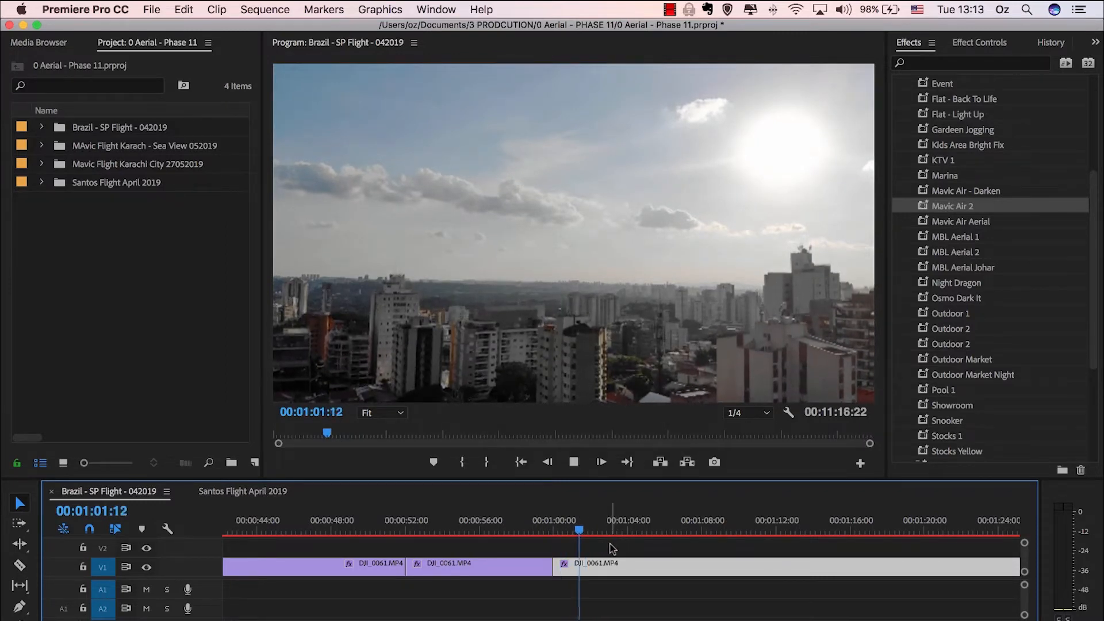
scroll(644, 543, right, 3)
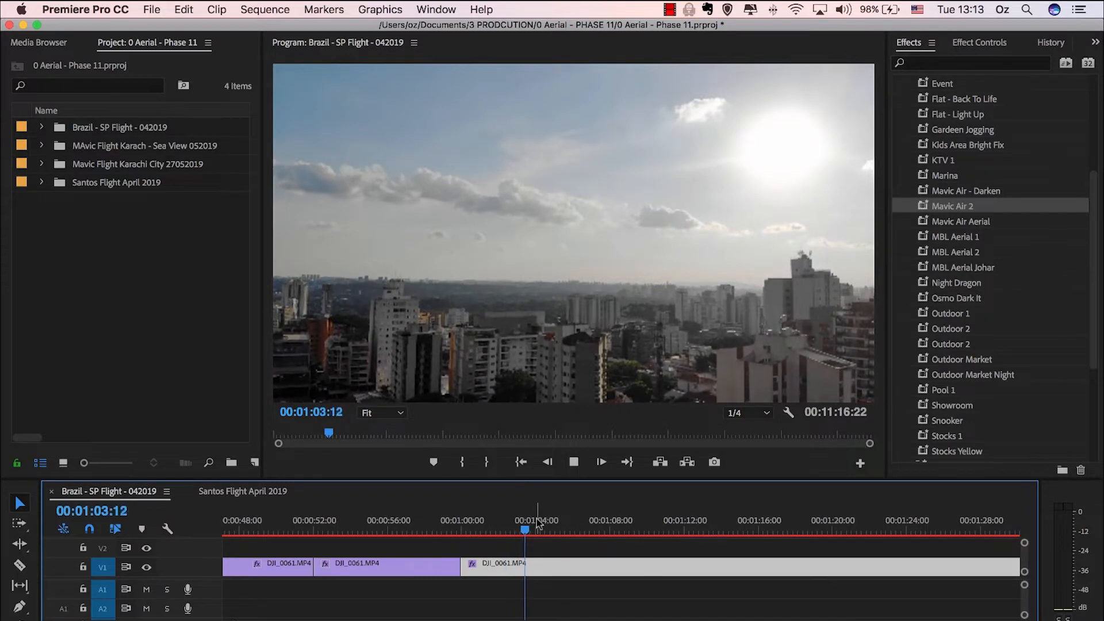
drag(587, 530, 794, 531)
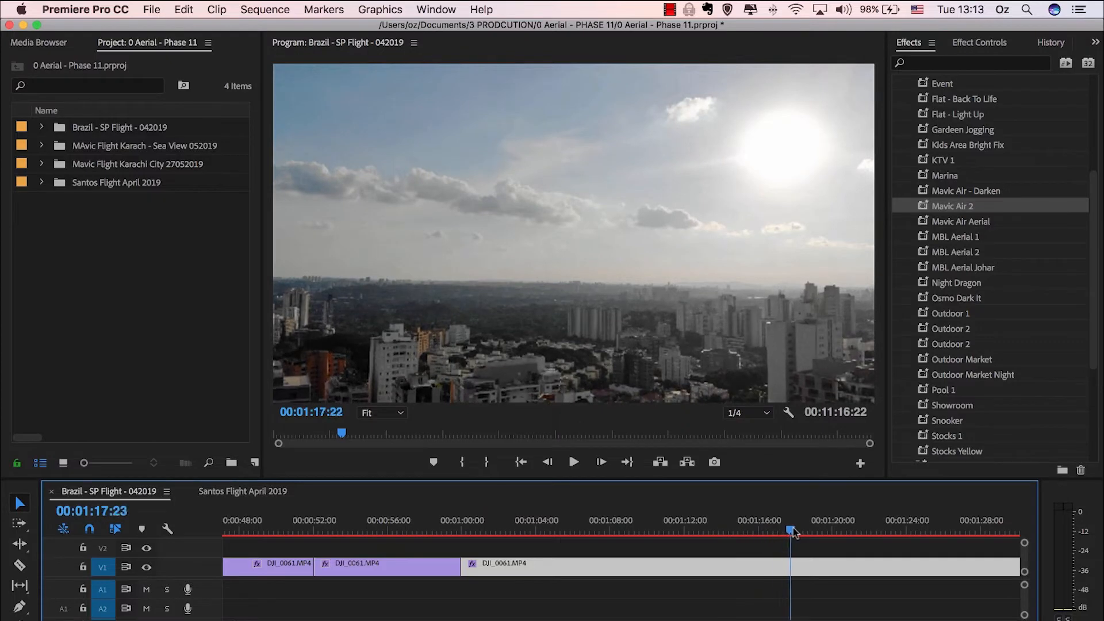
scroll(785, 535, right, 4)
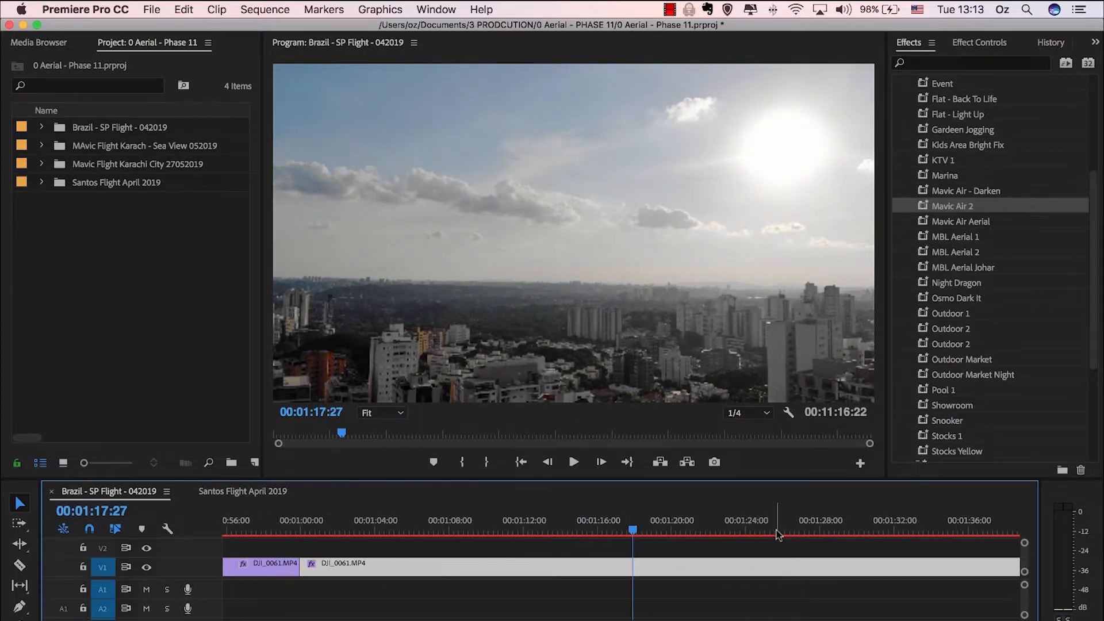
key(super+k)
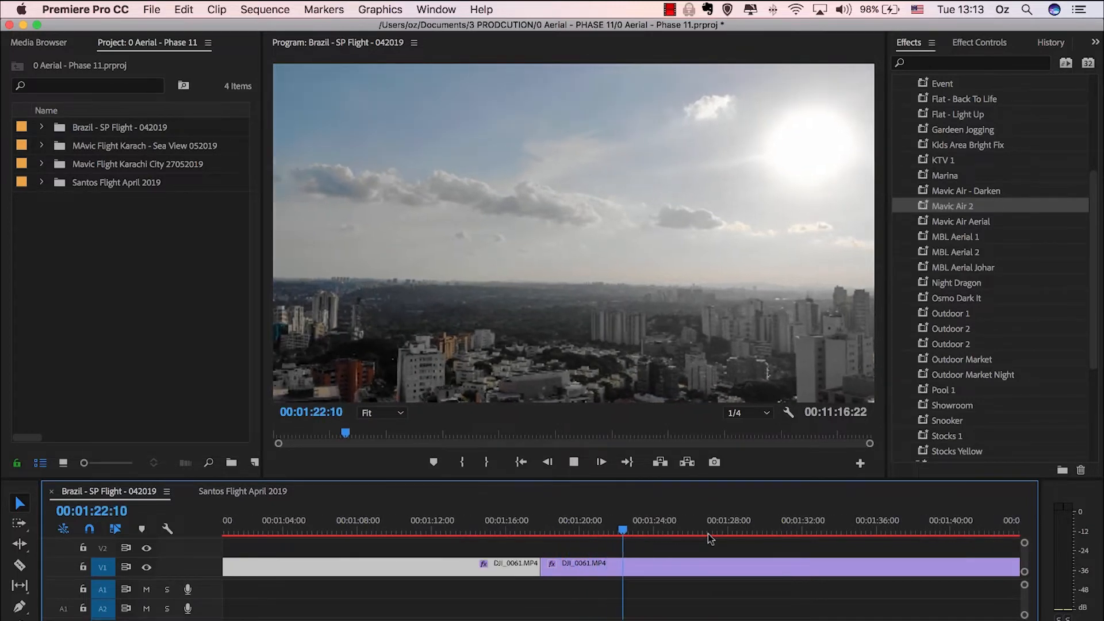
- Ripple trim the start of the segment after 00:01:17:27 three times, removing about 4.5, 8.5 and 2.5 seconds
key(space)
key(Up)
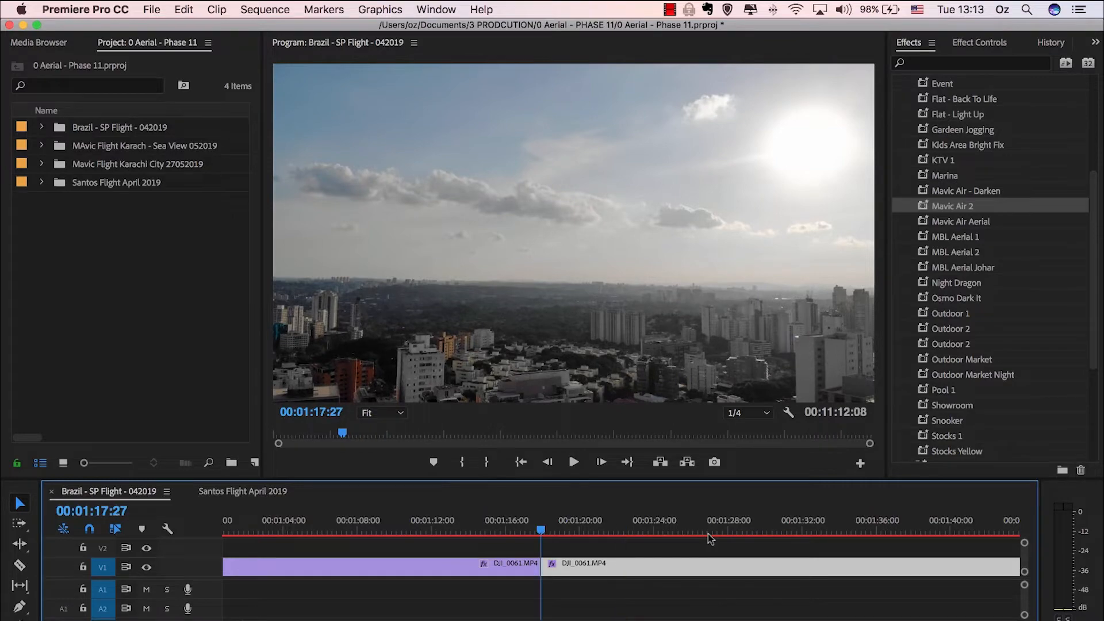
key(space)
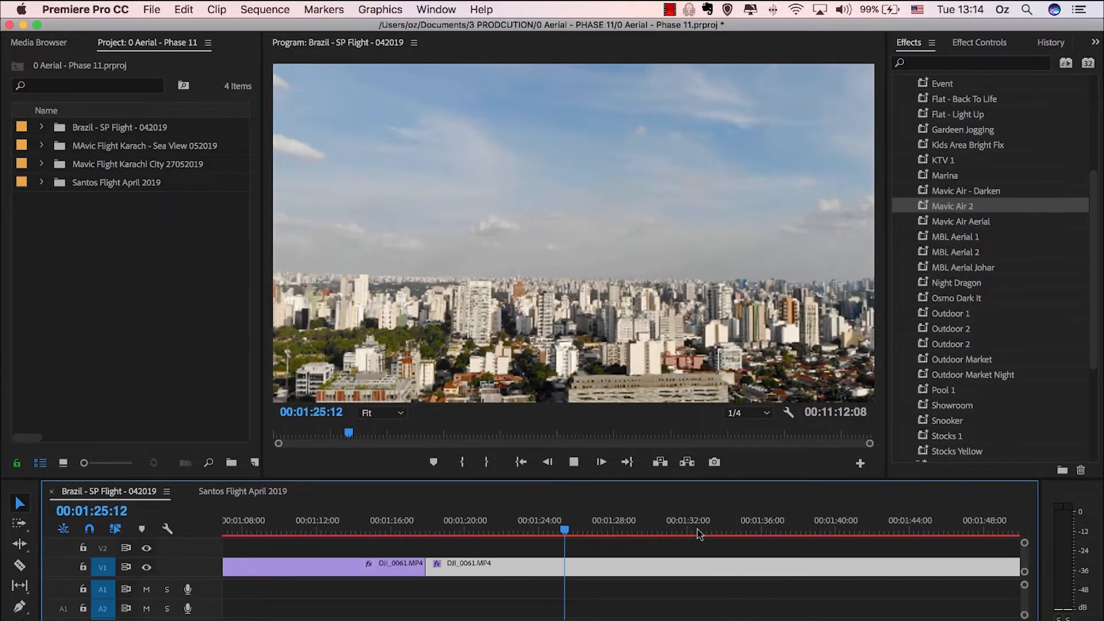
key(space)
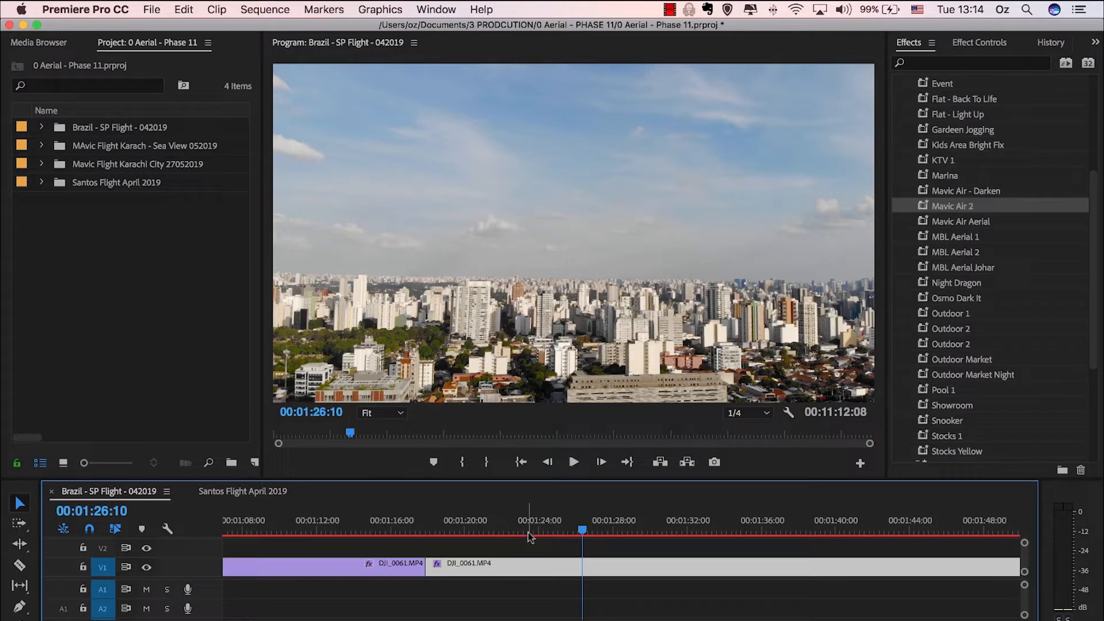
key(space)
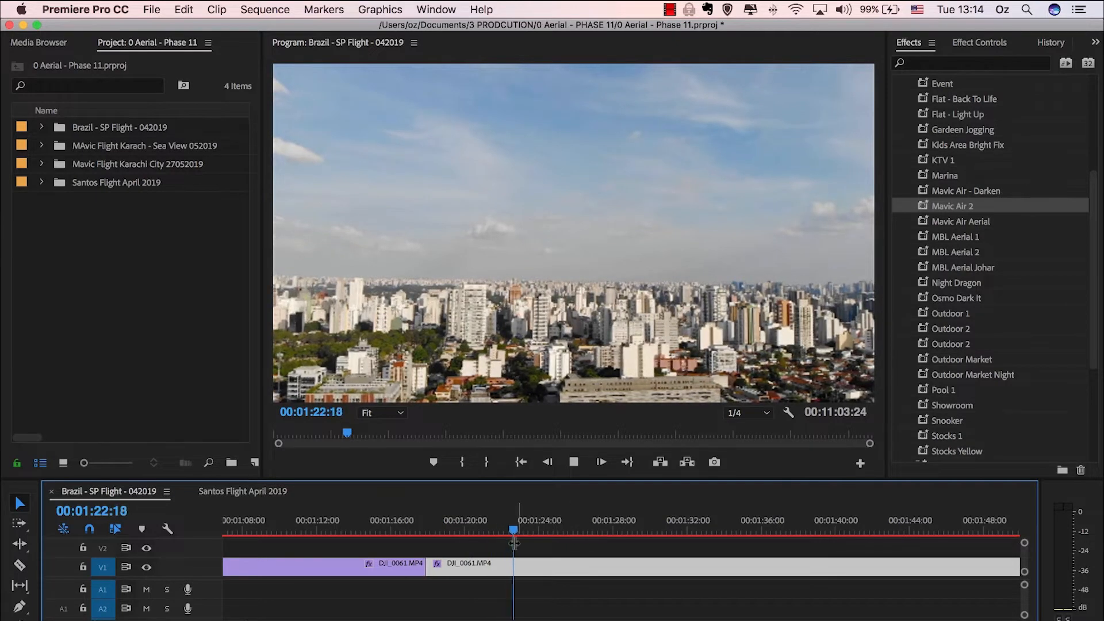
key(space)
click(472, 517)
key(q)
- Scrub through the trimmed segment and split DJI_0061.MP4 just before 00:01:30:00
key(space)
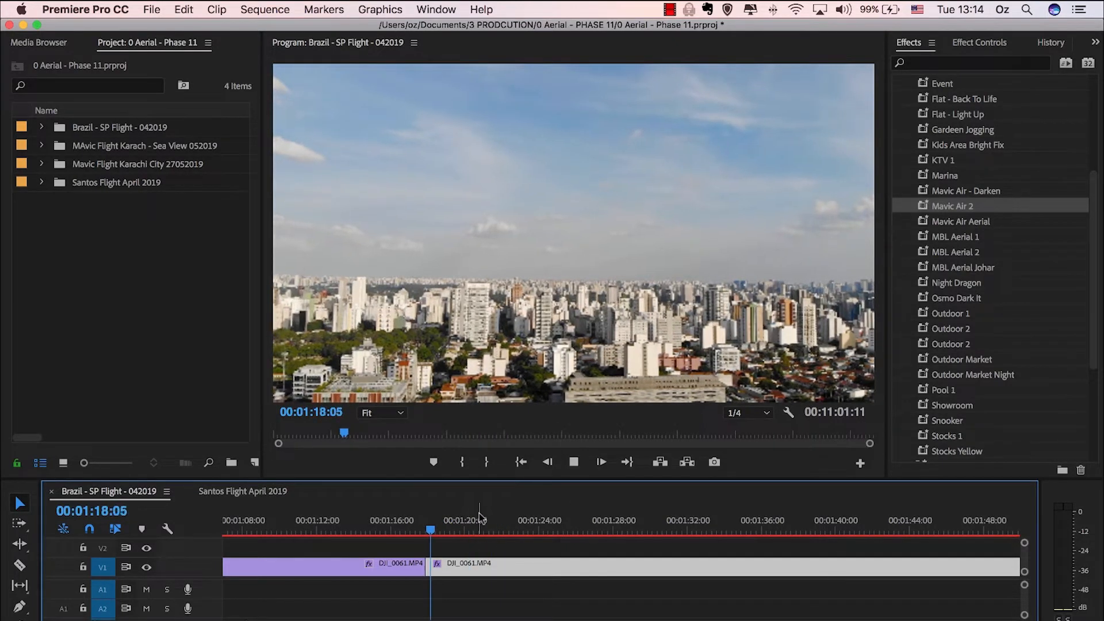
drag(480, 518, 649, 533)
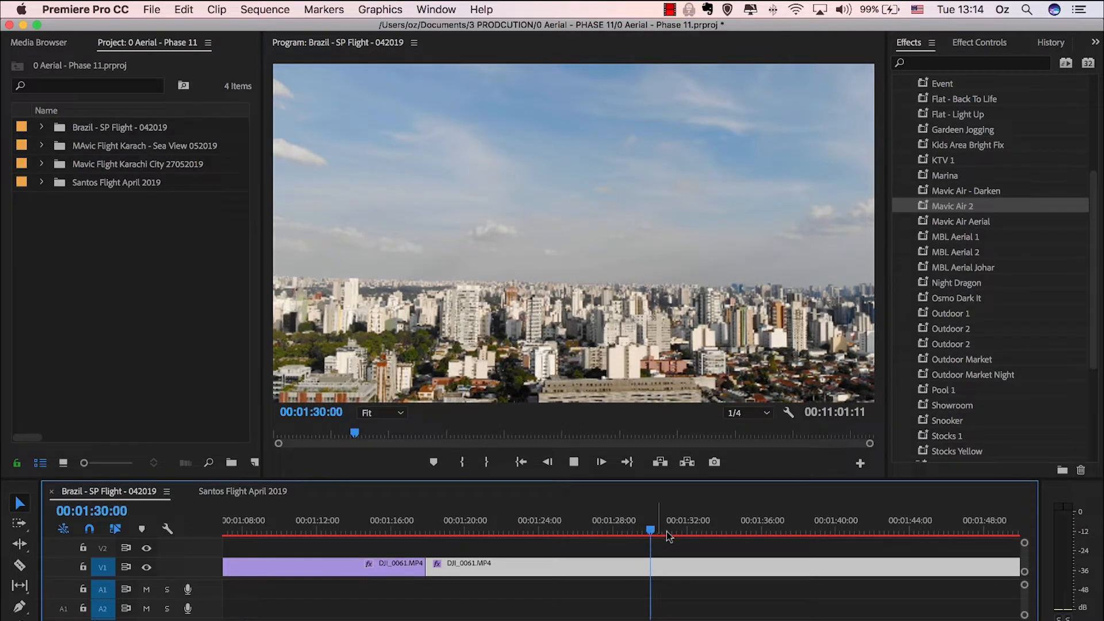
click(644, 511)
key(super+k)
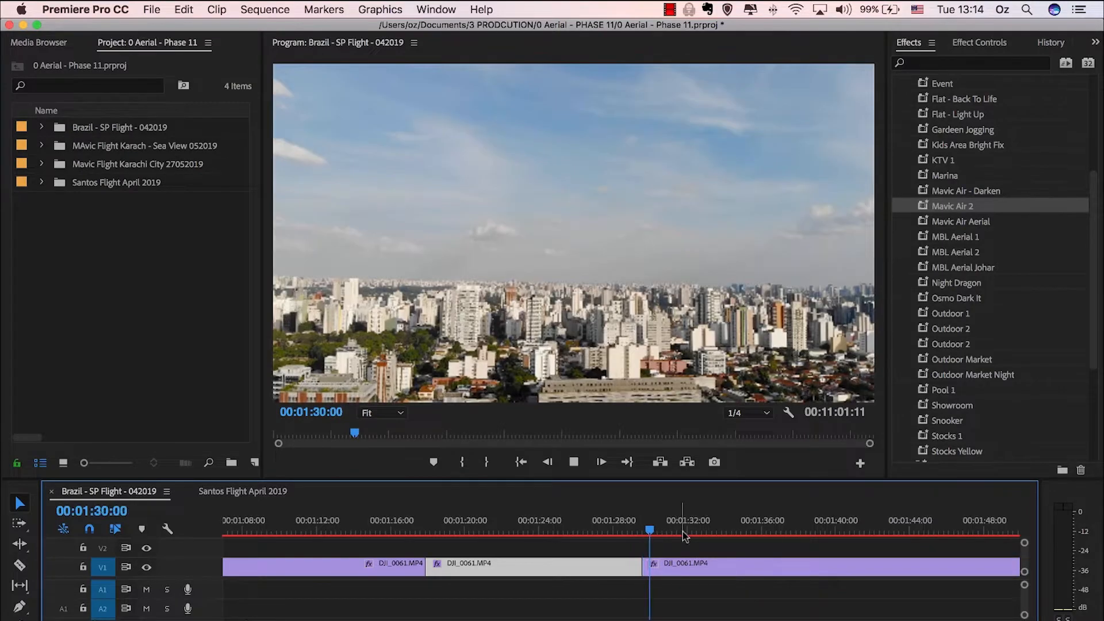
- Ripple trim about 9 seconds off the start of the last DJI_0061.MP4 segment, up to 00:01:38:26
scroll(682, 531, right, 1)
scroll(678, 531, right, 5)
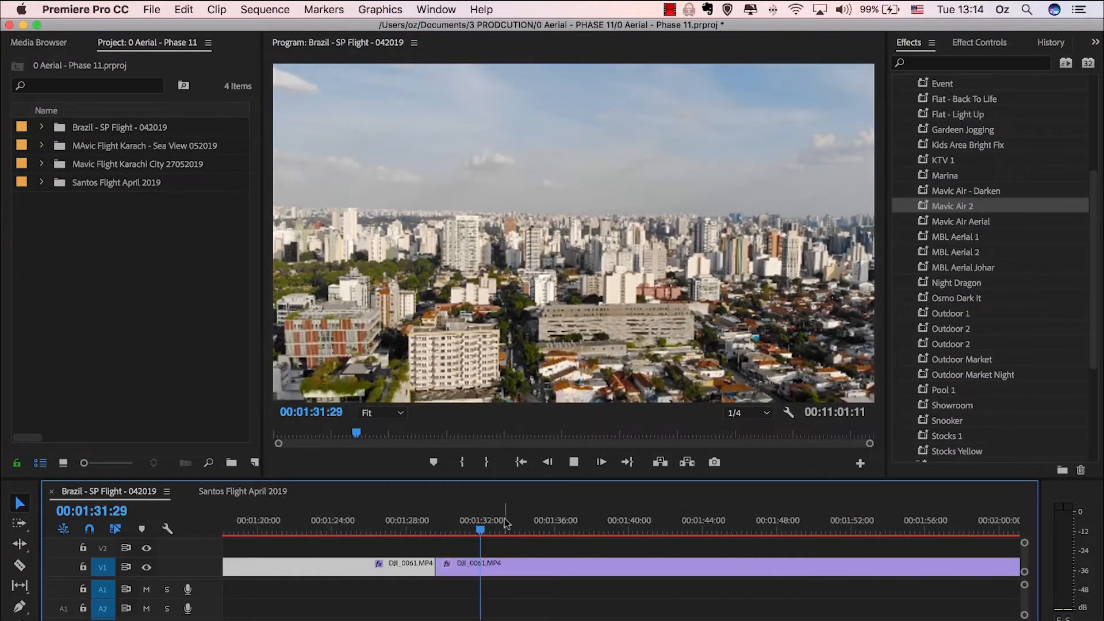
drag(535, 521, 615, 527)
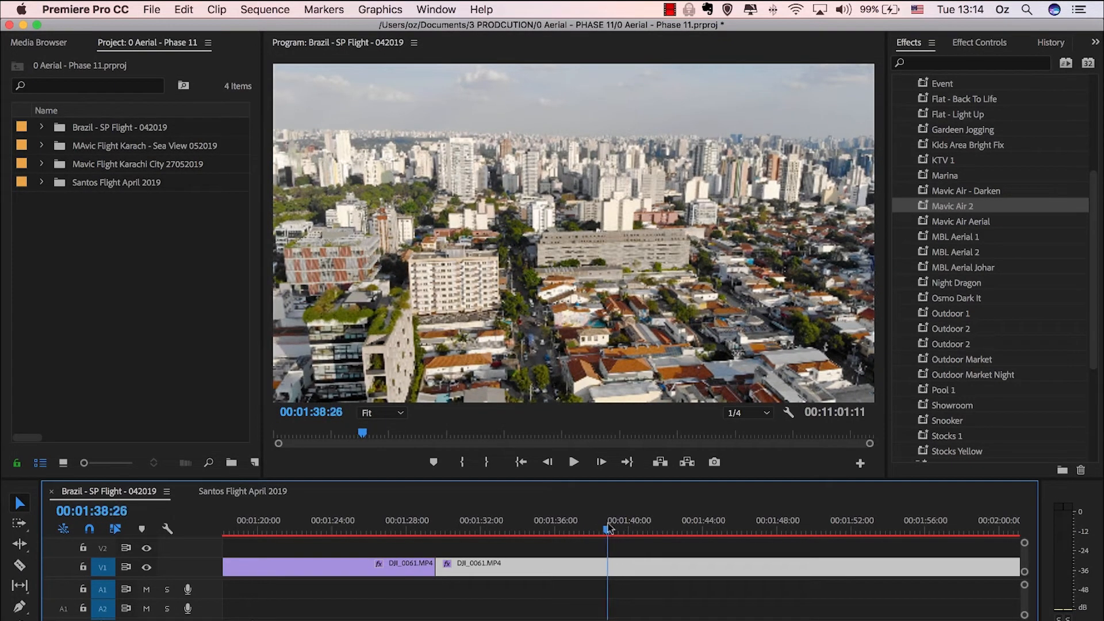
key(Up)
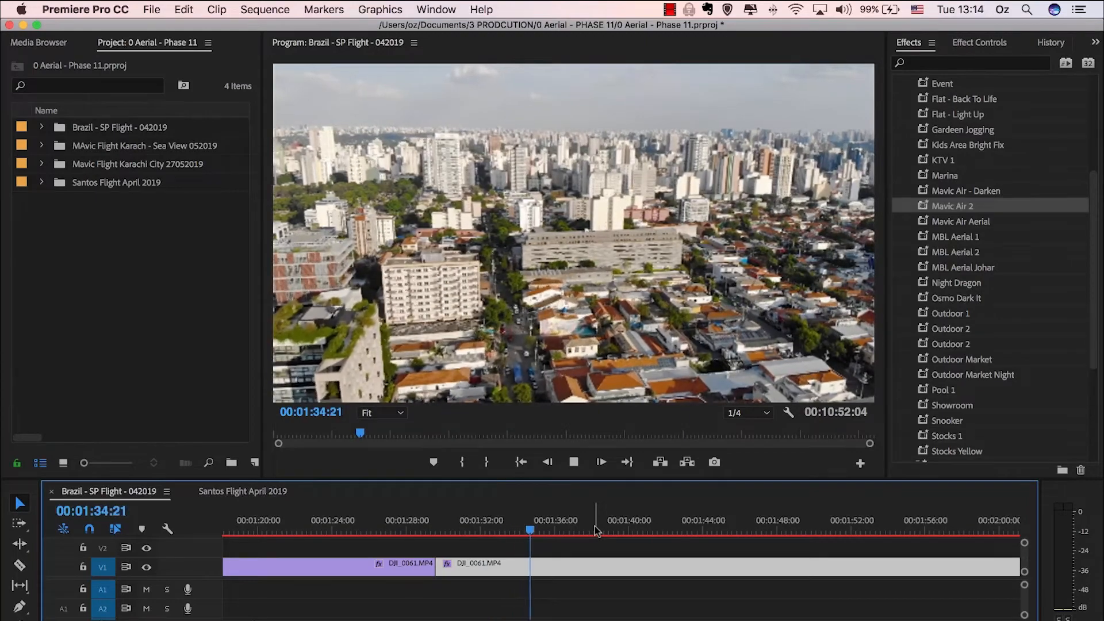
- Split DJI_0061.MP4 at 00:01:42:12 and continue playback from the cut
drag(575, 521, 673, 523)
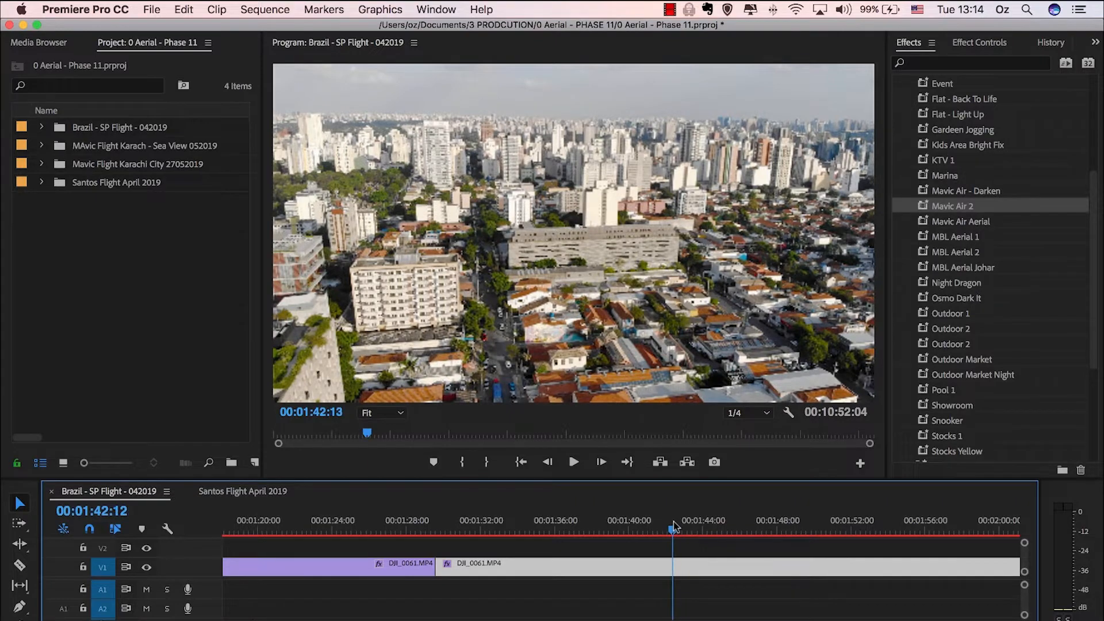
key(super+k)
scroll(712, 548, right, 3)
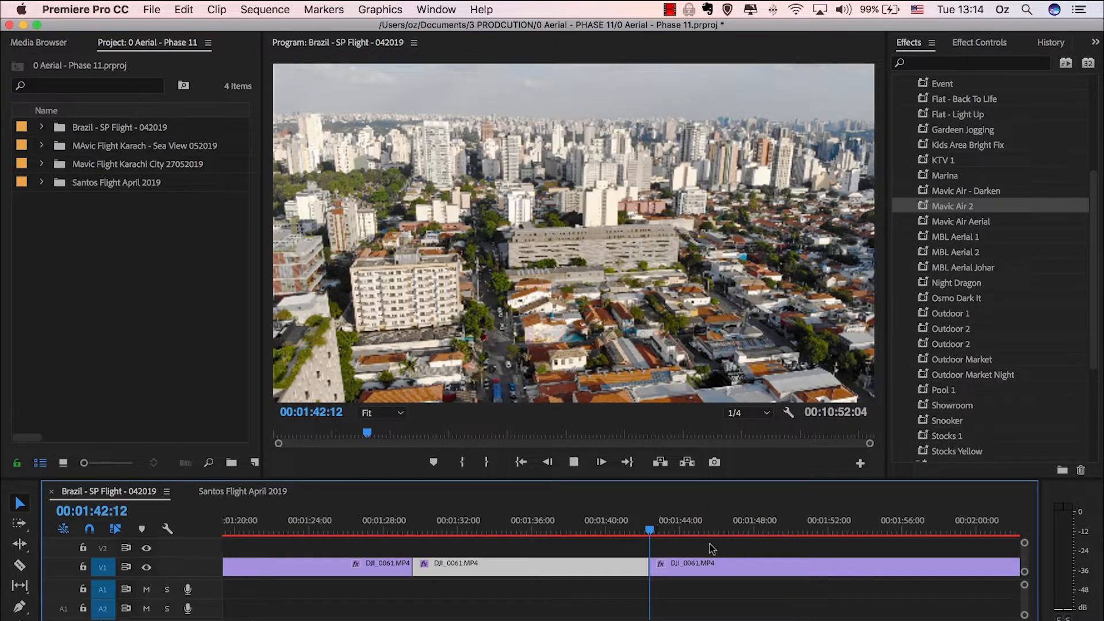
- Play past the last cut, split DJI_0061.MP4 at 00:01:51:25 and resume playback from there
scroll(695, 546, right, 3)
scroll(695, 545, right, 1)
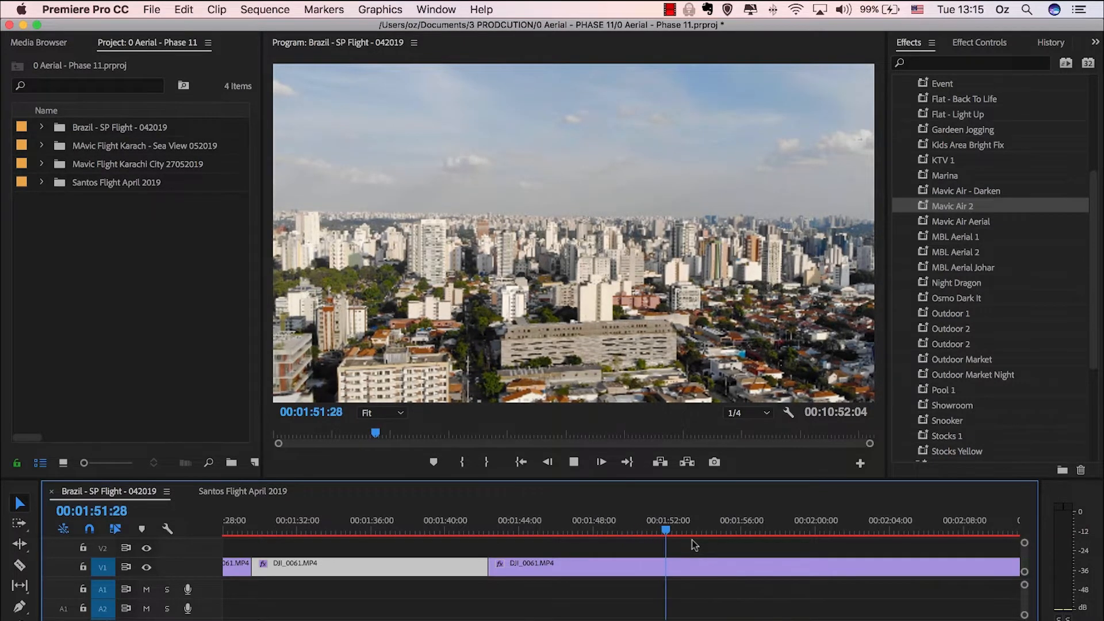
key(space)
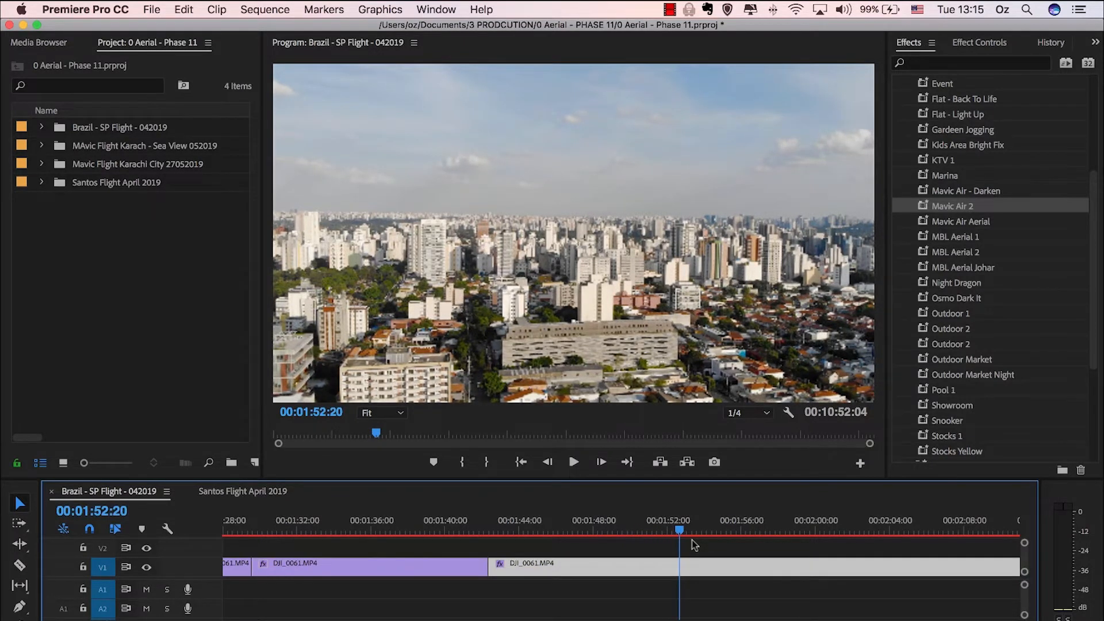
click(666, 521)
key(super+k)
key(space)
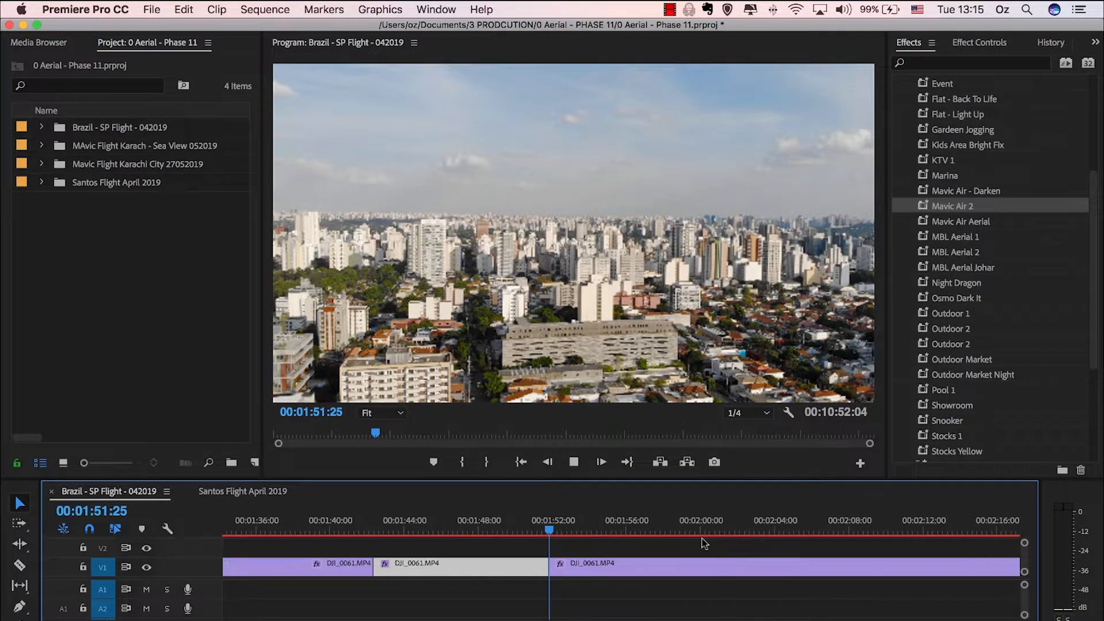
- Ripple trim about 1 second off the segment start after 00:01:51:25, then split DJI_0061.MP4 at about 00:02:01:00
key(space)
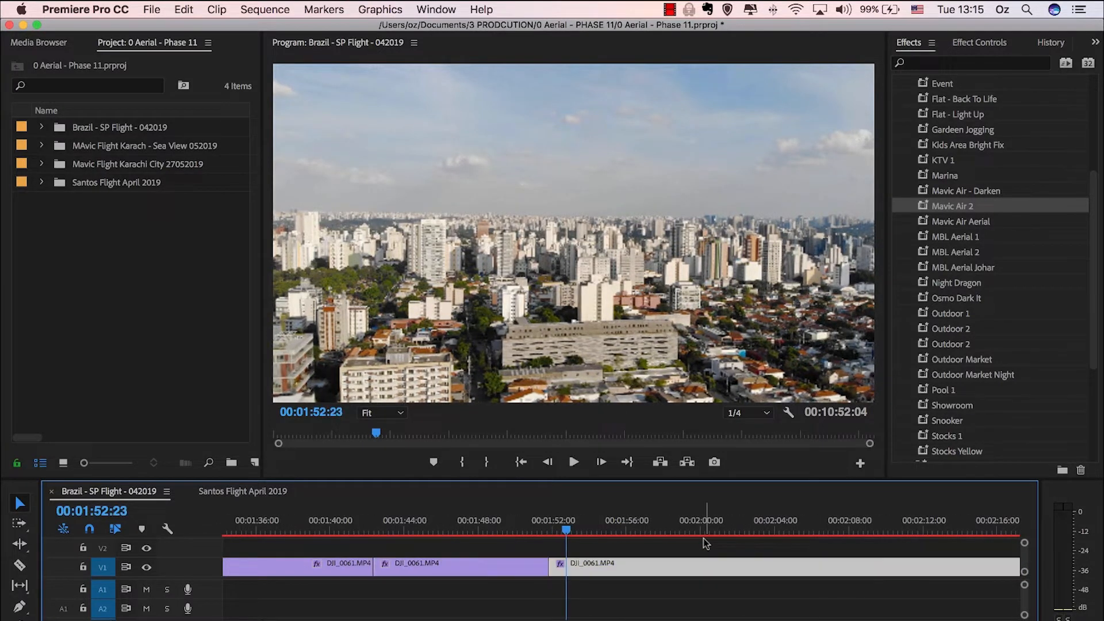
key(Up)
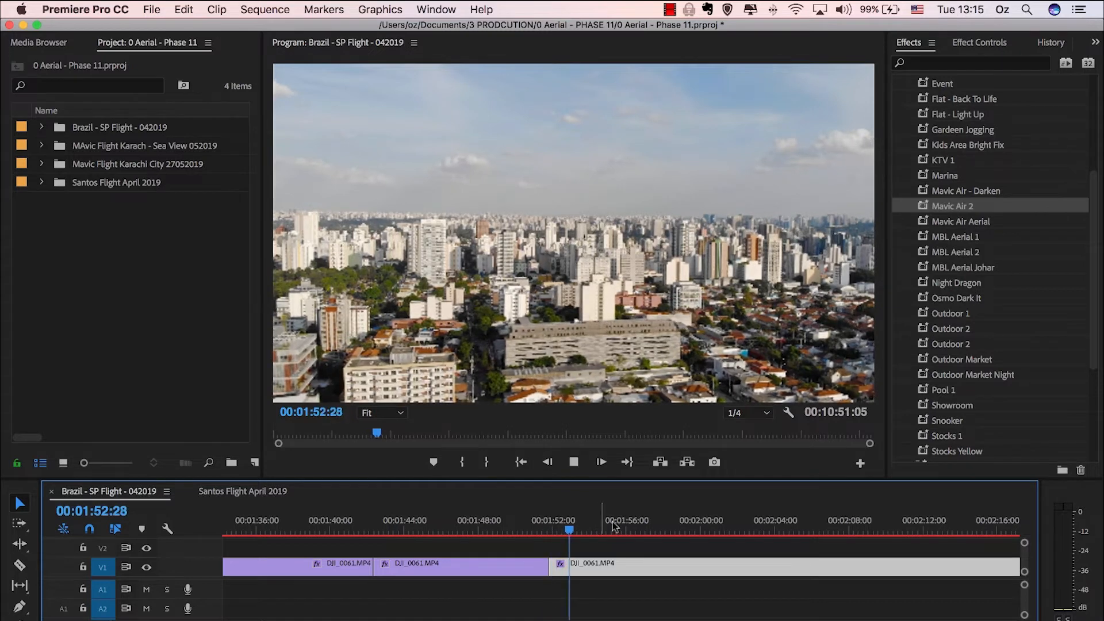
scroll(621, 532, right, 2)
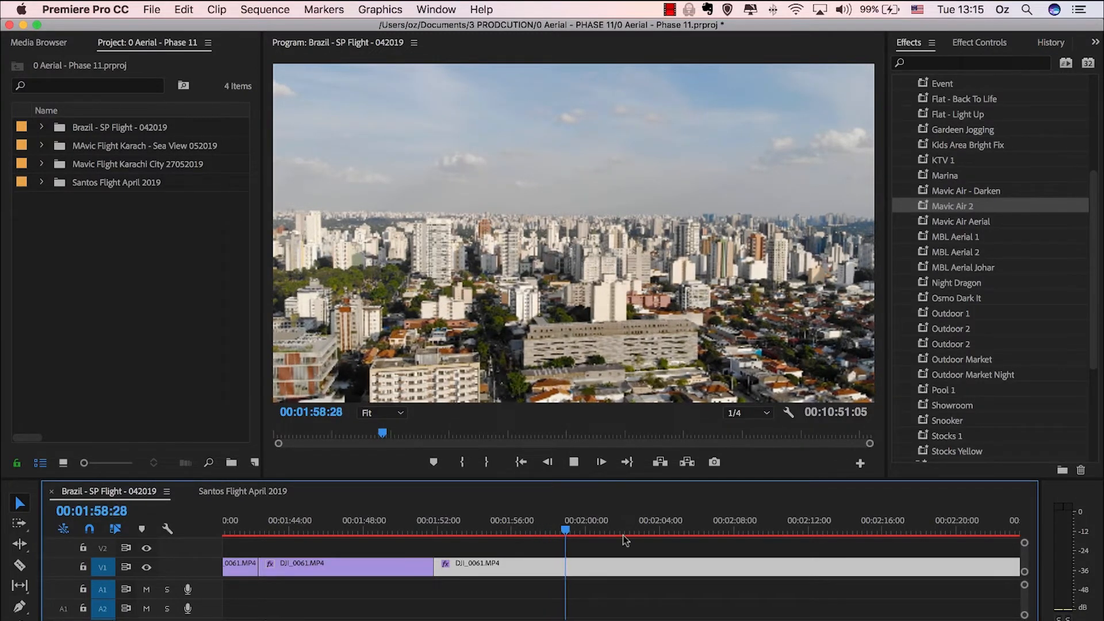
key(space)
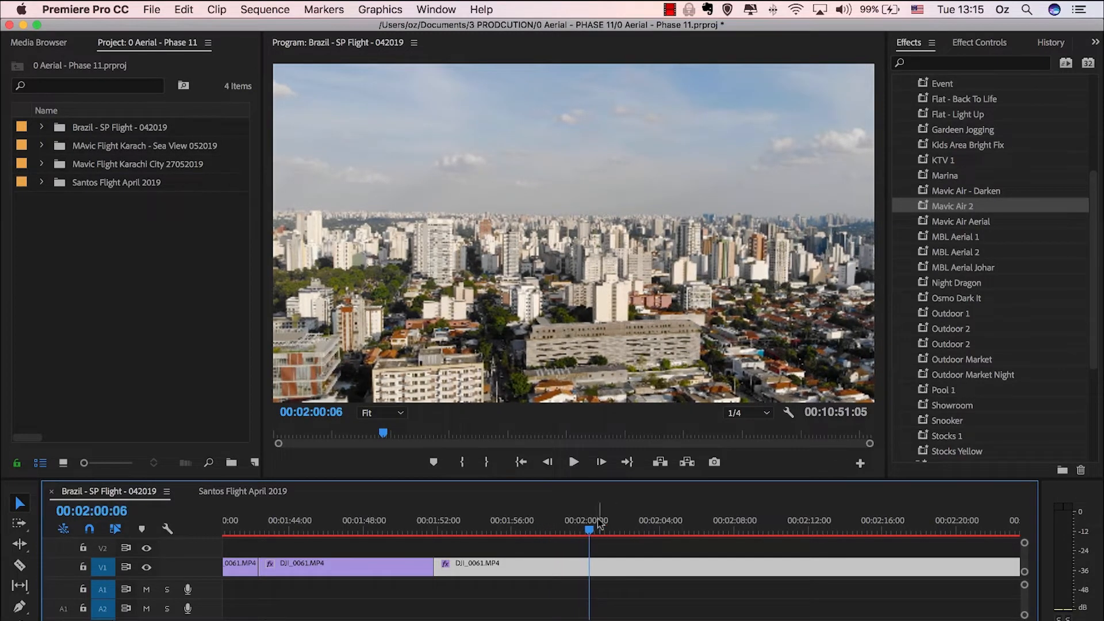
mouse_move(609, 525)
mouse_down()
mouse_move(625, 525)
mouse_move(607, 524)
mouse_up()
key(super+k)
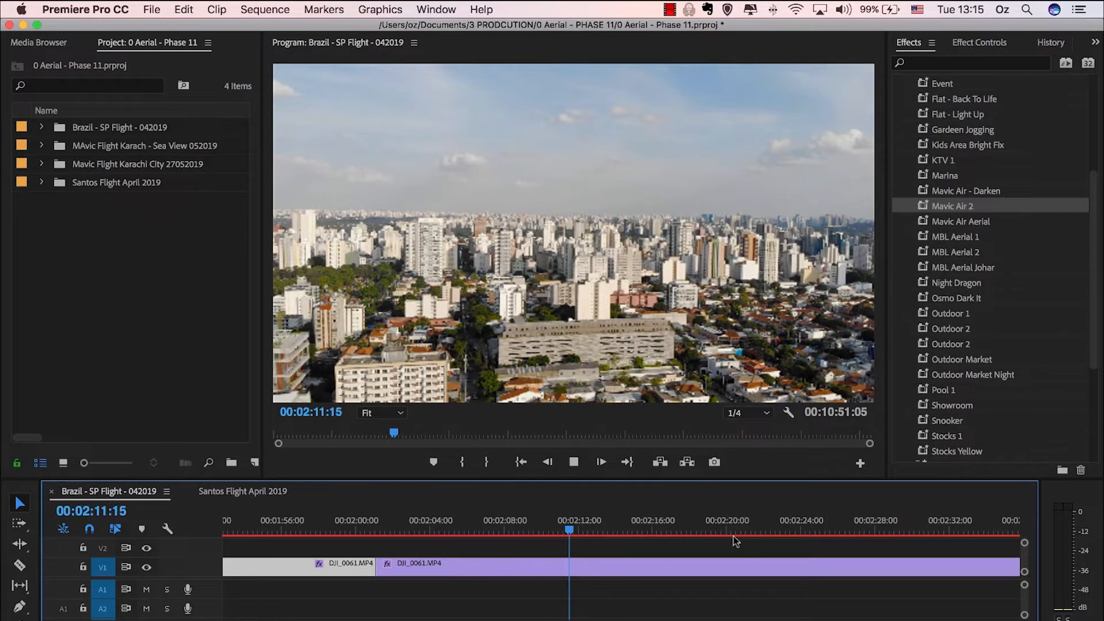
- Scrub forward through the last segment and split DJI_0061.MP4 at 00:02:12:26
key(space)
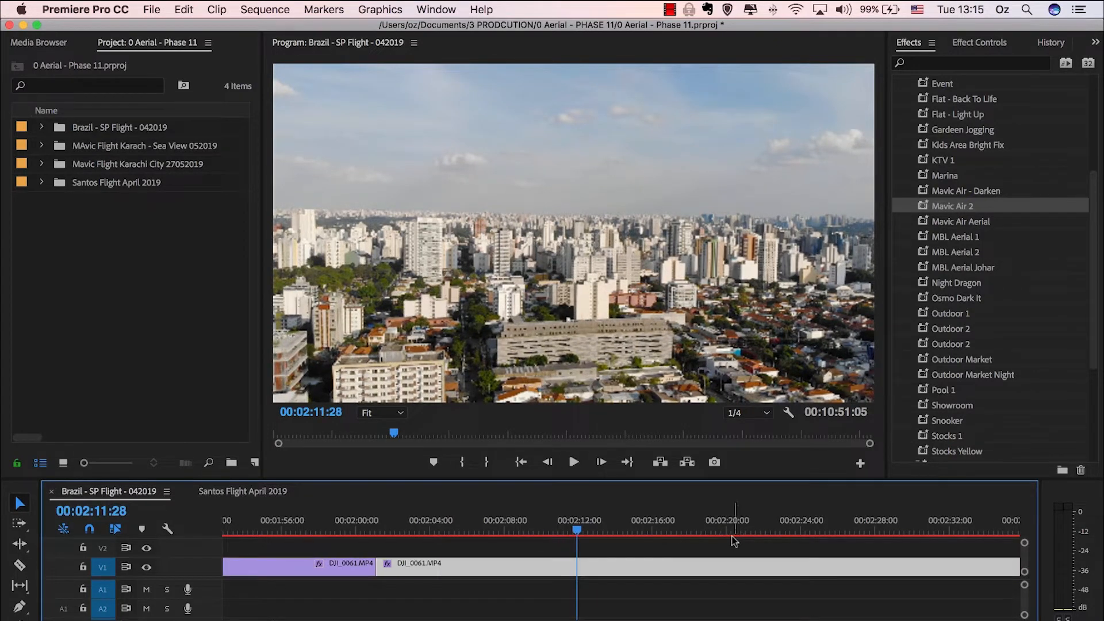
click(582, 524)
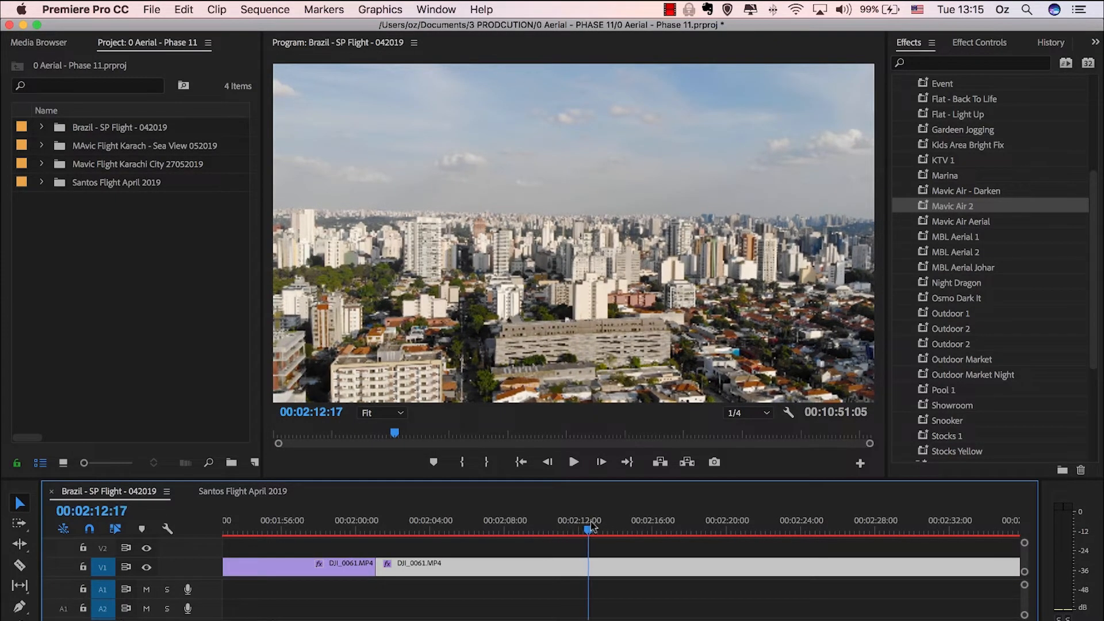
mouse_move(600, 525)
mouse_down()
mouse_move(620, 526)
mouse_move(596, 523)
mouse_up()
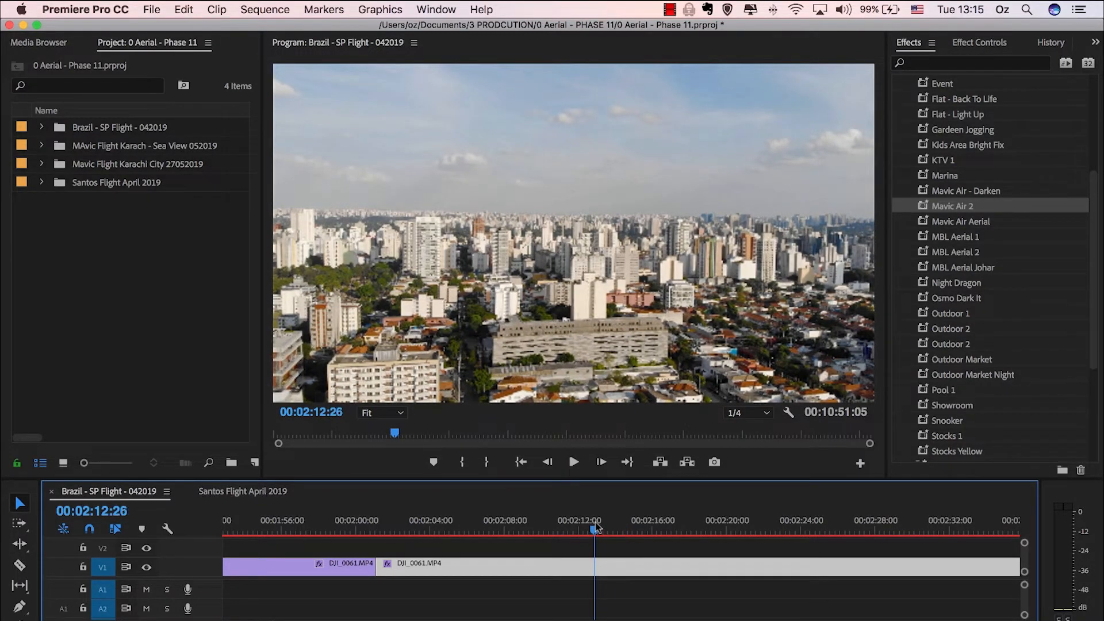
key(super+k)
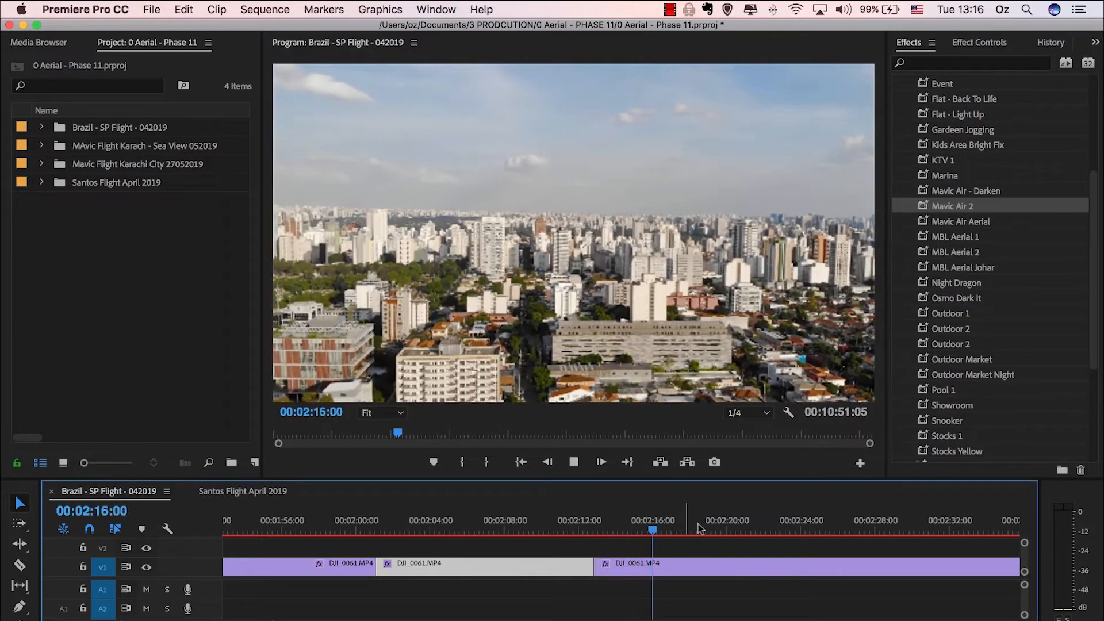
- Ripple trim about 2.5 seconds off the start of the segment after 00:02:12:26 and play the result
scroll(719, 526, right, 3)
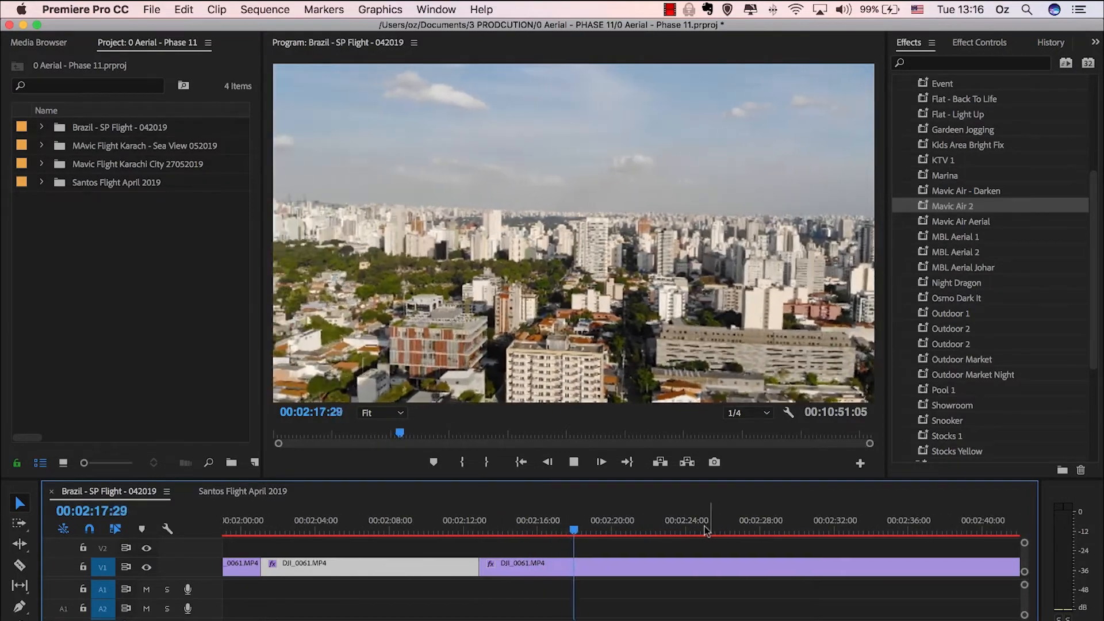
click(524, 516)
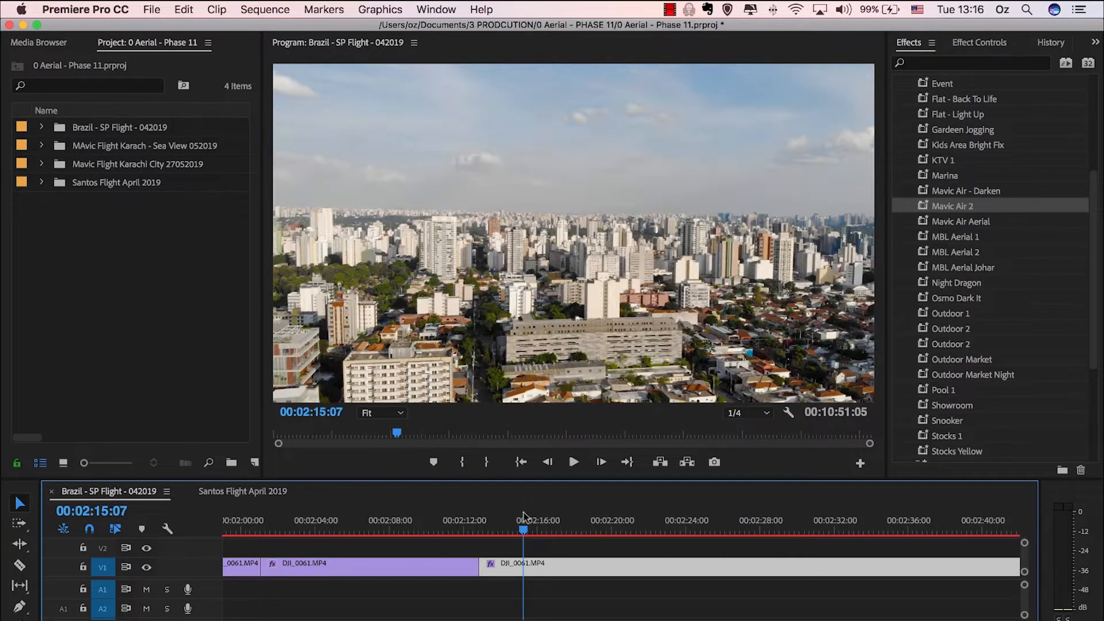
key(space)
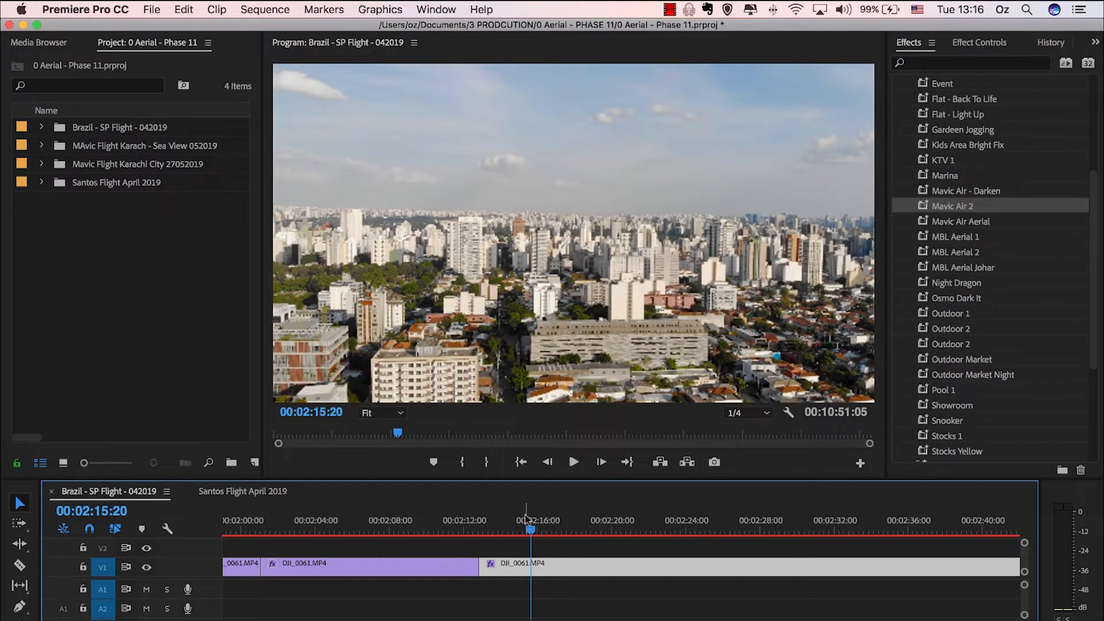
click(525, 515)
key(space)
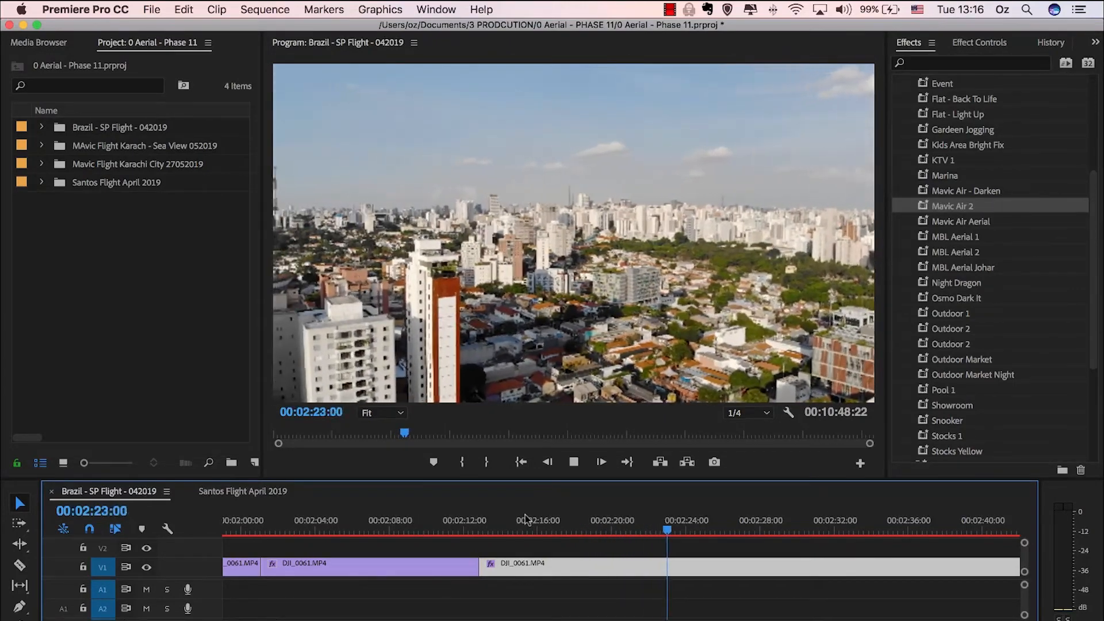
- Stop playback and split DJI_0061.MP4 at 00:02:22:10
key(space)
click(656, 518)
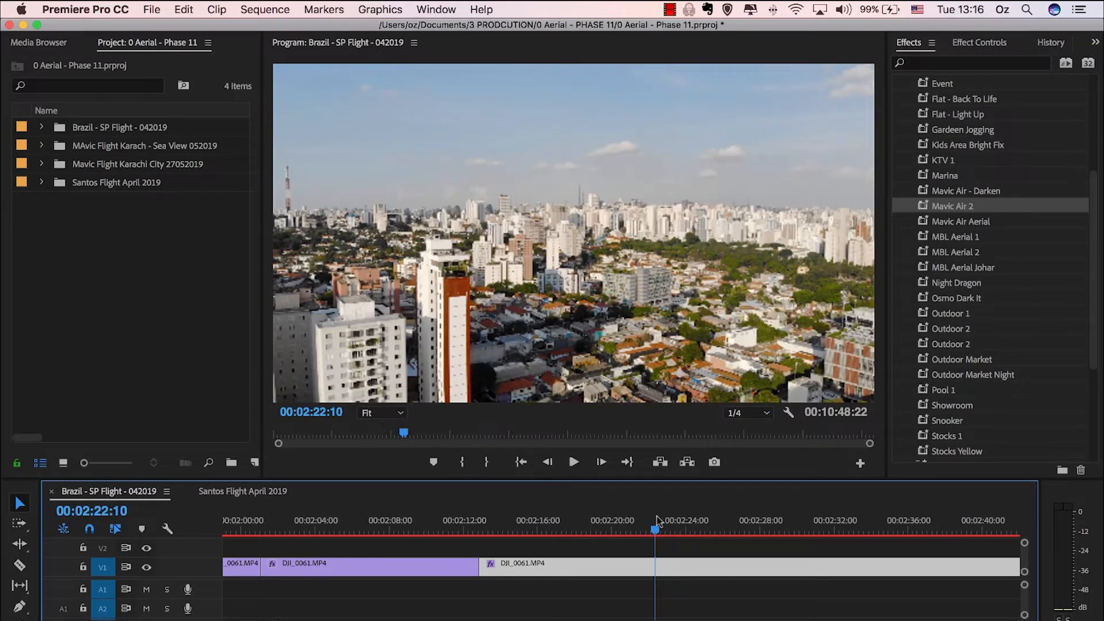
key(super+k)
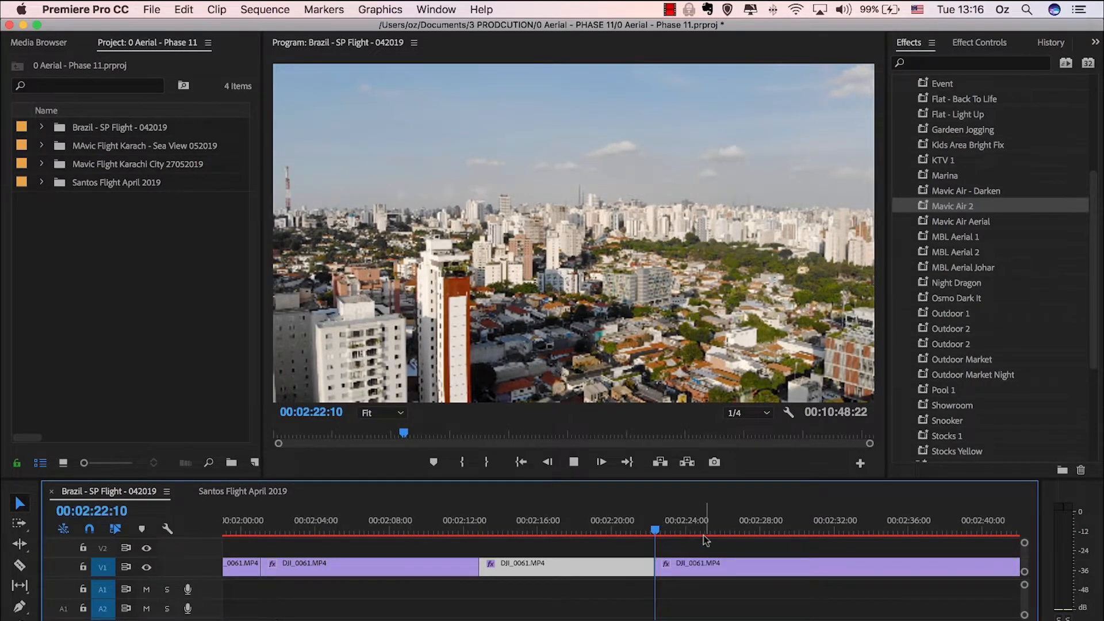
- Replay the start of the segment after 00:02:22:10 and ripple trim about 0.6 seconds off it
scroll(706, 540, right, 4)
key(space)
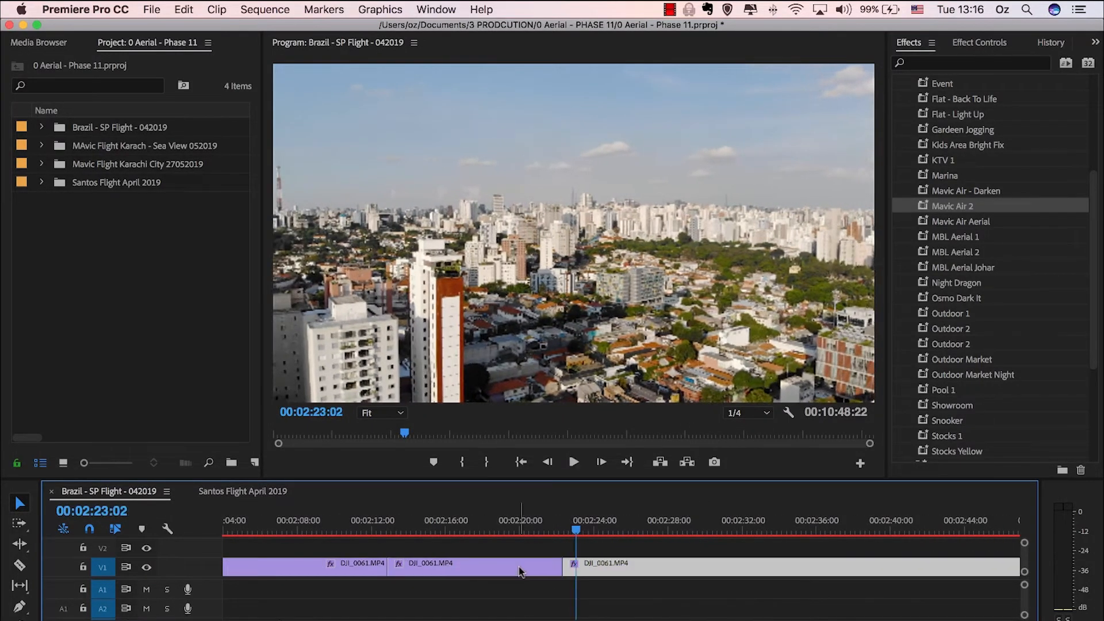
scroll(519, 571, right, 1)
key(space)
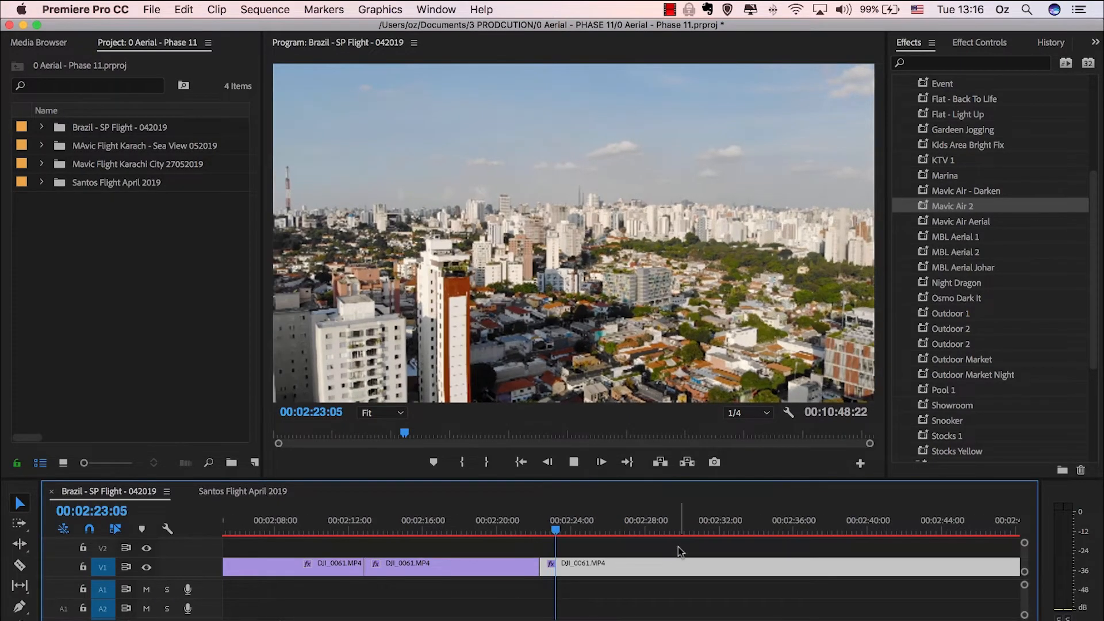
key(space)
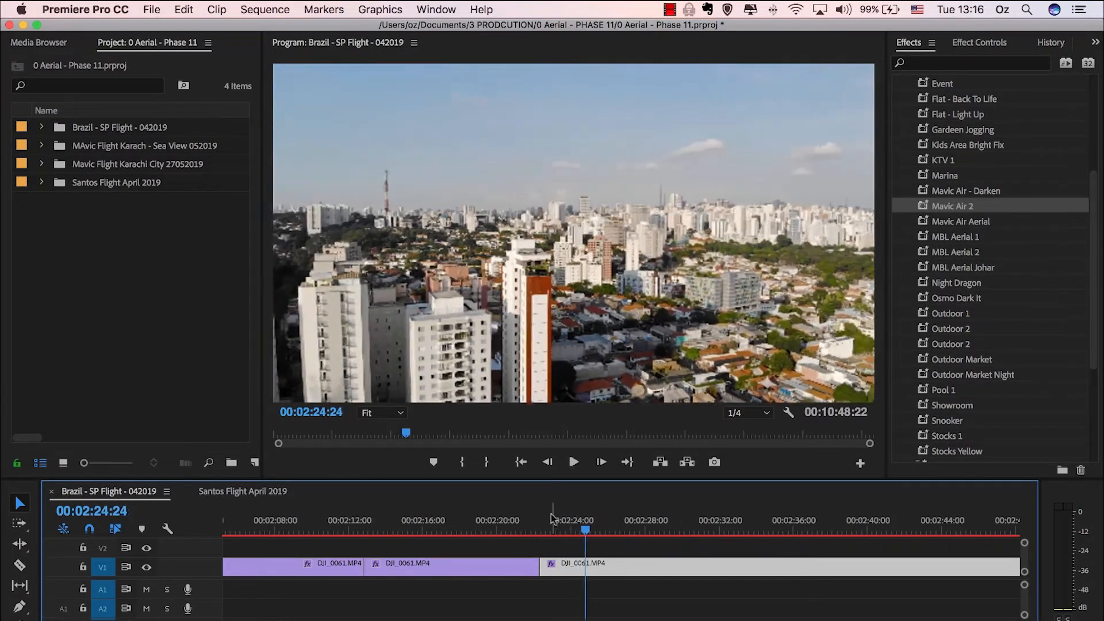
key(space)
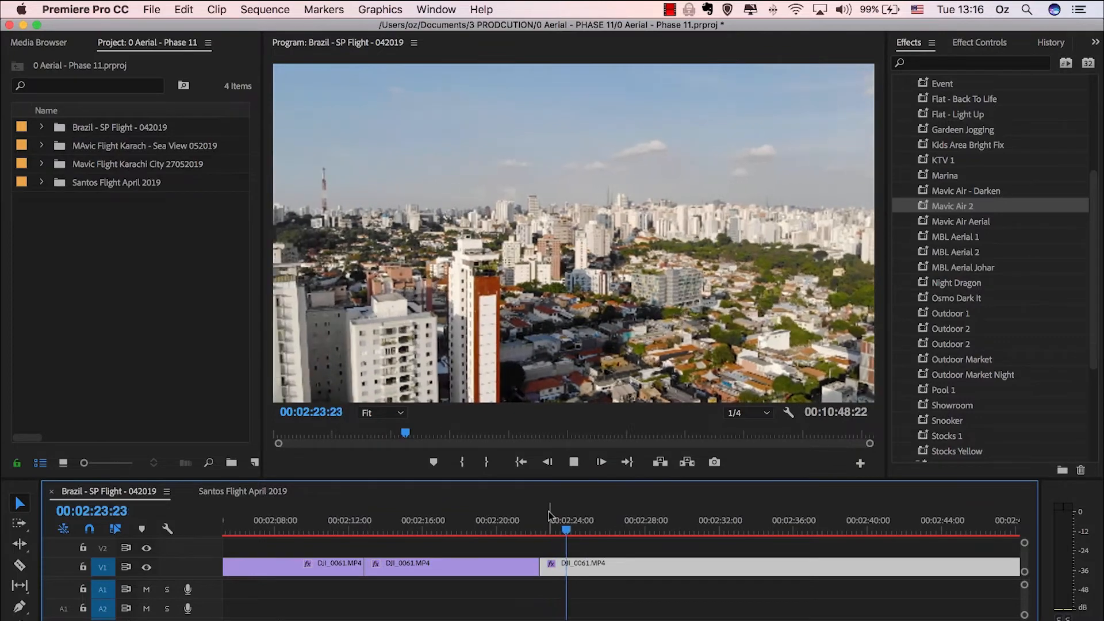
click(549, 515)
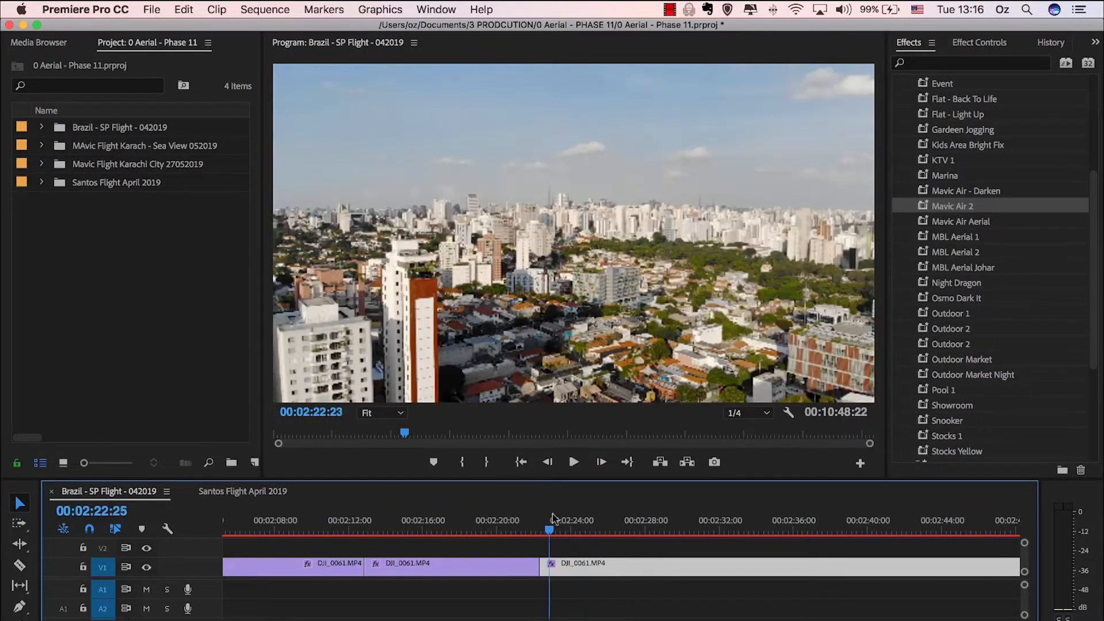
key(space)
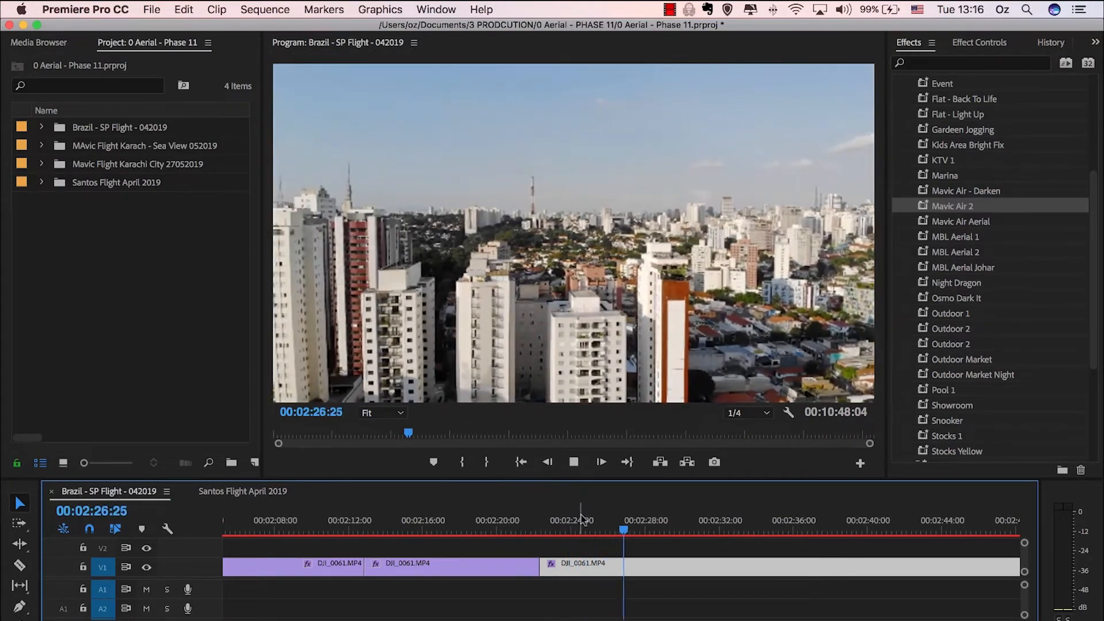
- Stop playback and split DJI_0061.MP4 at 00:02:27:20
key(space)
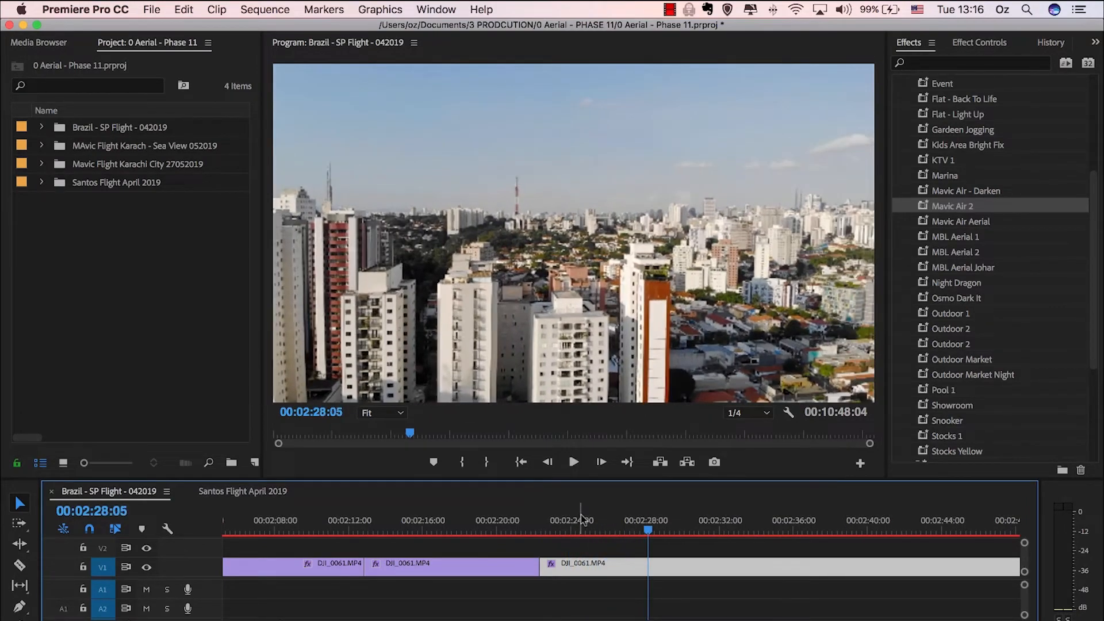
click(639, 521)
key(super+k)
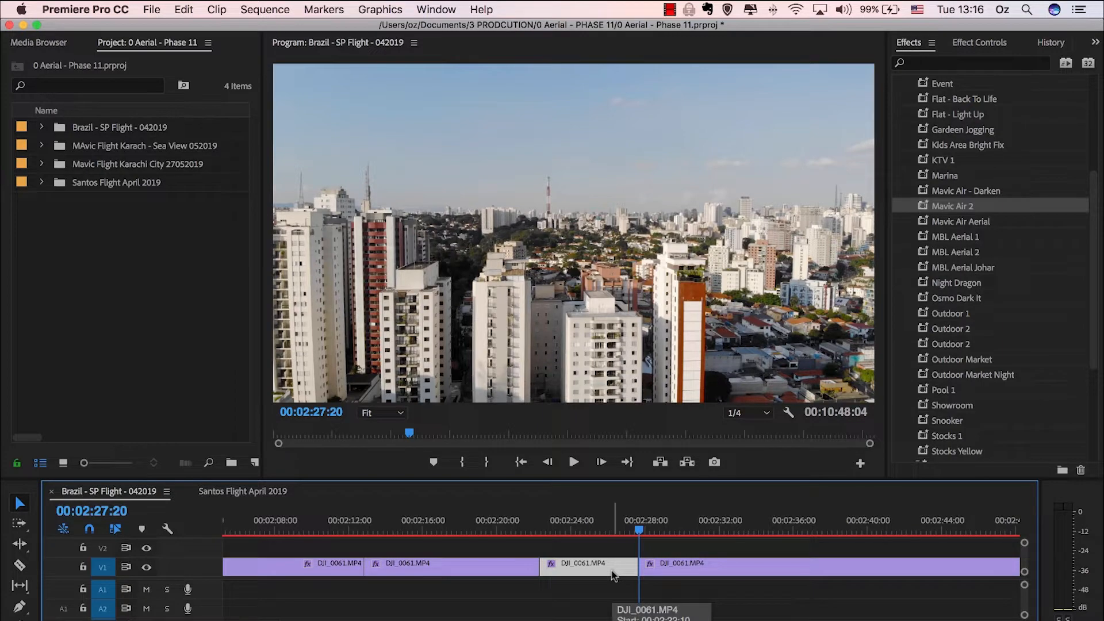
- Ripple trim the start of the segment after 00:02:27:20 twice, removing about 7.5 and 1 seconds
key(space)
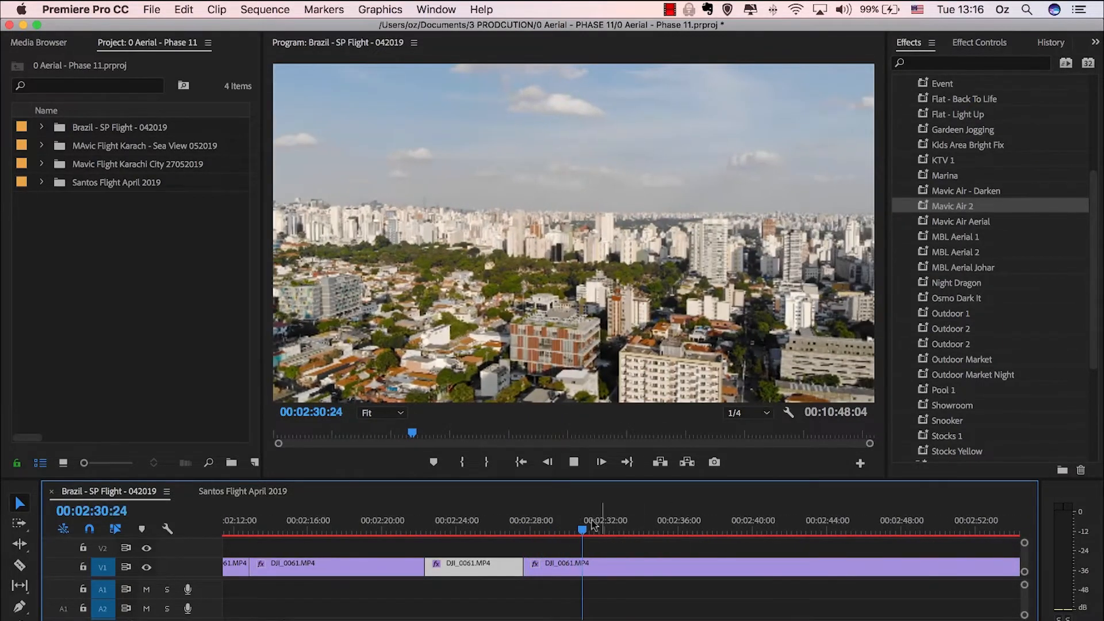
drag(626, 525, 671, 528)
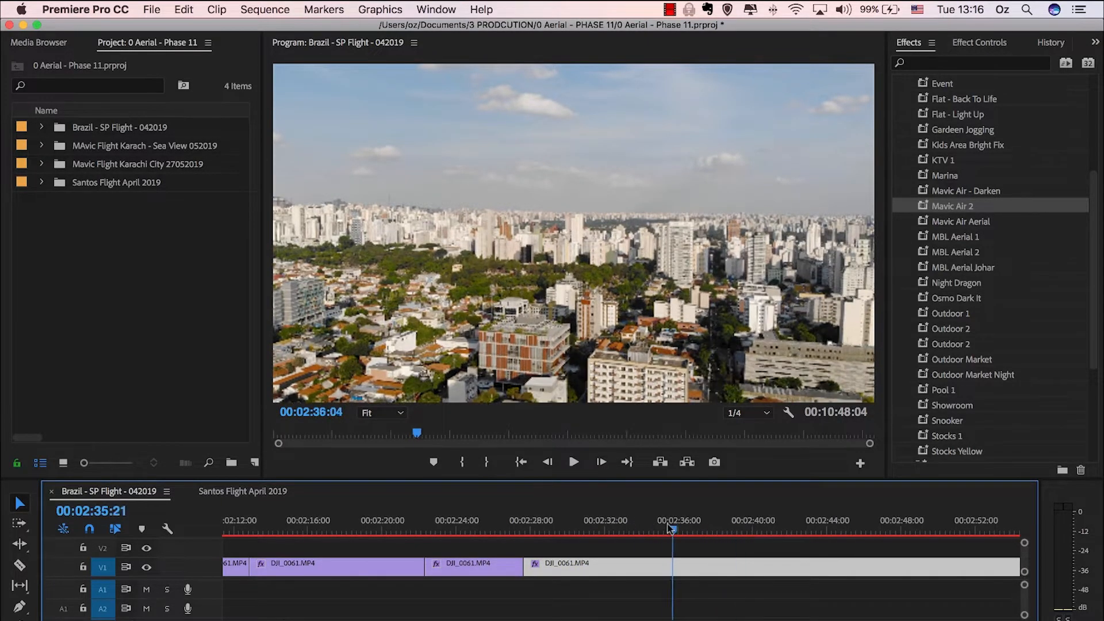
key(Up)
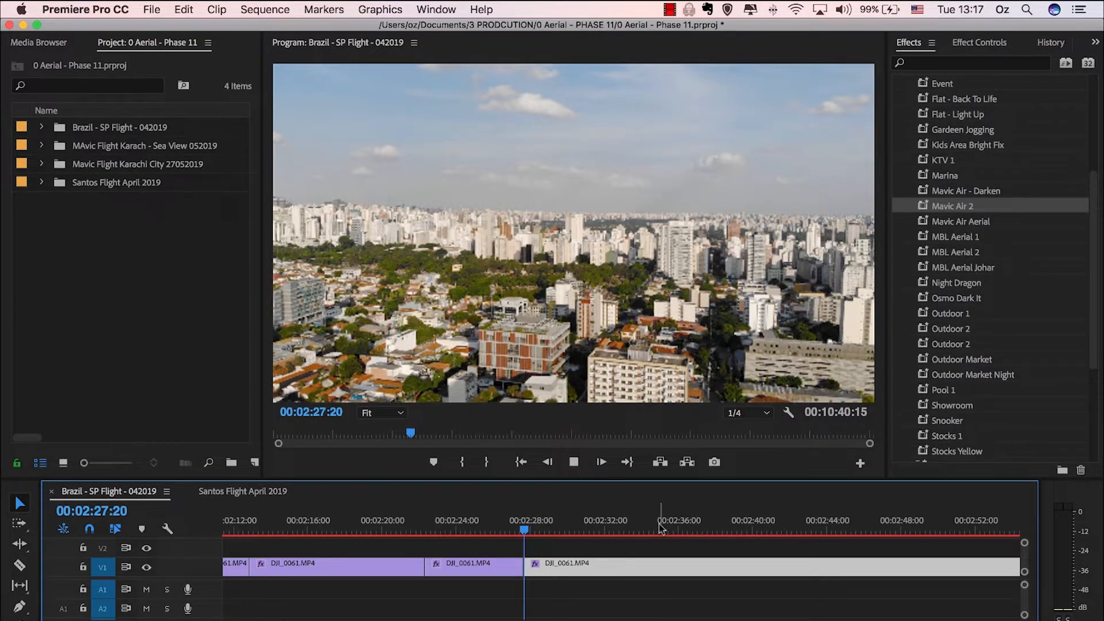
key(space)
key(Up)
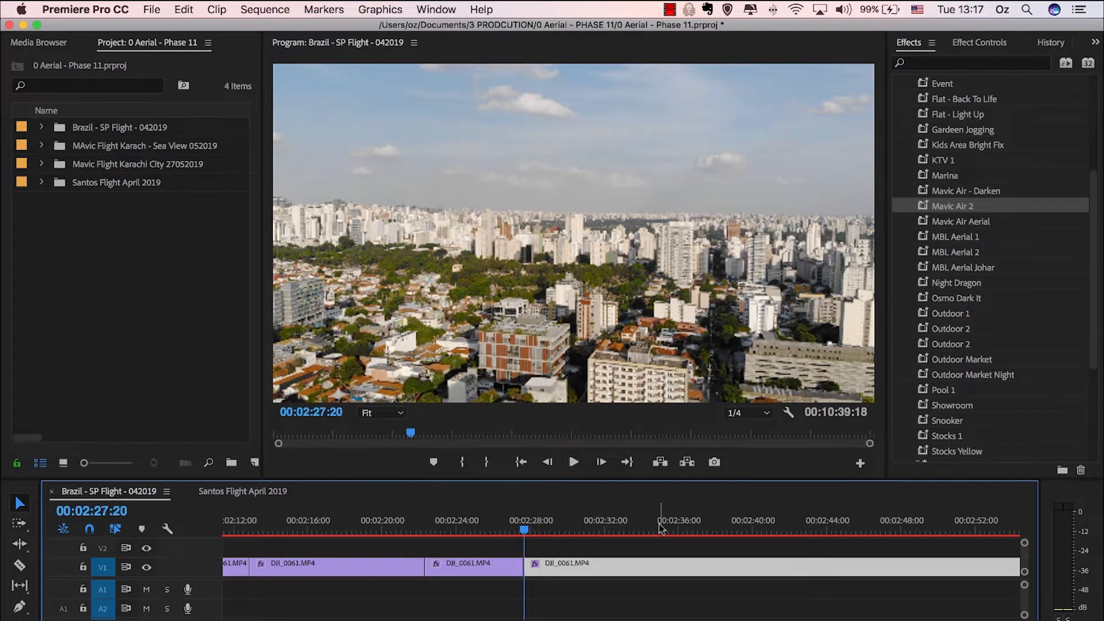
- Play through the trimmed segment and split DJI_0061.MP4 at 00:02:48:23
key(space)
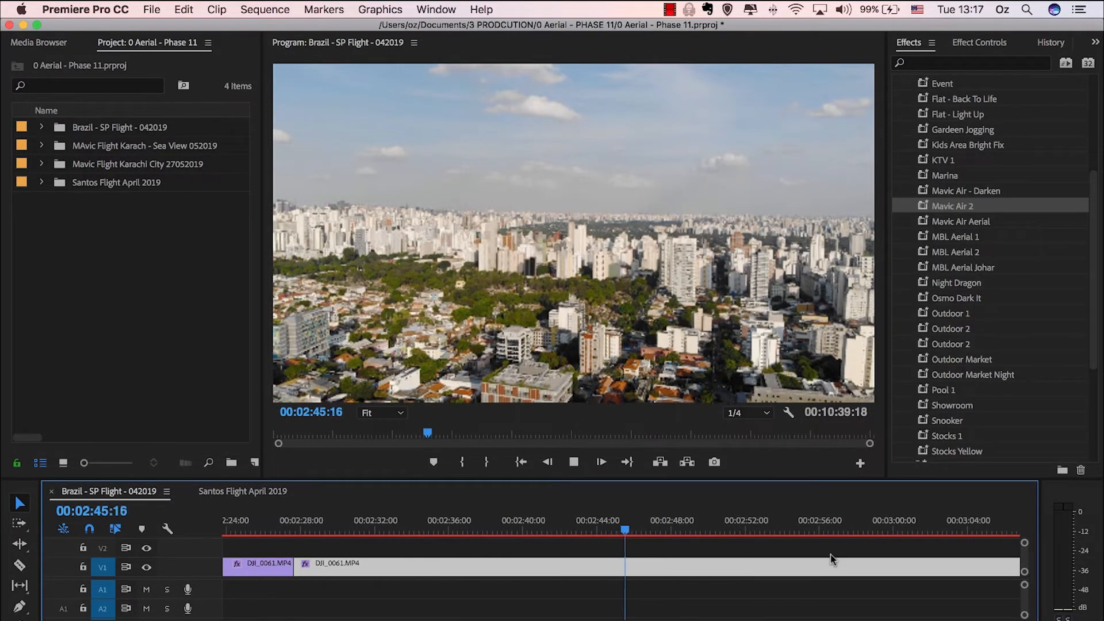
click(595, 516)
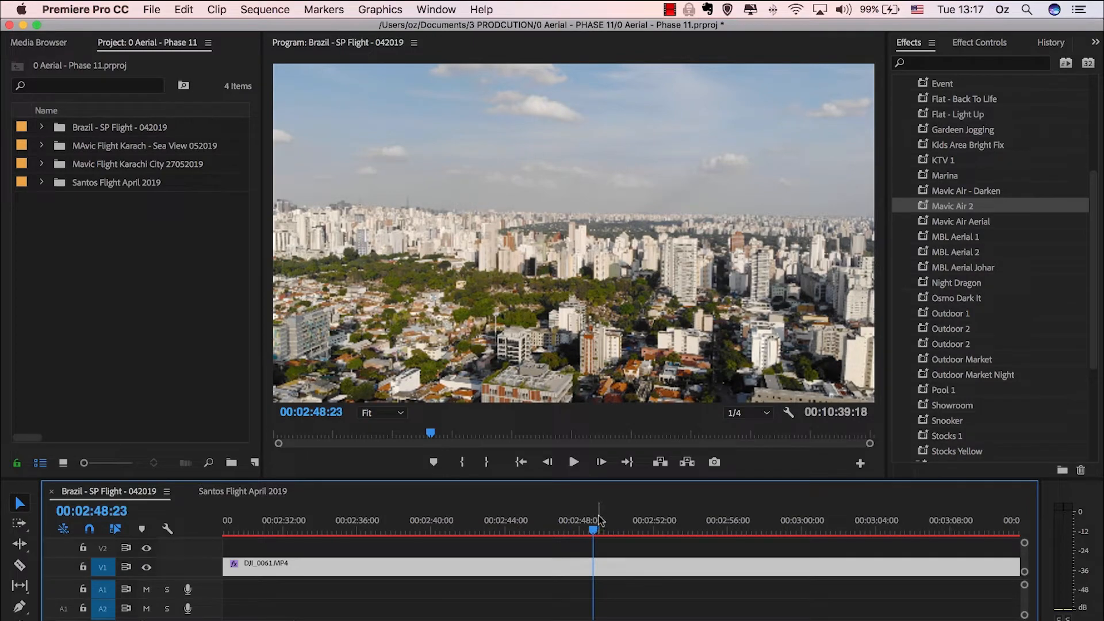
key(super+k)
- Ripple trim about 5 seconds off the segment start after 00:02:48:23, then split DJI_0061.MP4 at 00:02:54:19
key(space)
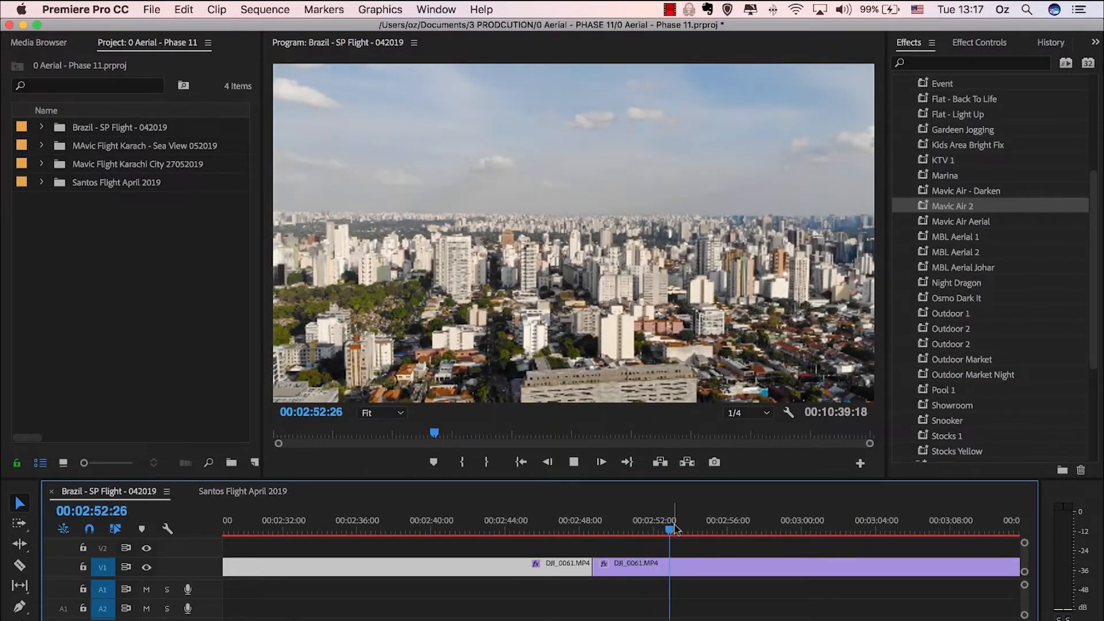
key(space)
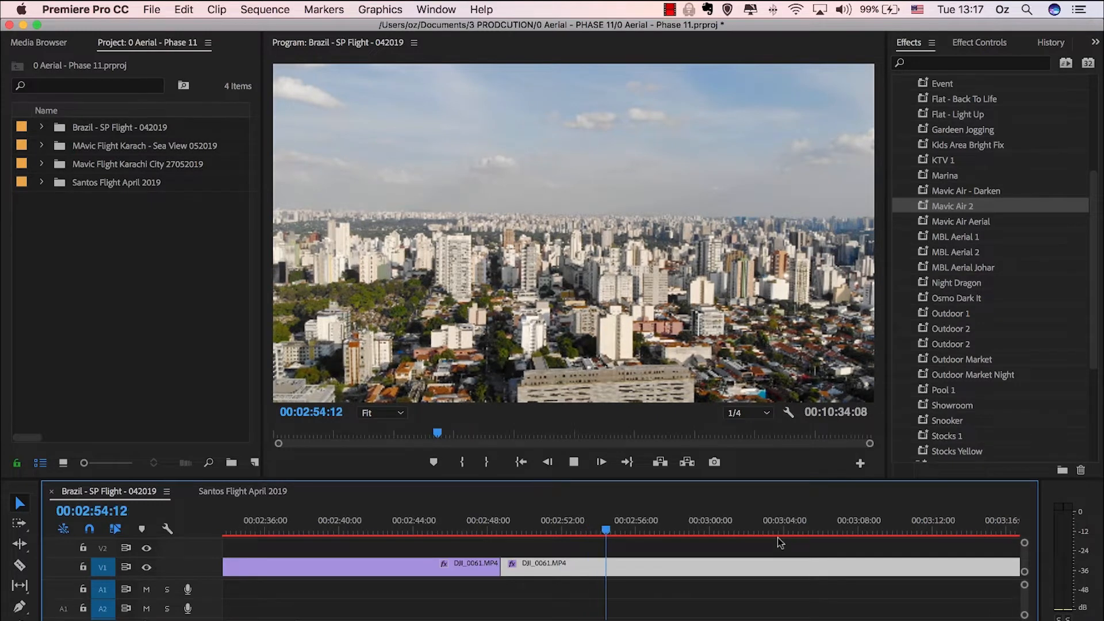
key(space)
key(super+k)
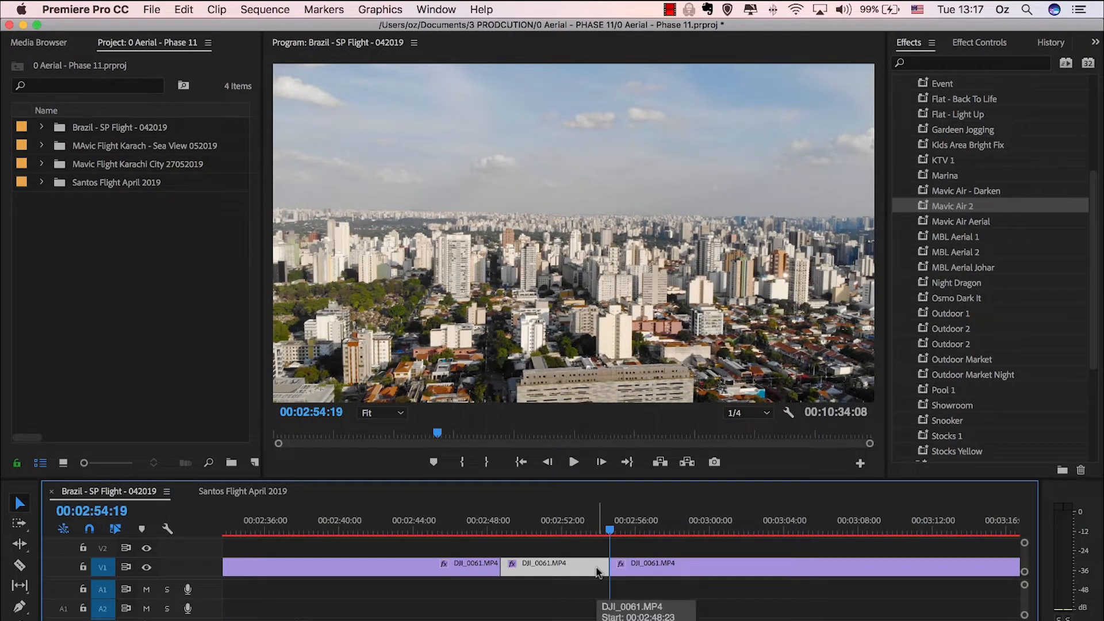
- Review the playback and roll the DJI_0061.MP4 cut at 00:02:54:19 to 00:02:55:18
key(space)
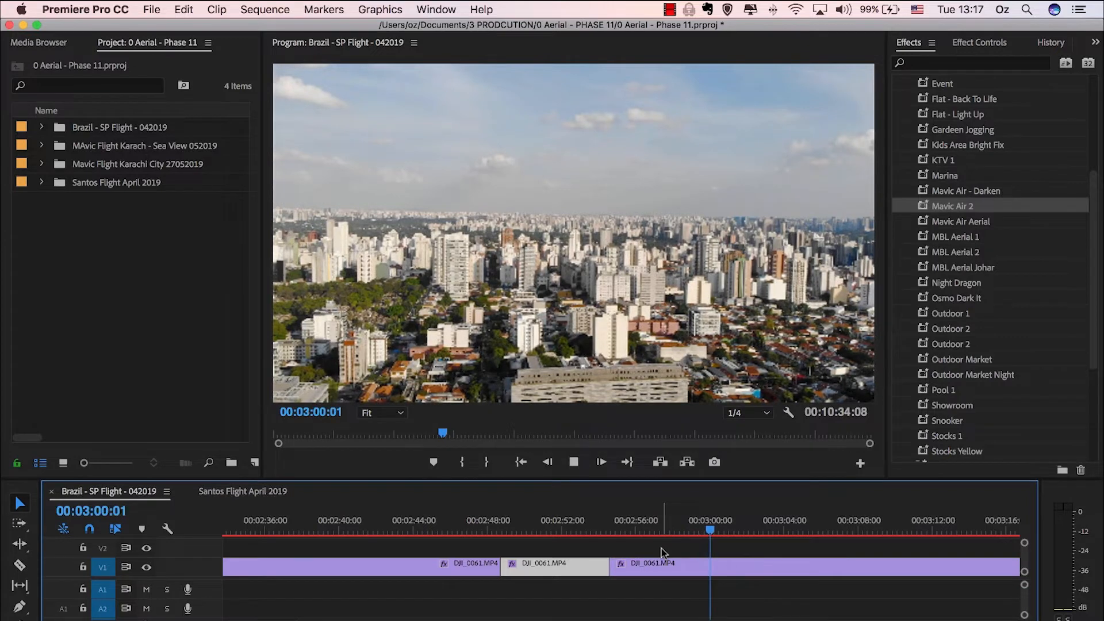
key(space)
click(628, 517)
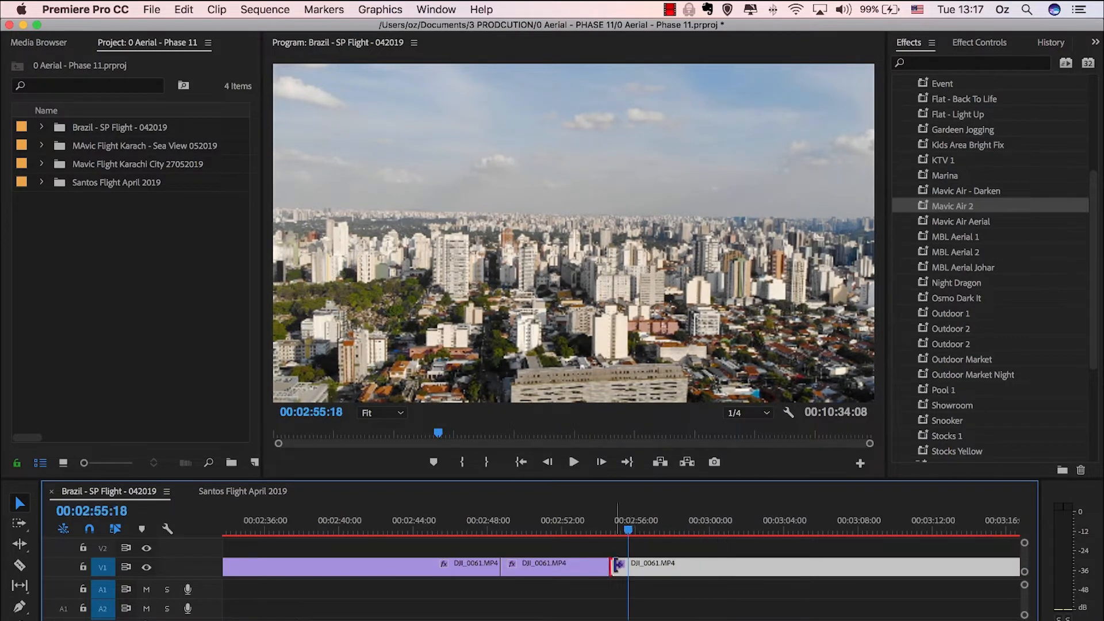
drag(619, 566, 627, 565)
- Ripple trim about 3 seconds off the start of the segment after 00:02:55:18, then split DJI_0061.MP4 at 00:03:01:18
key(space)
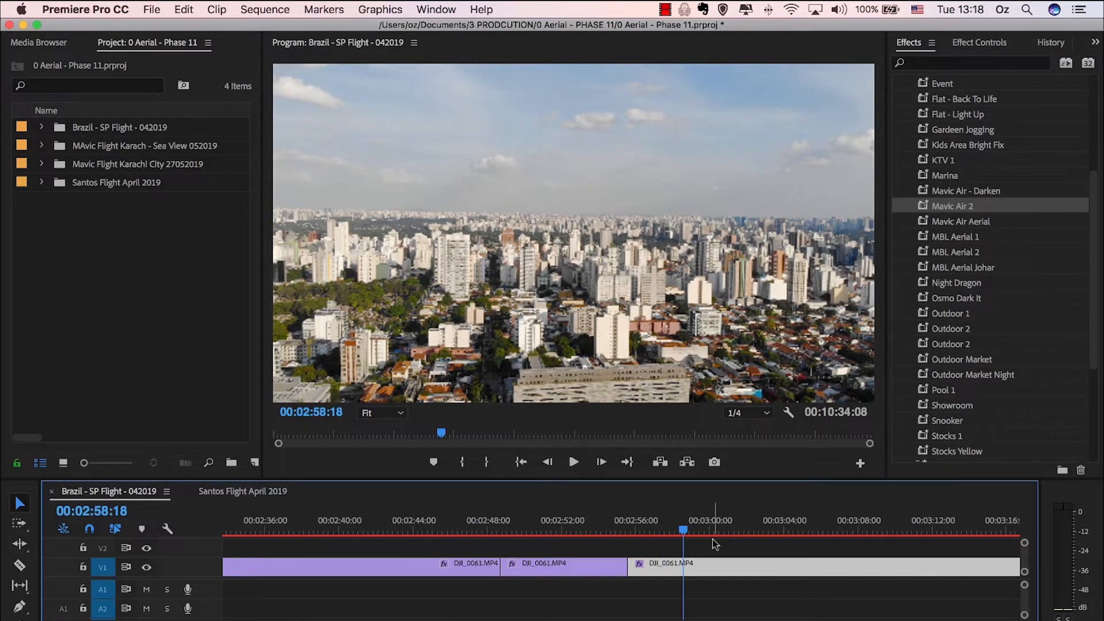
key(space)
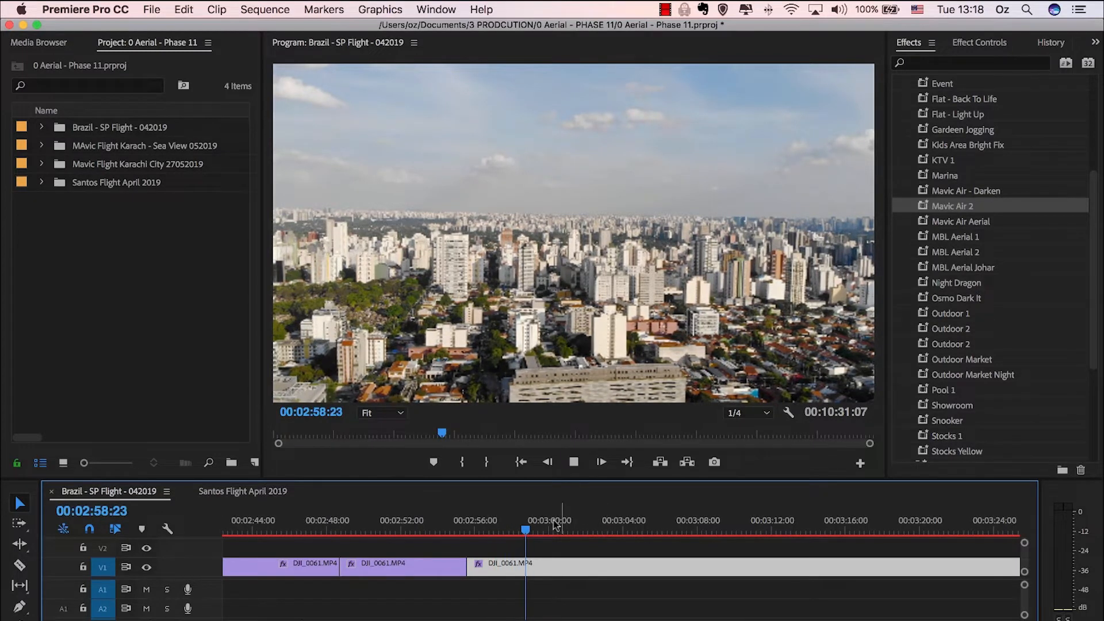
key(space)
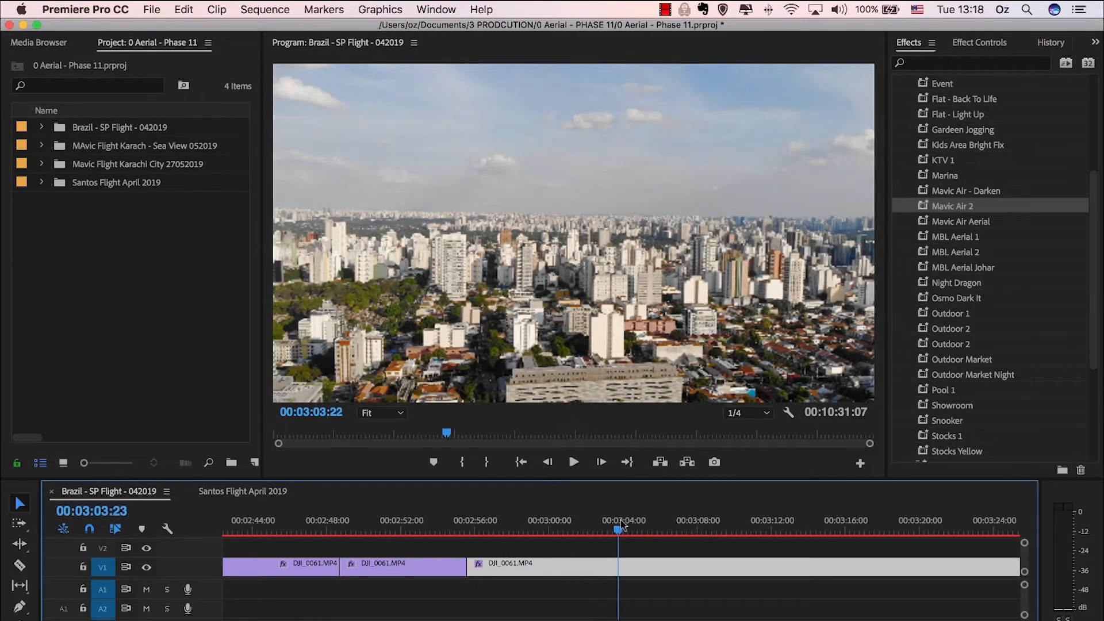
drag(629, 521, 717, 527)
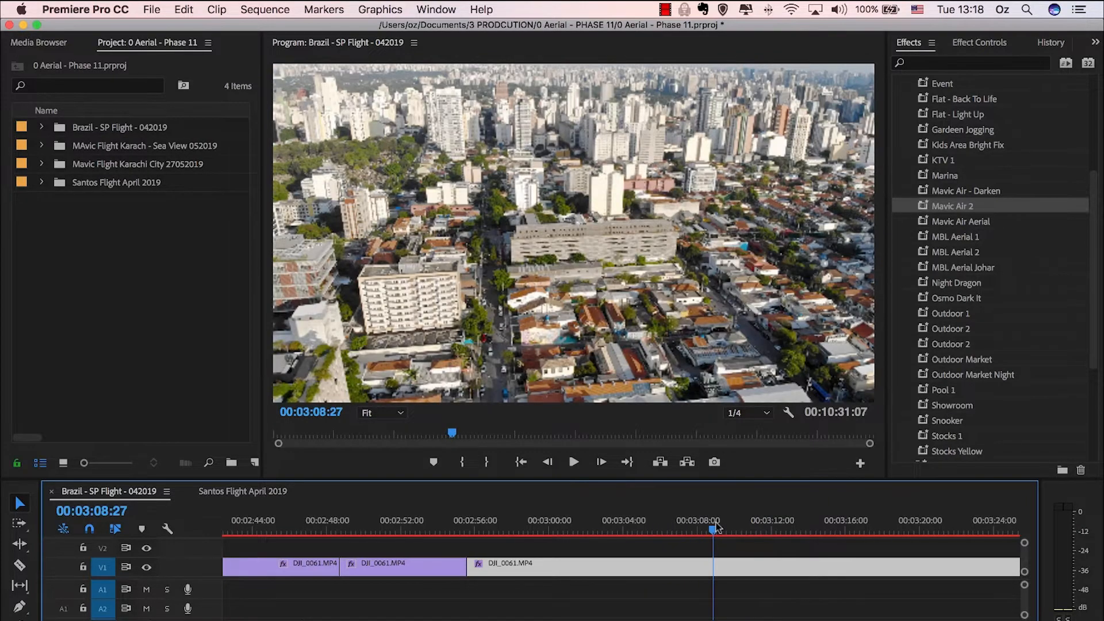
drag(619, 523, 579, 519)
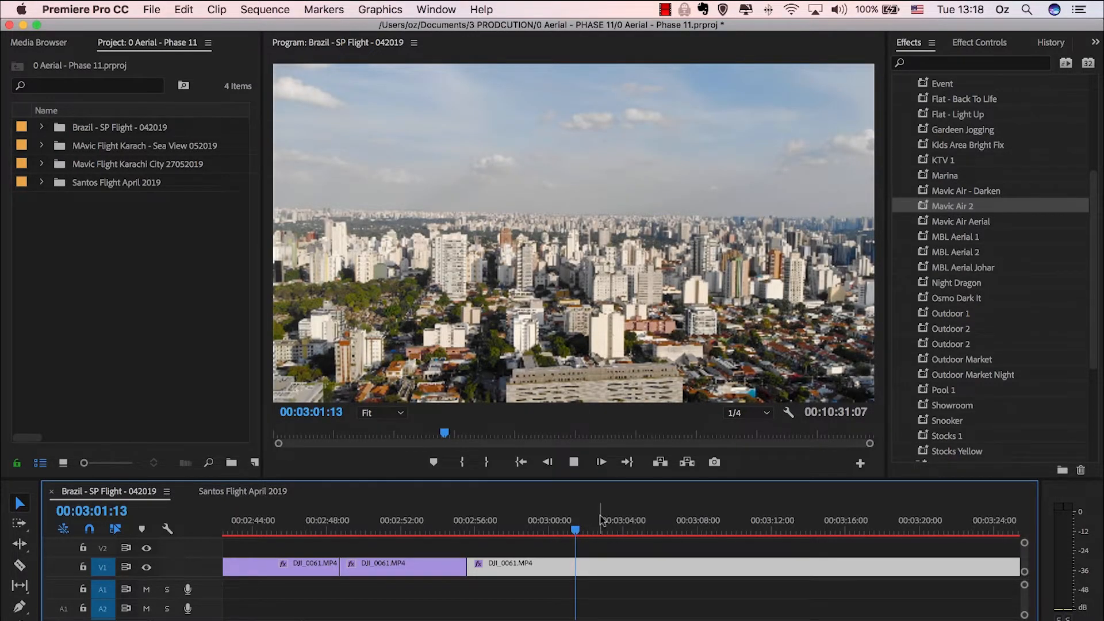
key(space)
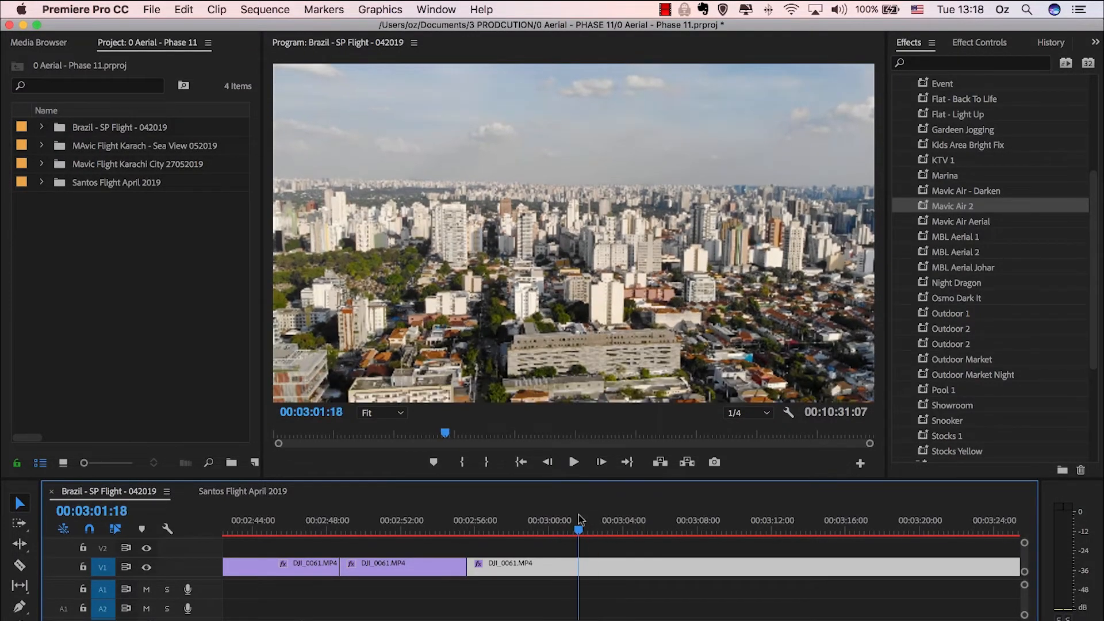
key(super+k)
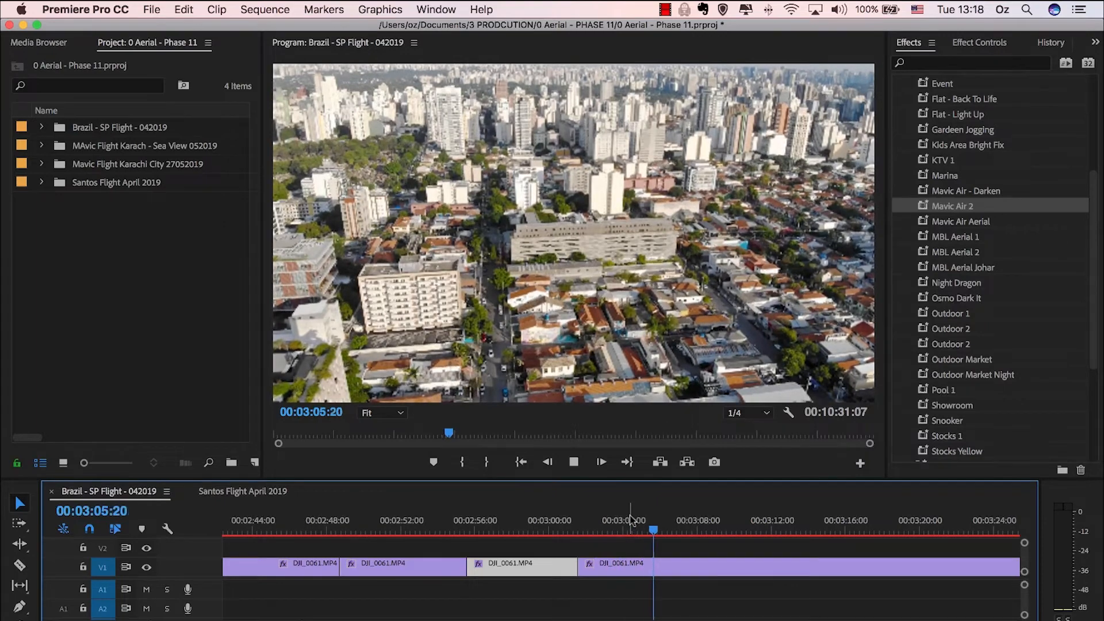
- Ripple trim the start of the segment after 00:03:01:18 twice, removing about 4 and 2 seconds
key(space)
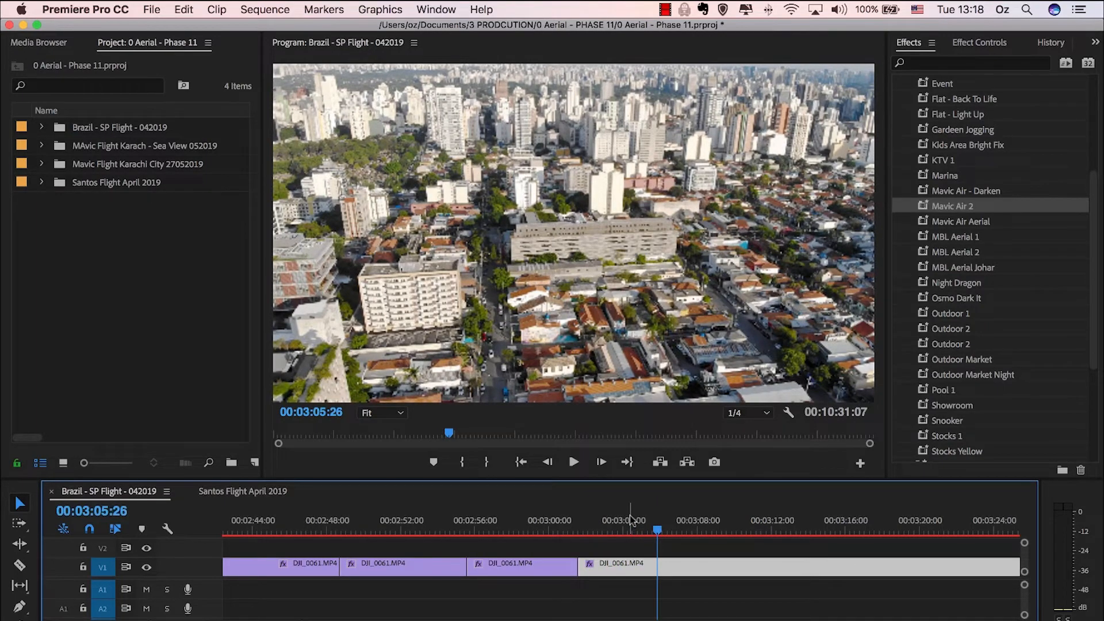
key(Up)
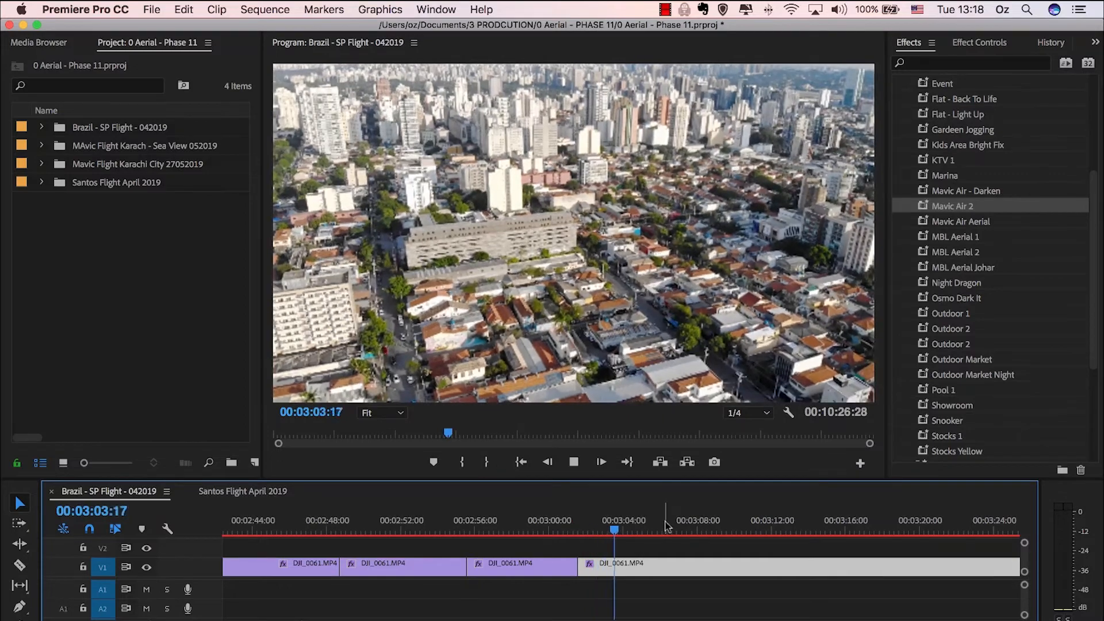
key(Up)
- Split DJI_0061.MP4 at 00:03:06:19, then roll the new cut to 00:03:07:01
key(space)
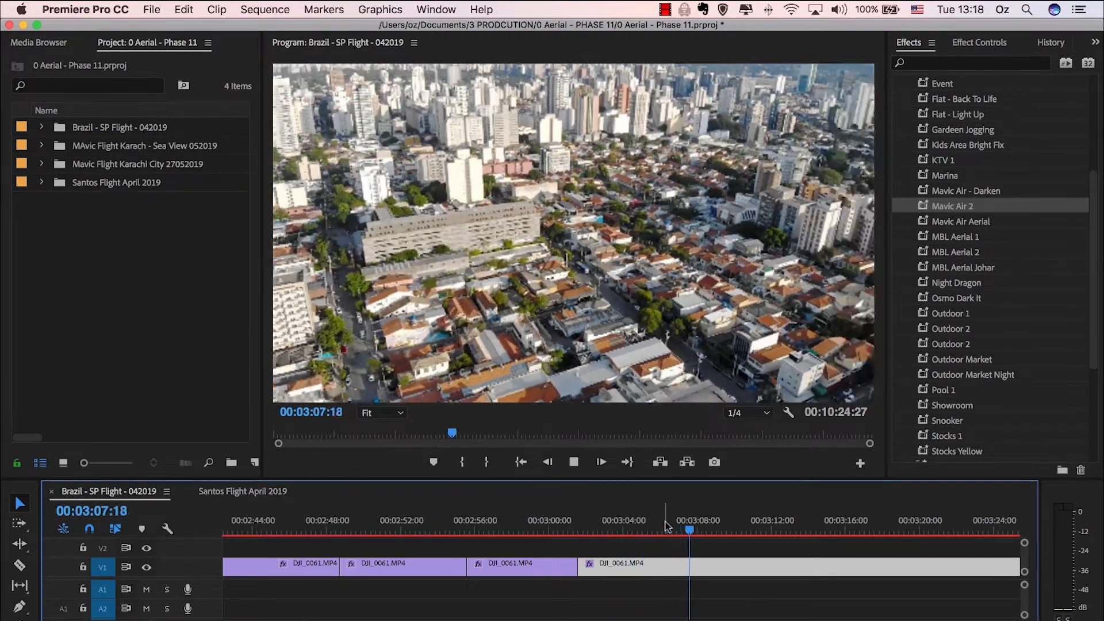
key(space)
click(674, 520)
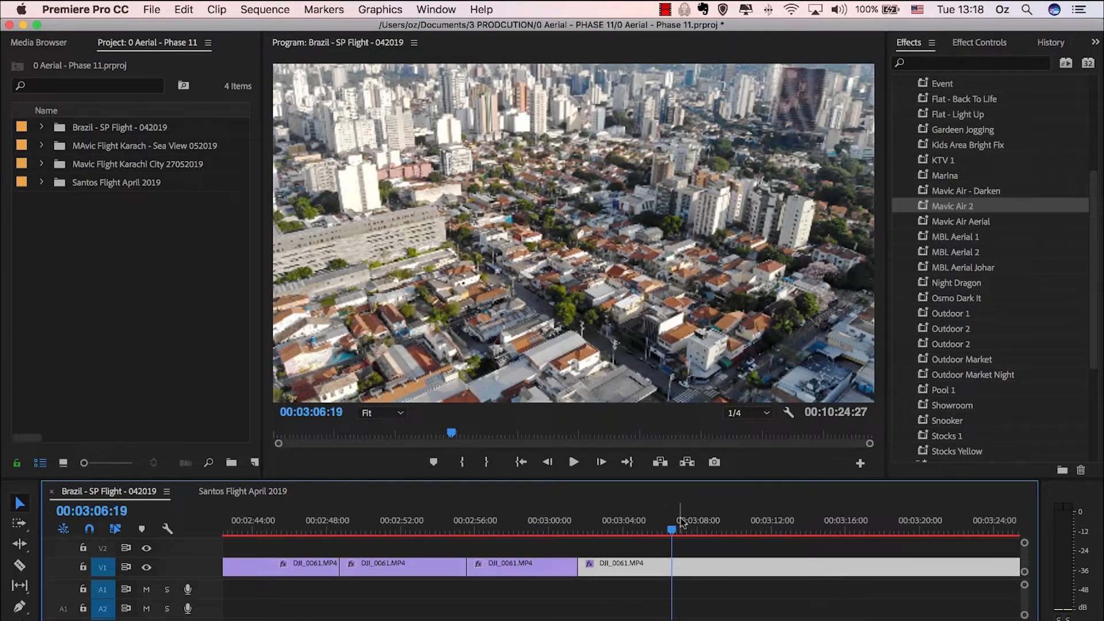
key(super+k)
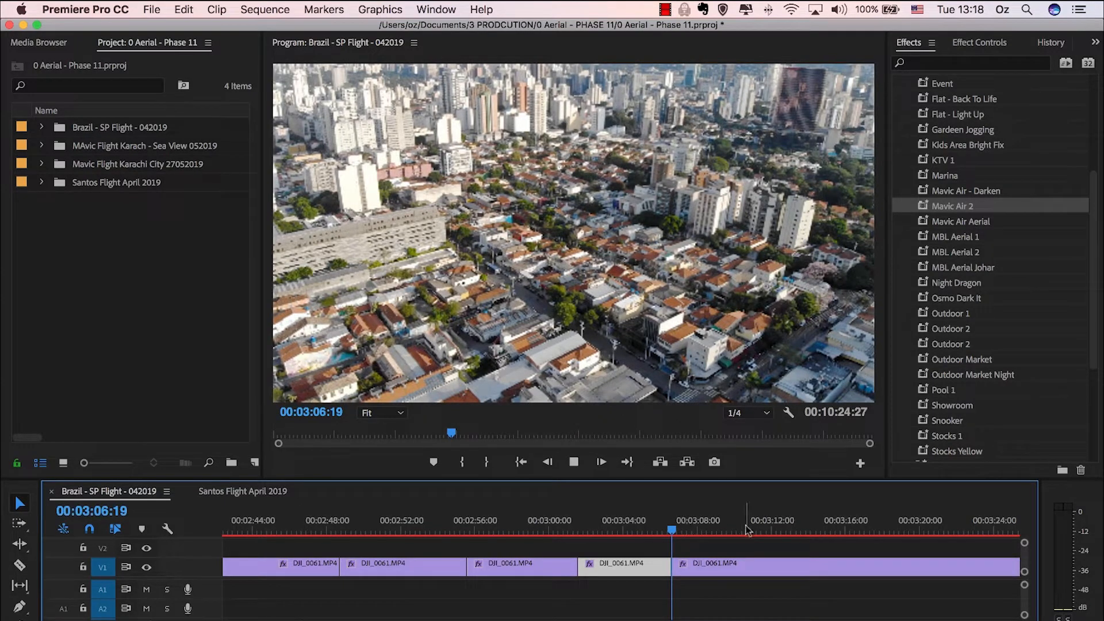
click(683, 565)
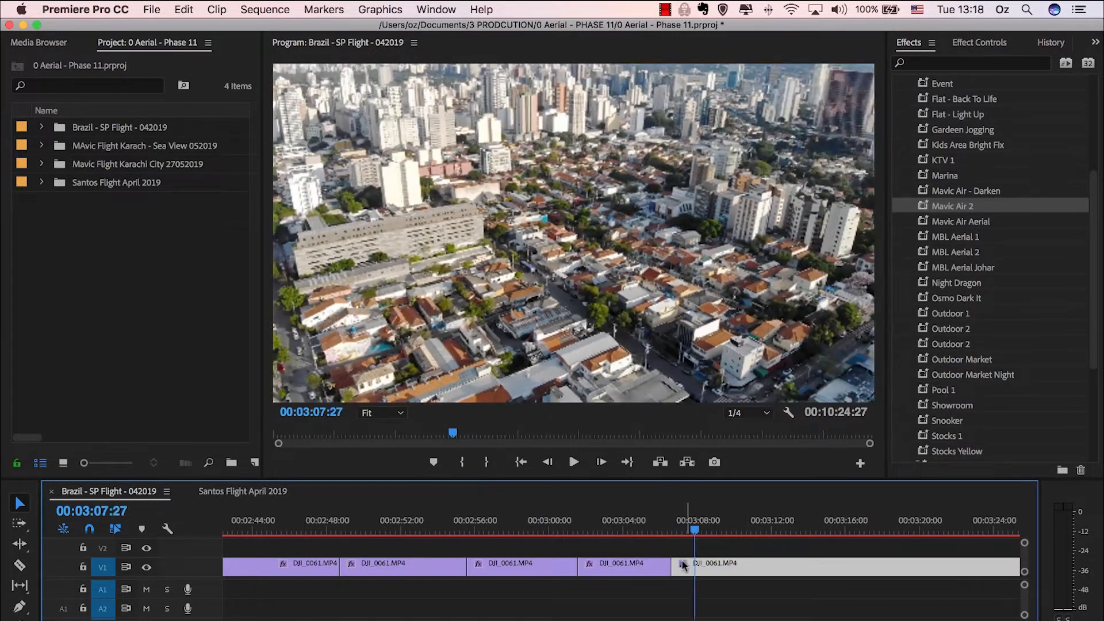
drag(679, 565, 649, 575)
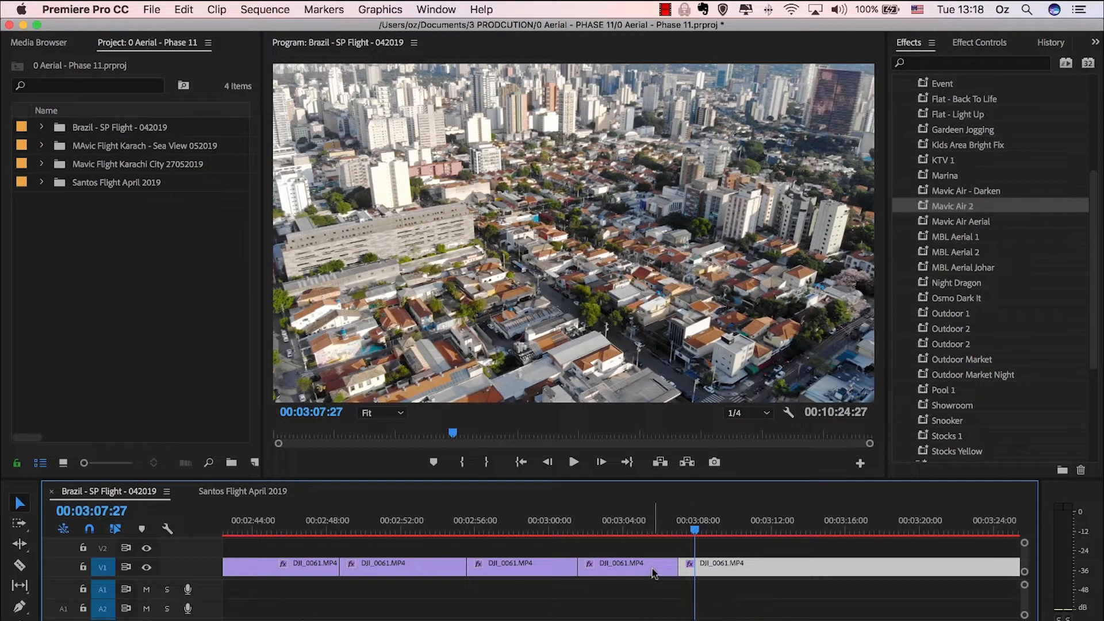
- Ripple trim the start of the segment after 00:03:07:01 four times, removing about 15 seconds in total
key(space)
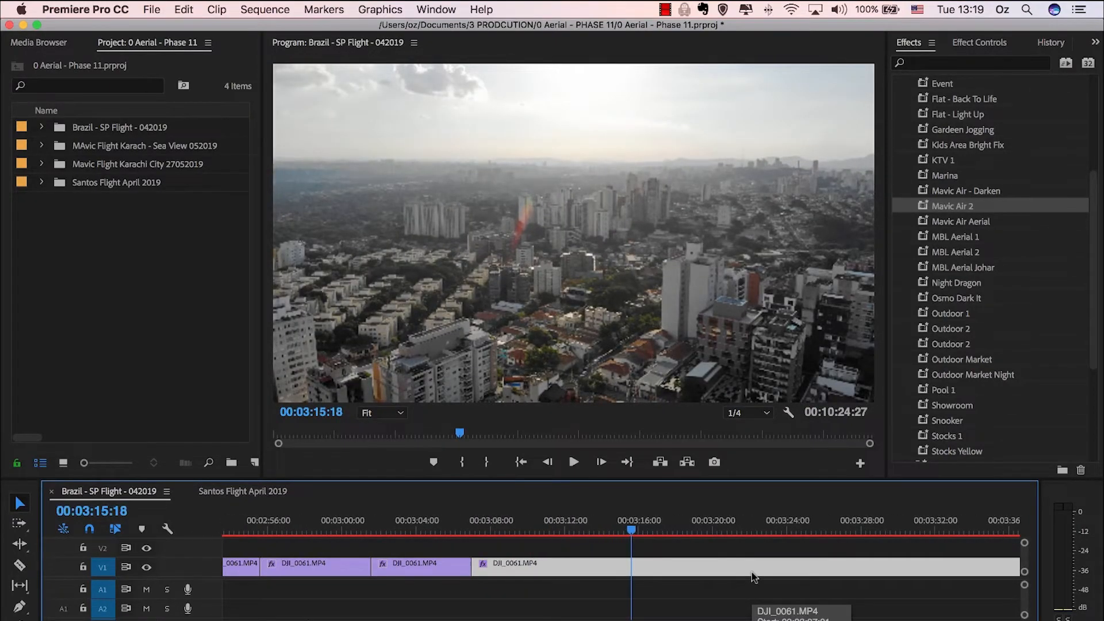
key(Up)
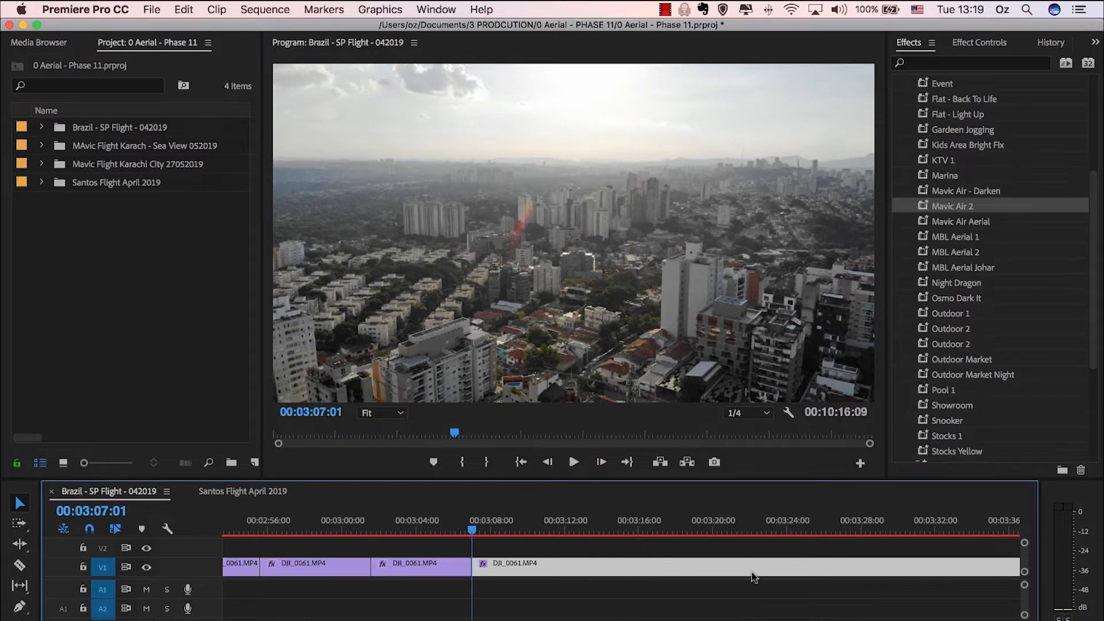
key(space)
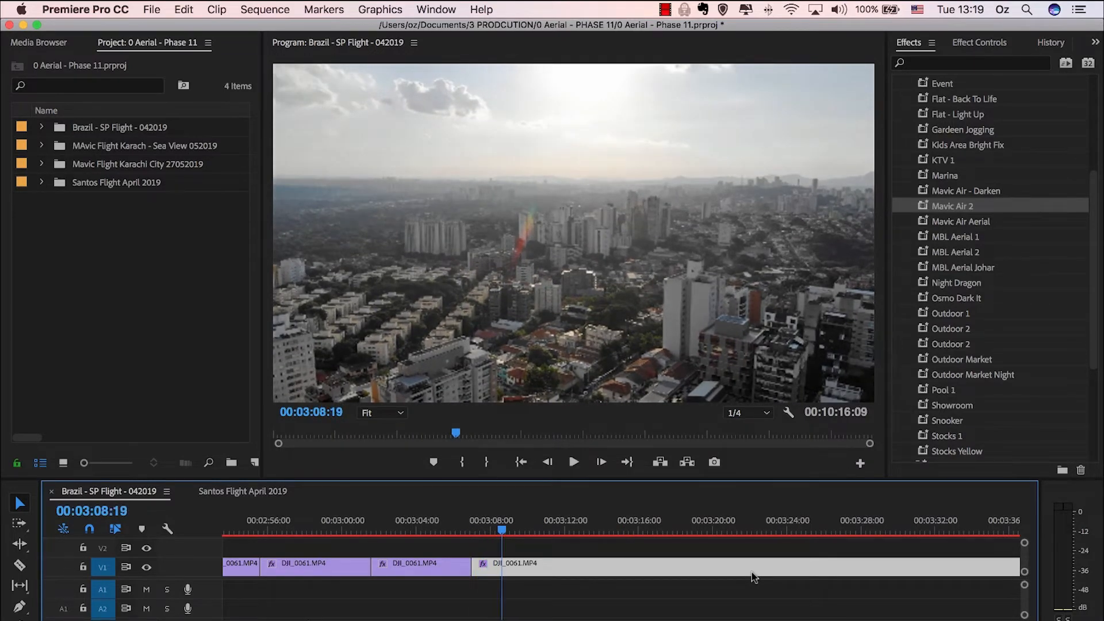
key(Up)
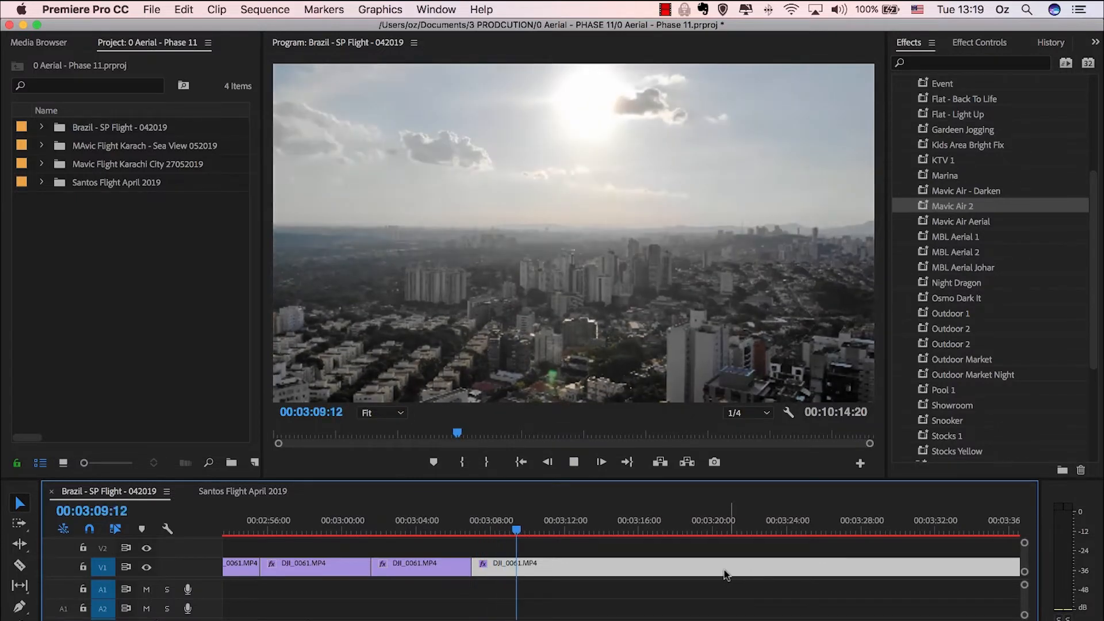
key(space)
key(Up)
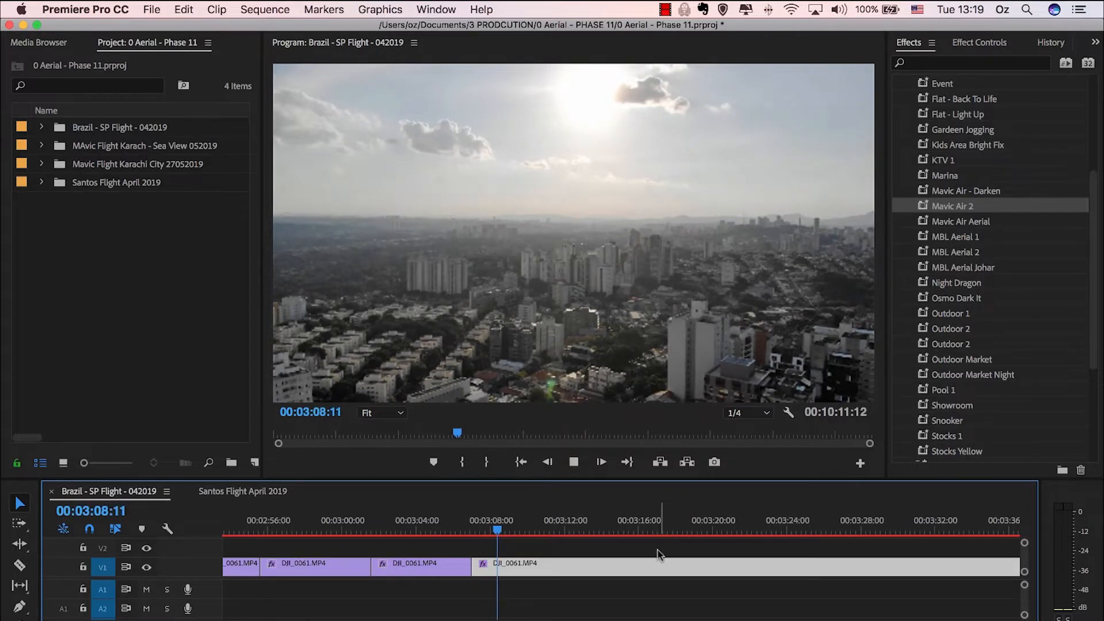
key(space)
key(Up)
- Play through the trimmed segment and split DJI_0061.MP4 at 00:03:12:19
key(space)
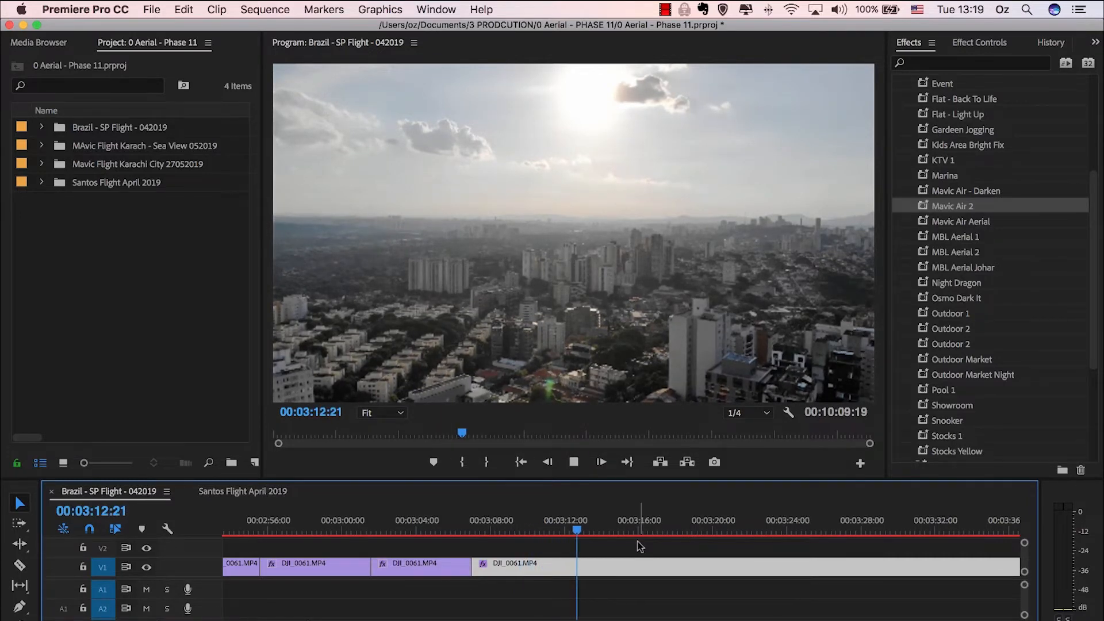
key(space)
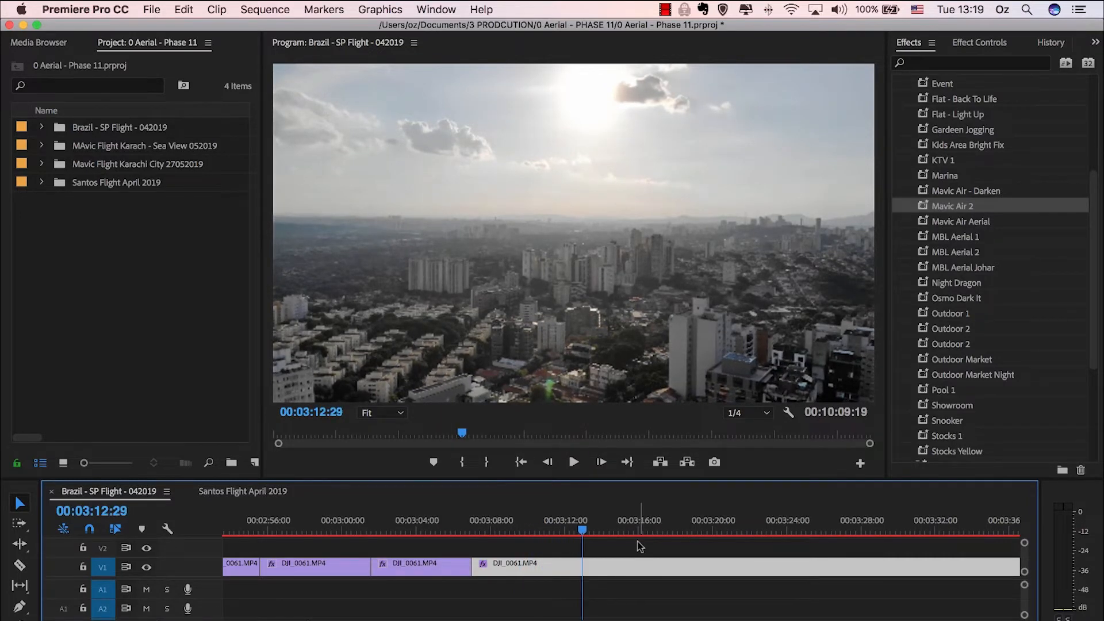
click(576, 518)
key(super+k)
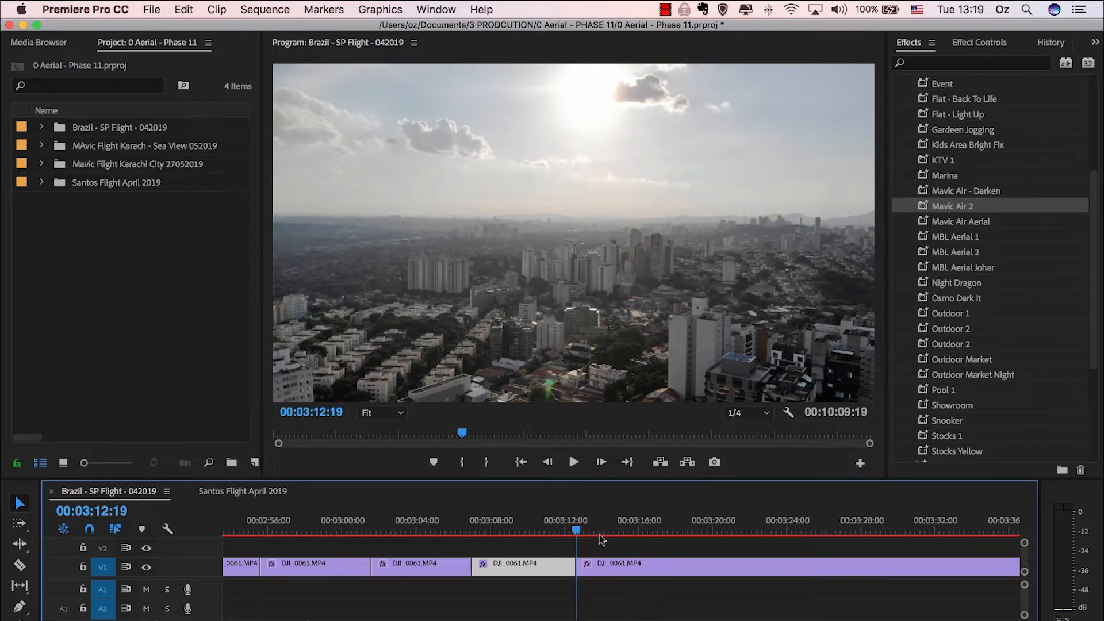
- Ripple trim about 1 second off the start of the segment after 00:03:12:19, then split DJI_0061.MP4 at 00:03:29:20
key(space)
key(space)
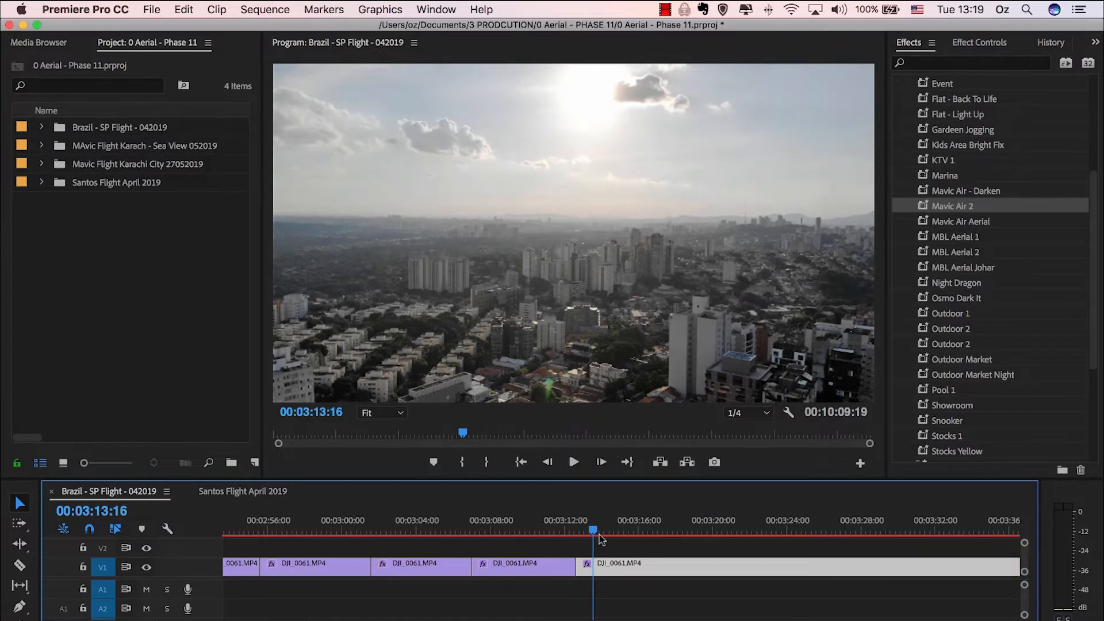
key(space)
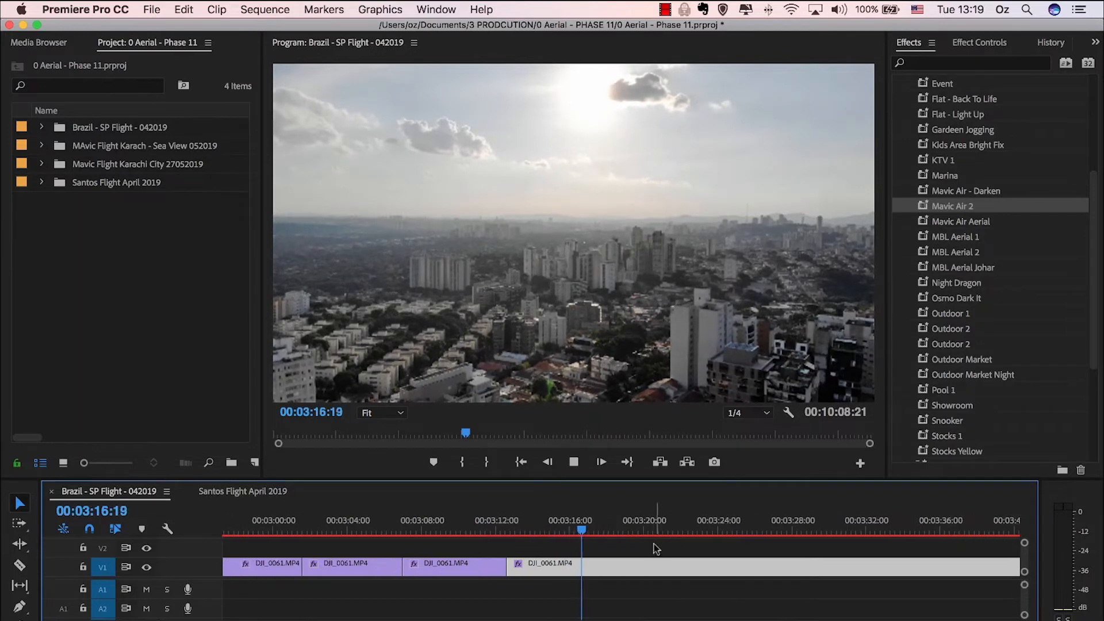
click(634, 522)
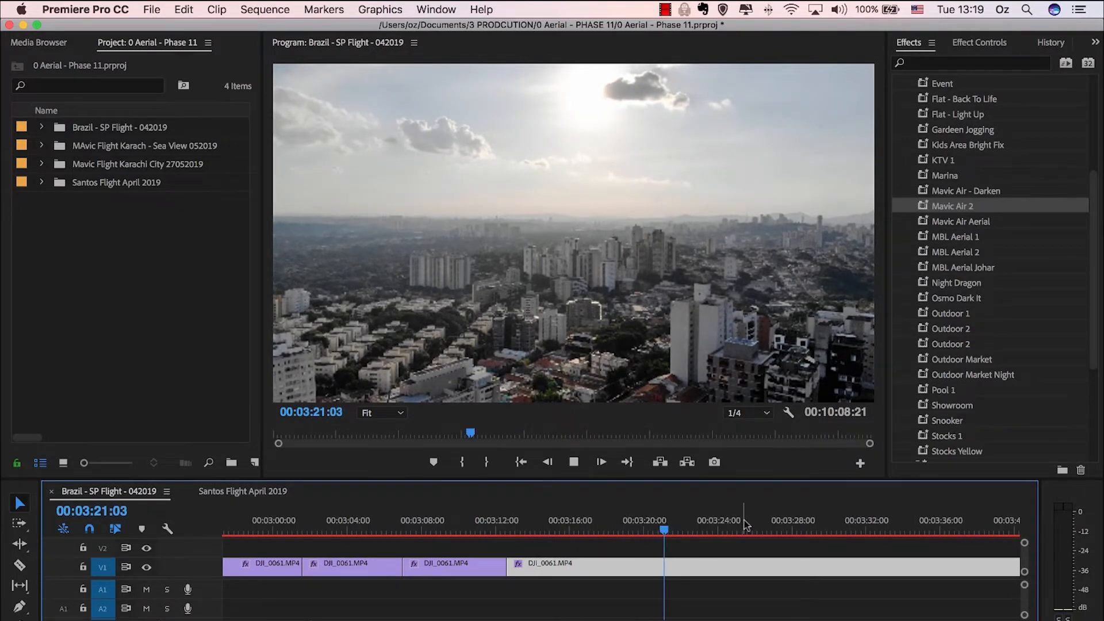
scroll(754, 528, right, 5)
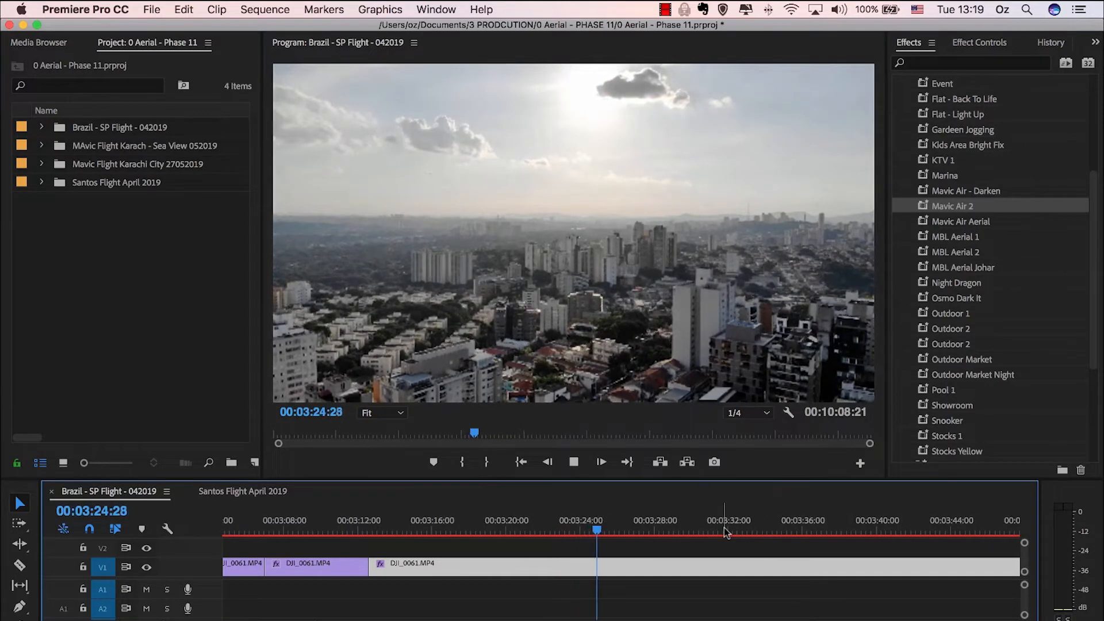
scroll(723, 527, right, 3)
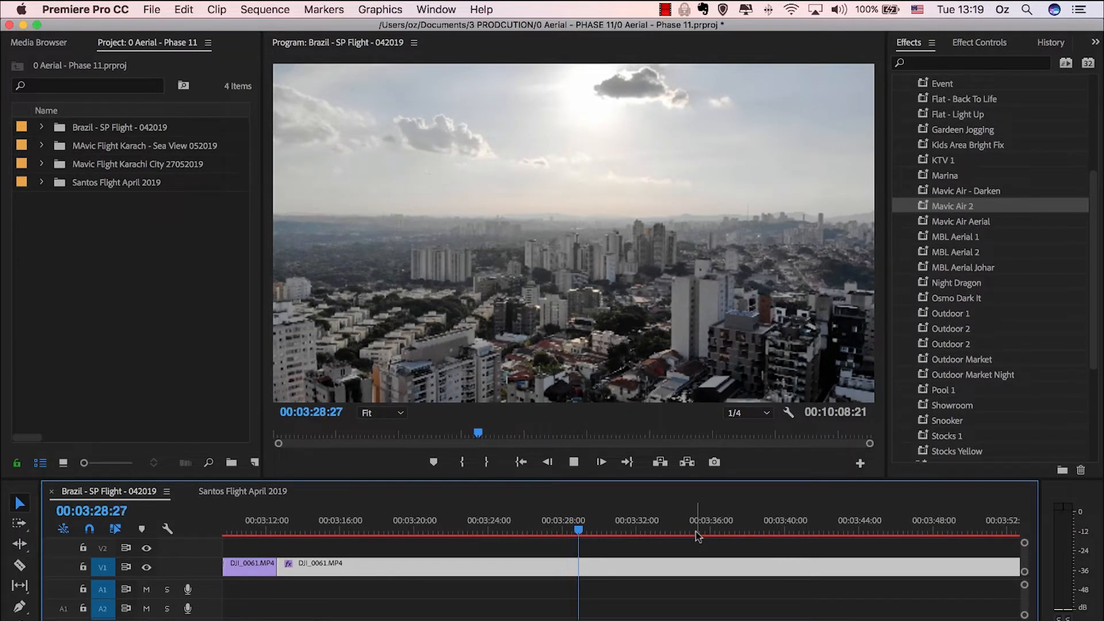
key(space)
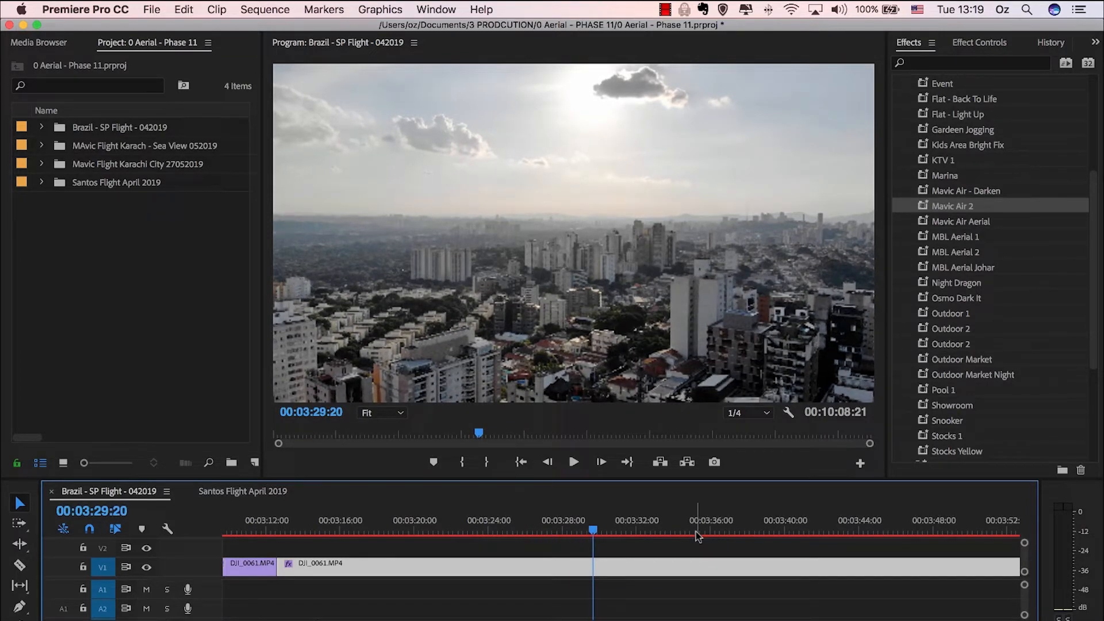
key(super+k)
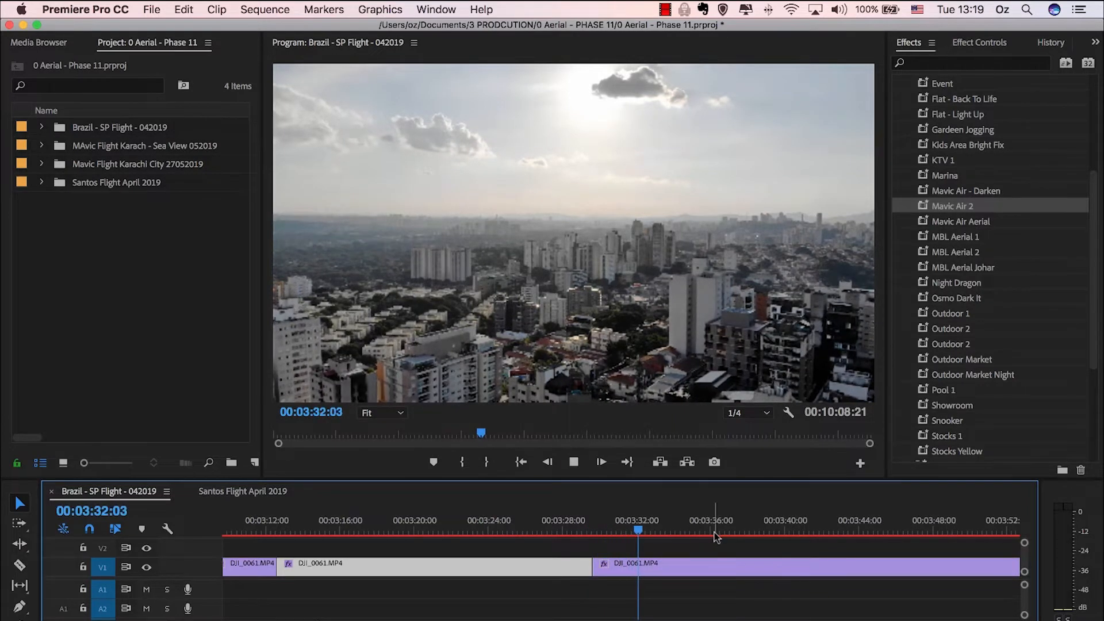
- Play past the last cut, split DJI_0061.MP4 at 00:03:40:06, and resume playback
scroll(715, 533, right, 1)
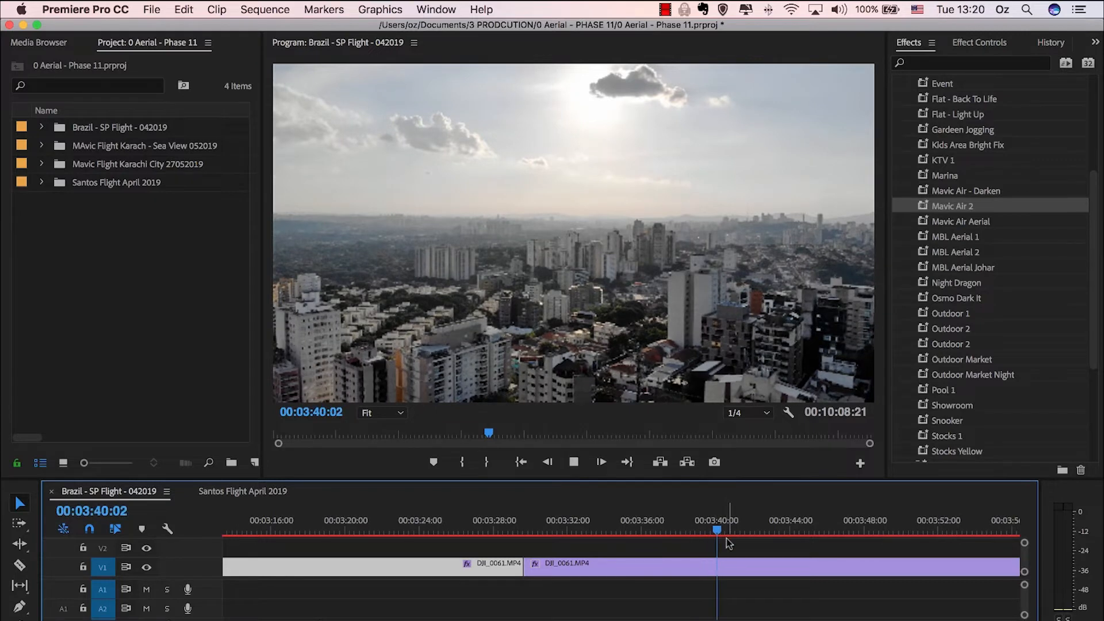
key(space)
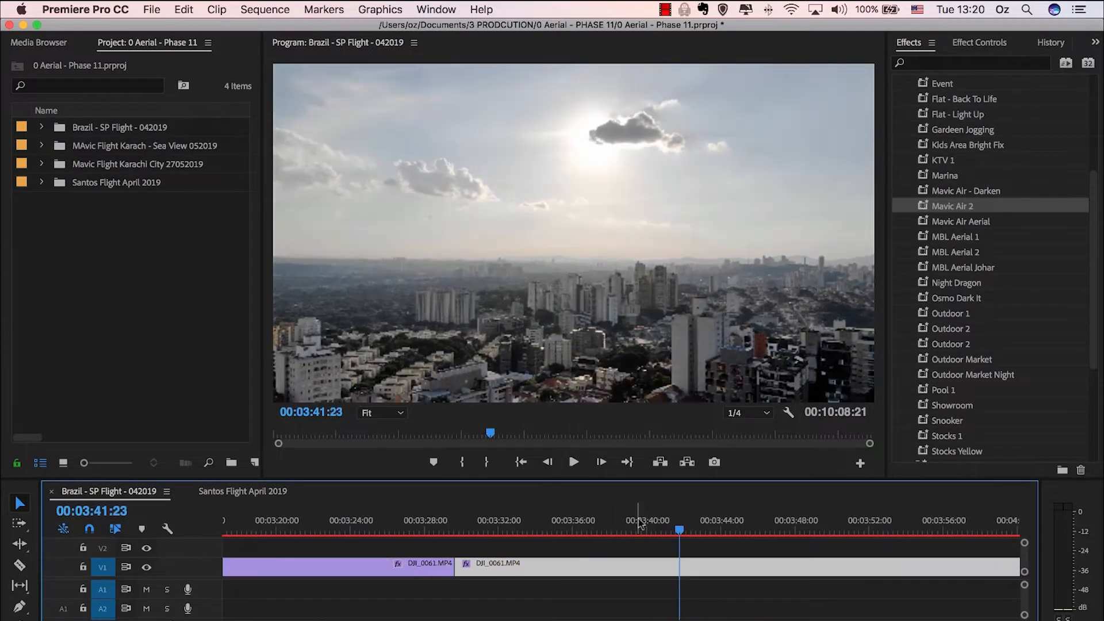
click(652, 515)
key(super+k)
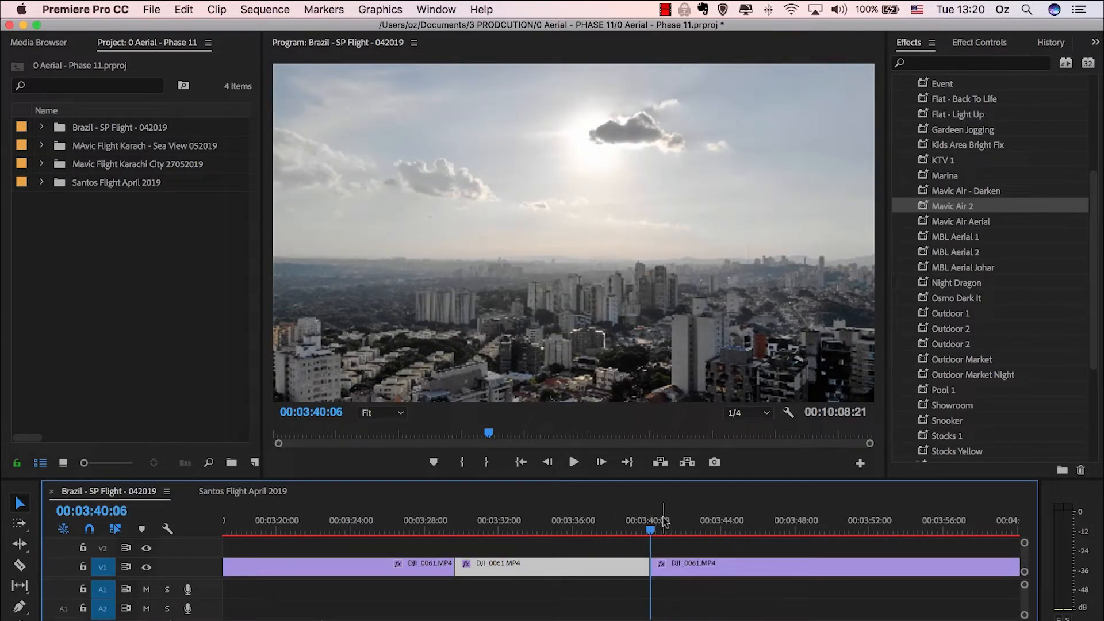
scroll(667, 544, right, 3)
key(space)
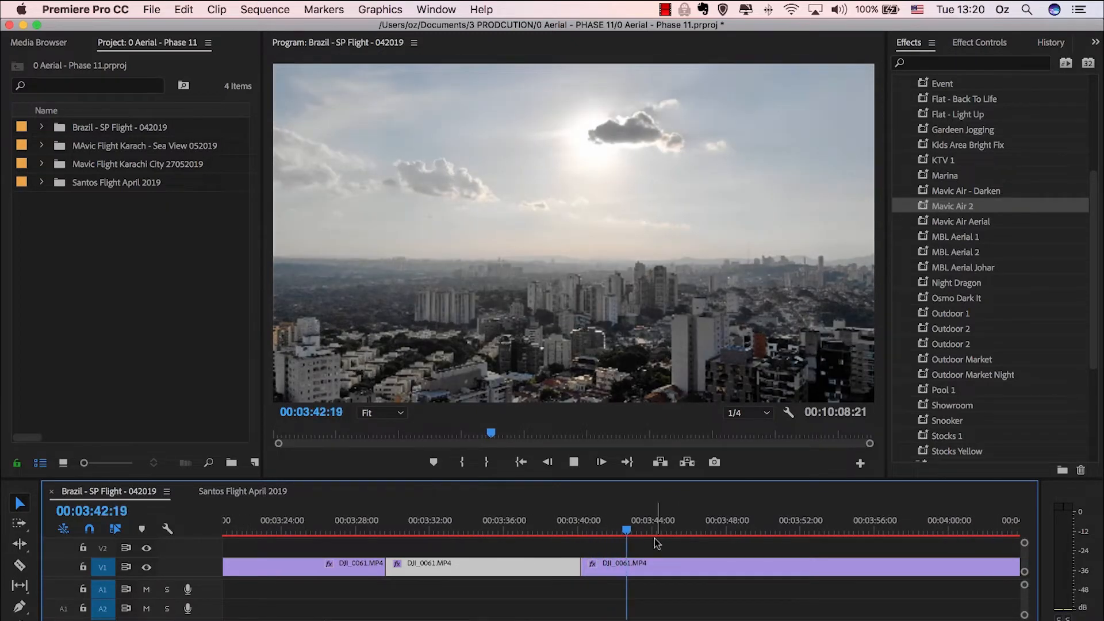
- Ripple trim the start of the segment after 00:03:40:06 twice, removing about 6 seconds in total, and resume playback
key(space)
key(q)
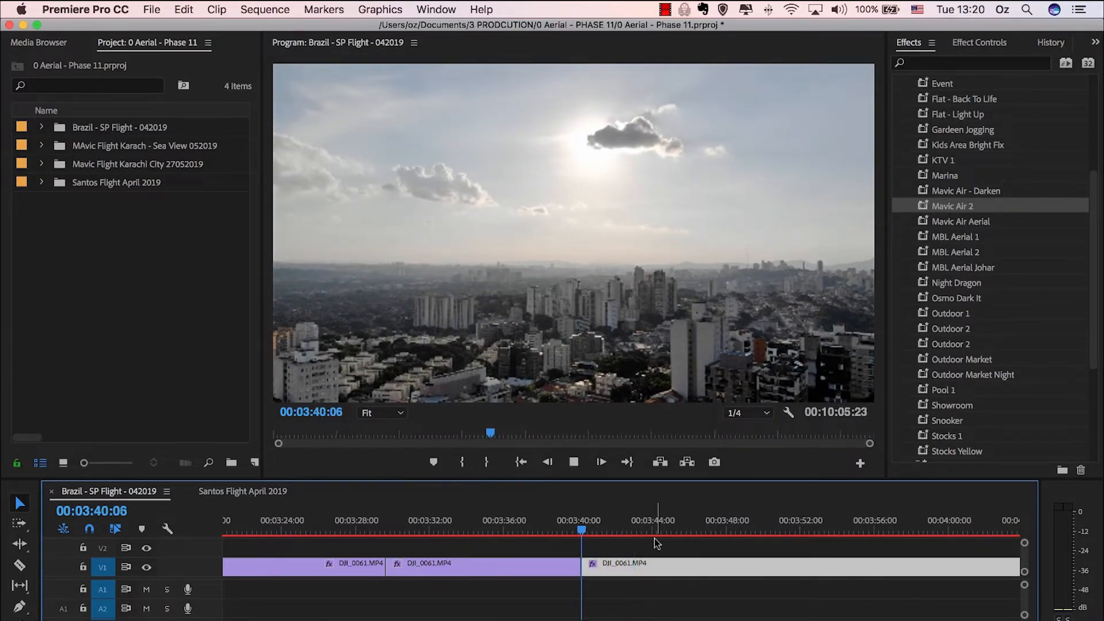
key(space)
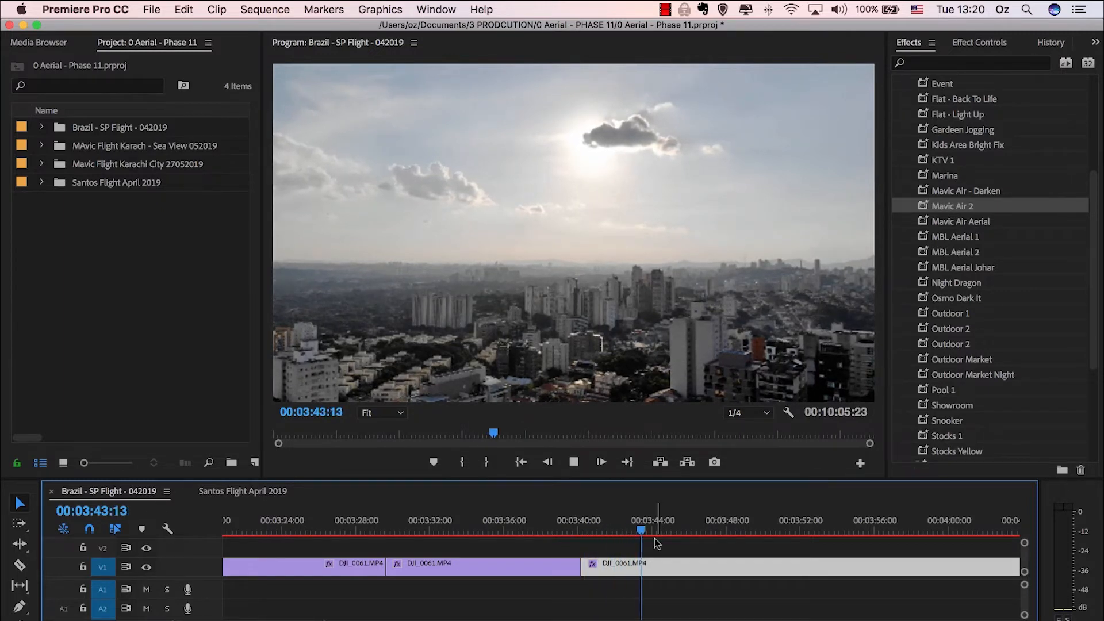
key(space)
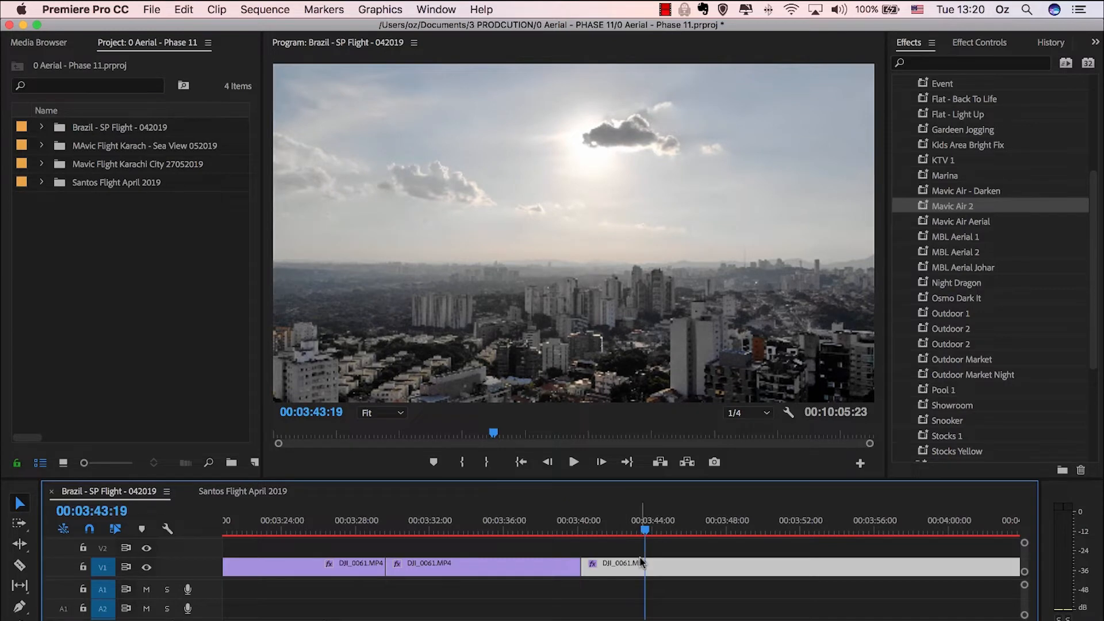
key(q)
key(space)
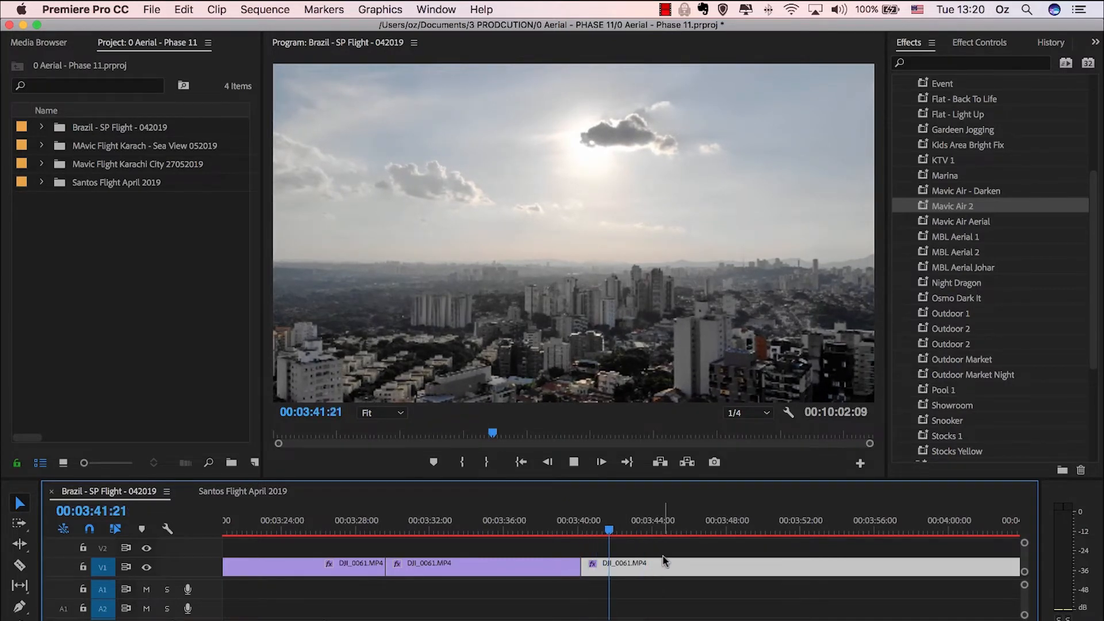
- Split DJI_0061.MP4 at 00:03:48:10 and ripple trim about 1 second off the start of the following segment
scroll(690, 563, right, 5)
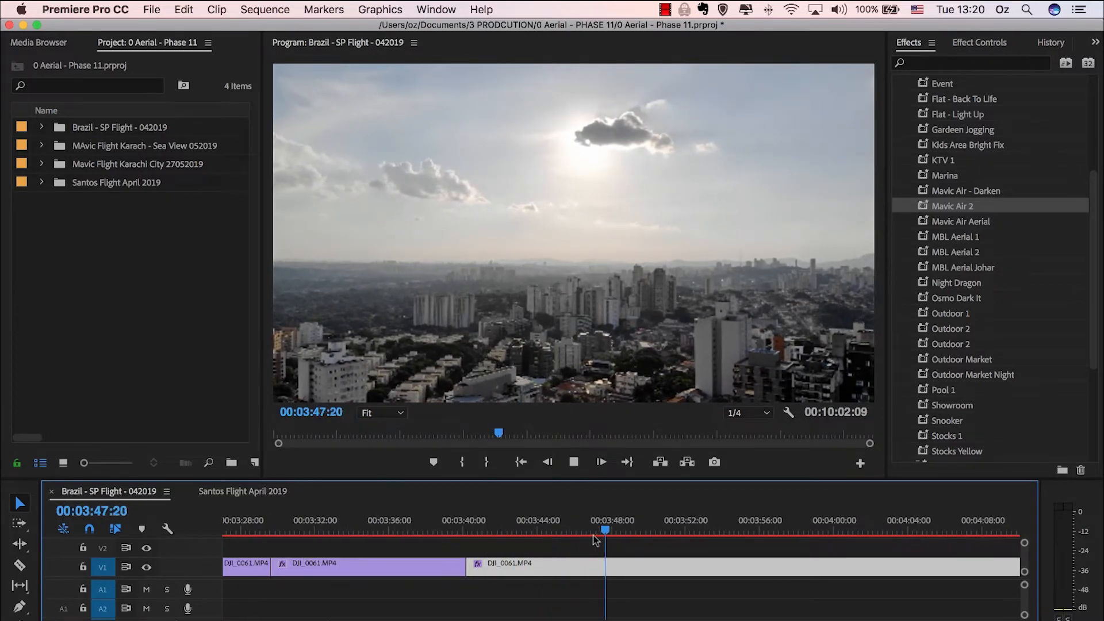
key(super+k)
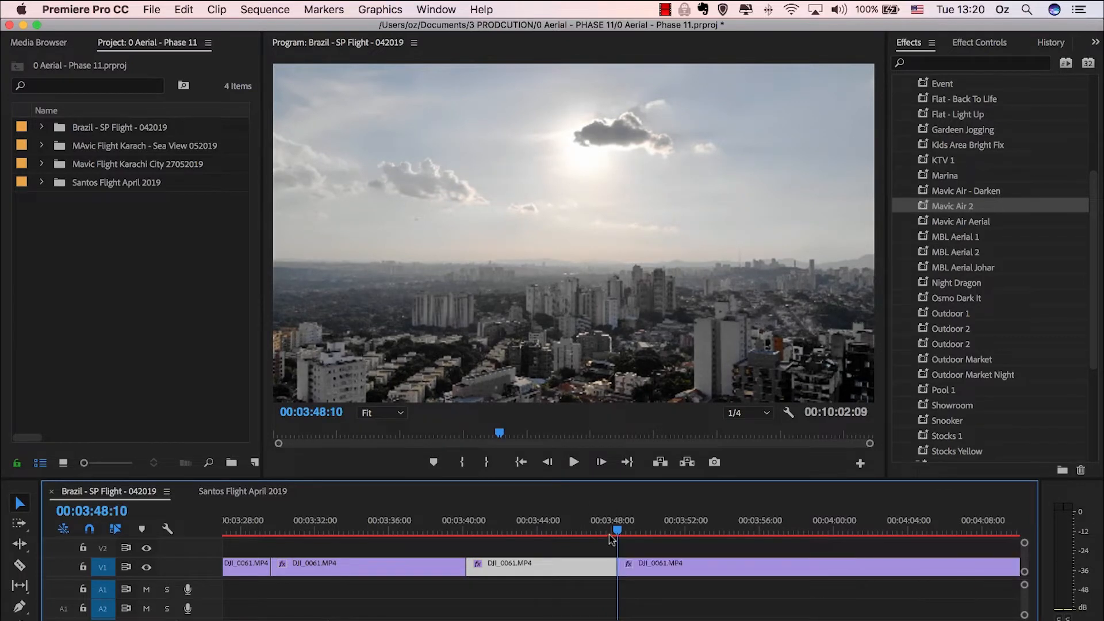
key(space)
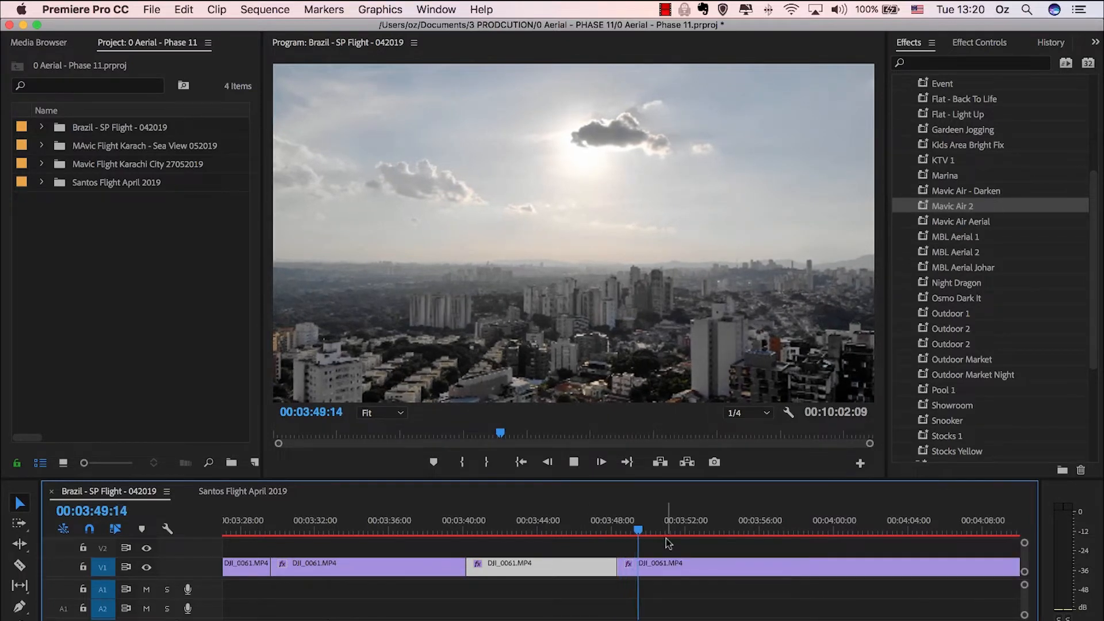
key(space)
key(q)
key(space)
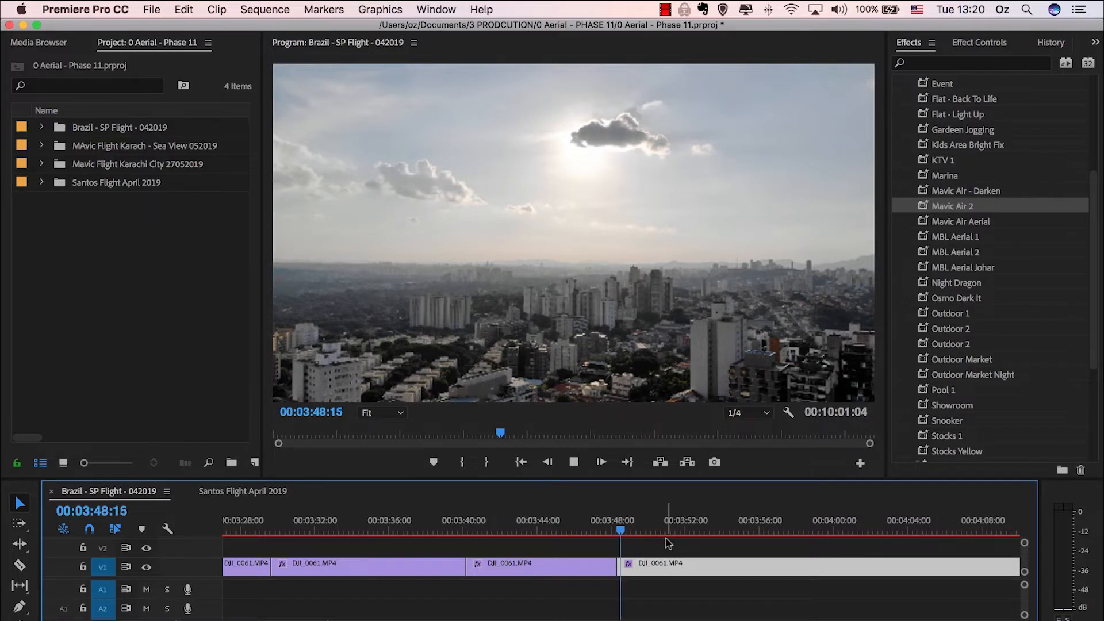
- Play on past the last cut, split DJI_0061.MP4 at 00:04:01:24, and resume playback
key(space)
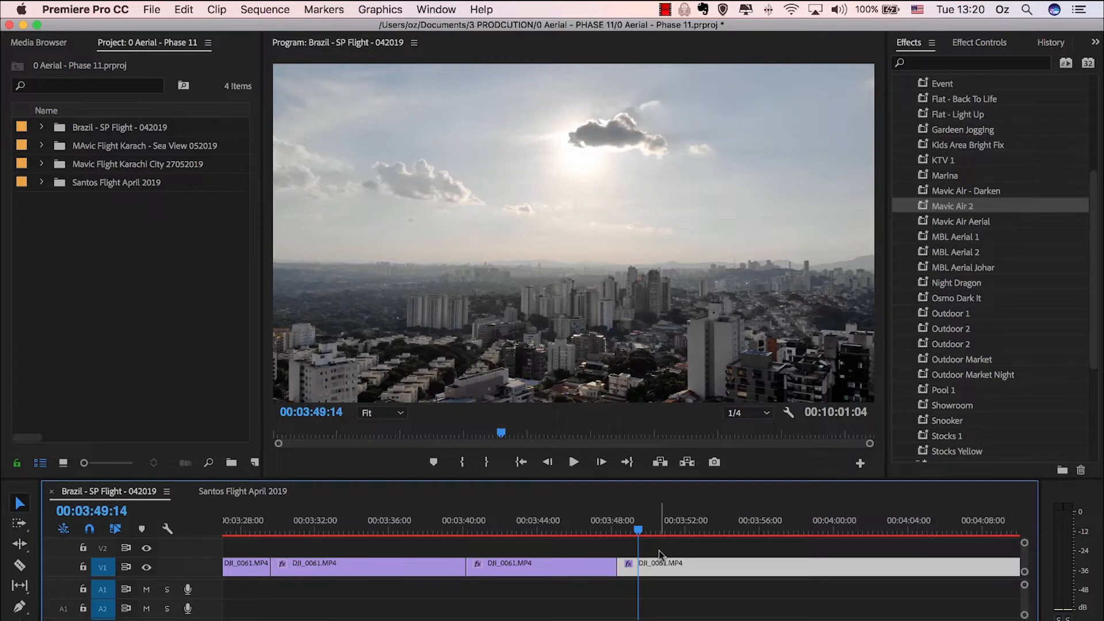
key(space)
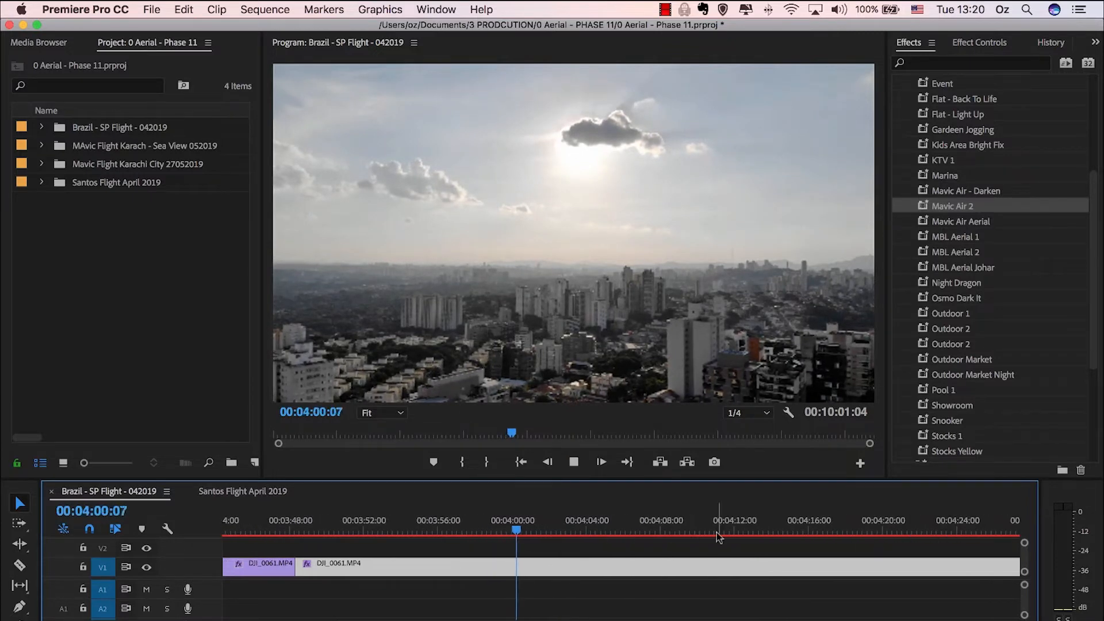
key(space)
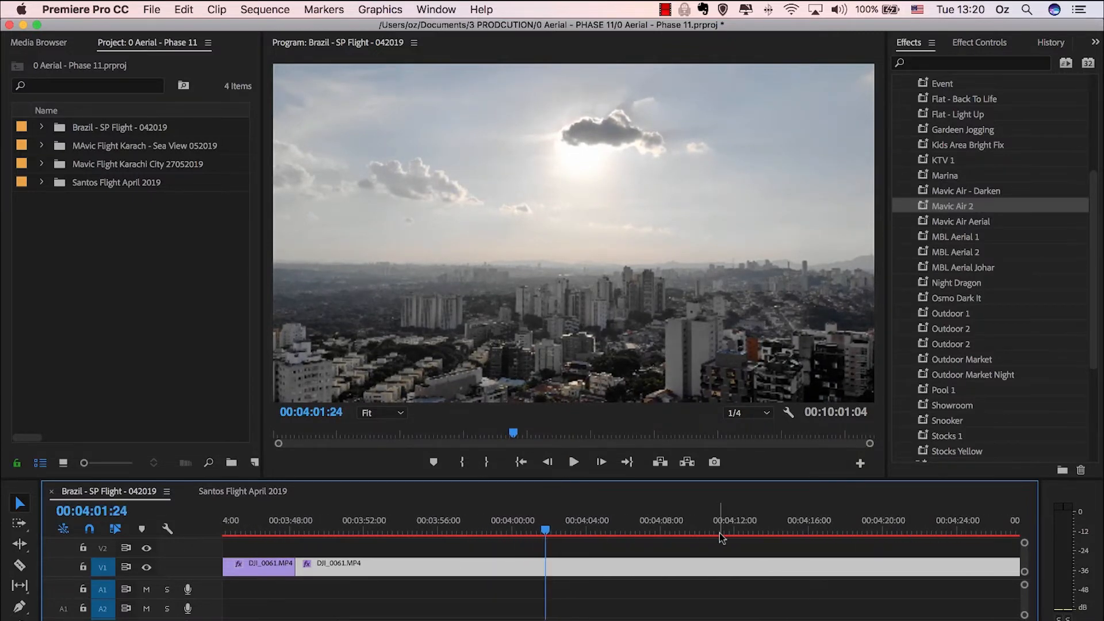
key(super+k)
key(space)
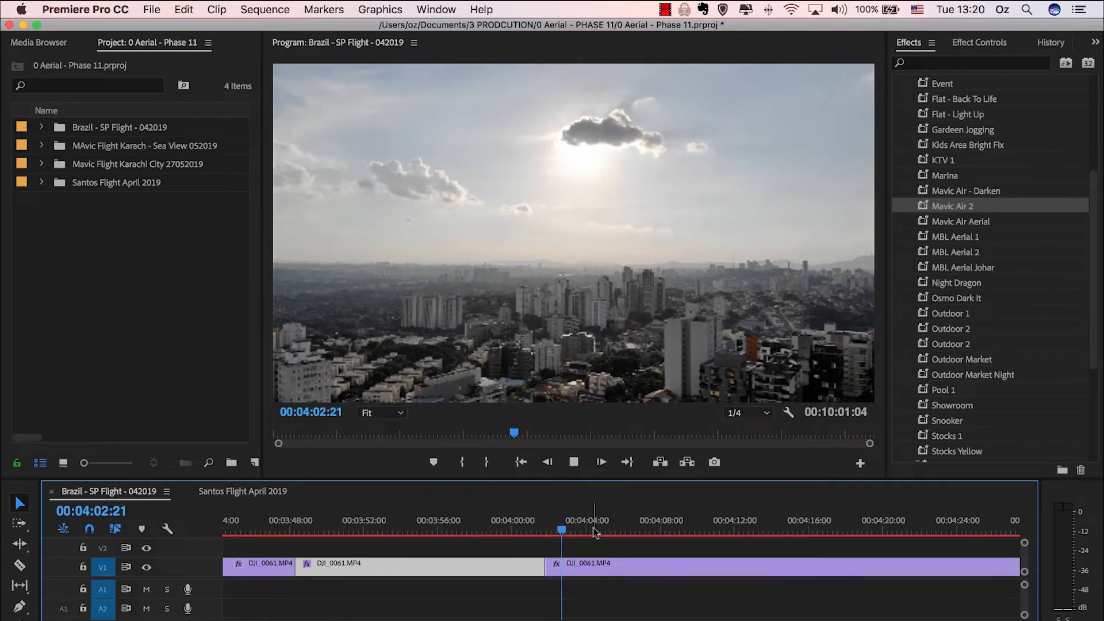
- Roll the cut at 00:04:01:24 to 00:04:02:15 and ripple trim about 3.5 seconds off the start of the following segment
click(543, 561)
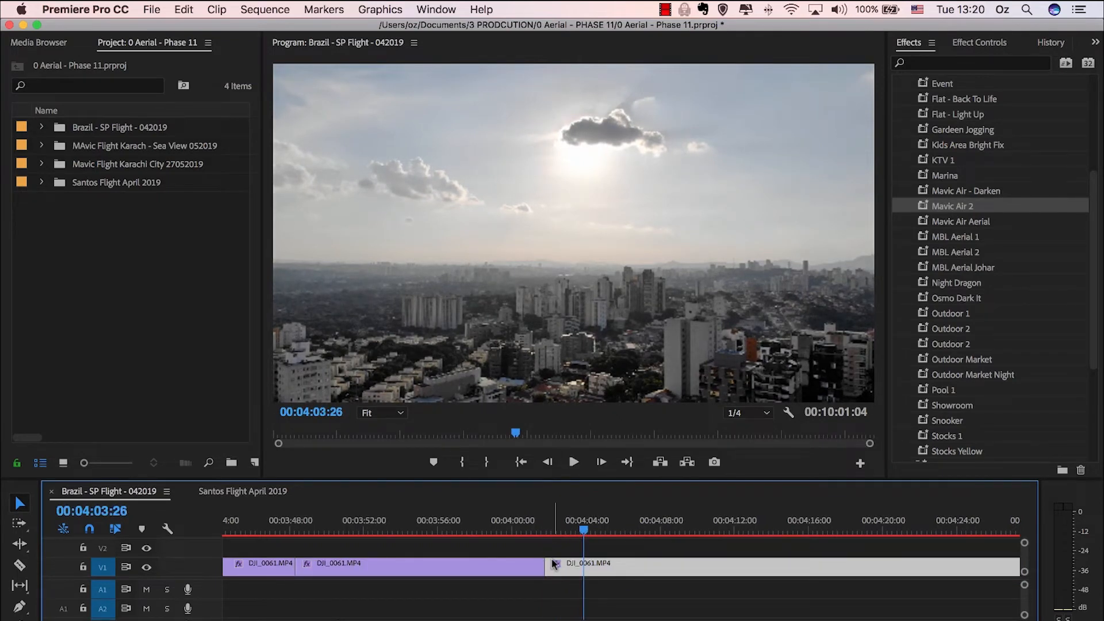
drag(550, 563, 552, 565)
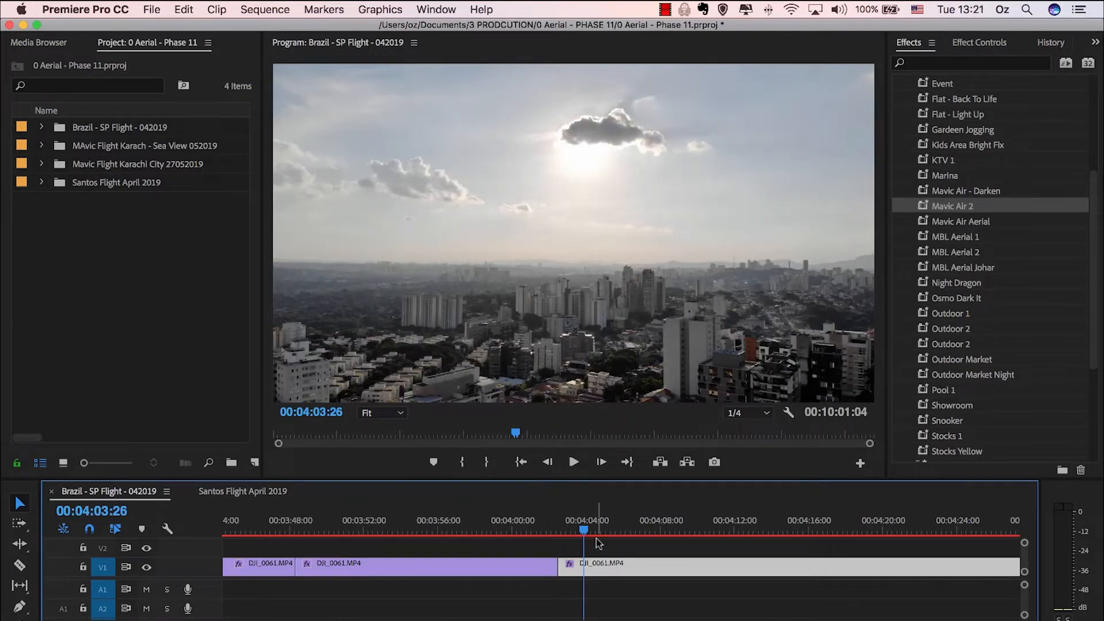
key(shift+k)
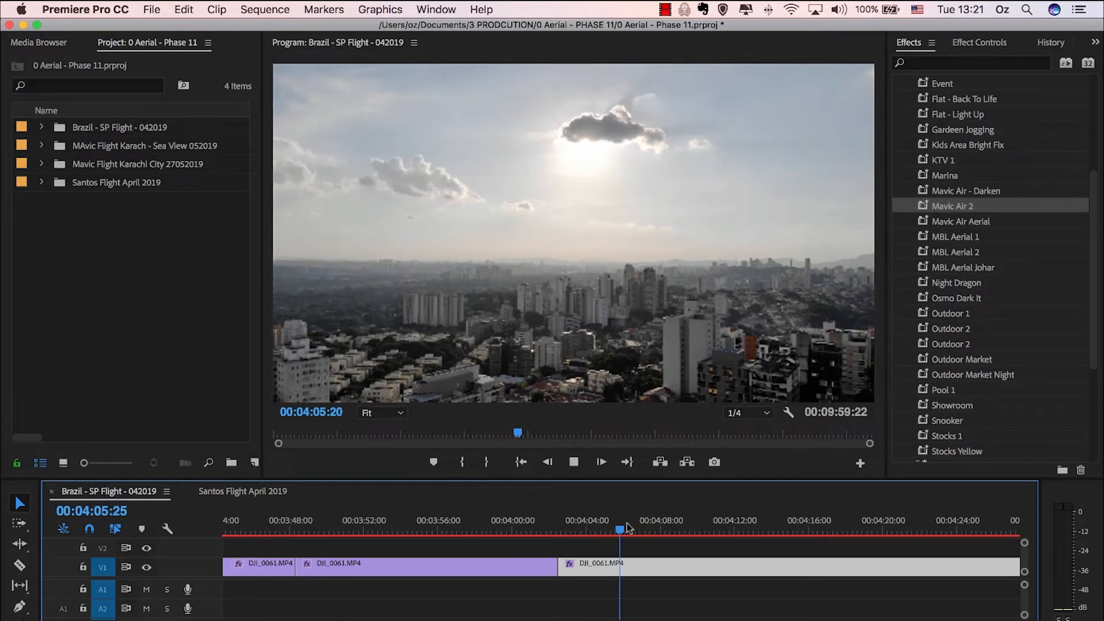
mouse_move(623, 525)
mouse_down()
mouse_move(690, 523)
mouse_move(593, 522)
mouse_move(602, 522)
mouse_up()
key(q)
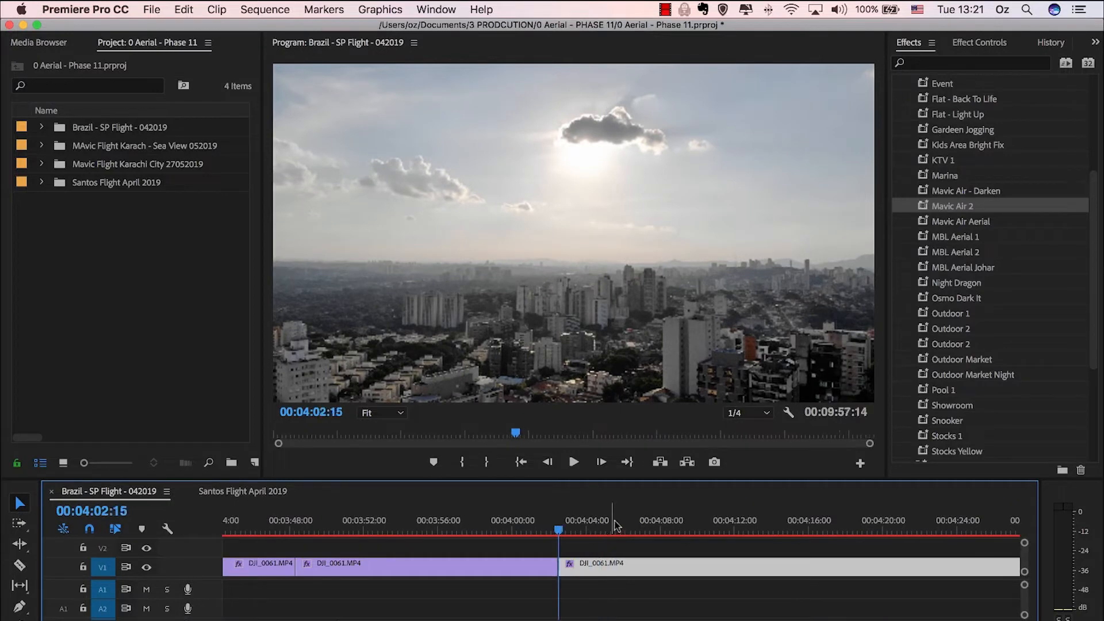
- Play through the trimmed segment, split DJI_0061.MP4 at about 00:04:10:21, and continue playback
key(space)
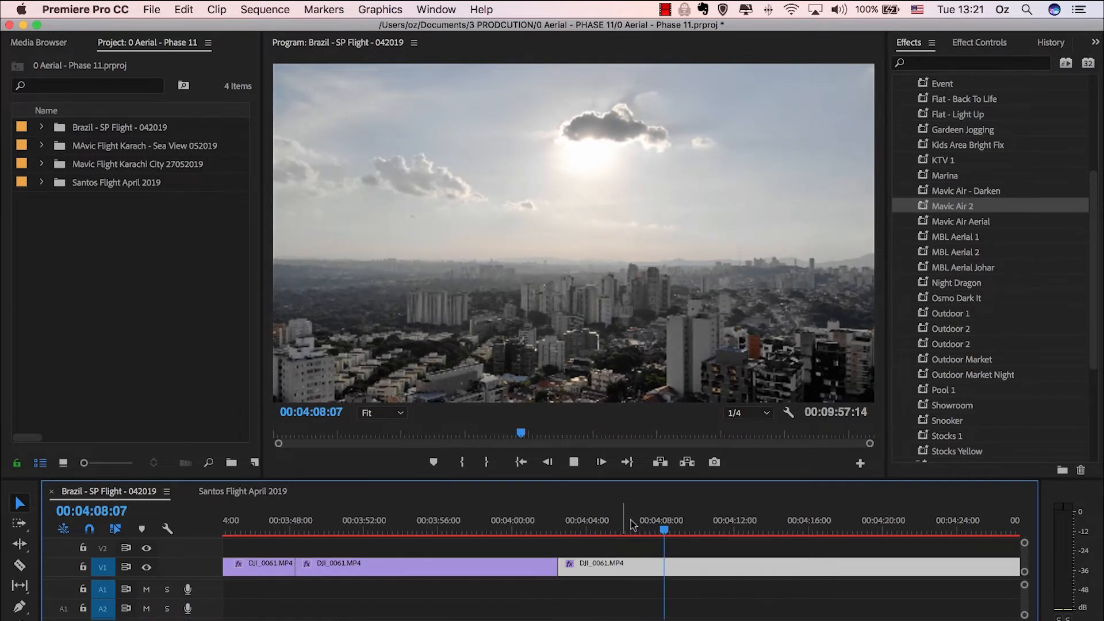
scroll(689, 521, right, 3)
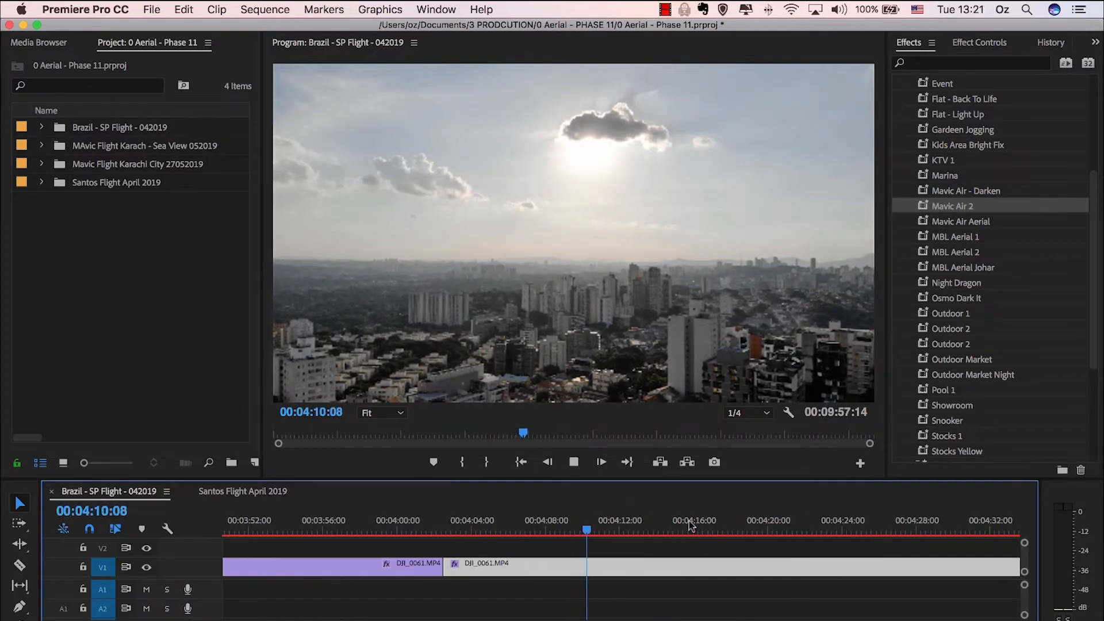
key(space)
key(super+k)
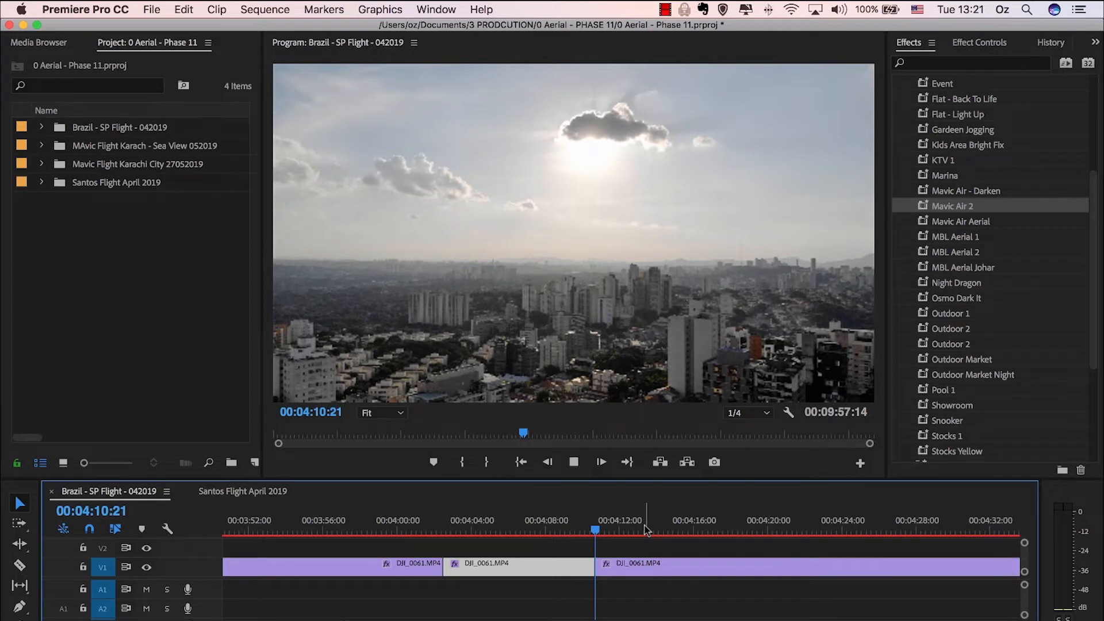
key(space)
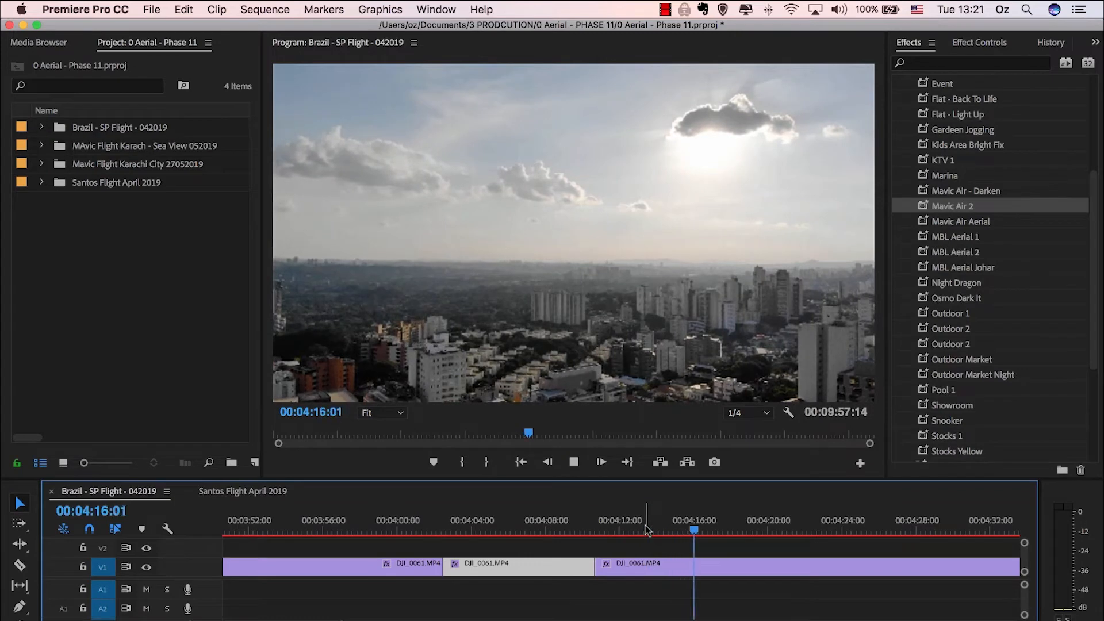
- Ripple trim about 4 seconds off the start of the segment after the cut at about 00:04:10:21
key(space)
click(676, 522)
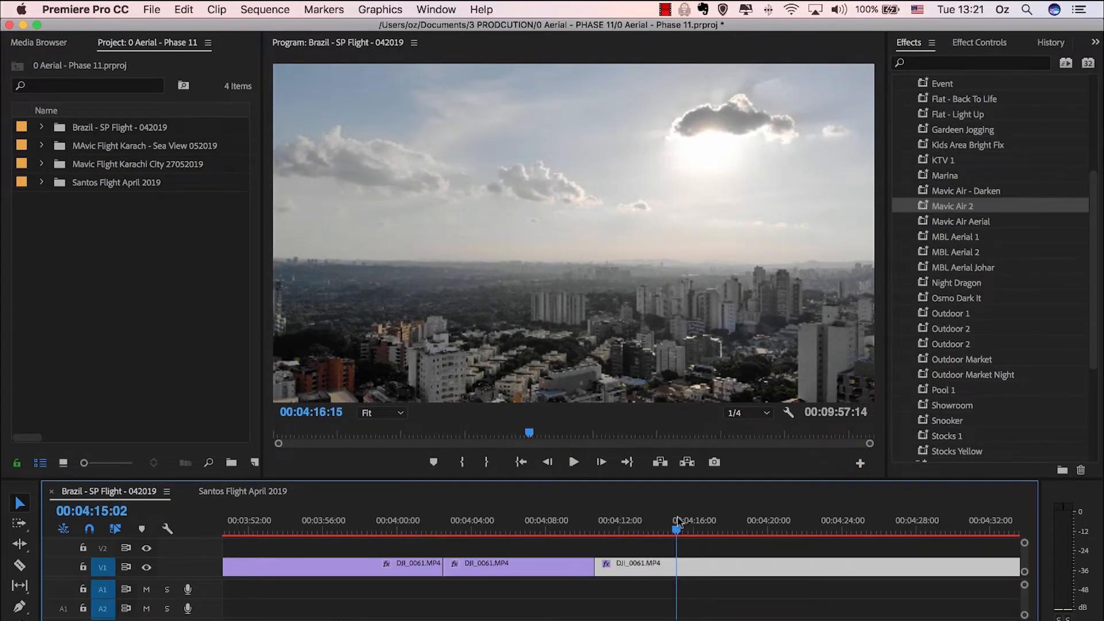
click(631, 516)
key(space)
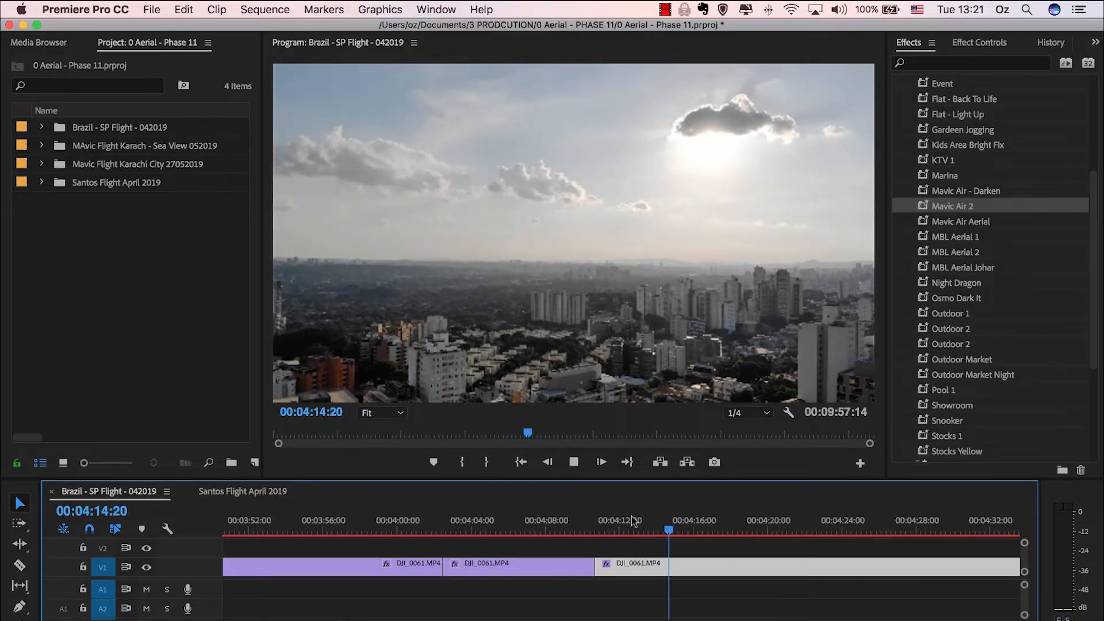
key(Up)
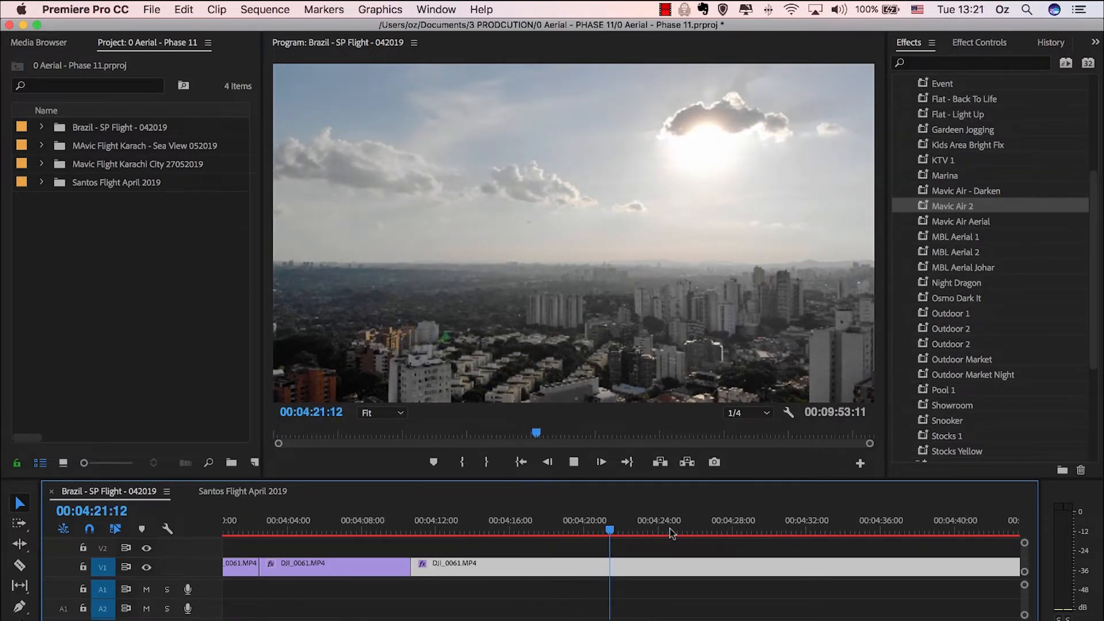
- Stop playback, split DJI_0061.MP4 at 00:04:23:08, and play on
key(space)
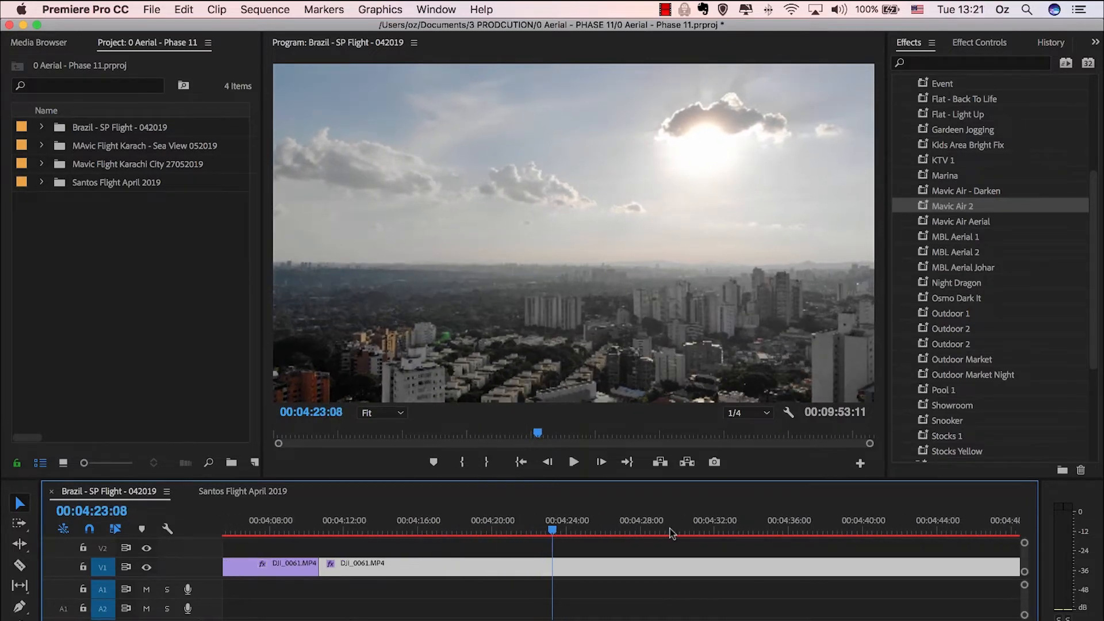
key(super+k)
key(space)
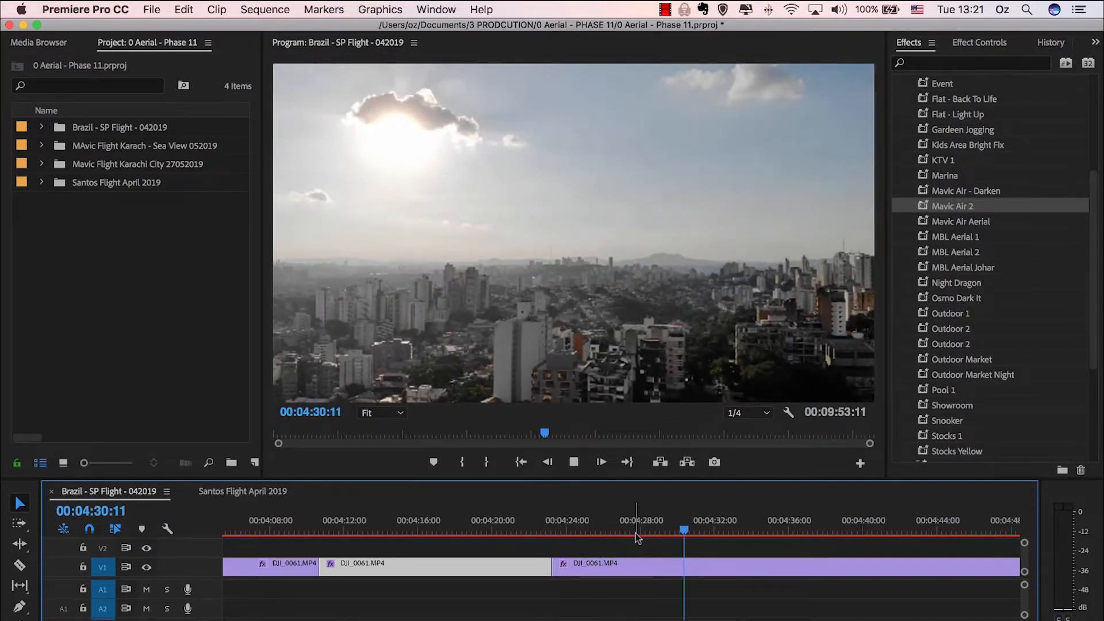
- Ripple trim the start of the segment after 00:04:23:08 four times, removing about 11 seconds in total
key(space)
key(Up)
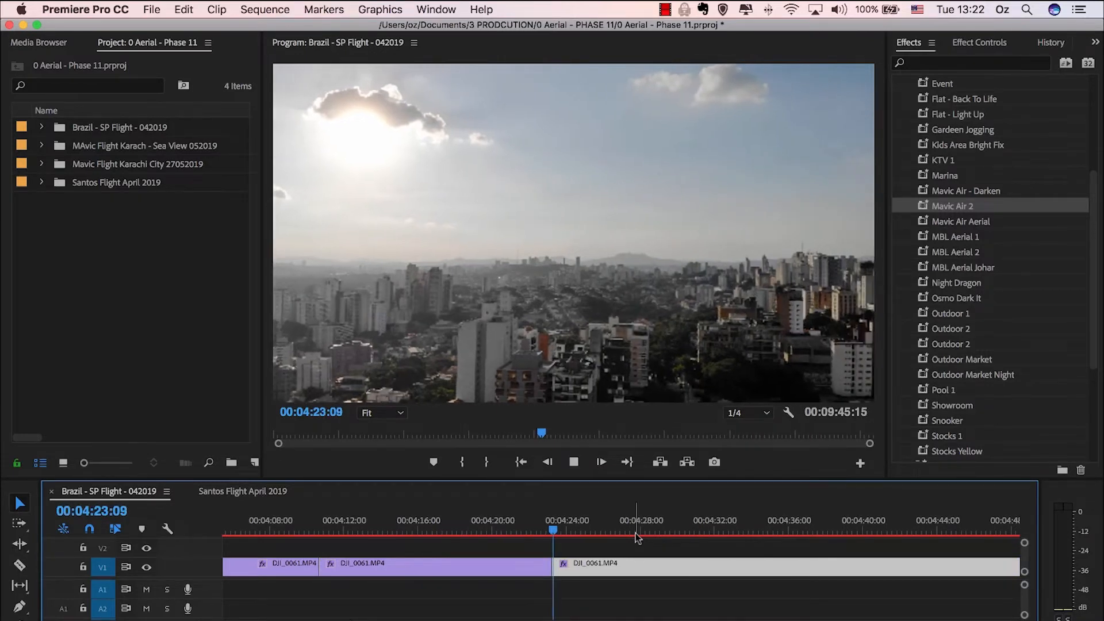
key(Up)
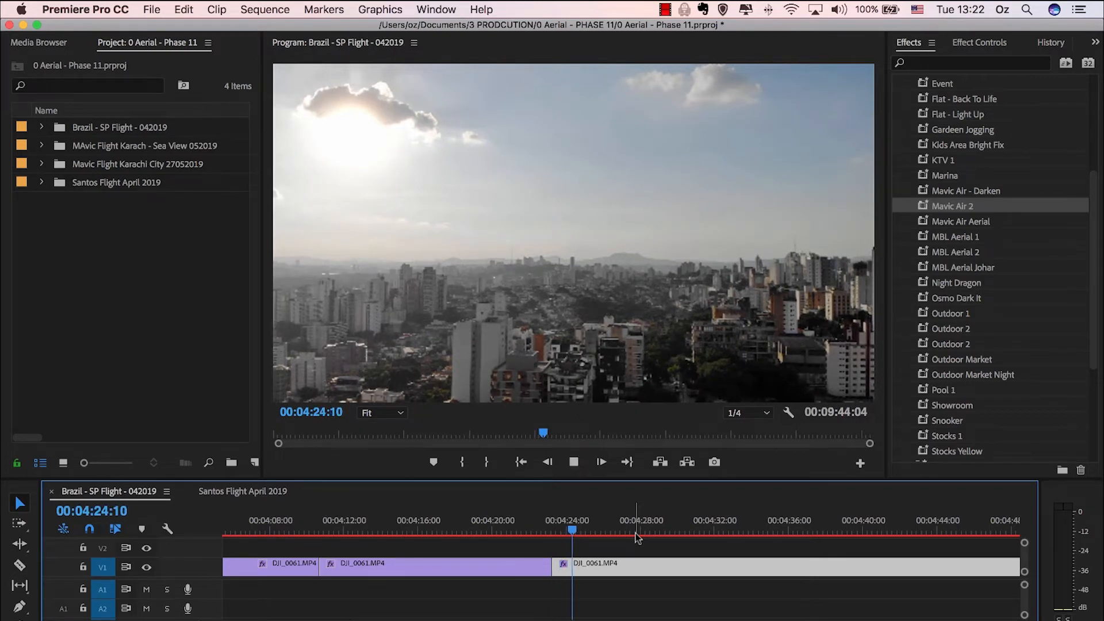
key(space)
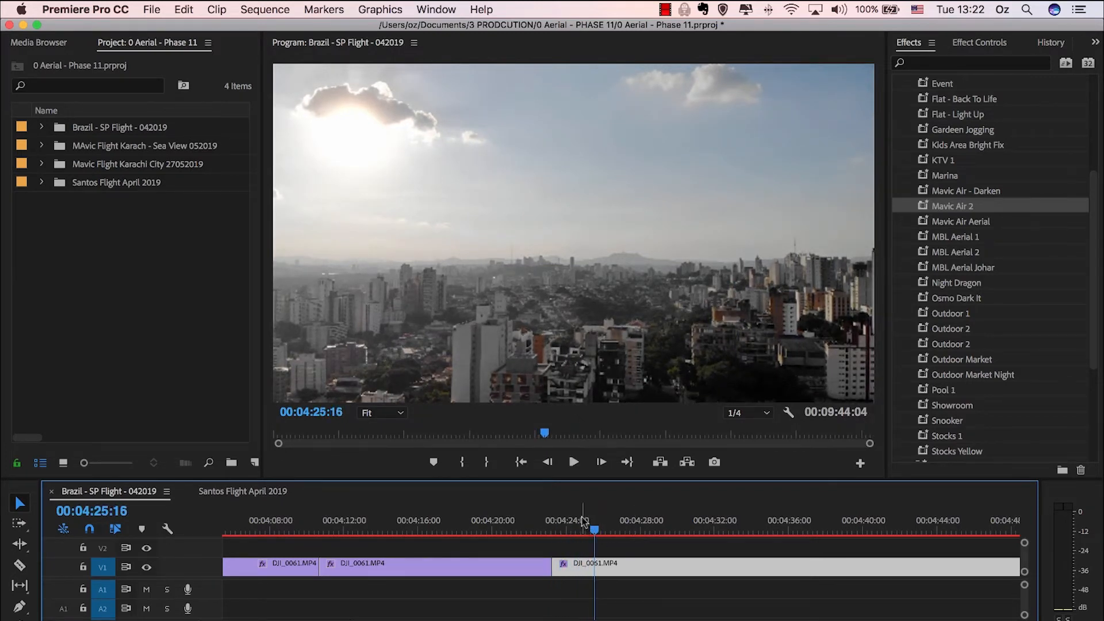
click(581, 517)
key(shift+k)
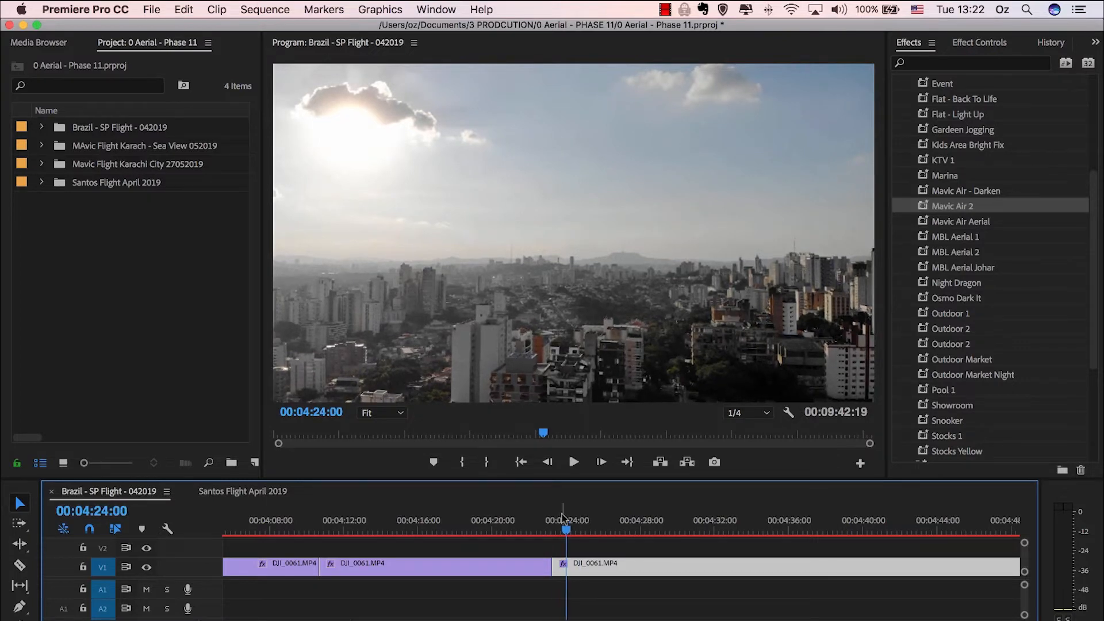
click(562, 518)
key(space)
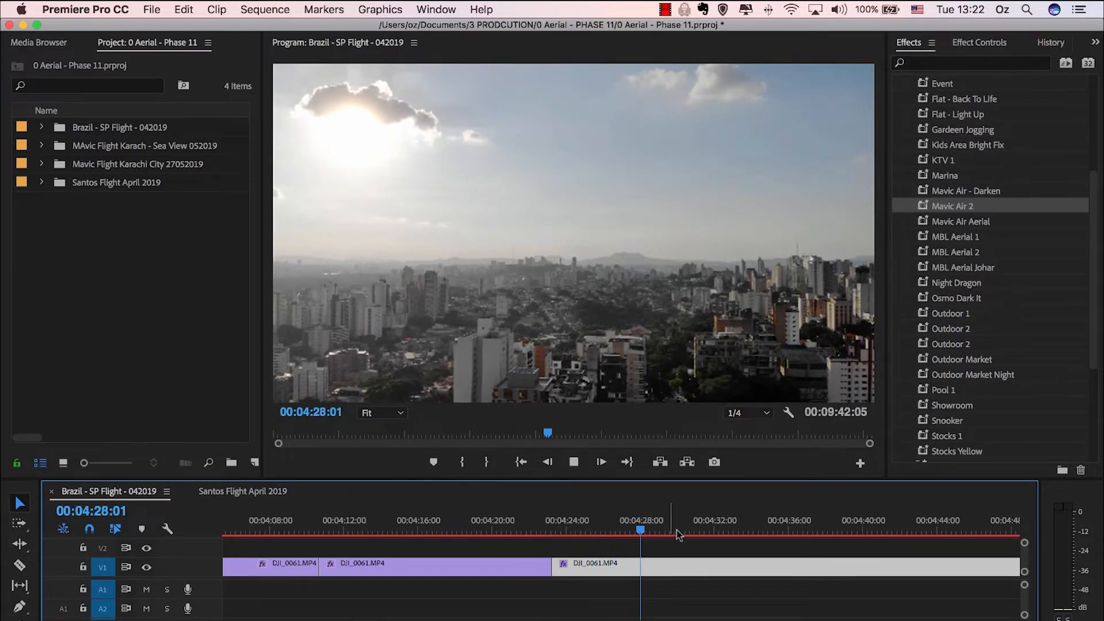
- Split DJI_0061.MP4 at about 00:04:36:01 during playback and again at 00:04:41:13
scroll(681, 535, right, 3)
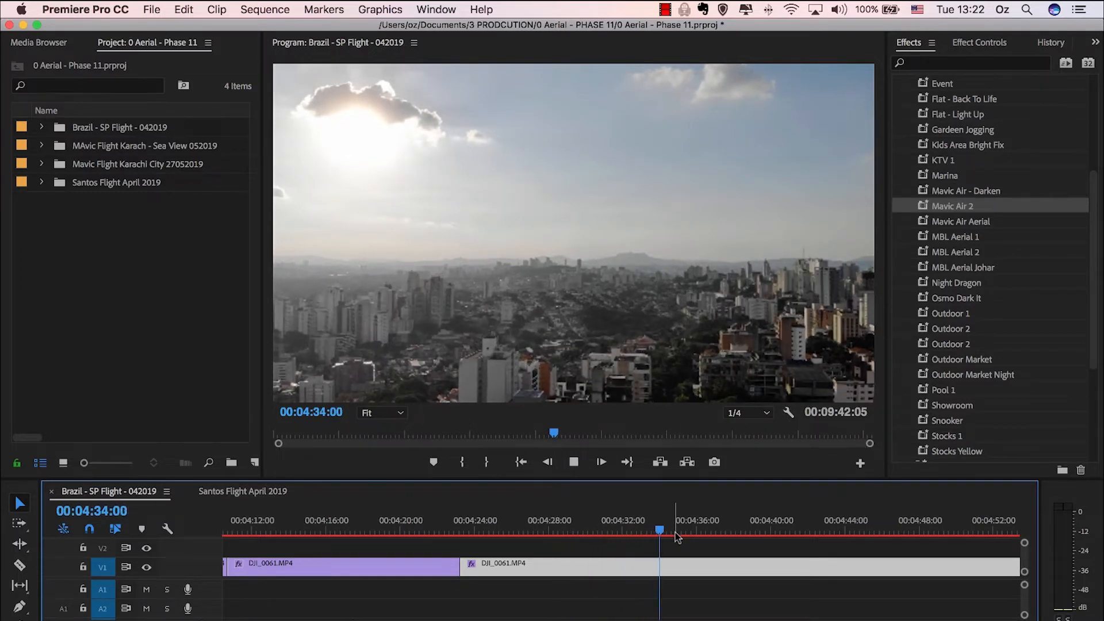
scroll(703, 539, right, 3)
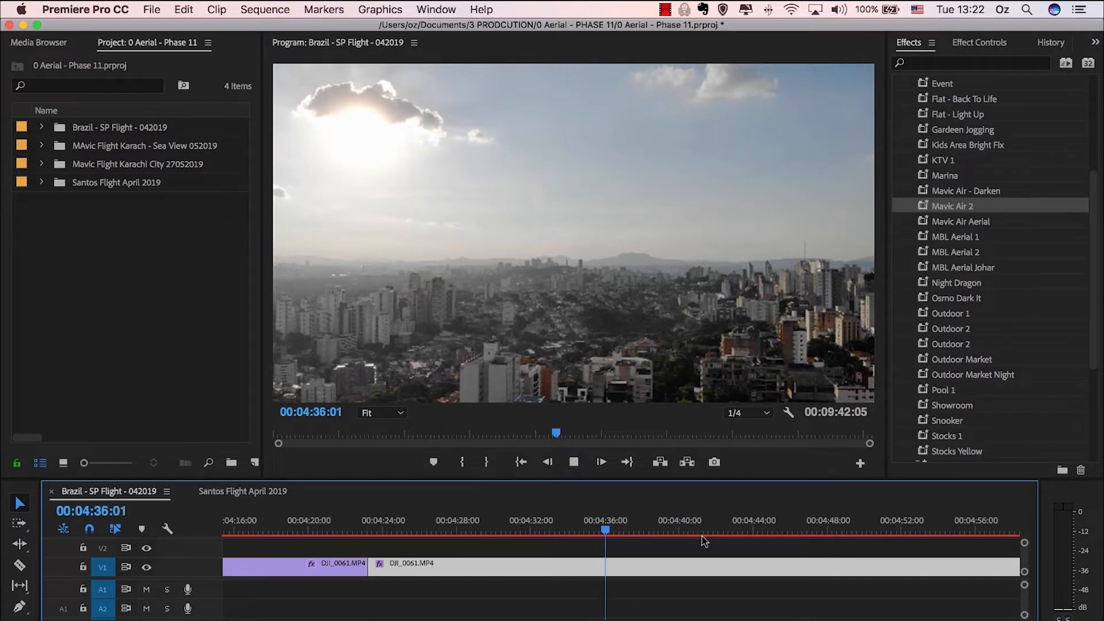
key(super+k)
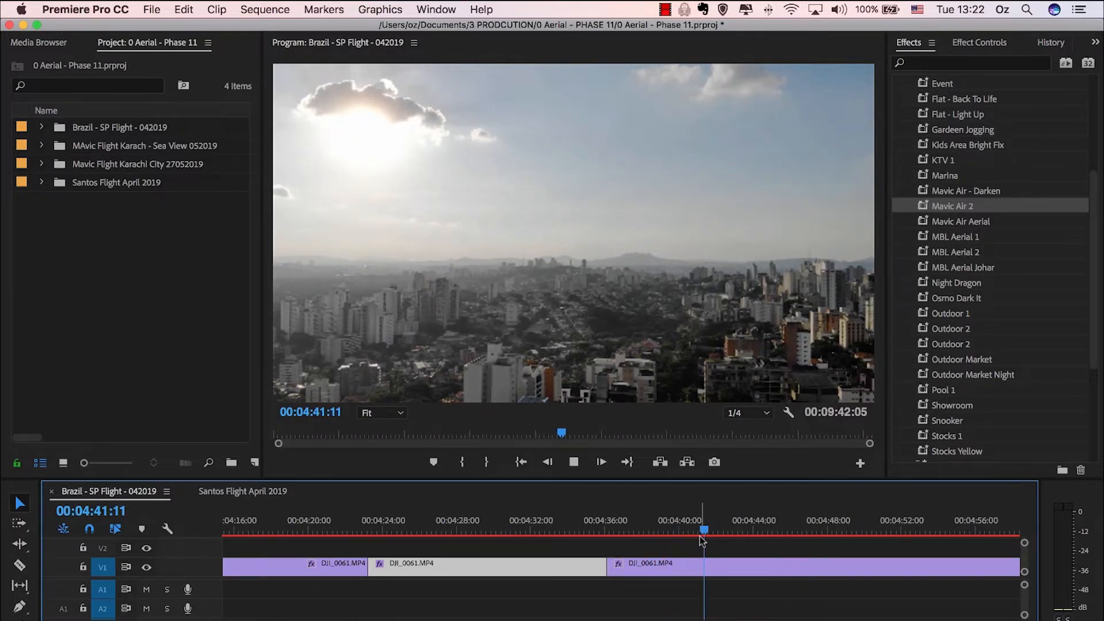
key(space)
drag(713, 524, 709, 522)
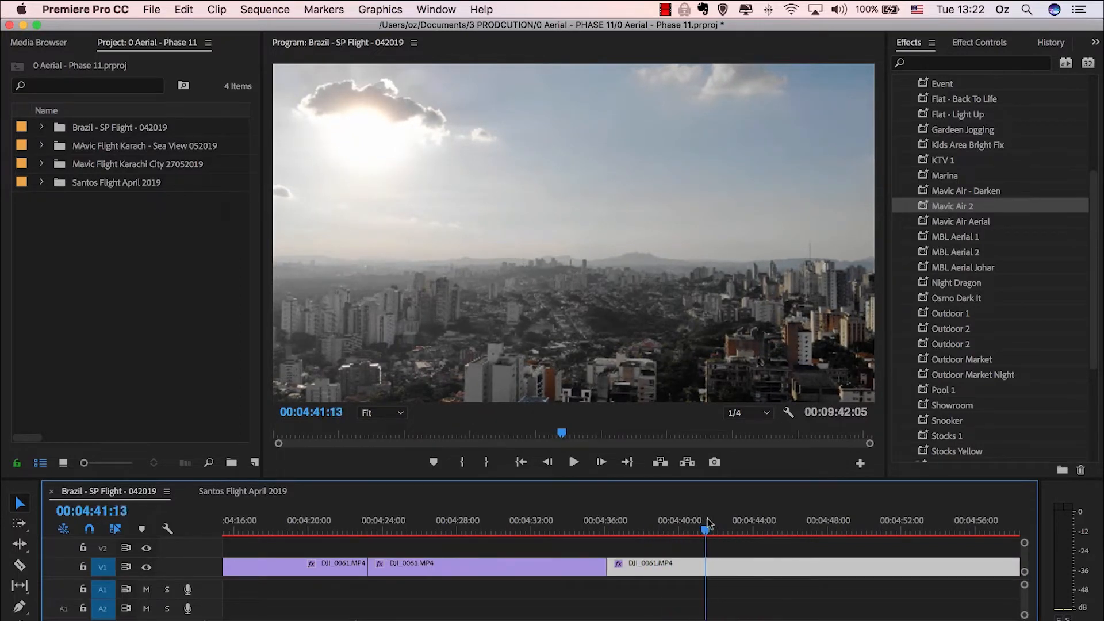
key(super+k)
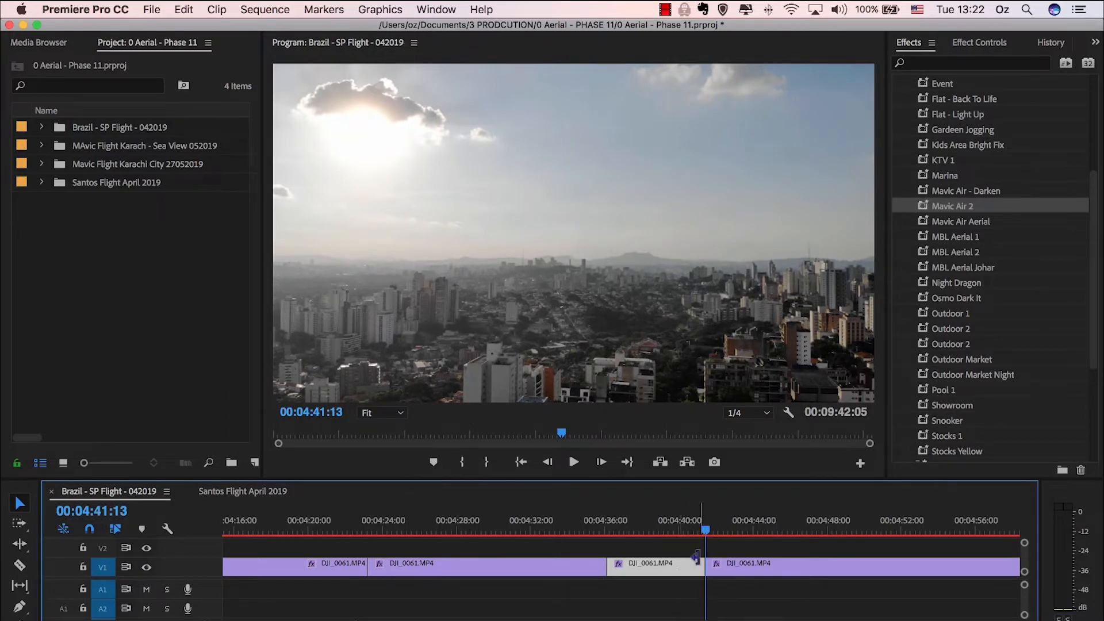
- Play past the cut at 00:04:41:13 and ripple trim the start of the following segment twice, removing about 1 second in total
key(space)
key(space)
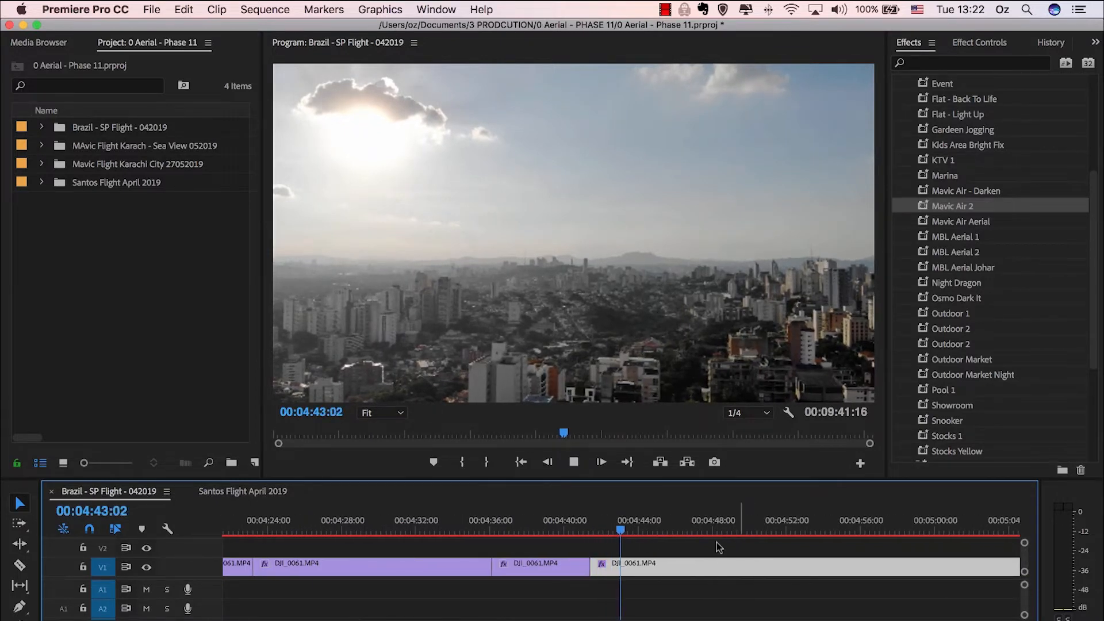
key(space)
click(599, 520)
key(q)
key(space)
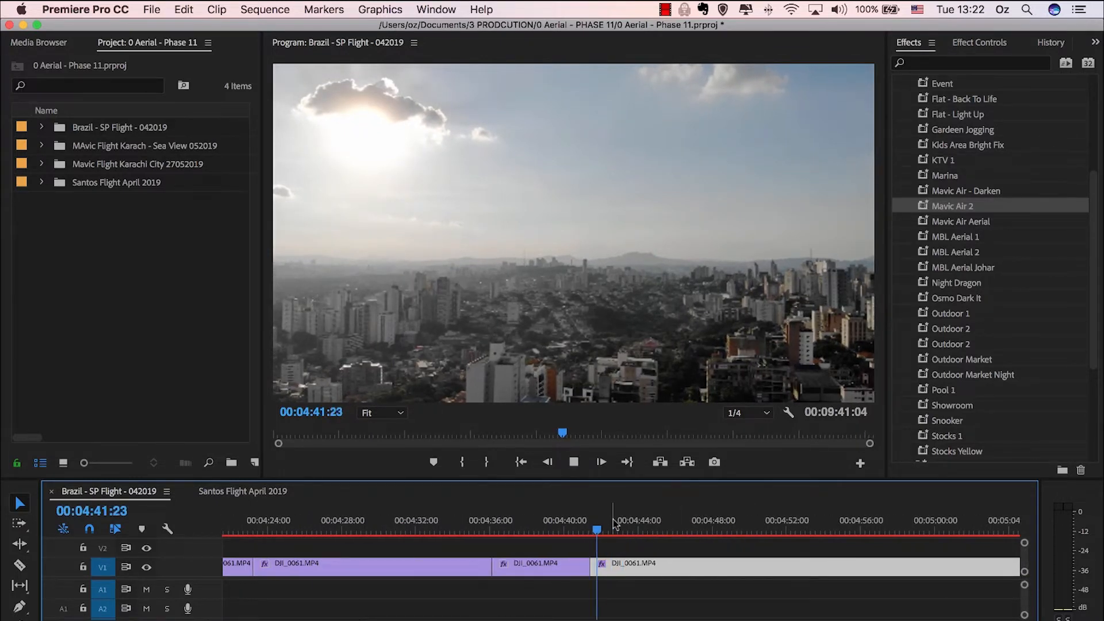
- Play on through DJI_0061.MP4, stop at 00:04:49:17 and split the clip there
scroll(673, 535, right, 3)
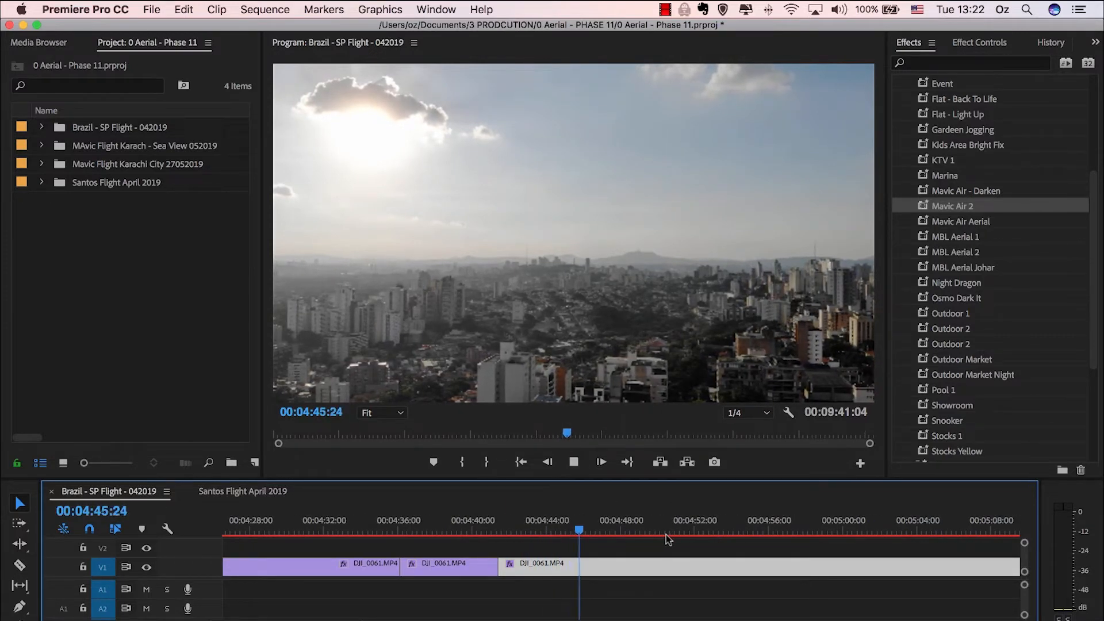
scroll(667, 534, right, 4)
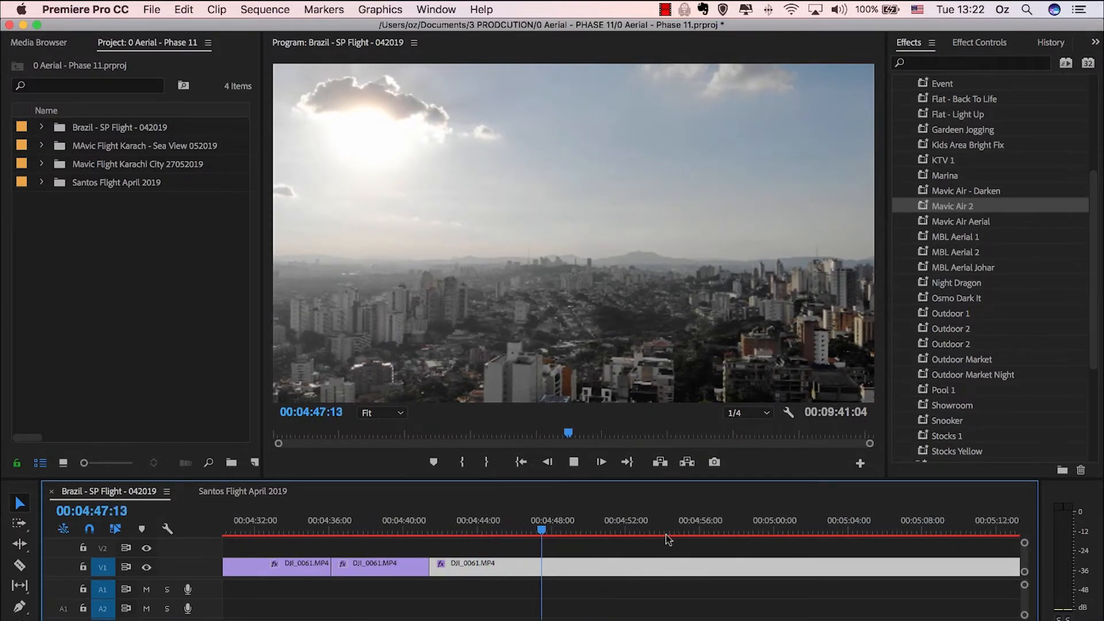
key(space)
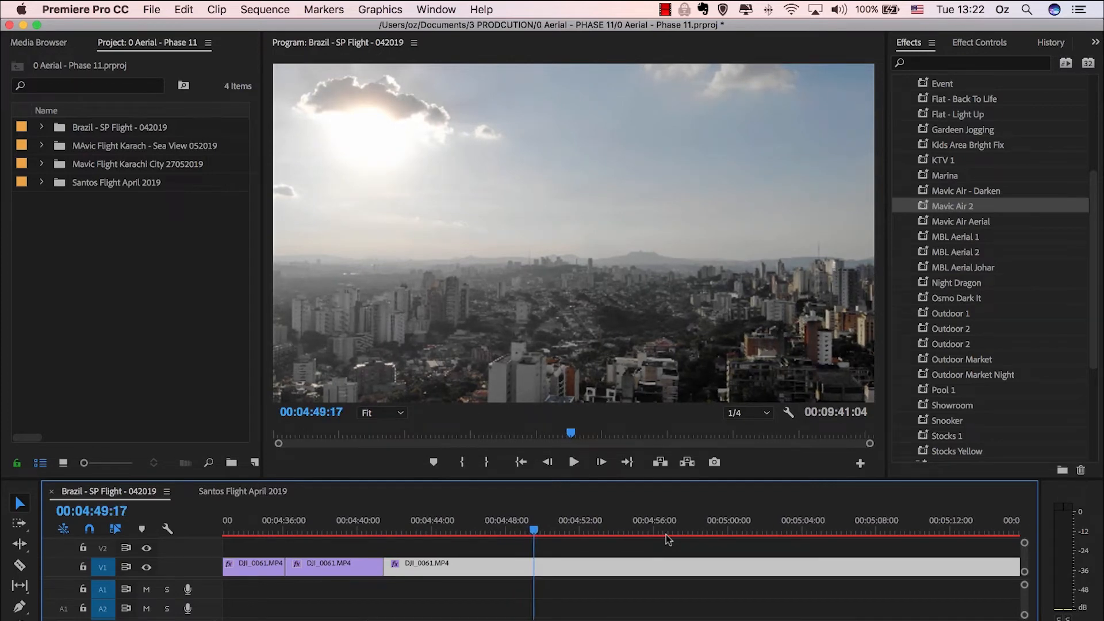
key(super+k)
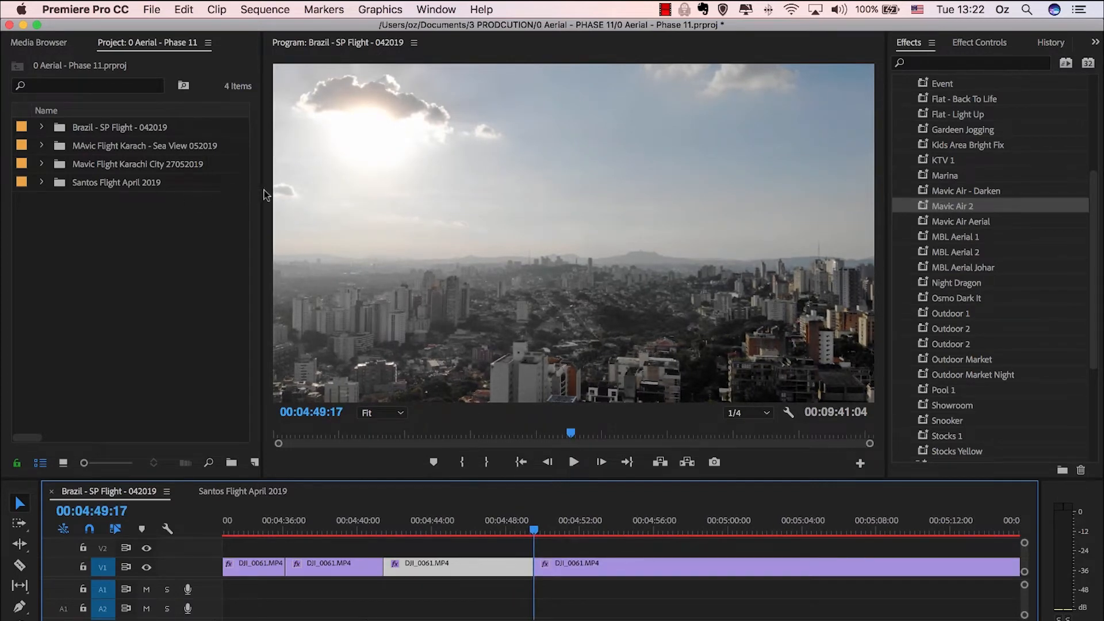
- Widen the Project panel and the Effects panel by narrowing the Program monitor between them
drag(261, 191, 374, 200)
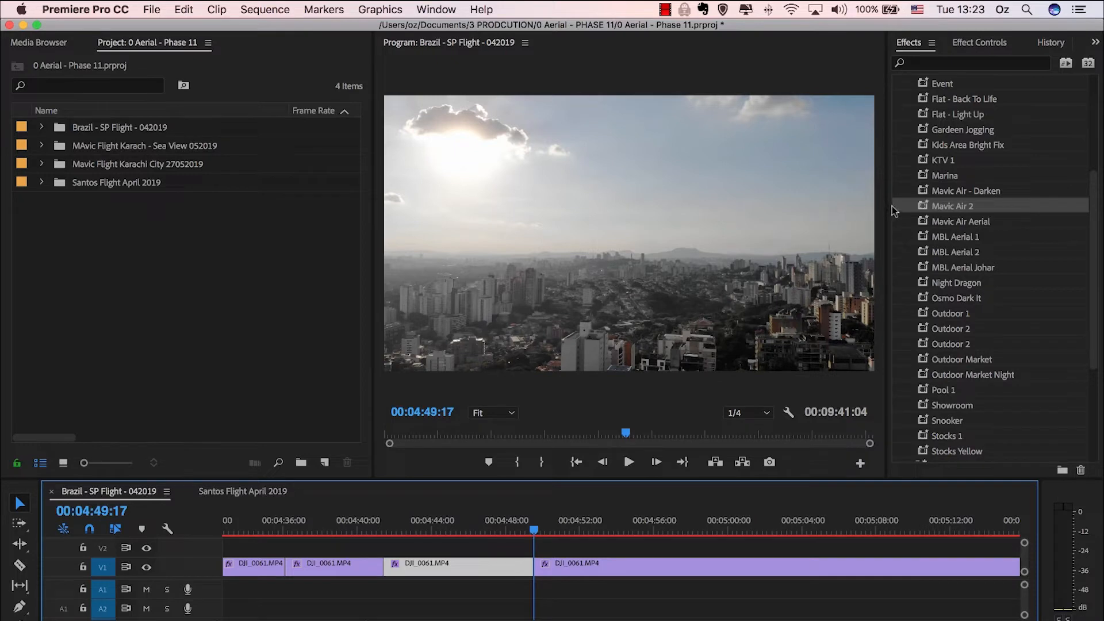
drag(888, 206, 802, 206)
- Review the footage after 00:04:49:17 and split DJI_0061.MP4 at 00:04:54:26
key(space)
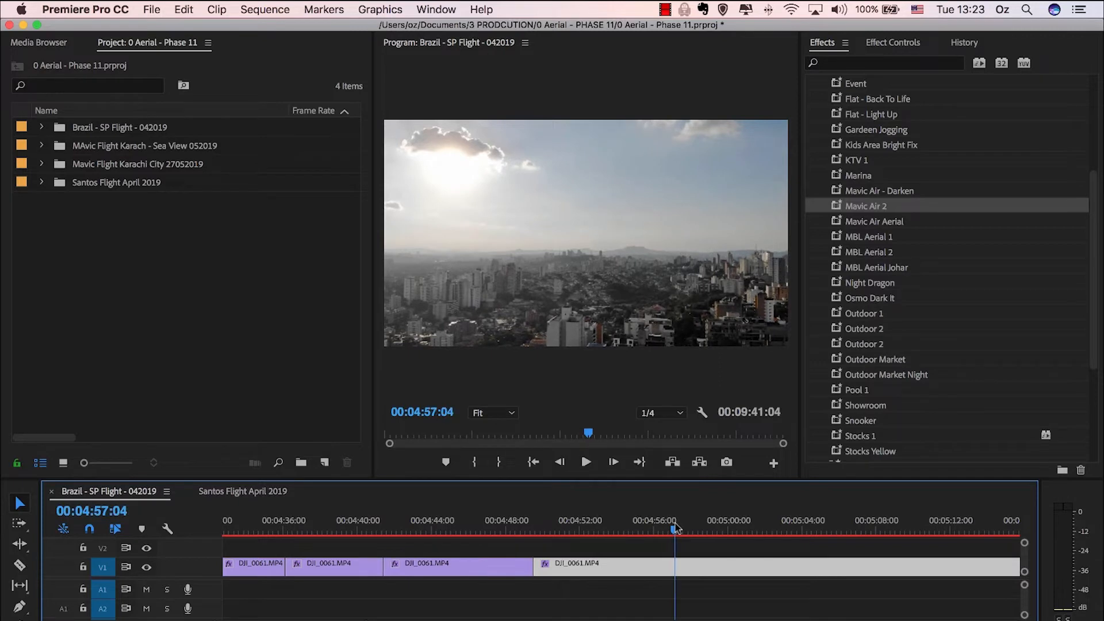
click(634, 525)
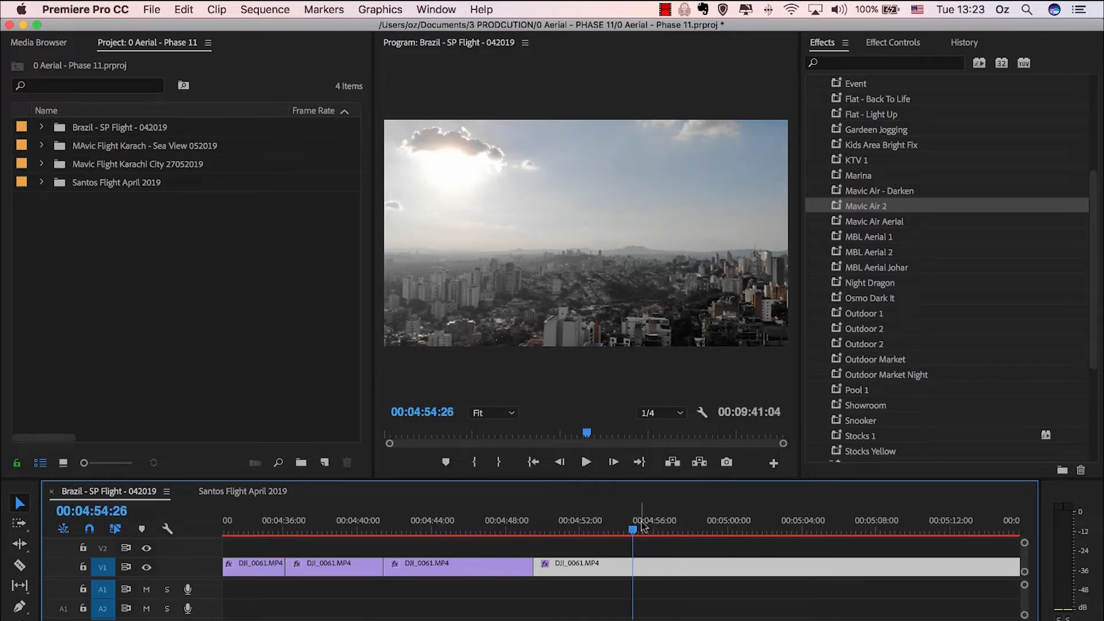
key(super+k)
- Ripple trim the start of the segment after 00:04:54:26 twice, removing about 5 seconds in total
drag(634, 524, 701, 526)
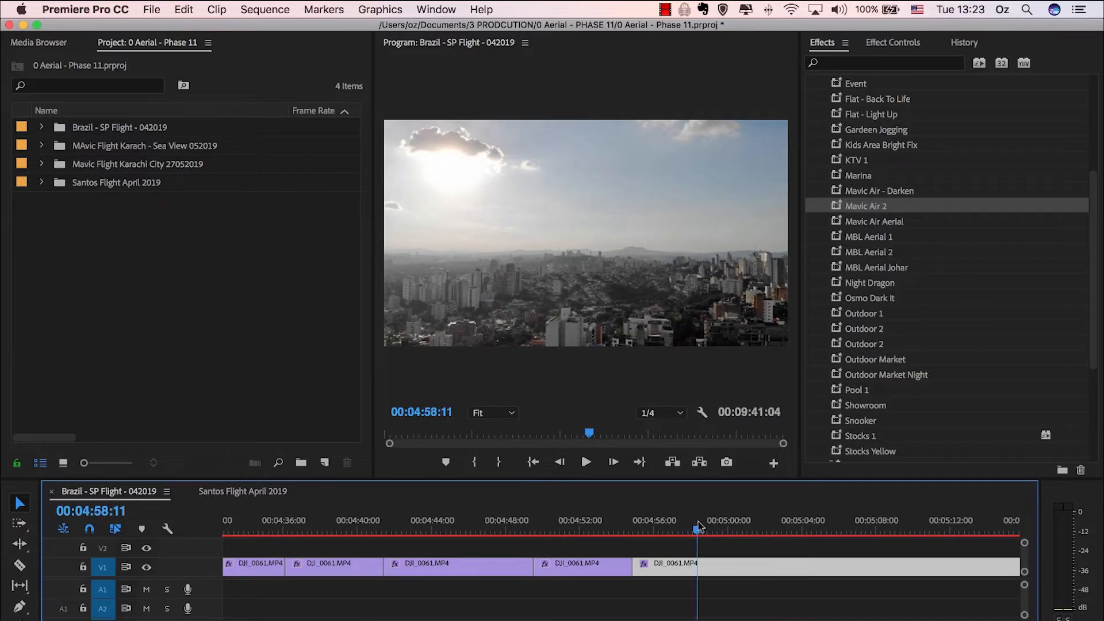
key(q)
key(space)
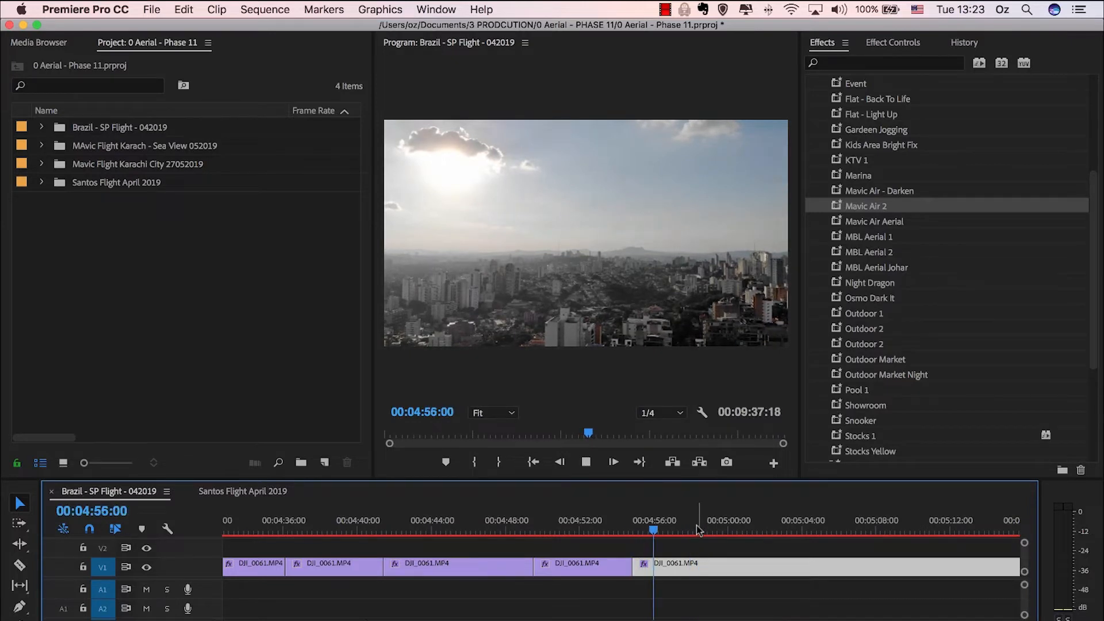
scroll(702, 540, right, 2)
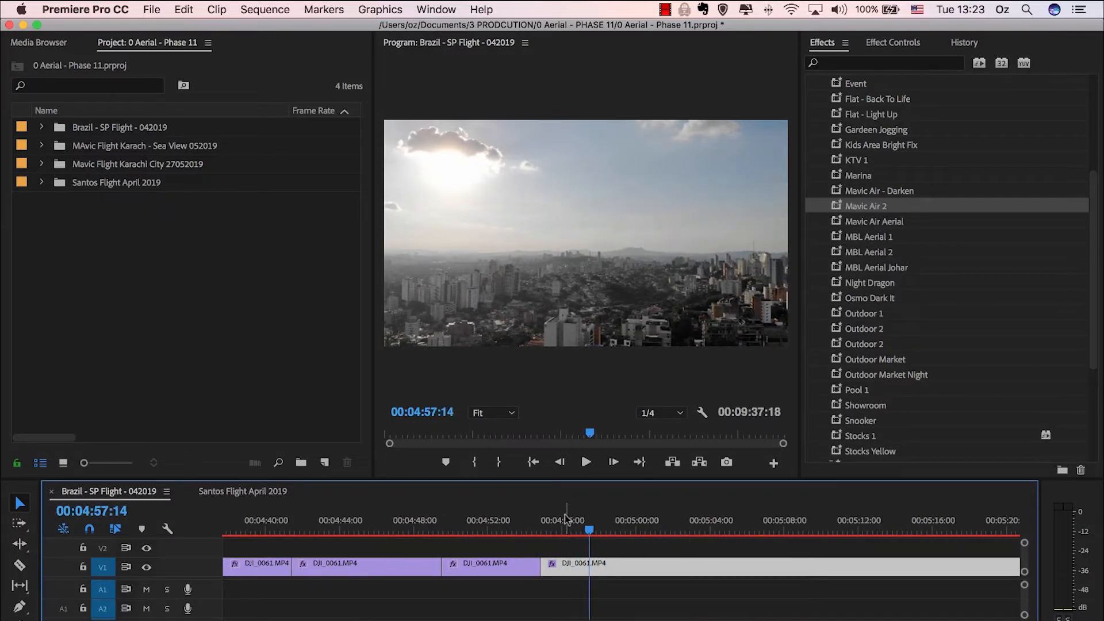
key(q)
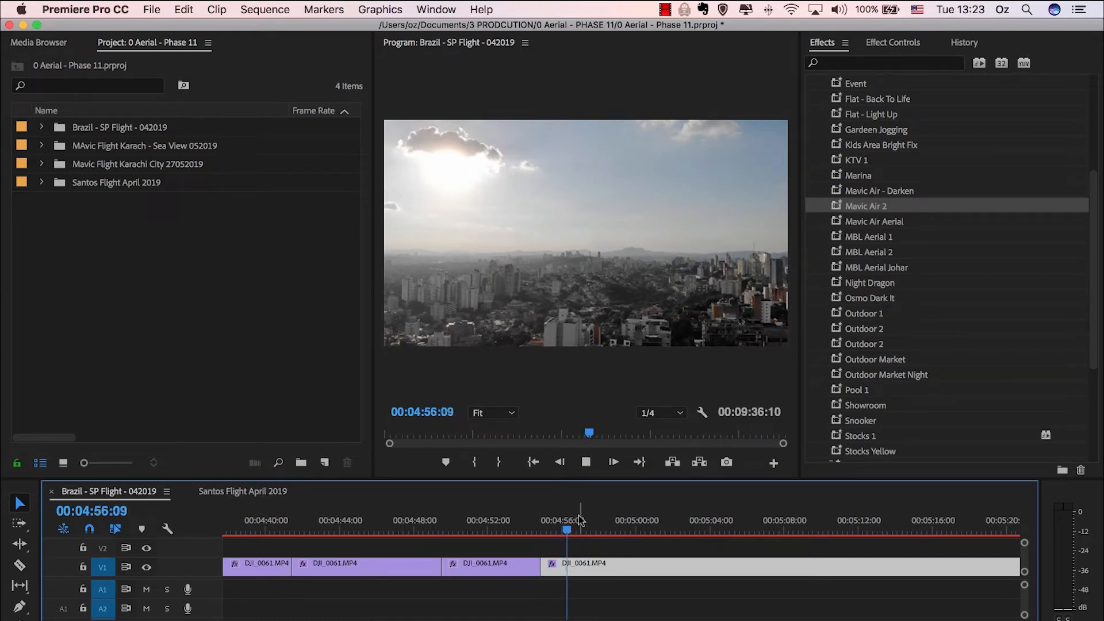
- Scrub ahead through the trimmed segment and split DJI_0061.MP4 at about 00:05:04:21
click(639, 524)
drag(642, 527, 701, 529)
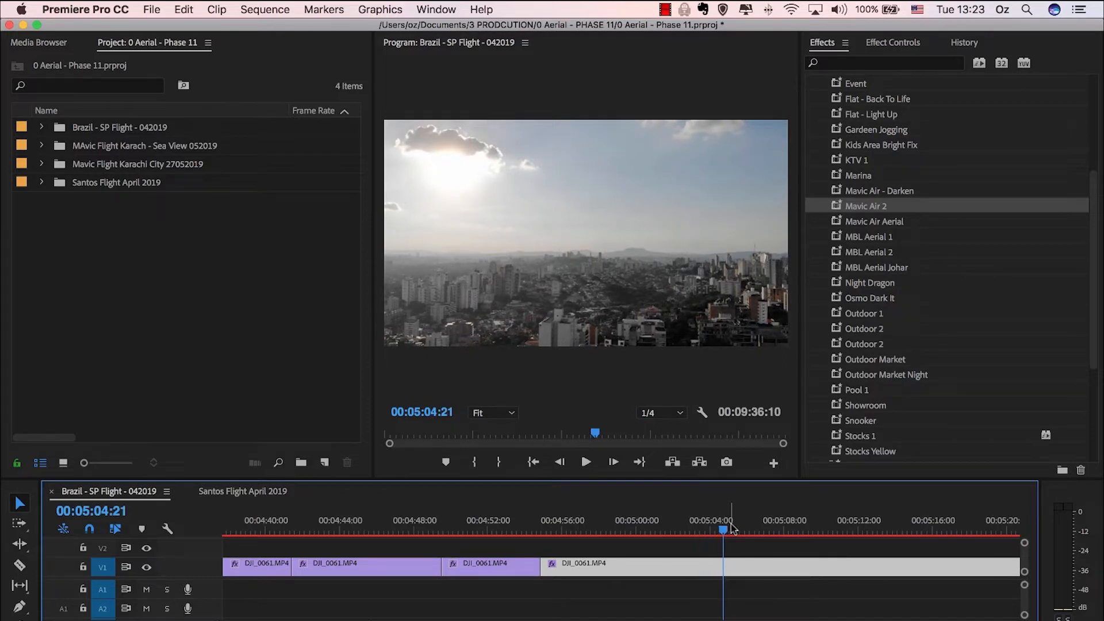
key(super+k)
- Move the cut at about 00:05:04:21 to about 00:05:06:05 and ripple delete about 1.6 seconds of footage after it
key(space)
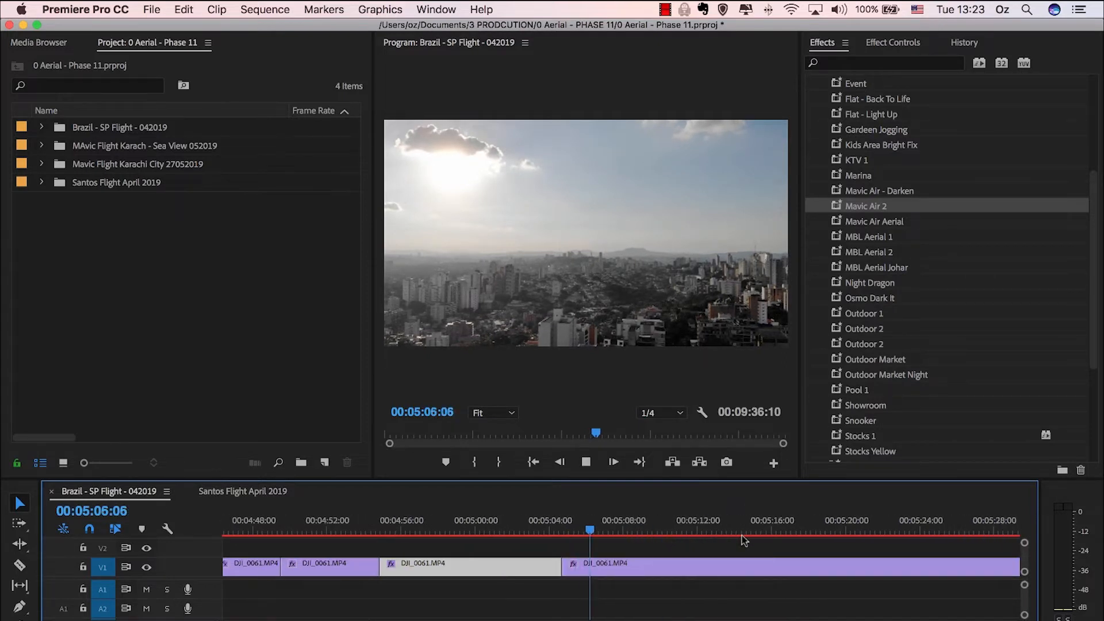
key(space)
key(d)
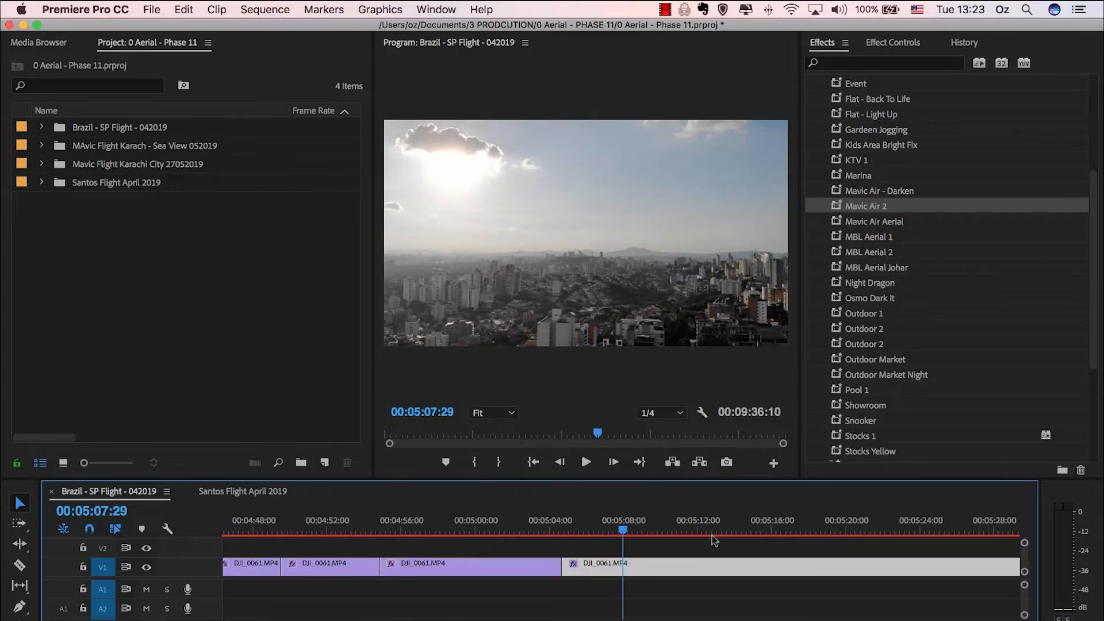
mouse_move(573, 567)
mouse_down()
mouse_move(633, 567)
mouse_move(558, 567)
mouse_move(593, 567)
mouse_up()
click(614, 569)
key(Delete)
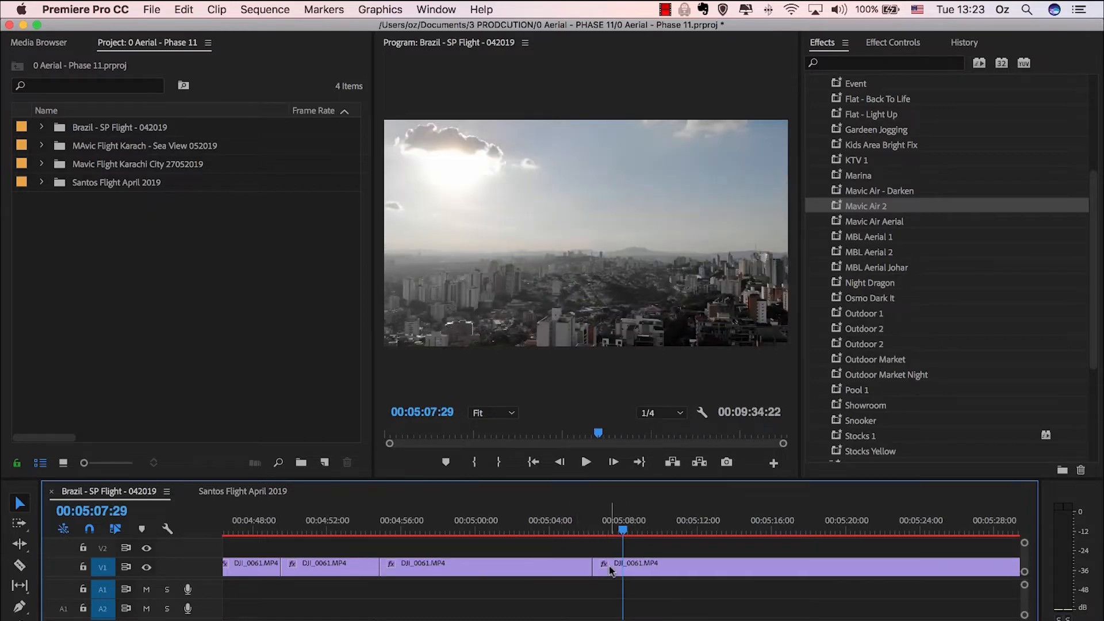
- Play from the cut at about 00:05:06:05, stop at 00:05:14:28 and split DJI_0061.MP4 there
click(594, 521)
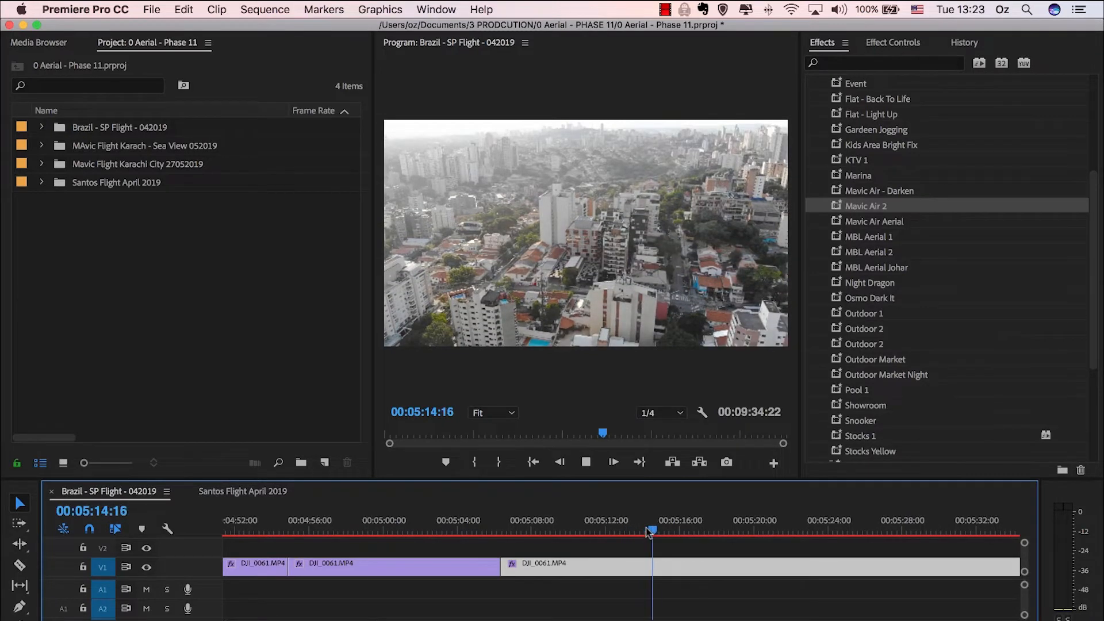
key(space)
key(super+k)
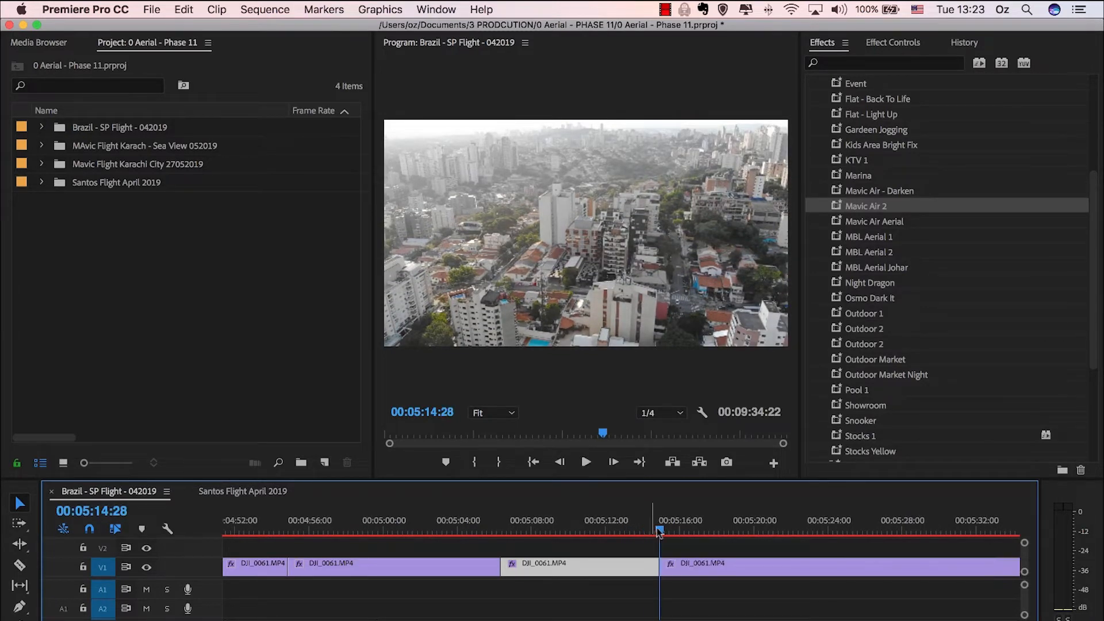
- Ripple trim about 3 seconds off the start of the segment after 00:05:14:28
key(space)
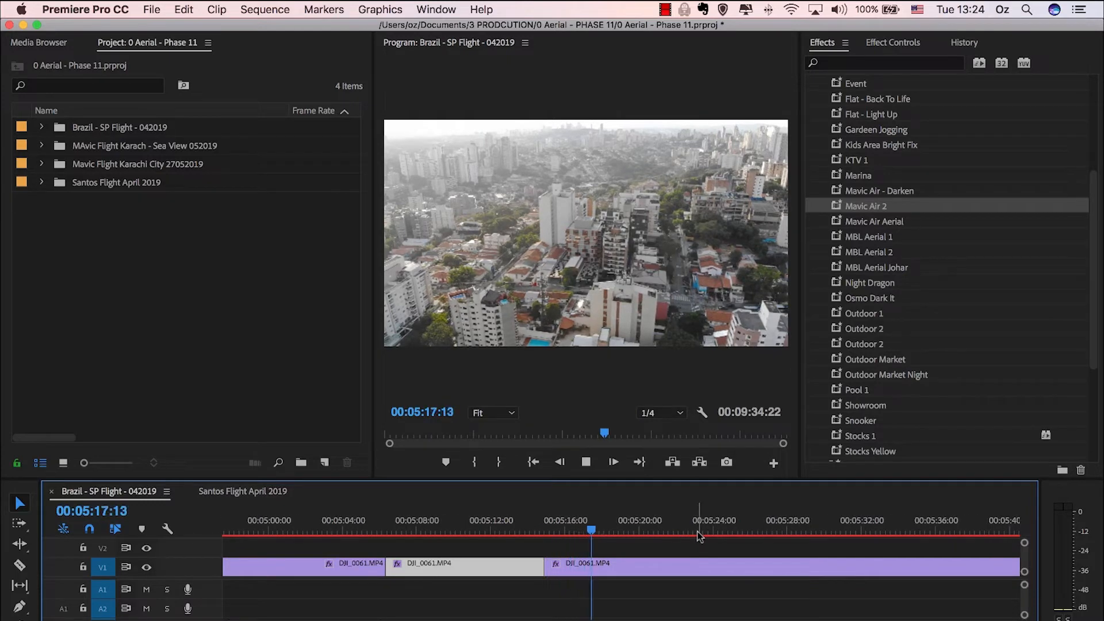
key(space)
key(d)
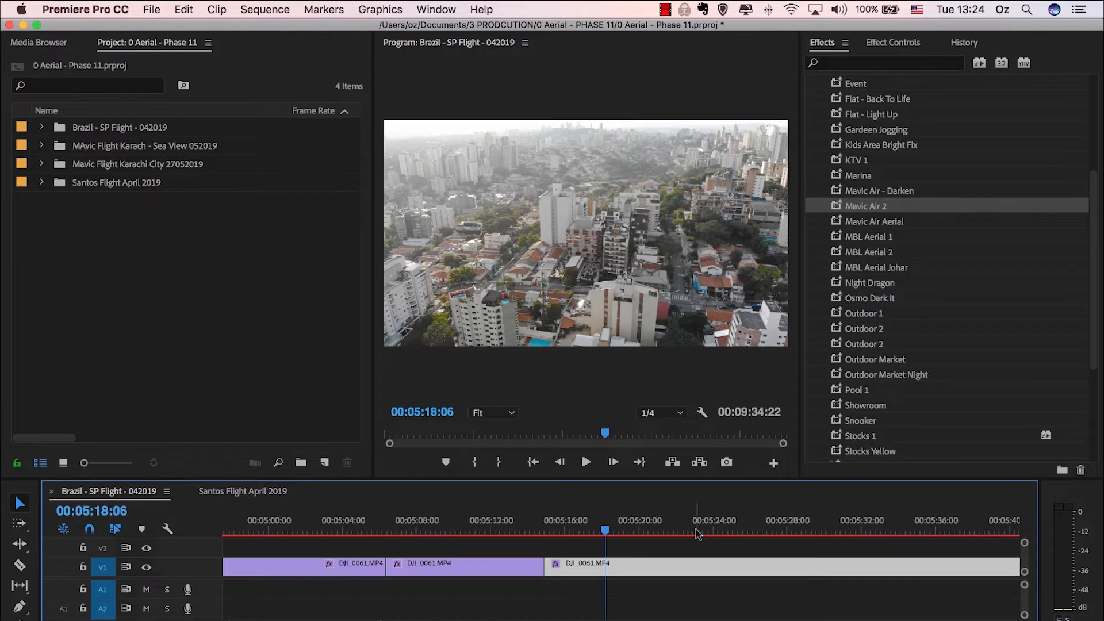
key(super+s)
key(Up)
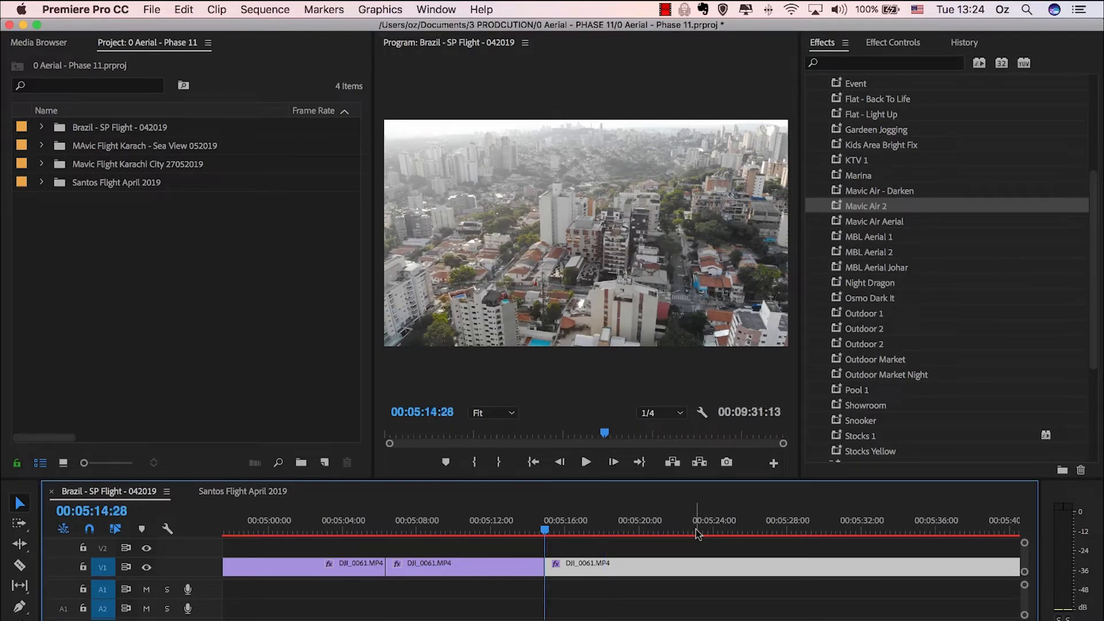
- Review the segment after 00:05:14:28 and split DJI_0061.MP4 at 00:05:22:28
key(space)
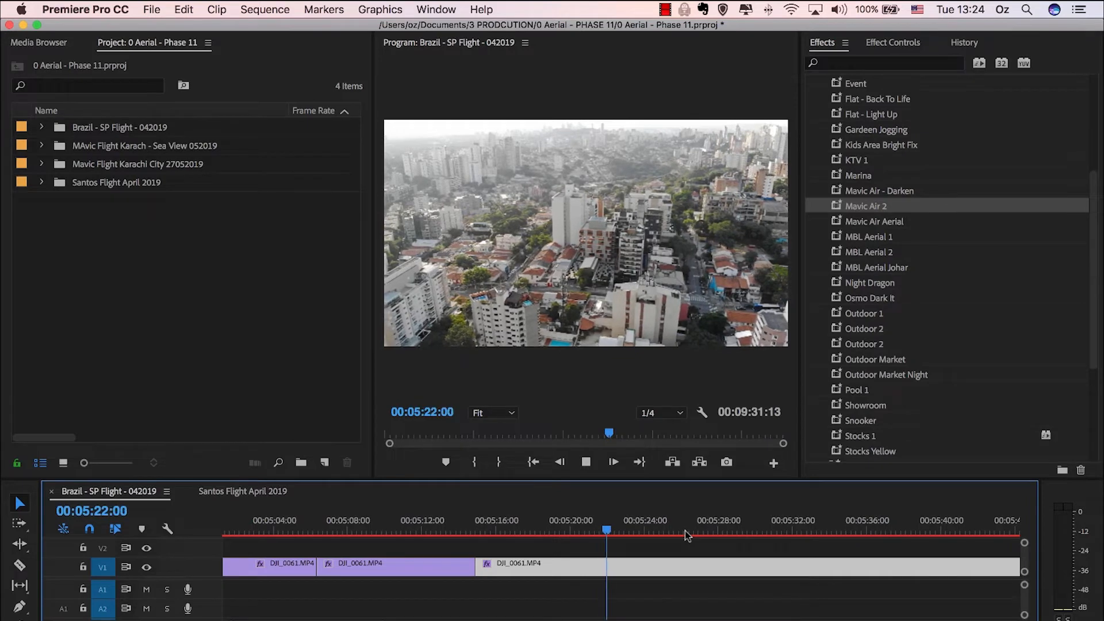
scroll(869, 216, down, 1)
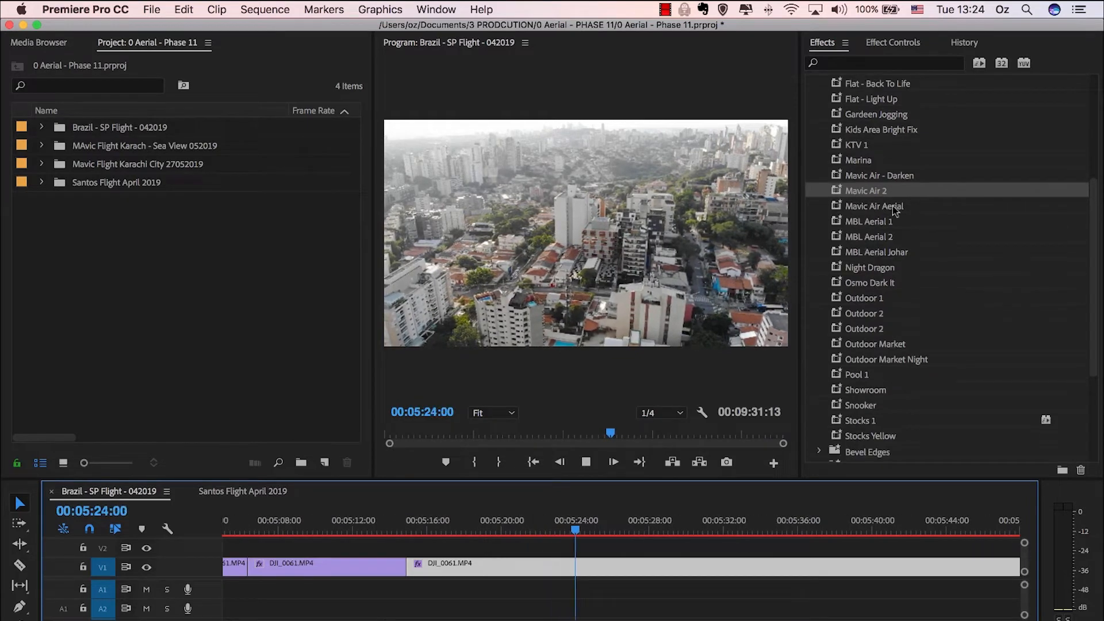
key(space)
click(521, 525)
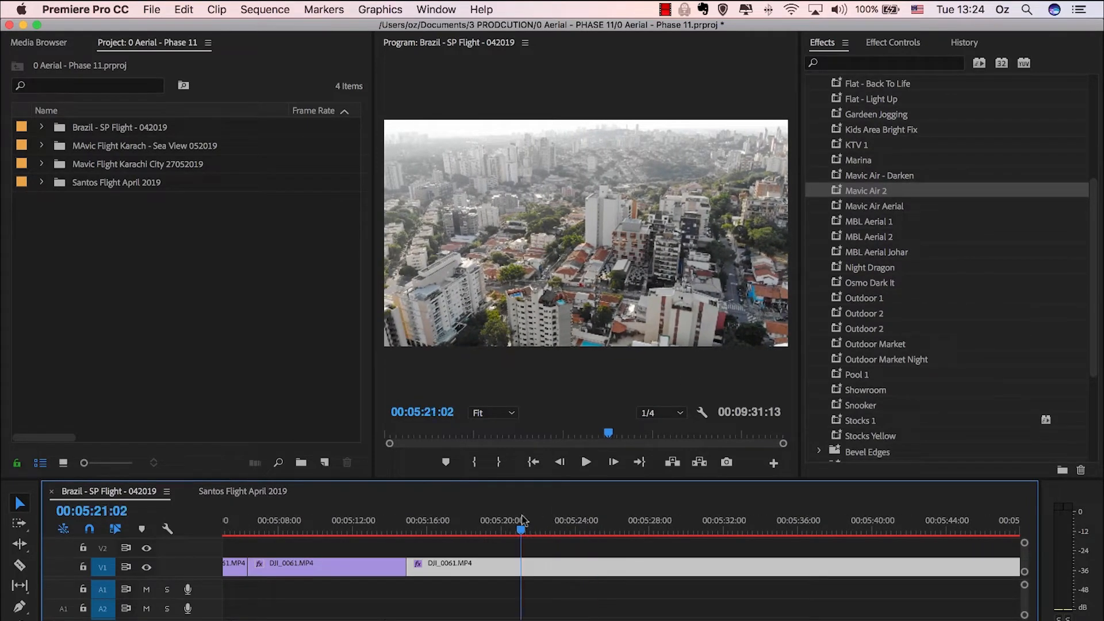
key(space)
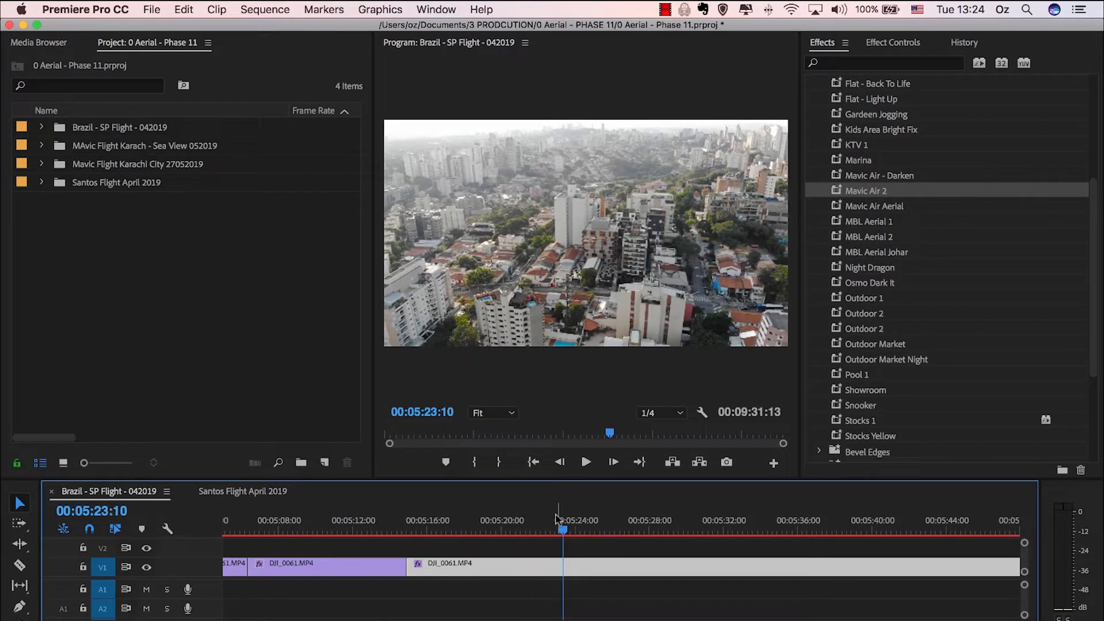
click(557, 520)
key(super+k)
- Ripple trim the segment after 00:05:22:28 up to 00:05:24:05, removing about 1 second from its start
key(space)
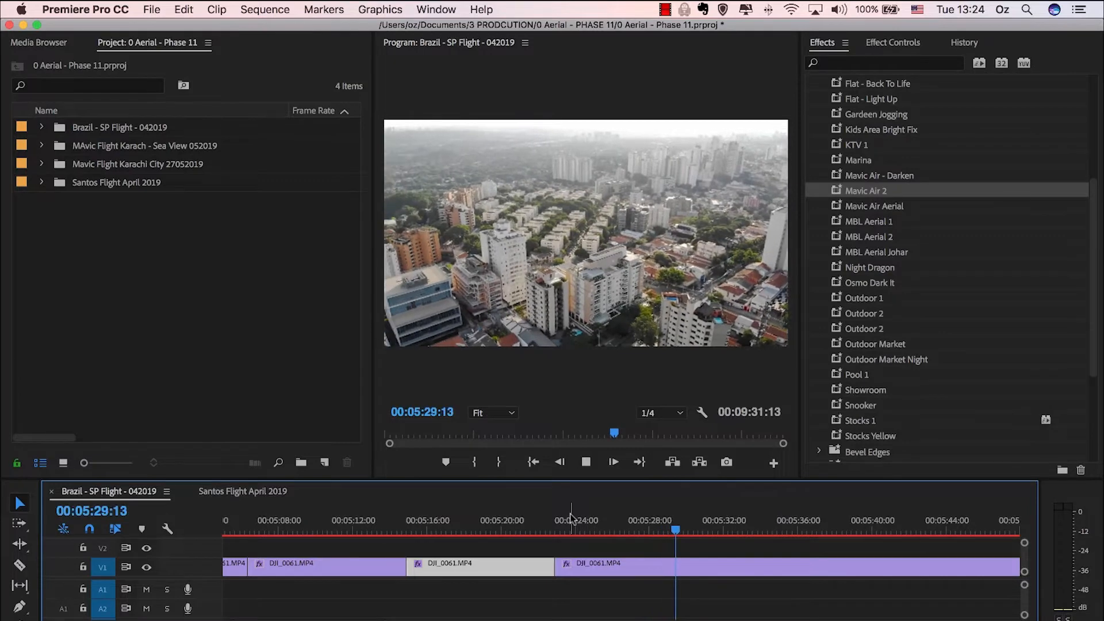
drag(572, 516, 580, 514)
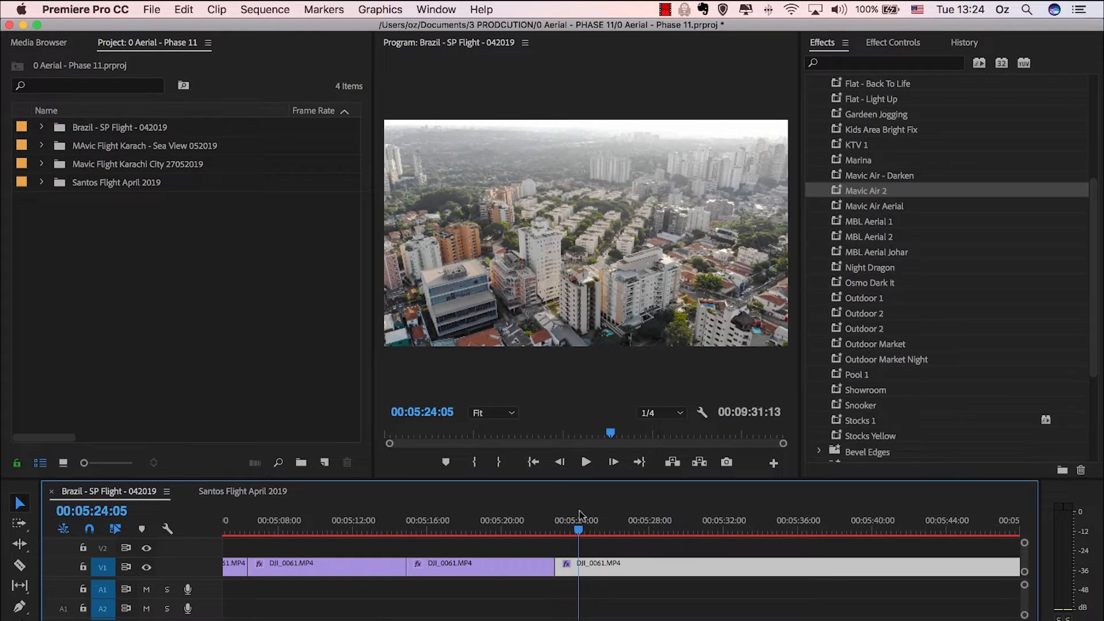
key(space)
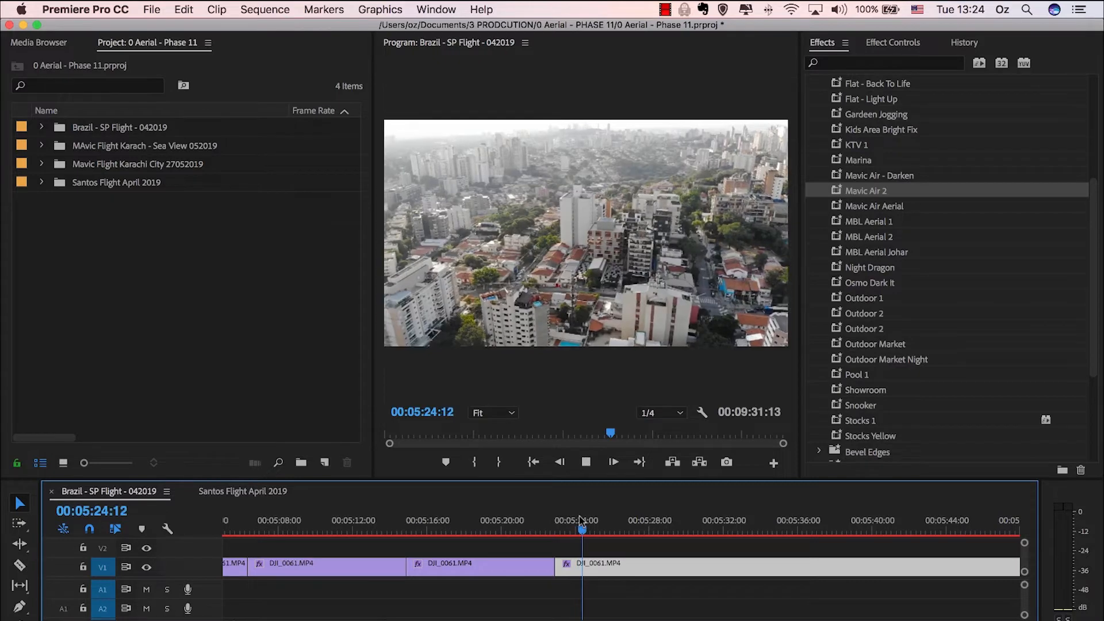
key(space)
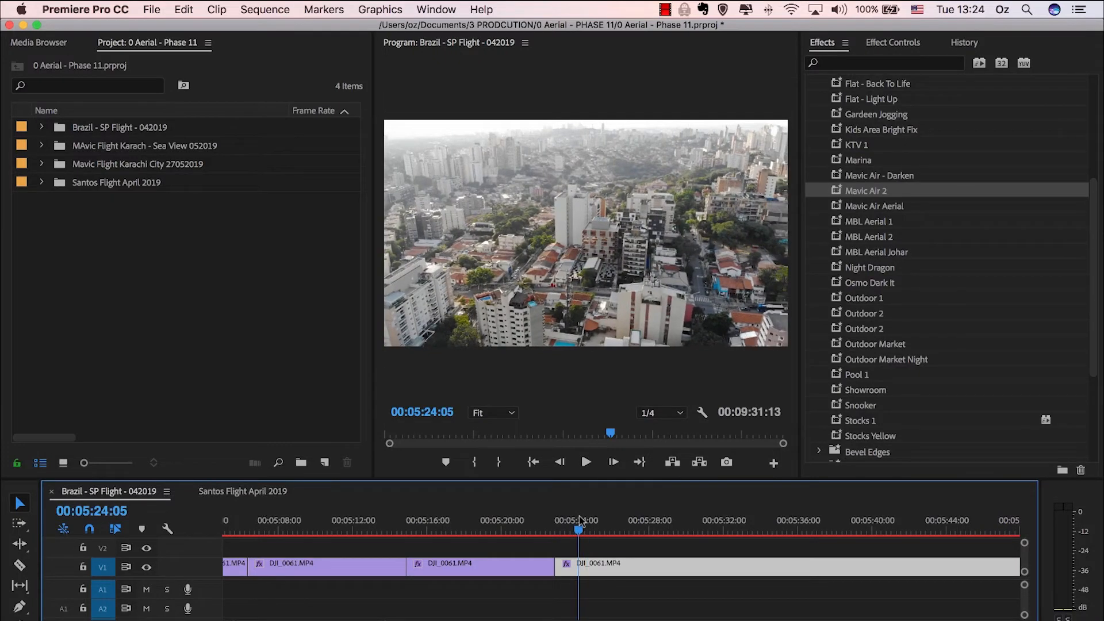
key(q)
- Review the following footage, split DJI_0061.MP4 at 00:05:31:23 and play on
key(space)
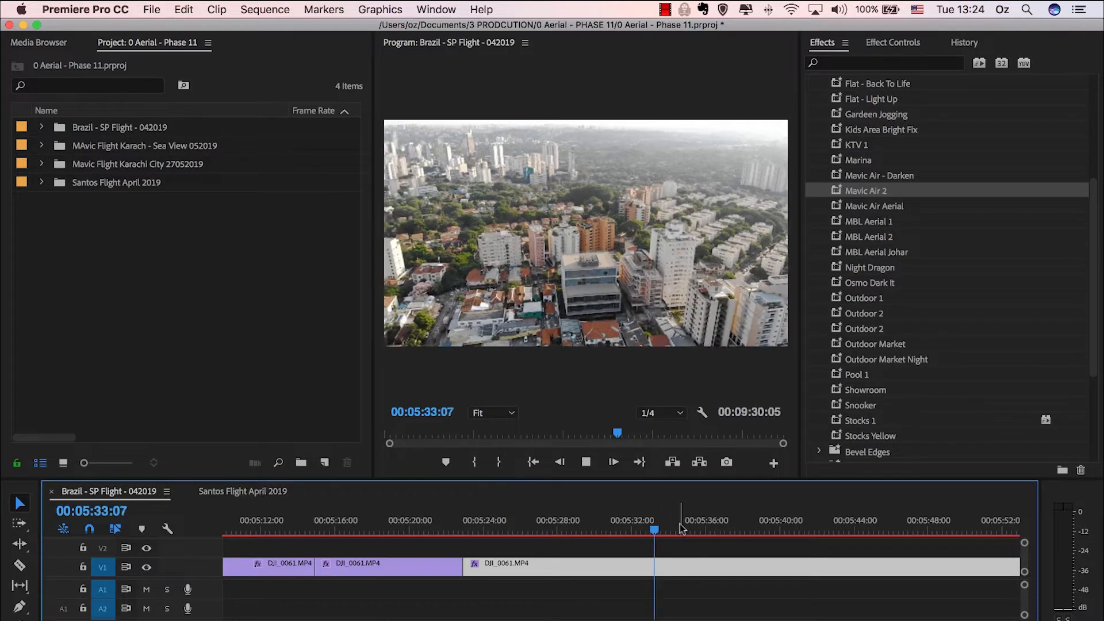
key(space)
drag(647, 522, 615, 525)
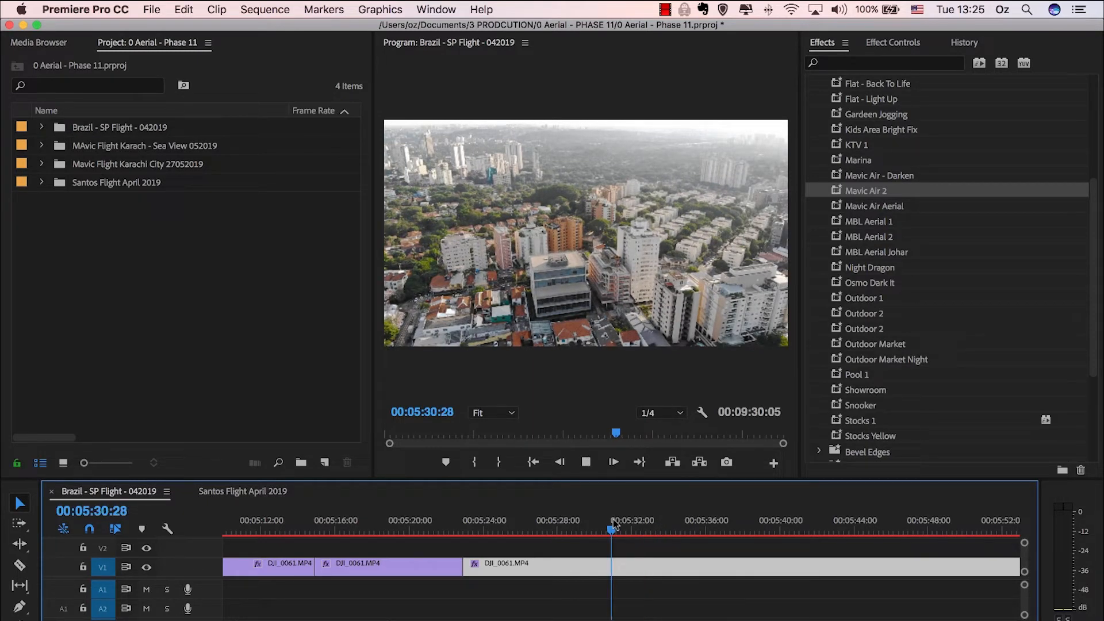
key(space)
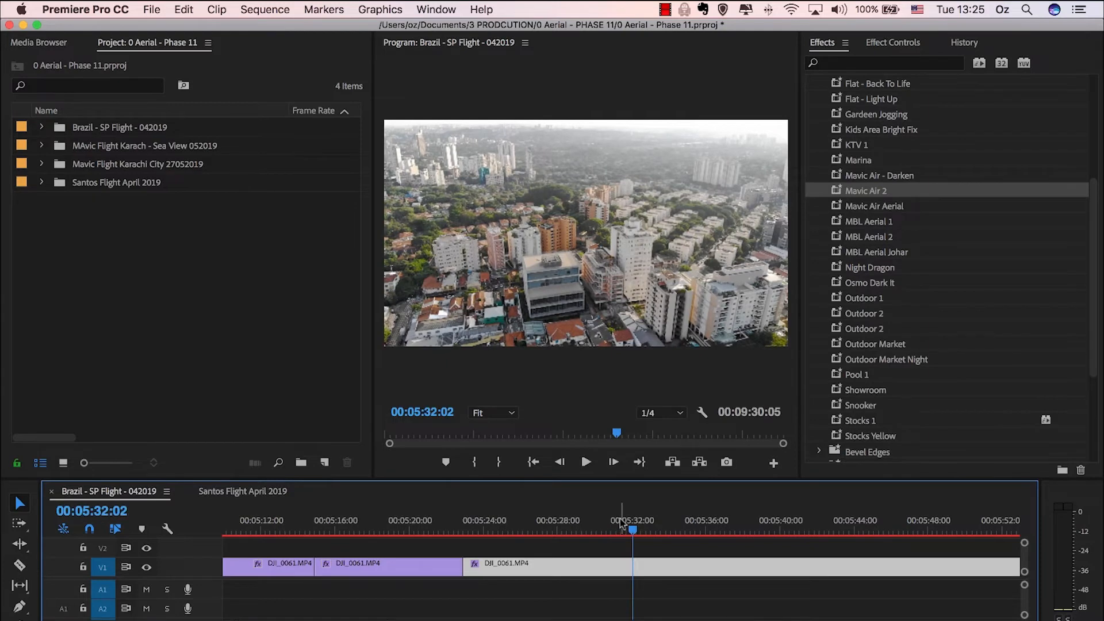
click(629, 522)
click(628, 522)
key(super+k)
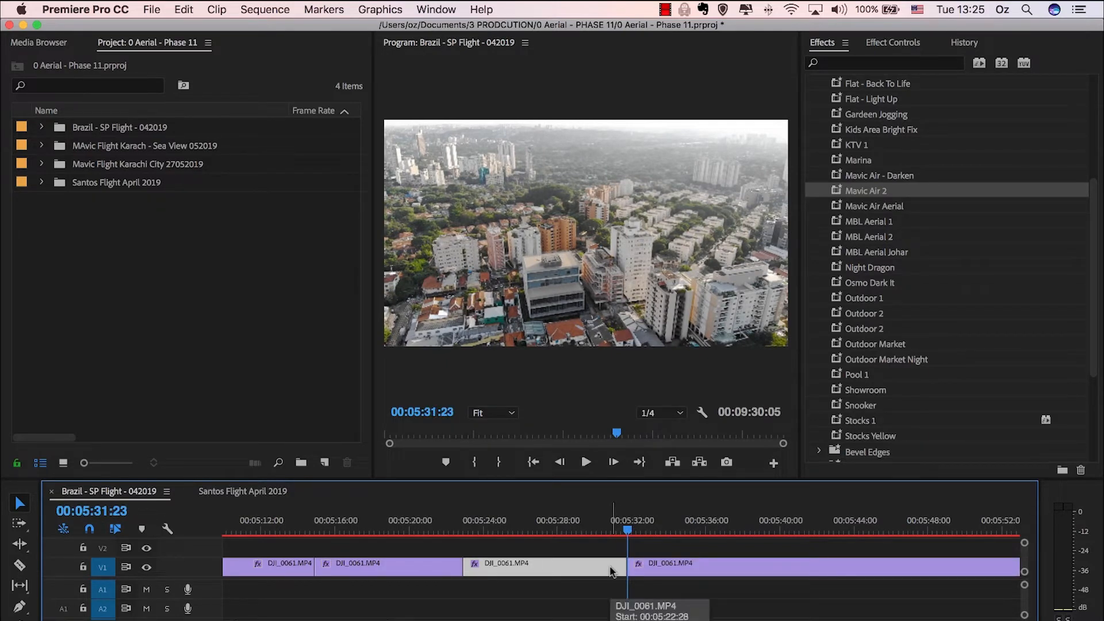
key(space)
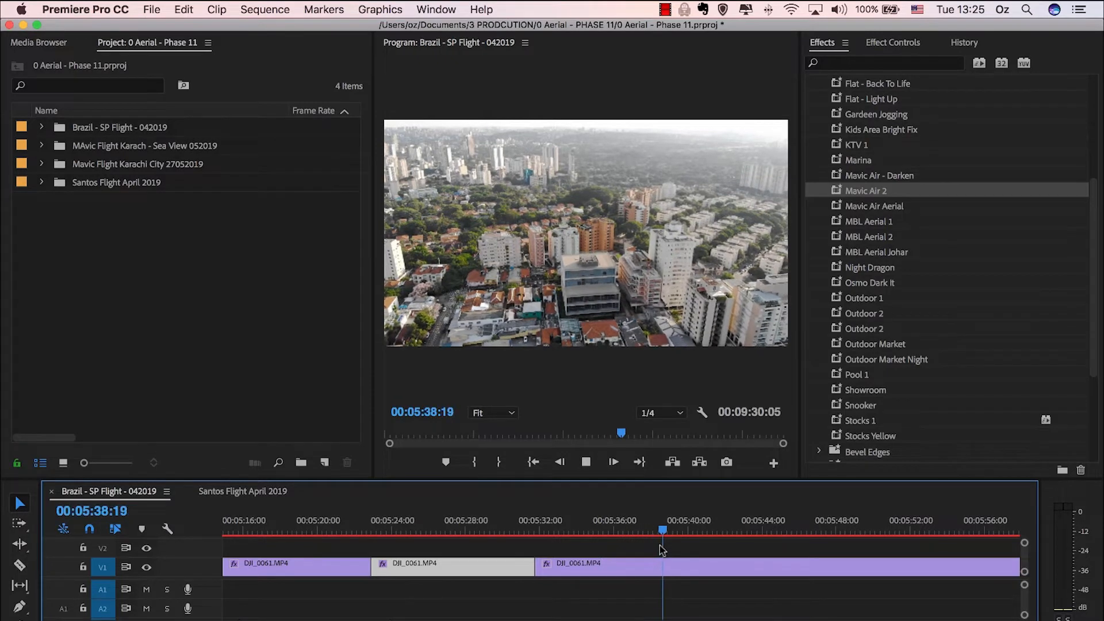
- Ripple trim about 7 seconds off the start of the segment after 00:05:31:23 and split DJI_0061.MP4 at 00:05:37:08
key(space)
key(Up)
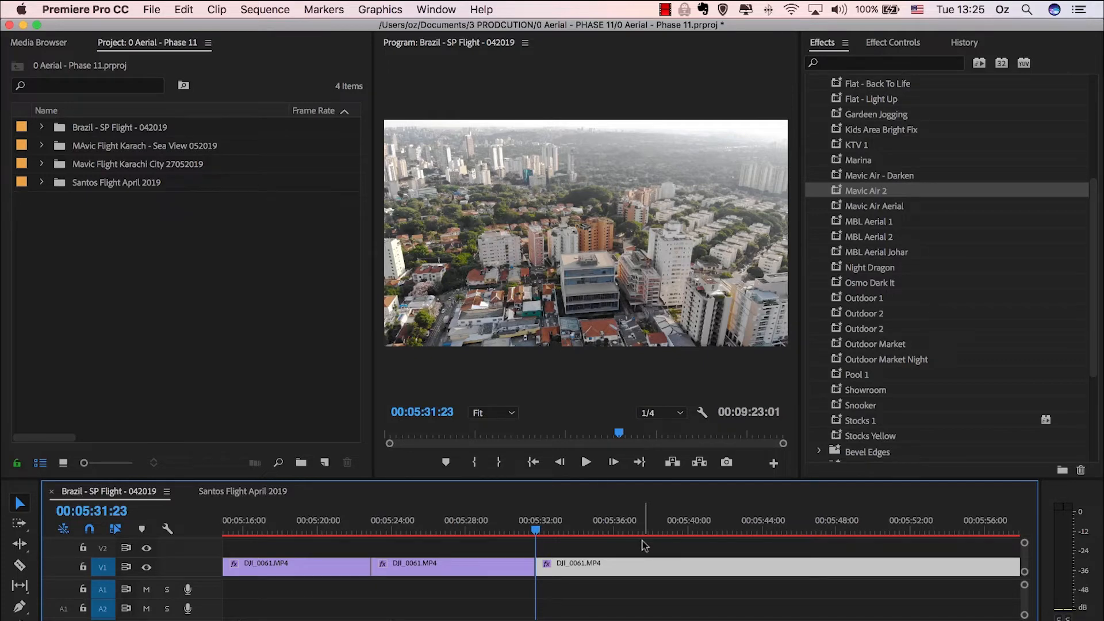
key(space)
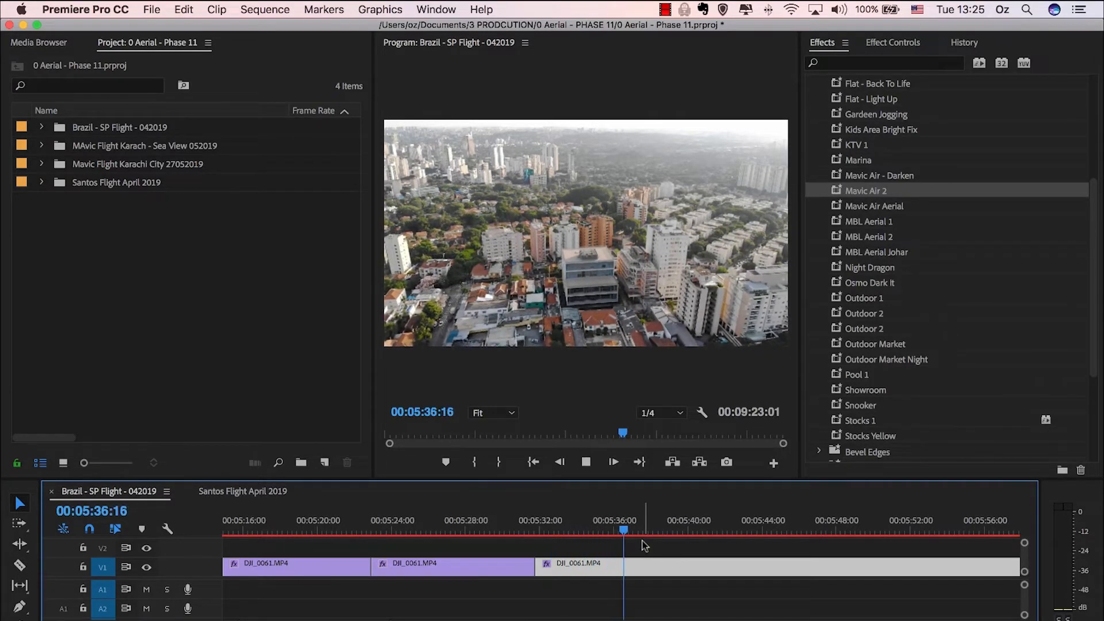
click(607, 521)
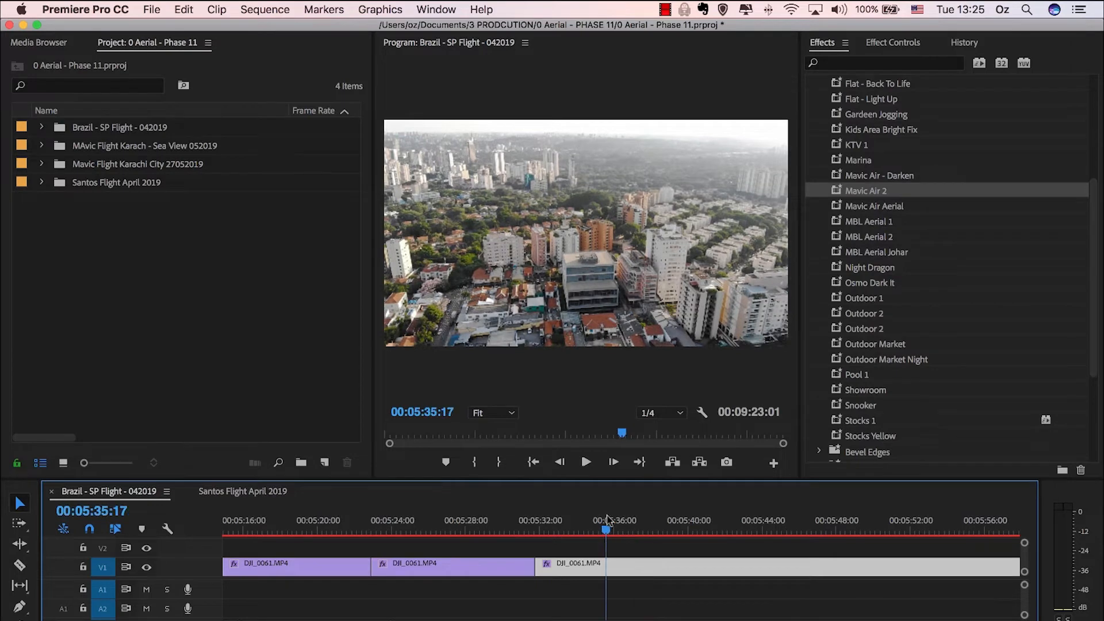
key(space)
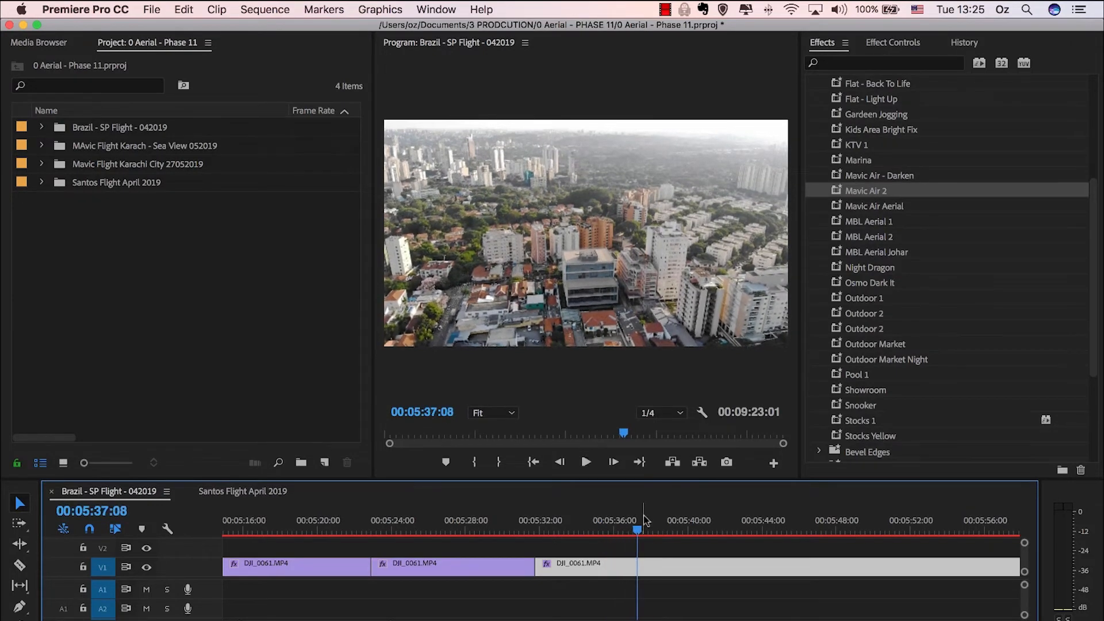
key(super+k)
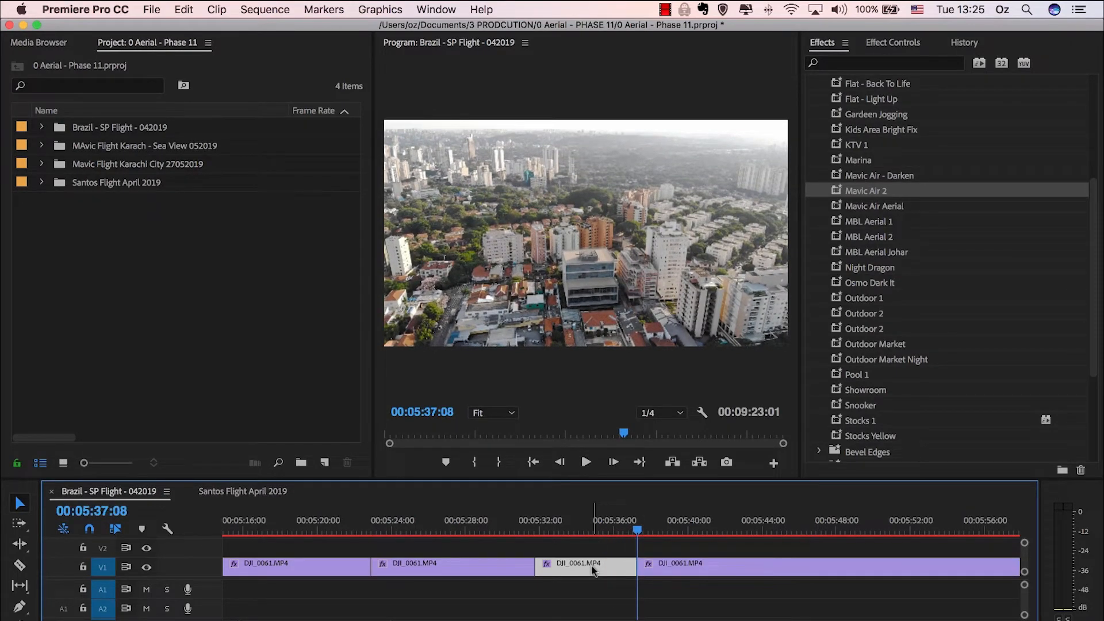
- Review the footage after 00:05:37:08 and split DJI_0061.MP4 at 00:05:44:16
key(space)
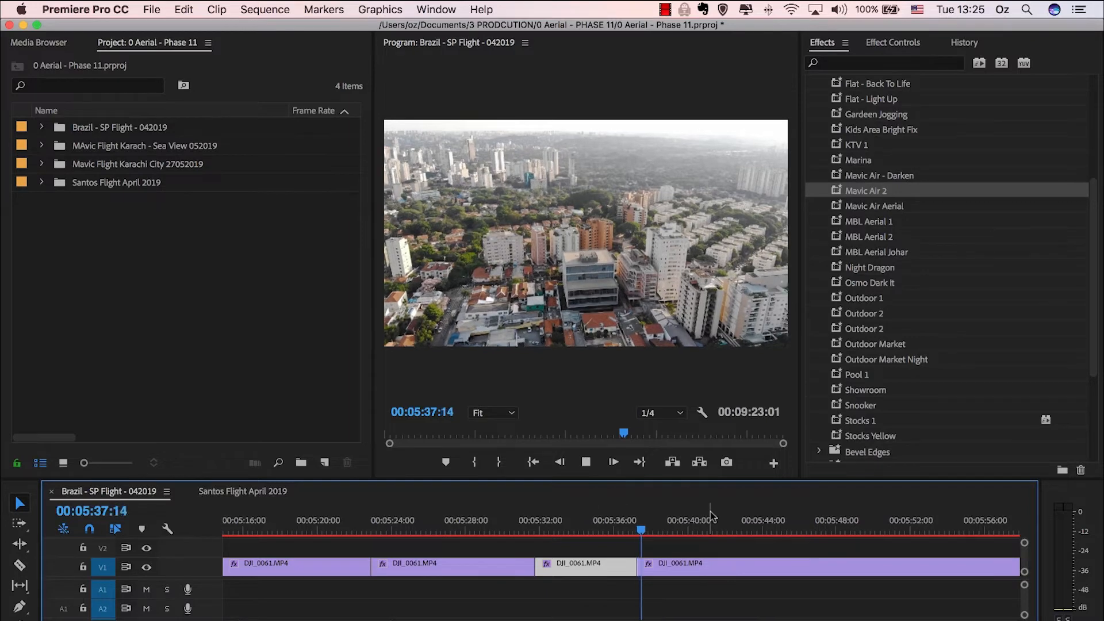
scroll(711, 515, down, 2)
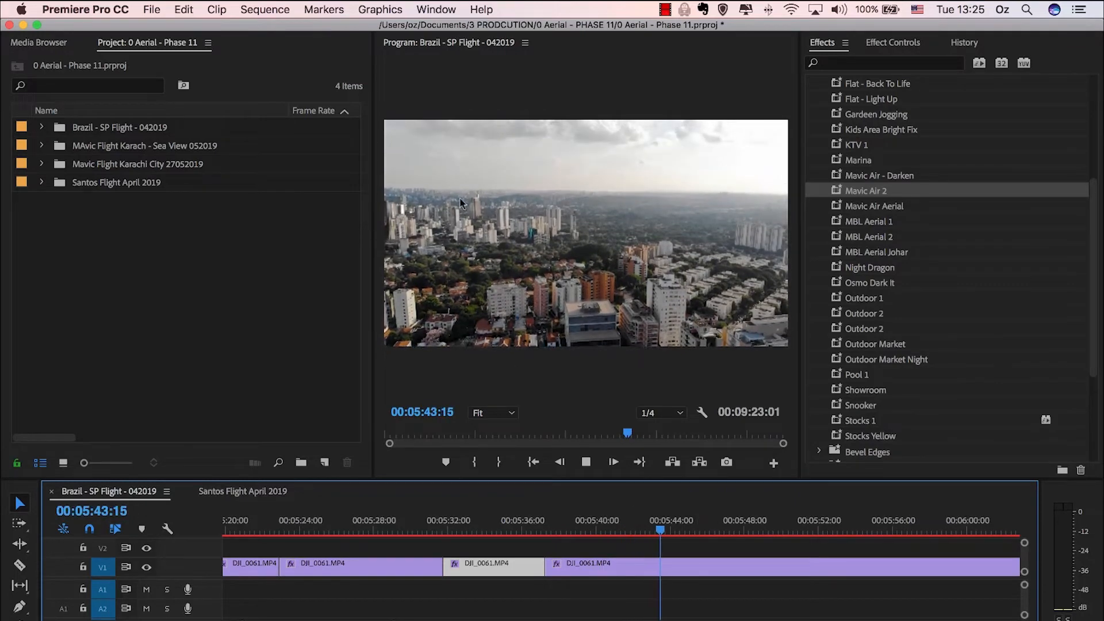
key(space)
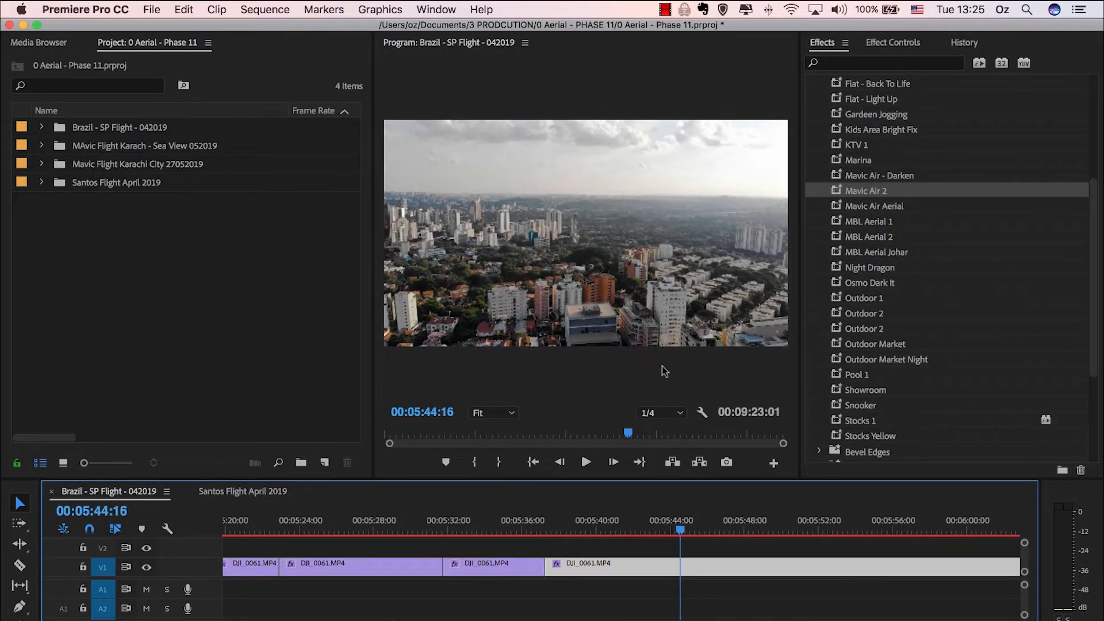
key(super+k)
- Review the segment after 00:05:44:16 and ripple trim about 16 seconds off its start in two passes
key(space)
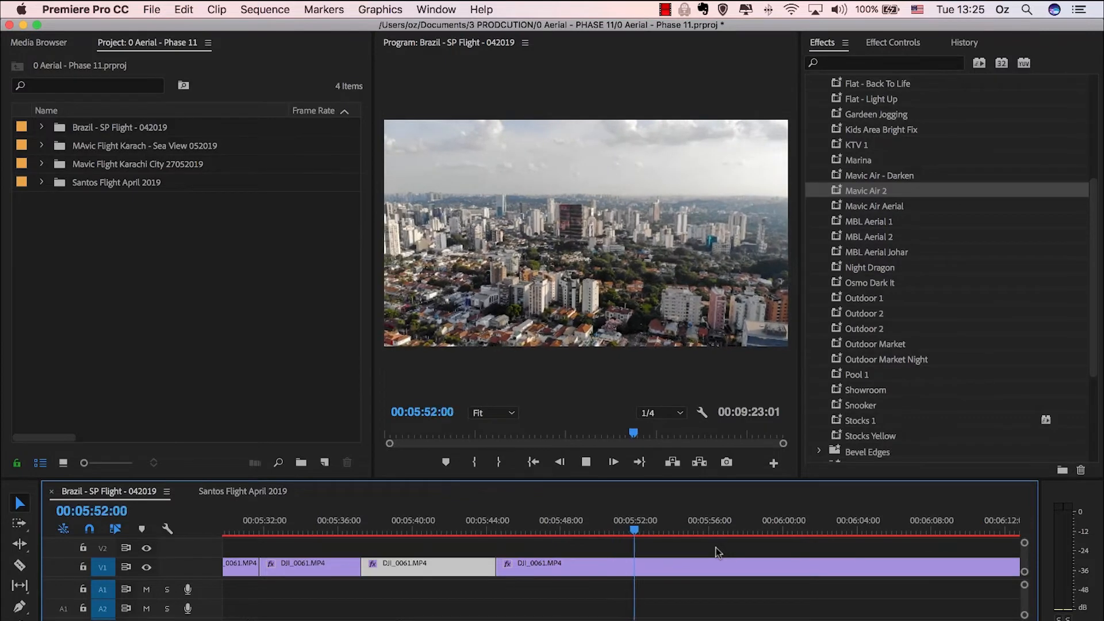
key(space)
key(Up)
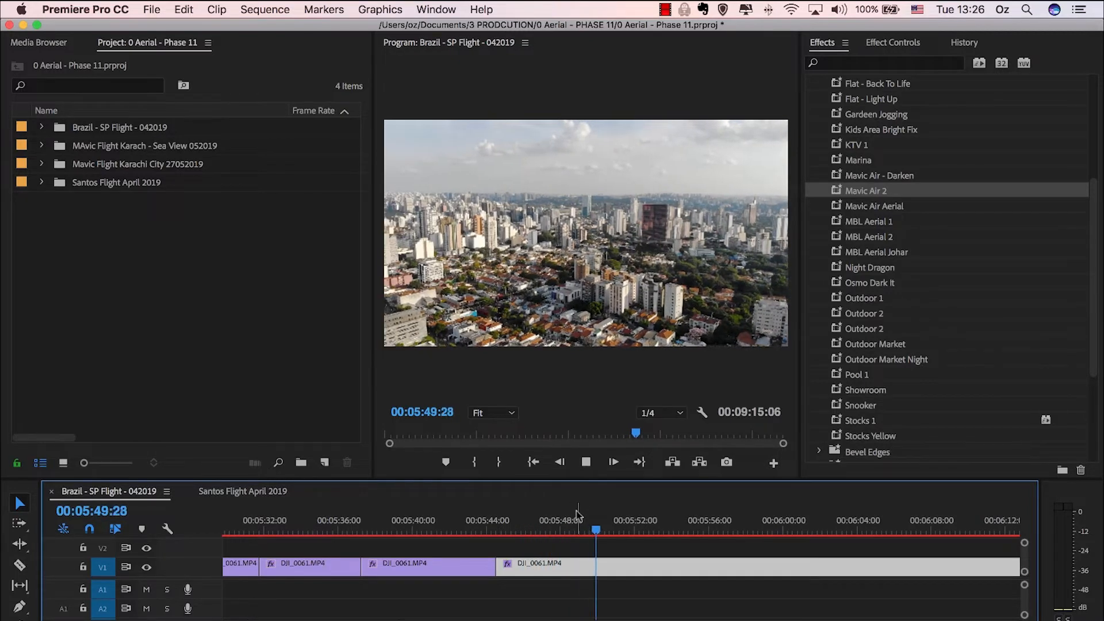
key(space)
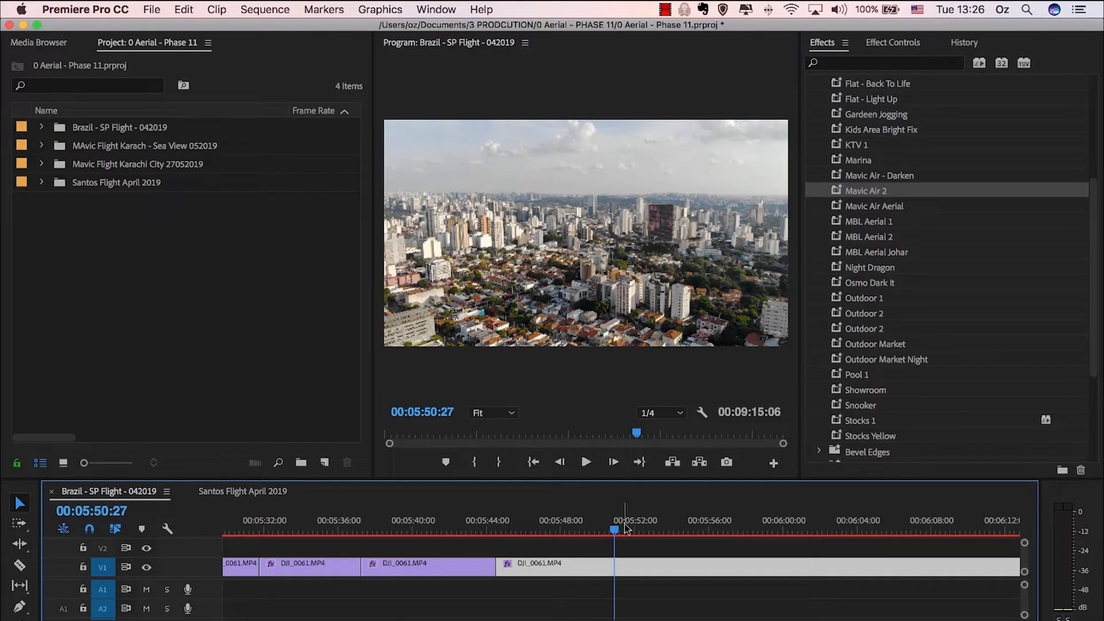
drag(587, 523, 655, 528)
key(Up)
key(space)
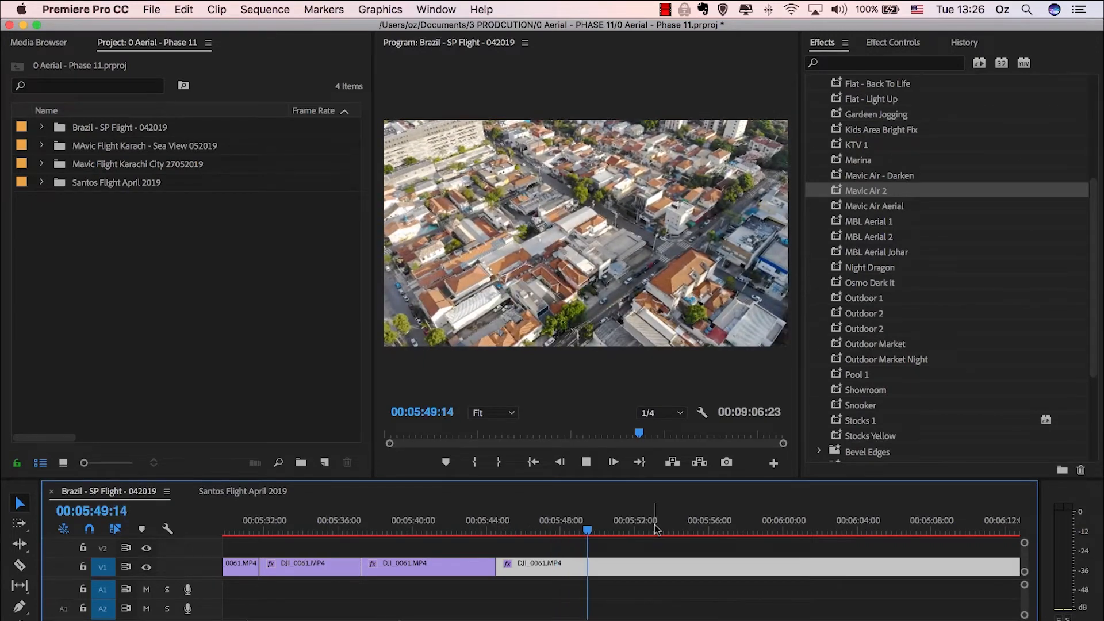
- Ripple trim about 10 more seconds off the start of the segment after 00:05:44:16
key(space)
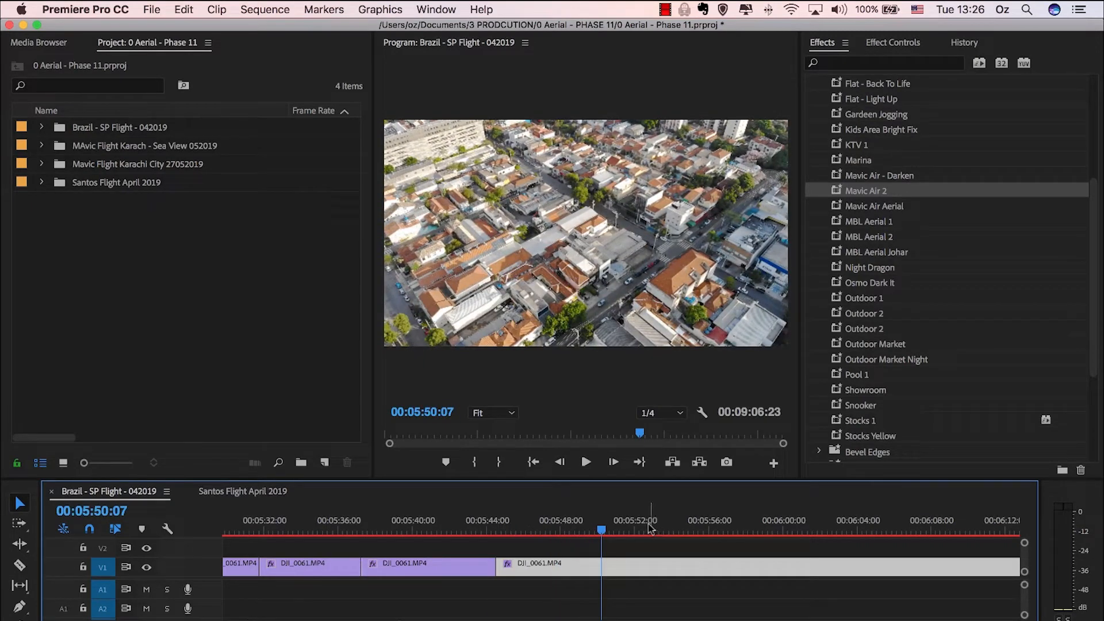
key(space)
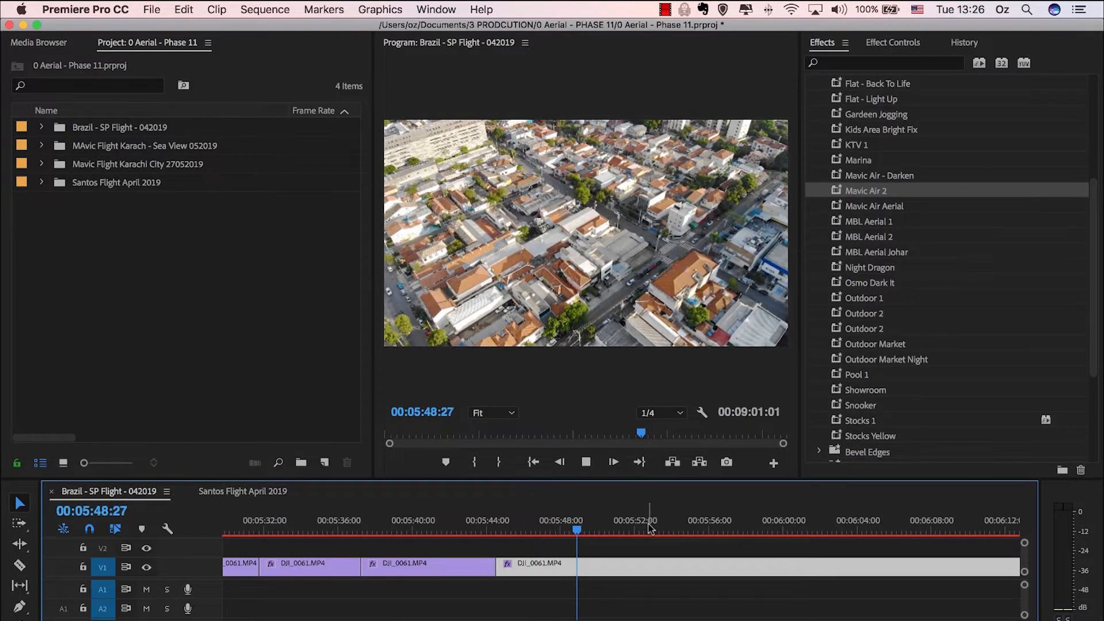
key(space)
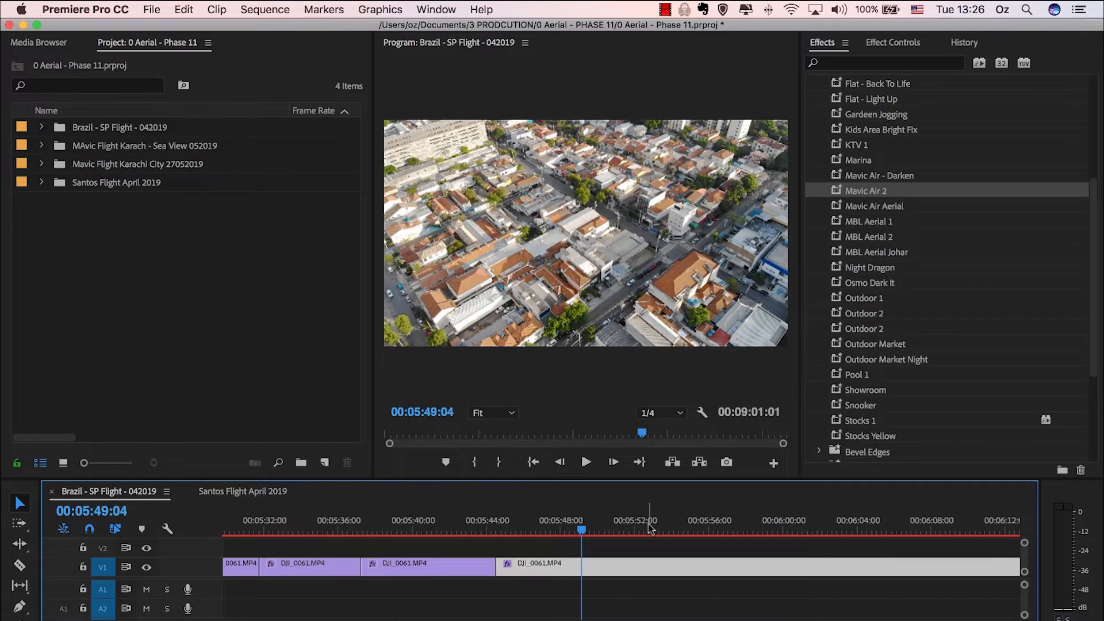
key(Up)
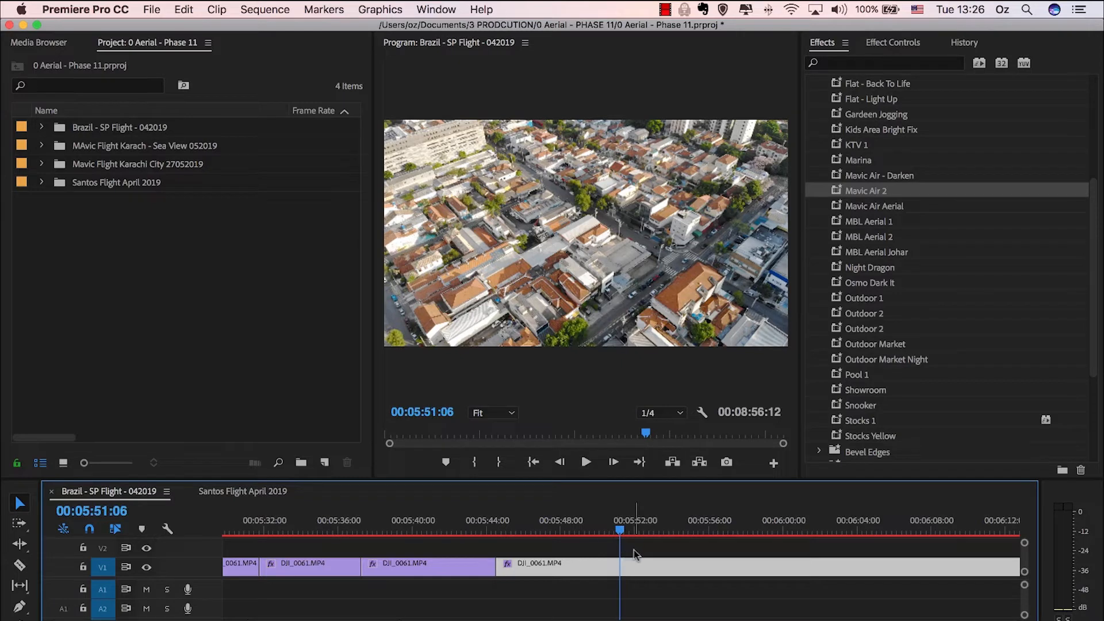
- Review the trimmed segment and split DJI_0061.MP4 at 00:05:52:24
key(space)
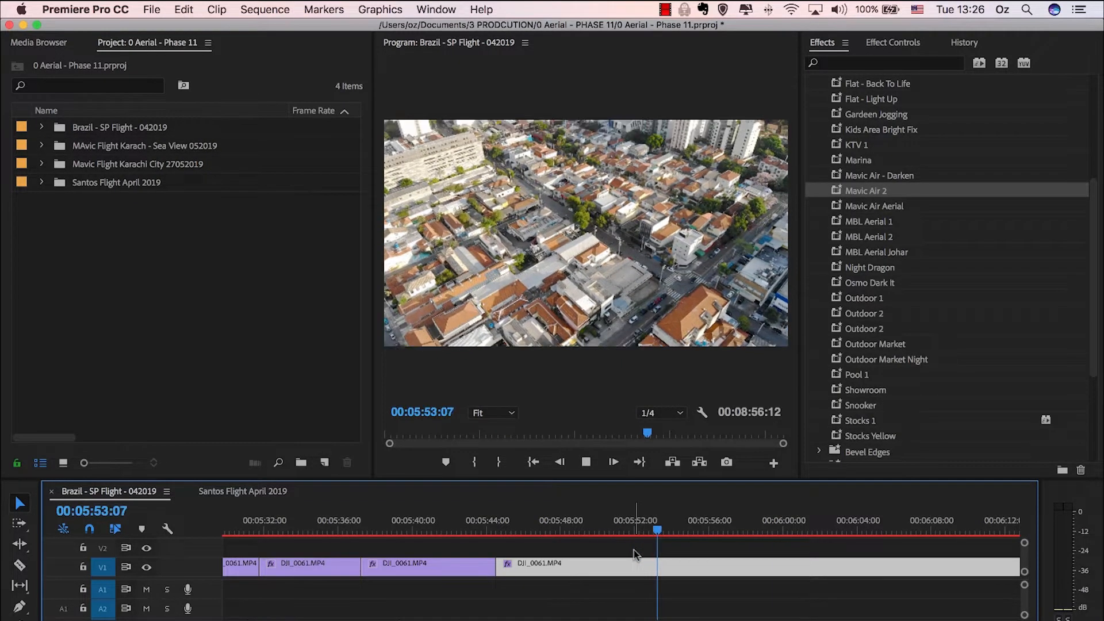
click(651, 519)
key(super+k)
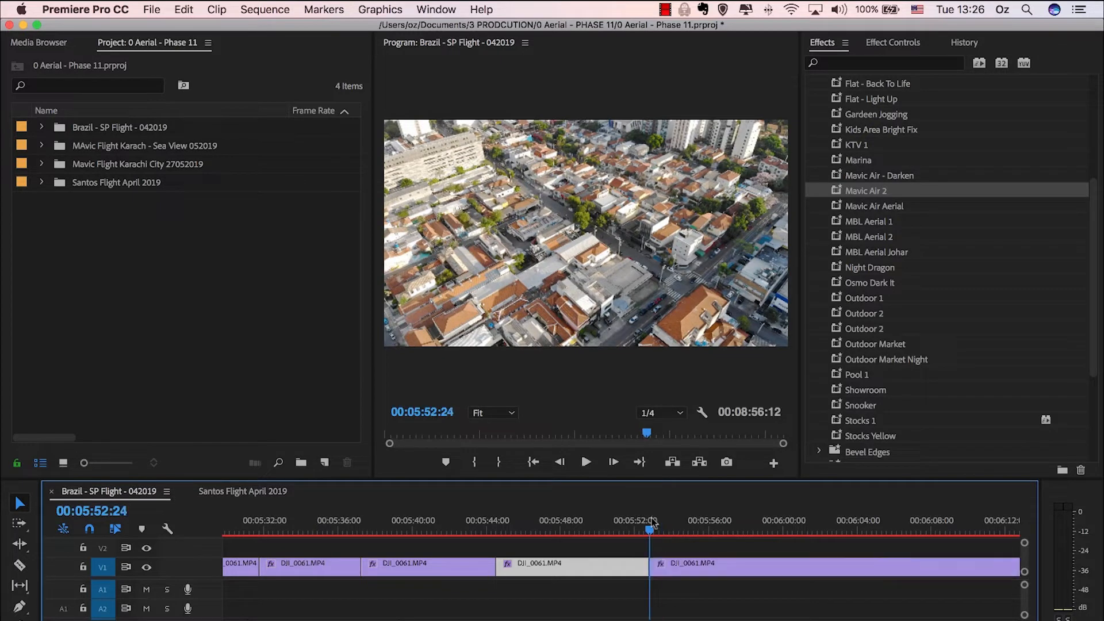
- Review the footage after 00:05:52:24 and split DJI_0061.MP4 at 00:06:05:05
key(space)
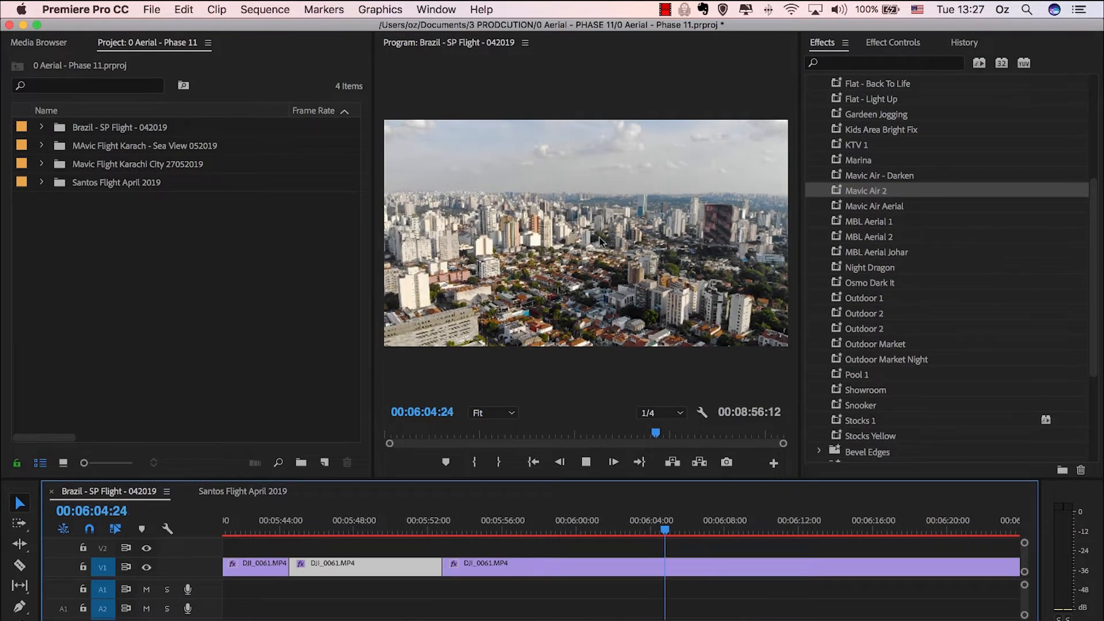
key(space)
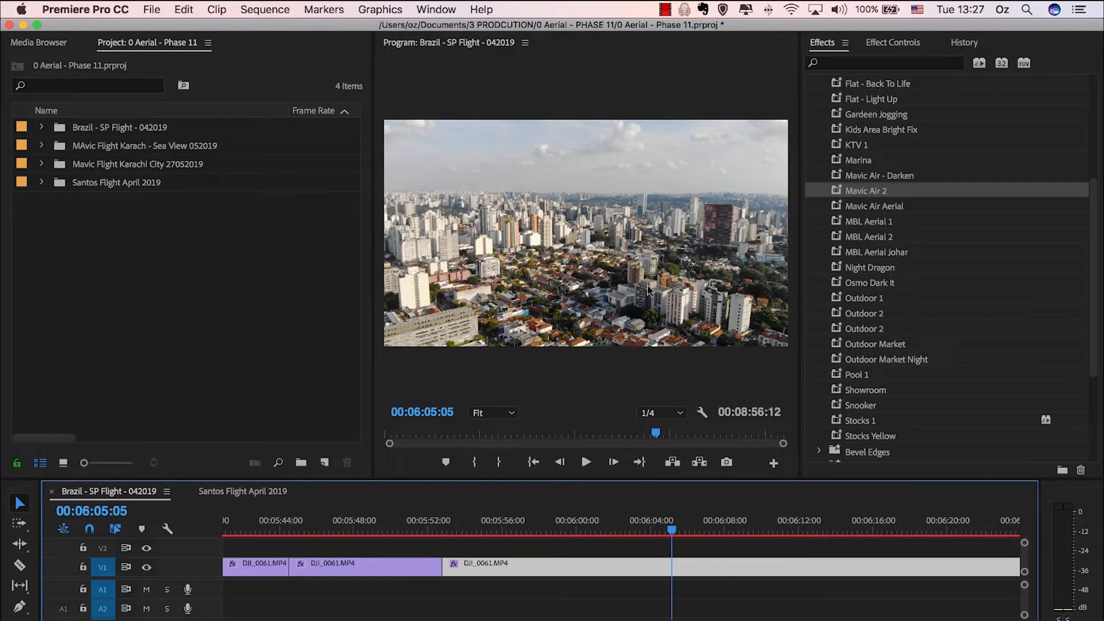
key(cmd+k)
- Review the footage around 00:06:05:05 and ripple trim about 7 seconds in total off the start of the segment after that cut
key(space)
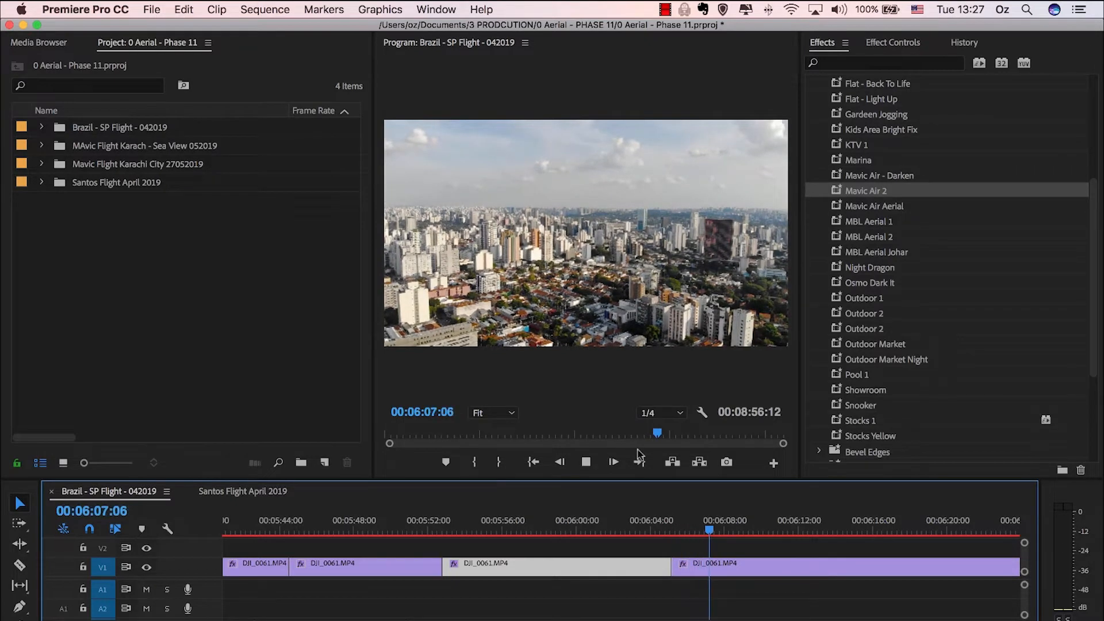
click(650, 524)
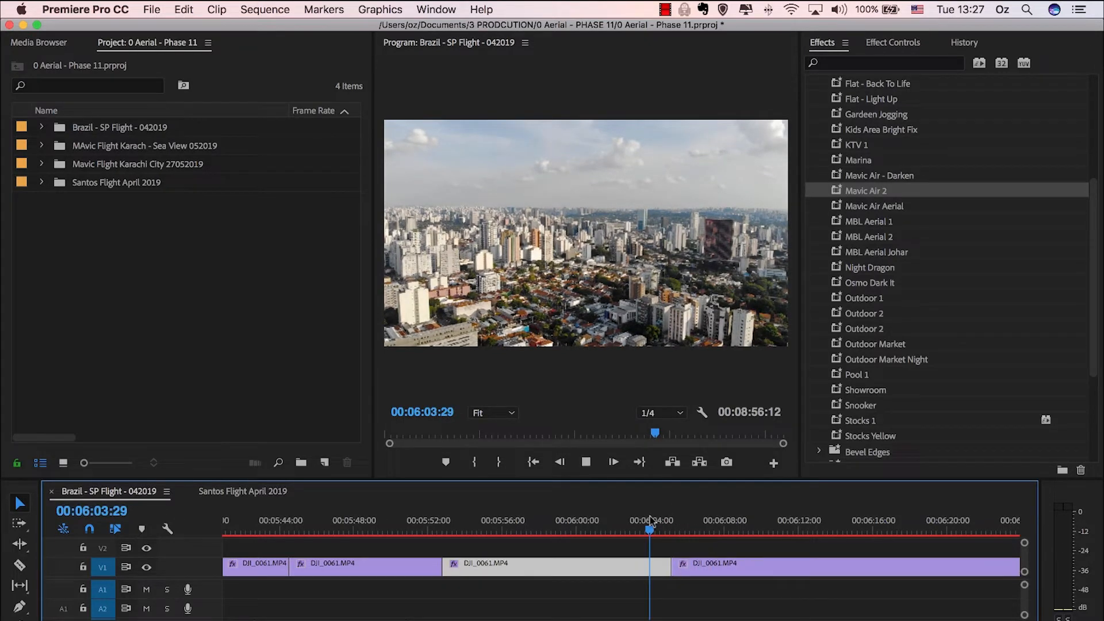
key(space)
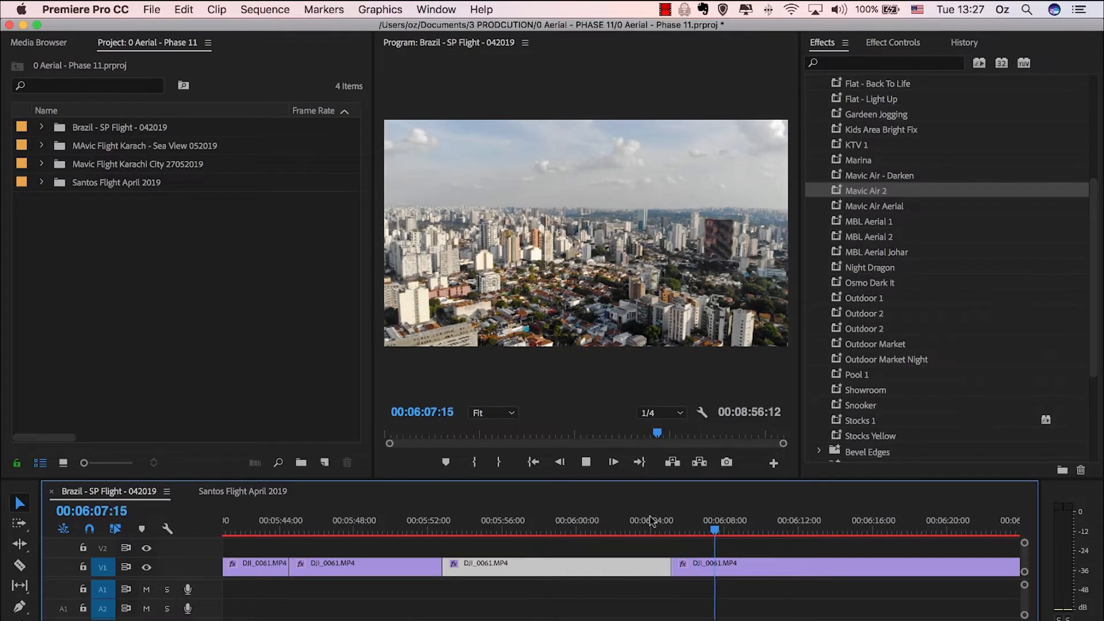
key(space)
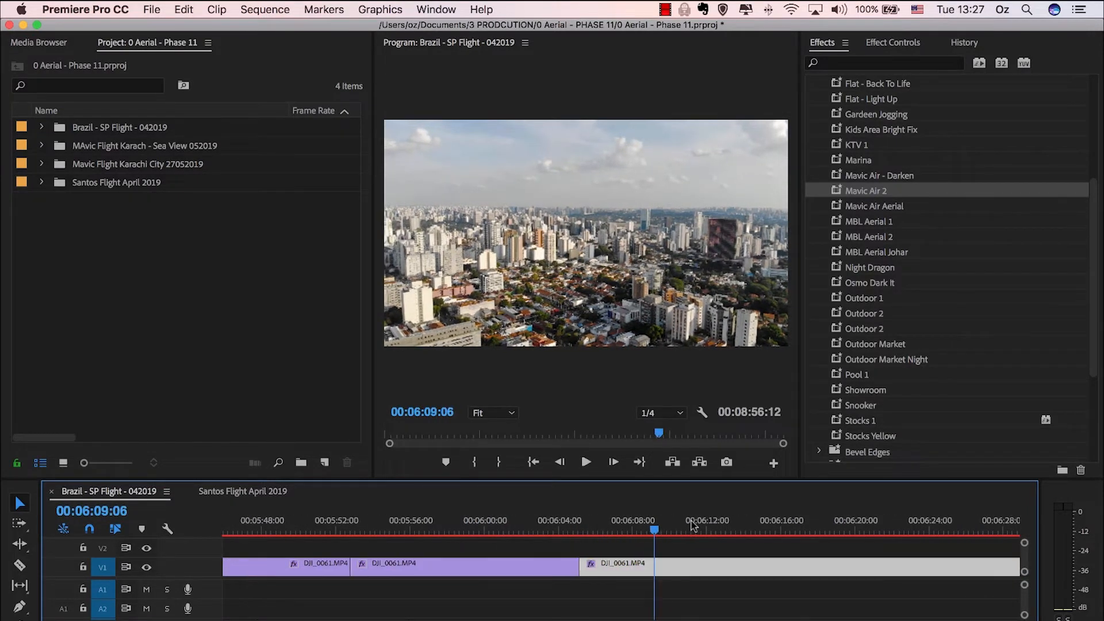
key(q)
key(space)
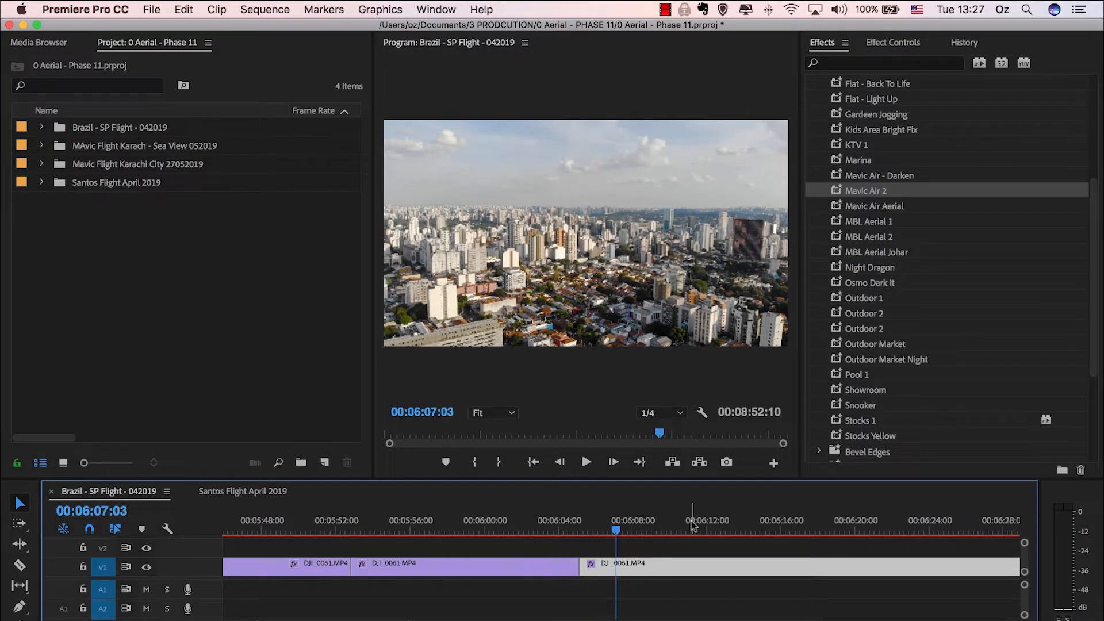
key(q)
key(space)
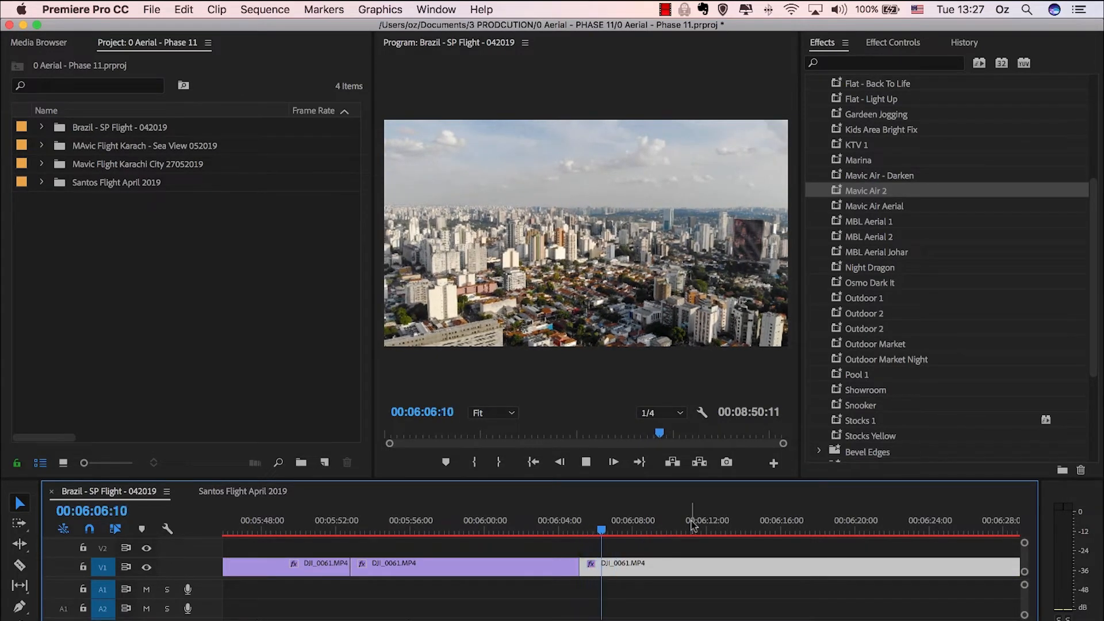
key(space)
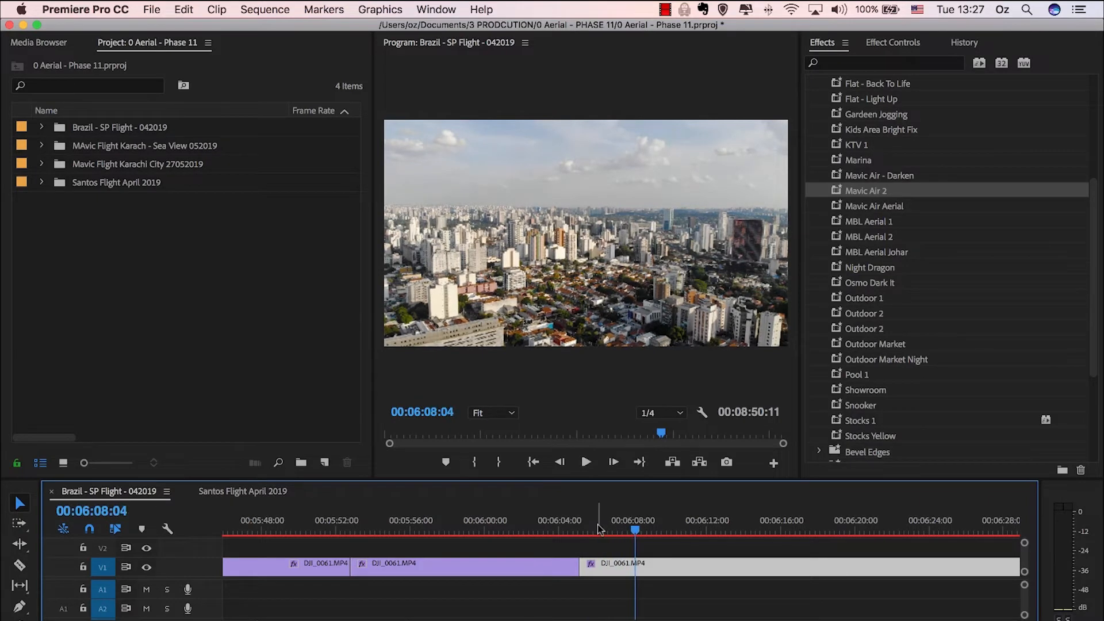
click(592, 517)
- Review the following footage and split DJI_0061.MP4 at about 00:06:17:07 and at 00:06:24:16
key(space)
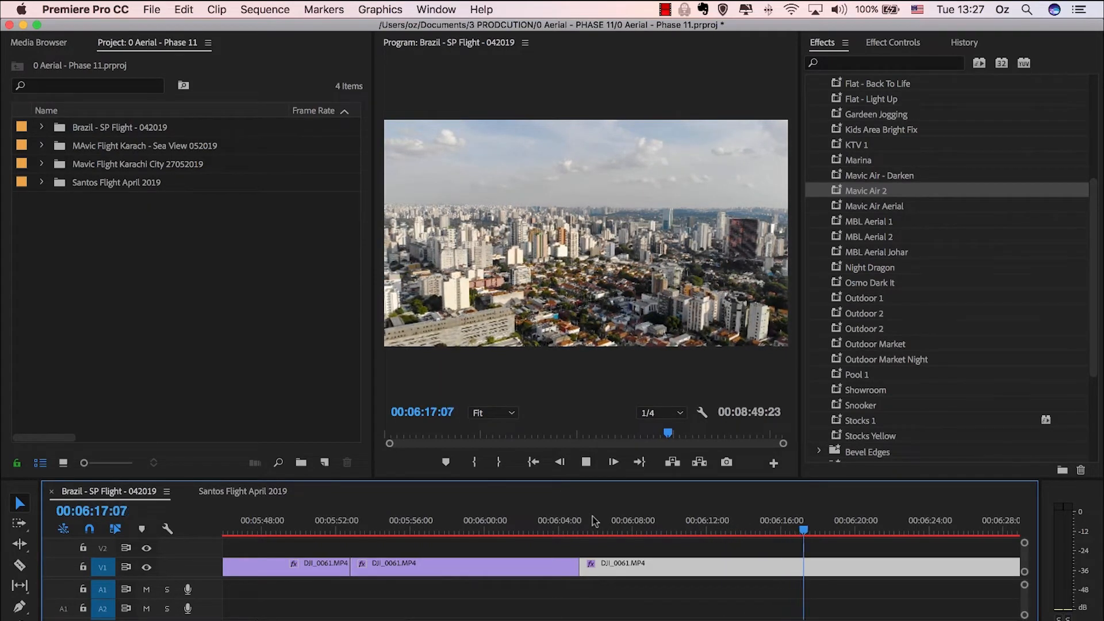
key(super+k)
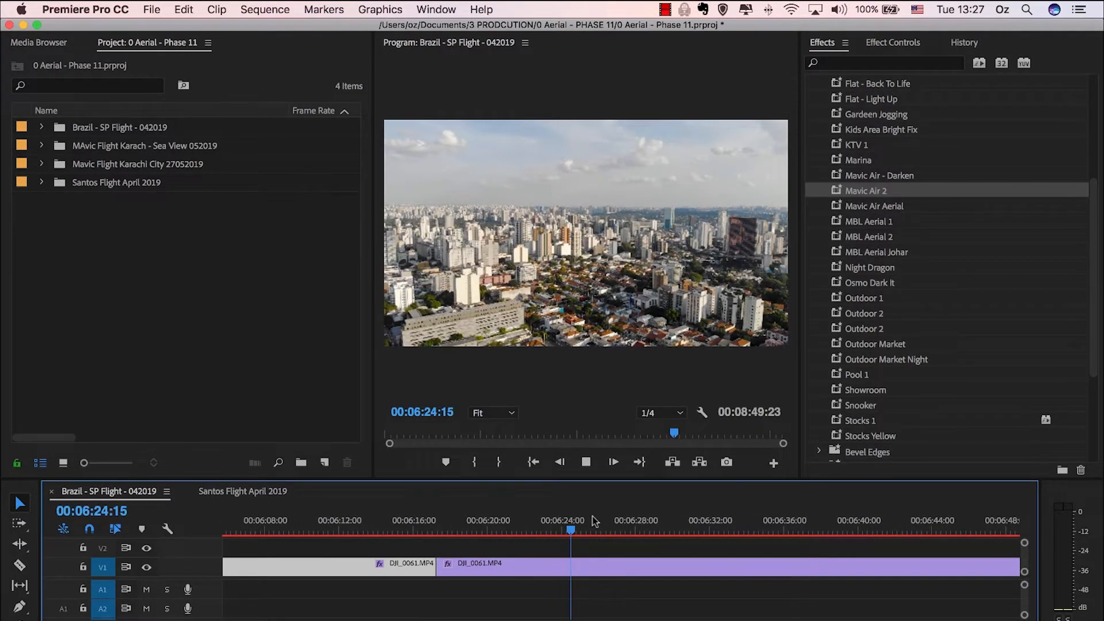
key(space)
key(super+k)
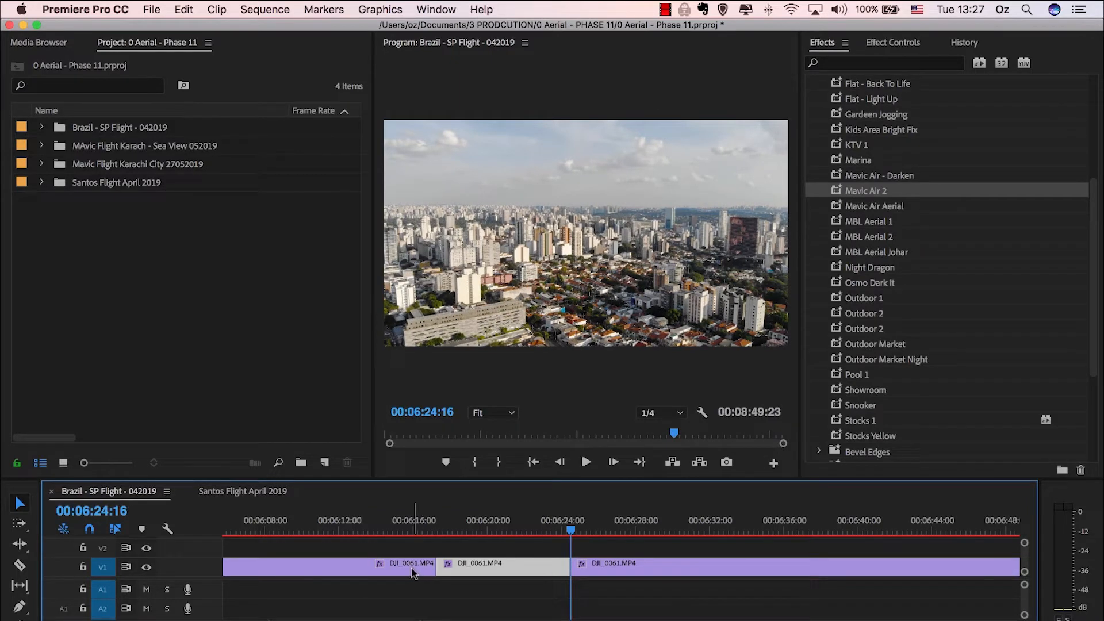
- Review the footage after 00:06:24:16 and split DJI_0061.MP4 at 00:06:32:23
key(space)
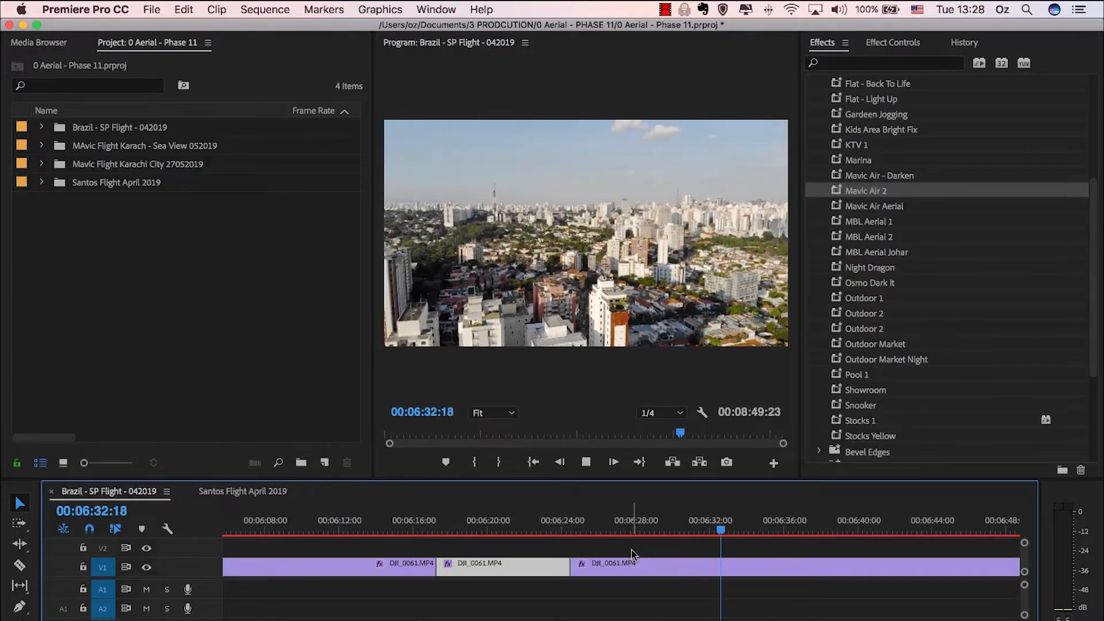
click(708, 557)
key(super+k)
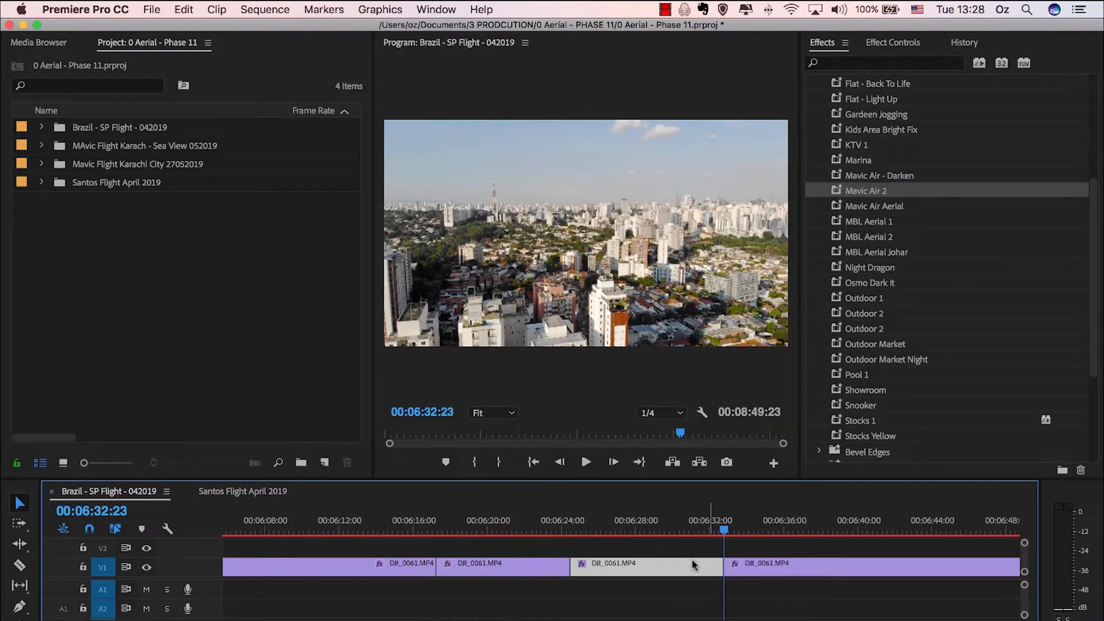
- Ripple trim about 21 frames off the start of the segment after 00:06:24:16
click(584, 521)
key(q)
key(space)
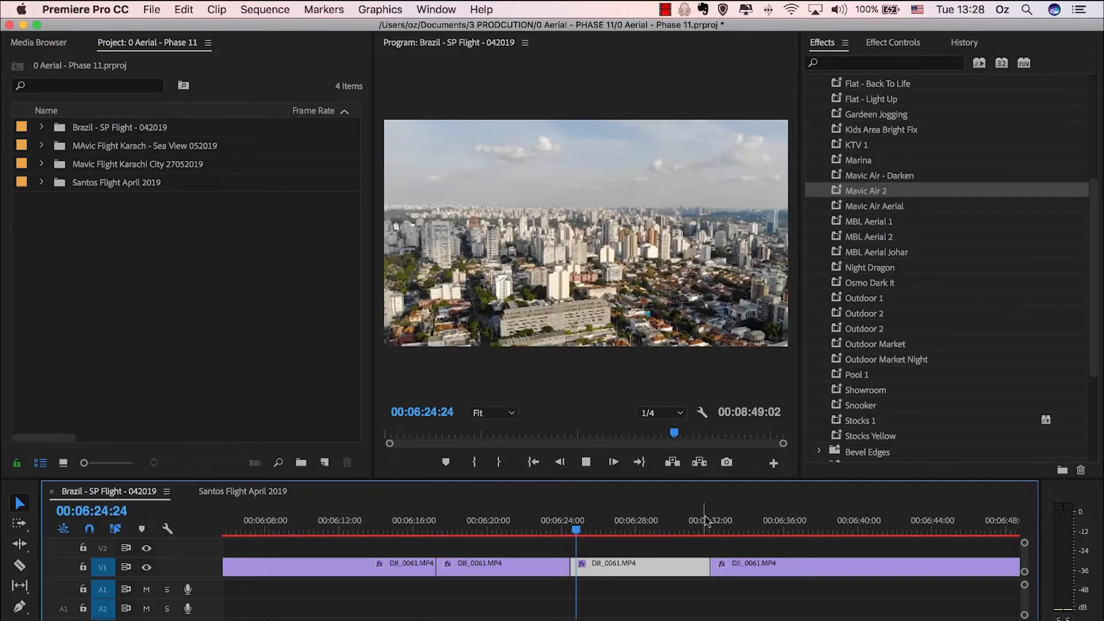
- Review the footage from about 00:06:32 and split DJI_0061.MP4 at 00:06:39:10
click(718, 521)
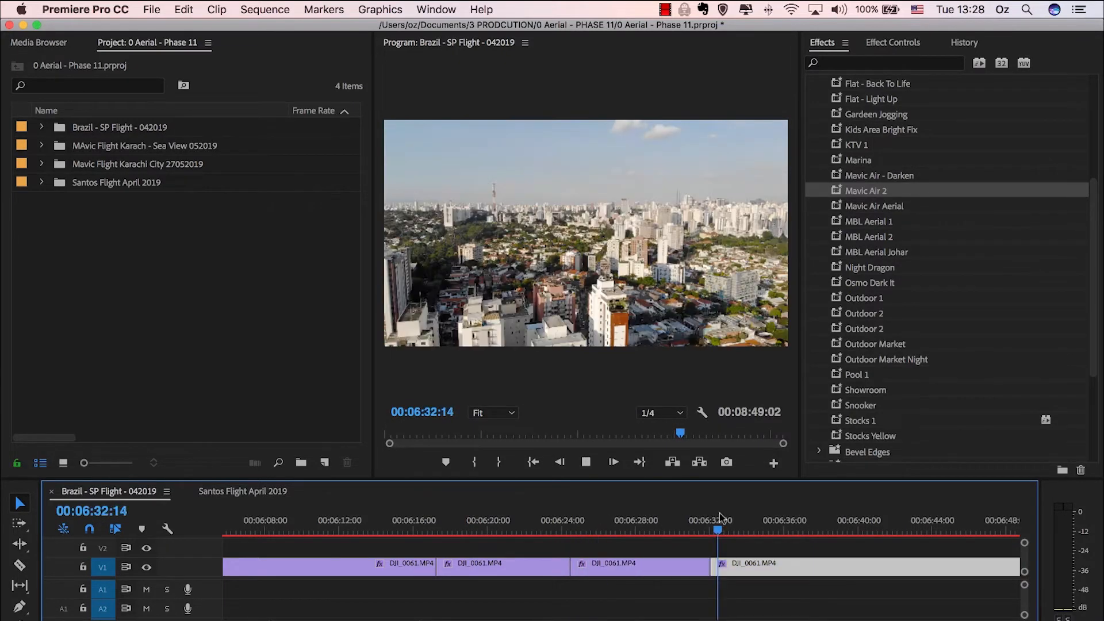
scroll(719, 518, right, 5)
key(space)
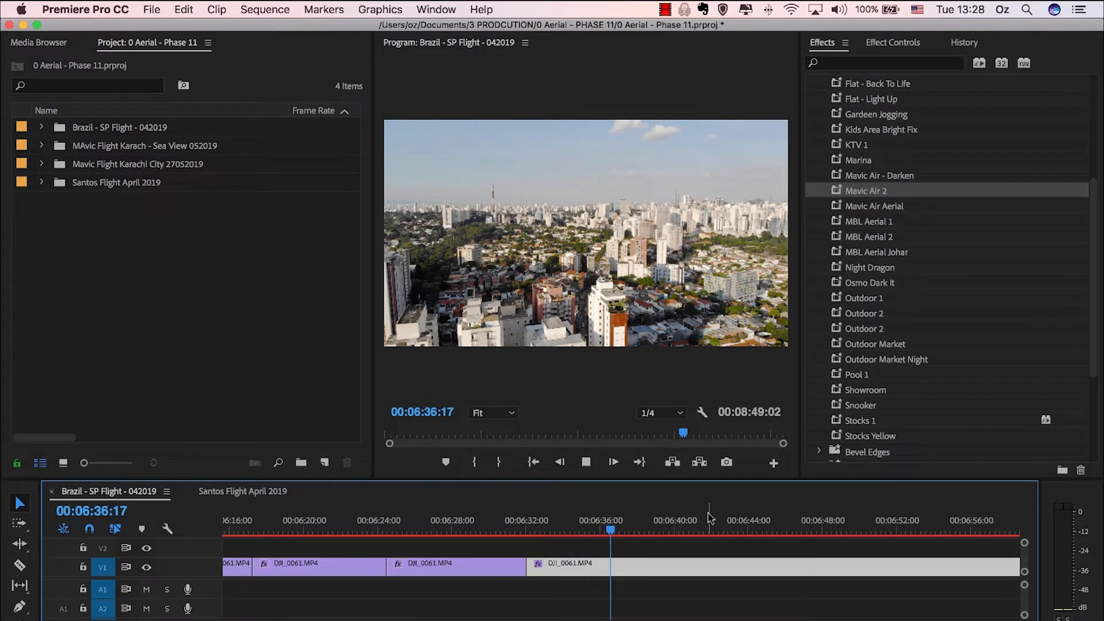
click(663, 524)
key(super+k)
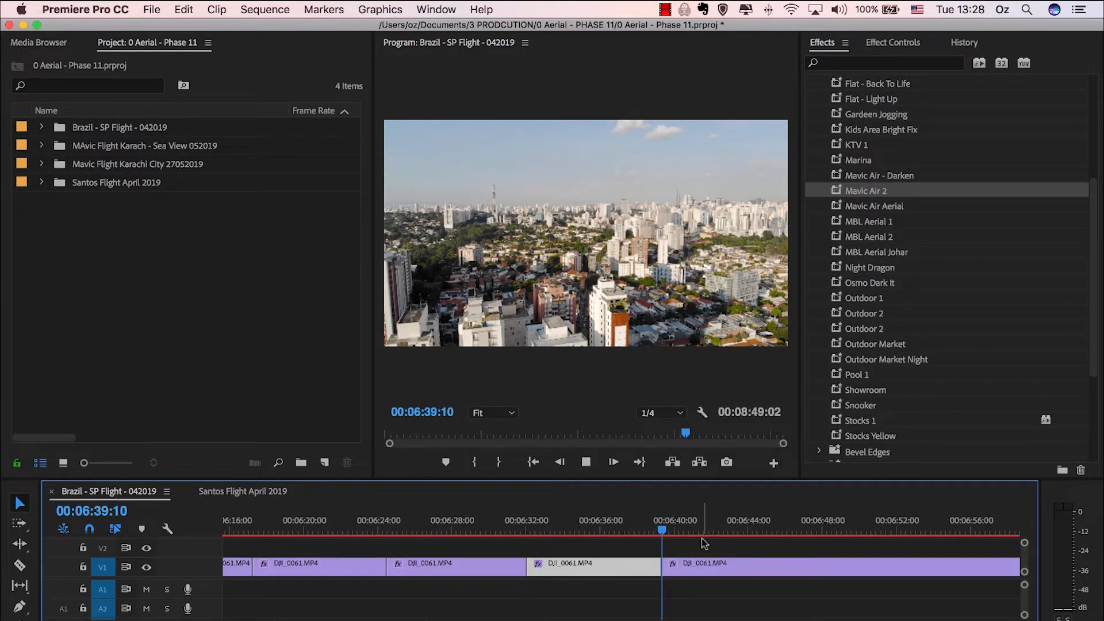
- Review the segment after the 00:06:39:10 cut and ripple trim about 5.5 seconds in total off its start
key(space)
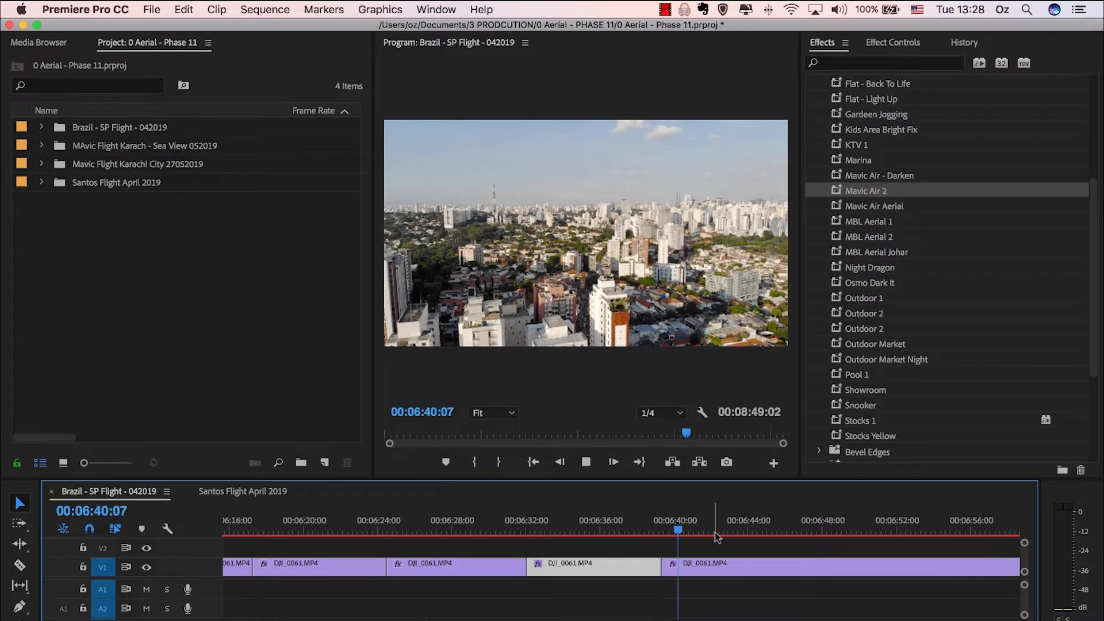
key(space)
key(q)
key(space)
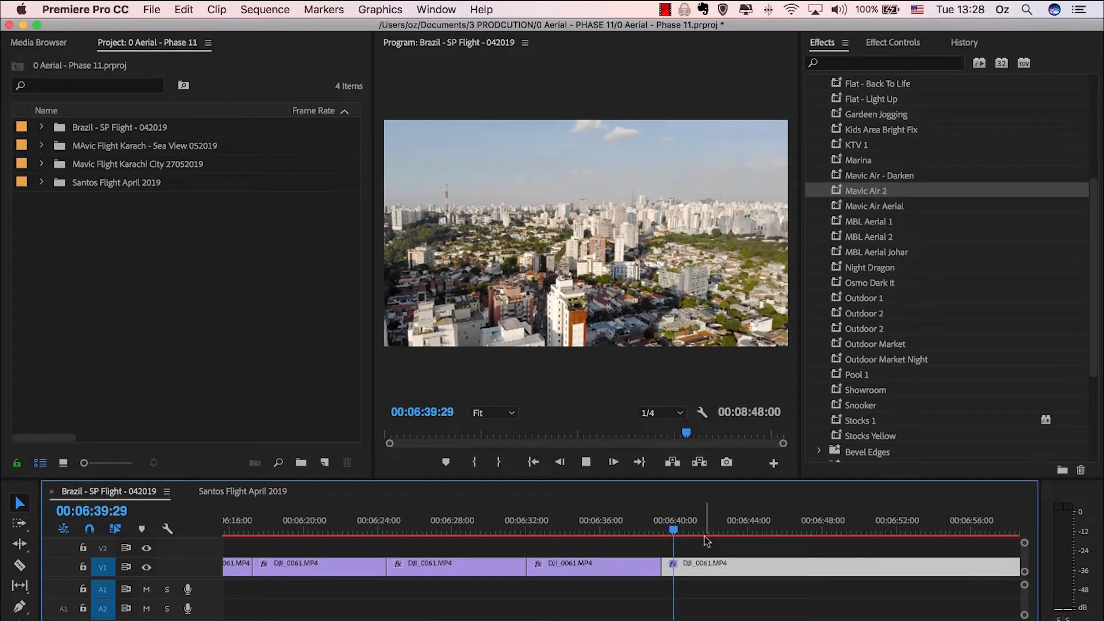
key(space)
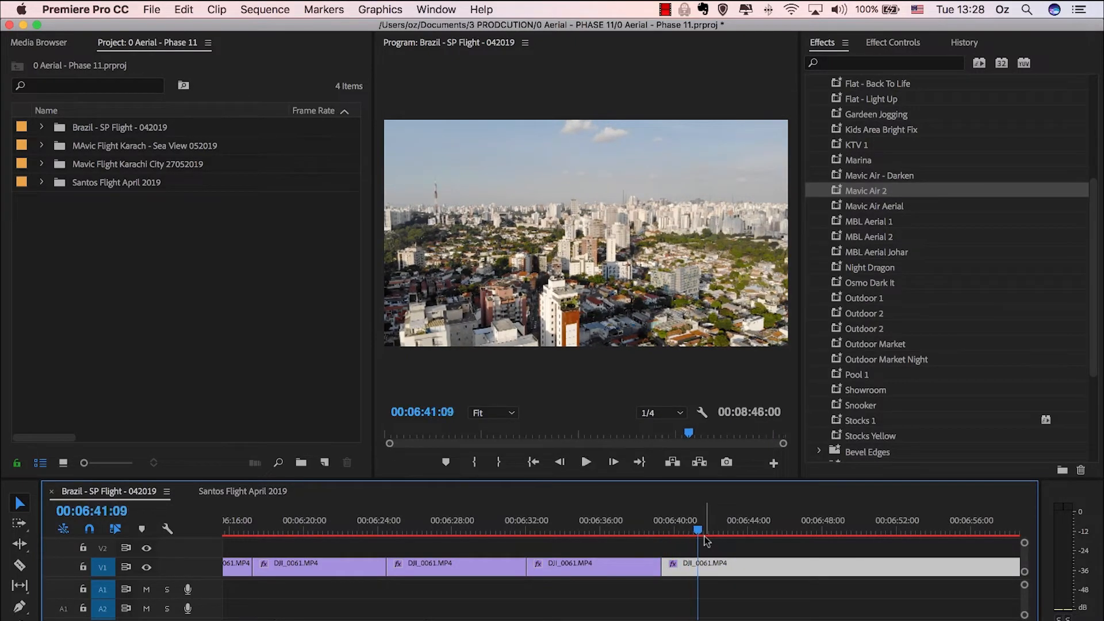
key(Up)
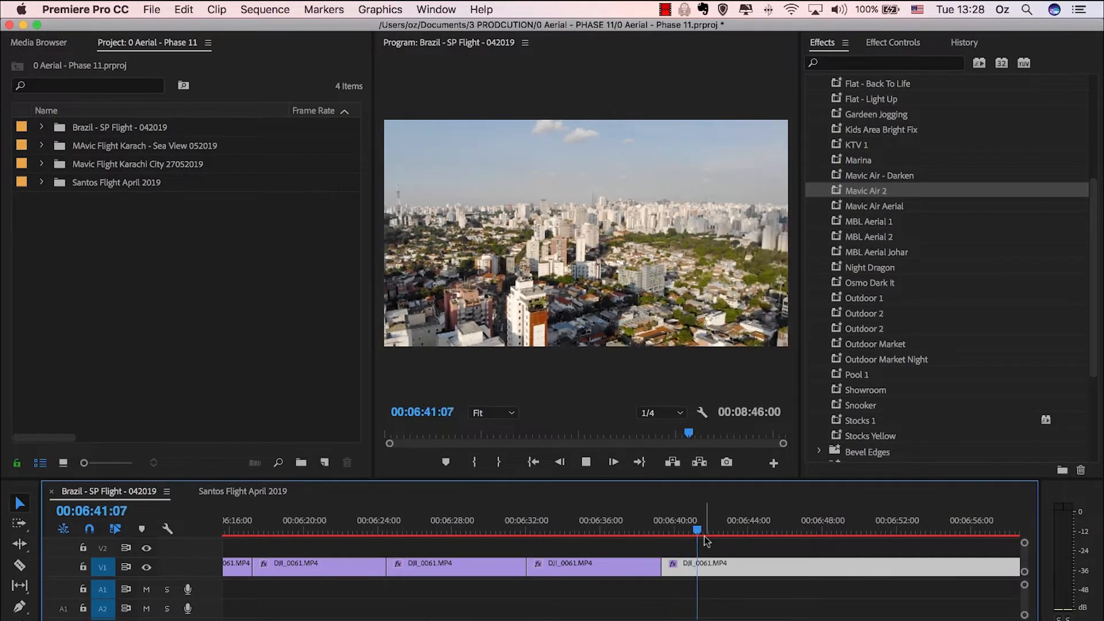
key(Up)
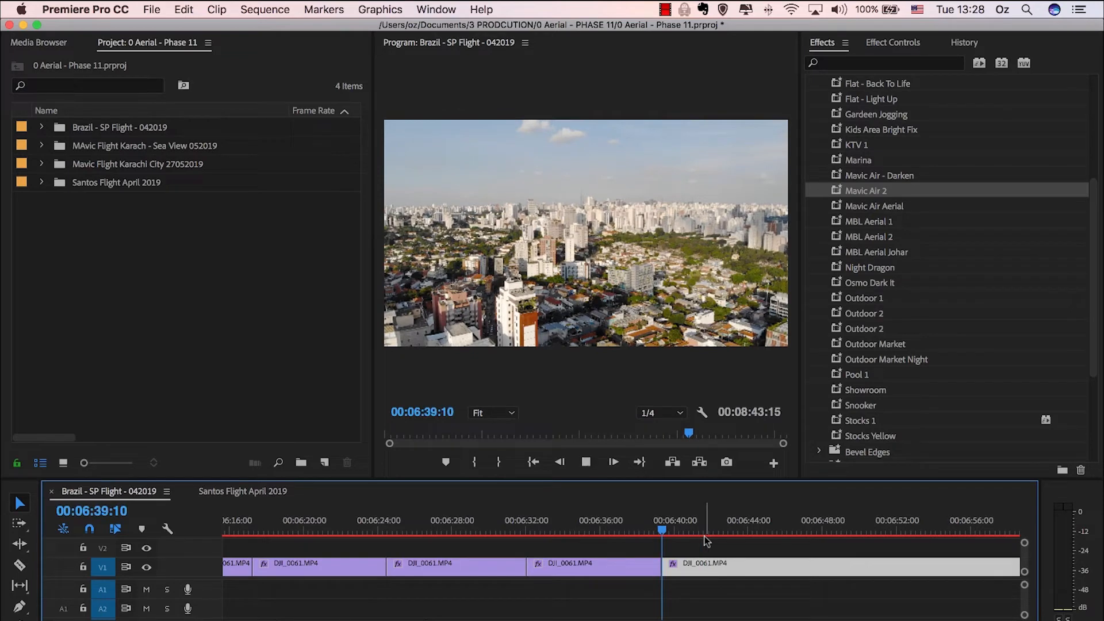
- Keep reviewing the segment after 00:06:39:10 and ripple trim about 9 more seconds in total off its start
scroll(706, 541, right, 3)
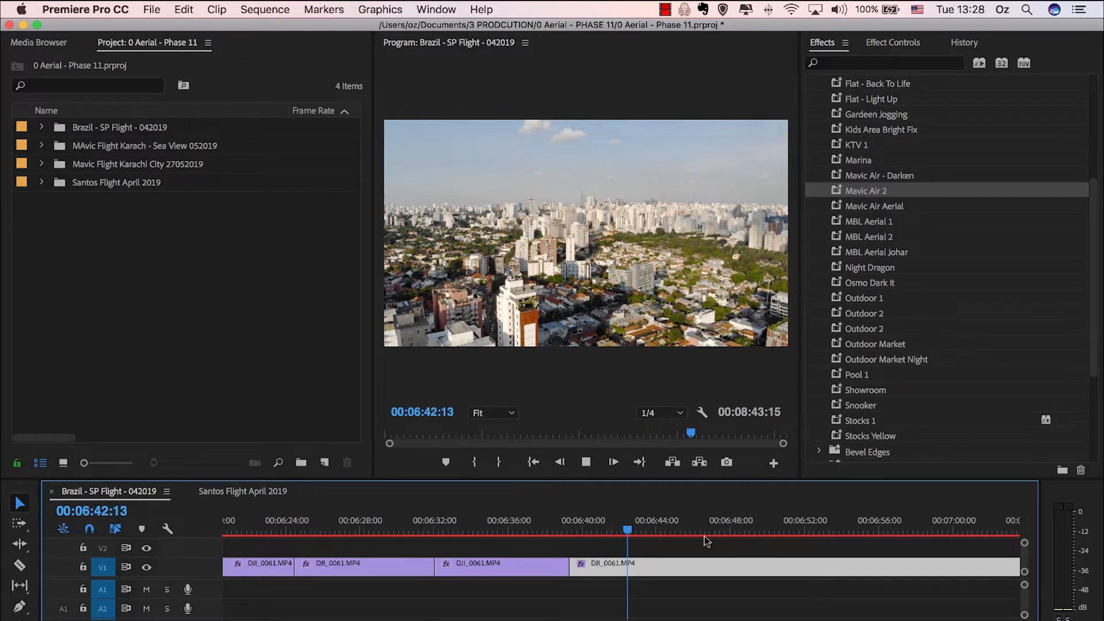
click(593, 521)
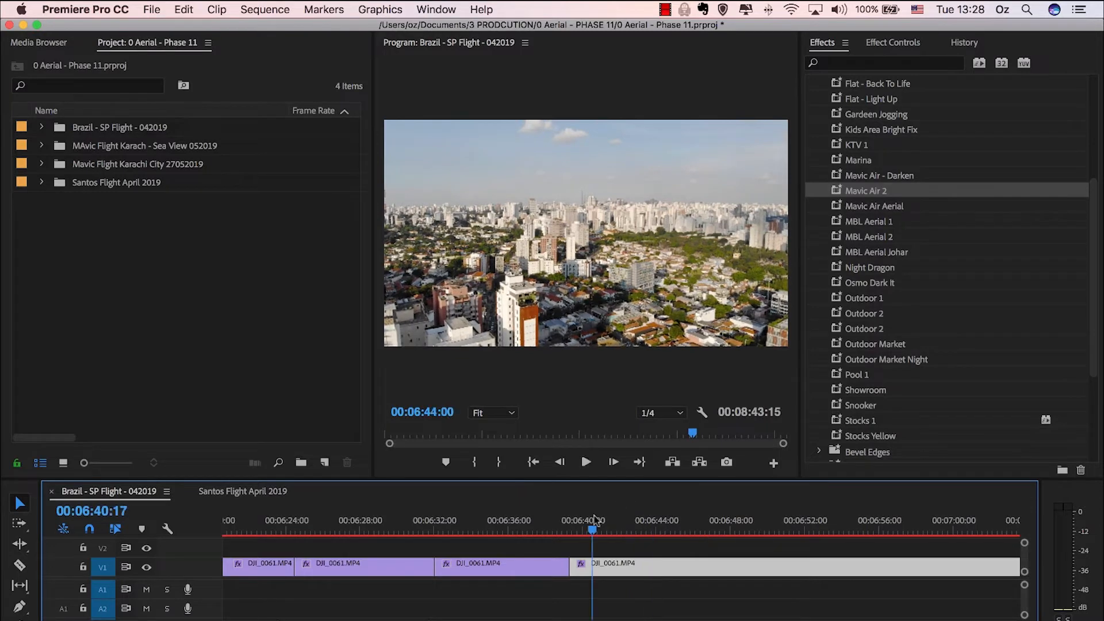
key(q)
key(space)
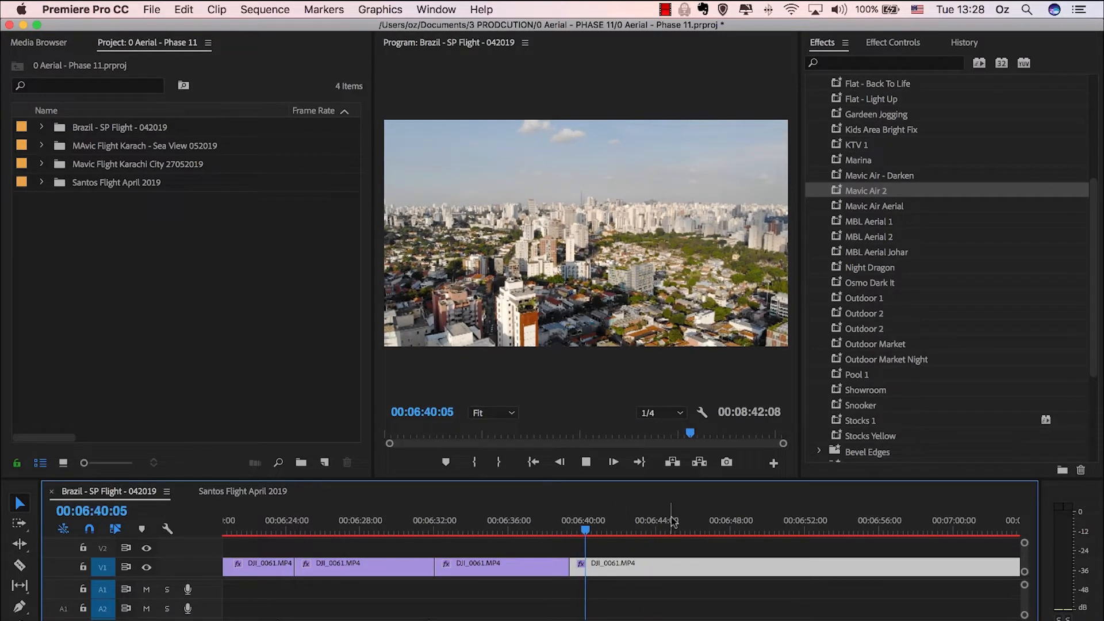
key(q)
key(space)
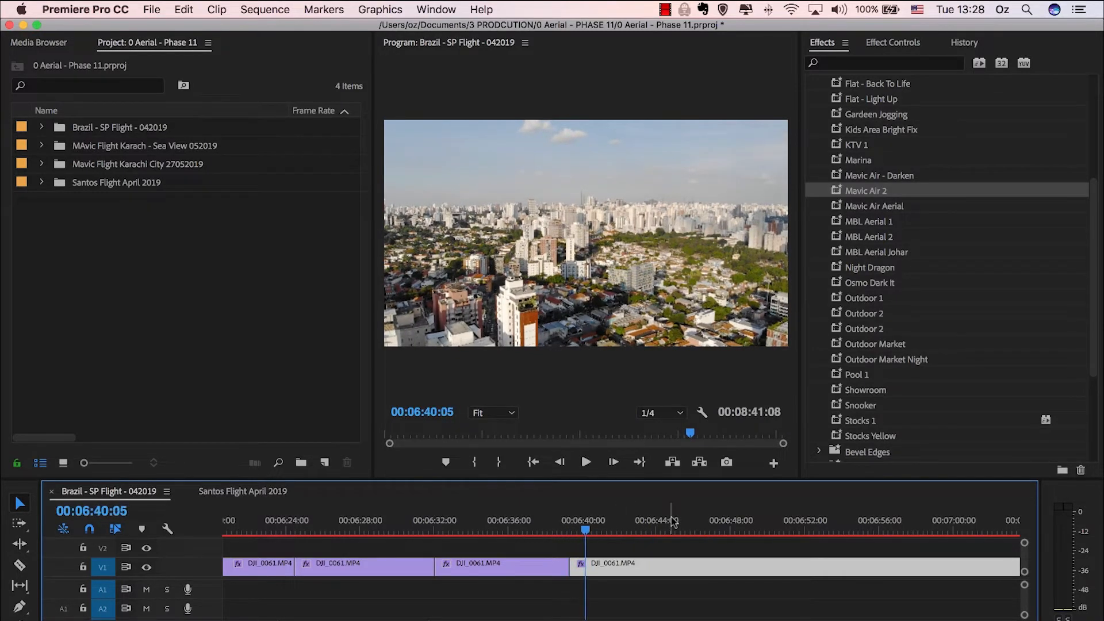
key(q)
key(space)
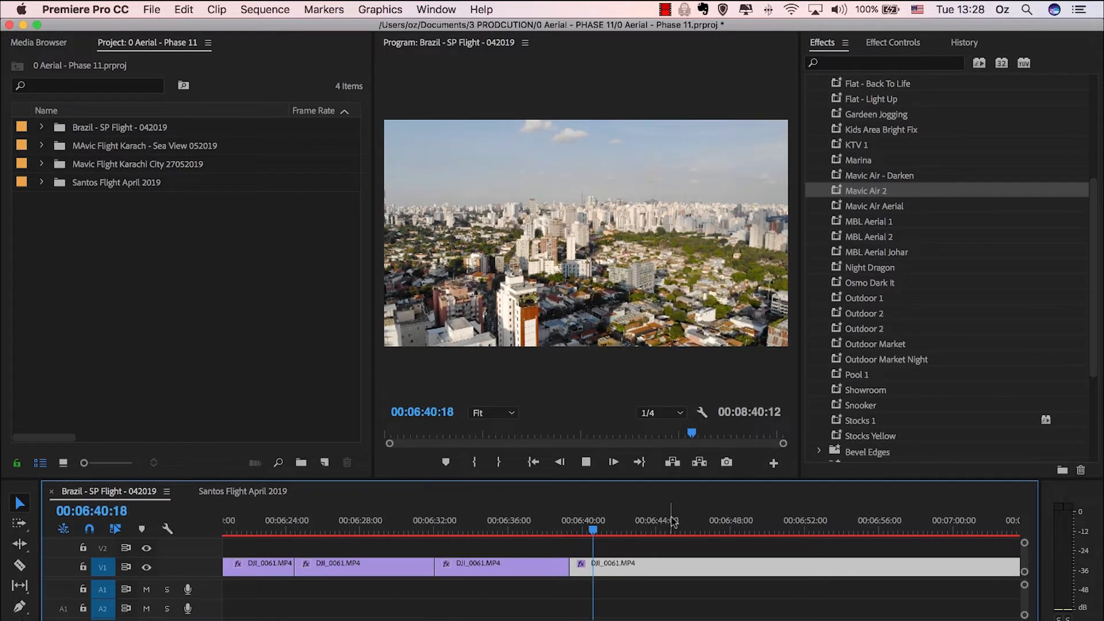
key(q)
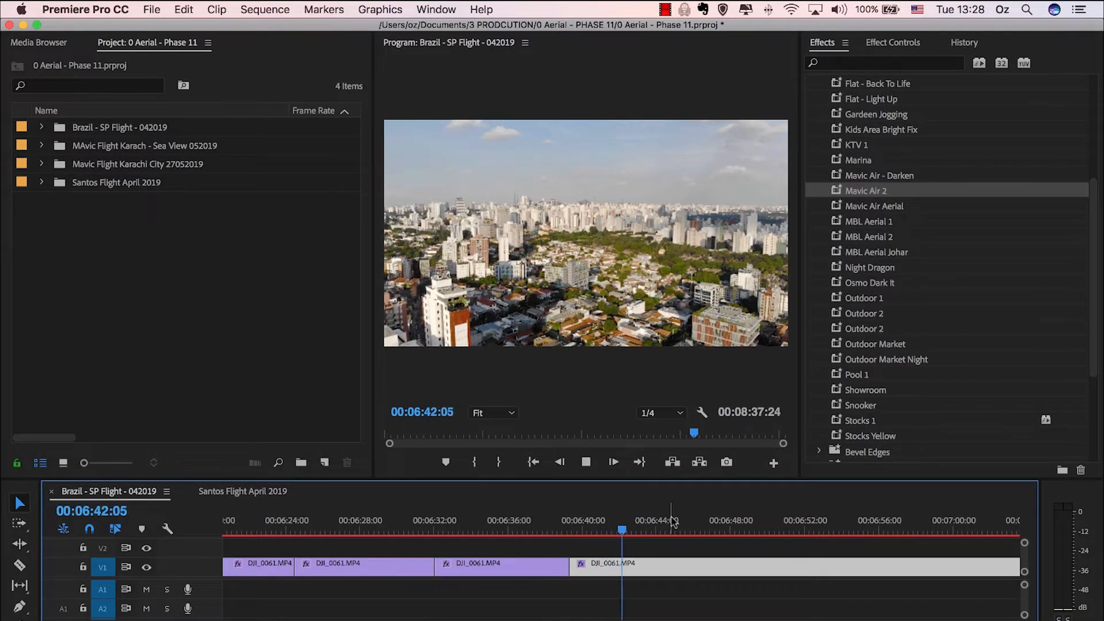
key(space)
key(q)
- Split DJI_0061.MP4 at 00:06:48:14 and ripple trim about 2 seconds 20 frames off the start of the segment after that cut
key(space)
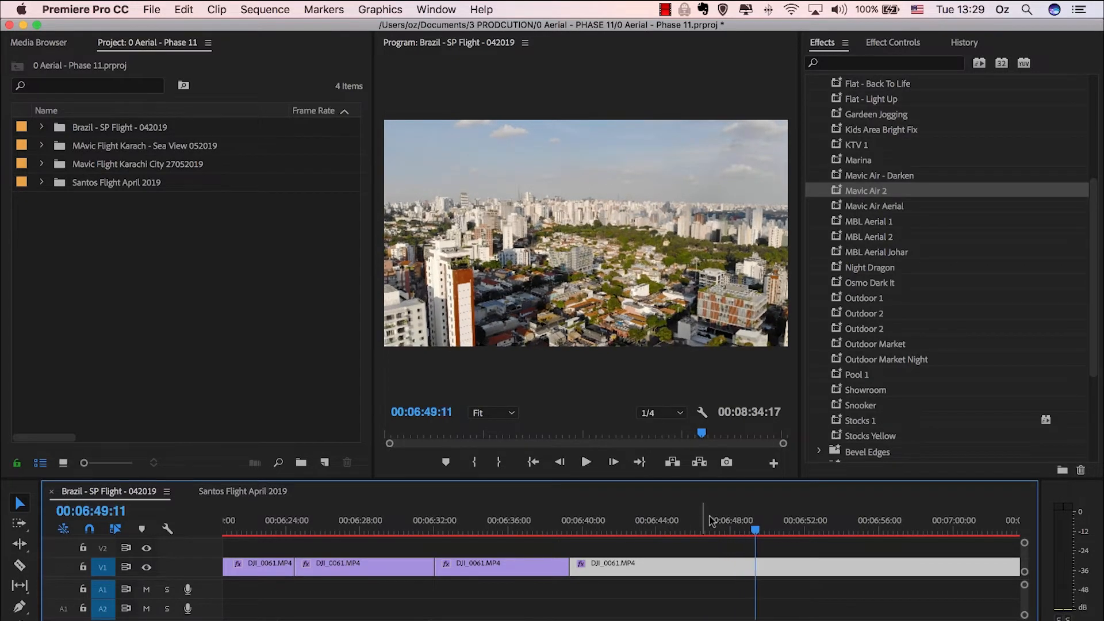
key(super+k)
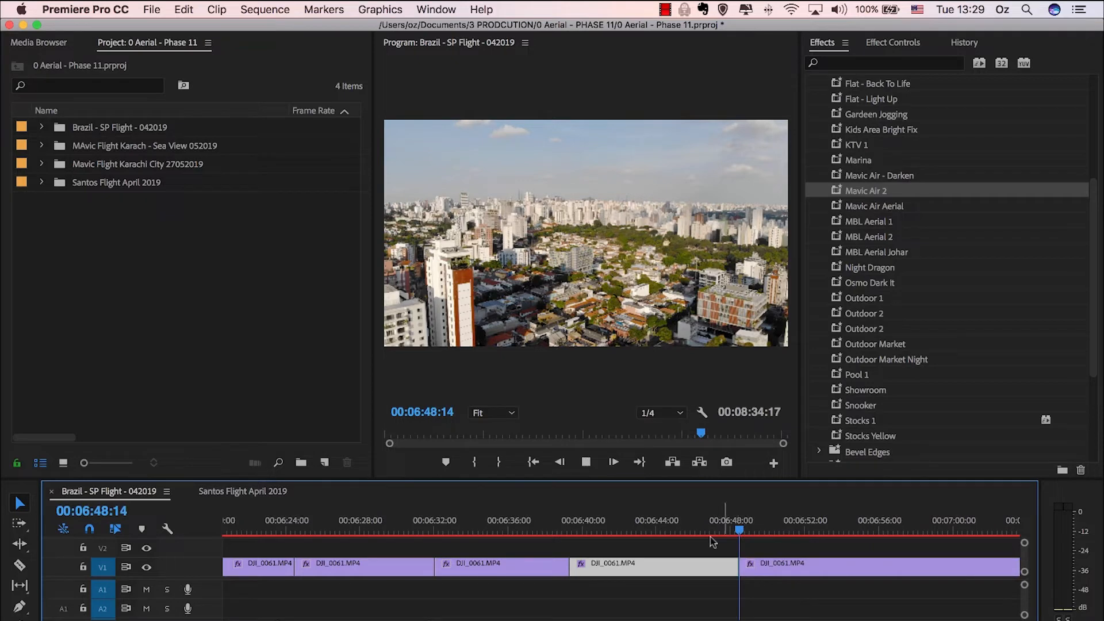
scroll(724, 550, down, 5)
key(space)
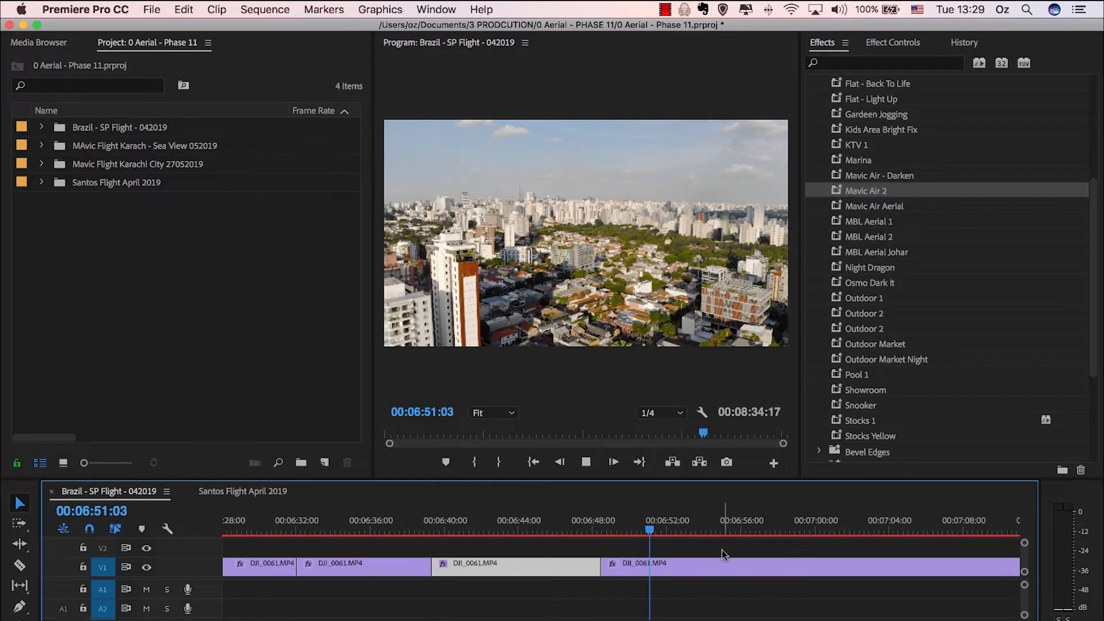
key(space)
key(q)
- Review the footage after 00:06:48:14 and split DJI_0061.MP4 at 00:06:58:28
key(space)
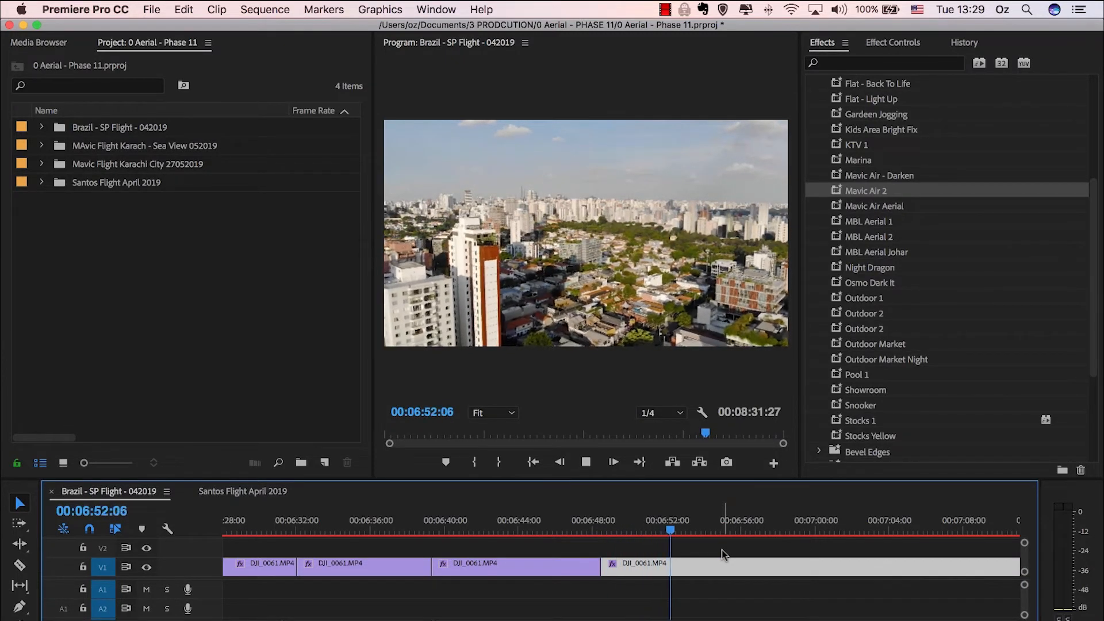
scroll(725, 555, right, 3)
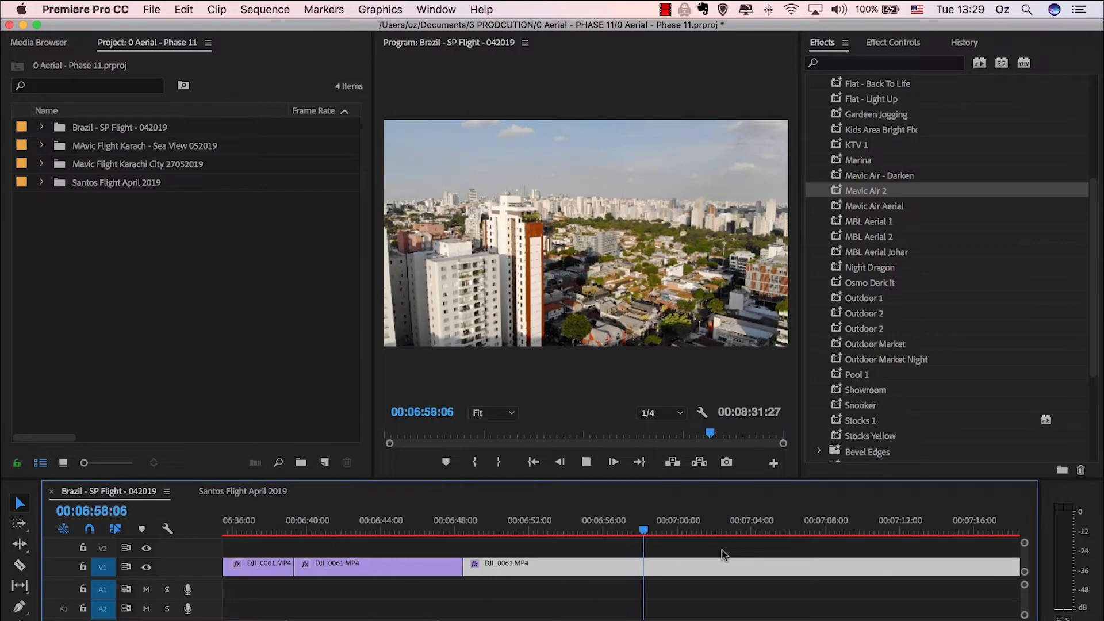
key(space)
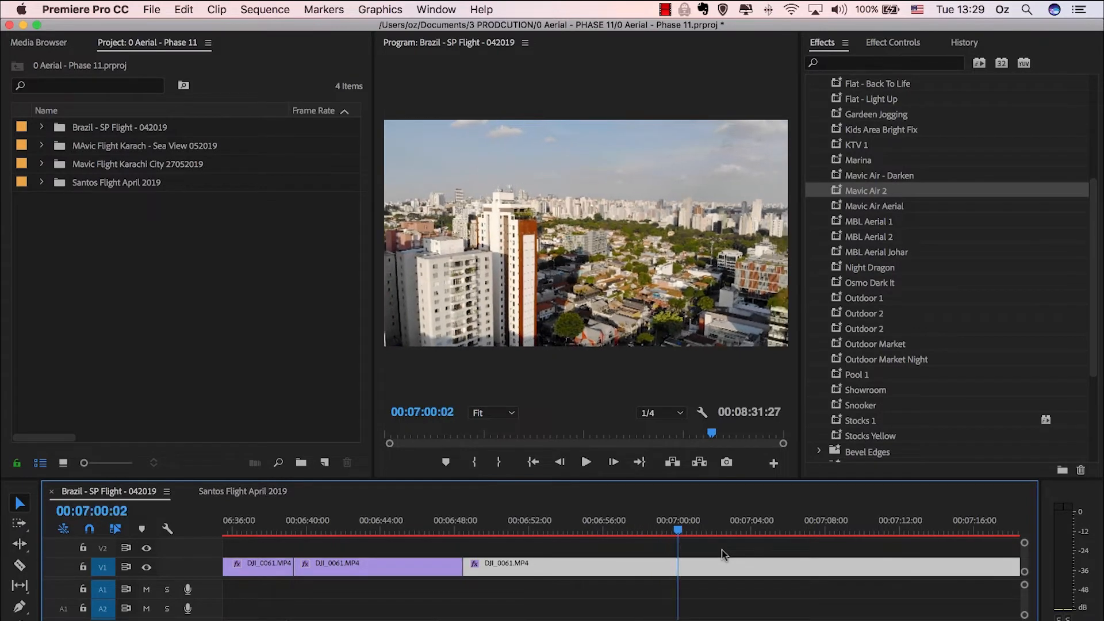
click(660, 526)
key(super+k)
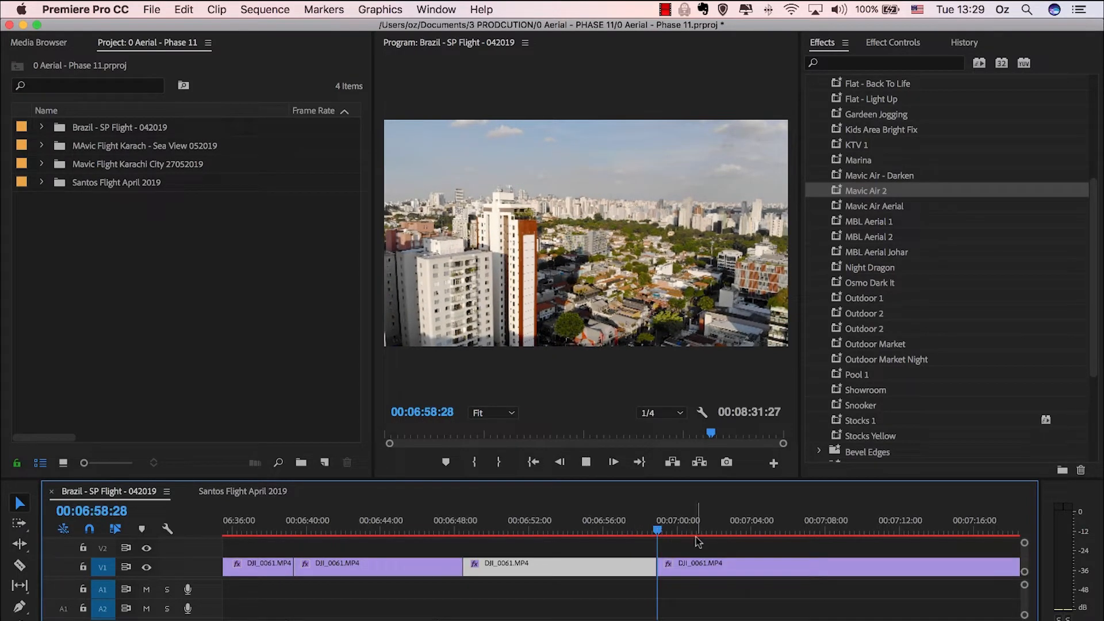
- Review the footage after the 00:06:58:28 cut and ripple trim about 12 seconds in total off the start of that segment
scroll(690, 541, down, 5)
key(space)
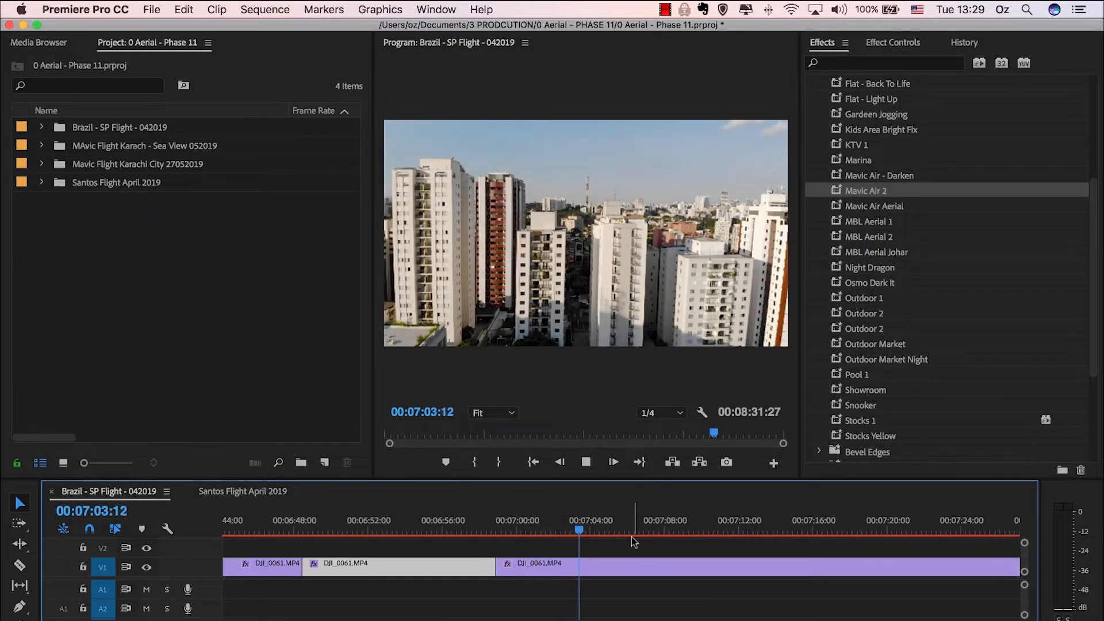
scroll(661, 543, down, 2)
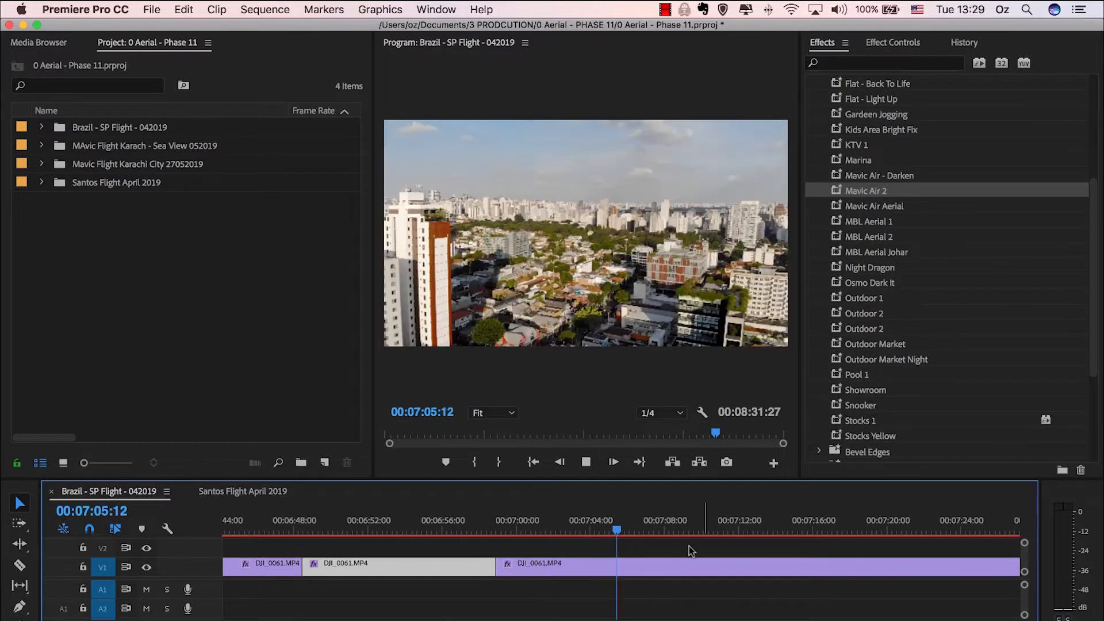
scroll(690, 551, down, 1)
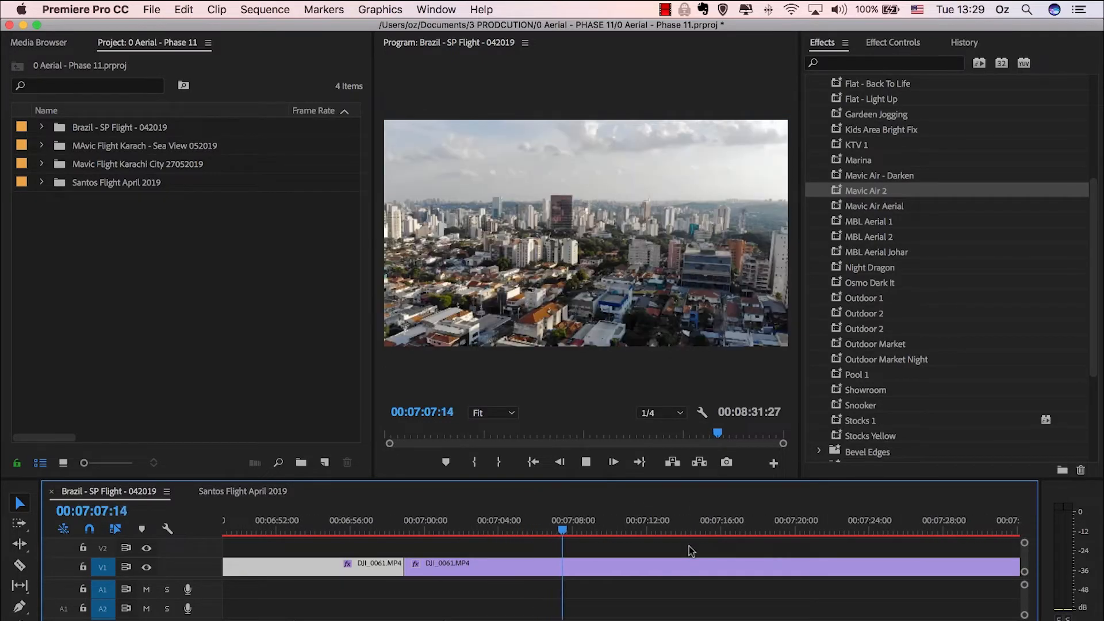
key(space)
key(q)
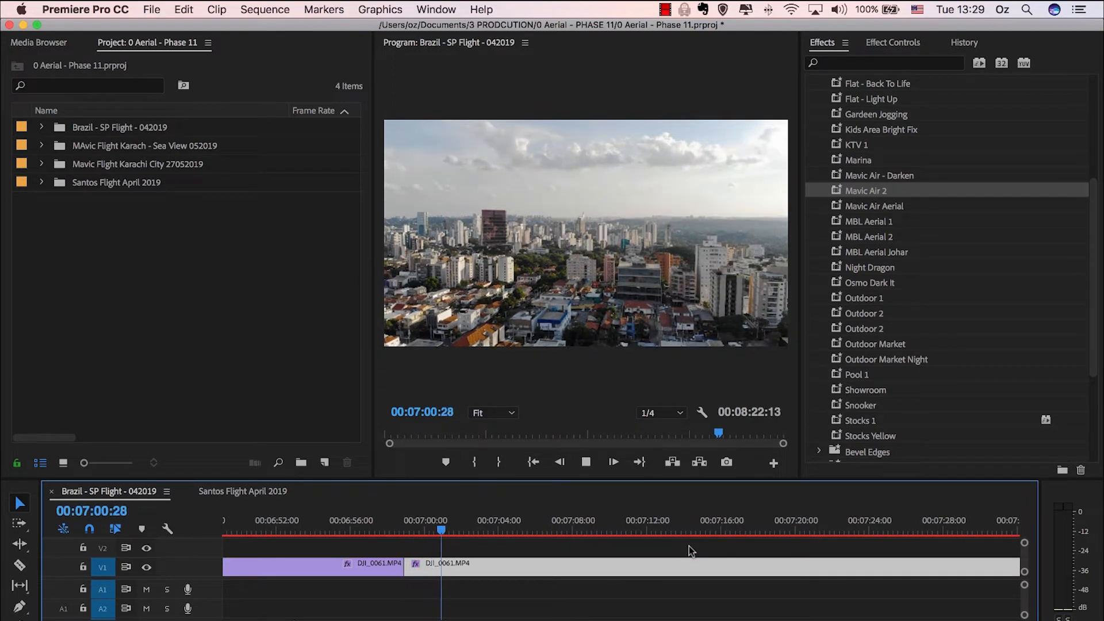
key(space)
key(q)
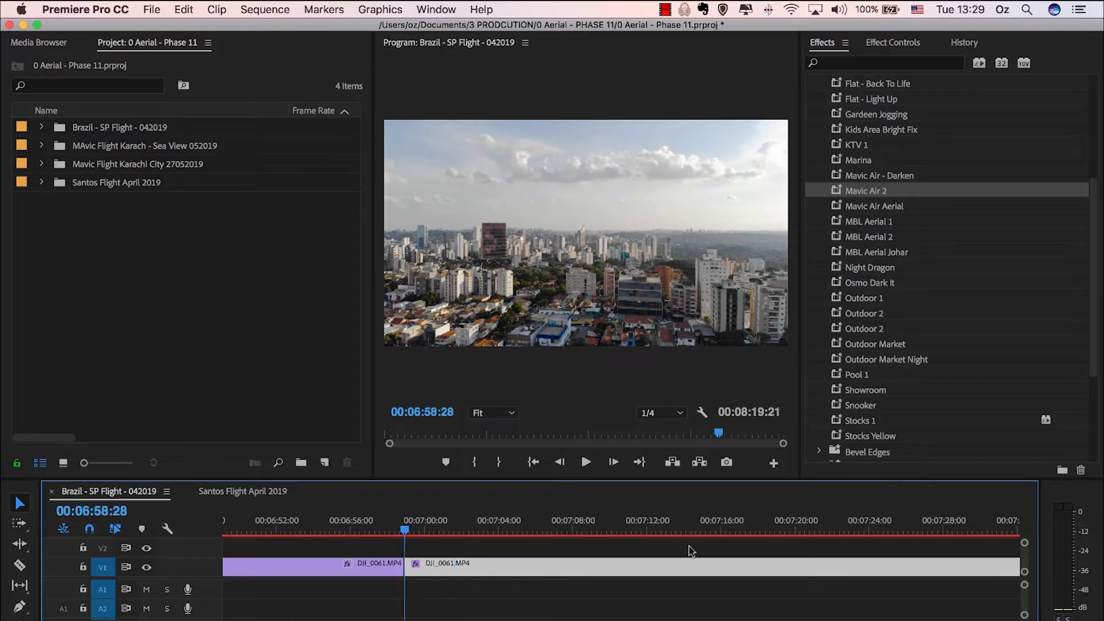
- Continue reviewing the segment after 00:06:58:28 and ripple trim another 12 seconds or so off its start
key(space)
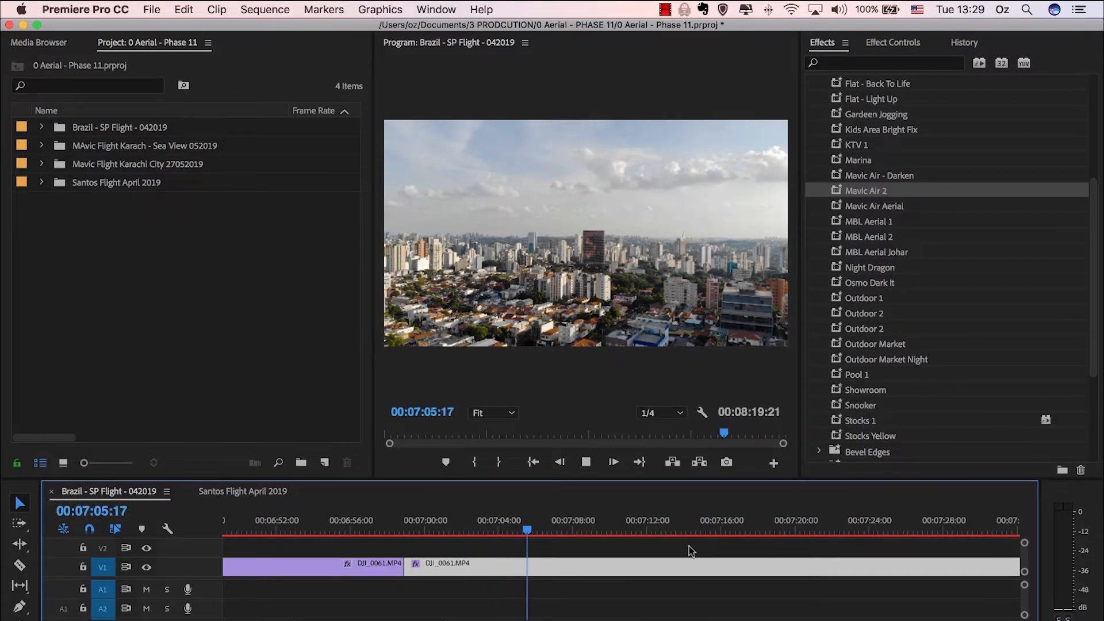
key(space)
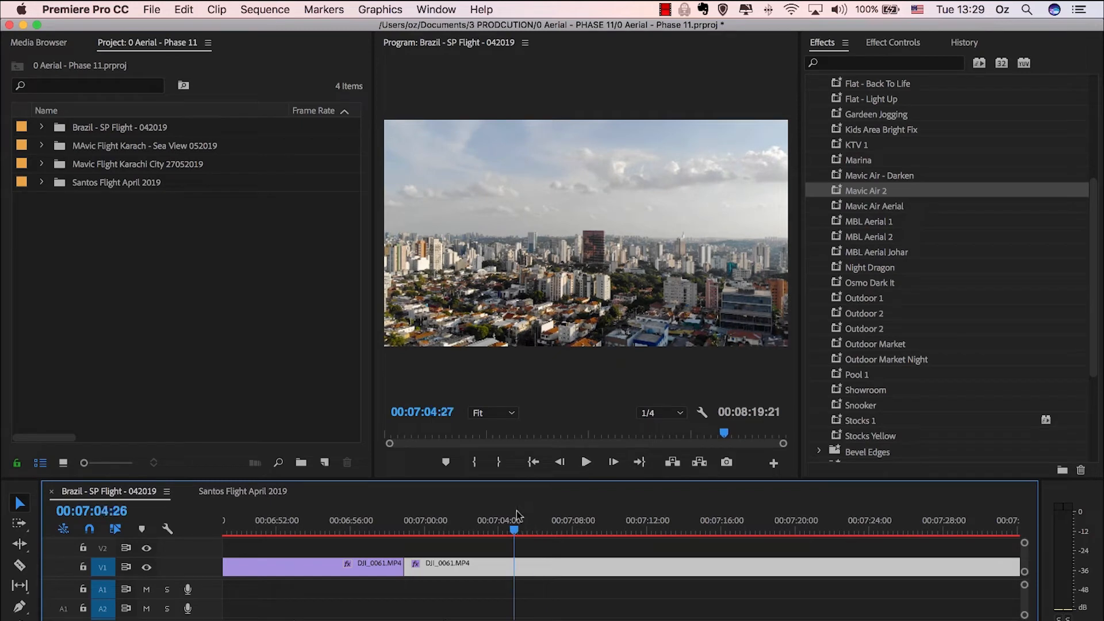
key(Up)
key(space)
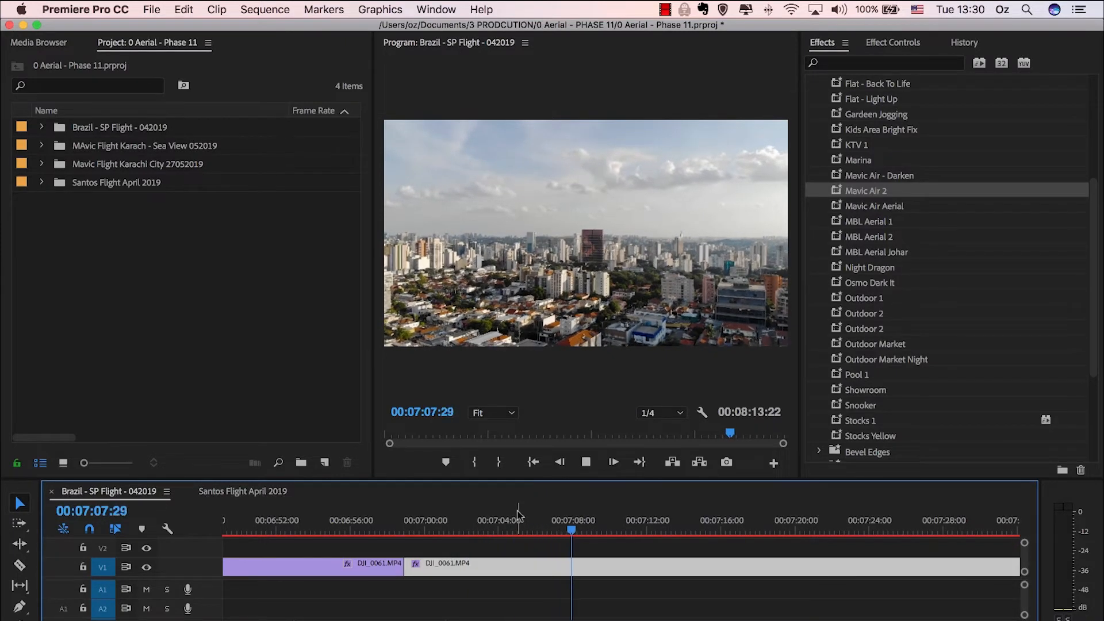
key(space)
click(477, 514)
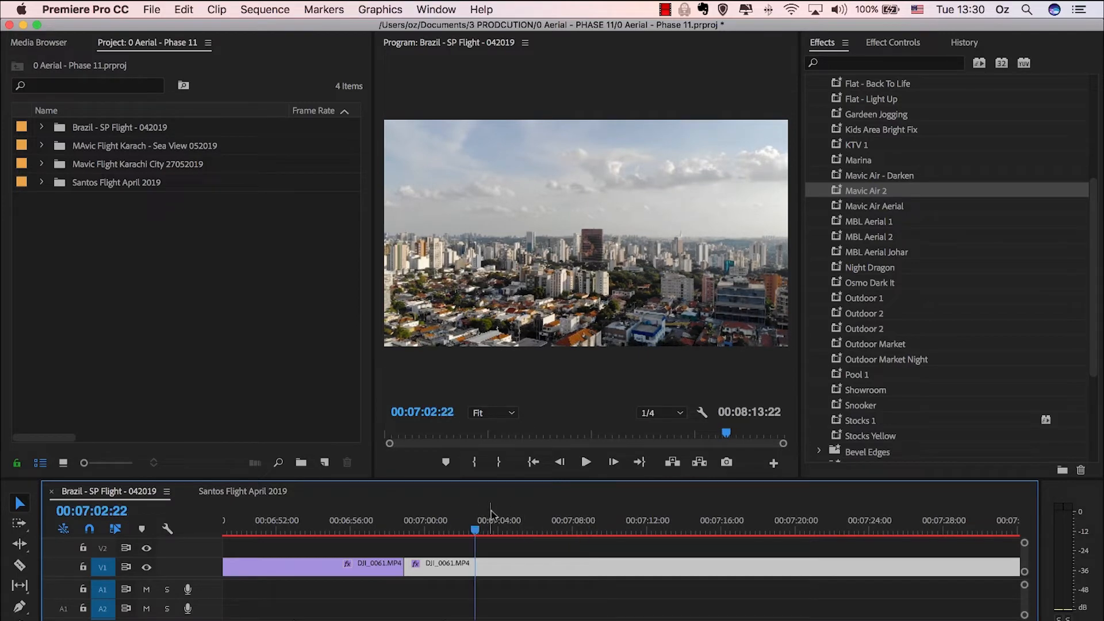
key(Up)
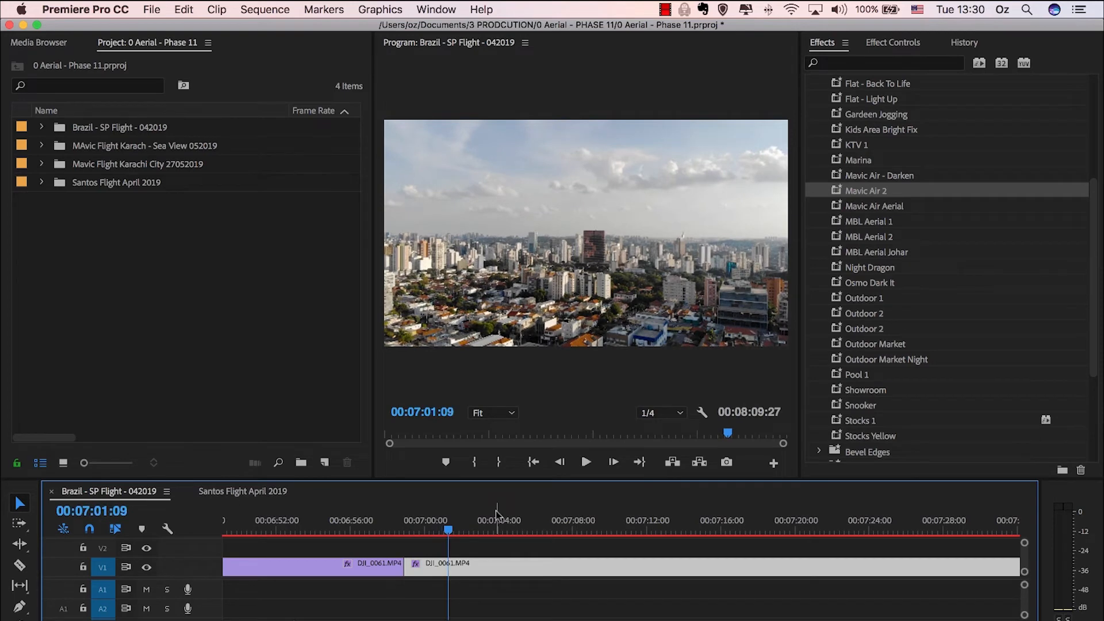
key(Up)
- Review the footage up to about 00:07:17 and split DJI_0061.MP4 at 00:07:16:02
key(space)
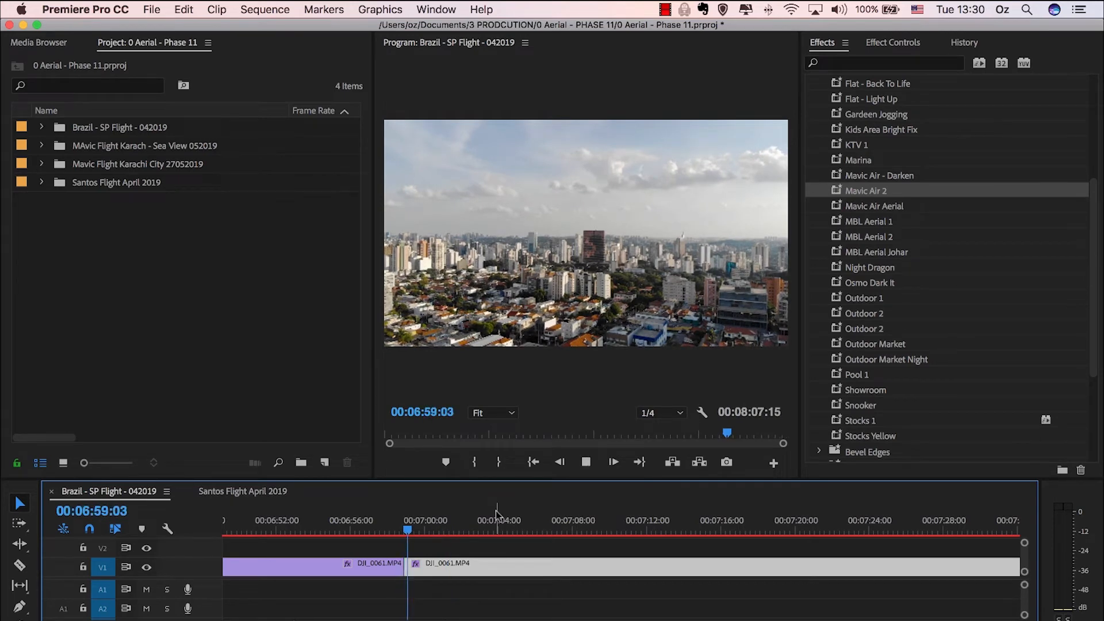
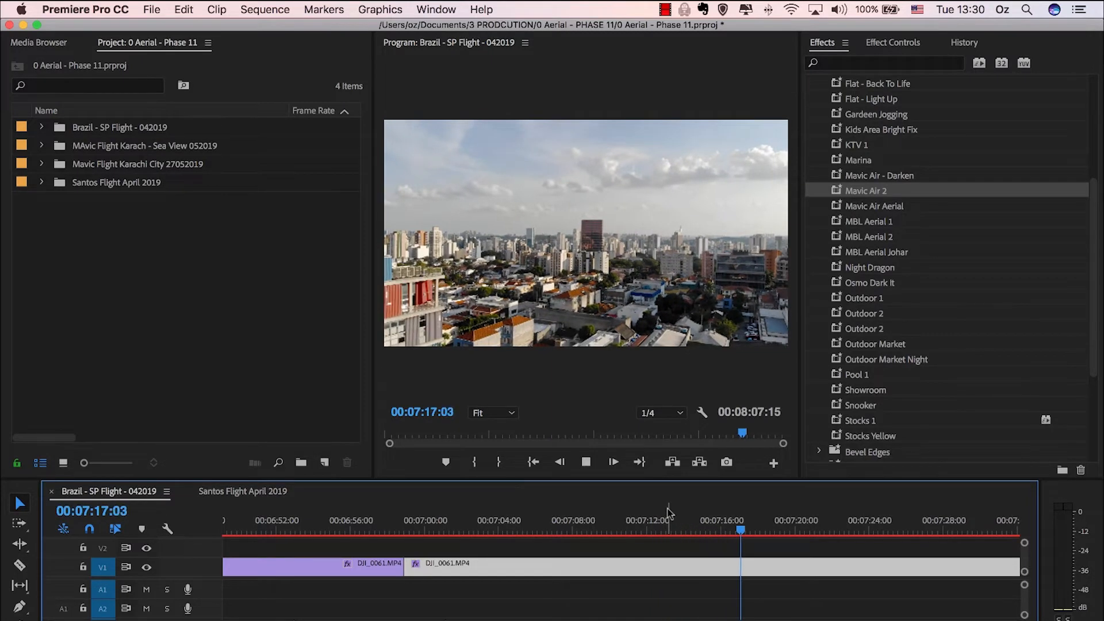
drag(730, 520, 722, 530)
key(super+k)
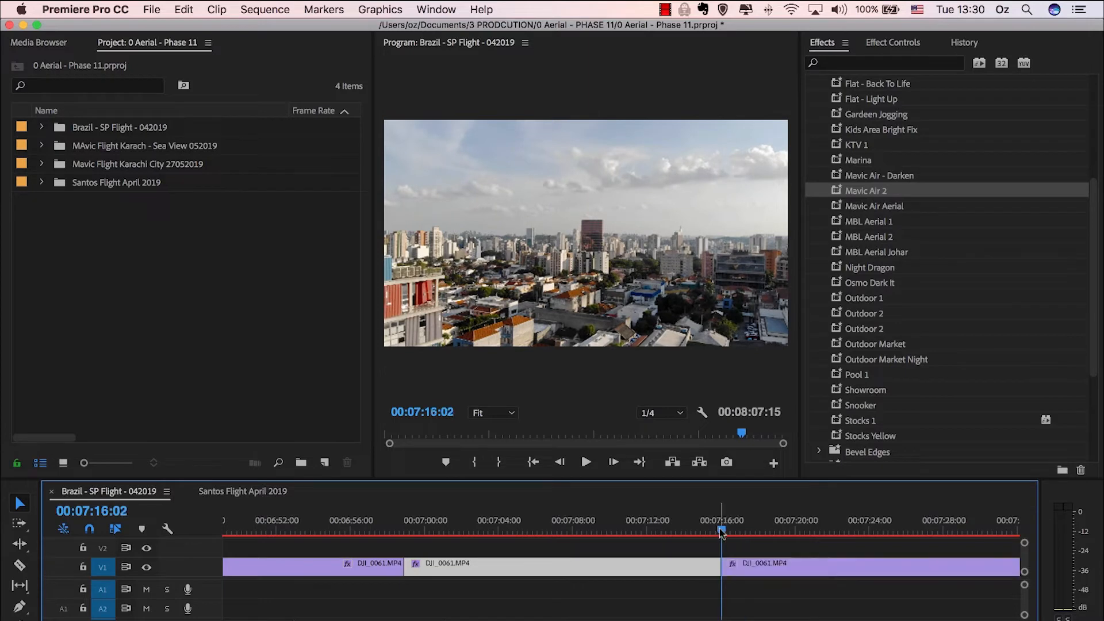
- Play through the clip starting at 00:07:16:02 and ripple-trim its unwanted opening footage in two passes
scroll(702, 529, right, 5)
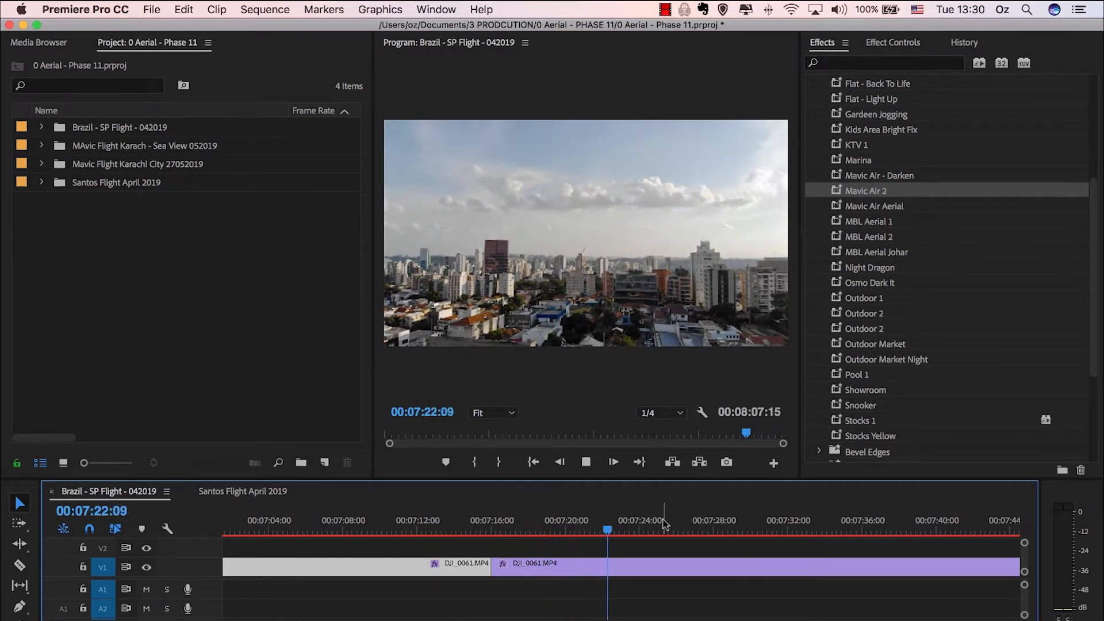
key(space)
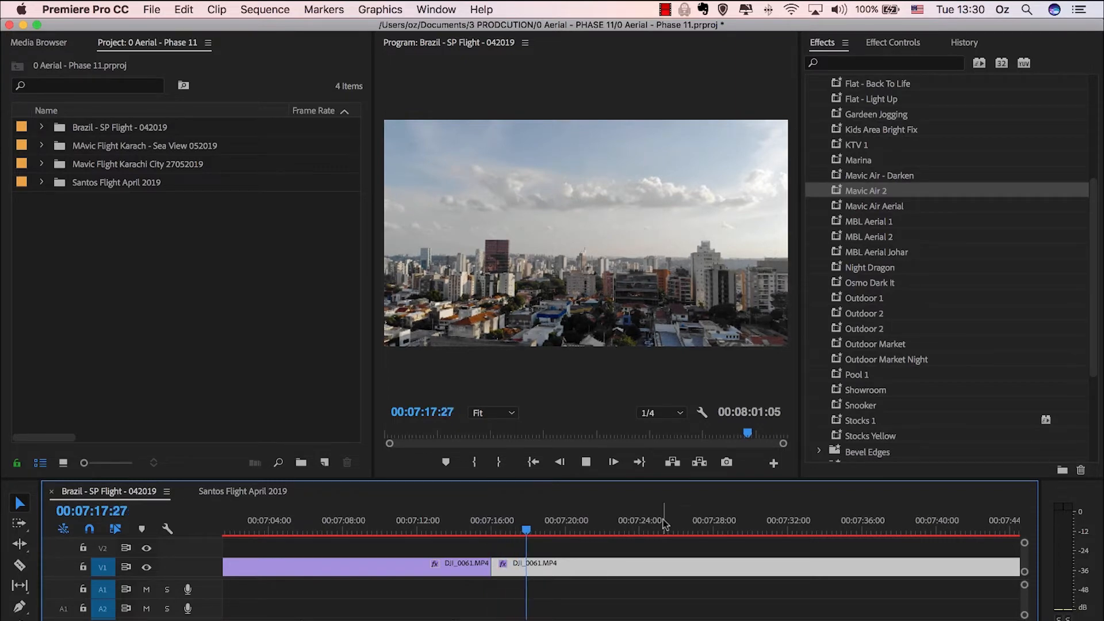
key(space)
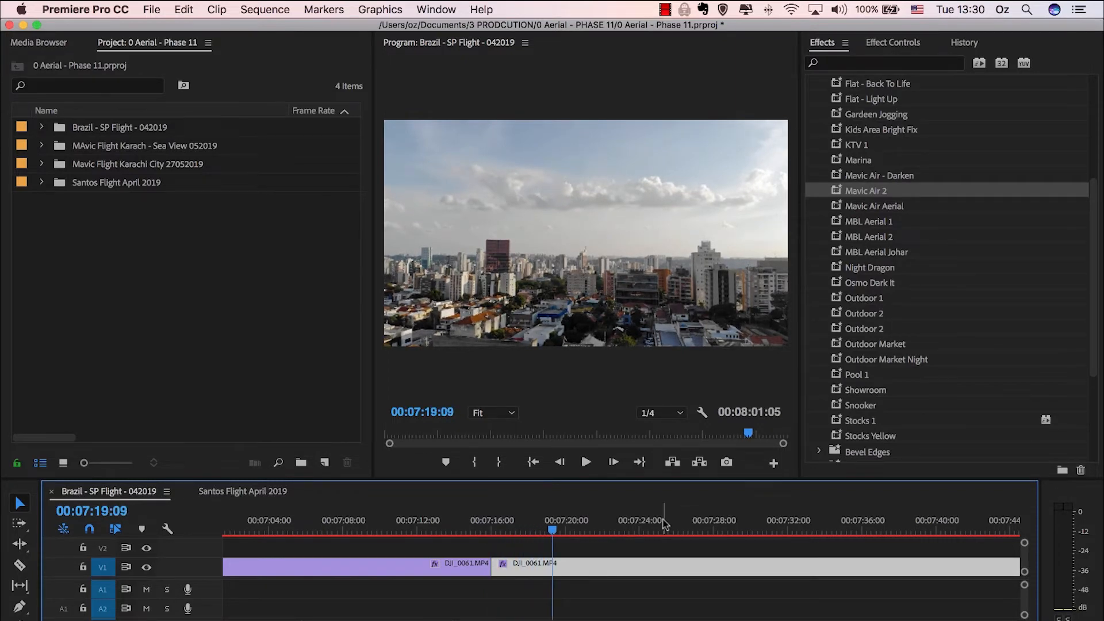
key(space)
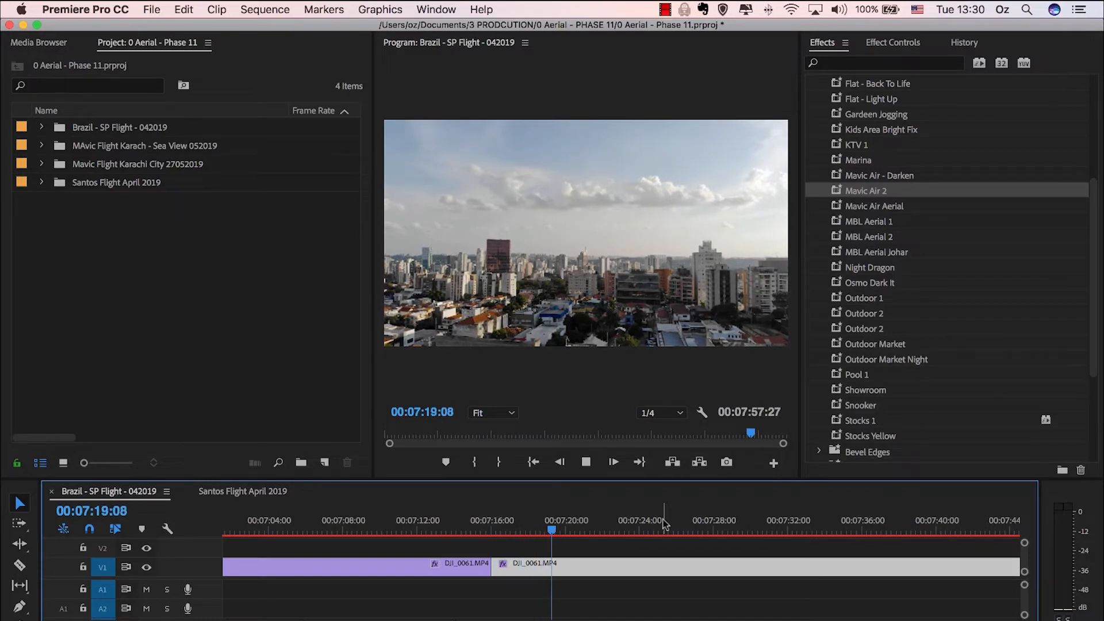
- Split the last clip at 00:07:20:04 and ripple-delete the short piece before the cut
scroll(691, 522, right, 3)
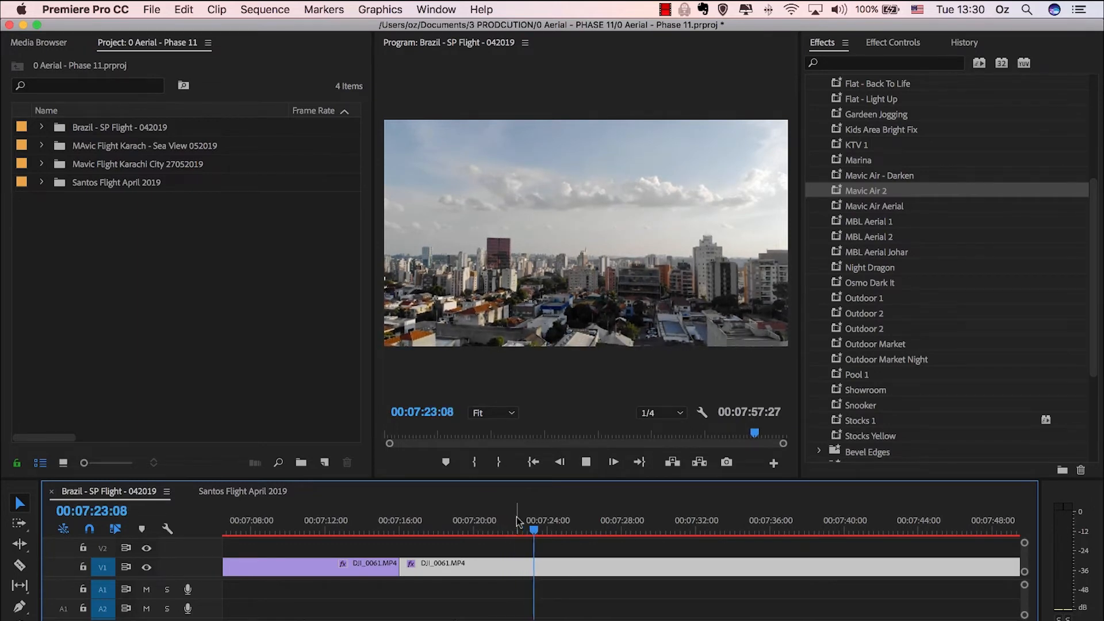
click(459, 512)
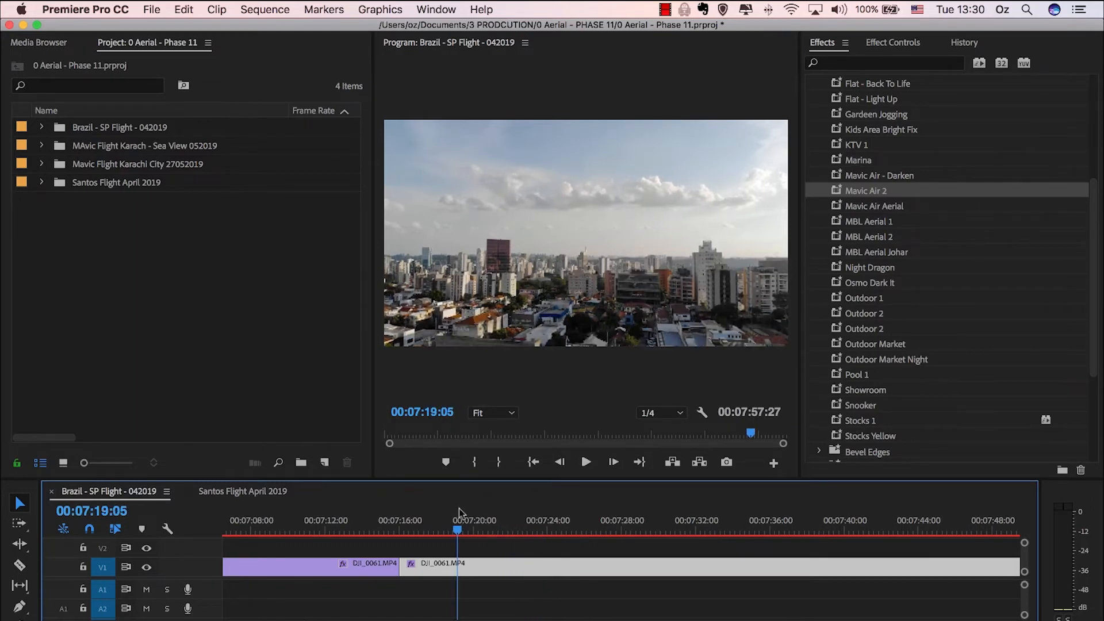
key(space)
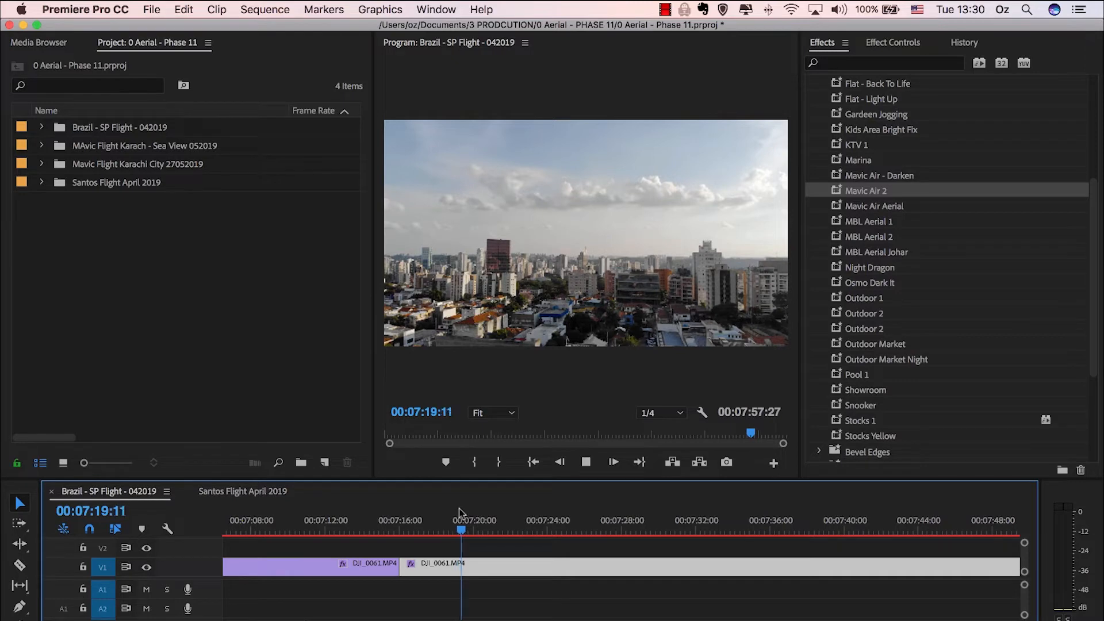
key(space)
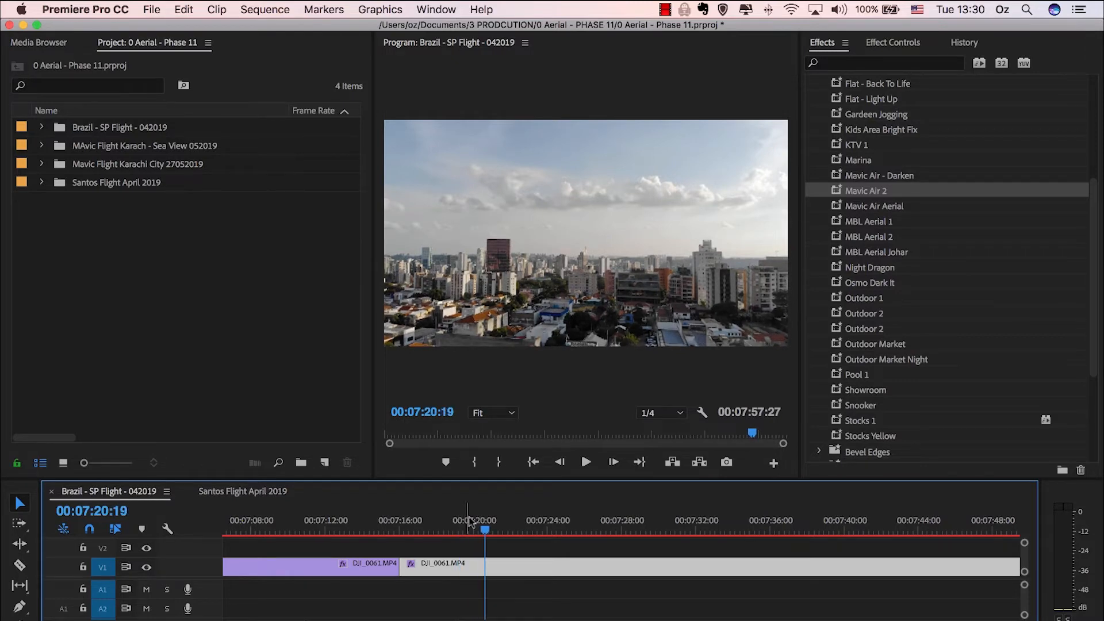
click(477, 517)
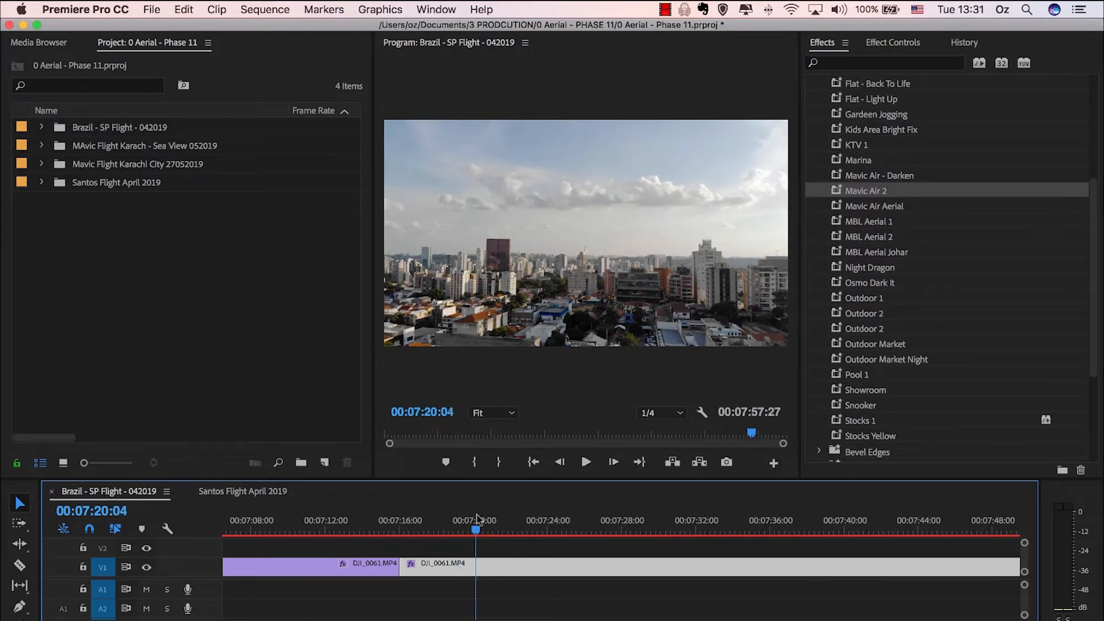
key(super+k)
click(449, 567)
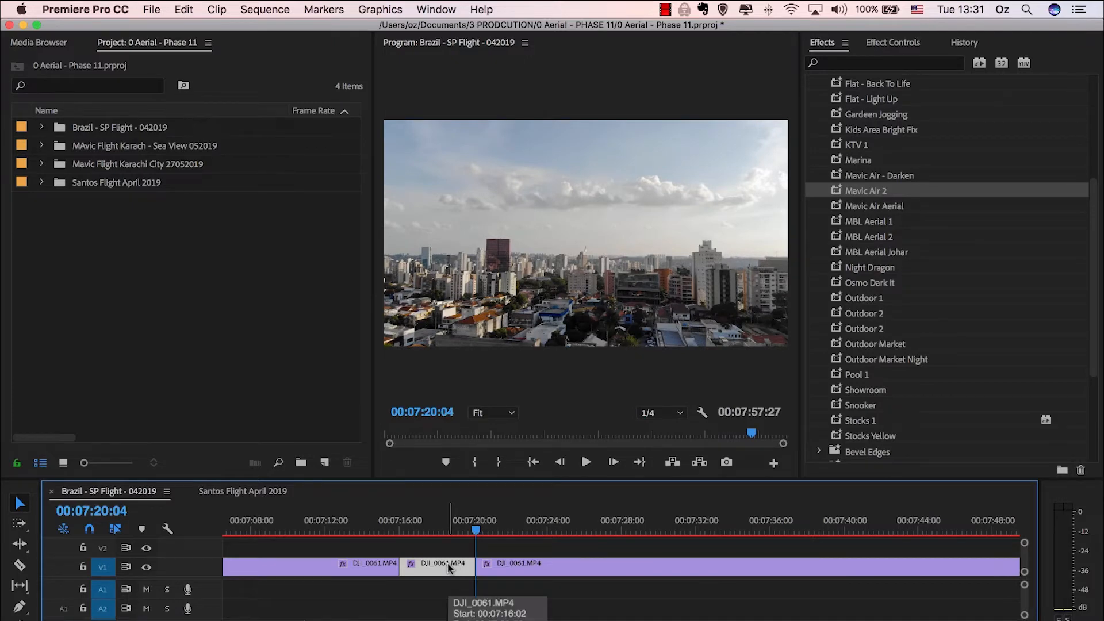
key(shift+Delete)
- Play the remaining footage and split the last clip at 00:07:27:03
key(space)
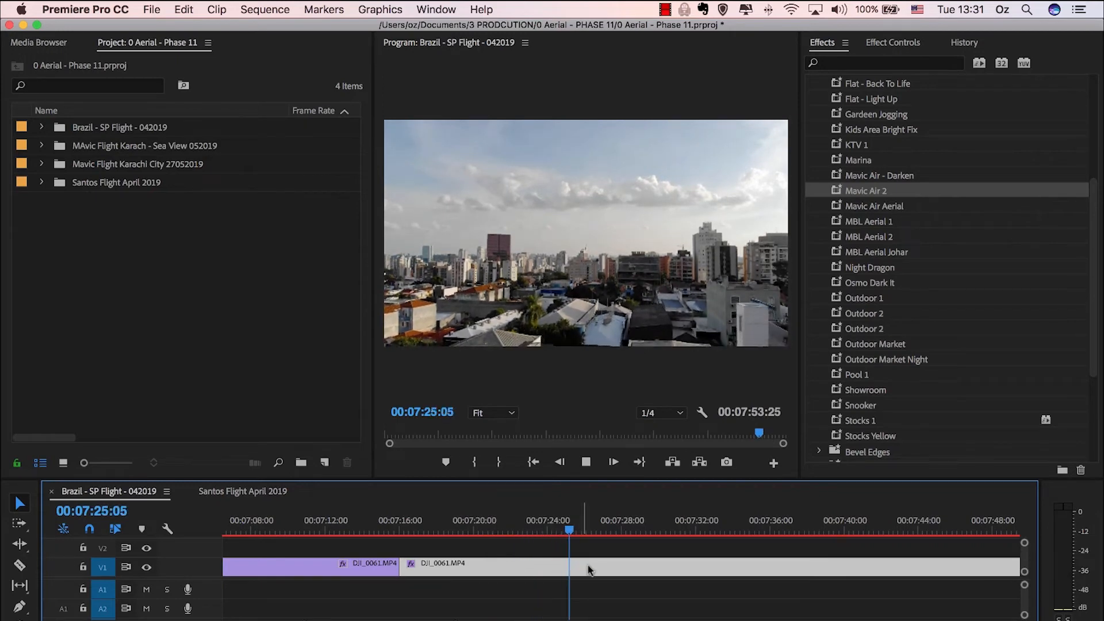
scroll(588, 570, right, 5)
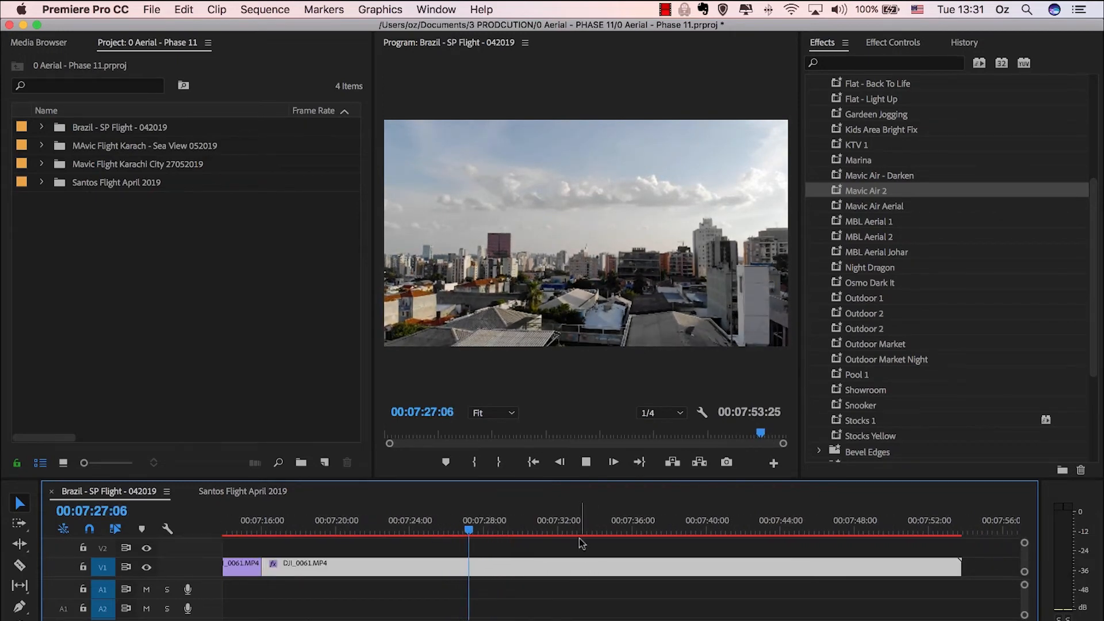
key(space)
click(467, 523)
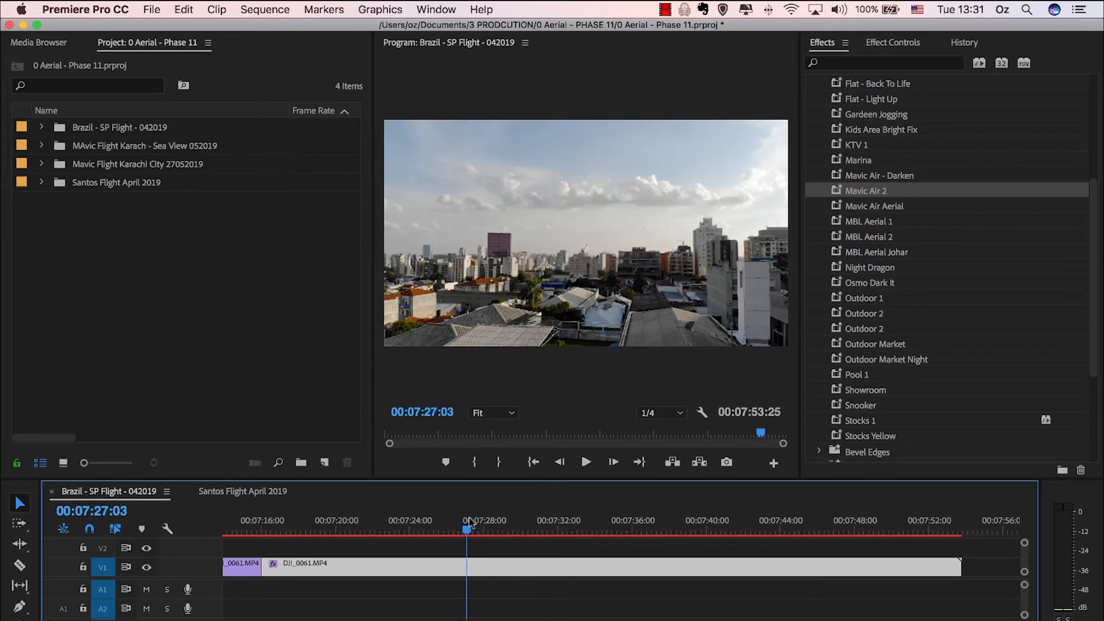
key(super+k)
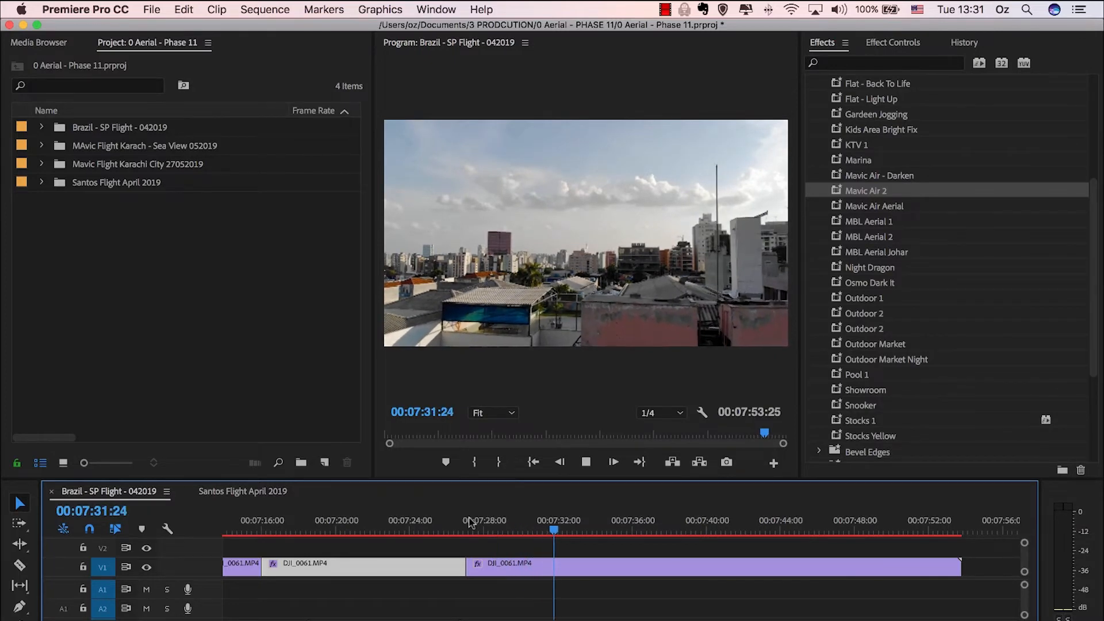
- Ripple-trim the start of the last clip up to about 00:07:32:00
key(space)
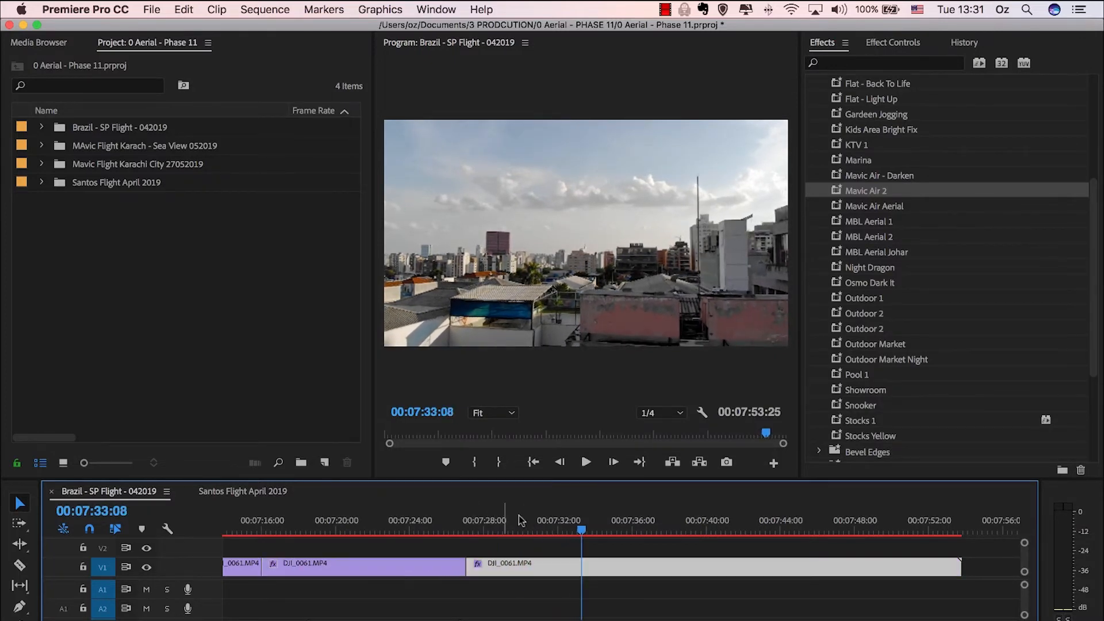
click(560, 513)
key(q)
- Split the last clip at 00:07:31:25, ripple-delete the piece before the cut and return to the edit point
key(space)
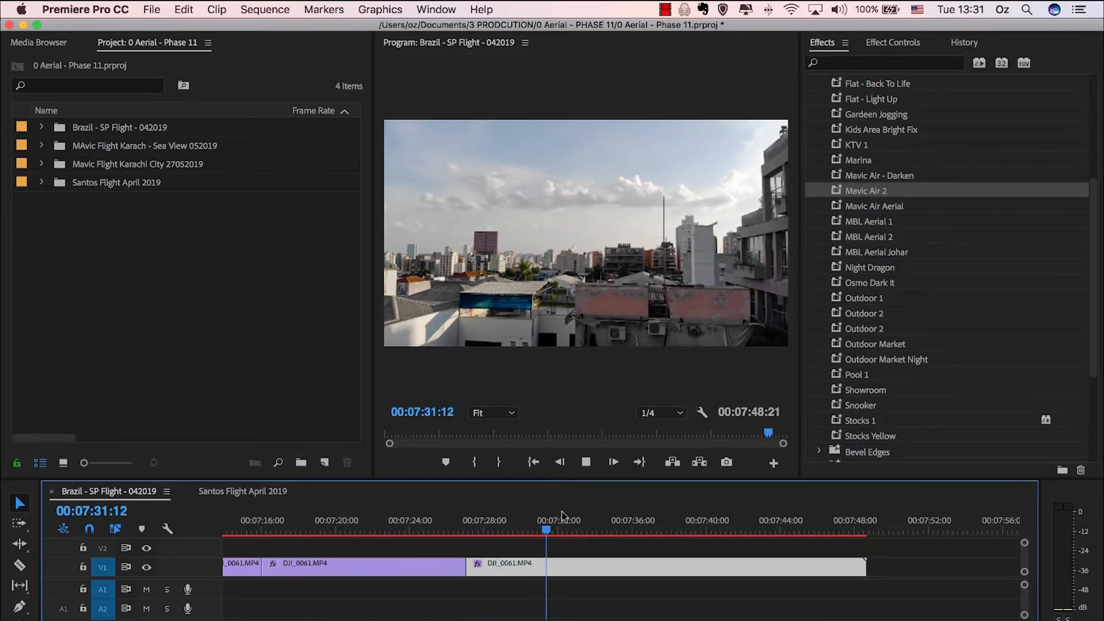
key(space)
key(super+k)
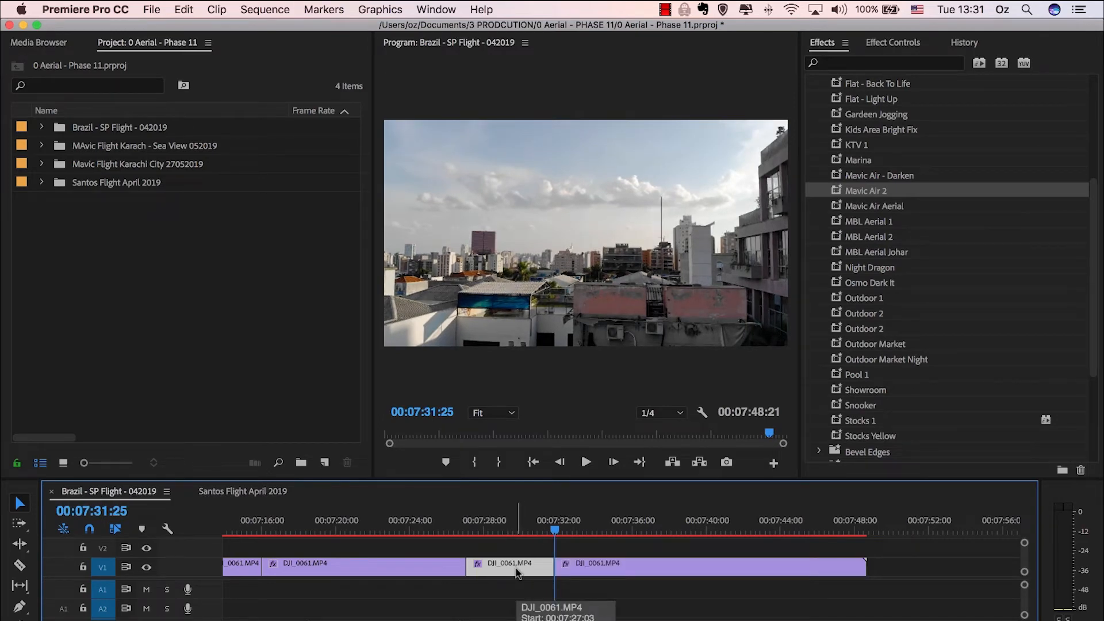
key(space)
key(space)
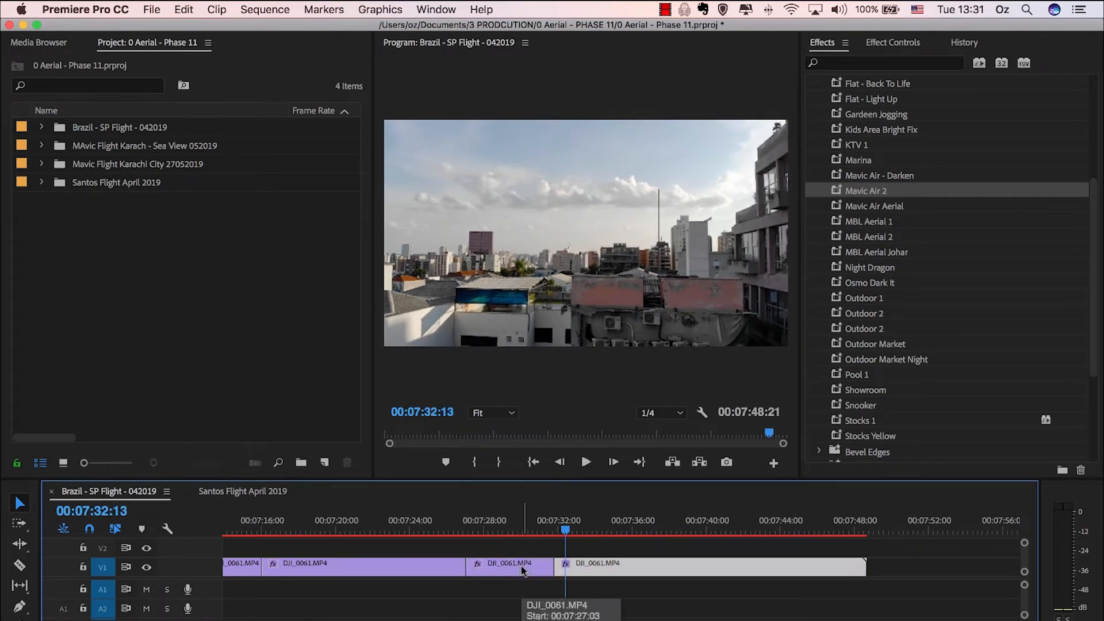
click(522, 568)
key(shift+Delete)
click(522, 568)
key(Up)
- Play the last clip and ripple-trim its opening footage up to the stopping point, just after 00:07:35:15
key(space)
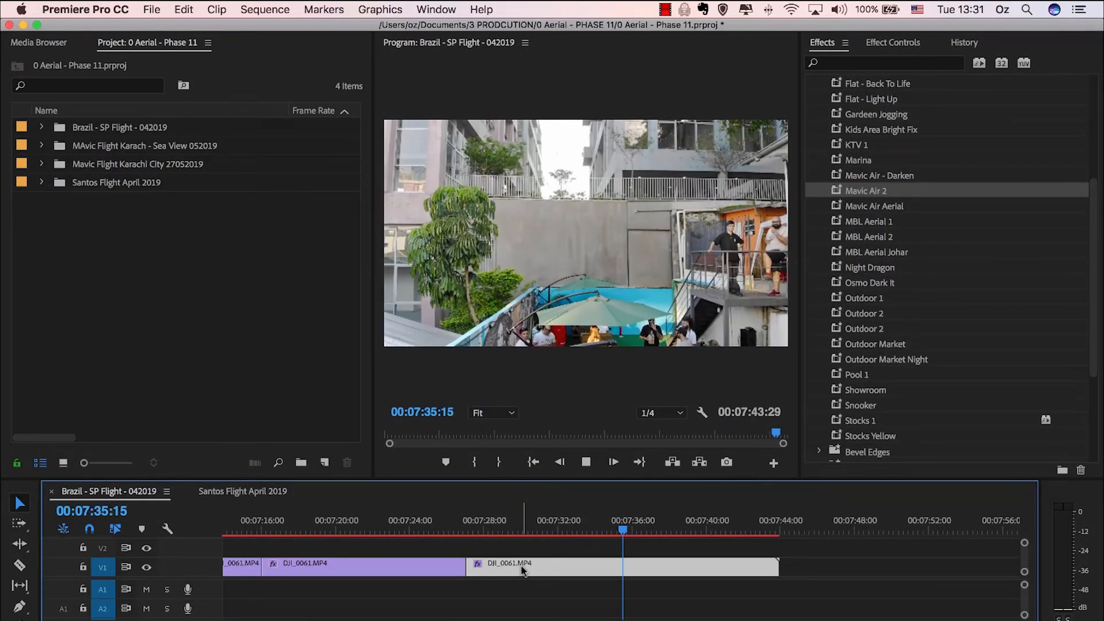
key(space)
key(q)
- Play the rest of the last clip and delete that clip from the end of the sequence
key(space)
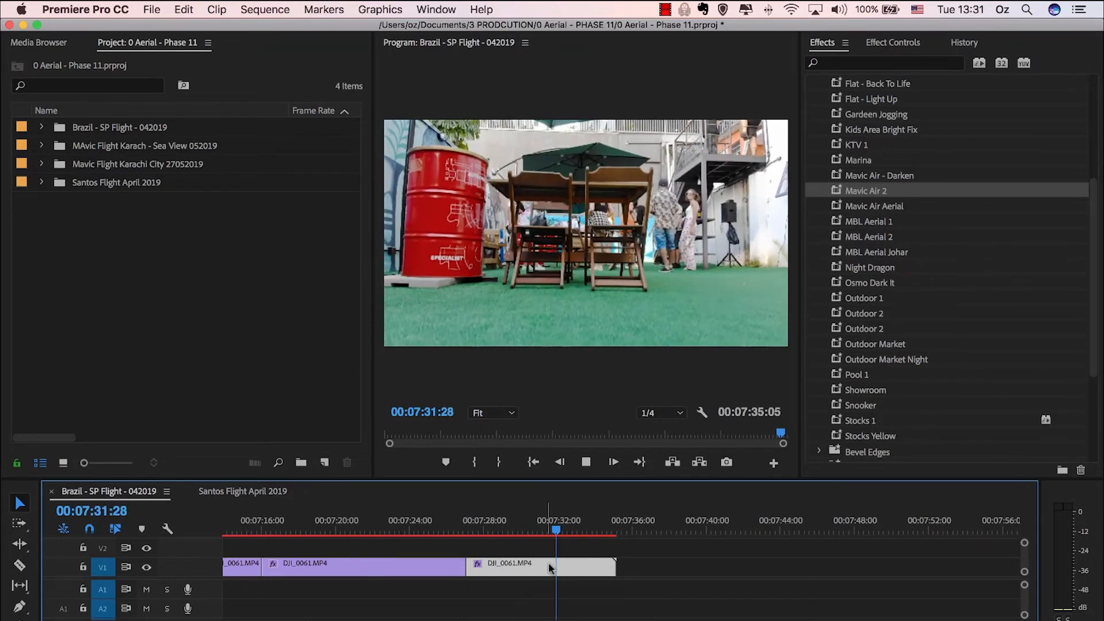
key(space)
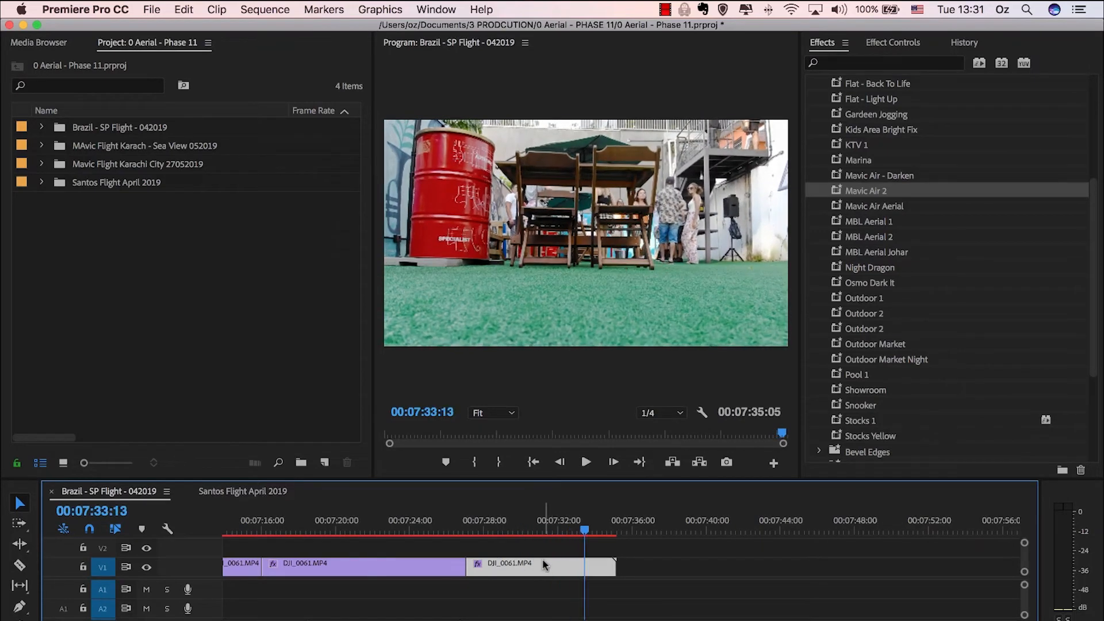
key(Delete)
- Show the first clip's effect settings at 00:00:02:01 and toggle its Magic Bullet Looks effect off and on to compare
key(minus)
key(minus)
key(minus)
key(minus)
key(minus)
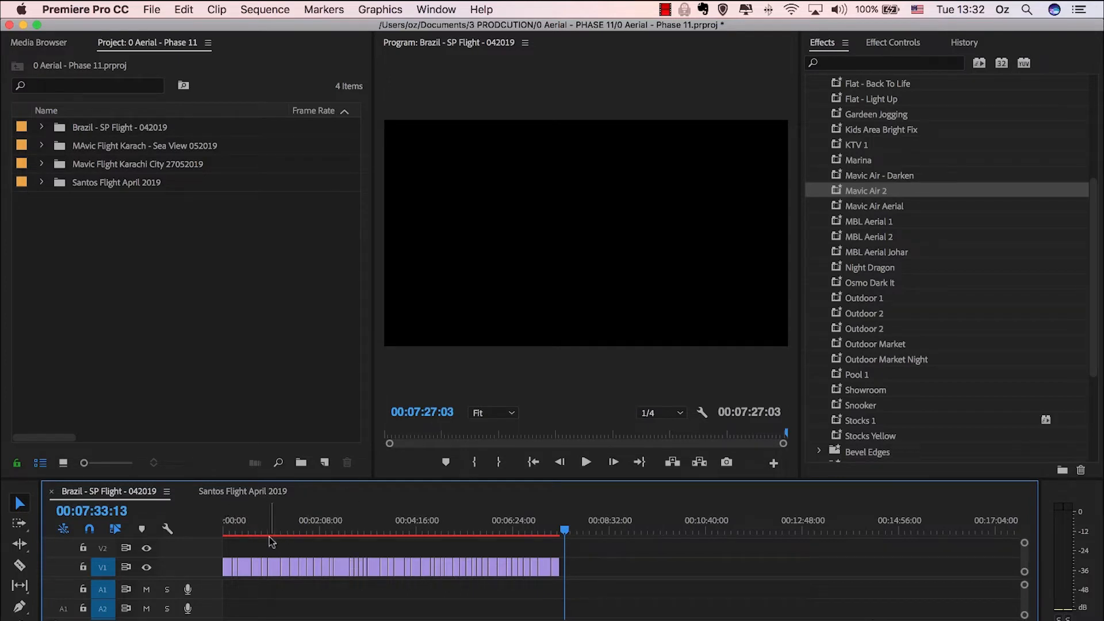
click(227, 518)
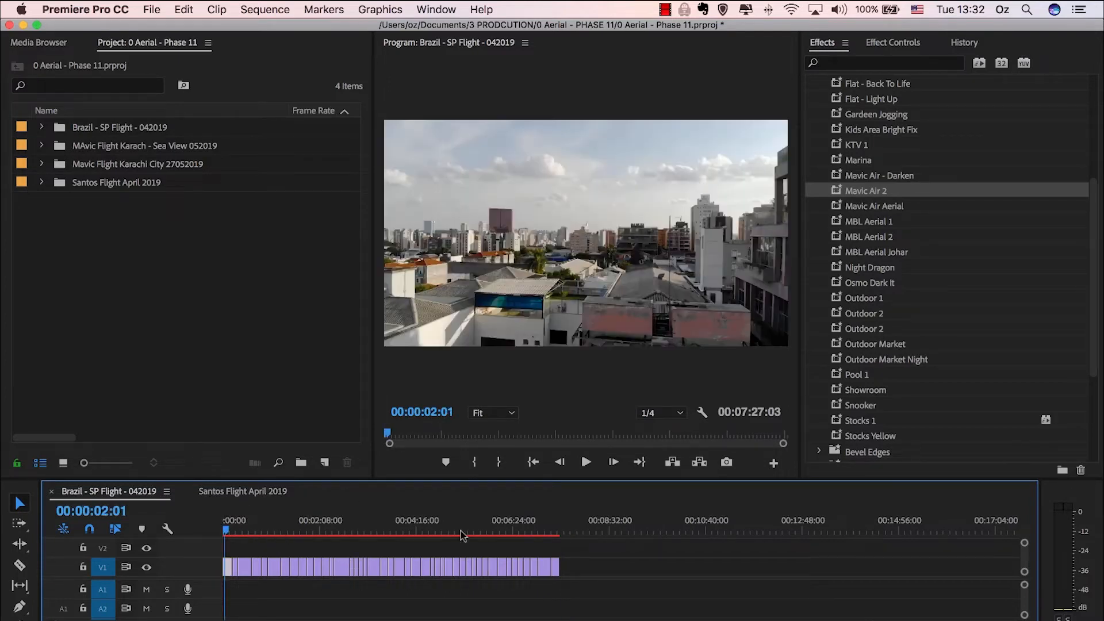
click(884, 44)
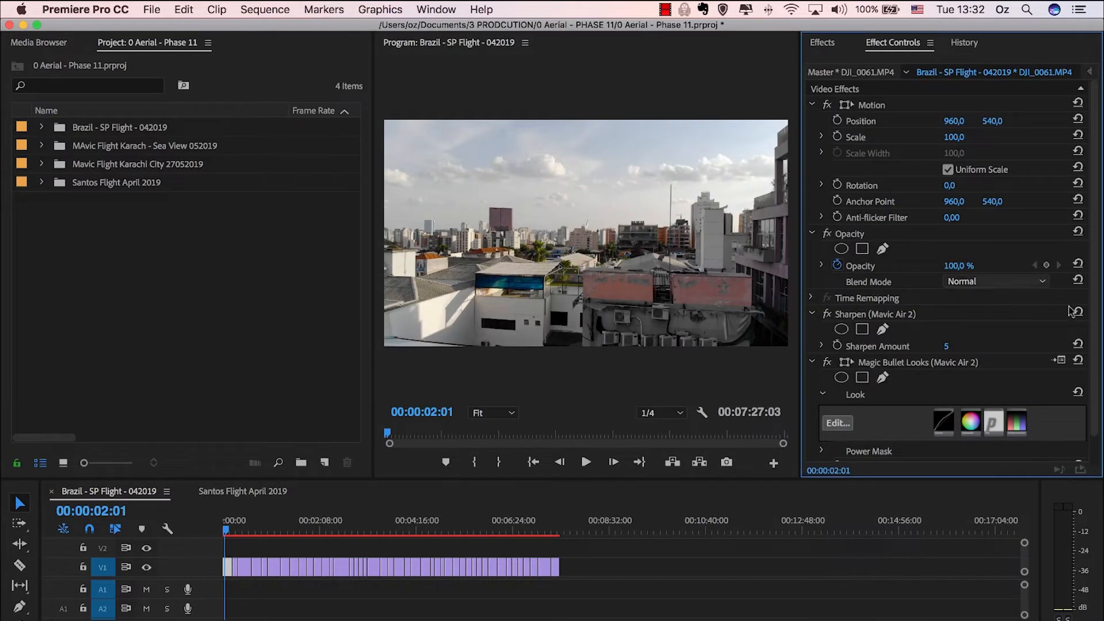
scroll(1093, 374, down, 2)
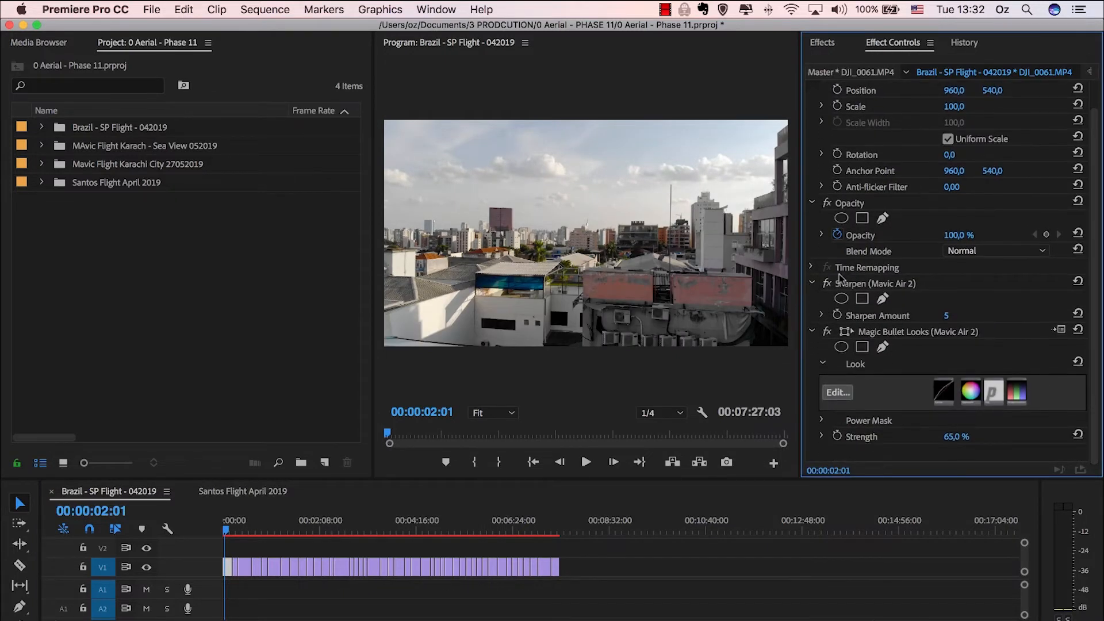
click(828, 334)
click(829, 334)
- Play the first clip with the timeline enlarged to check its graded look
click(230, 520)
key(backslash)
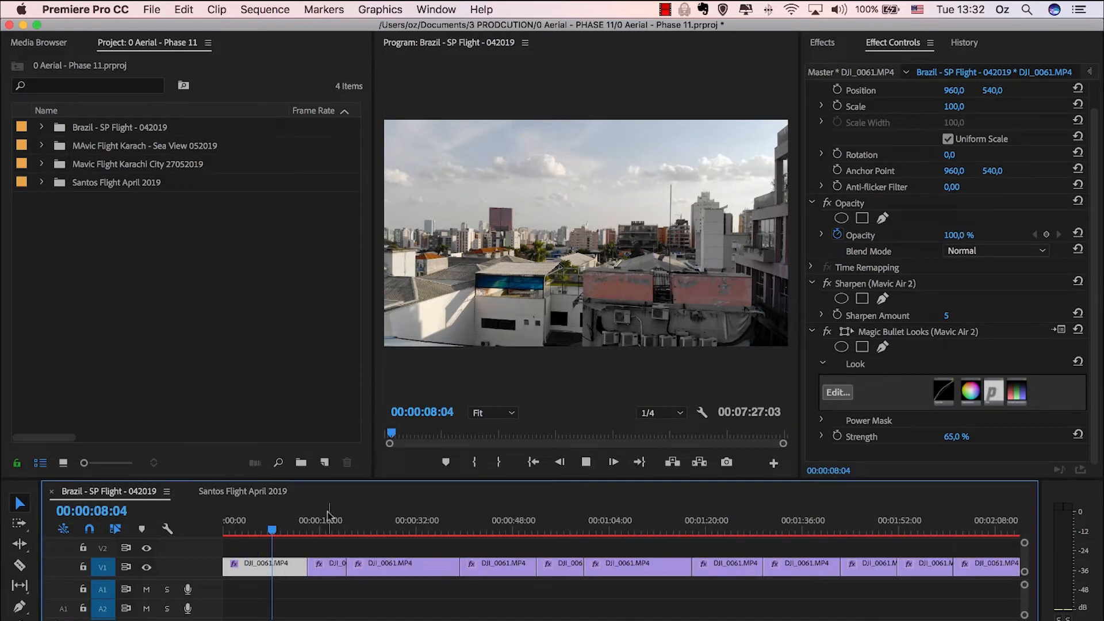
key(space)
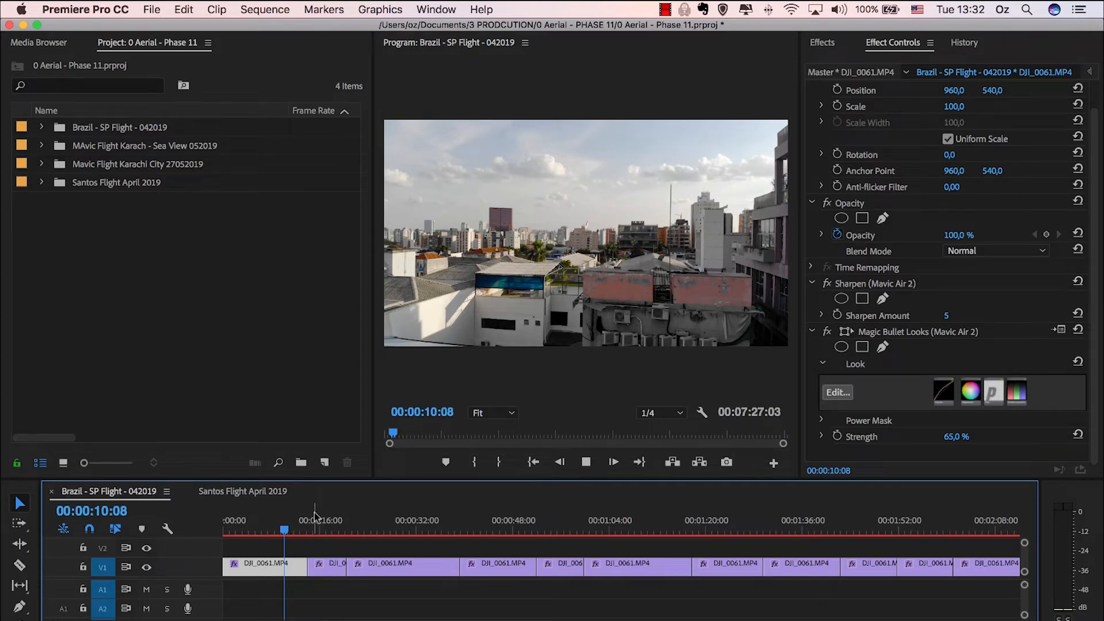
- Preview the second clip from 00:00:15:03 and set its Magic Bullet Looks strength to 100%
click(314, 515)
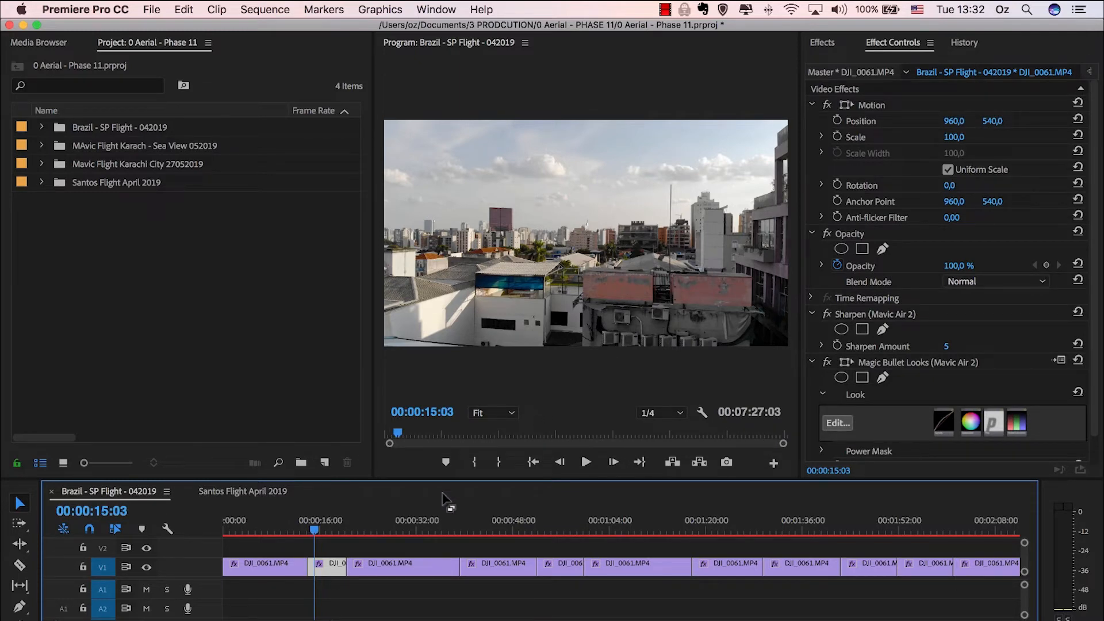
key(space)
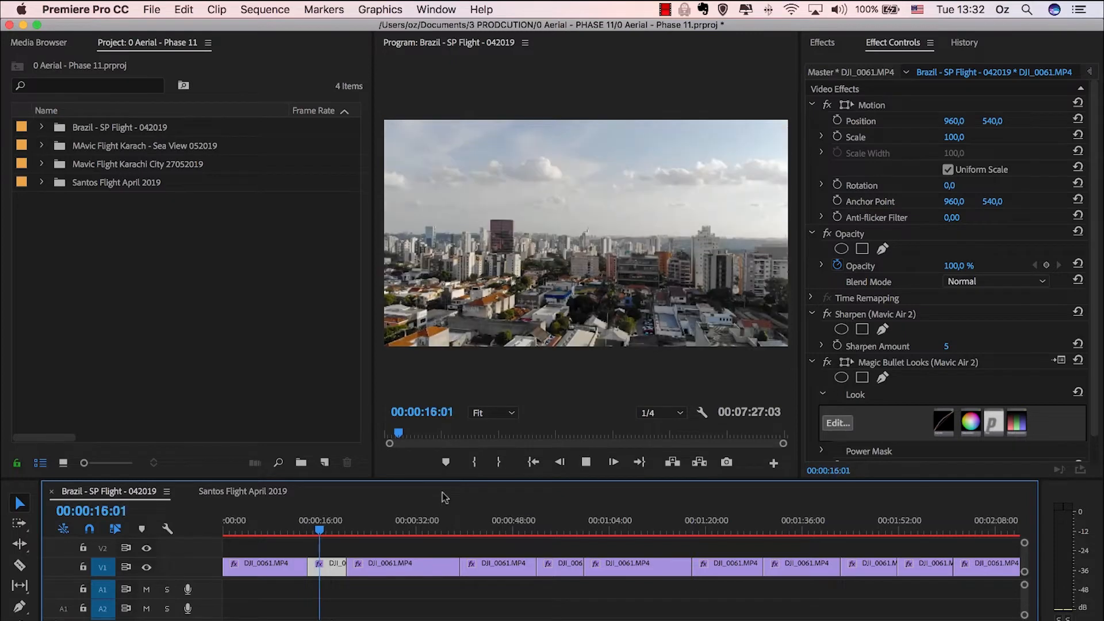
key(space)
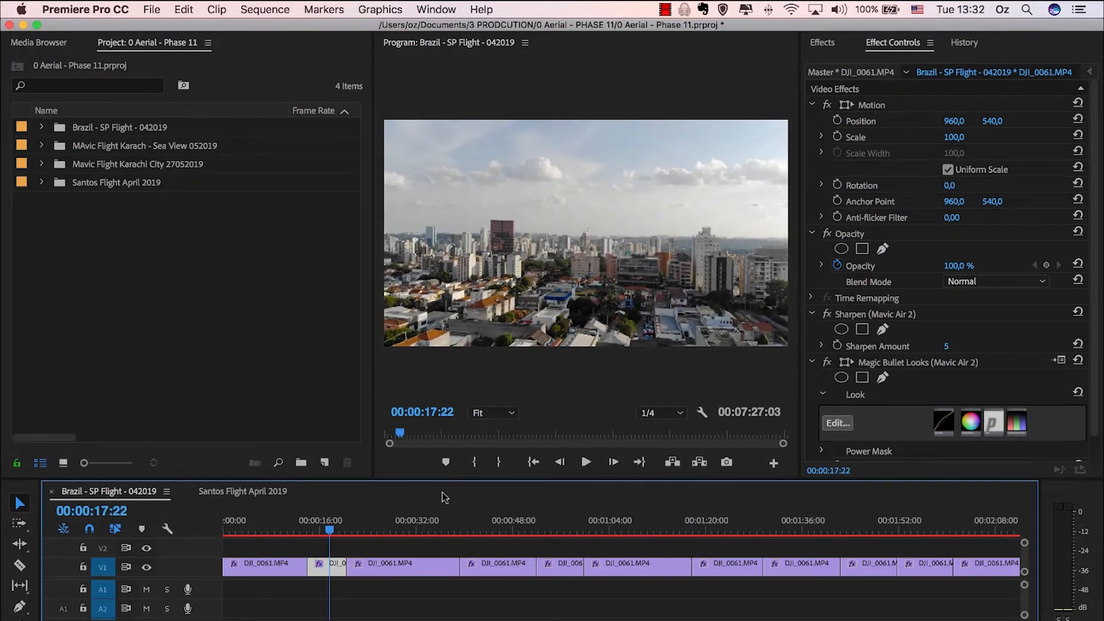
scroll(953, 397, down, 2)
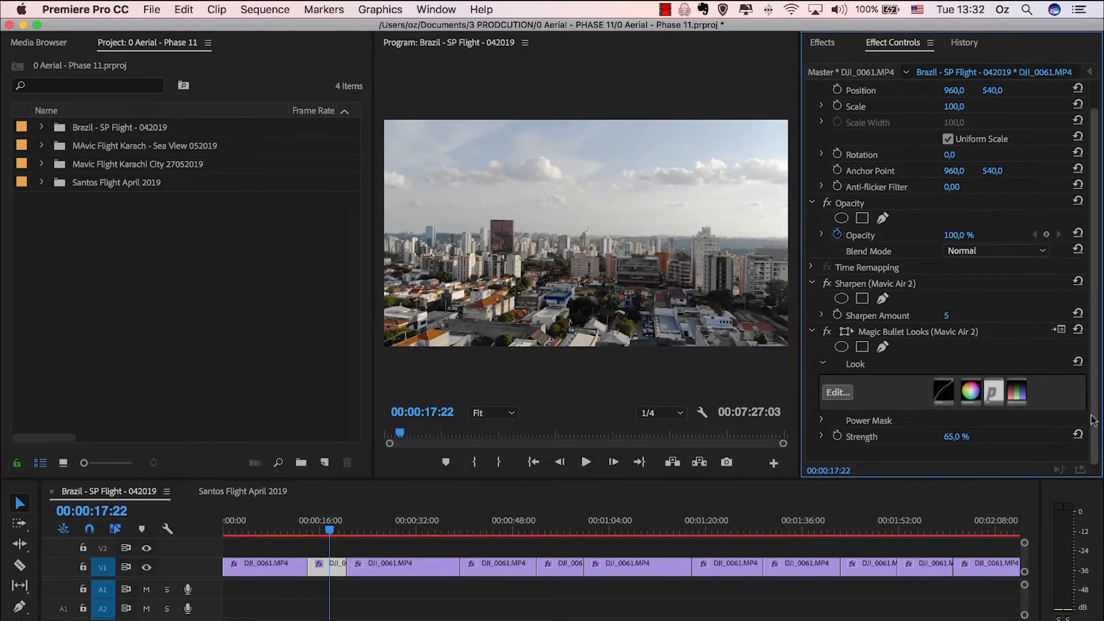
click(953, 439)
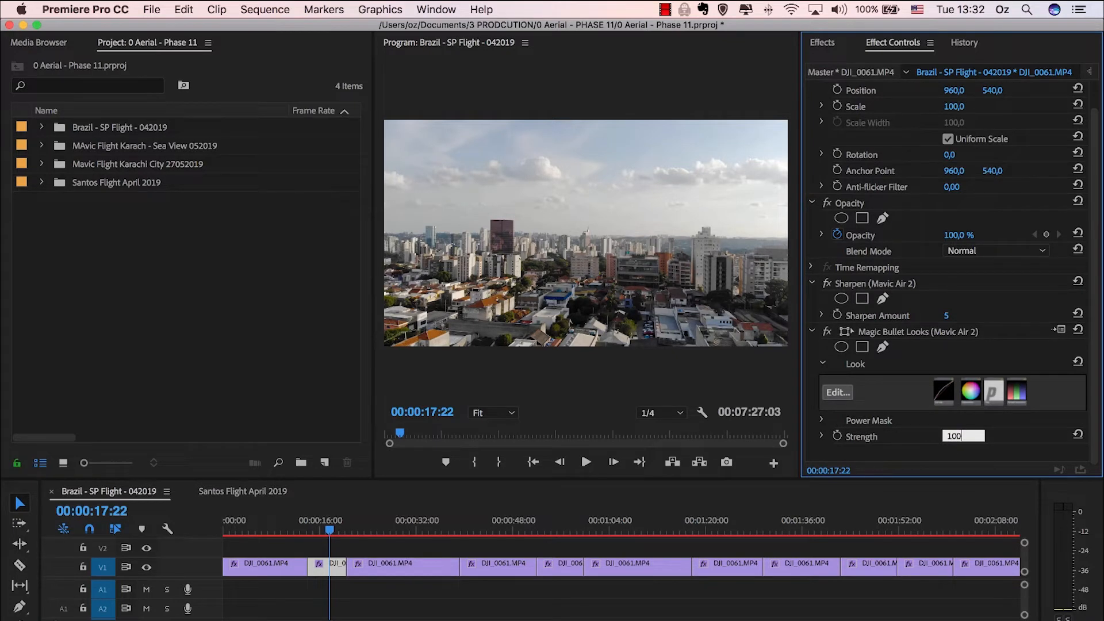
text(100)
key(Return)
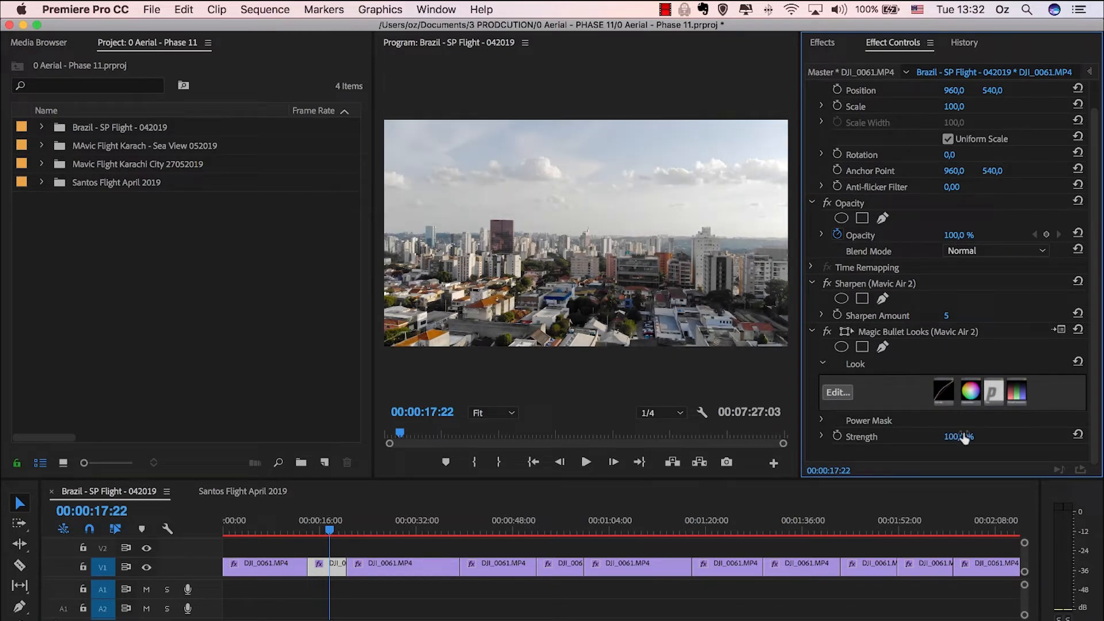
- Preview the third clip from about 00:00:23 and set its Magic Bullet Looks strength to 100%, playing it again to check
click(363, 521)
key(space)
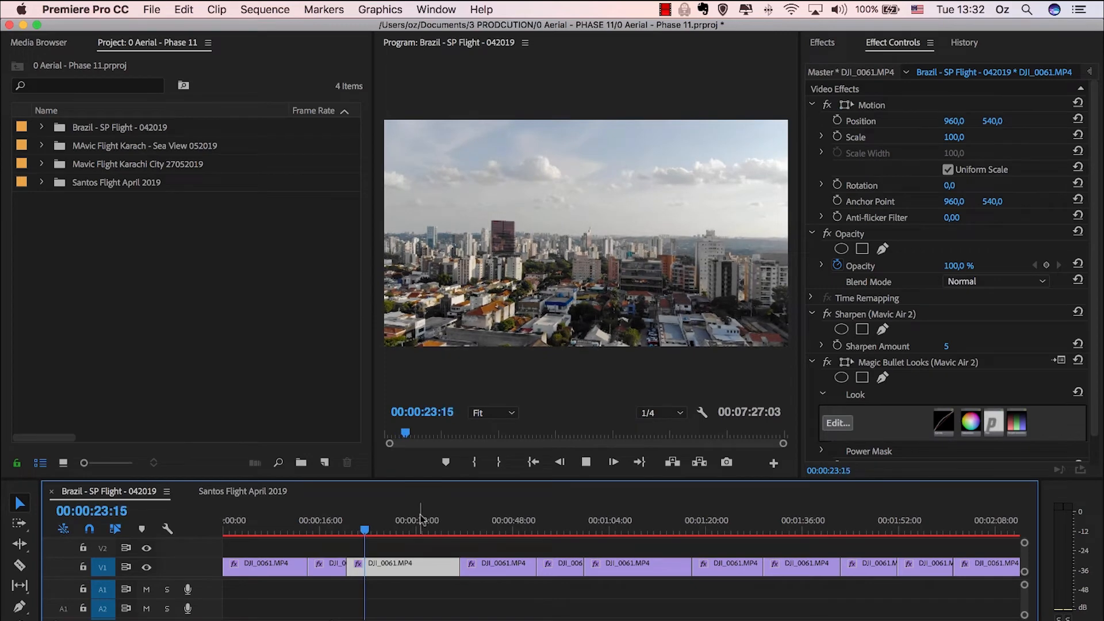
key(space)
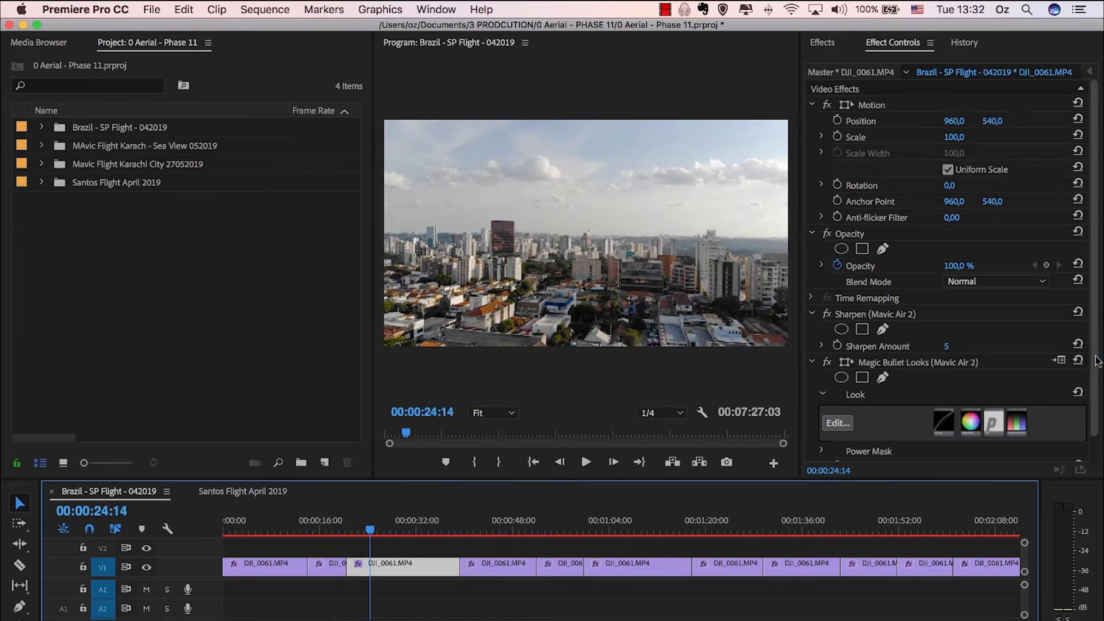
scroll(952, 437, down, 2)
click(952, 437)
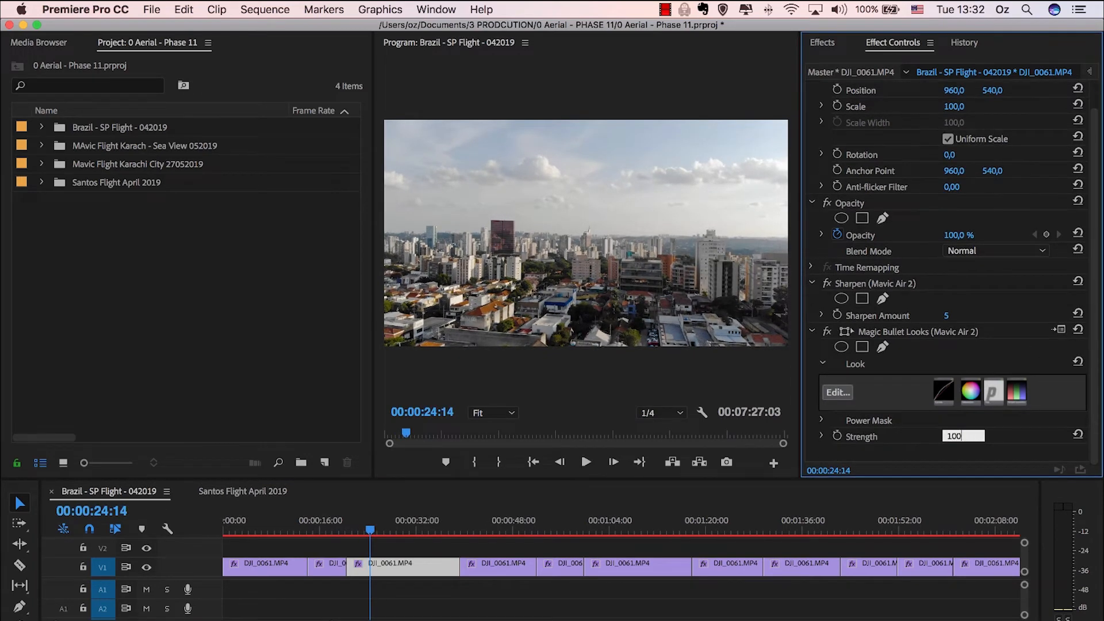
key(Return)
key(space)
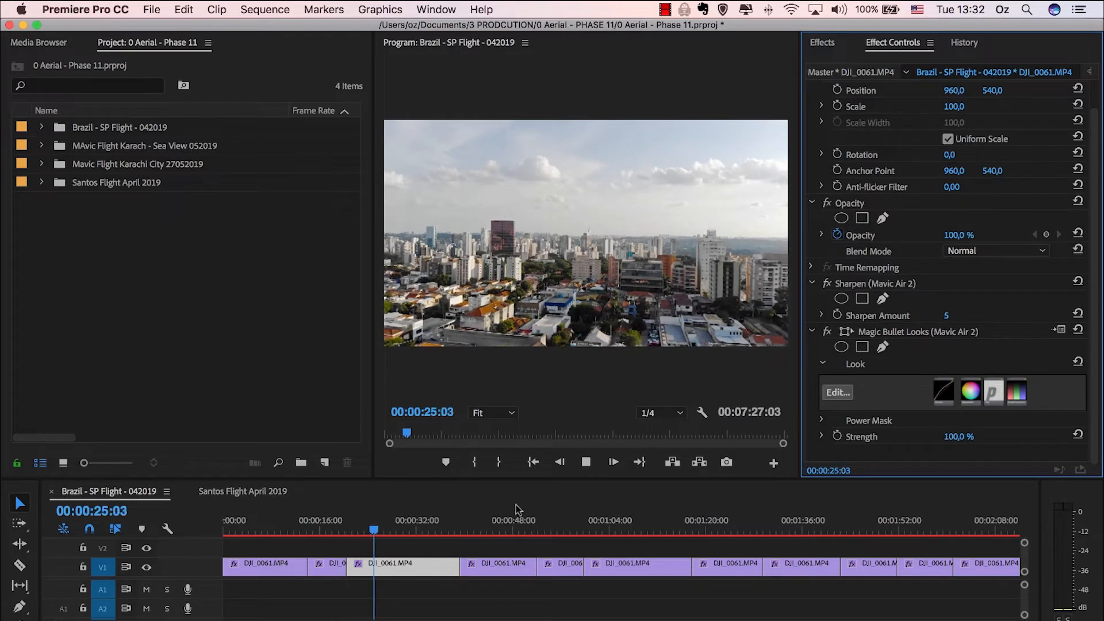
- Preview the fourth clip at 00:00:41:11 and 00:00:45:16 and set its Magic Bullet Looks strength to 100%
click(472, 523)
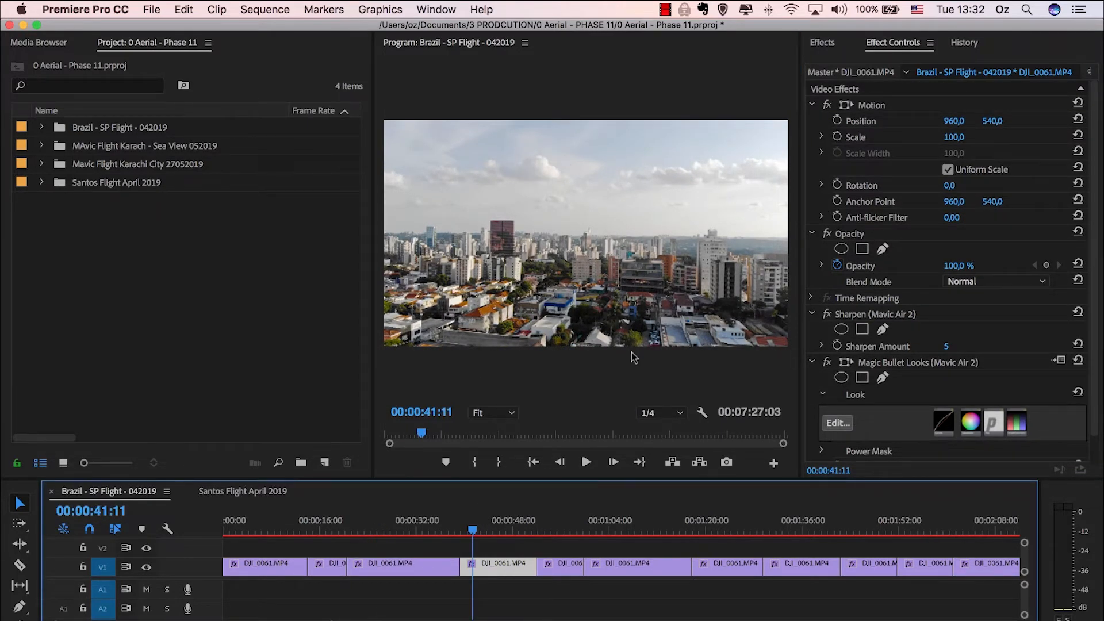
double_click(586, 462)
click(498, 524)
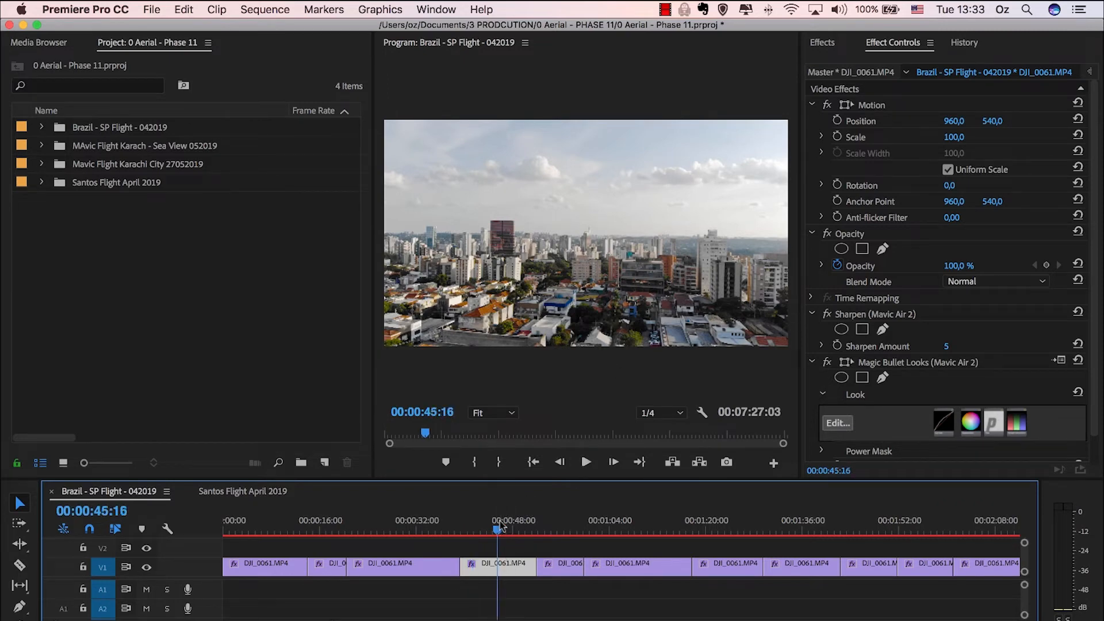
scroll(1094, 406, down, 1)
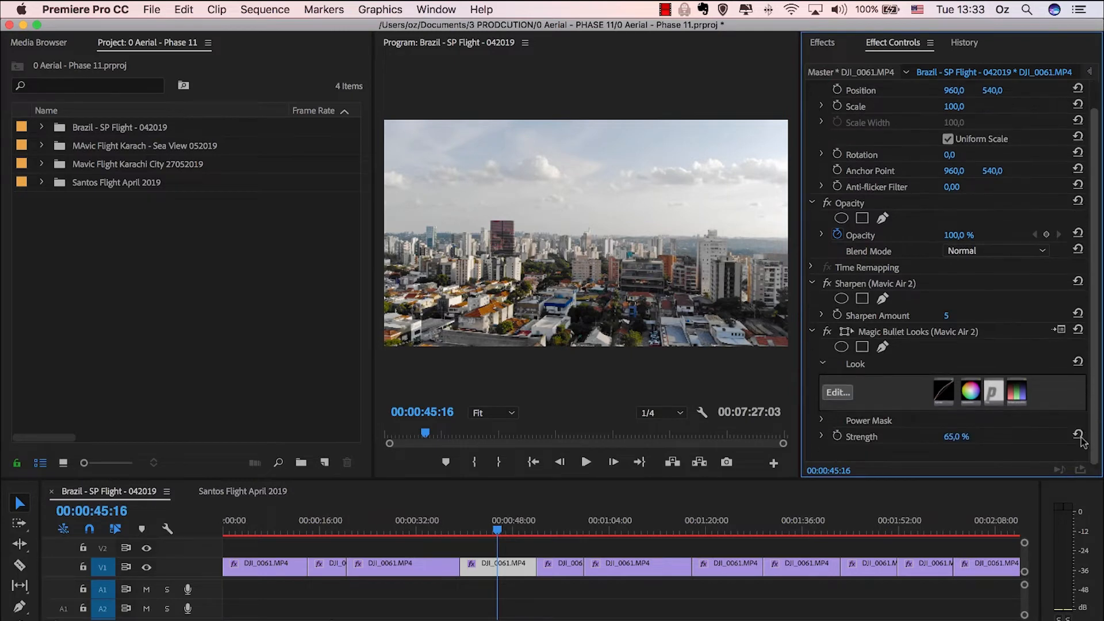
click(962, 436)
text(10)
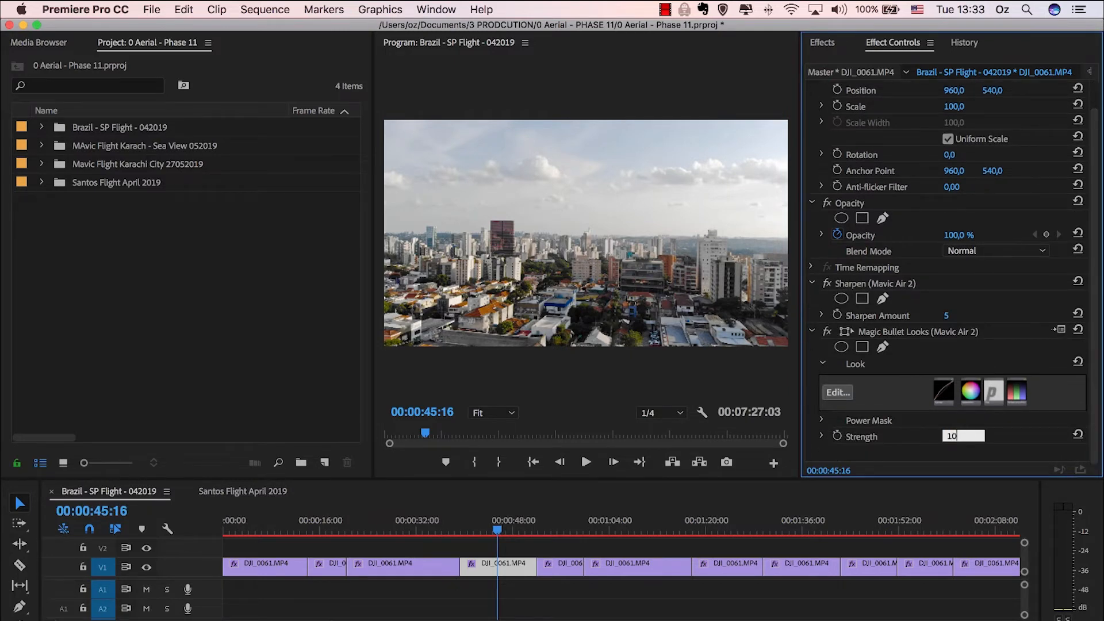
text(0)
key(Return)
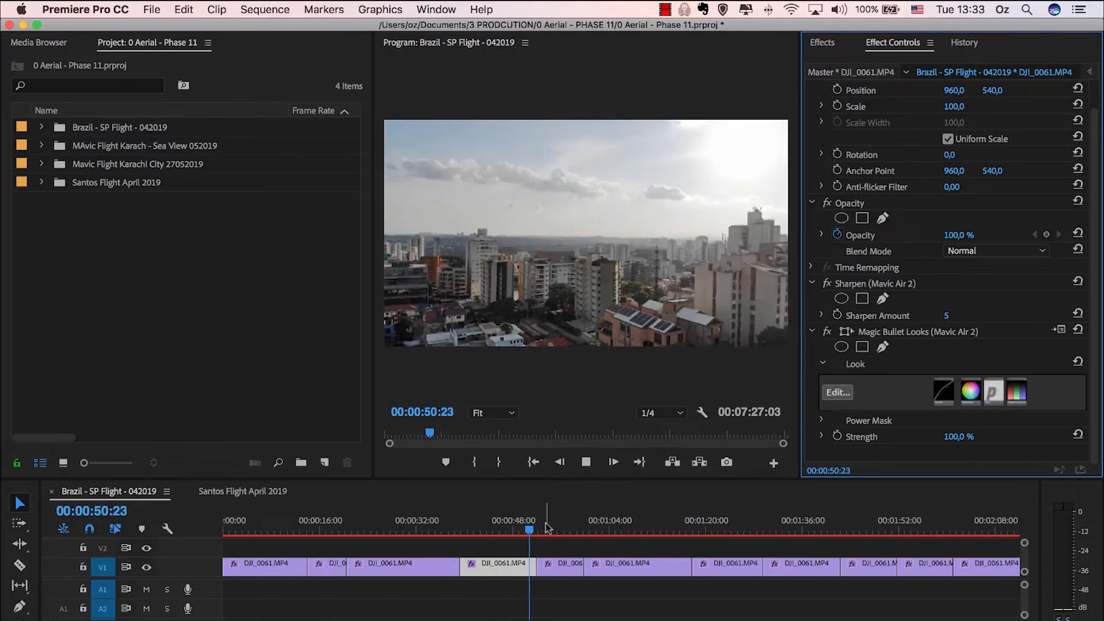
- Enlarge the timeline area and play on into the fifth clip, placing the playhead at 00:00:56:18
key(space)
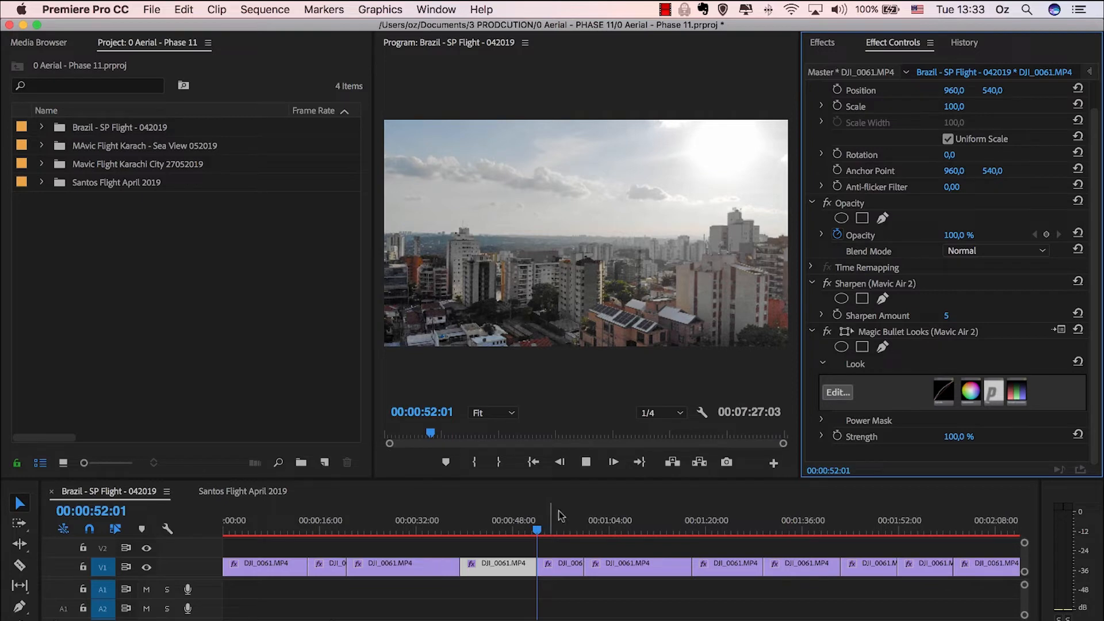
drag(584, 480, 586, 417)
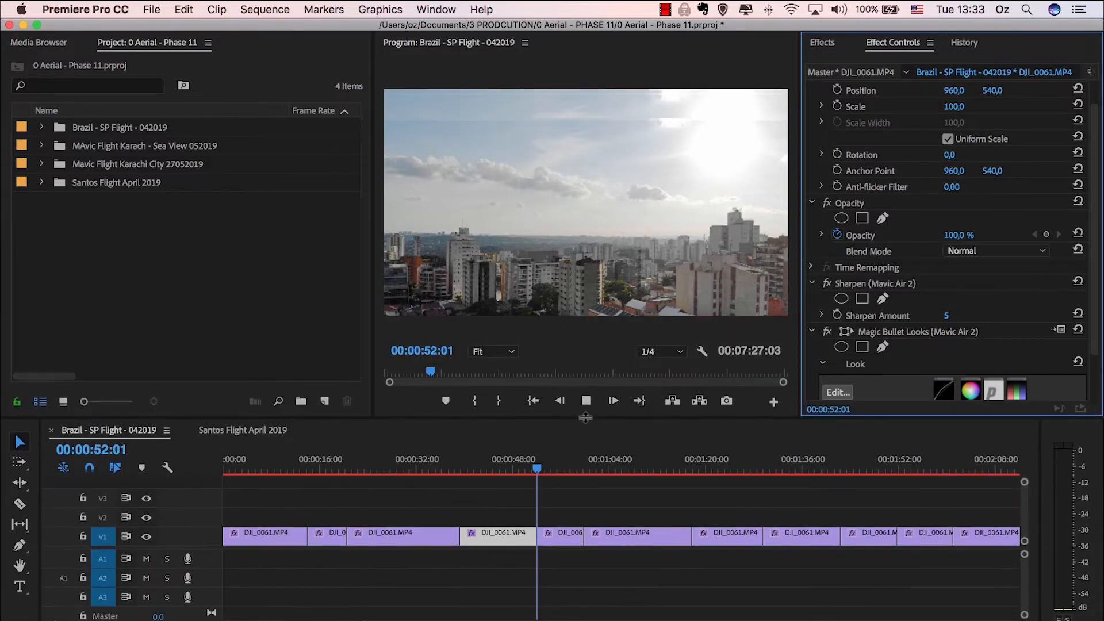
key(space)
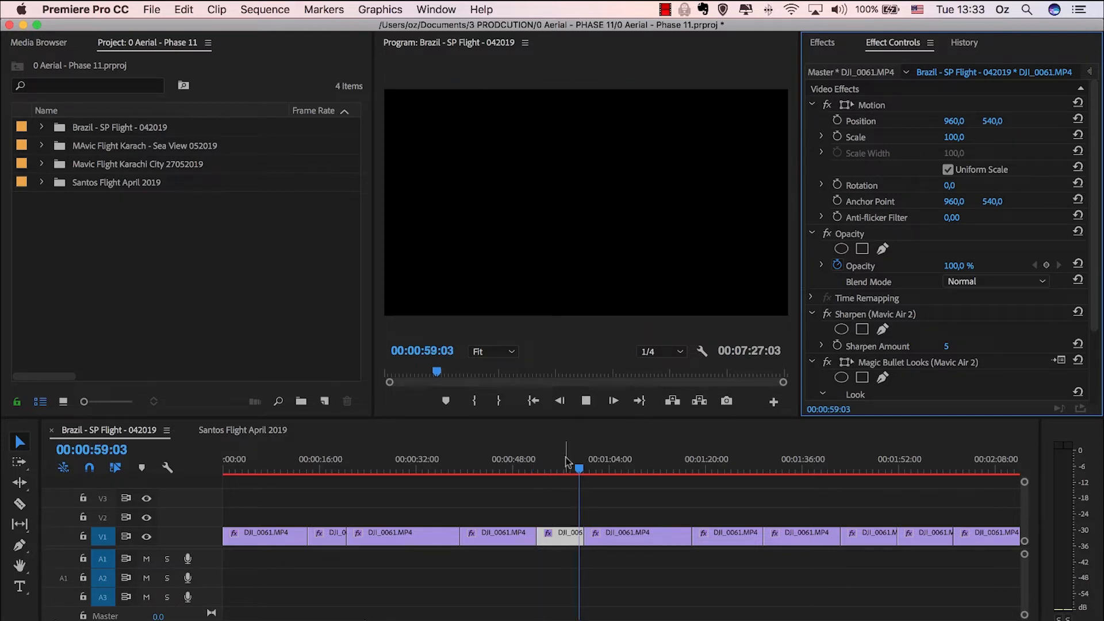
click(565, 460)
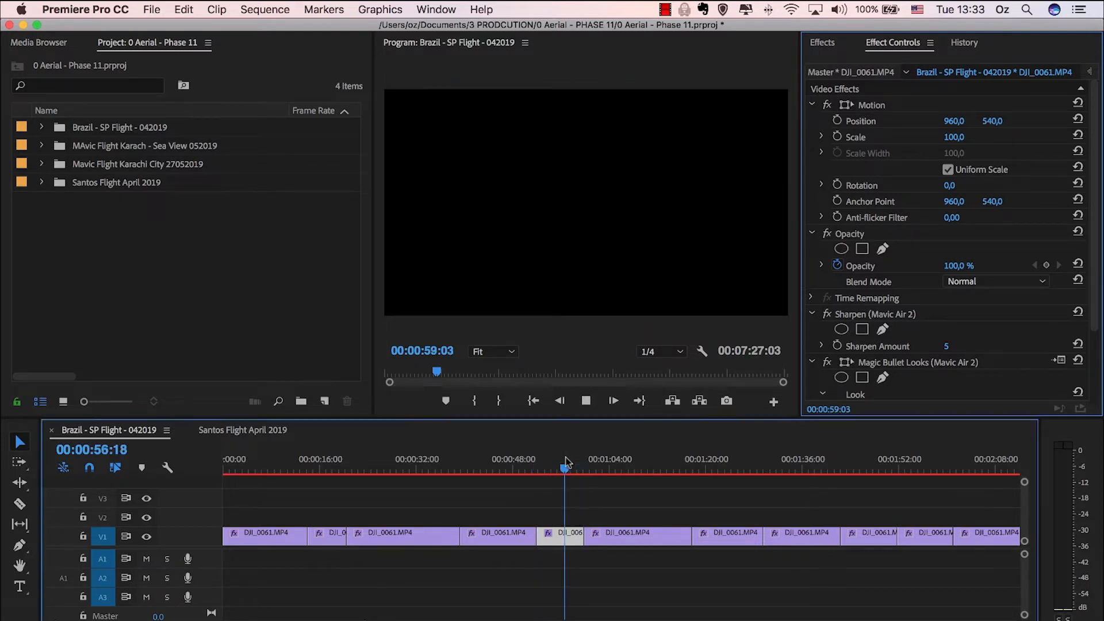
click(666, 9)
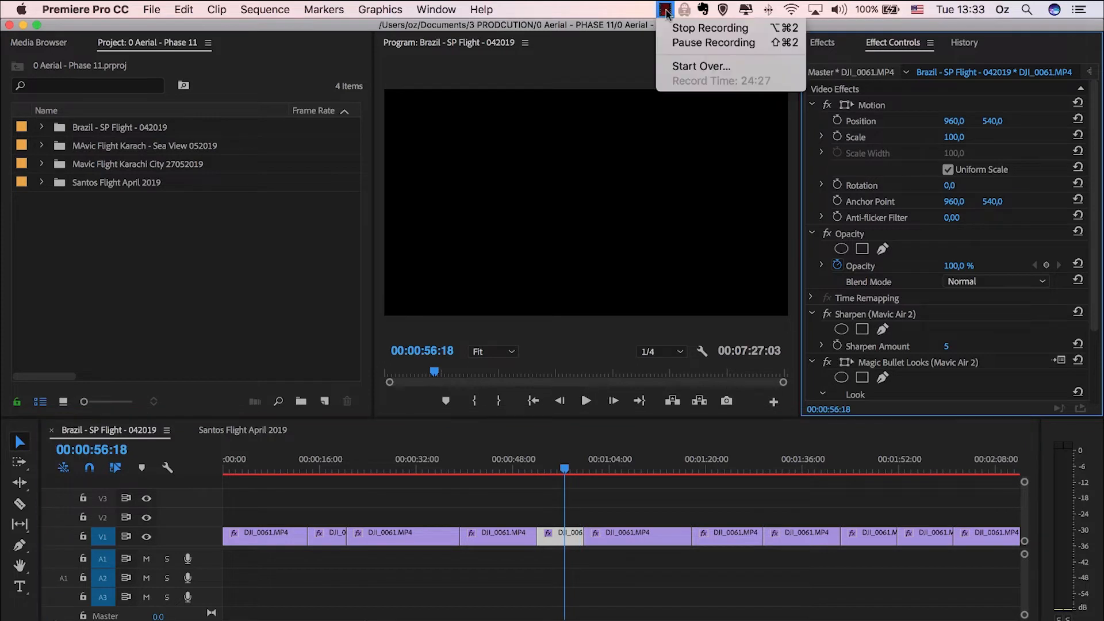
click(702, 43)
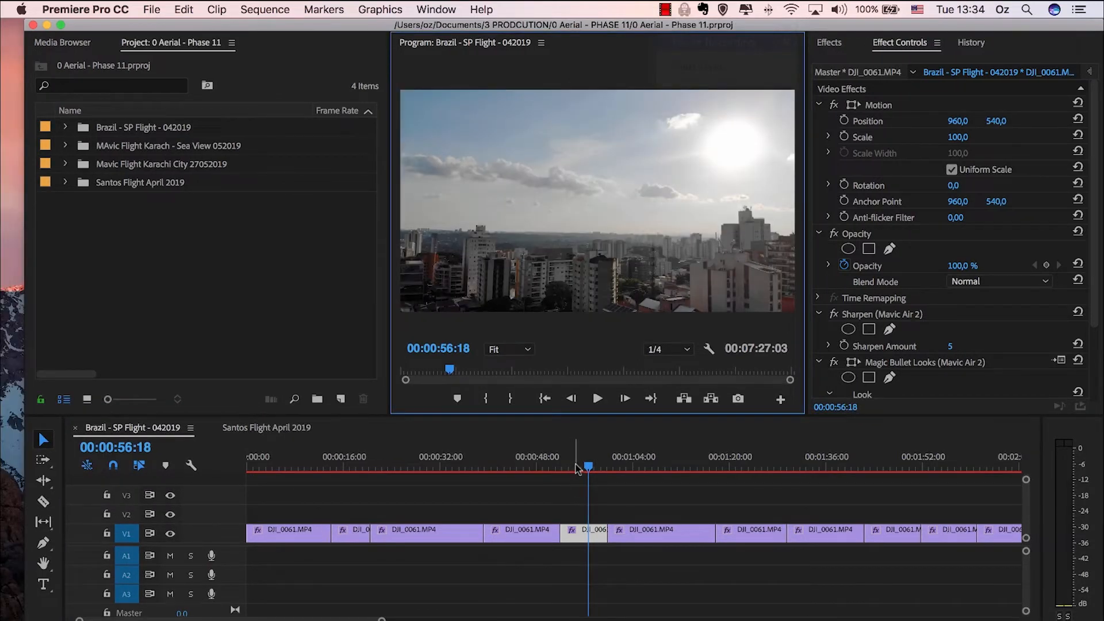
- Play from the fifth clip into the sixth, stop at 00:01:05:19 and set the sixth clip's Magic Bullet Looks strength to 100%
key(space)
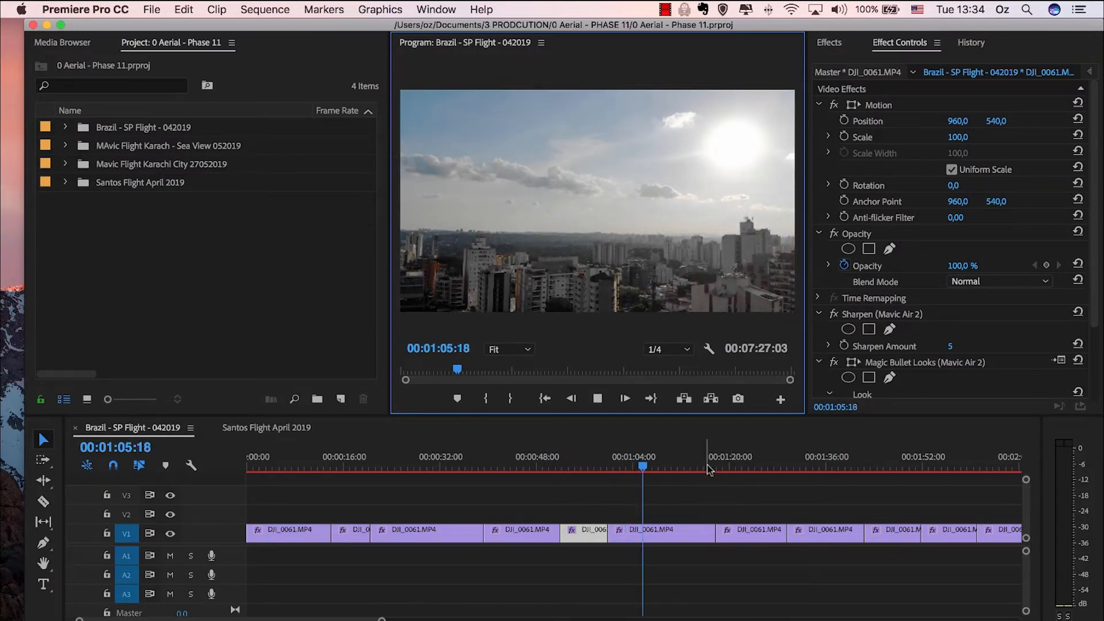
key(space)
scroll(1100, 325, down, 5)
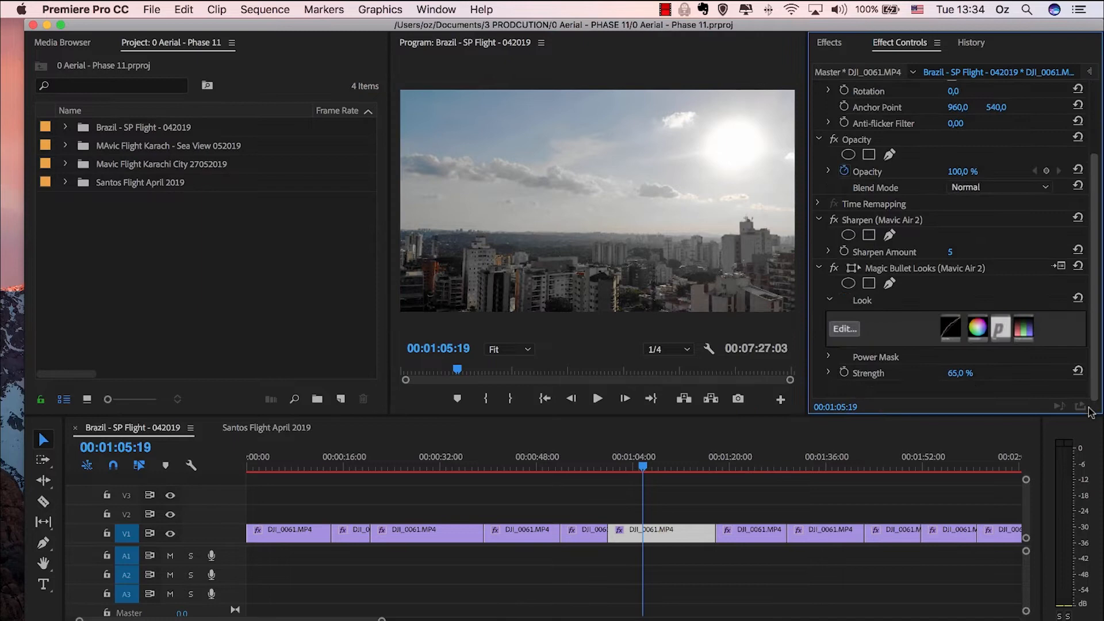
click(960, 373)
text(100)
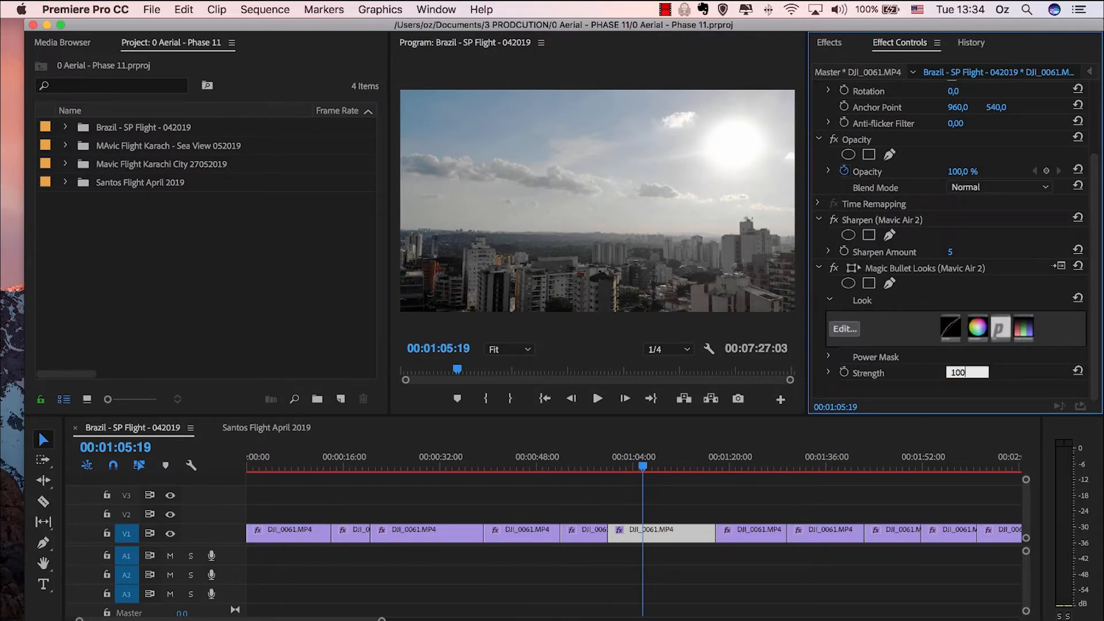
key(Return)
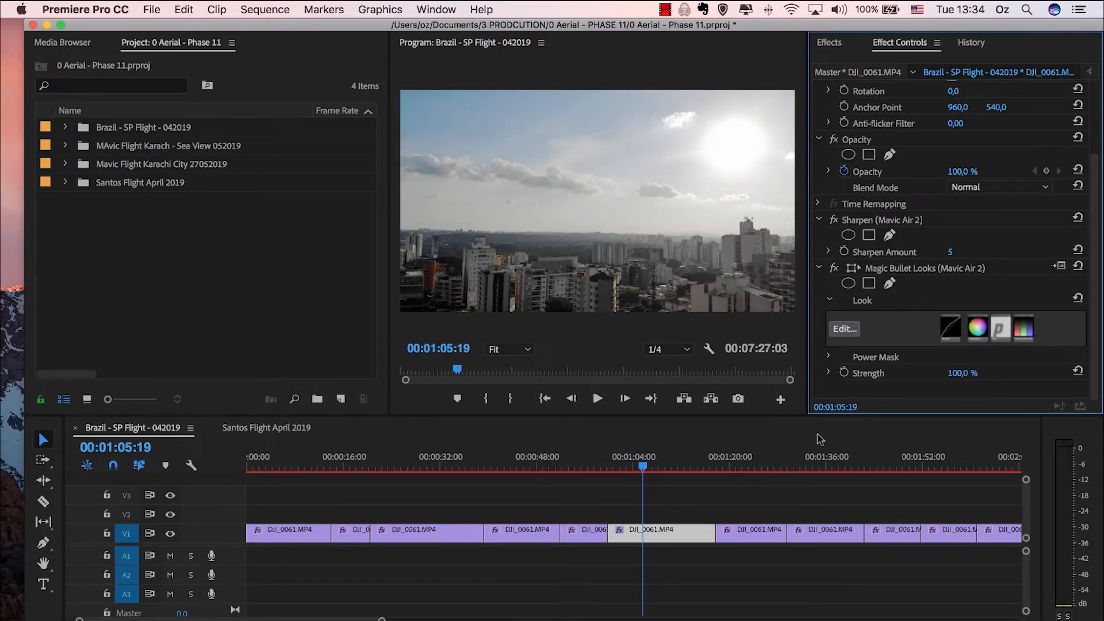
- Go back to the fifth clip at 00:00:57:07 and set its Magic Bullet Looks strength to 100%
click(593, 460)
scroll(1080, 368, down, 4)
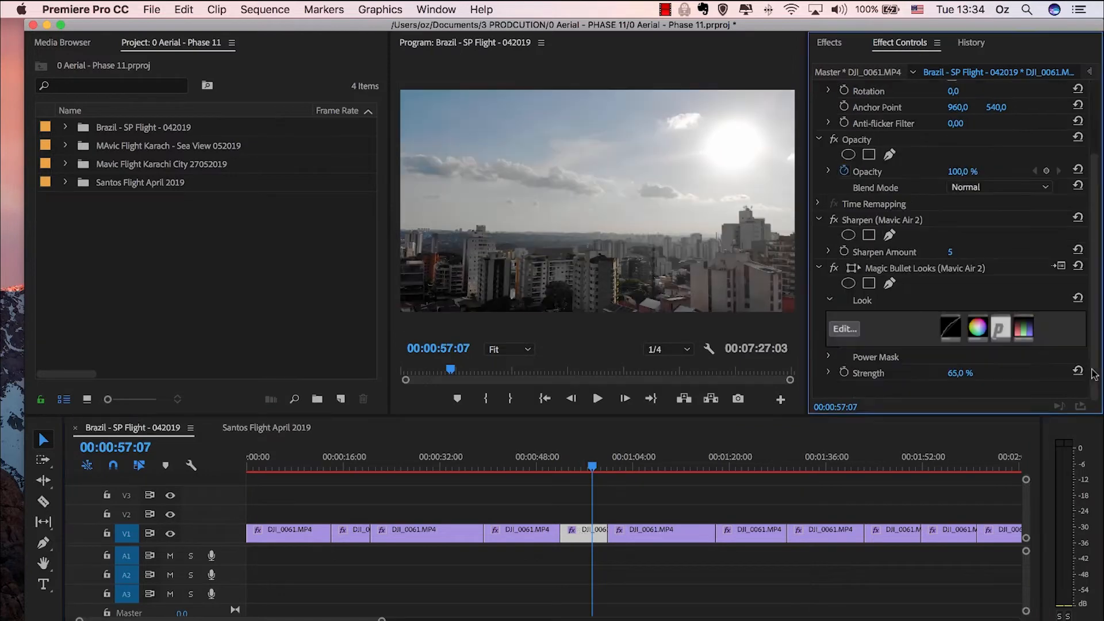
click(960, 372)
text(100)
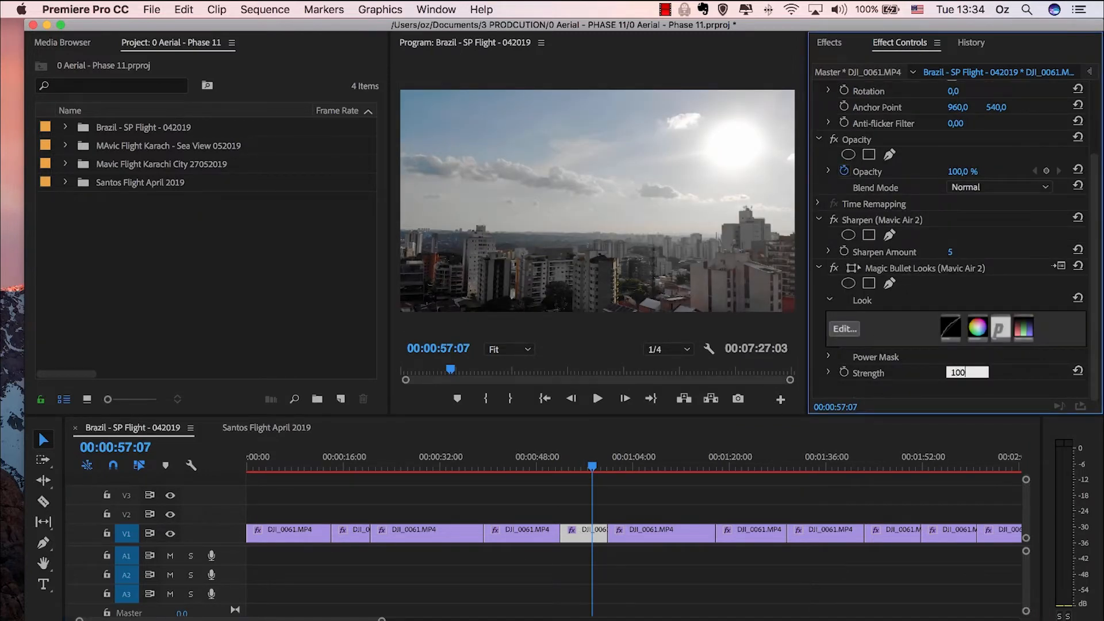
key(Return)
- Preview the seventh clip from 00:01:19:17 and show its Magic Bullet Looks strength setting
click(728, 461)
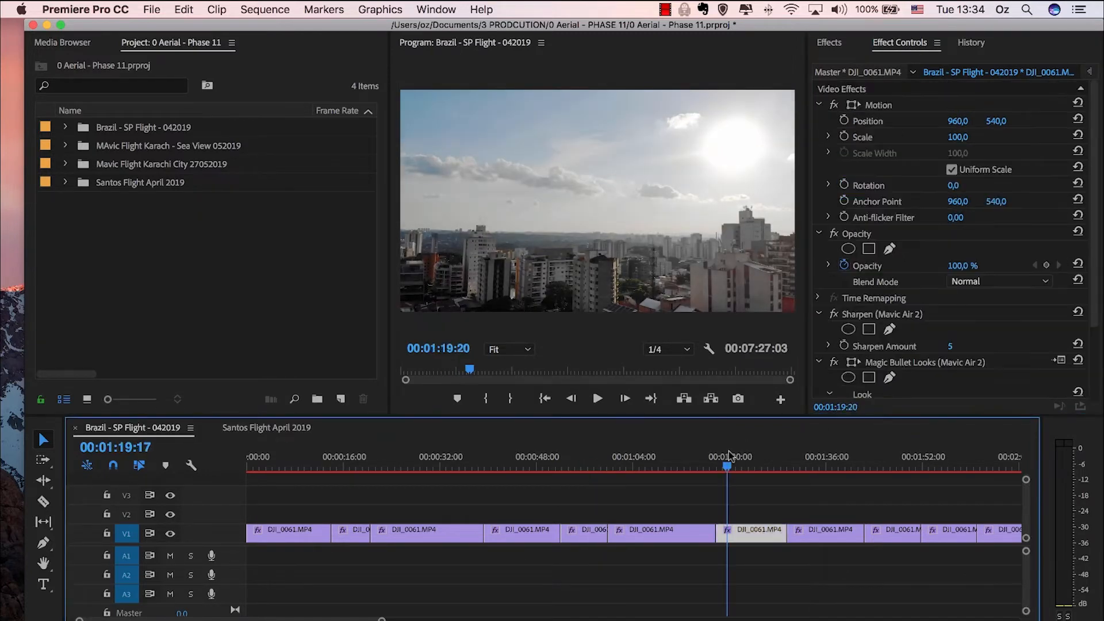
key(space)
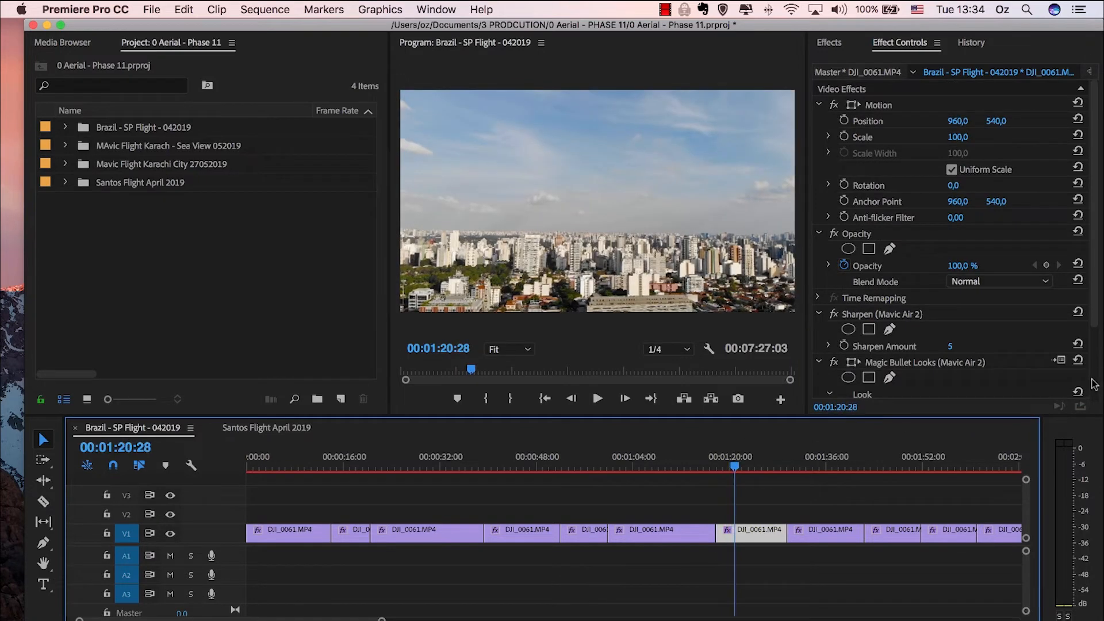
scroll(1067, 373, down, 3)
- Try a Magic Bullet Looks strength of 100% on the seventh clip
click(961, 374)
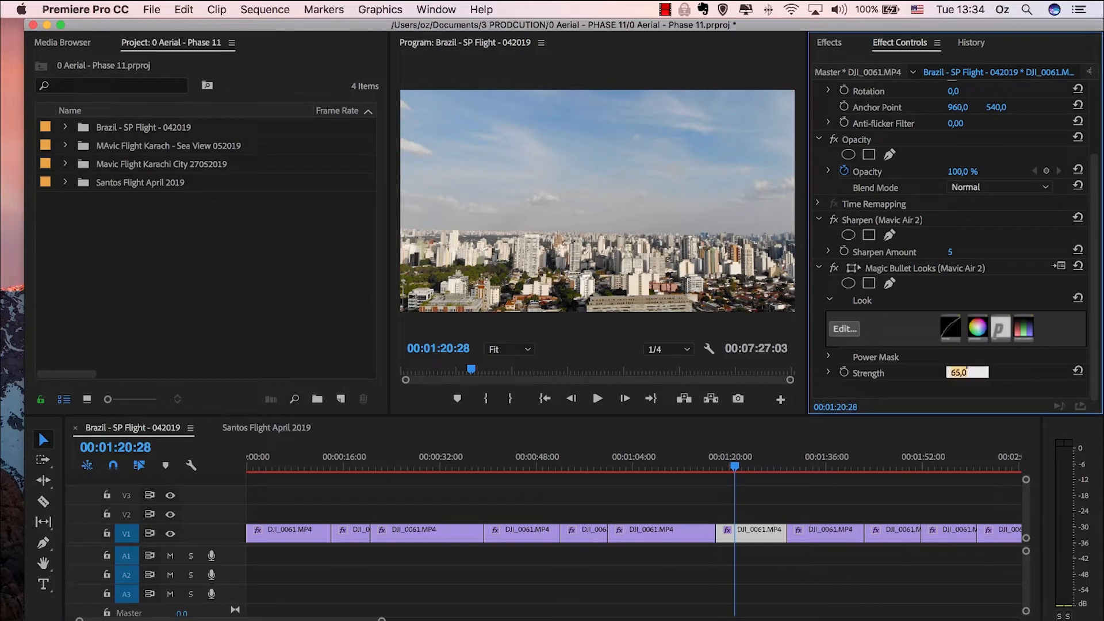
key(Return)
click(968, 368)
text(100)
key(Return)
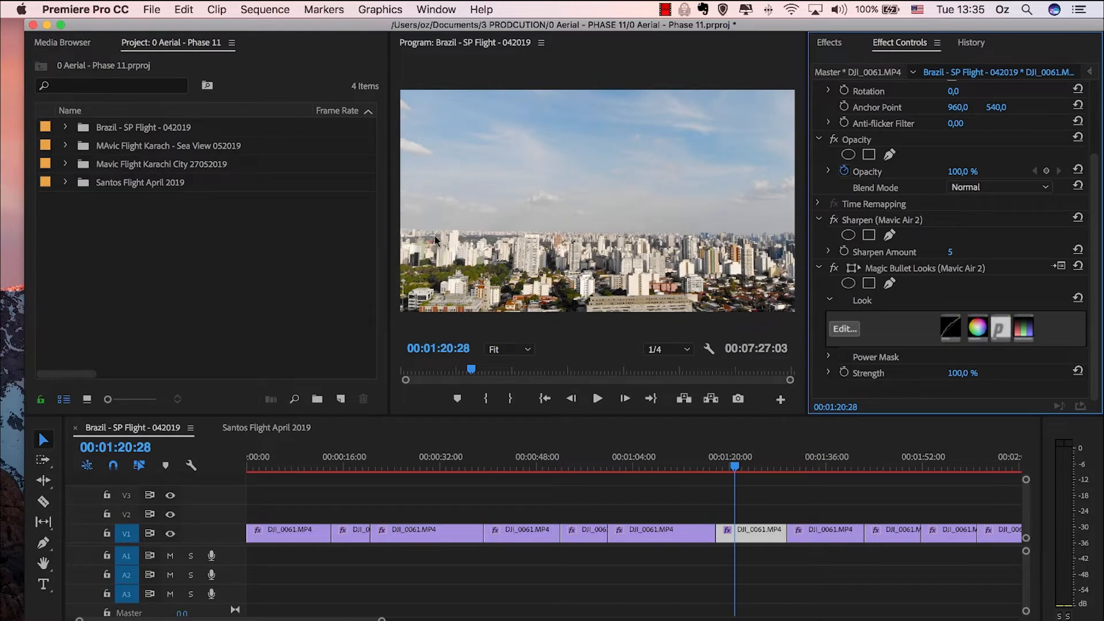
- Set the seventh clip's Magic Bullet Looks strength to 80% and play it to check the look
click(967, 371)
text(80)
key(Return)
key(space)
- Preview the eighth clip from 00:01:31:22, set its Magic Bullet Looks strength to 80% and play it again
click(801, 457)
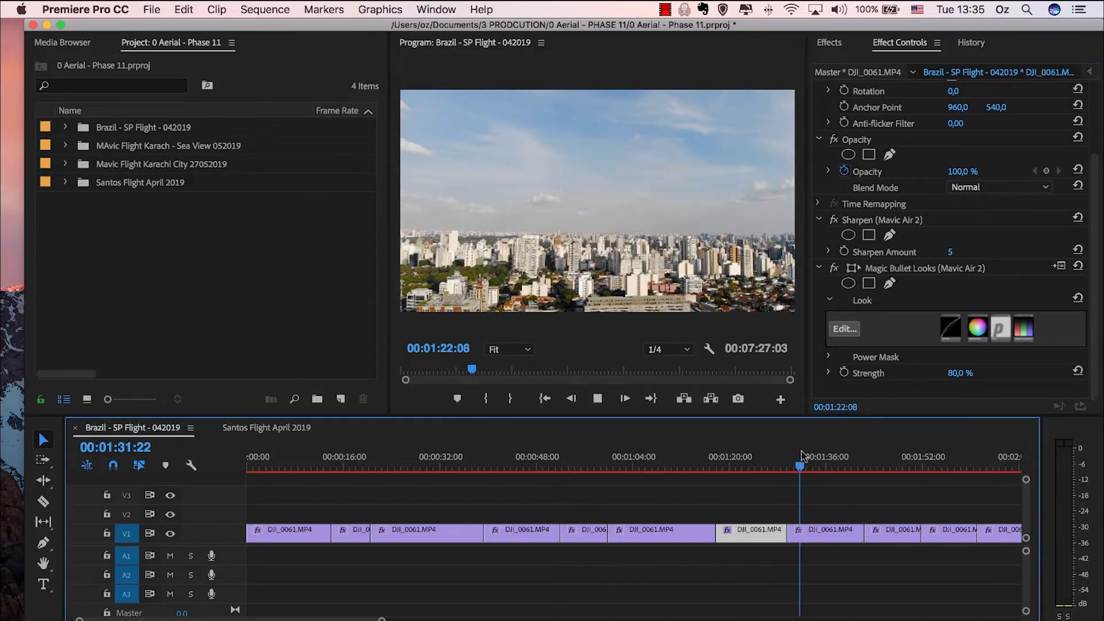
key(space)
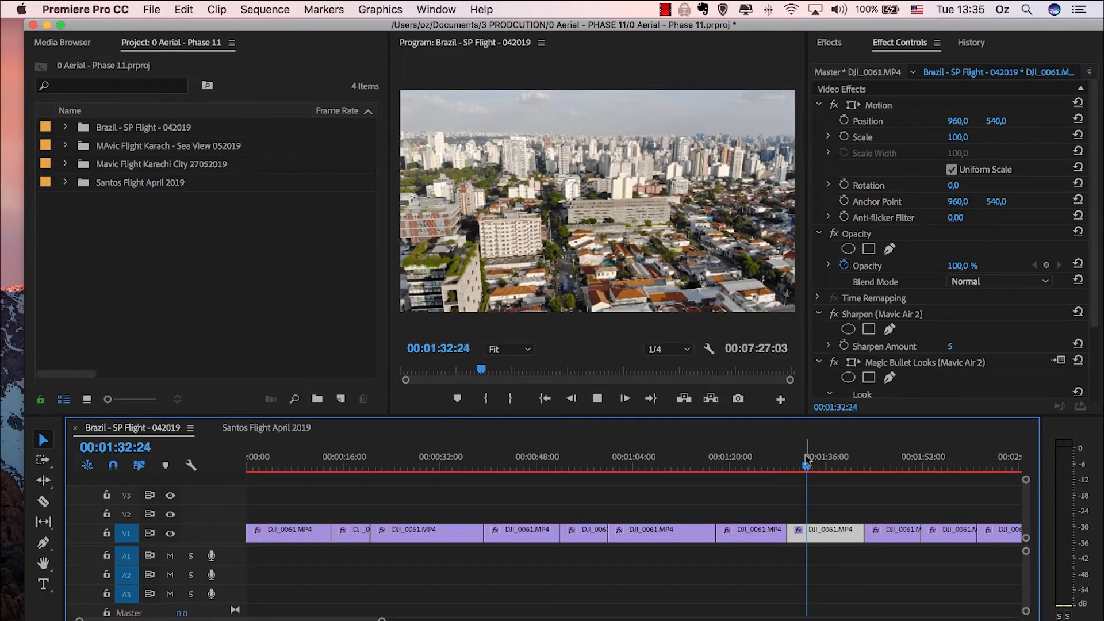
key(space)
scroll(1098, 366, down, 3)
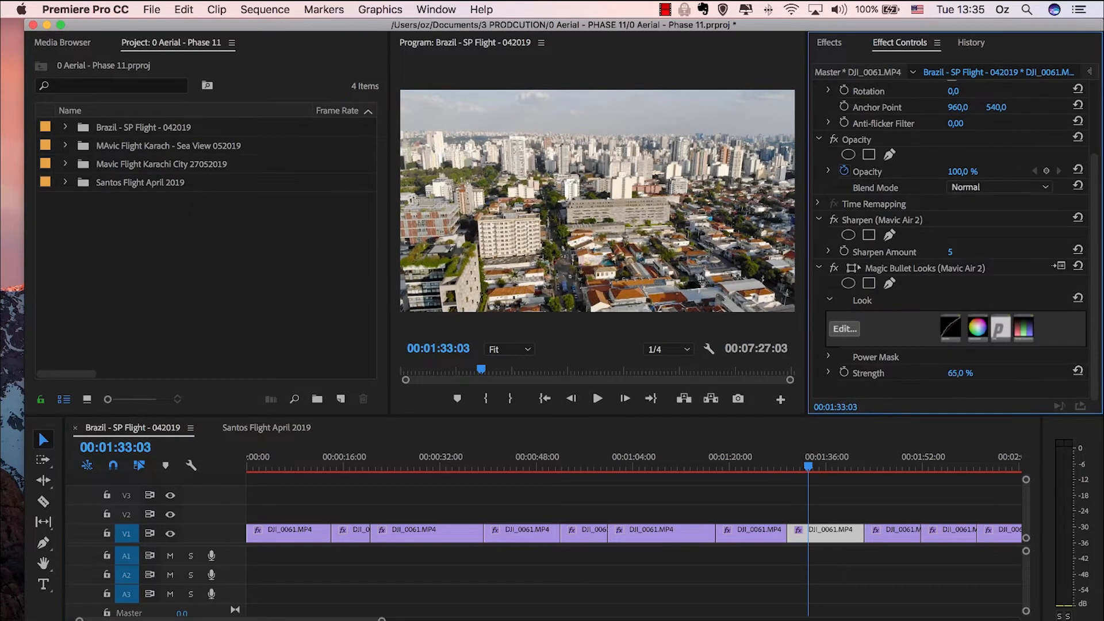
click(958, 372)
key(Return)
key(space)
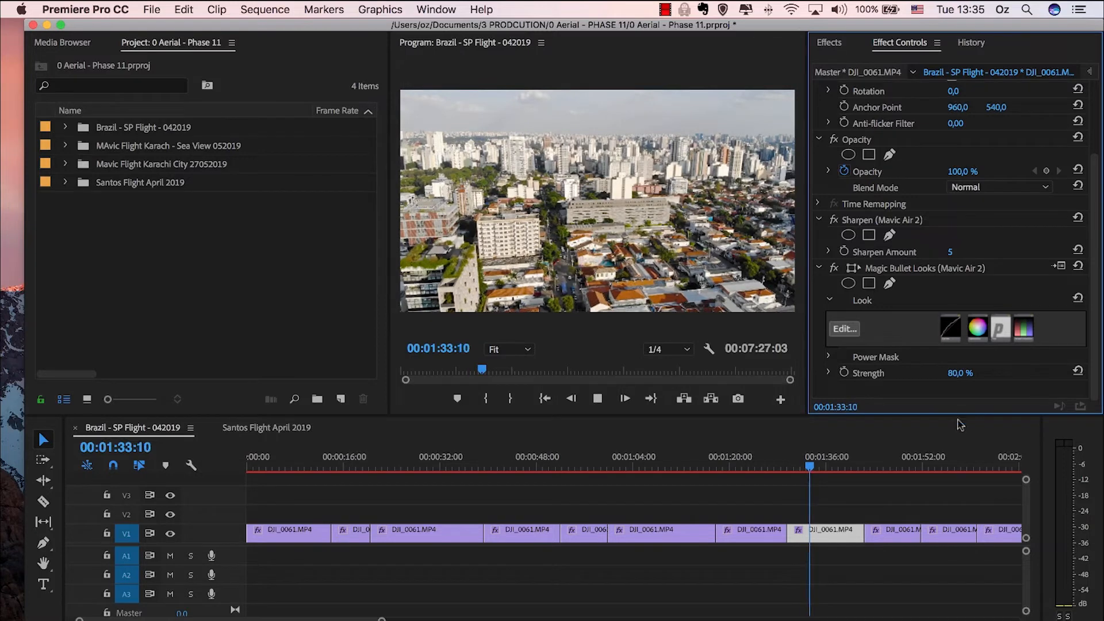
- Preview the ninth clip up to 00:01:44:27 and set its Magic Bullet Looks strength to 80%
click(866, 460)
scroll(880, 472, right, 3)
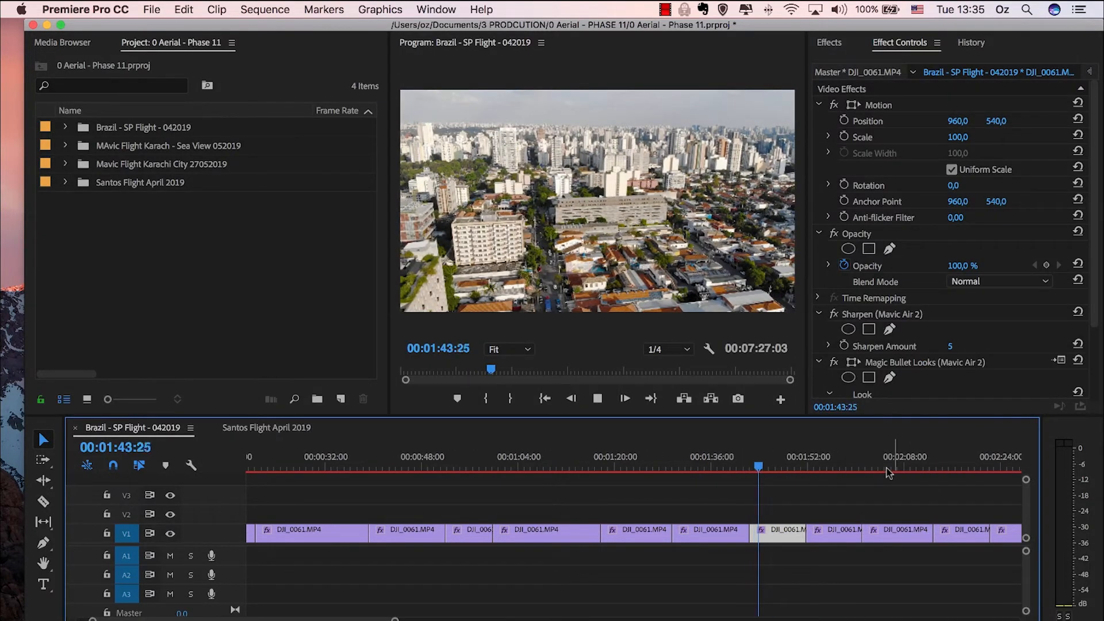
key(space)
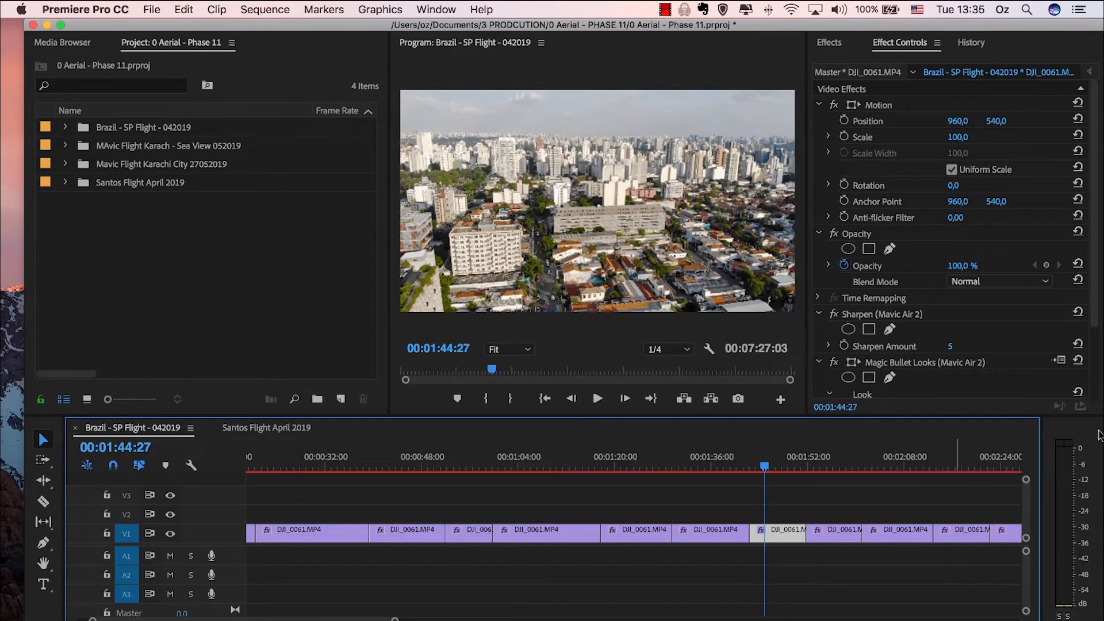
click(1099, 380)
scroll(1098, 379, down, 3)
click(959, 373)
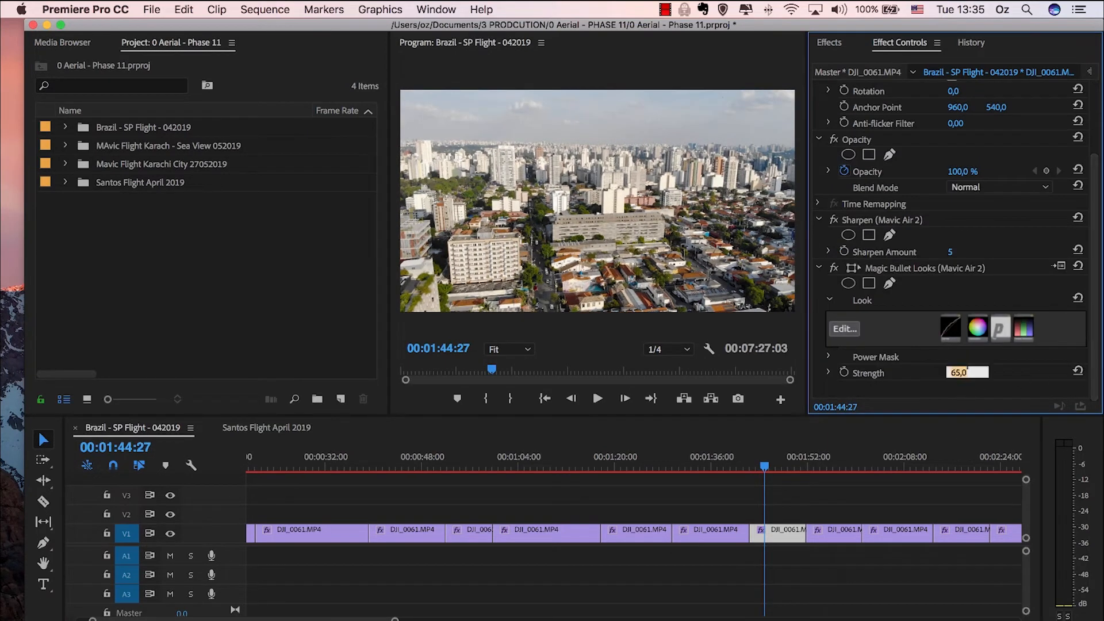
key(Return)
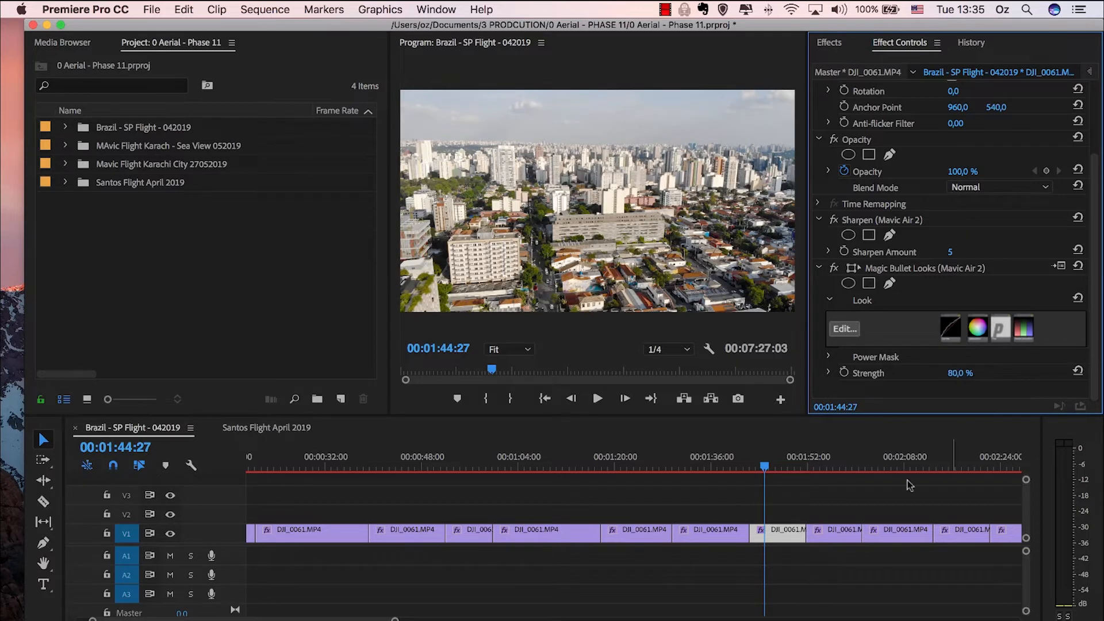
- Move to the tenth clip at 00:01:53:13 and change its Magic Bullet Looks strength
click(818, 454)
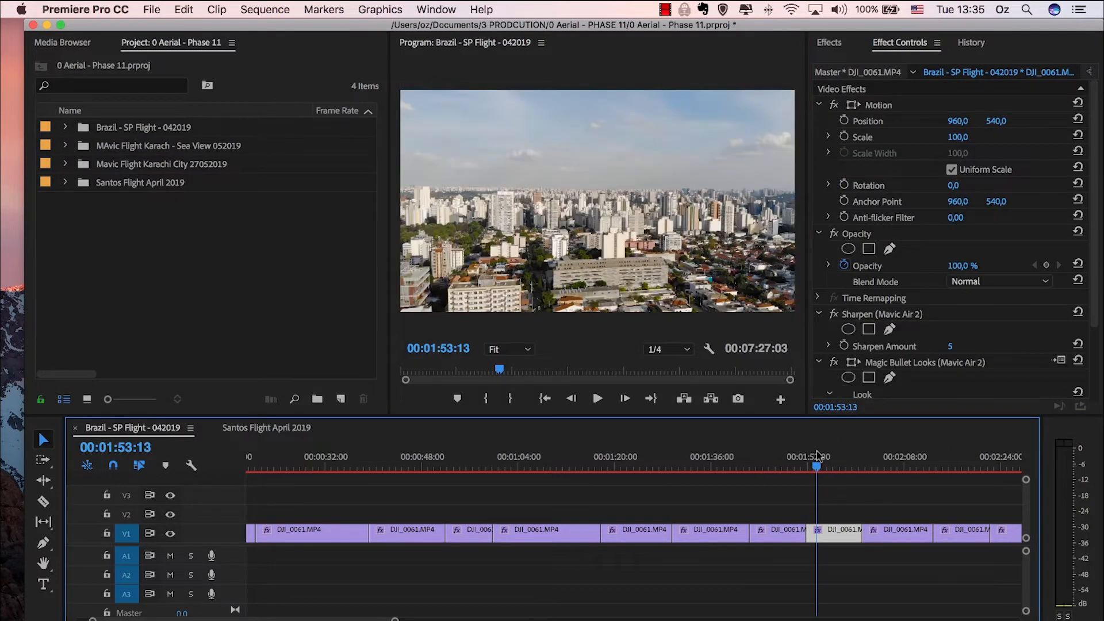
scroll(1095, 368, down, 3)
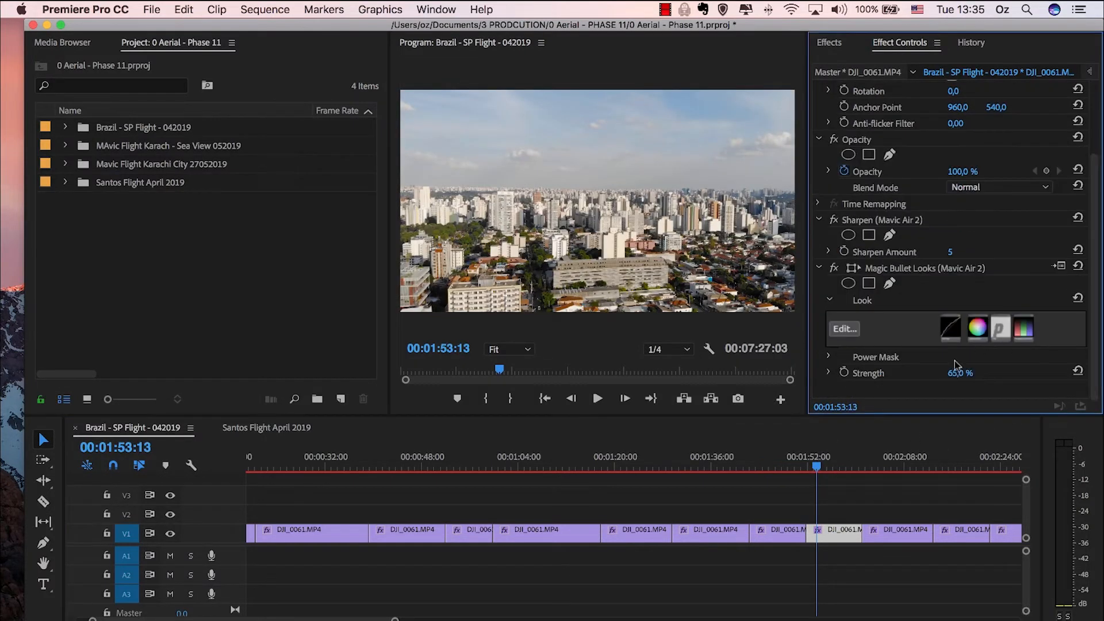
click(966, 373)
key(Return)
- Set the Magic Bullet Looks strength of the eleventh clip, at 00:02:03:14, to 80% and play it briefly
click(877, 468)
scroll(879, 473, right, 5)
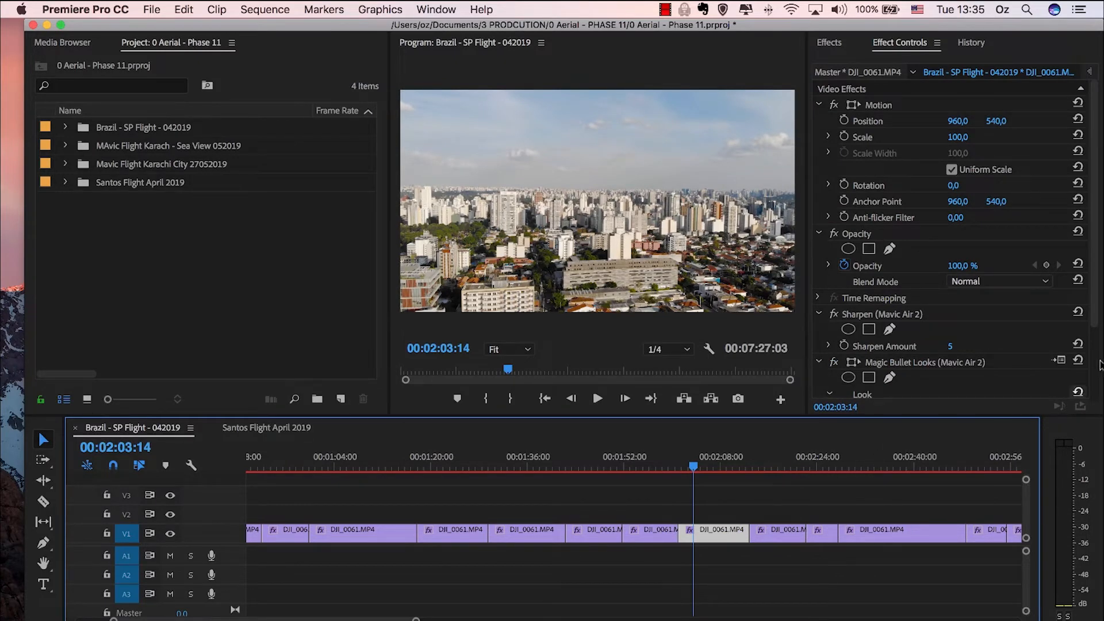
drag(1097, 336, 1096, 399)
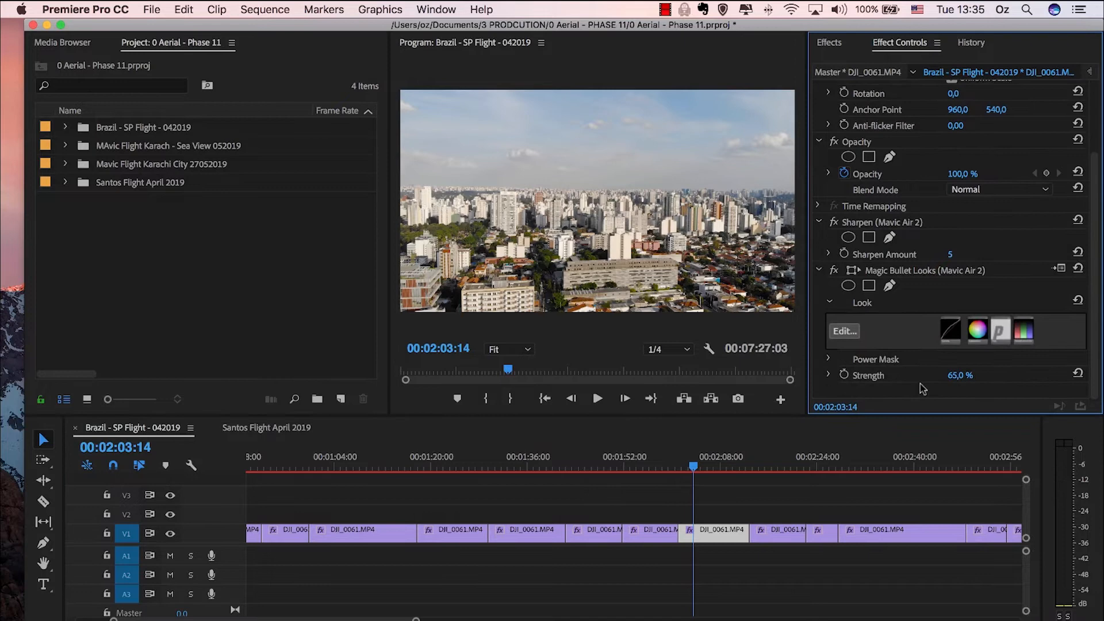
click(960, 375)
text(80)
key(Return)
key(space)
key(space)
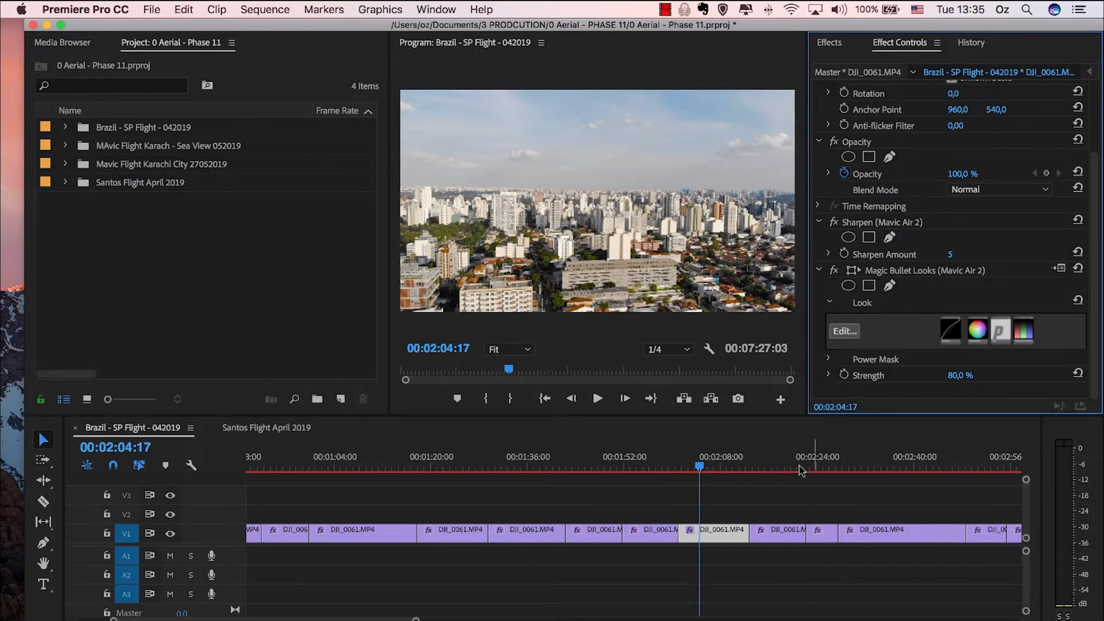
- Preview the twelfth clip up to 00:02:16:00 and change its Magic Bullet Looks strength
click(762, 457)
key(space)
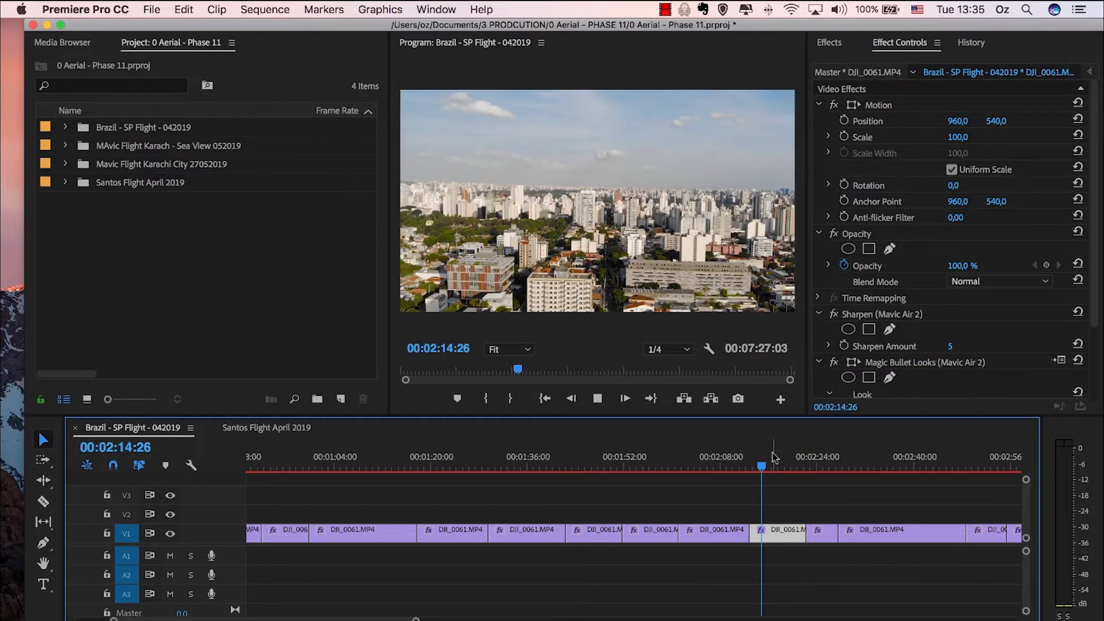
key(space)
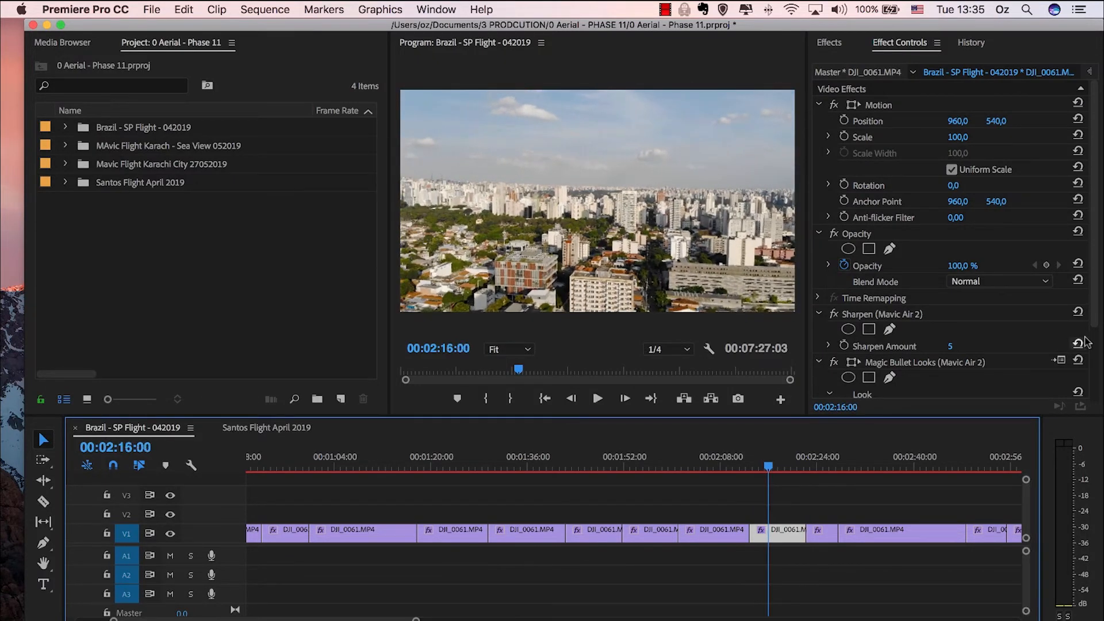
click(1093, 351)
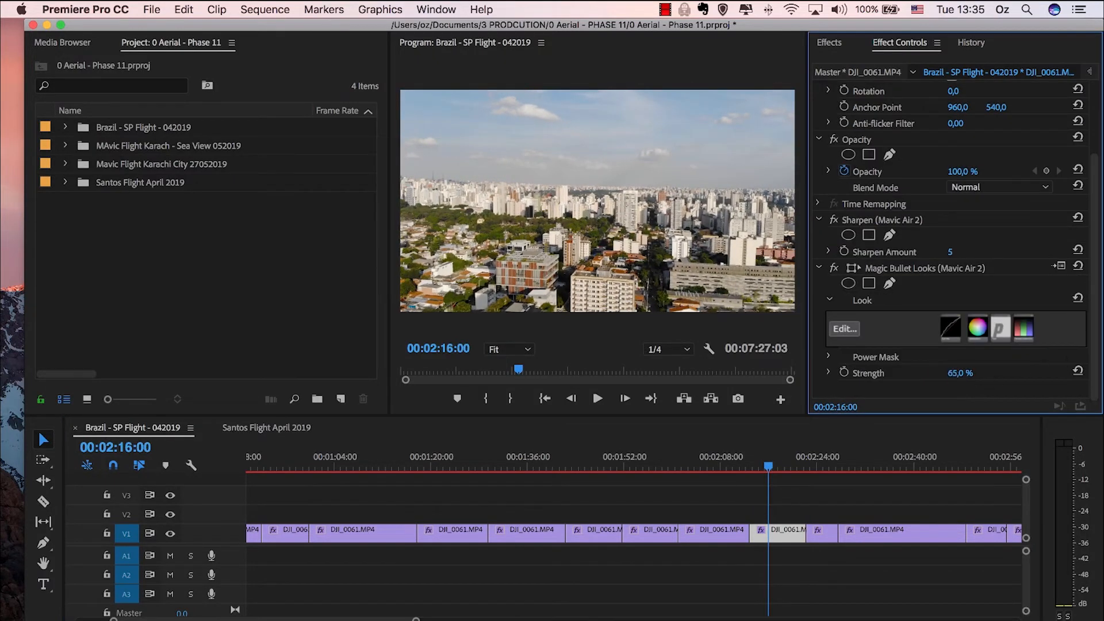
click(960, 373)
key(Return)
- Preview the thirteenth clip from 00:02:24:08, set its Magic Bullet Looks strength to 80% and play on into the fourteenth clip
click(820, 460)
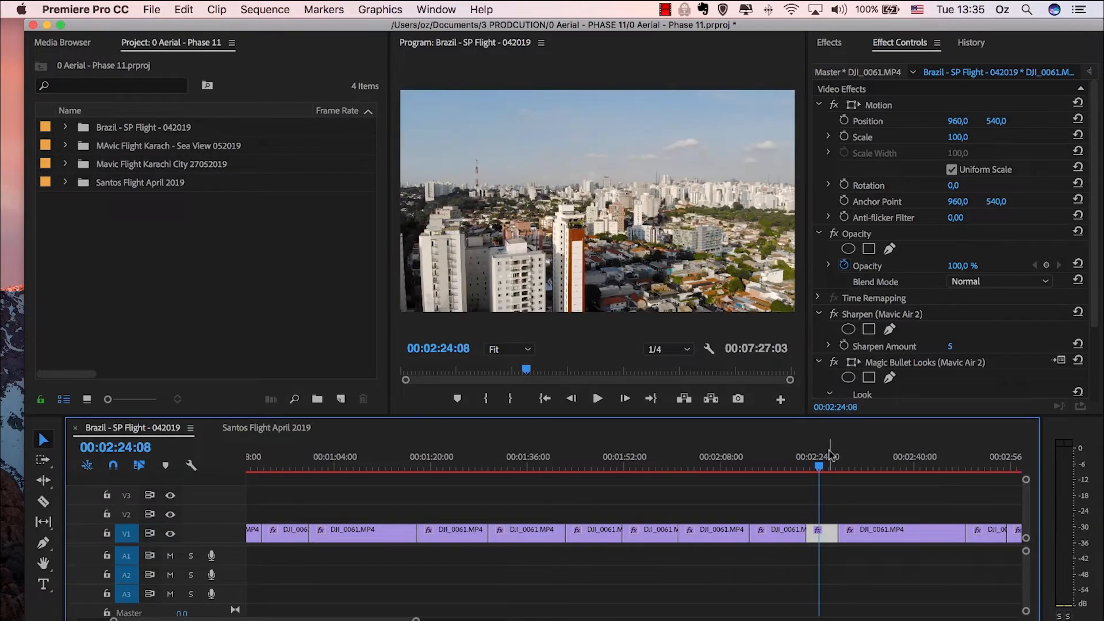
key(space)
key(space)
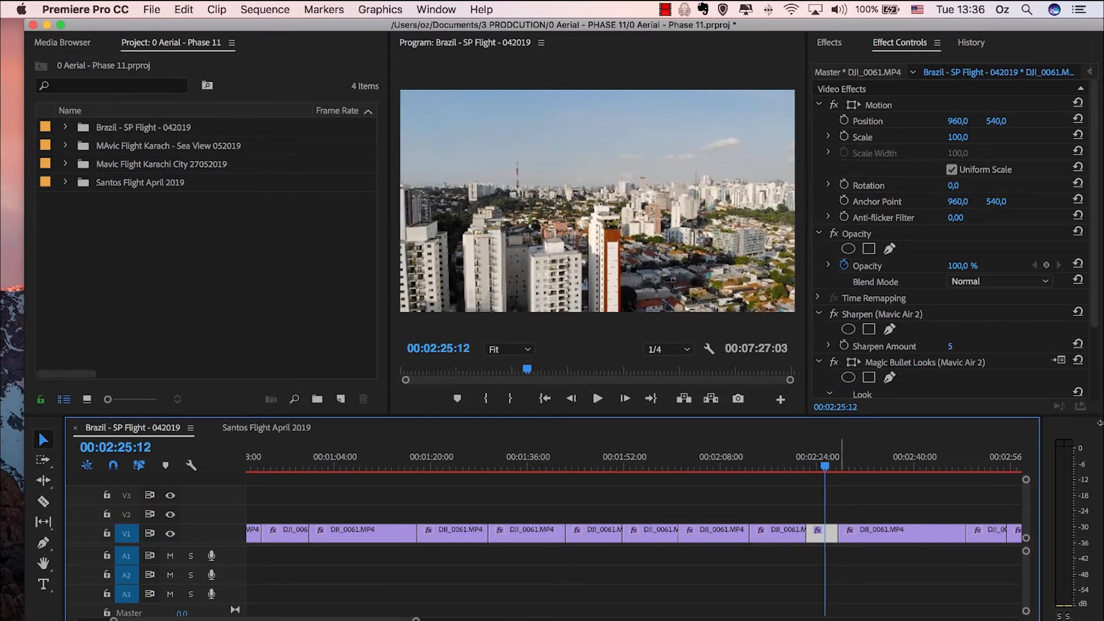
click(1096, 380)
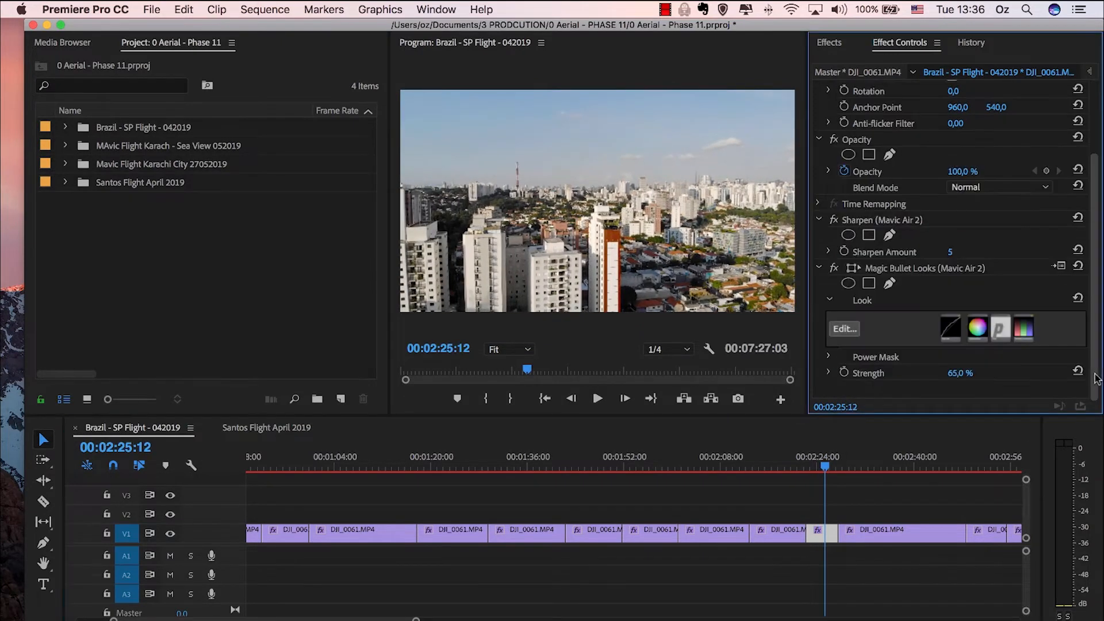
click(963, 372)
key(Return)
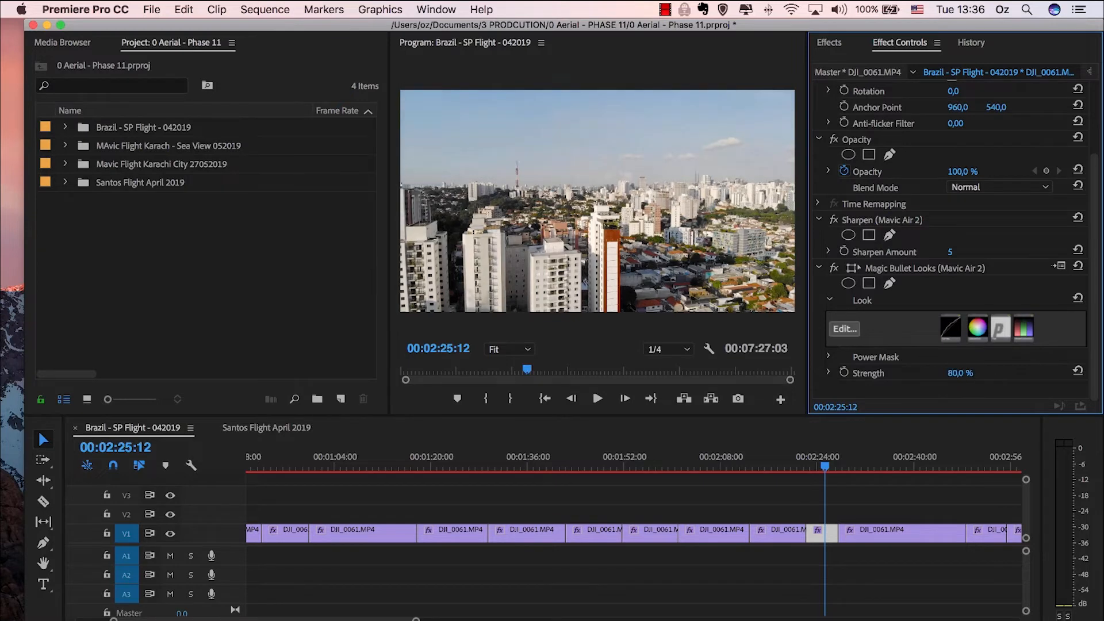
key(space)
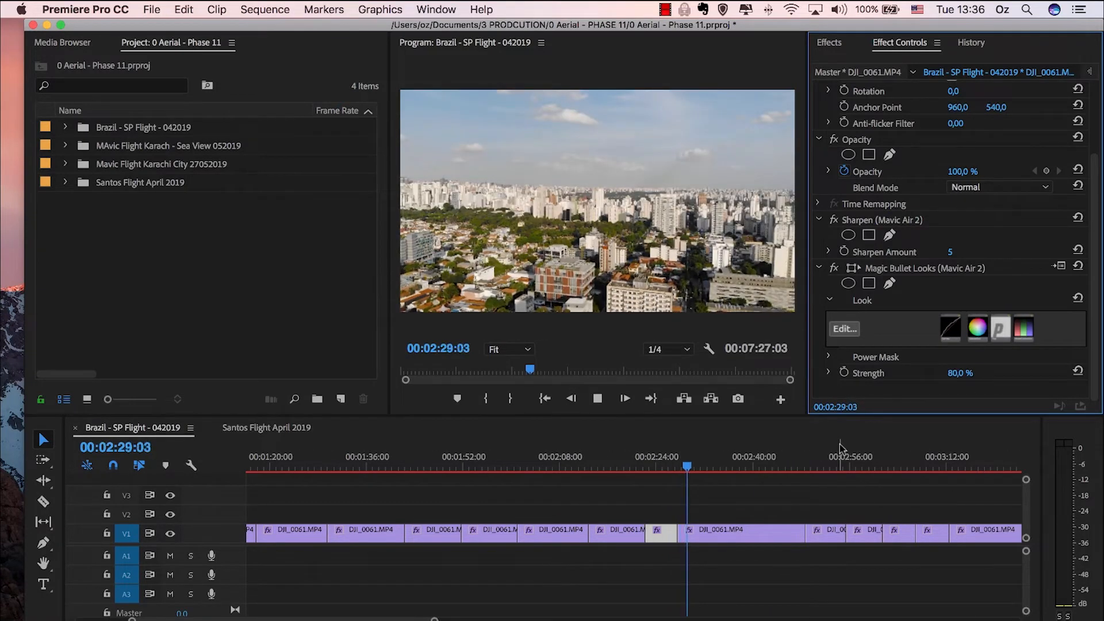
key(space)
- Try Magic Bullet Looks strengths of 100% and 90% on the fourteenth clip, toggling the effect off and on to compare
scroll(1093, 311, down, 5)
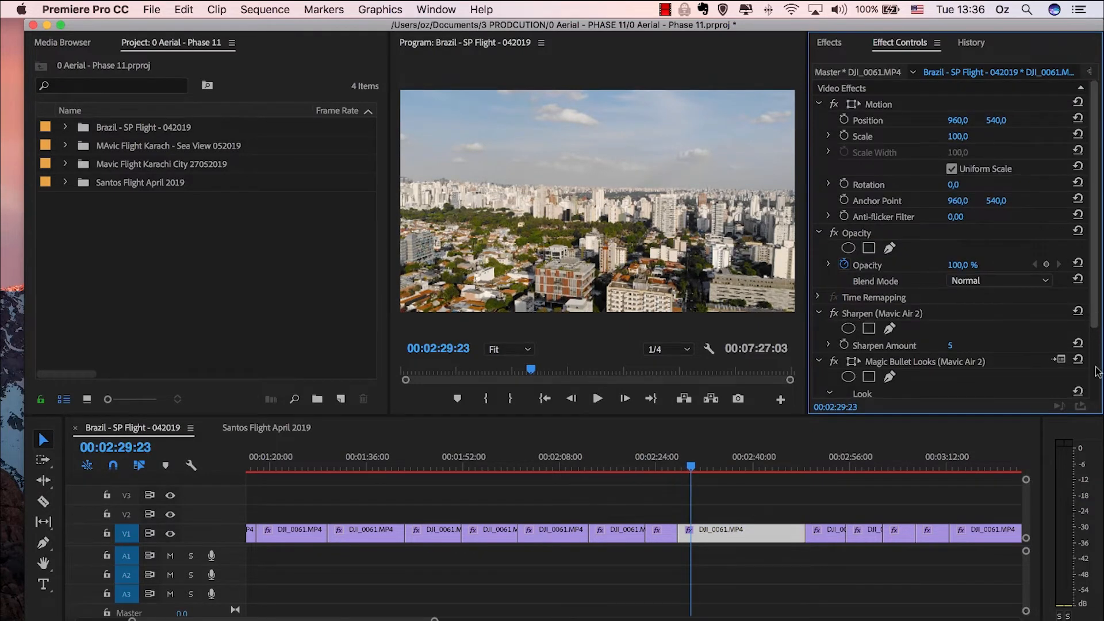
click(959, 373)
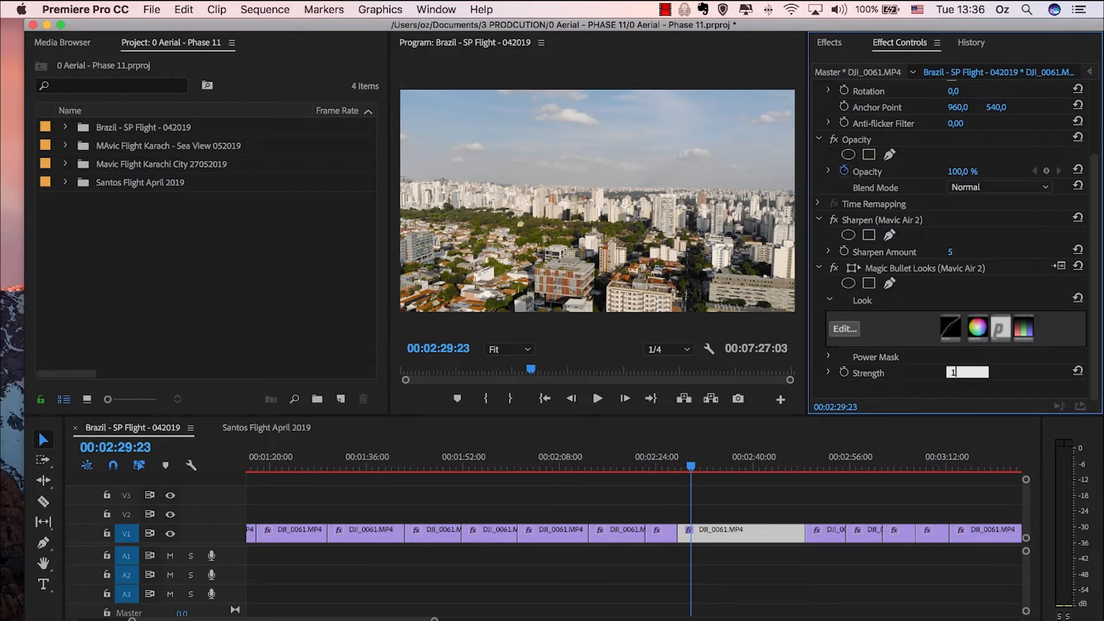
key(Return)
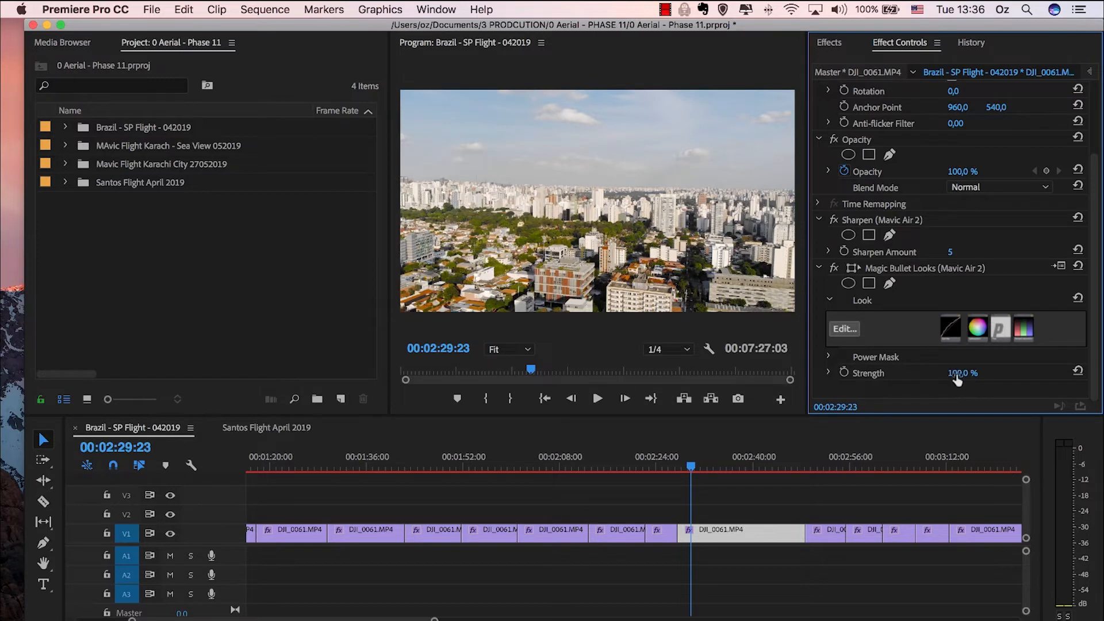
click(835, 268)
click(835, 268)
click(968, 371)
text(90)
key(Return)
- Try a Magic Bullet Looks strength of 80% on the fourteenth clip and play it
click(968, 372)
text(80)
key(Return)
key(space)
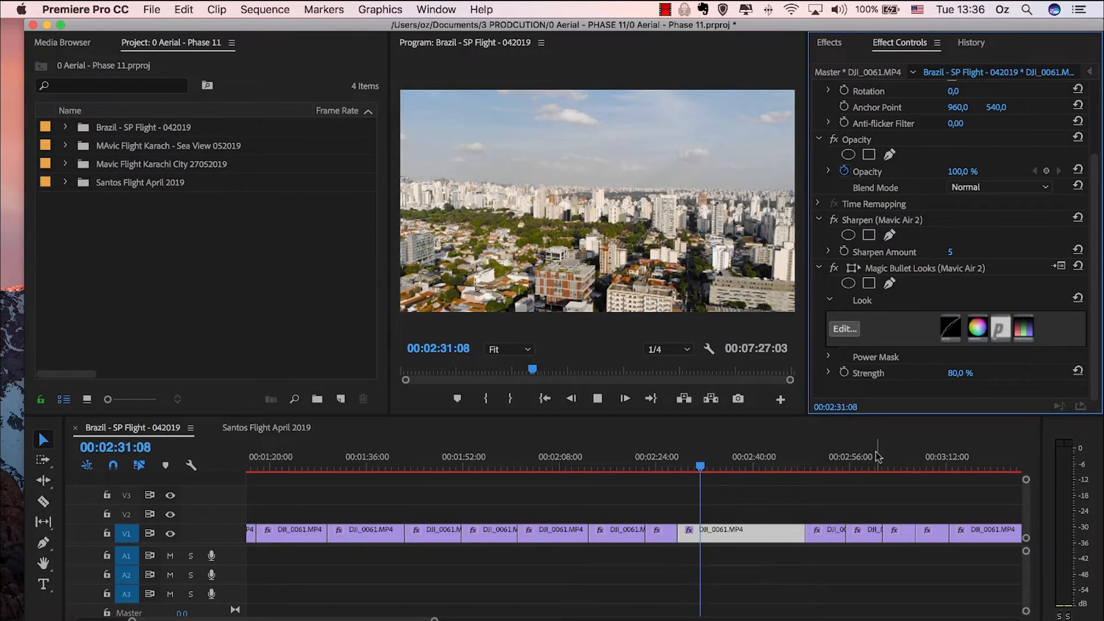
key(space)
- Set the fourteenth clip's Magic Bullet Looks strength to 85% and play it to check the look
click(959, 373)
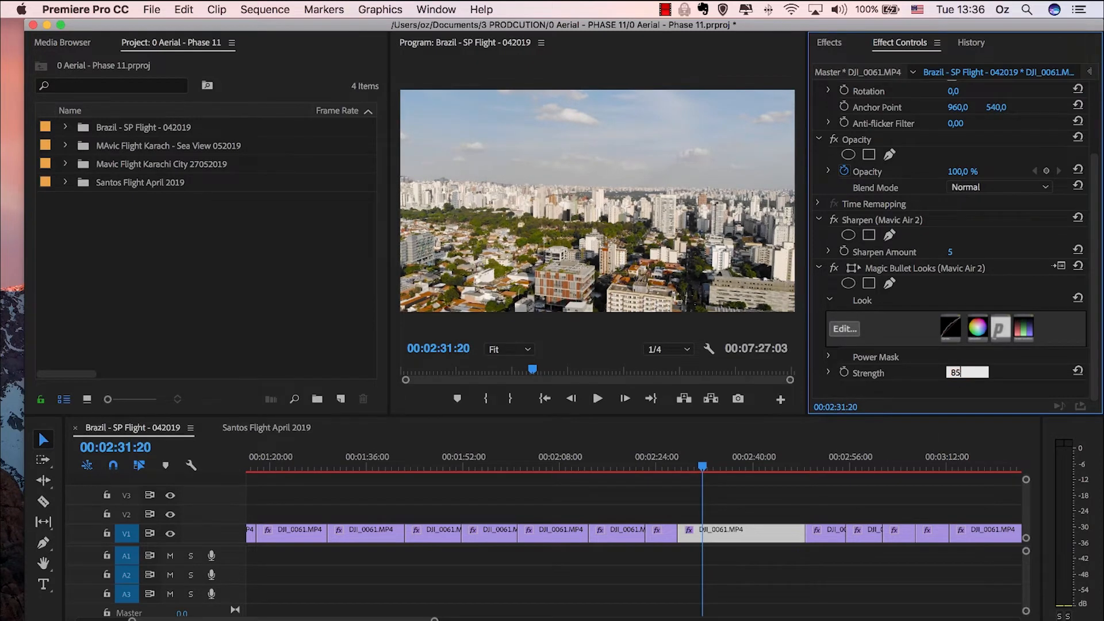
key(Return)
key(space)
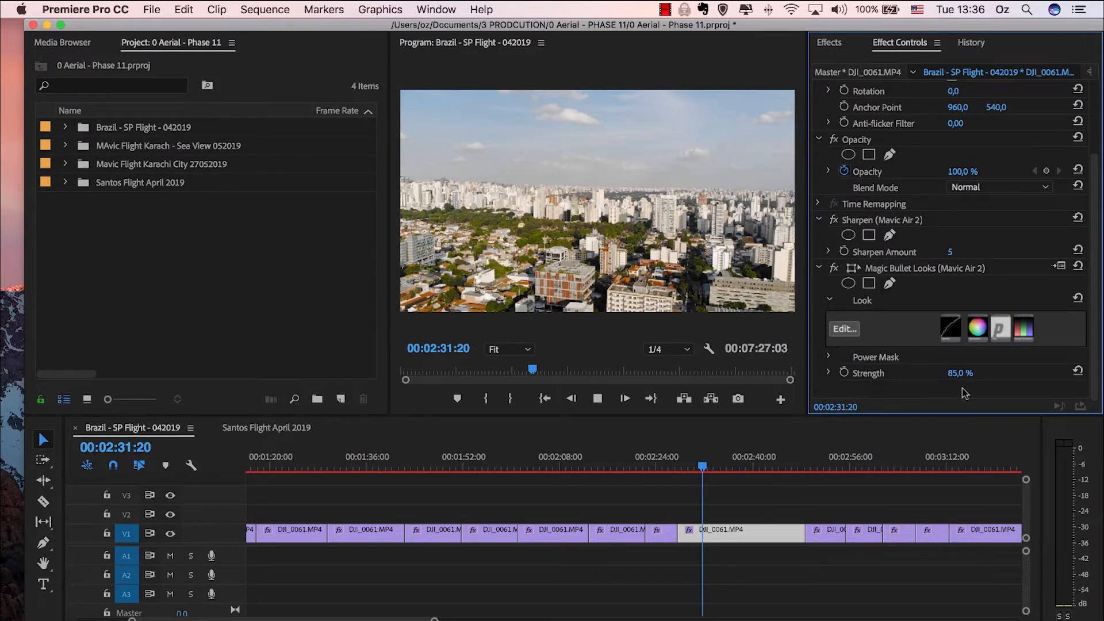
- Move to the fifteenth clip at 00:02:51:09 and change its Magic Bullet Looks strength
click(823, 456)
scroll(832, 499, right, 3)
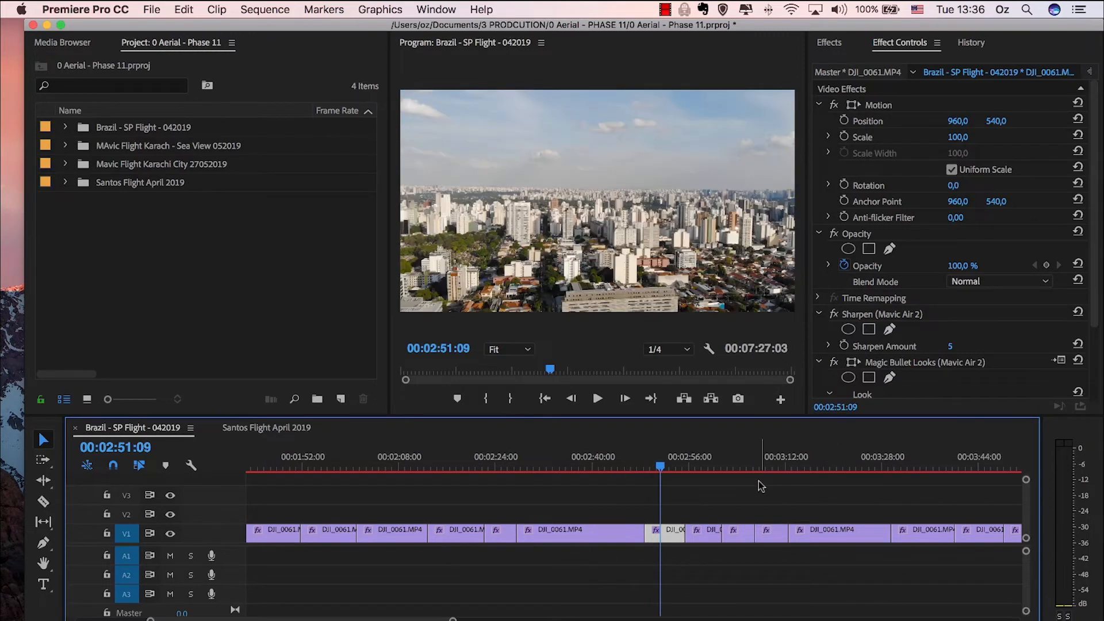
click(1096, 357)
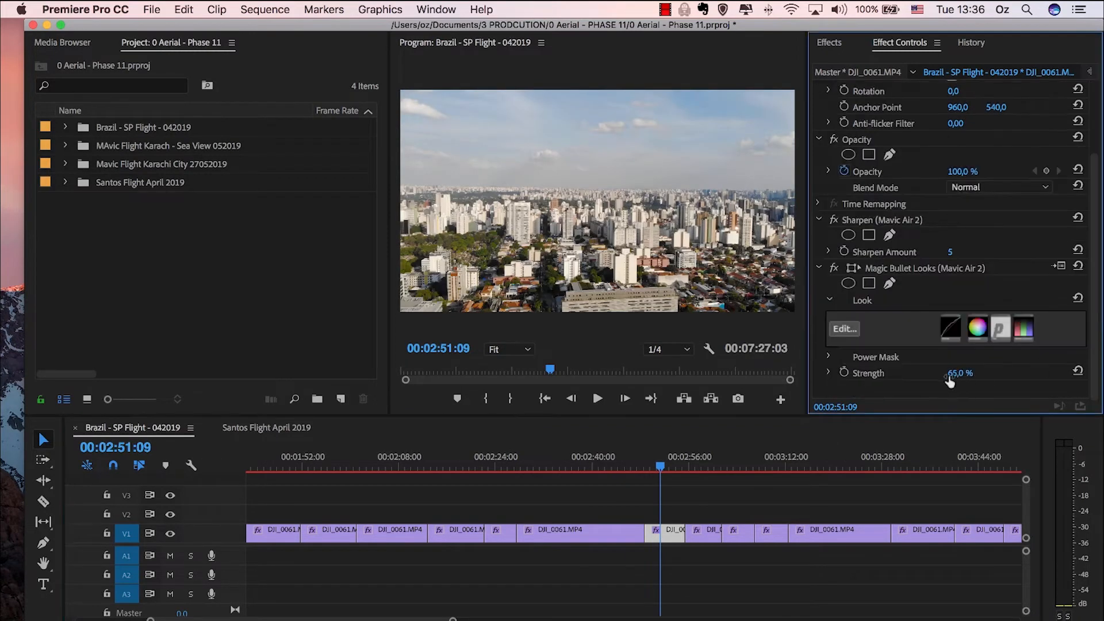
click(968, 368)
key(Return)
- Move to the sixteenth clip at 00:02:58:16 and change its Magic Bullet Looks strength
click(707, 459)
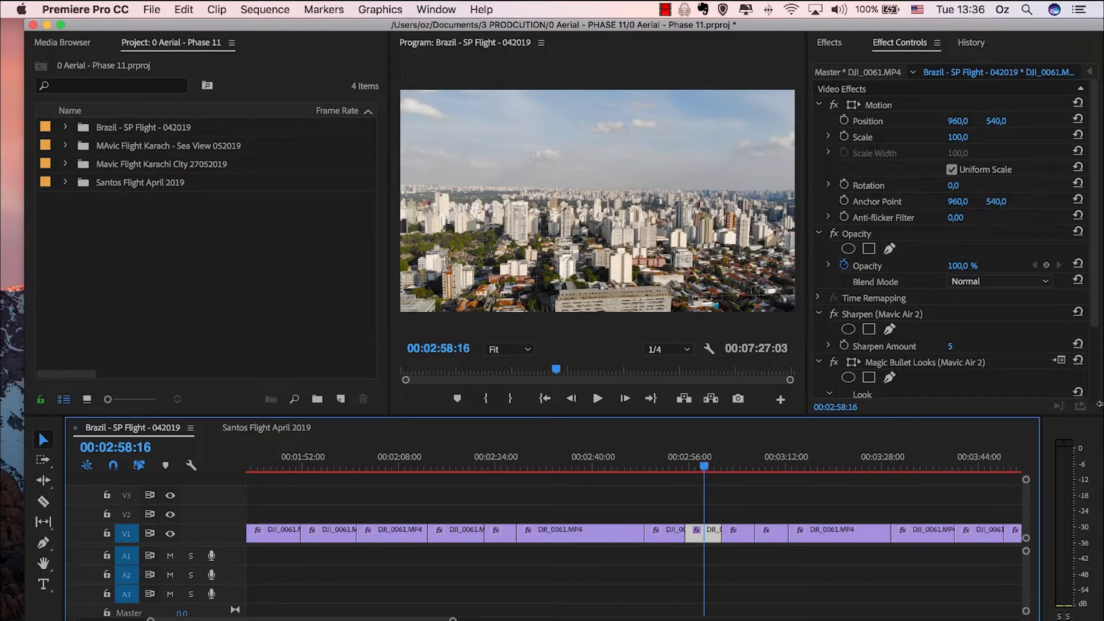
click(1096, 370)
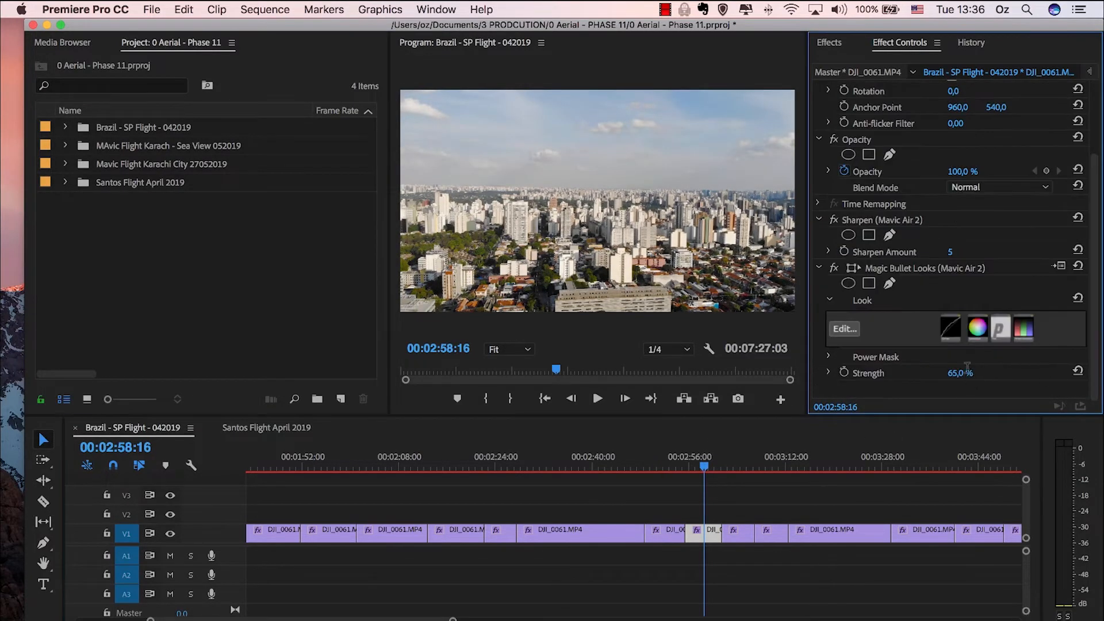
click(959, 373)
key(Return)
- Preview the seventeenth clip from 00:03:04:07, change its Magic Bullet Looks strength and play it again
click(739, 458)
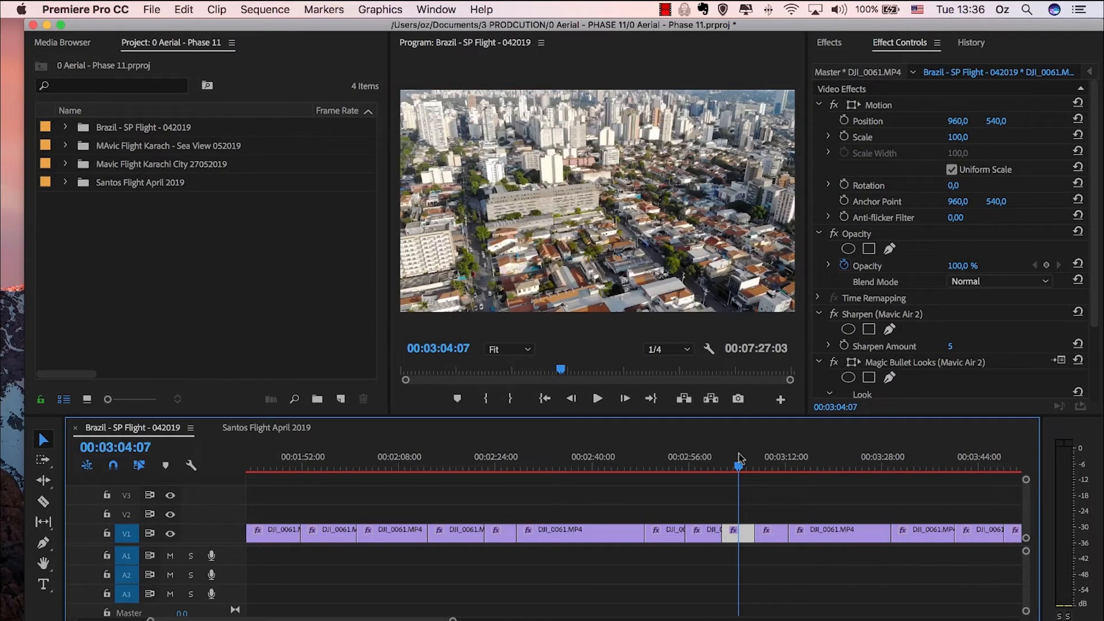
key(space)
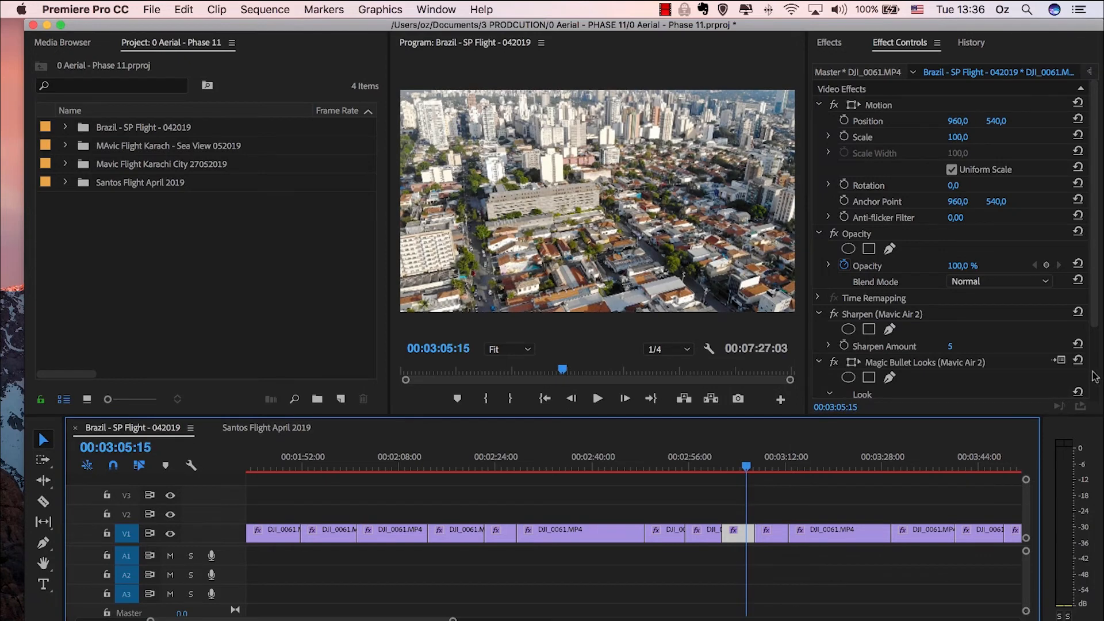
click(1098, 371)
scroll(1093, 359, down, 3)
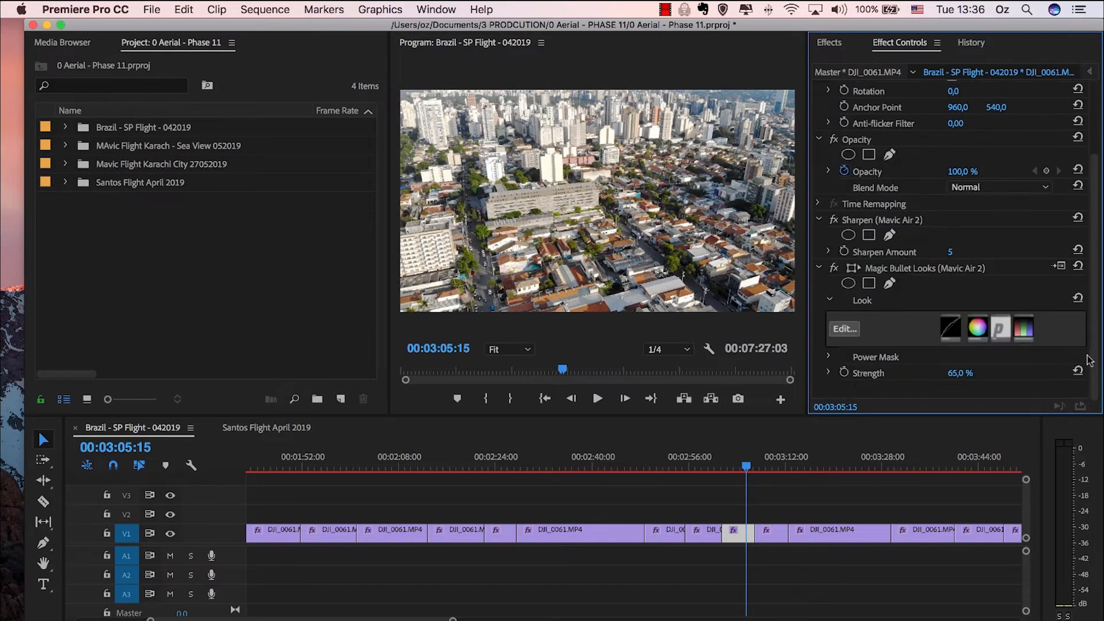
click(962, 373)
key(Return)
key(space)
- Preview the eighteenth clip up to 00:03:09:24 and toggle its Magic Bullet Looks effect off and on to compare
click(765, 461)
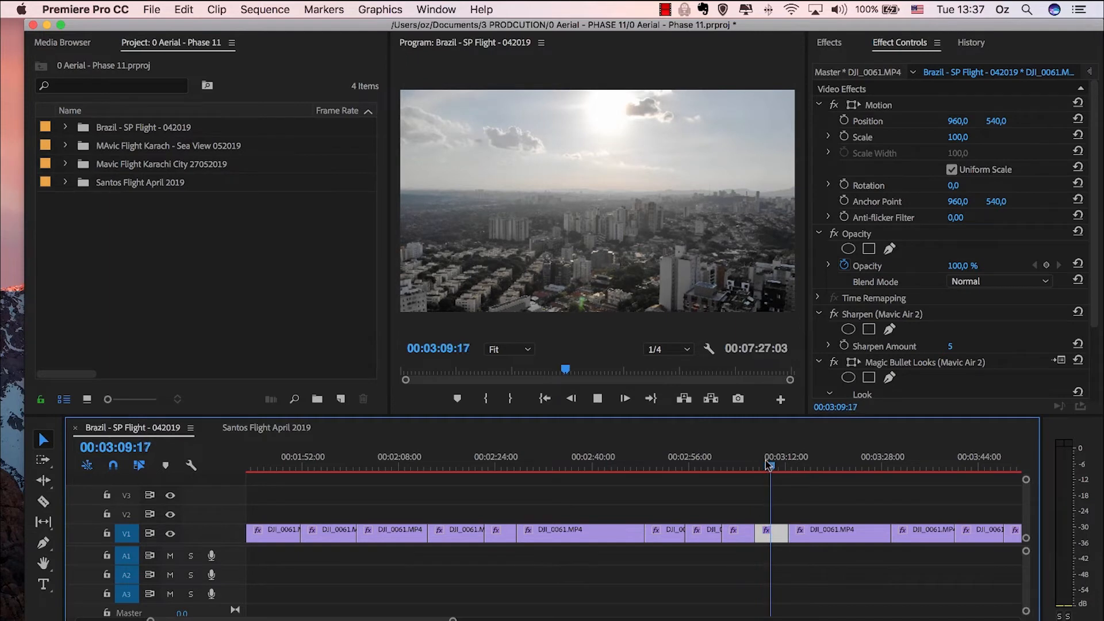
key(space)
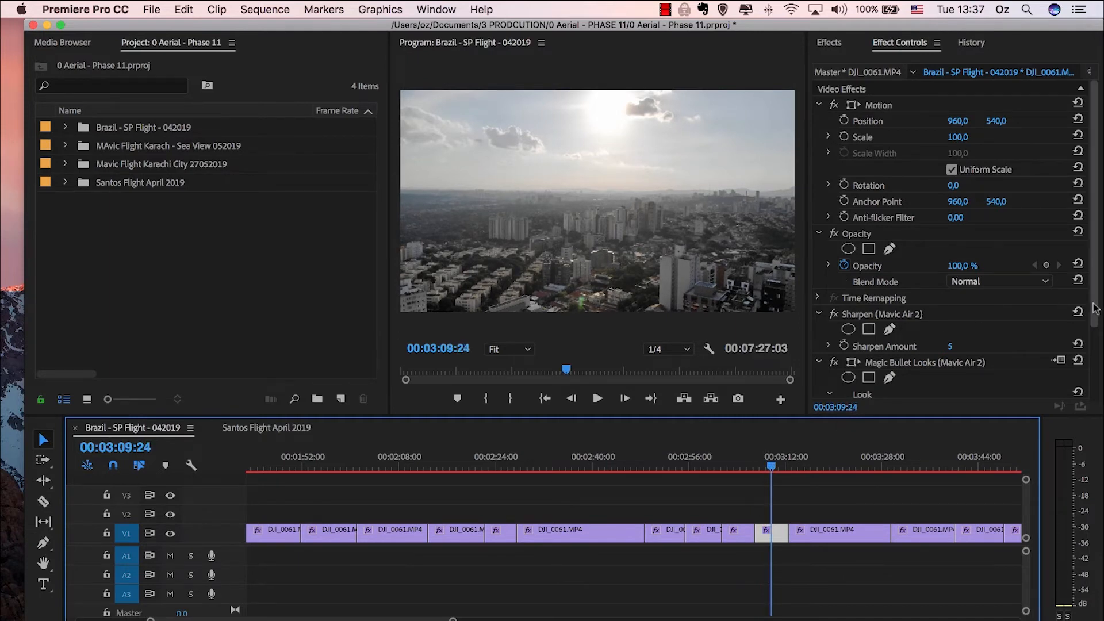
scroll(848, 285, down, 4)
click(835, 271)
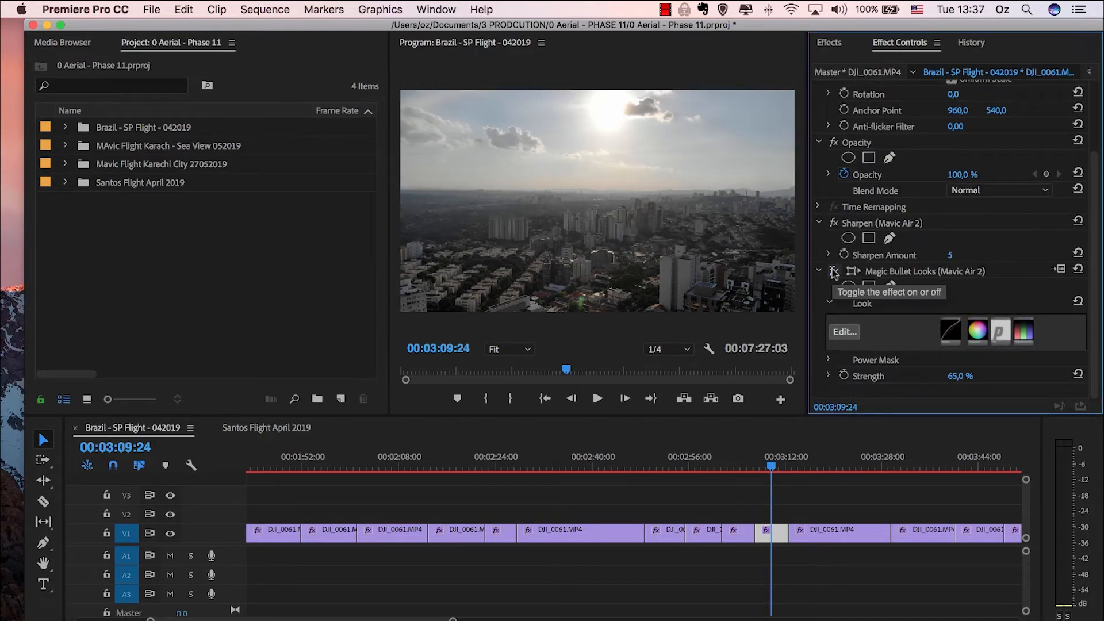
click(835, 271)
- Apply the Mavic Air - Darken preset to the eighteenth clip and show the clip's effect settings
click(830, 43)
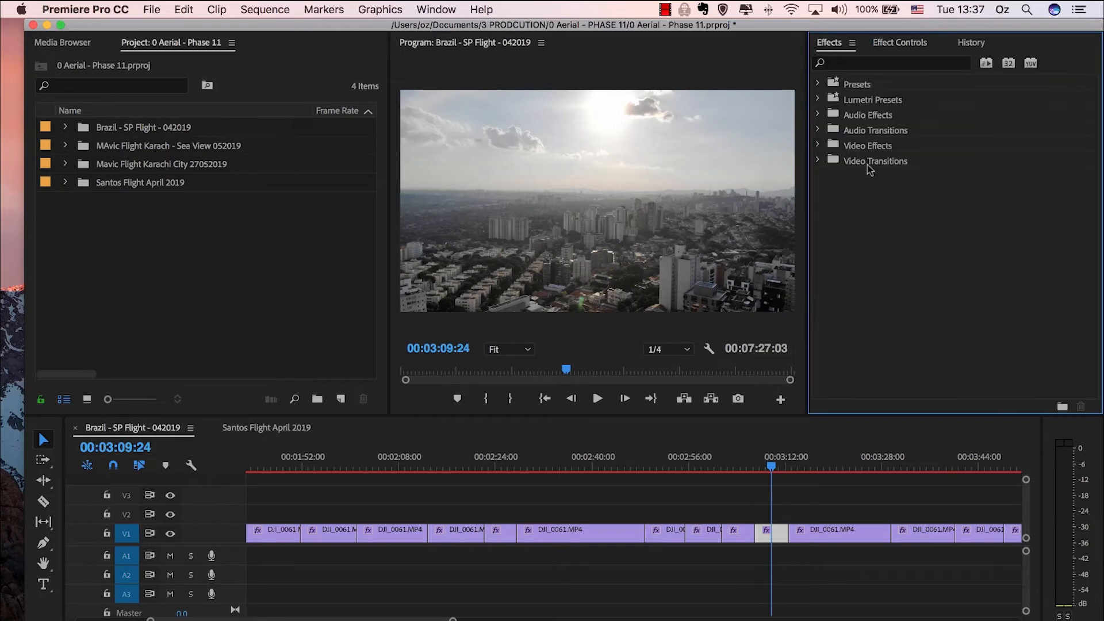
click(818, 84)
scroll(896, 333, down, 5)
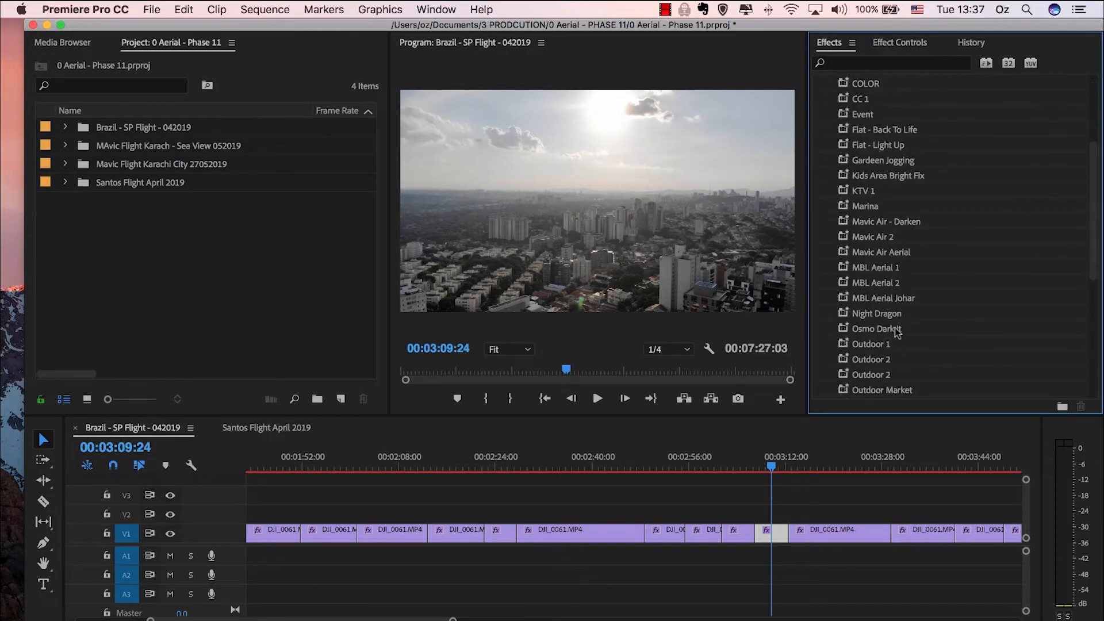
click(857, 223)
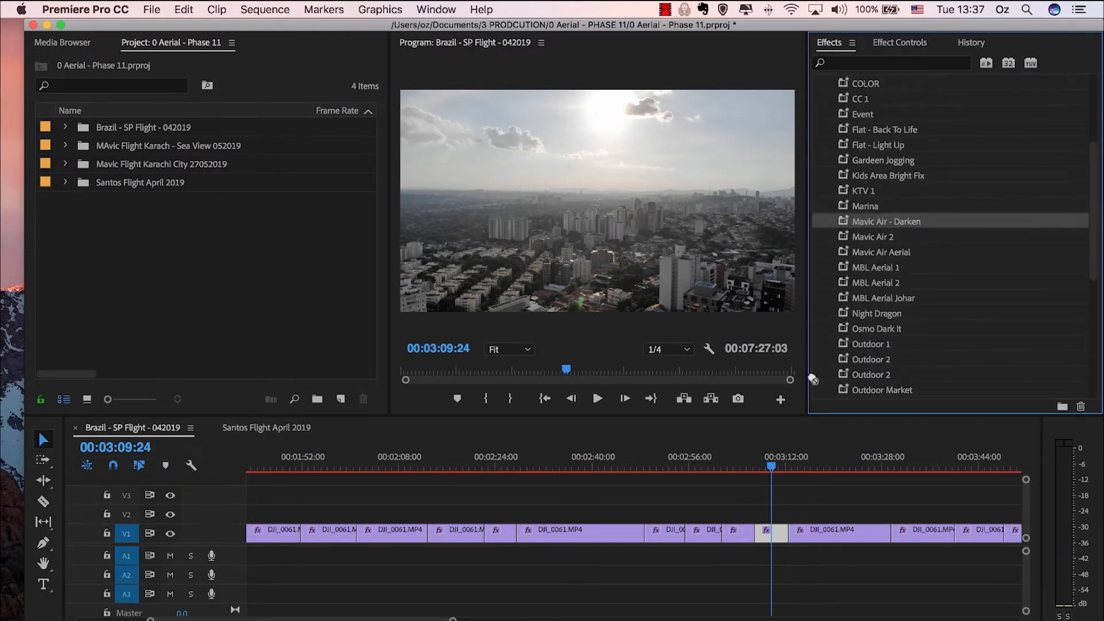
drag(813, 380, 770, 533)
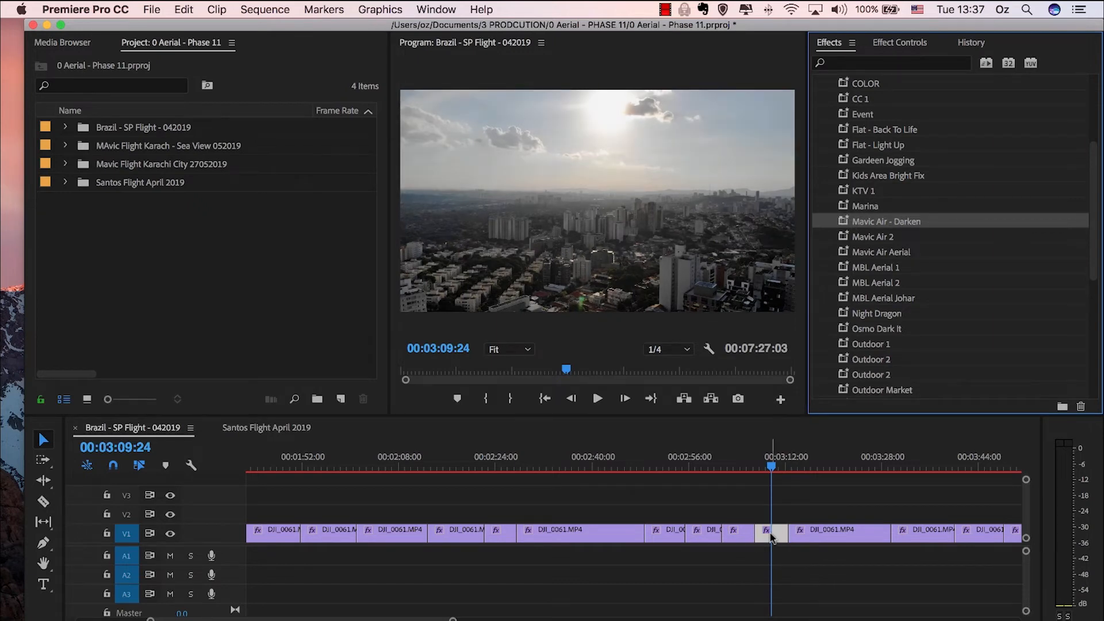
click(901, 45)
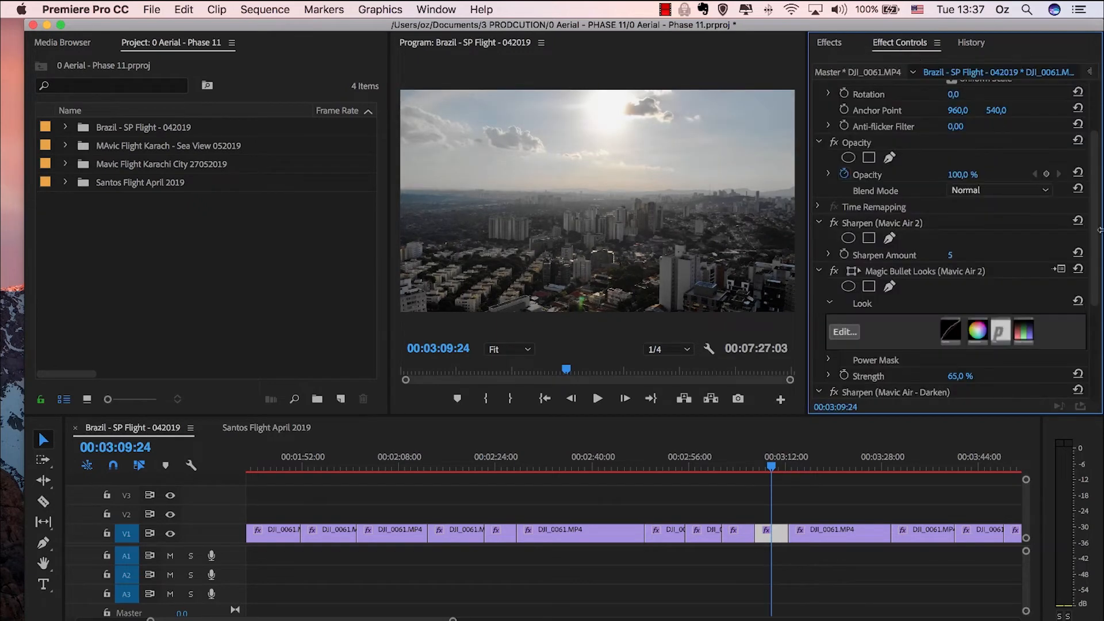
scroll(1098, 224, down, 4)
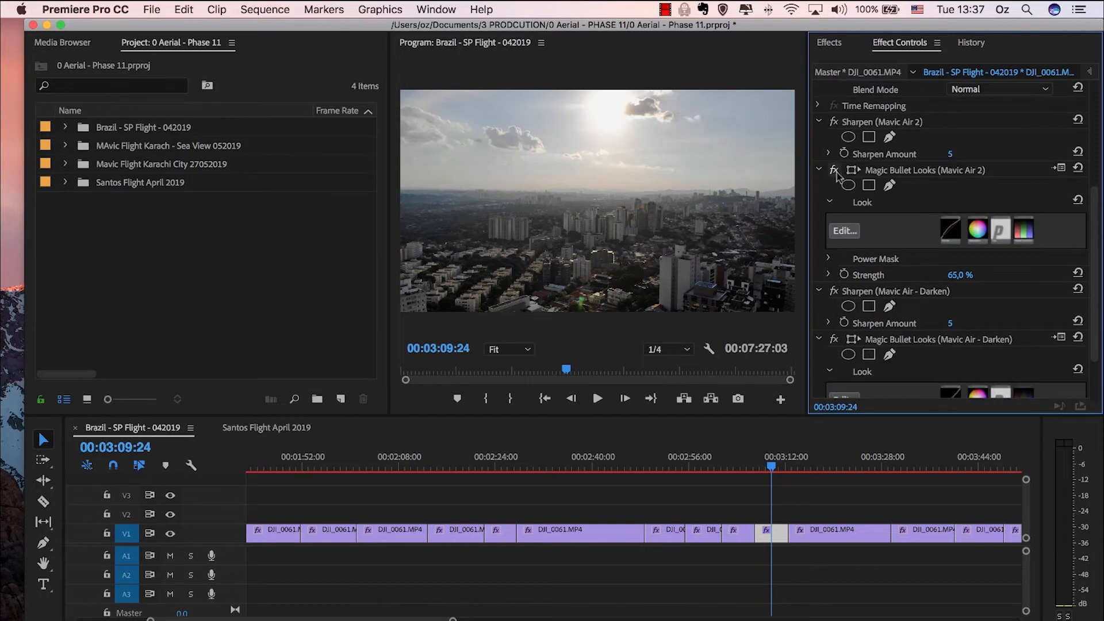
- Toggle the eighteenth clip's Mavic Air 2 and Mavic Air - Darken looks off and on to compare them
click(834, 171)
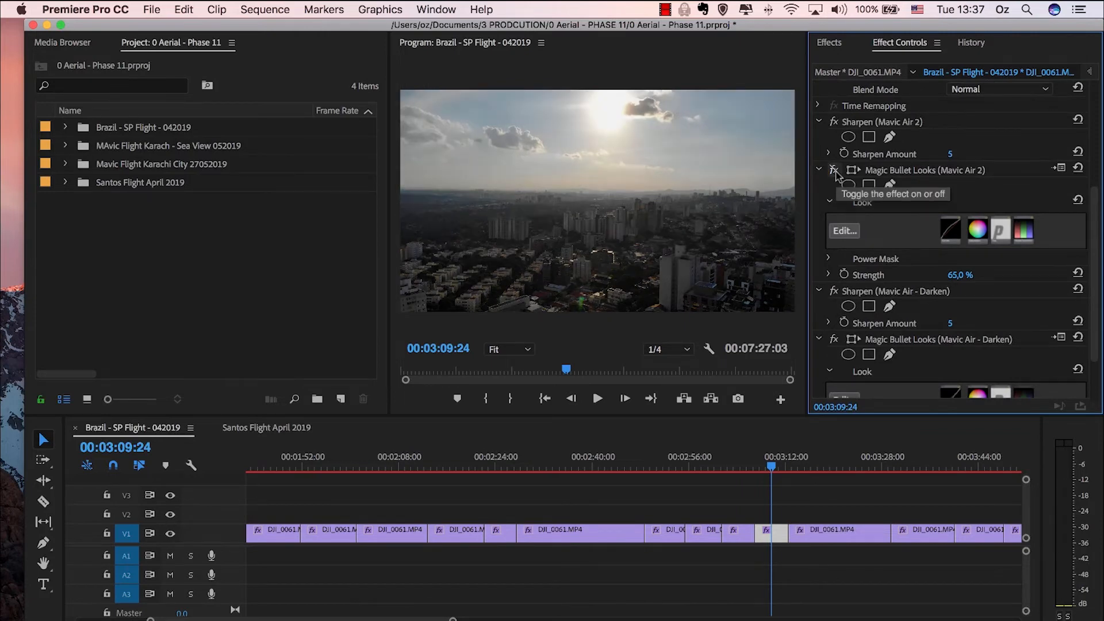
click(835, 171)
click(835, 170)
click(834, 171)
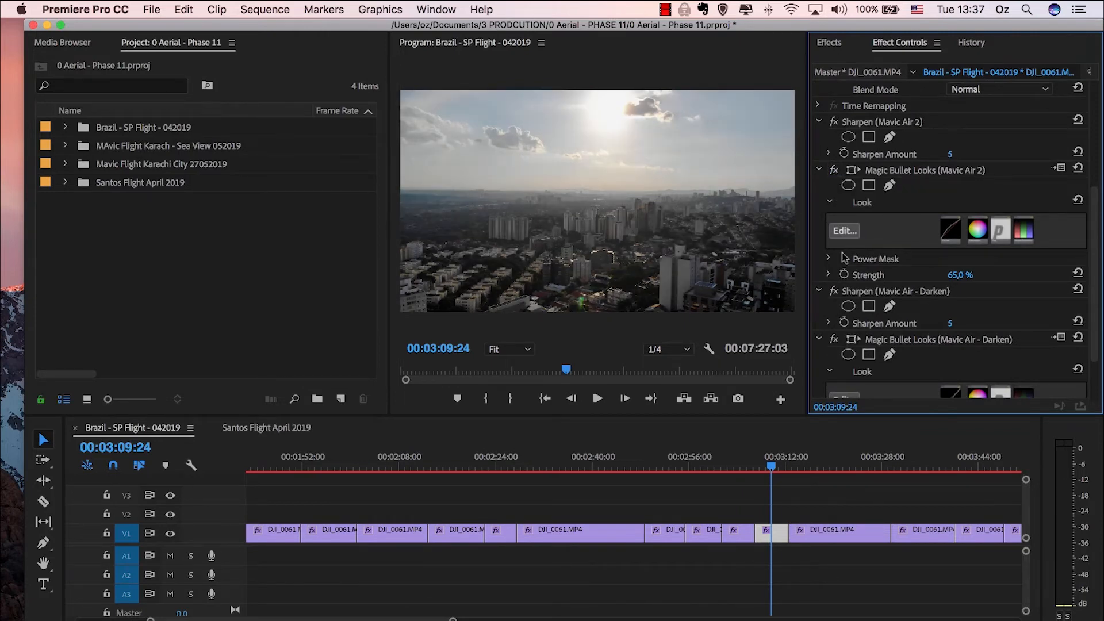
scroll(943, 293, down, 3)
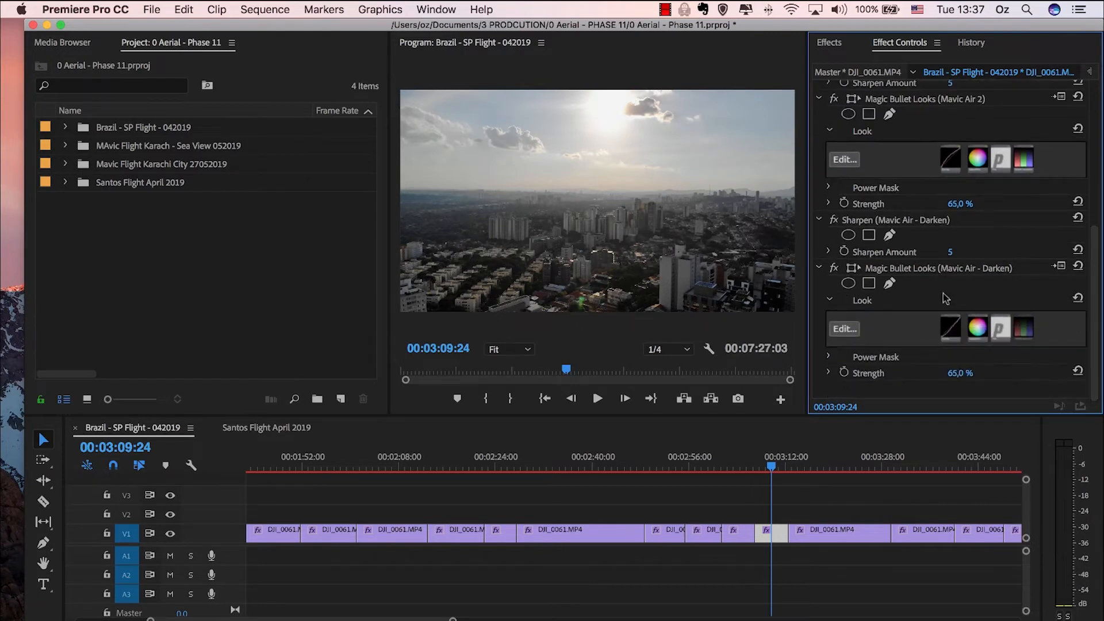
click(834, 268)
click(835, 268)
click(835, 268)
click(835, 269)
- Set the eighteenth clip's Mavic Air - Darken look strength to 35 %, compare it off and on, and play the clip
click(961, 373)
text(35)
key(Return)
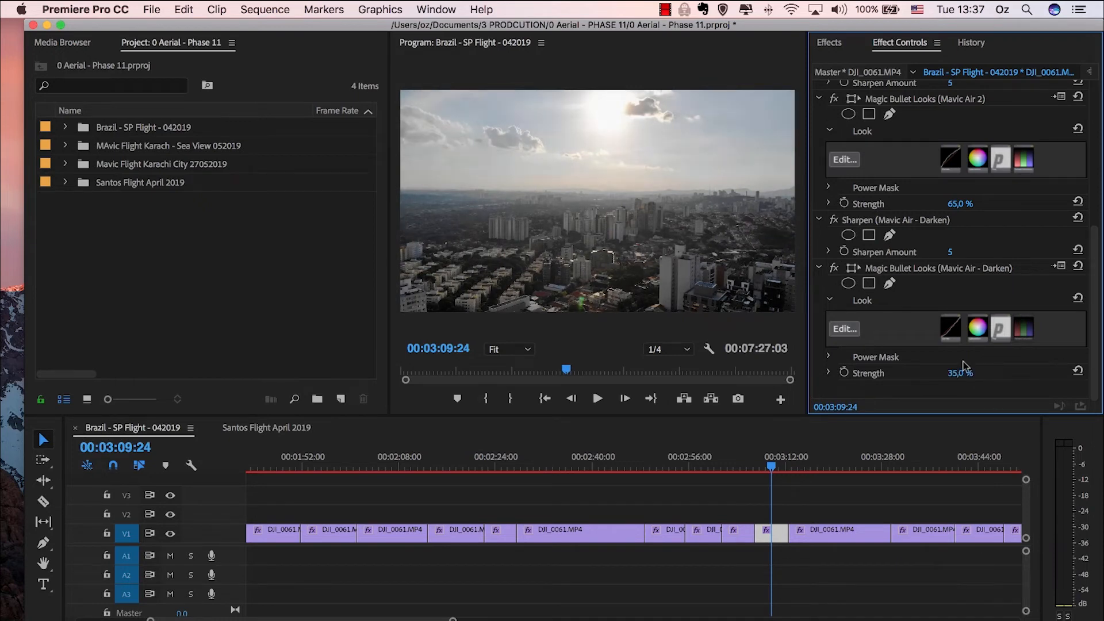
click(834, 268)
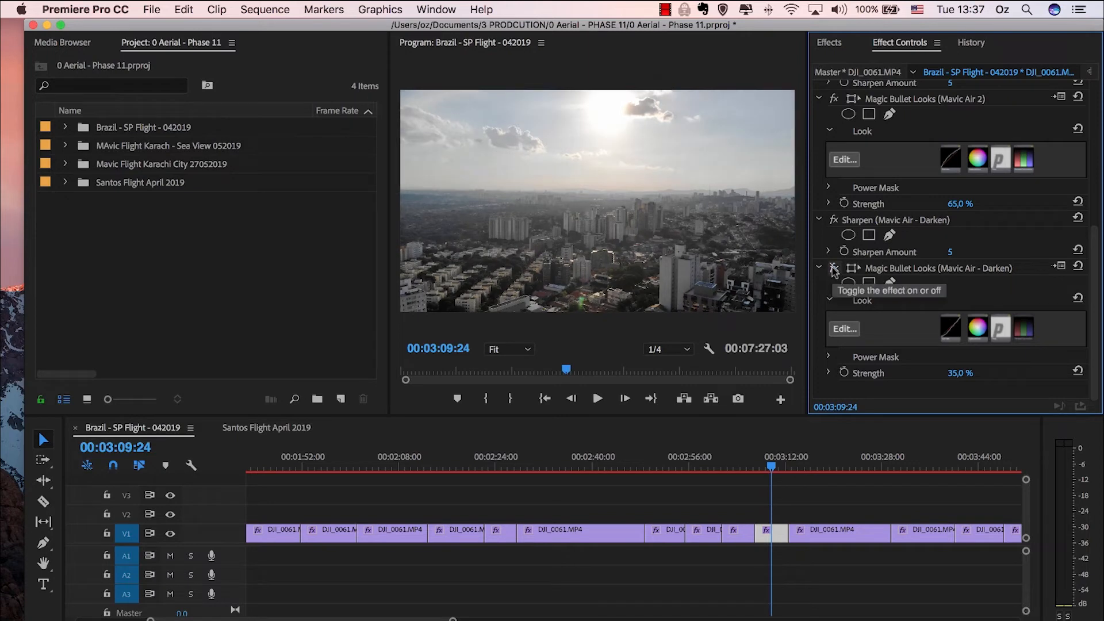
click(834, 269)
key(space)
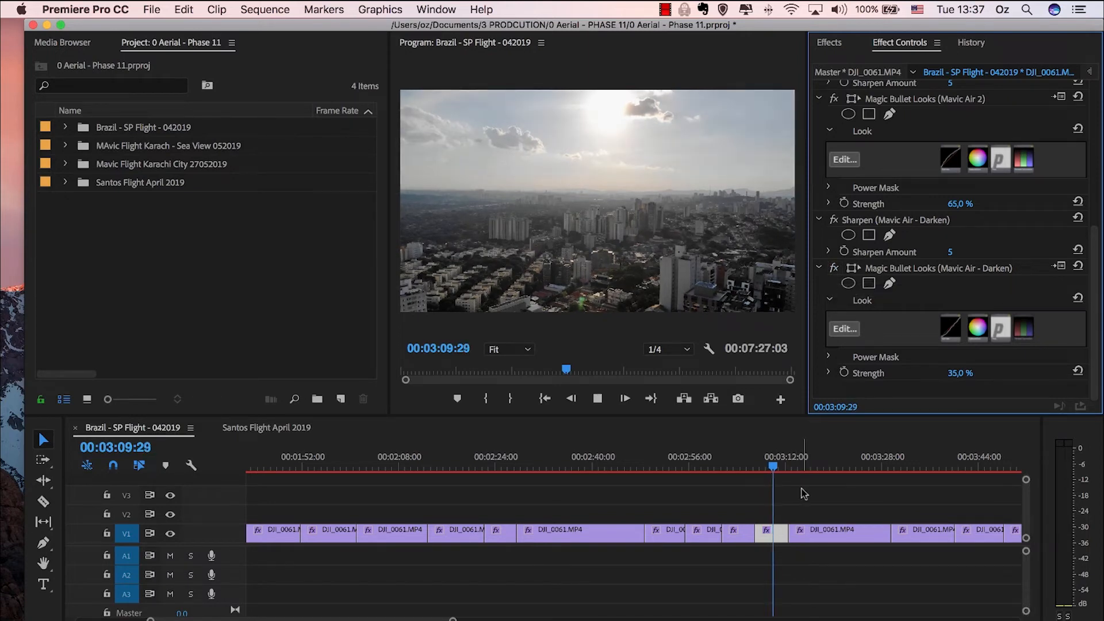
- Move to the nineteenth clip at 00:03:17:09, apply the Mavic Air - Darken preset and show the clip's effect settings
click(819, 467)
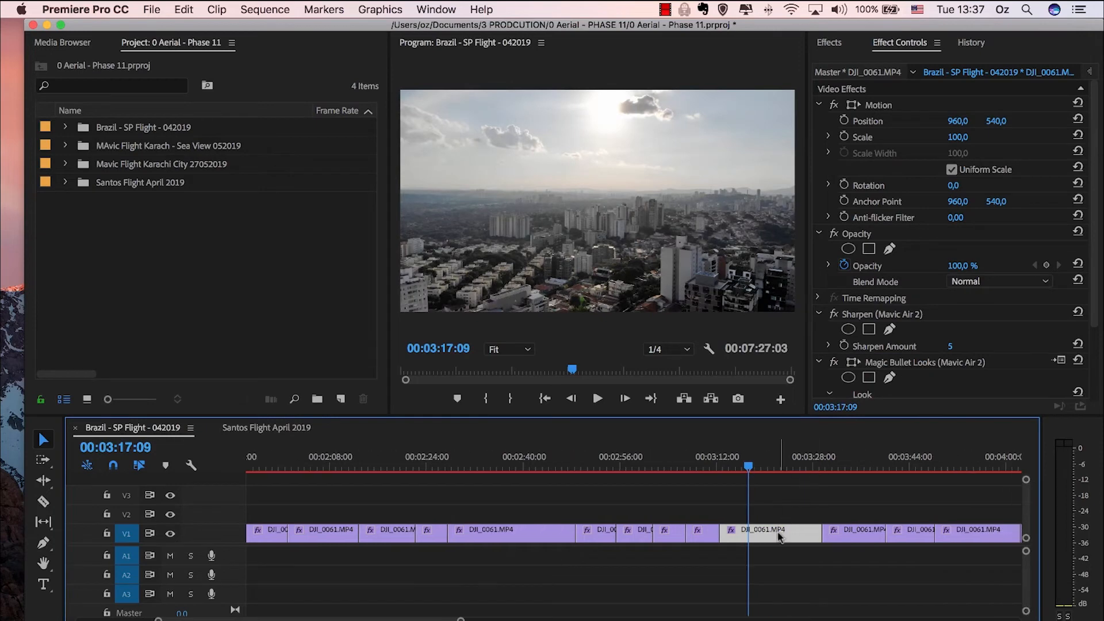
click(830, 43)
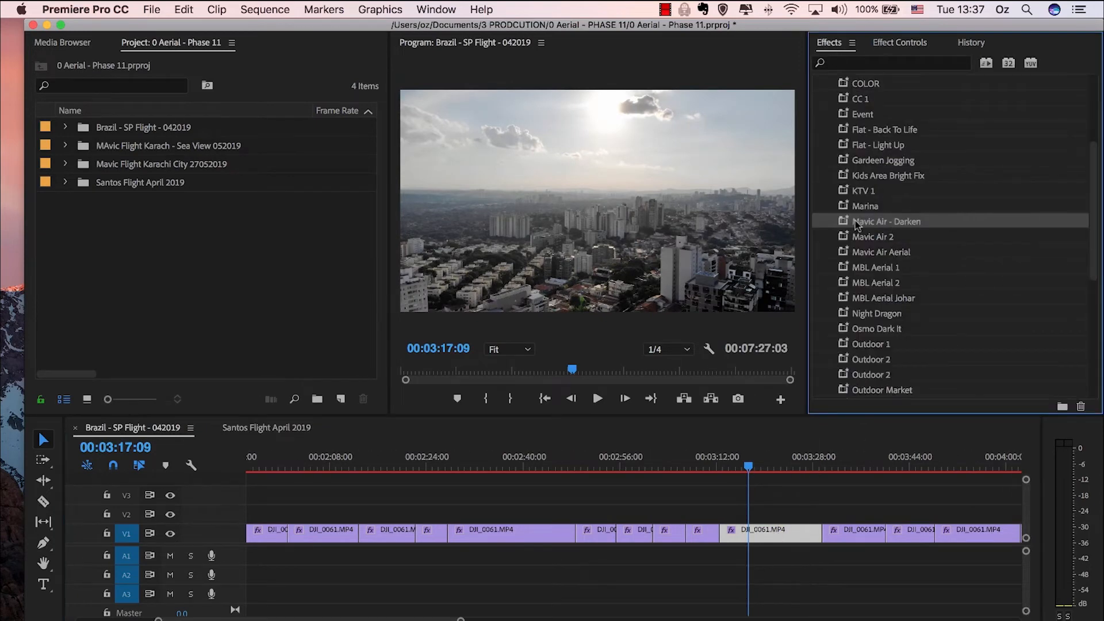
drag(845, 224, 776, 538)
click(908, 44)
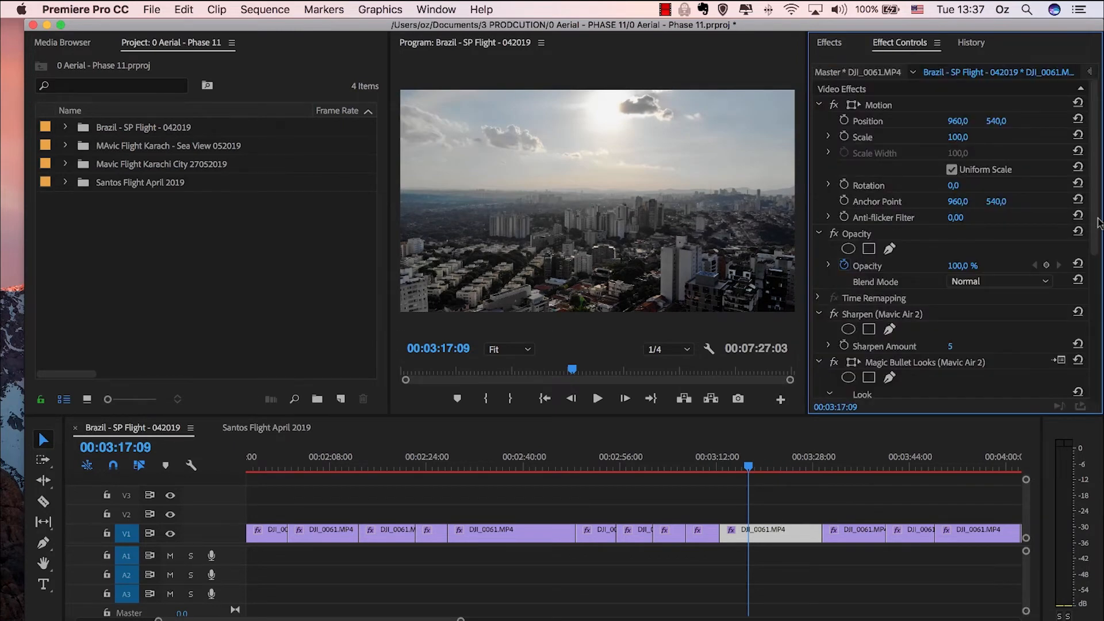
- Set the nineteenth clip's Mavic Air - Darken look strength to 35 % and play the clip
scroll(1002, 344, down, 10)
click(964, 372)
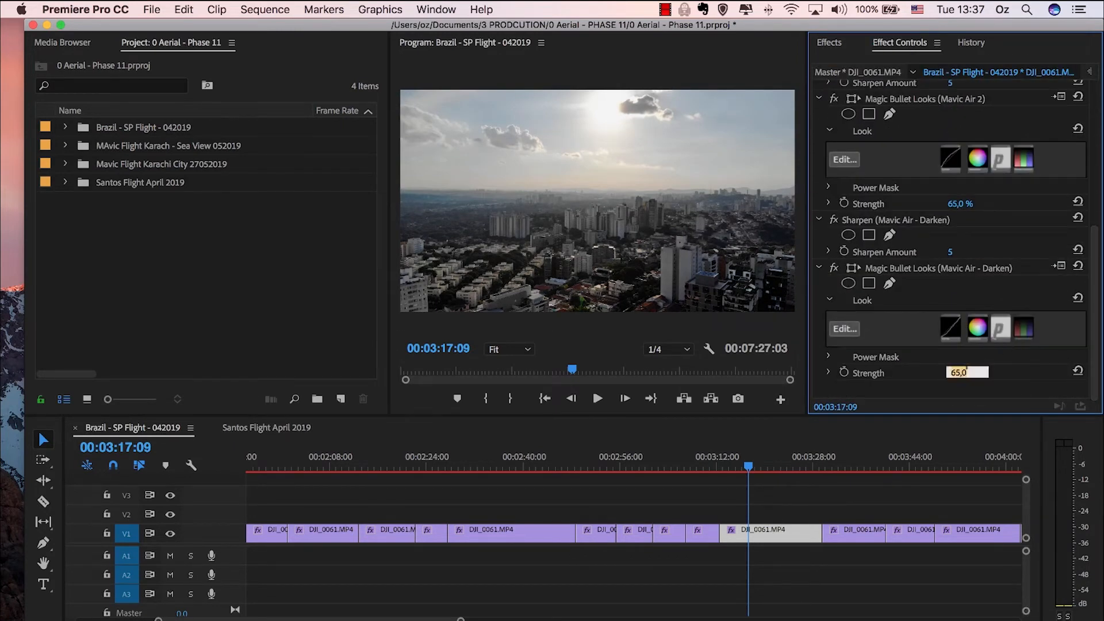
text(35)
key(Return)
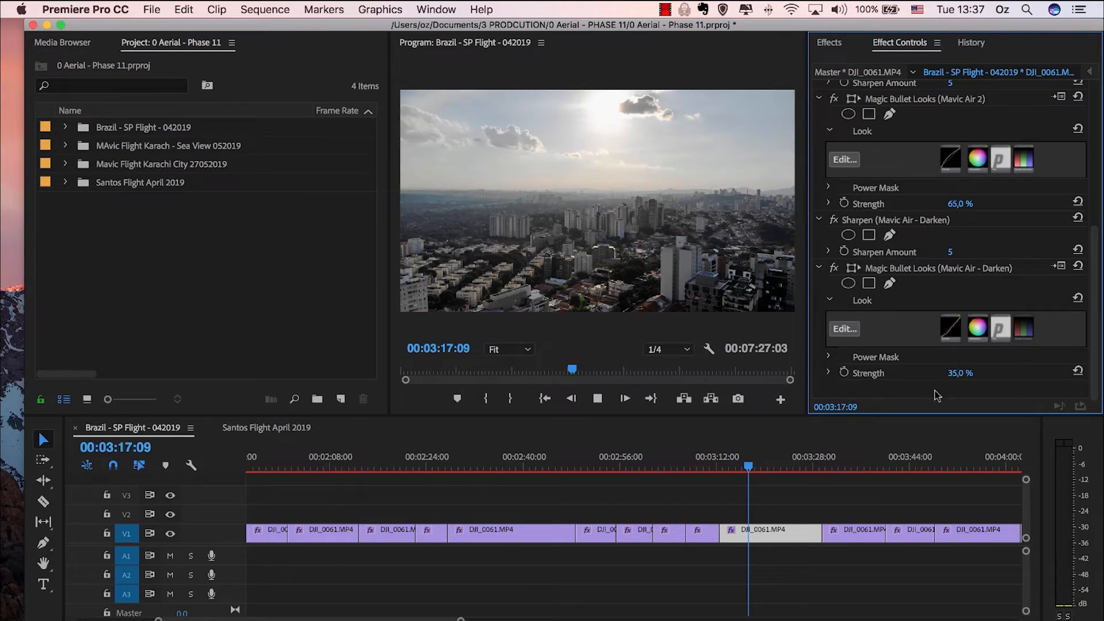
key(space)
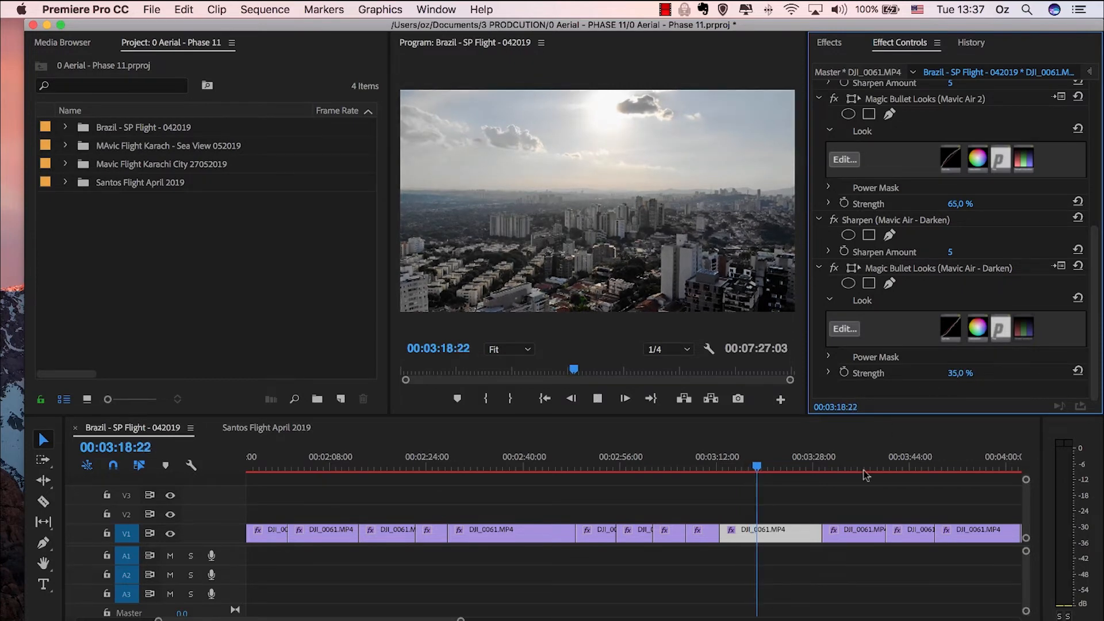
key(space)
- Preview the twentieth clip around 00:03:34:02 and the twenty-first clip from 00:03:42:13
click(840, 465)
scroll(634, 547, right, 5)
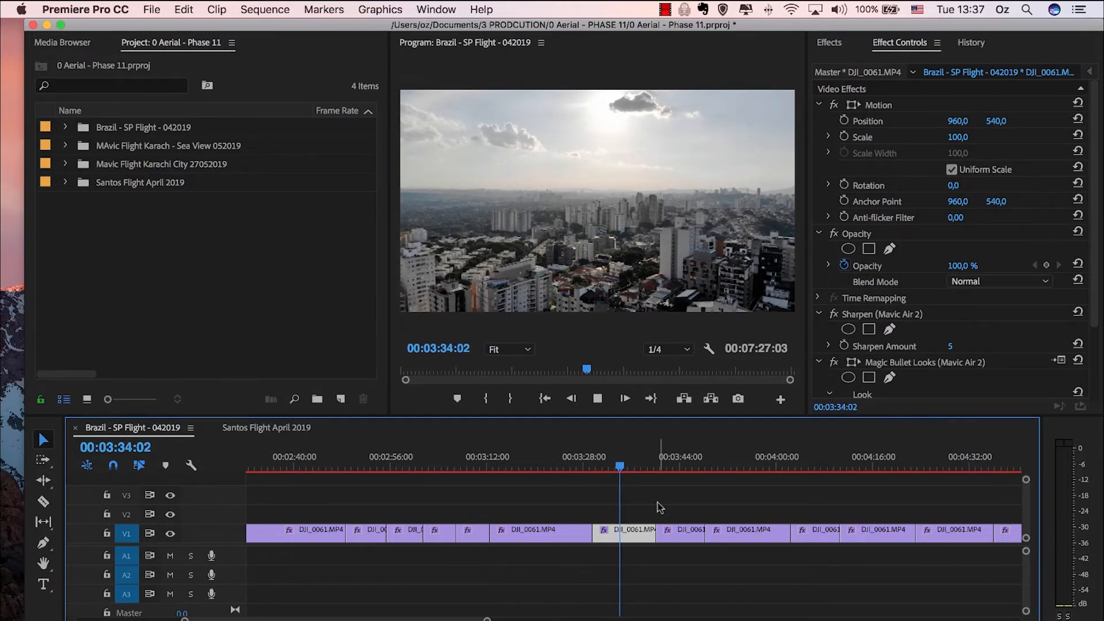
click(670, 460)
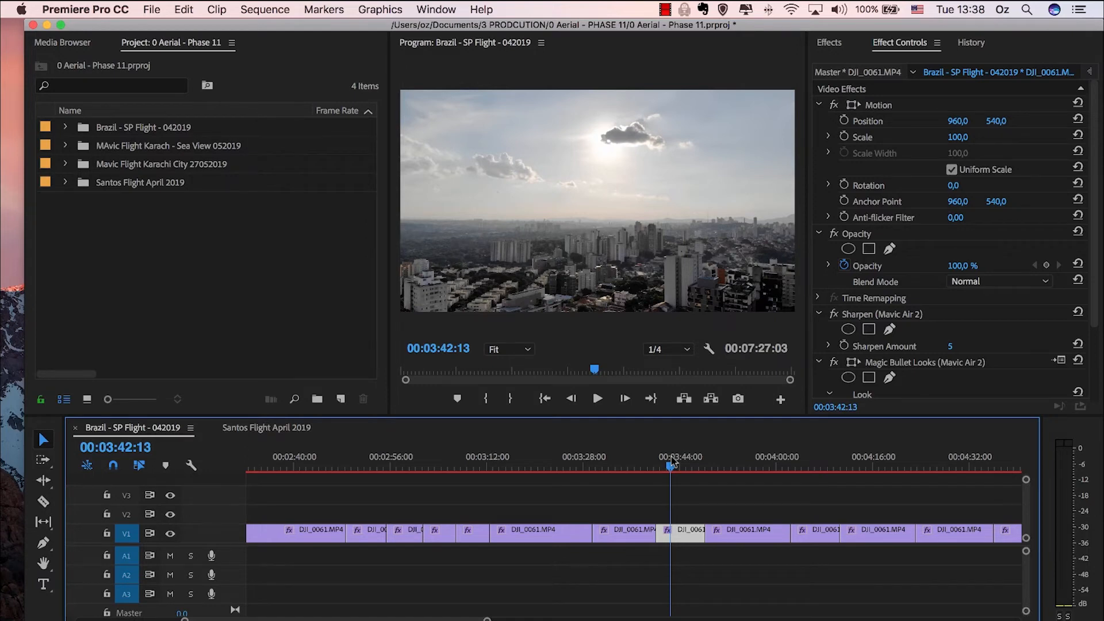
key(space)
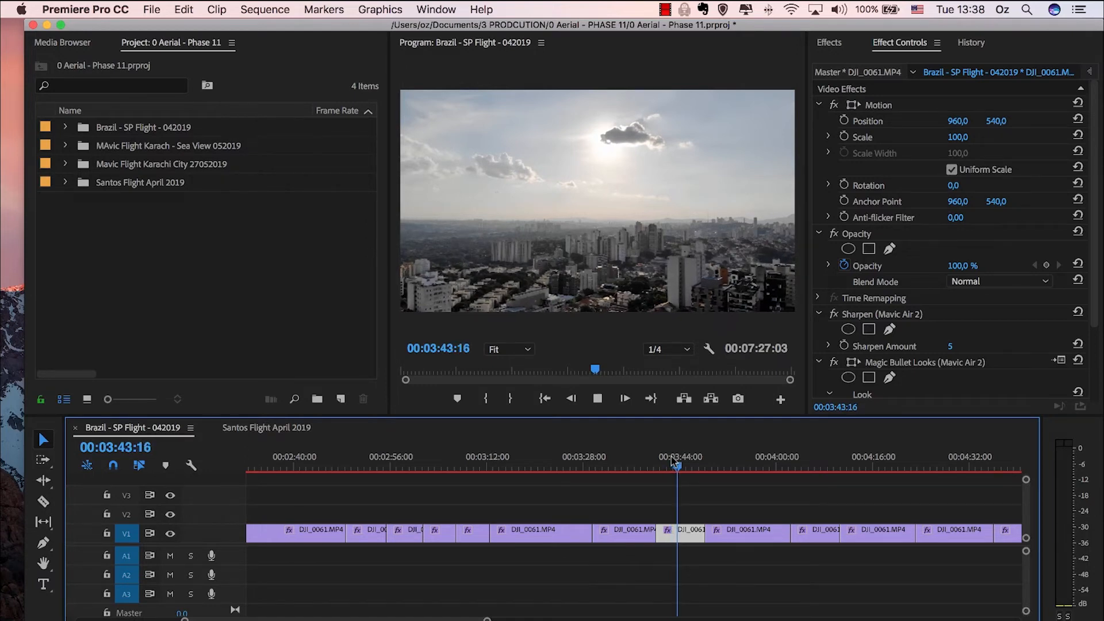
key(space)
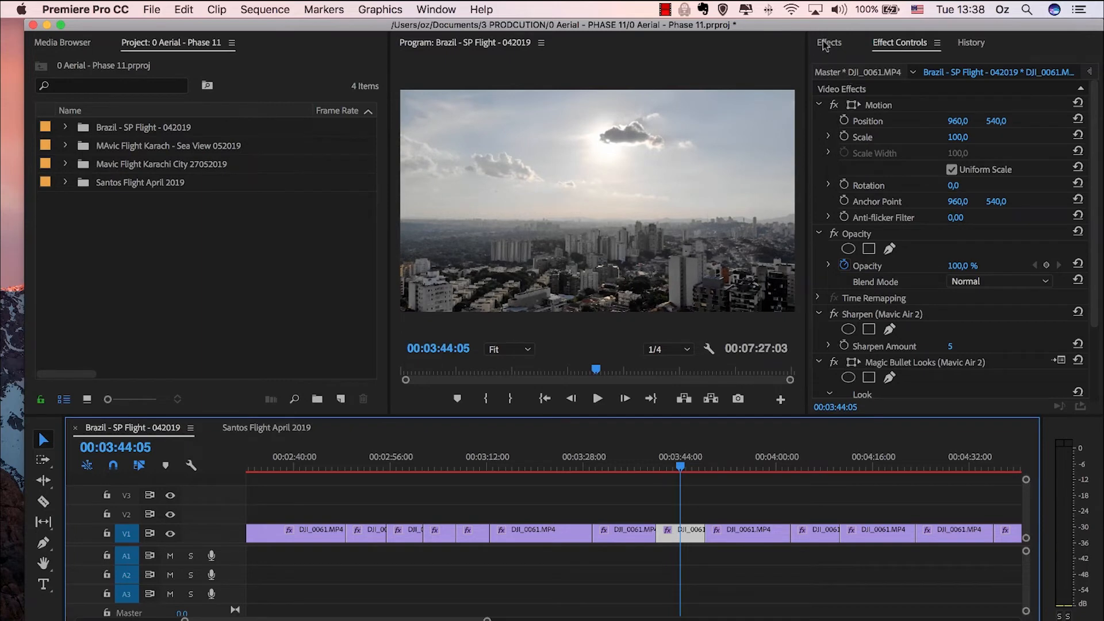
- Try a Magic Bullet Looks strength of 100 % on the twenty-first clip and settle on 85 %
click(1089, 270)
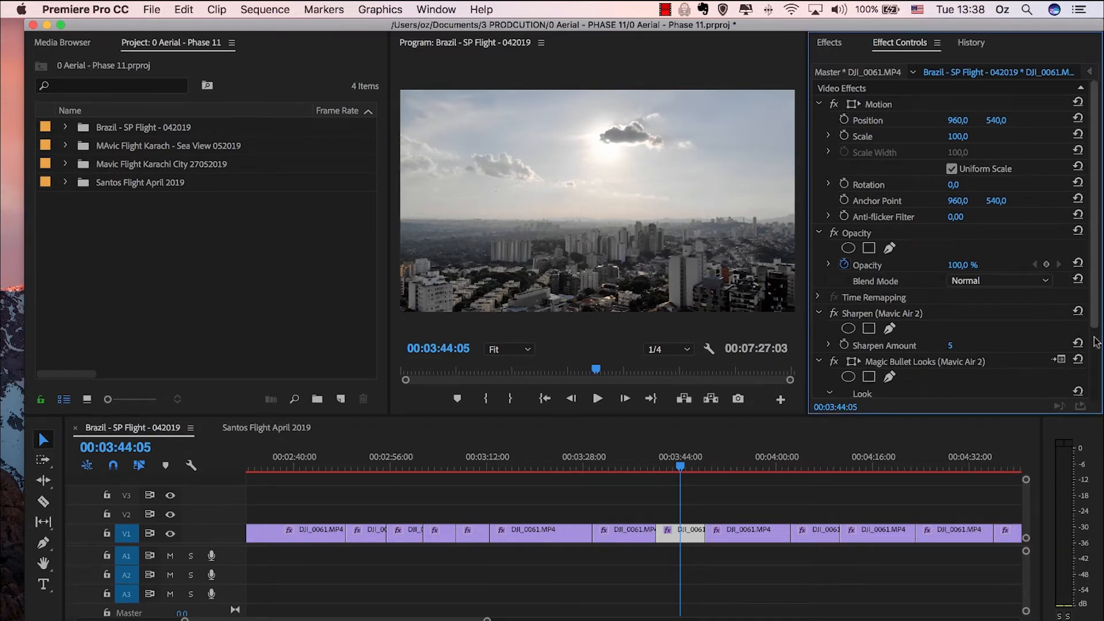
scroll(1018, 393, down, 3)
click(965, 372)
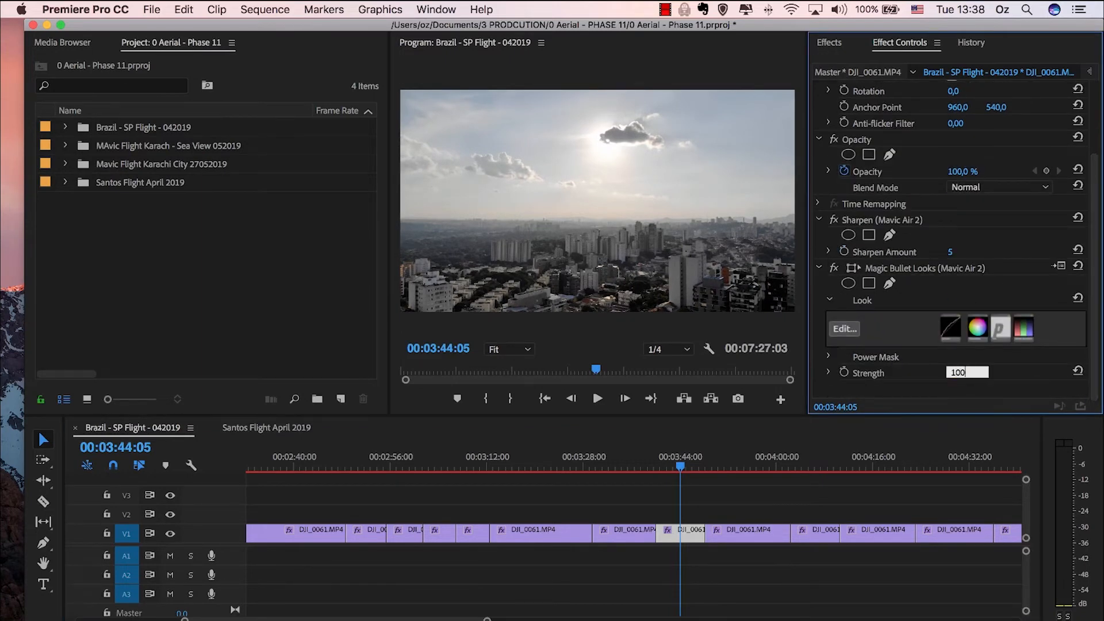
key(Return)
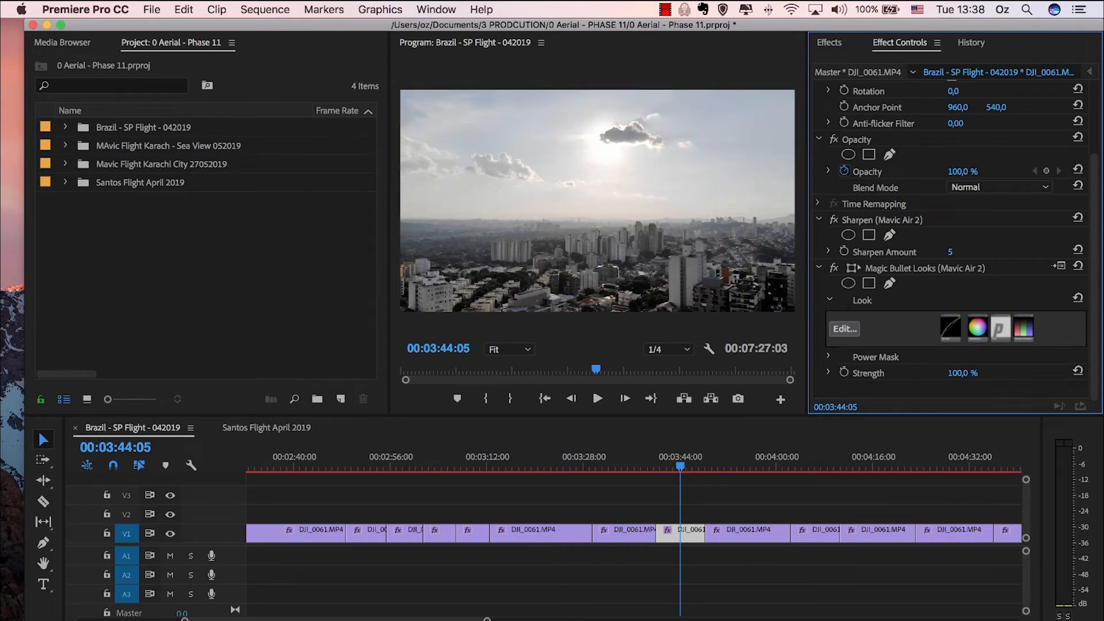
click(957, 374)
text(85)
key(Return)
- Move to the twenty-second clip at 00:03:55:15 and set its Magic Bullet Looks strength to 85 %
click(750, 468)
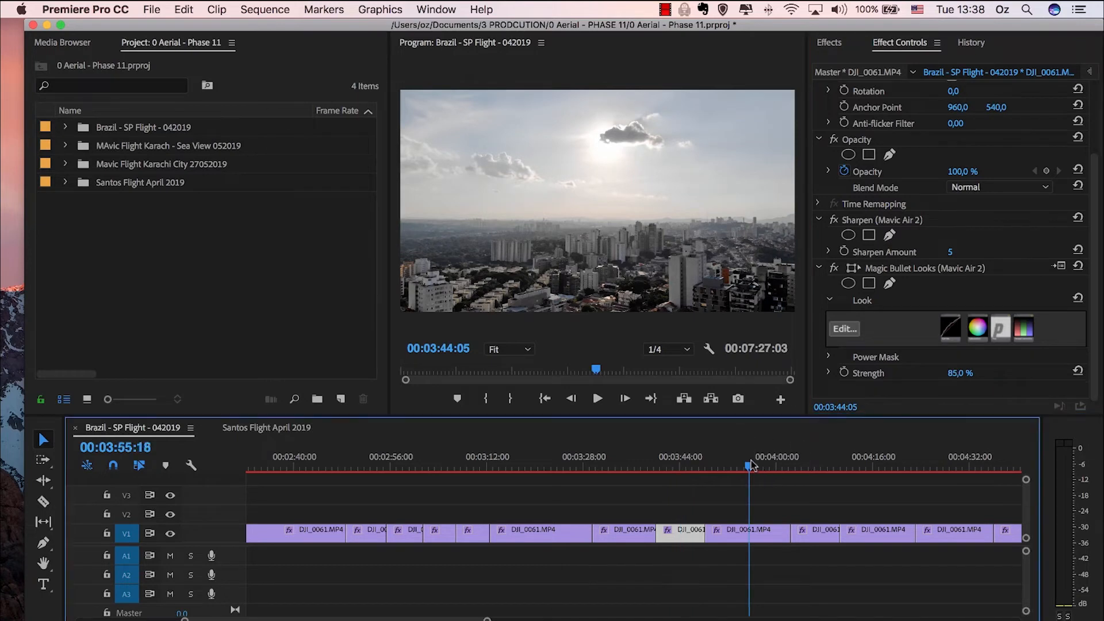
click(1094, 350)
click(960, 373)
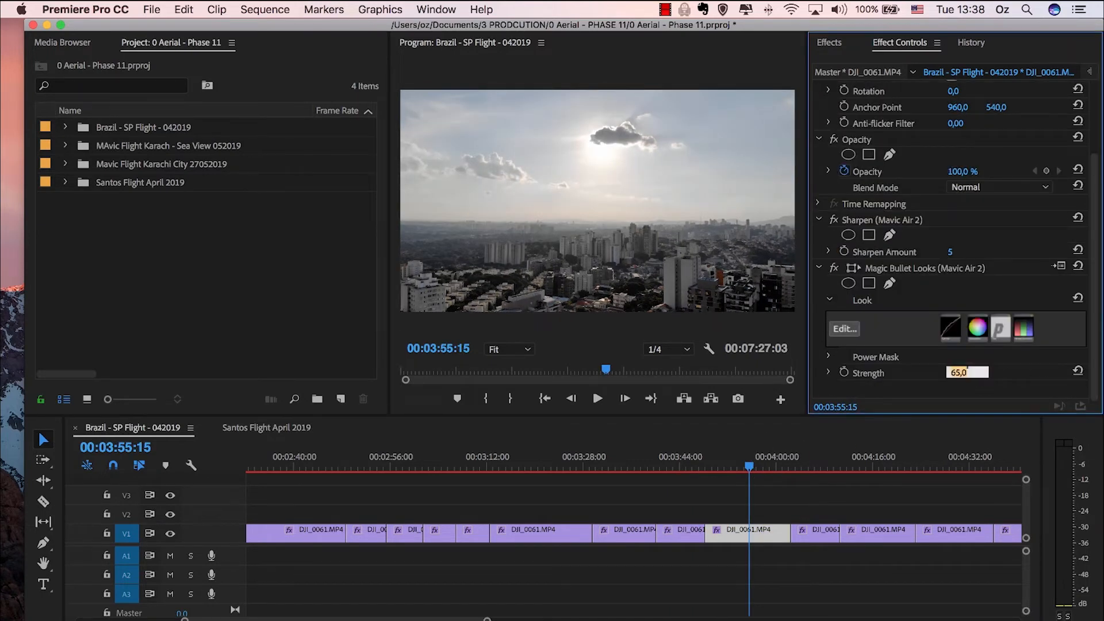
text(85)
key(Return)
- Move to the twenty-third clip at 00:04:06:01 and set its Magic Bullet Looks strength to 85 %
click(813, 467)
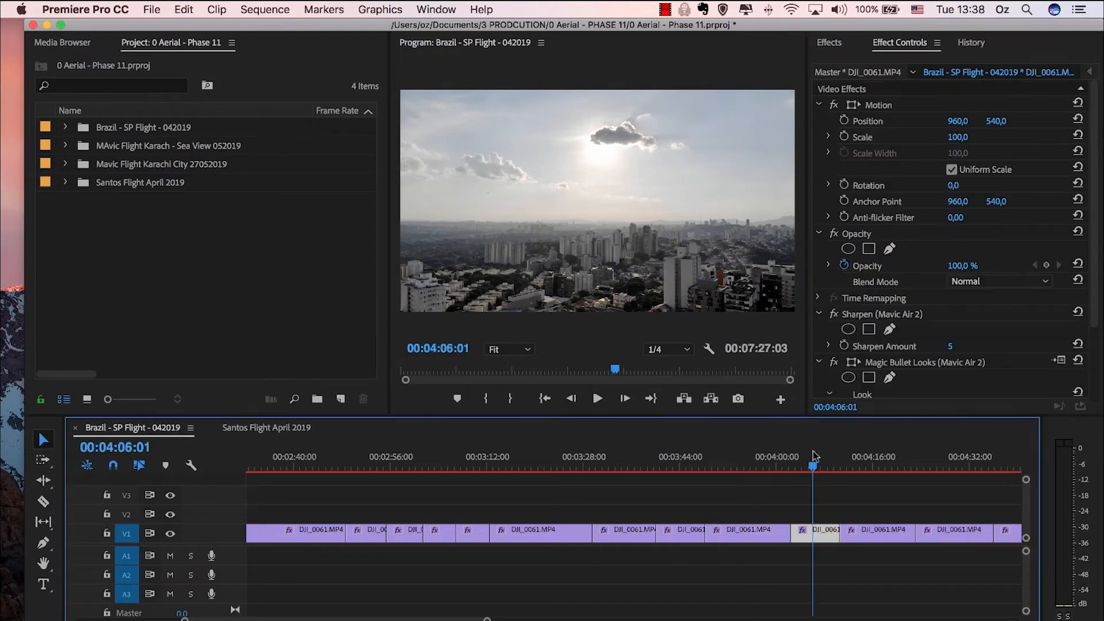
click(1095, 356)
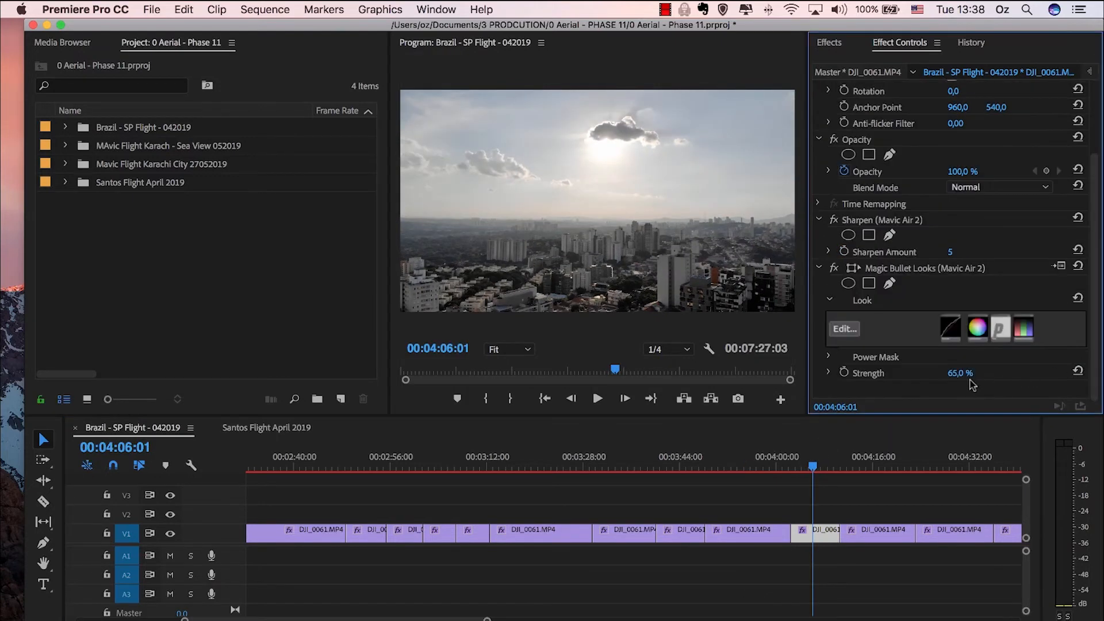
click(960, 374)
text(85)
key(Return)
- Move to the twenty-fourth clip at 00:04:13:04 and play its opening part repeatedly, stopping at 00:04:15:09
click(857, 466)
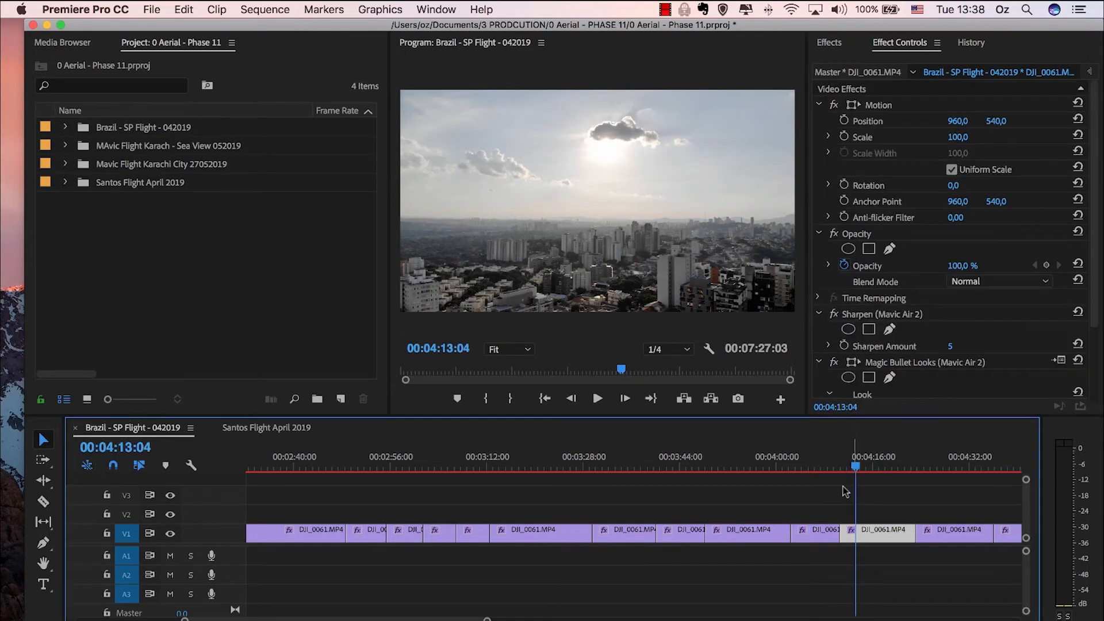
scroll(845, 493, down, 5)
key(space)
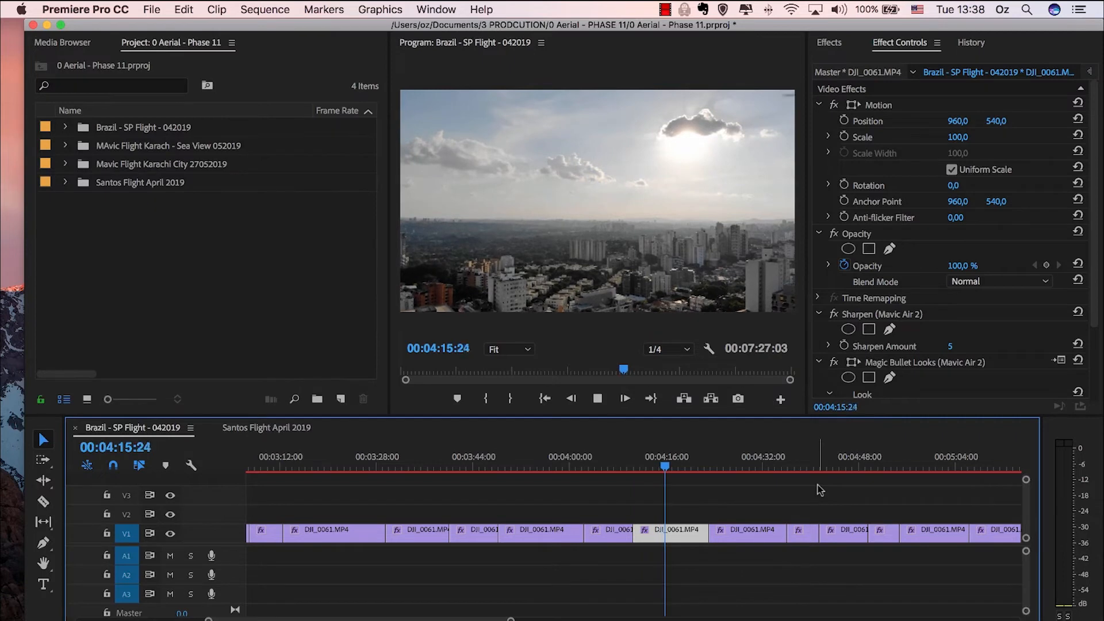
key(space)
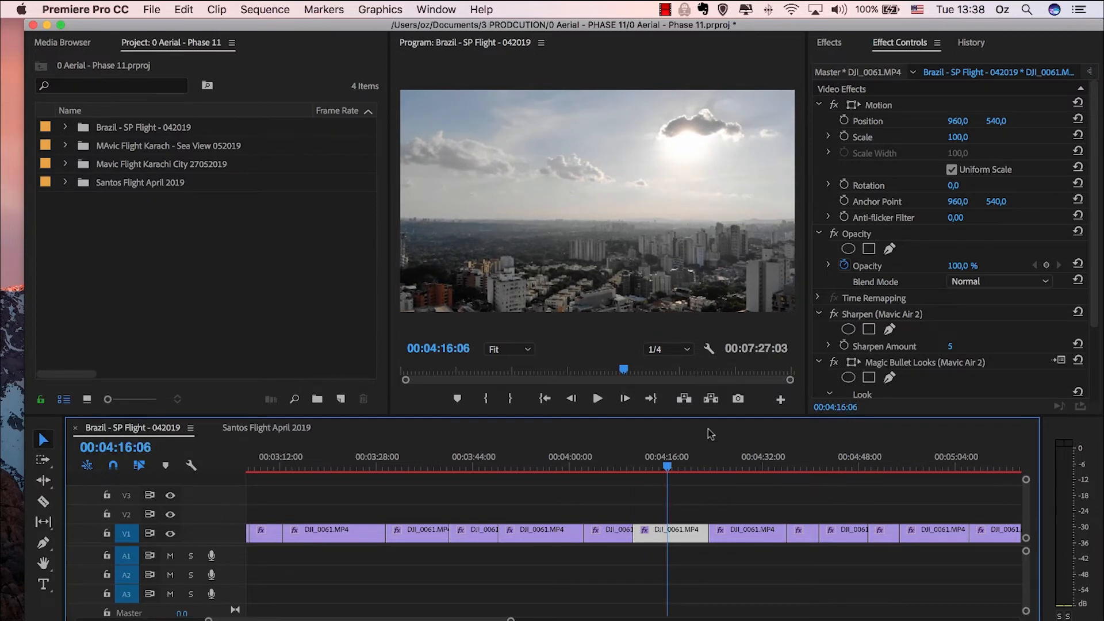
click(642, 452)
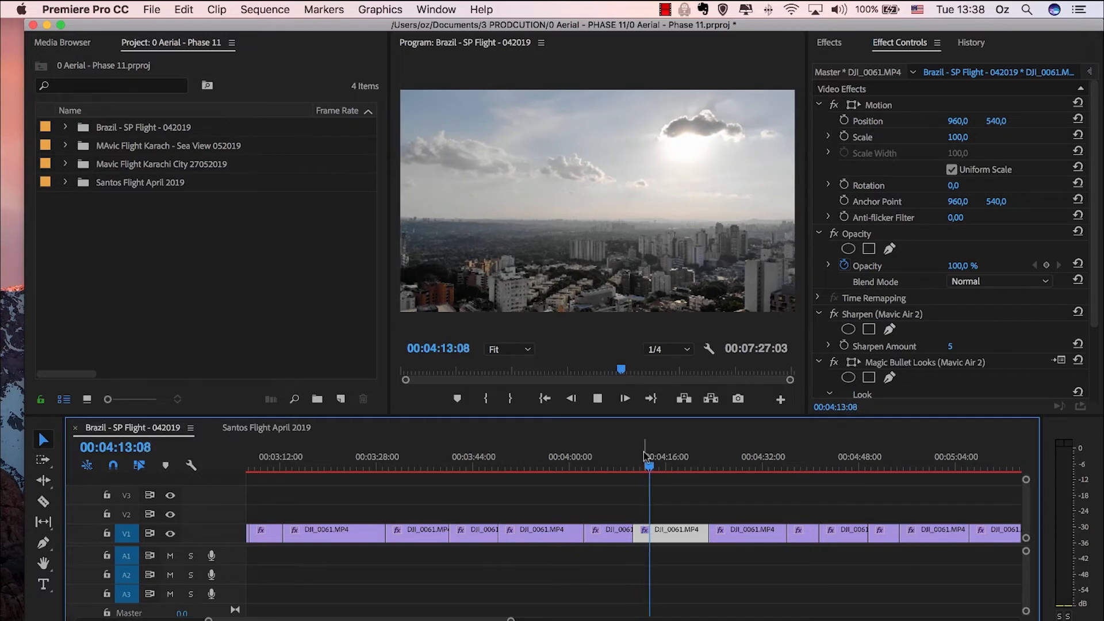
key(space)
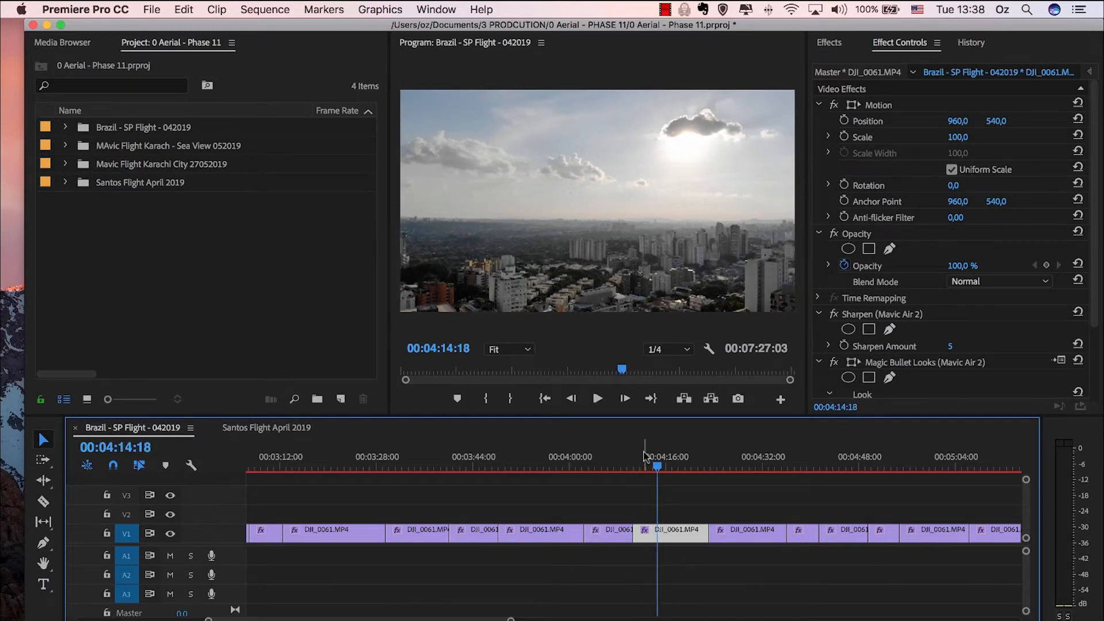
key(space)
key(space)
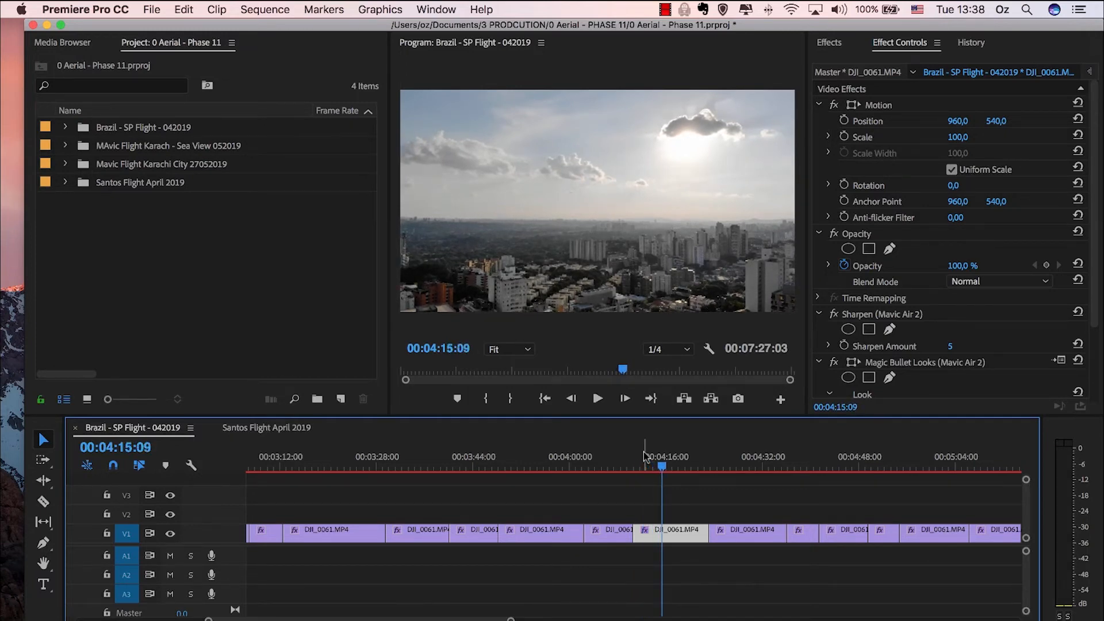
- Try a scale of 120 on the twenty-fourth clip and settle on 110
click(958, 137)
text(110)
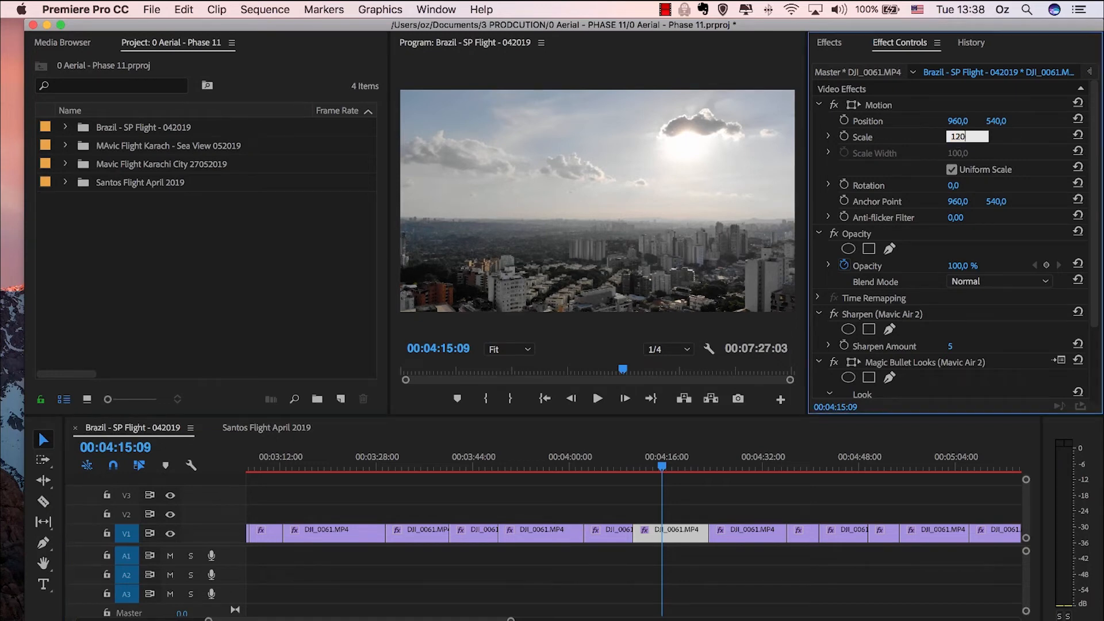
key(Return)
click(958, 139)
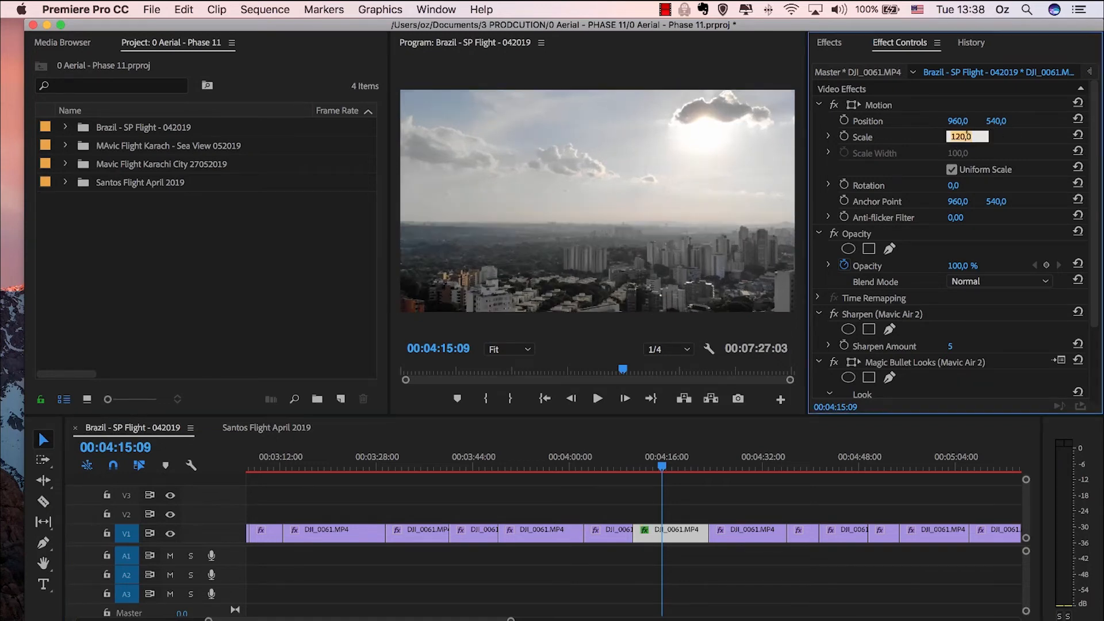
text(110)
key(Return)
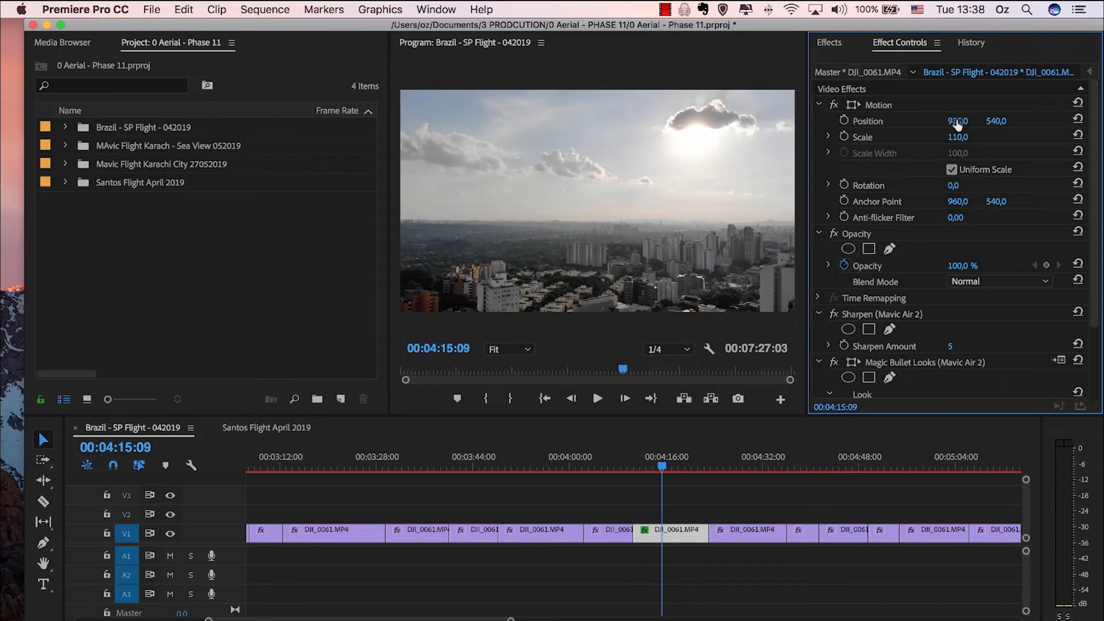
- Shift the twenty-fourth clip's horizontal position to 1036 and play it from 00:04:11:10
drag(959, 121, 998, 121)
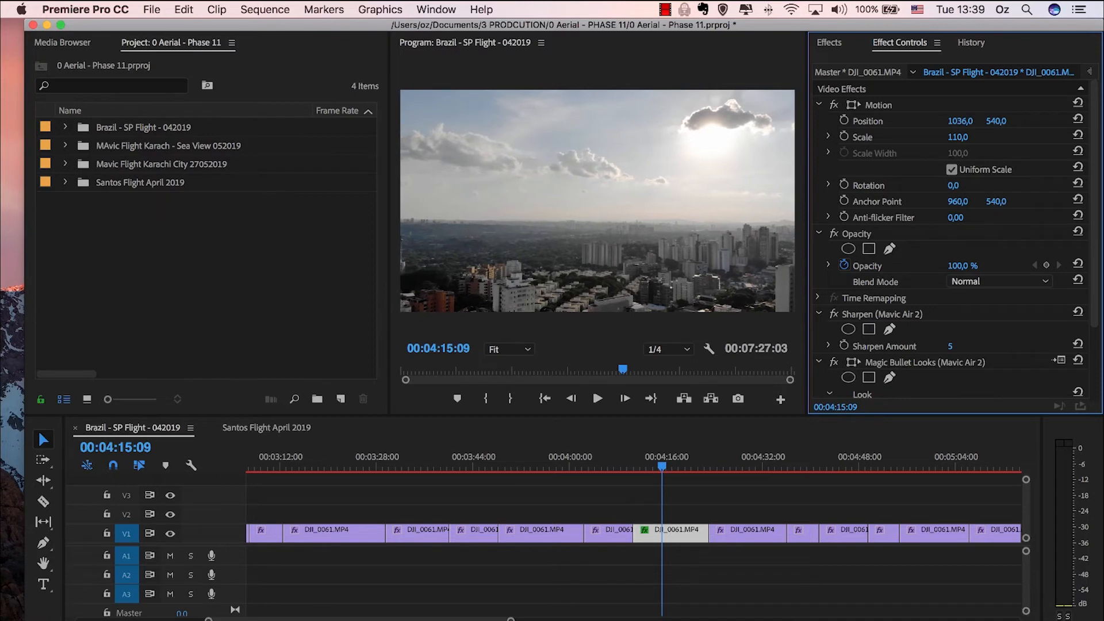
click(639, 459)
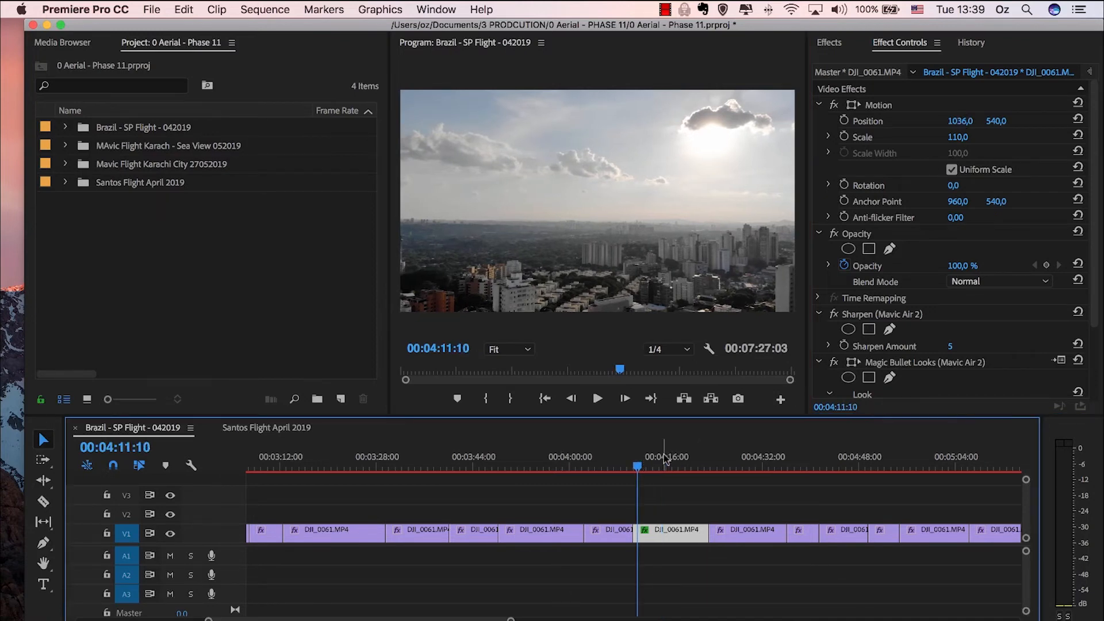
key(space)
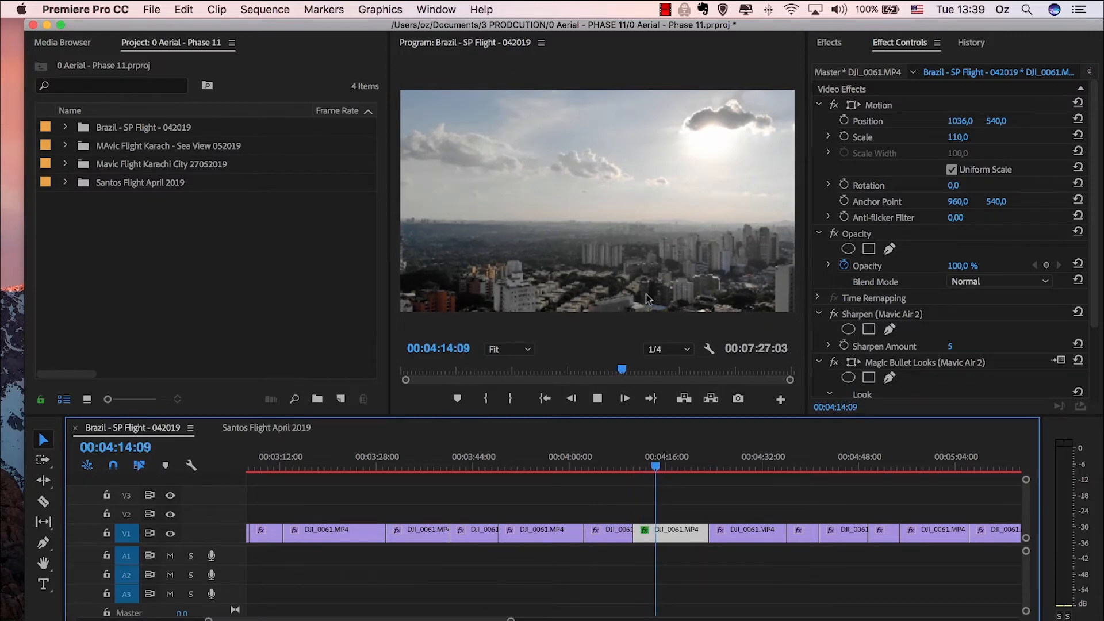
- Move to the twenty-fifth clip, play it to 00:04:29:16 and set its Magic Bullet Looks strength to 85 %
click(734, 459)
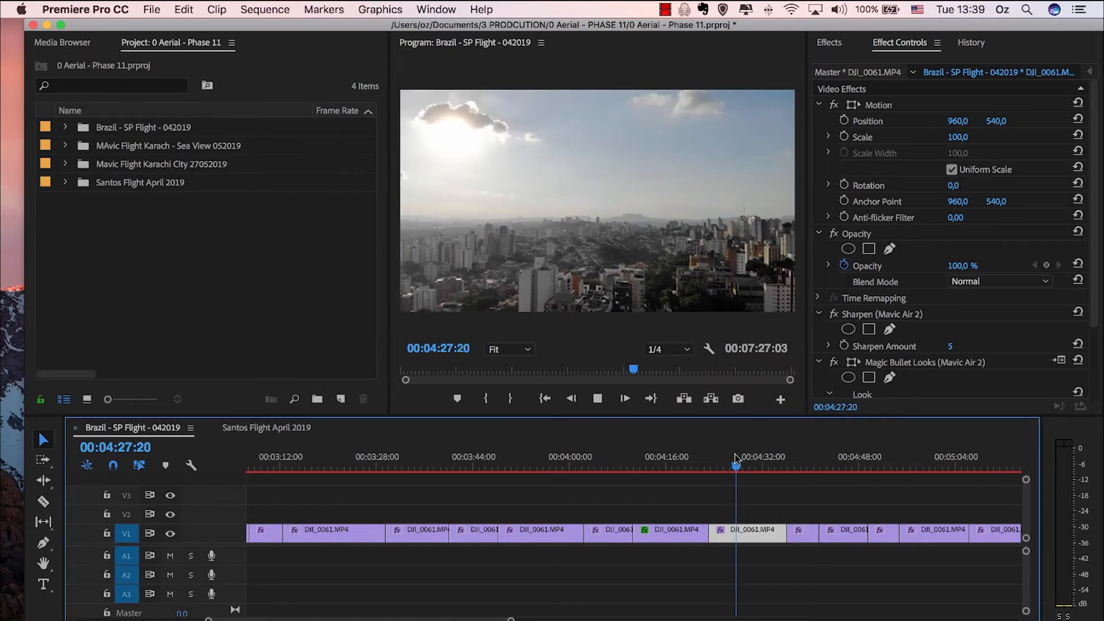
key(space)
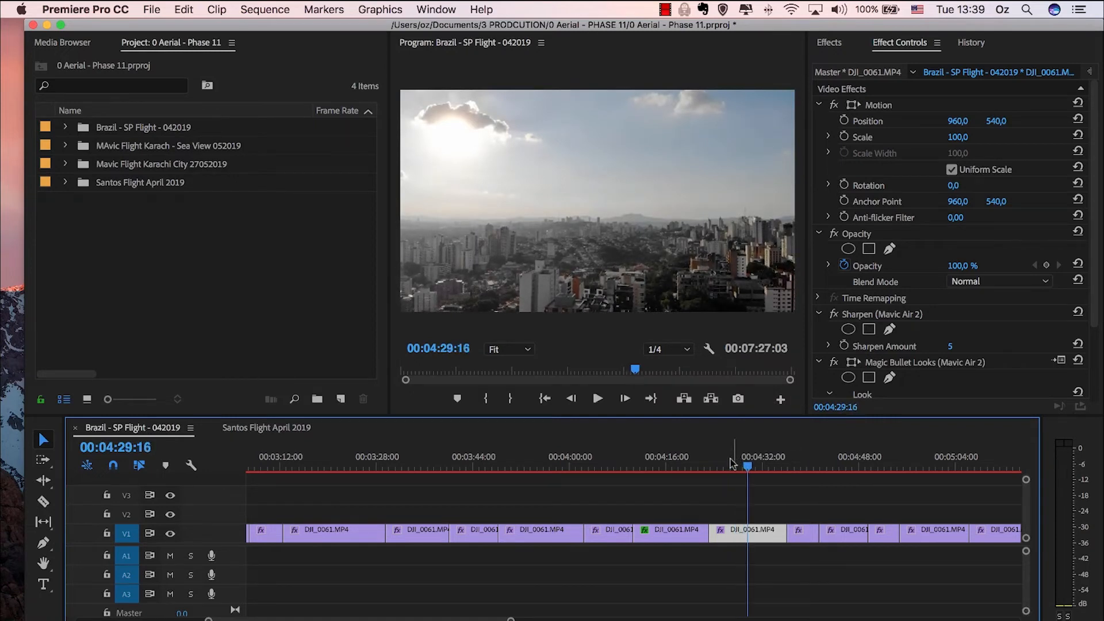
drag(1093, 295, 1093, 369)
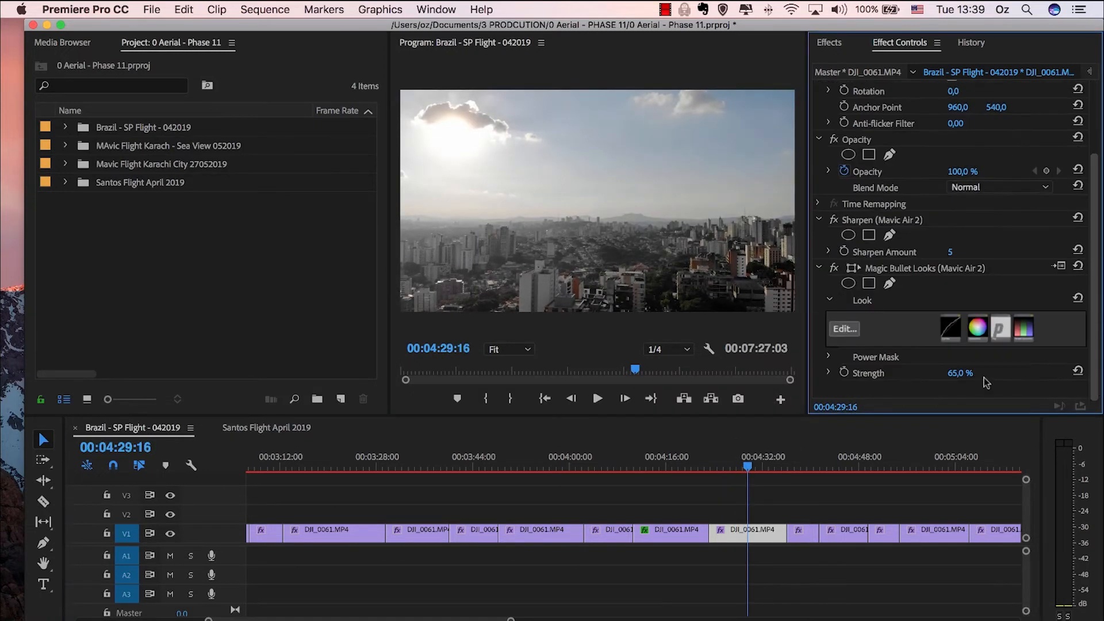
click(957, 373)
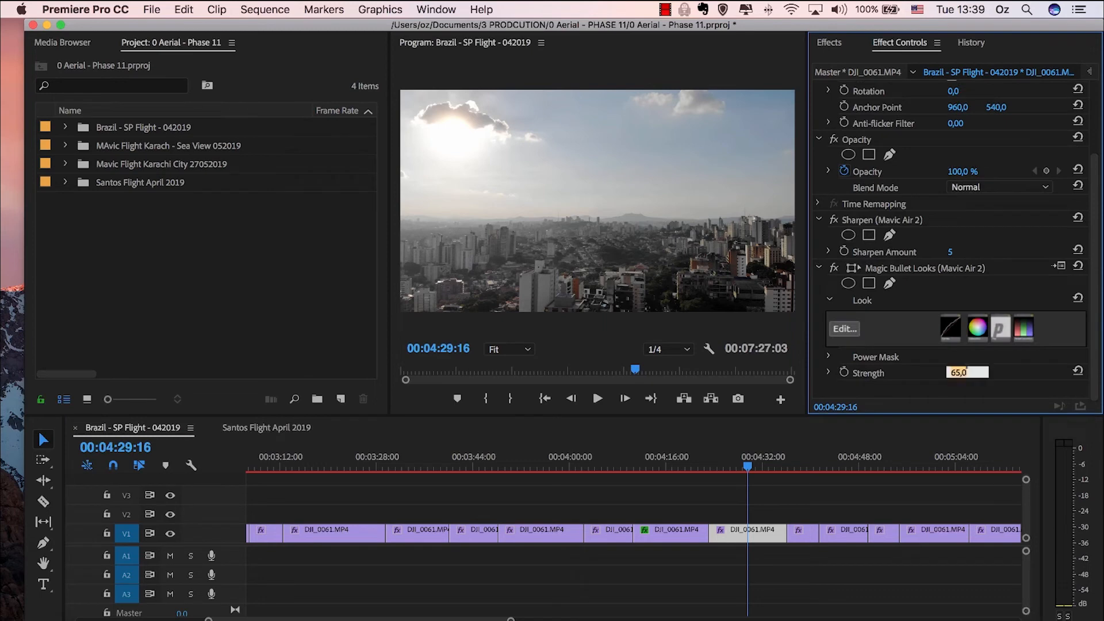
key(Return)
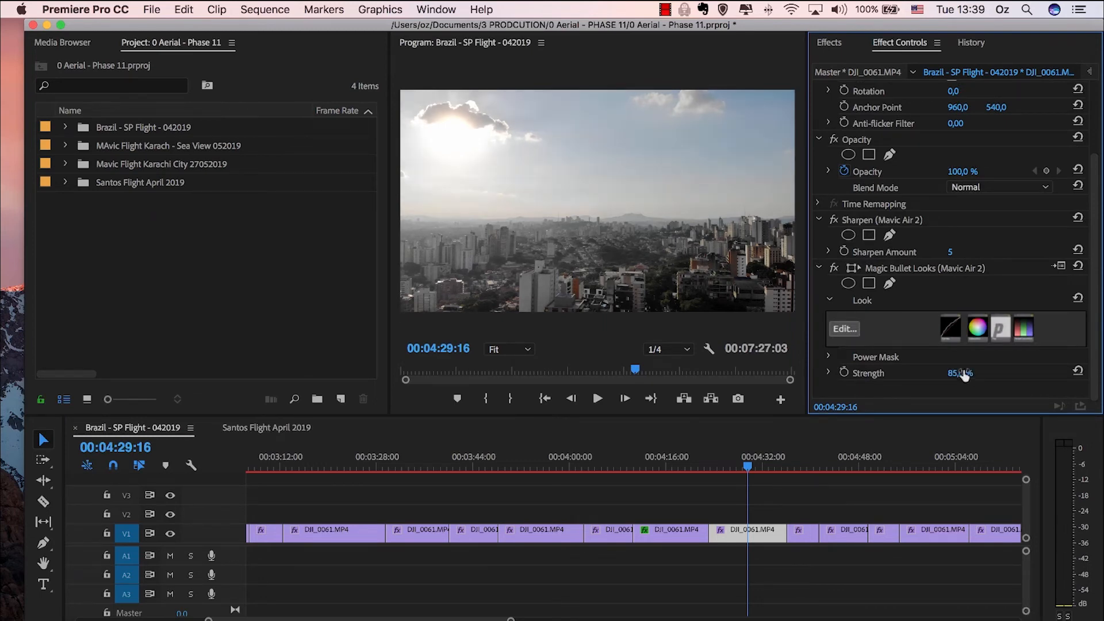
- Compare the twenty-fifth clip with its Magic Bullet Looks effect off and on, and play it briefly
click(835, 268)
click(834, 269)
key(space)
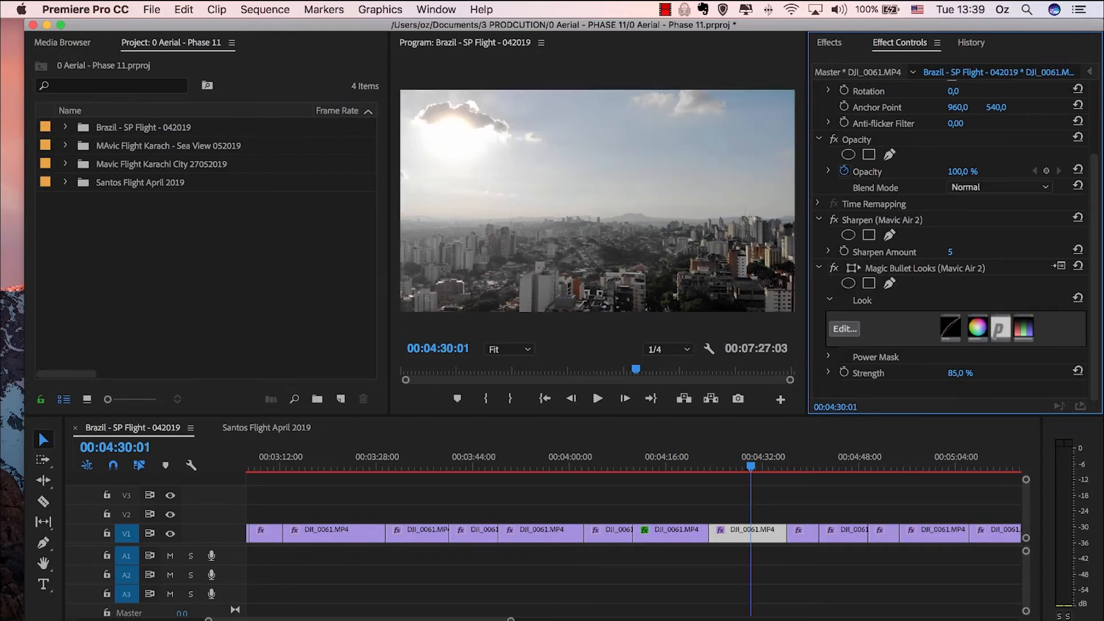
- Try a Magic Bullet Looks strength of 100 % on the twenty-fifth clip and return it to 85 %
click(960, 373)
text(100)
key(Return)
click(968, 373)
text(85)
key(Return)
- Play parts of the twenty-sixth and twenty-seventh clips, stopping at 00:04:45:05
click(796, 463)
key(space)
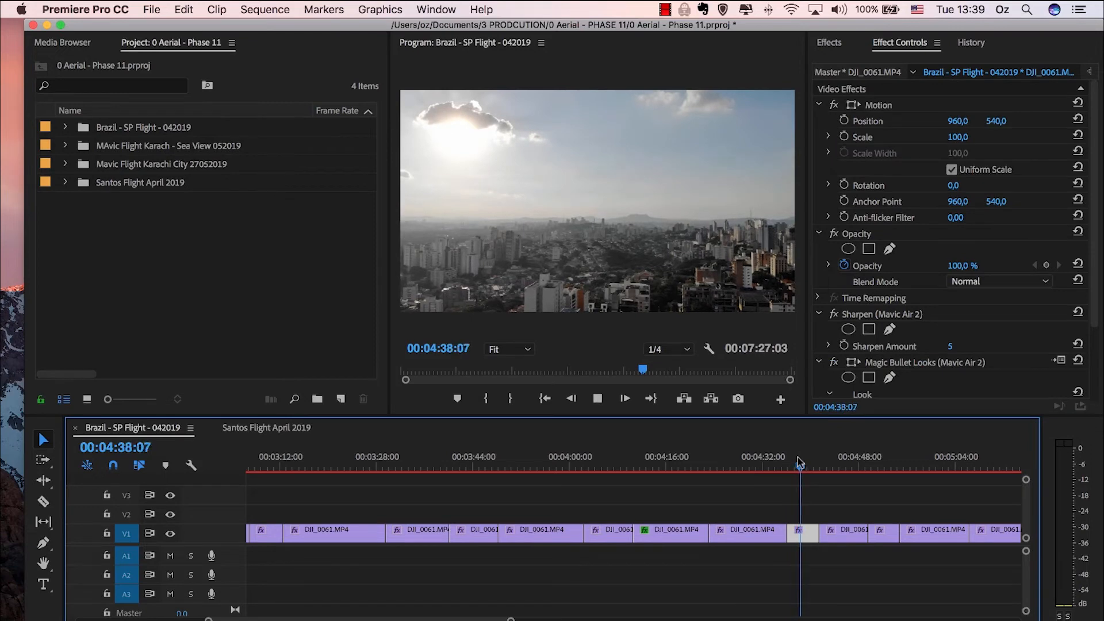
click(831, 465)
key(space)
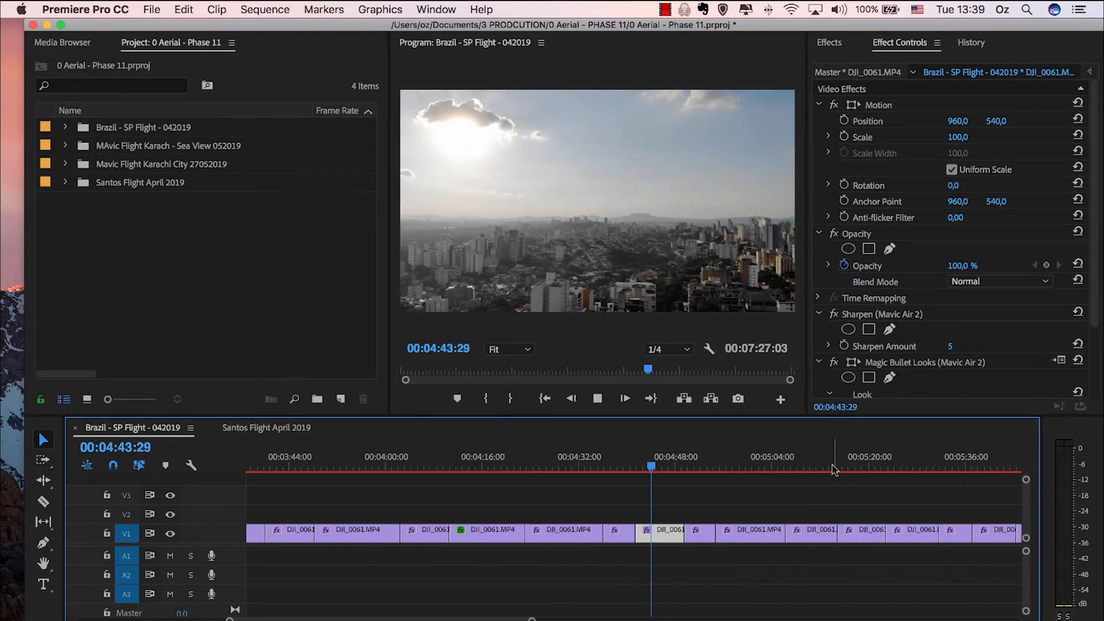
key(space)
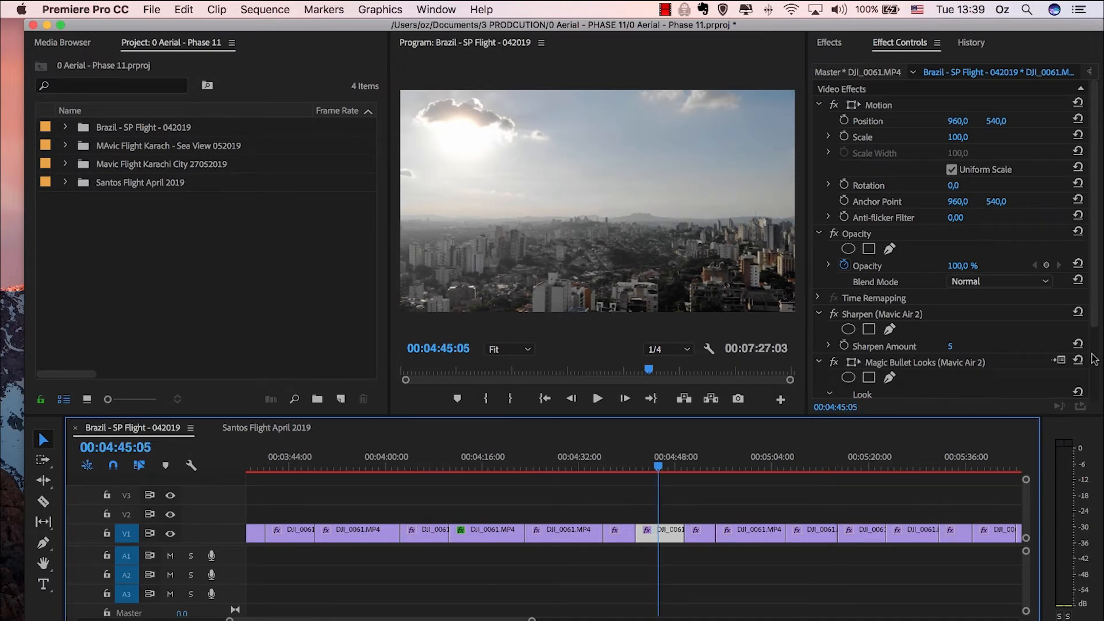
- Set the twenty-seventh clip's Magic Bullet Looks strength to 85 % and play the clip from 00:04:45:05
scroll(1020, 352, down, 3)
click(959, 373)
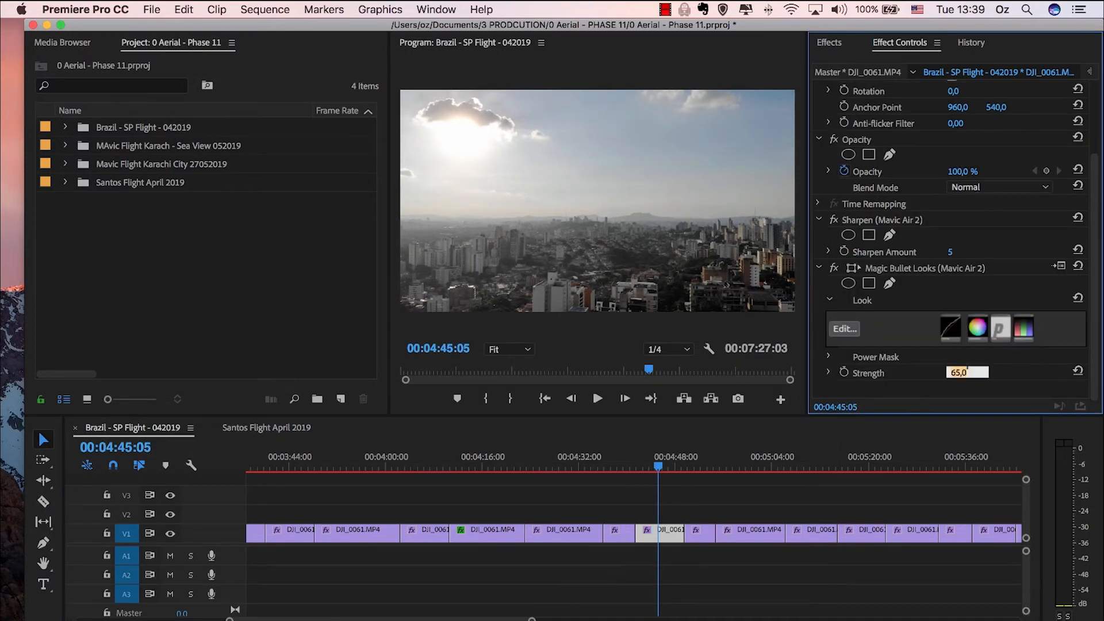
key(Return)
key(space)
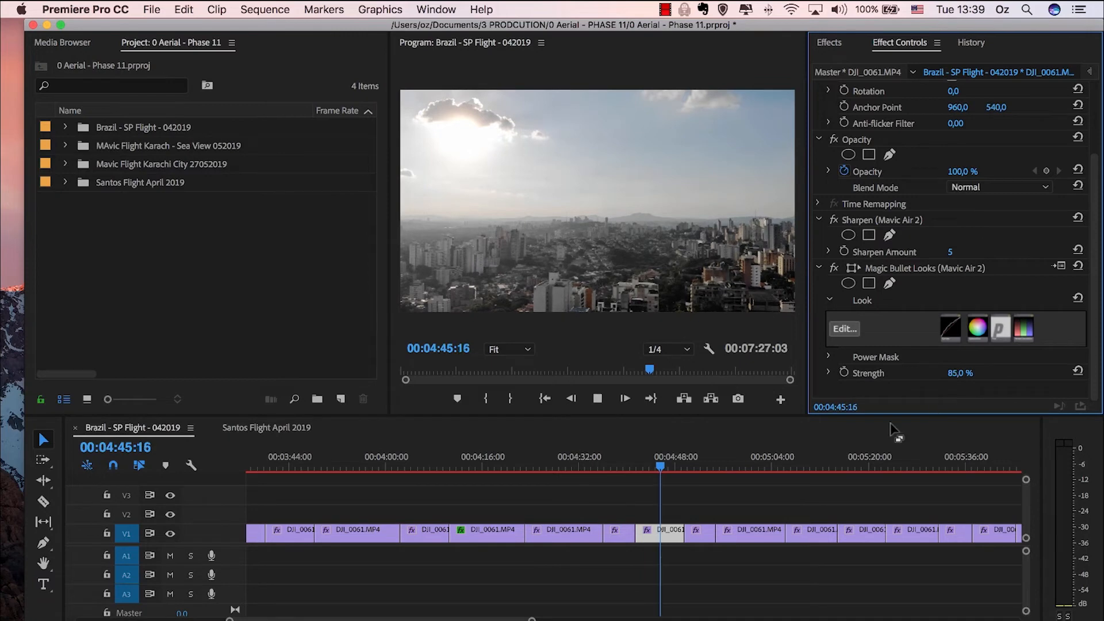
- Move to the twenty-eighth clip, stop at 00:04:52:00 and set its Magic Bullet Looks strength to 85 %
click(695, 452)
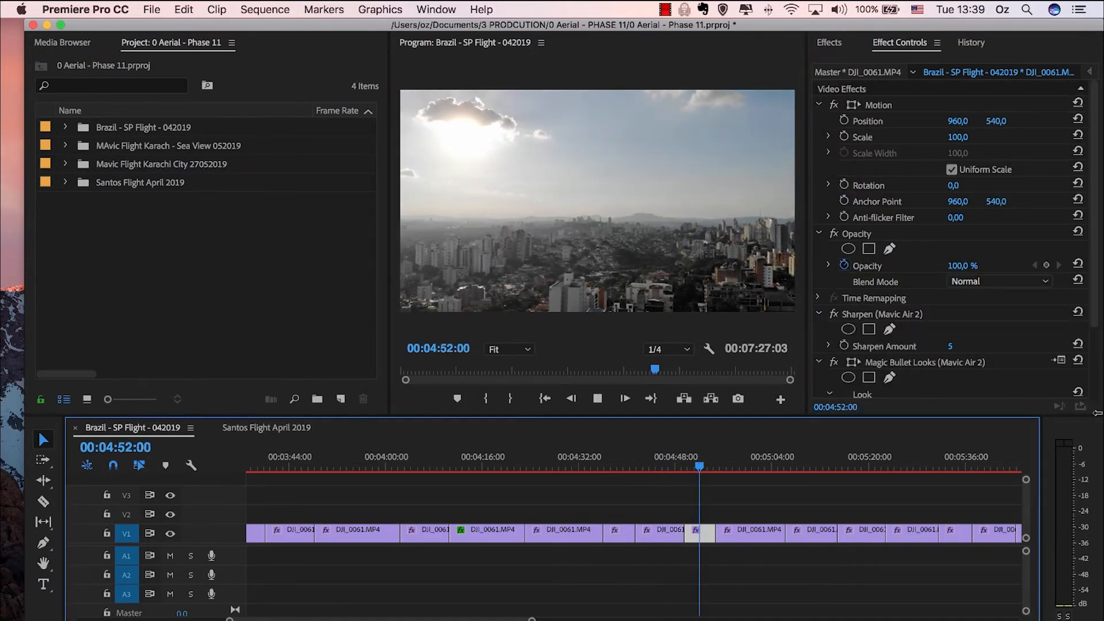
key(space)
scroll(1097, 380, down, 3)
click(958, 373)
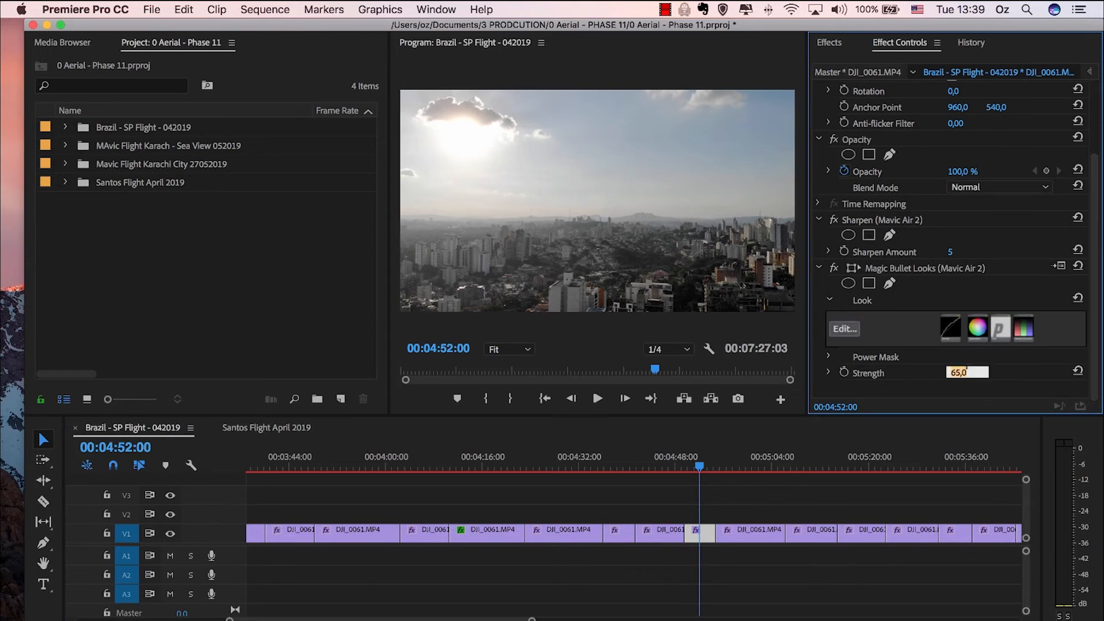
text(85)
key(Return)
- Play the twenty-ninth clip from 00:04:57:08 to 00:04:58:14 and set its Magic Bullet Looks strength to 85 %
click(732, 461)
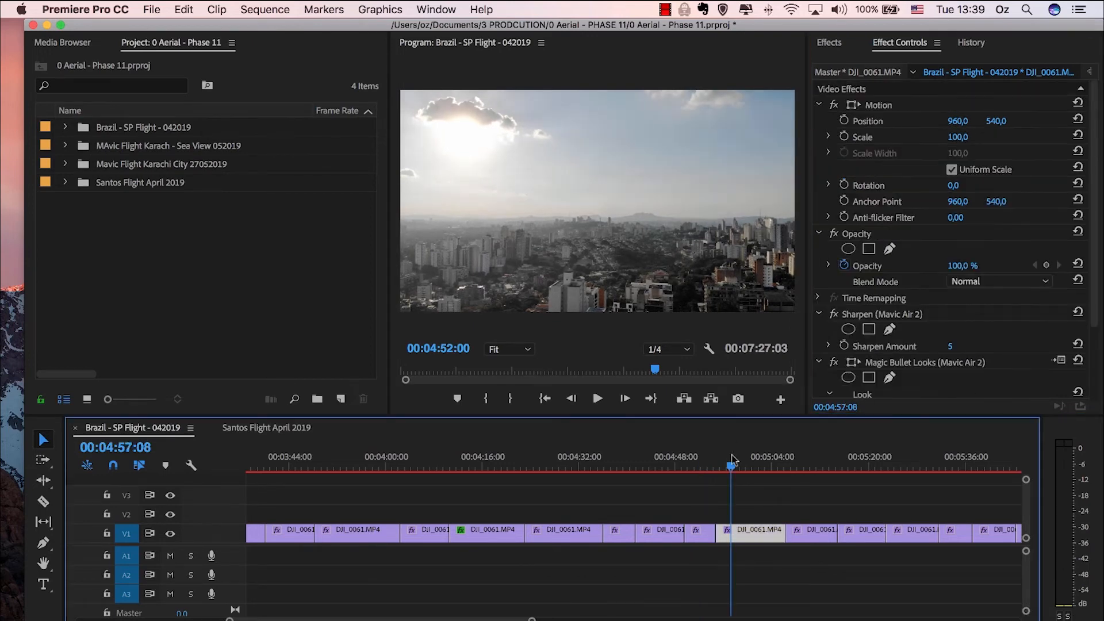
key(space)
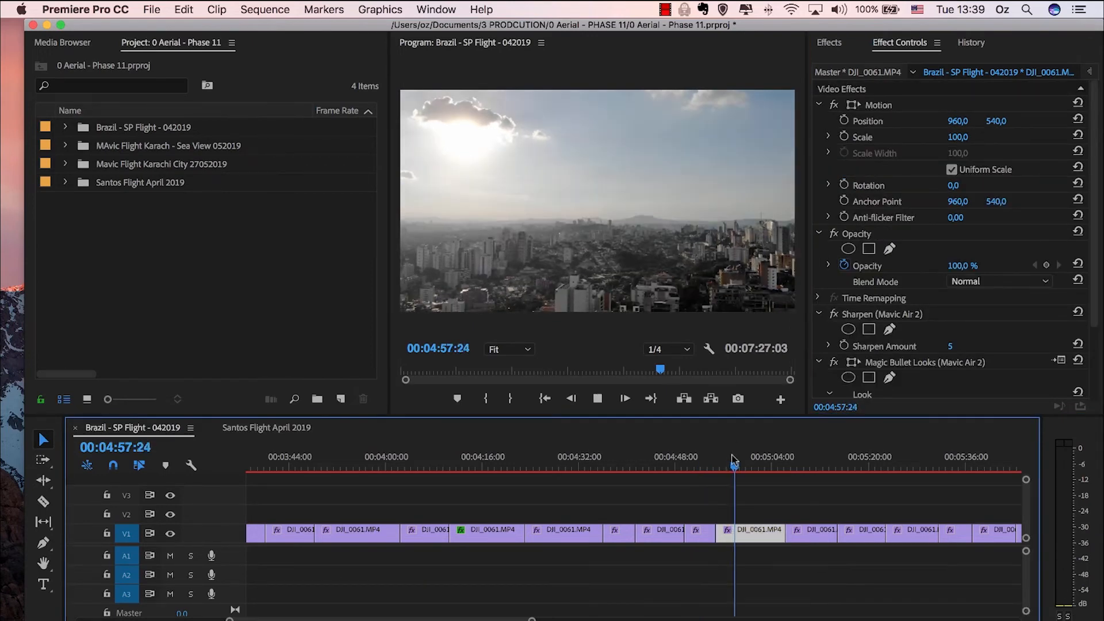
key(space)
scroll(1093, 371, down, 3)
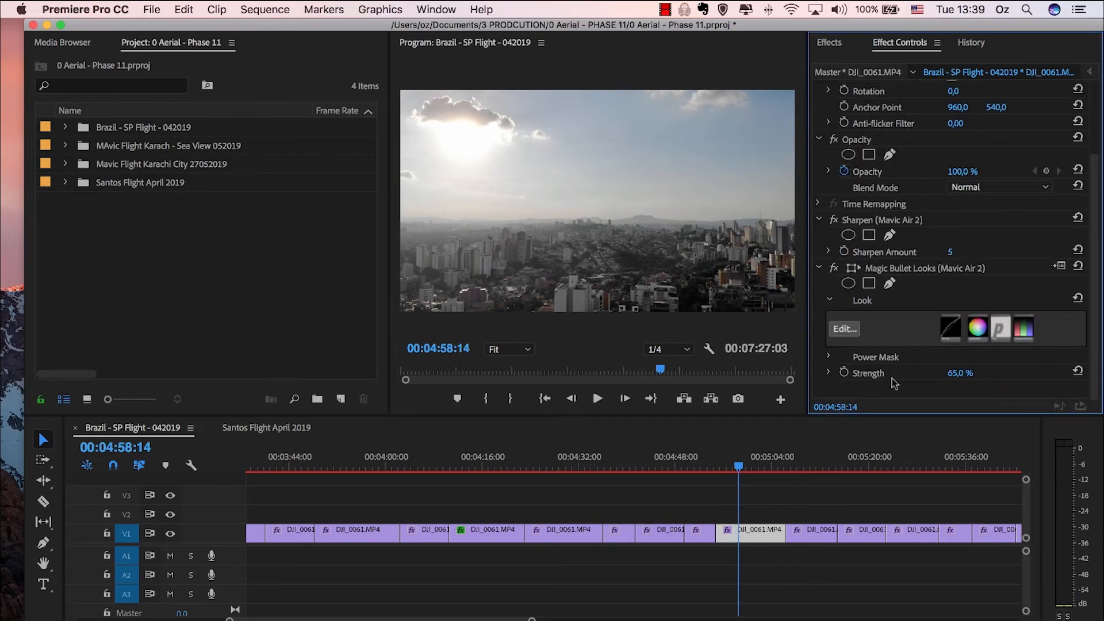
click(956, 374)
text(85)
key(Return)
- Review the thirtieth to thirty-fifth clips by playing parts of them from 00:05:08:10, stopping at 00:05:49:01
click(798, 460)
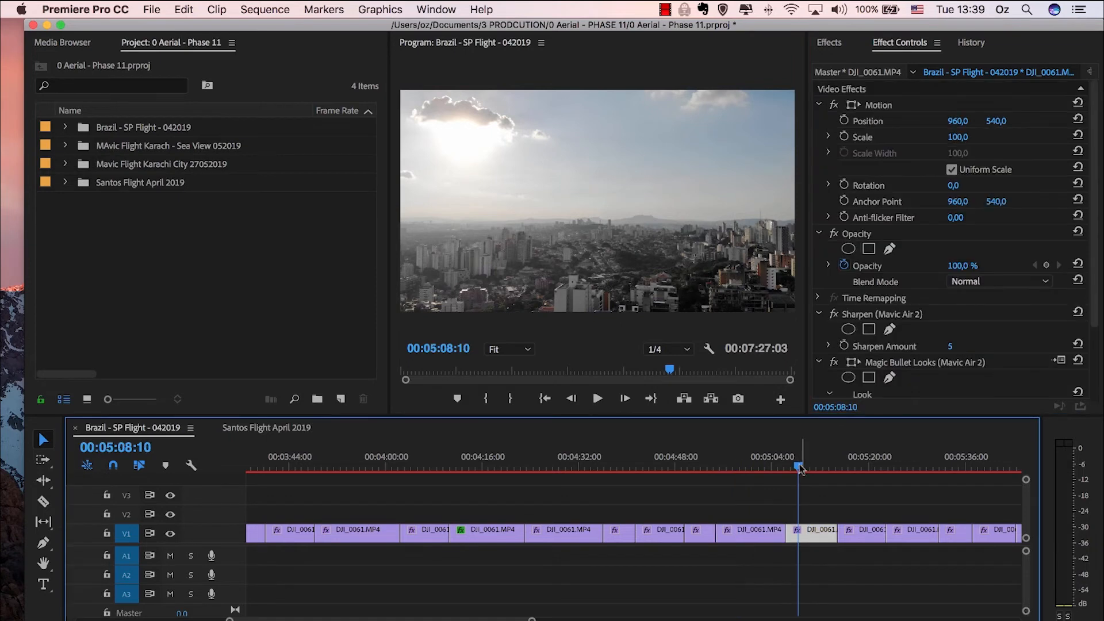
scroll(789, 480, right, 3)
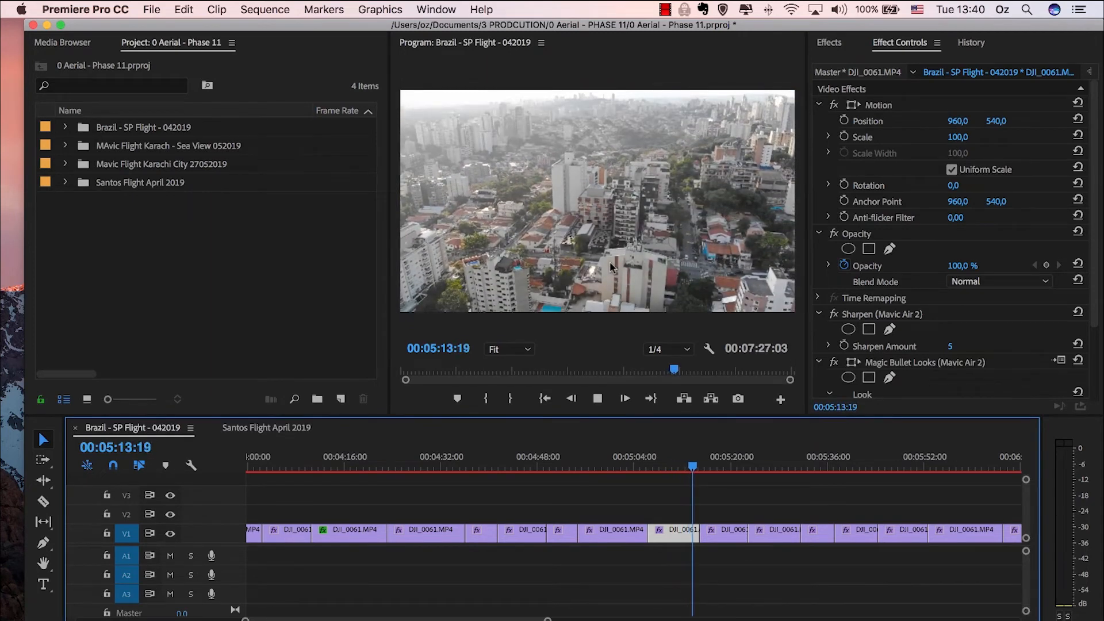
click(767, 463)
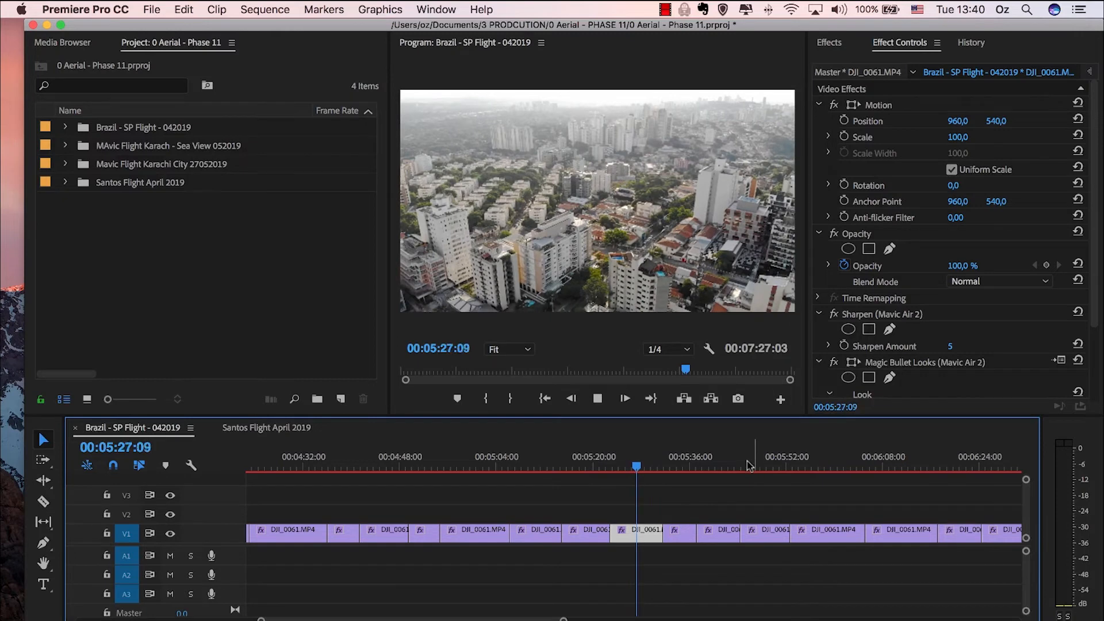
click(673, 459)
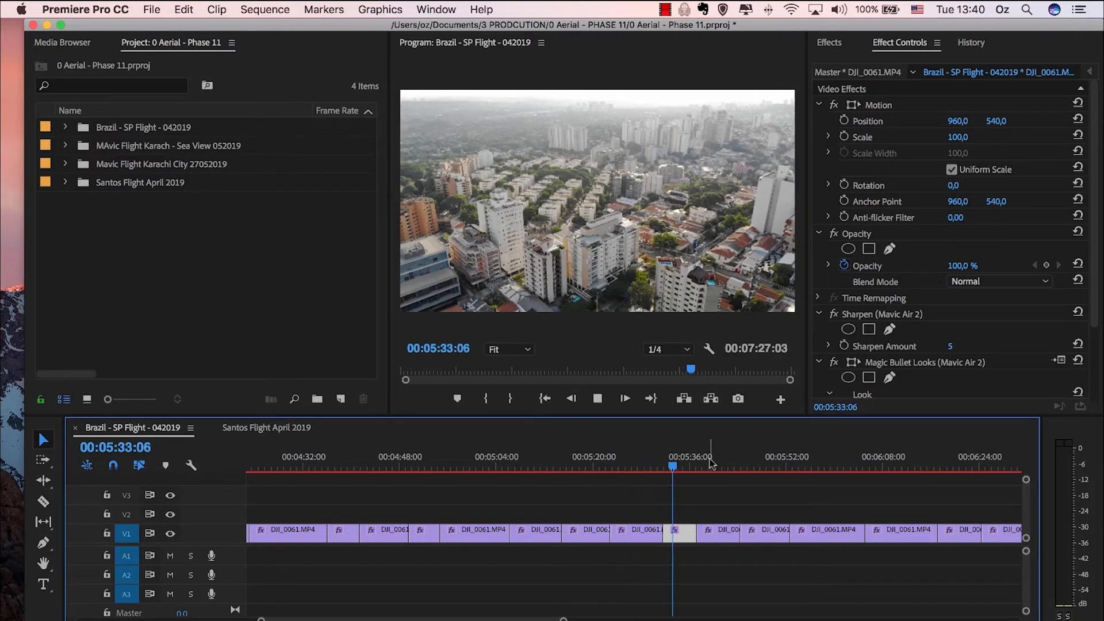
key(space)
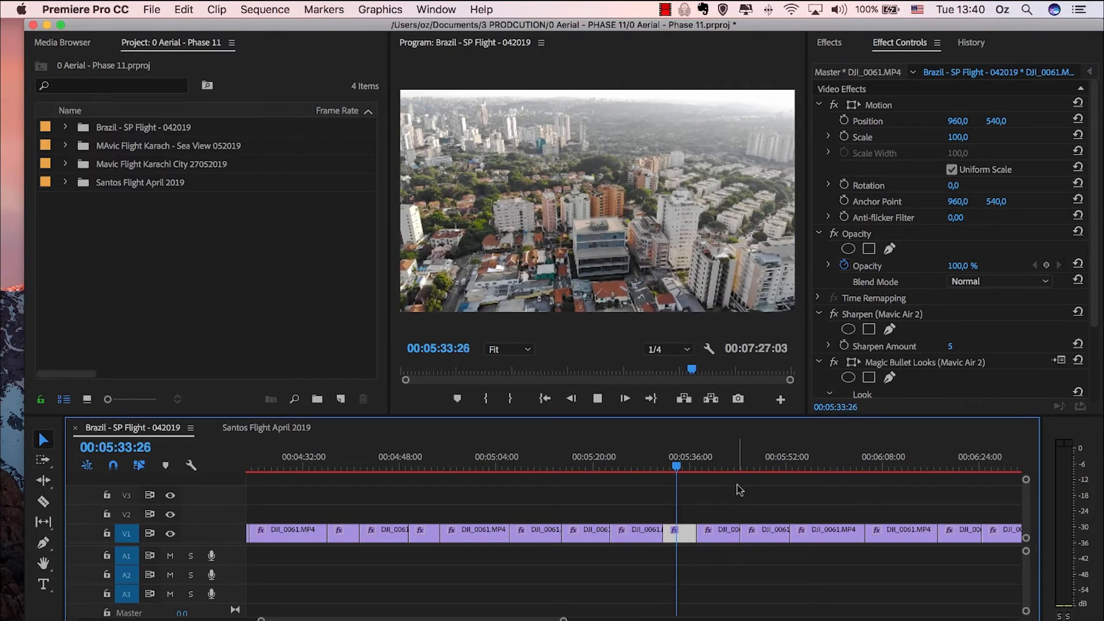
key(space)
click(708, 462)
key(space)
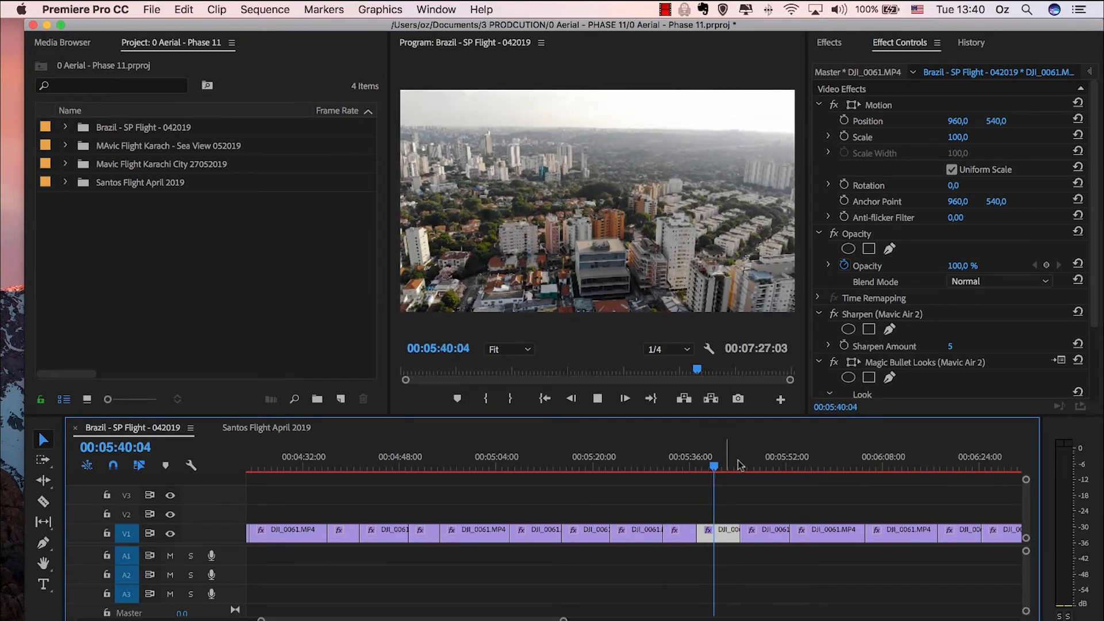
click(762, 462)
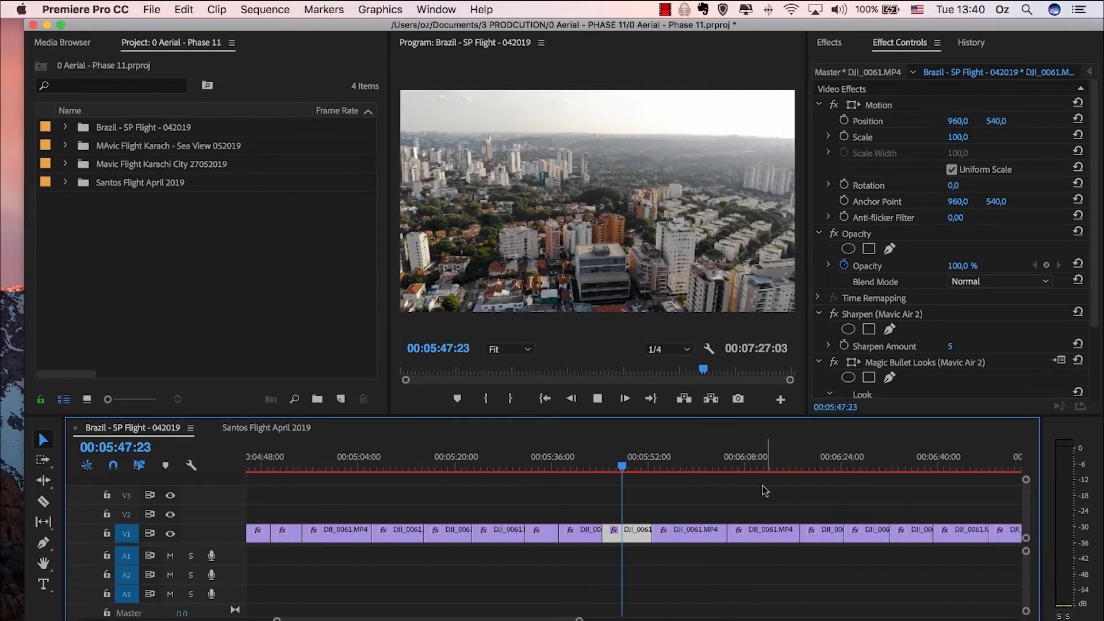
key(space)
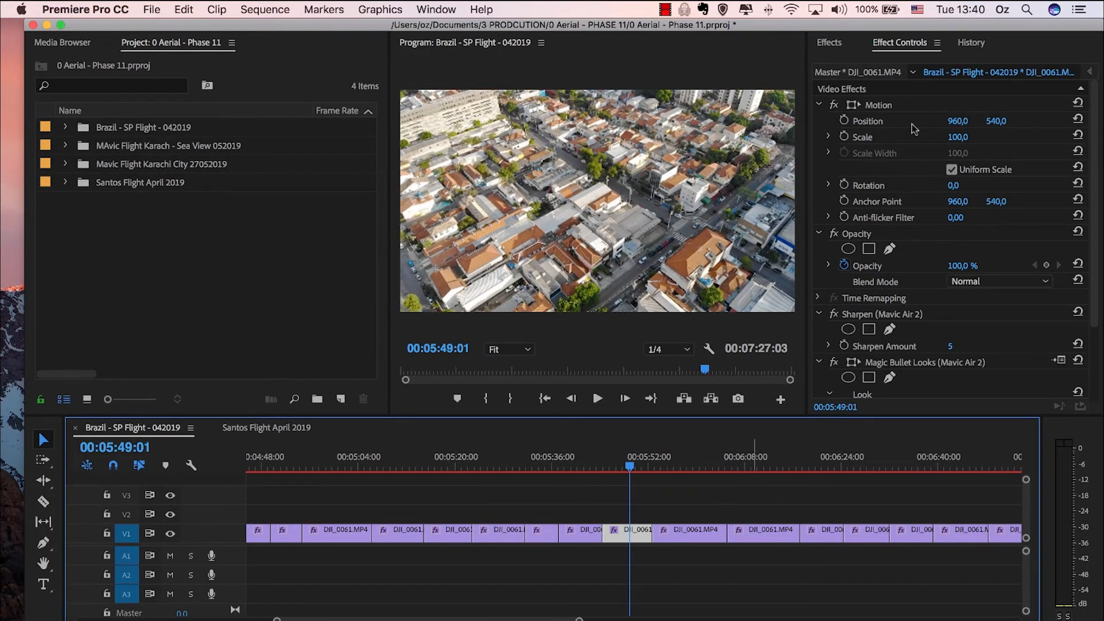
- Add the Mavic Air - Darken preset to the thirty-fifth clip, set its Magic Bullet Looks strength to 25 % and check the effect
click(829, 45)
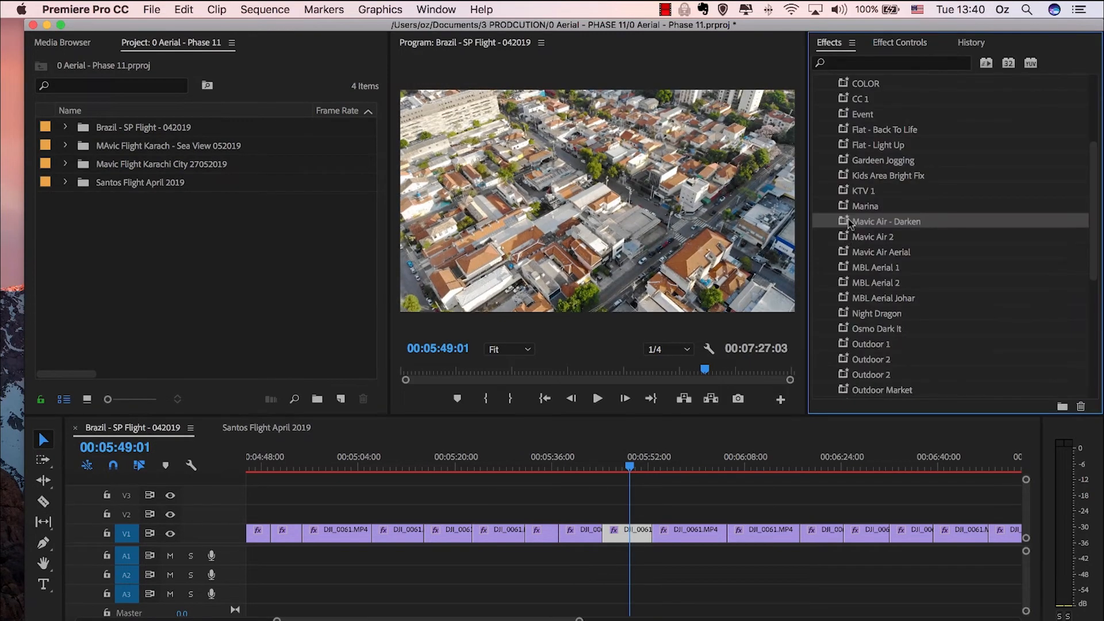
drag(850, 225, 633, 531)
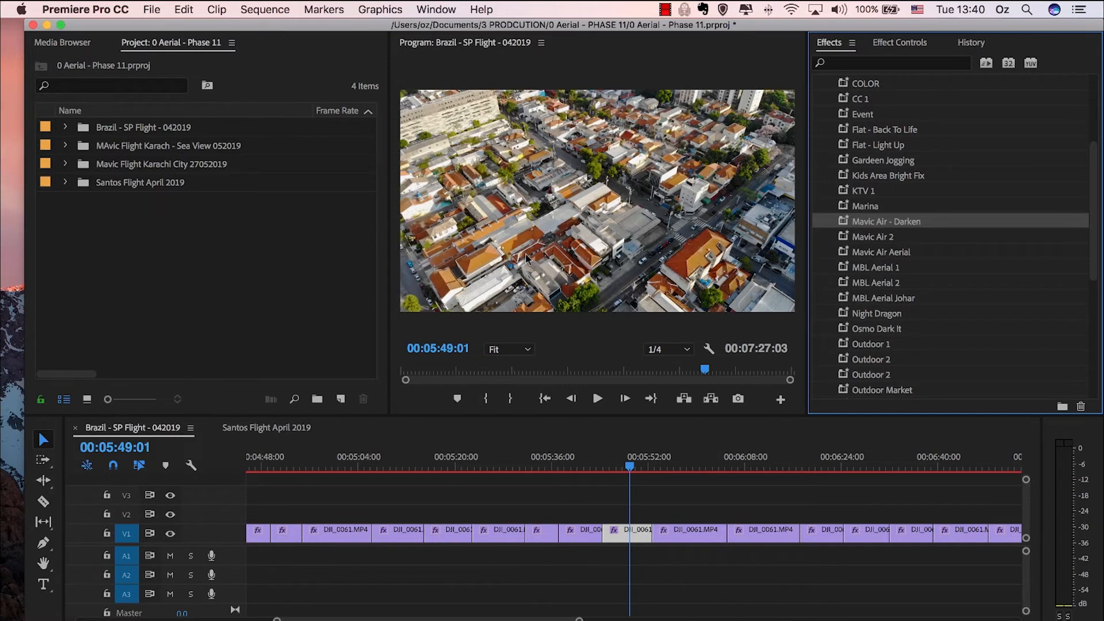
click(901, 43)
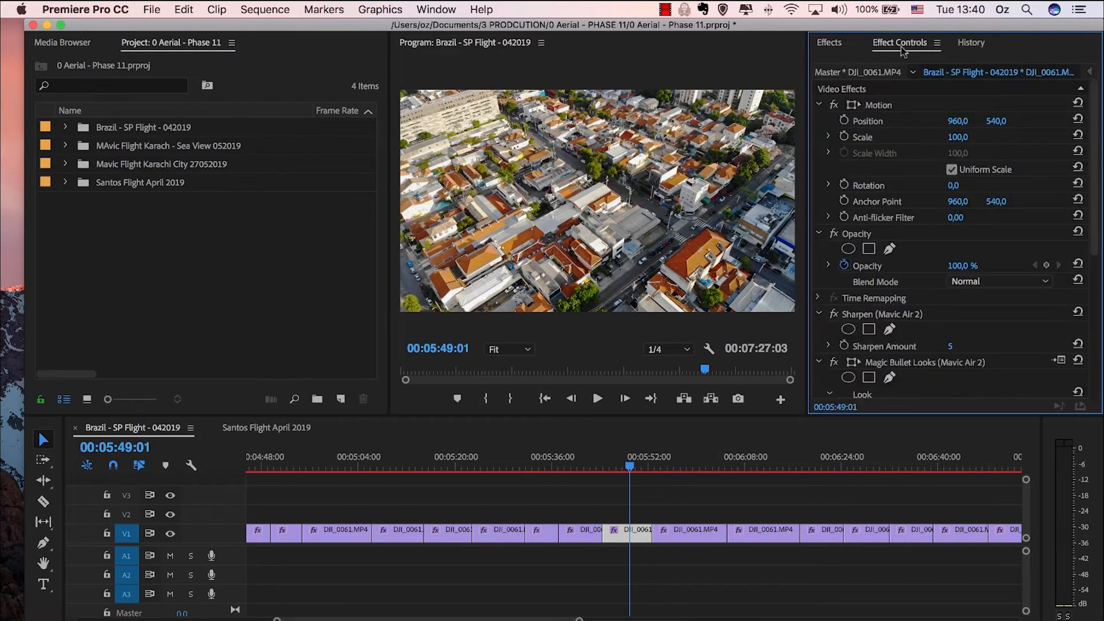
drag(1099, 238, 1096, 402)
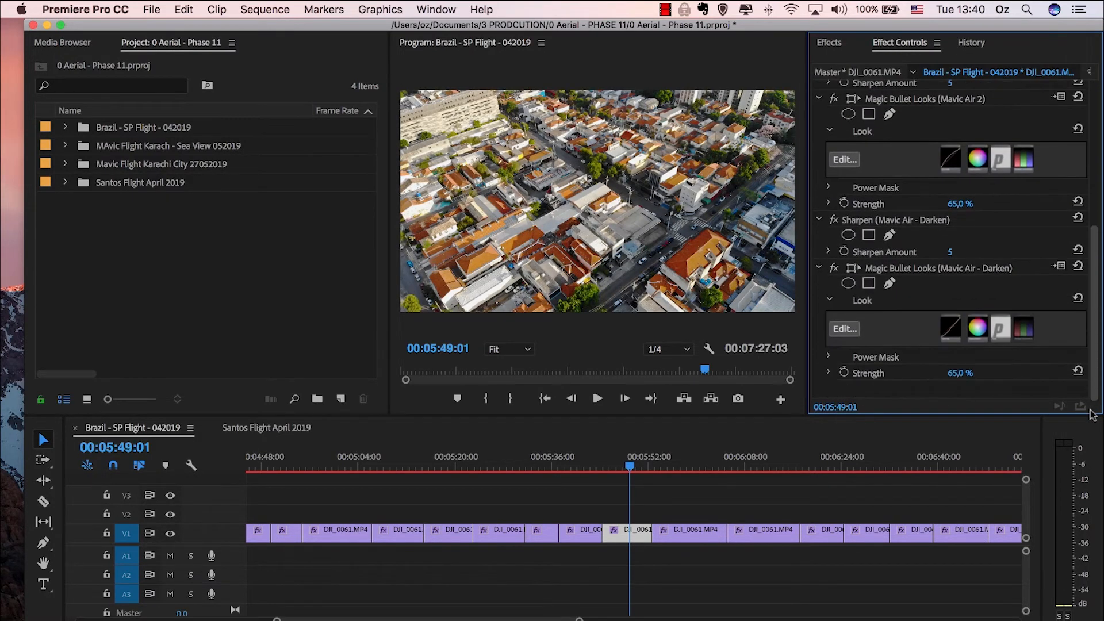
click(967, 373)
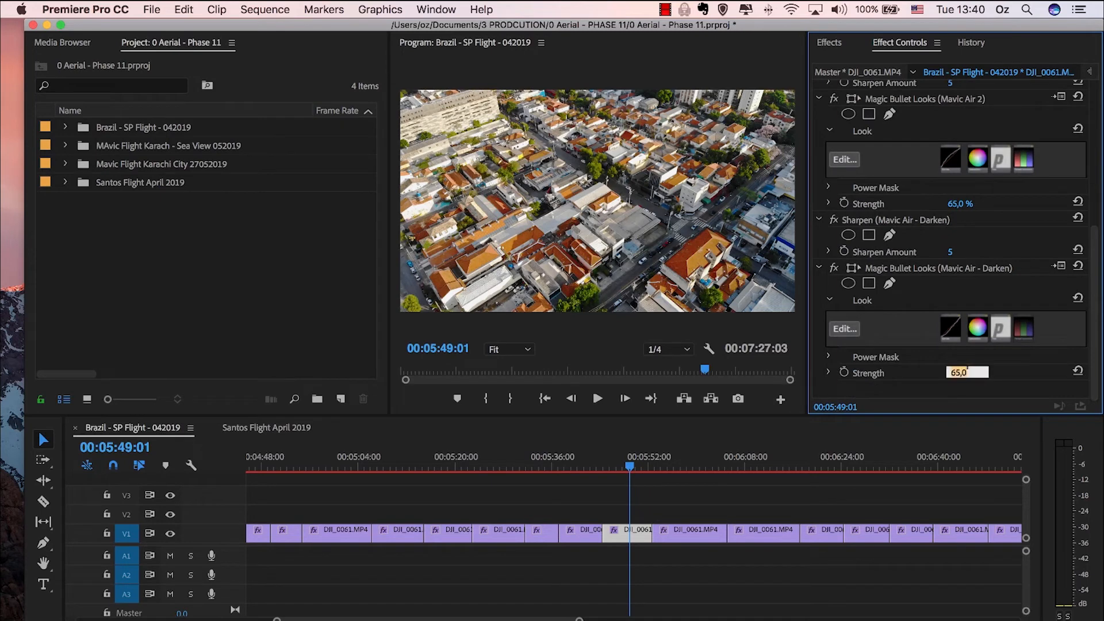
text(25)
key(Return)
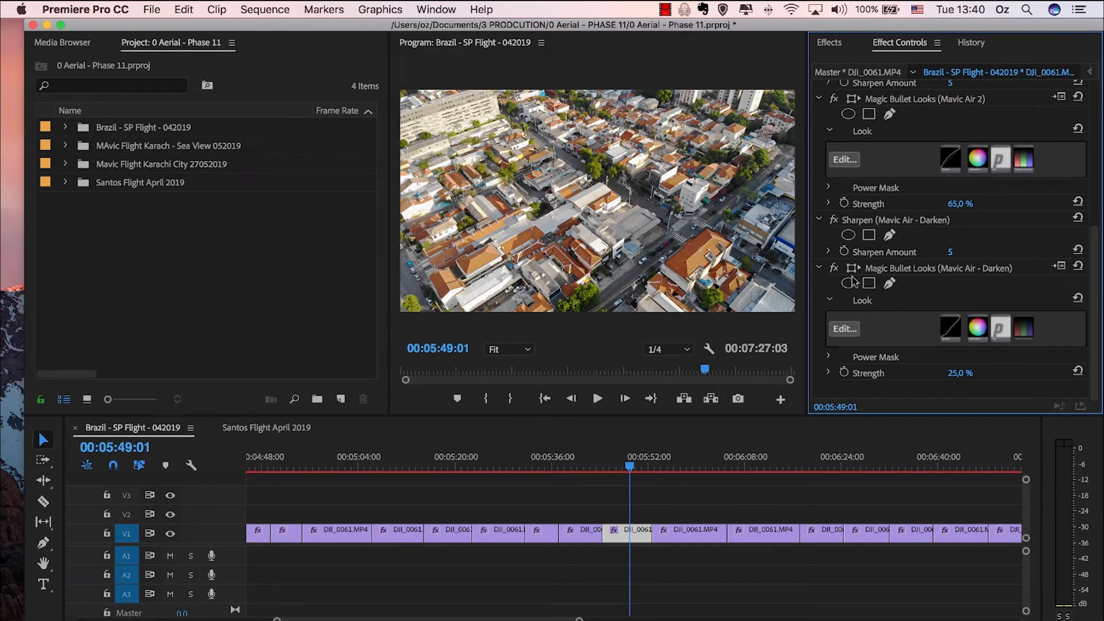
click(834, 270)
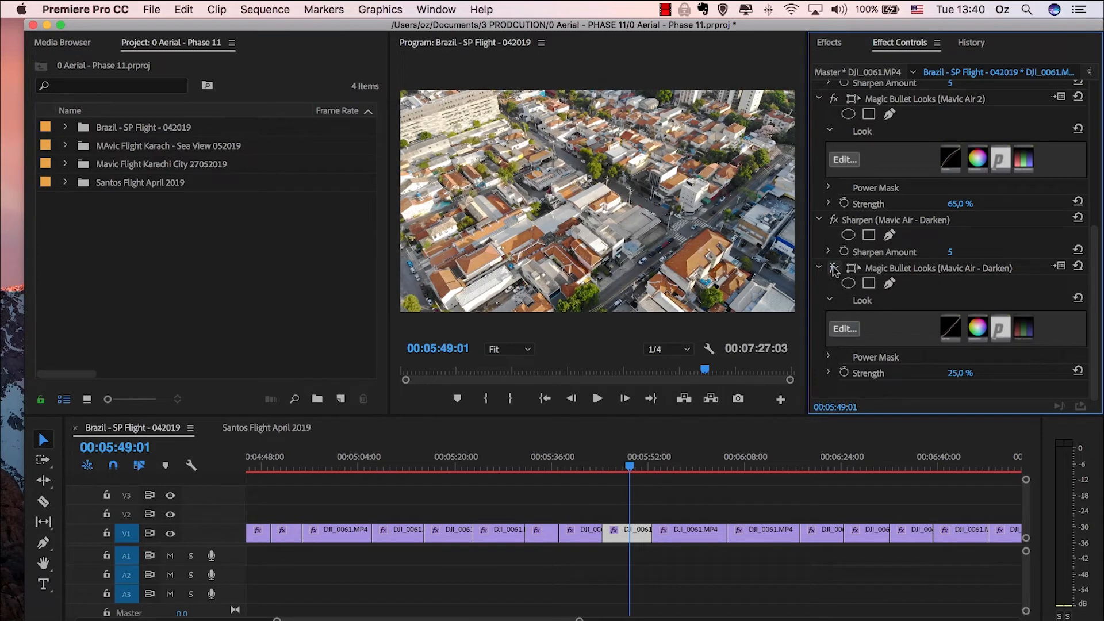
key(space)
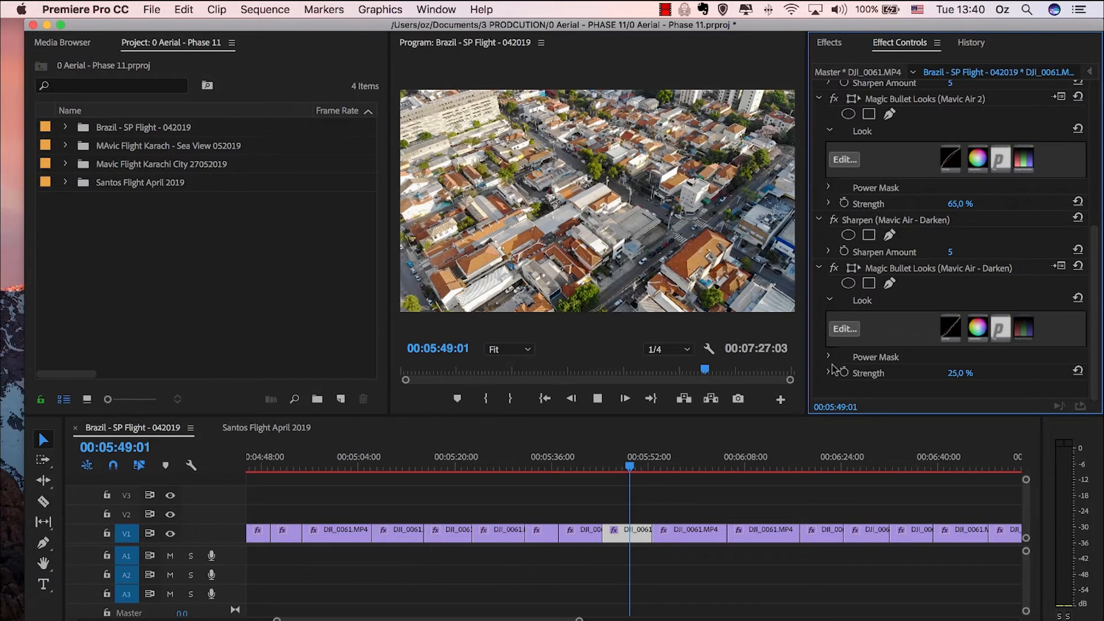
- Play the thirty-sixth clip to 00:06:01:19, try a Magic Bullet Looks strength of 75 % and check the effect in playback
click(672, 463)
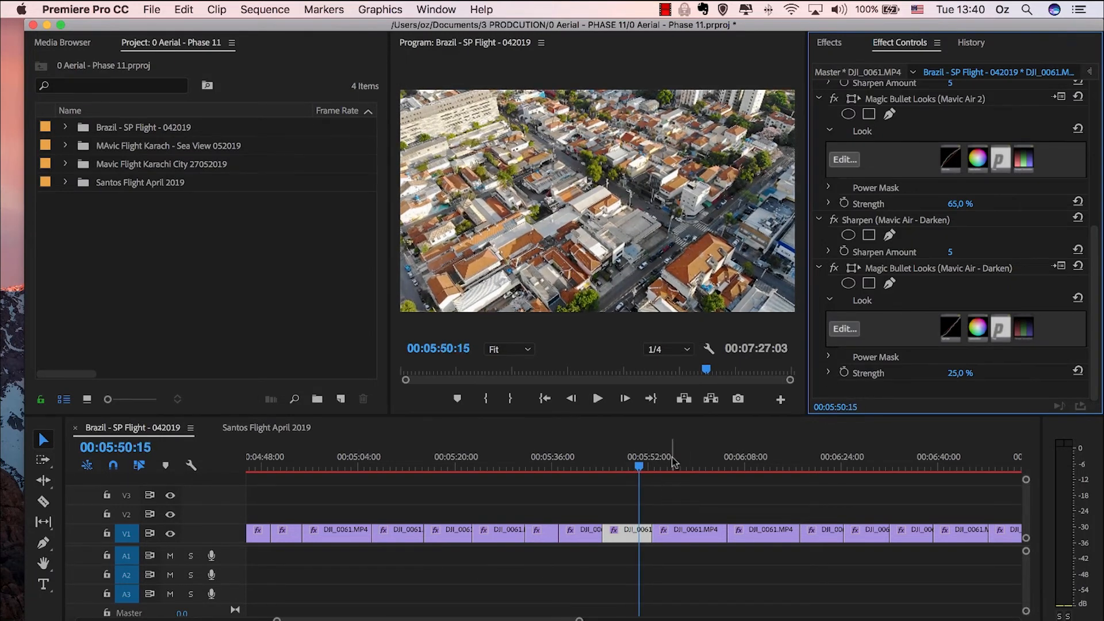
key(space)
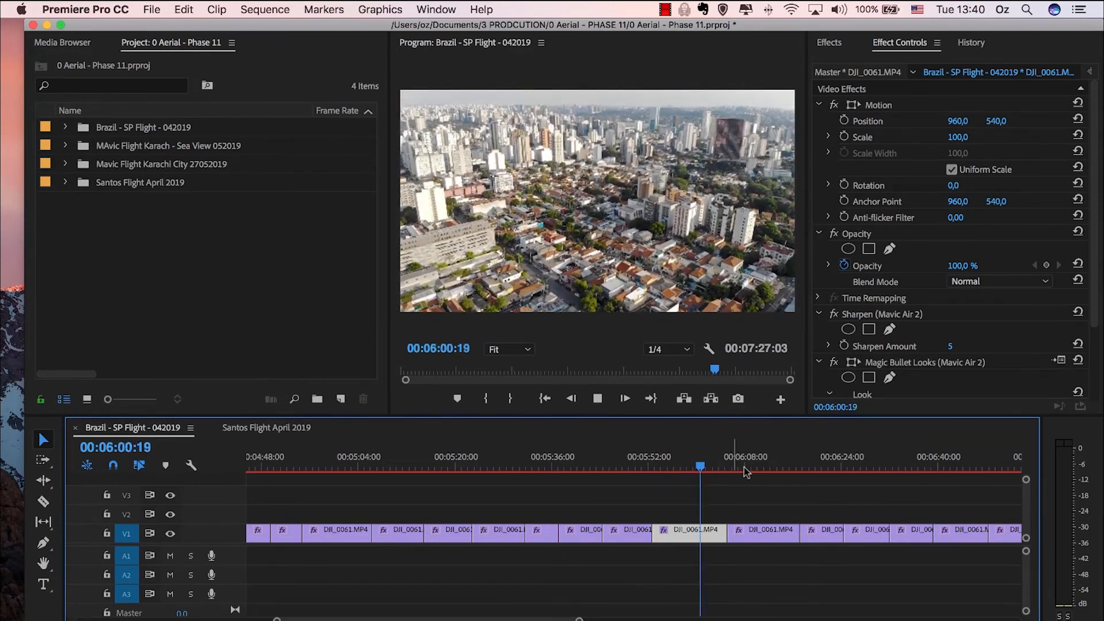
key(space)
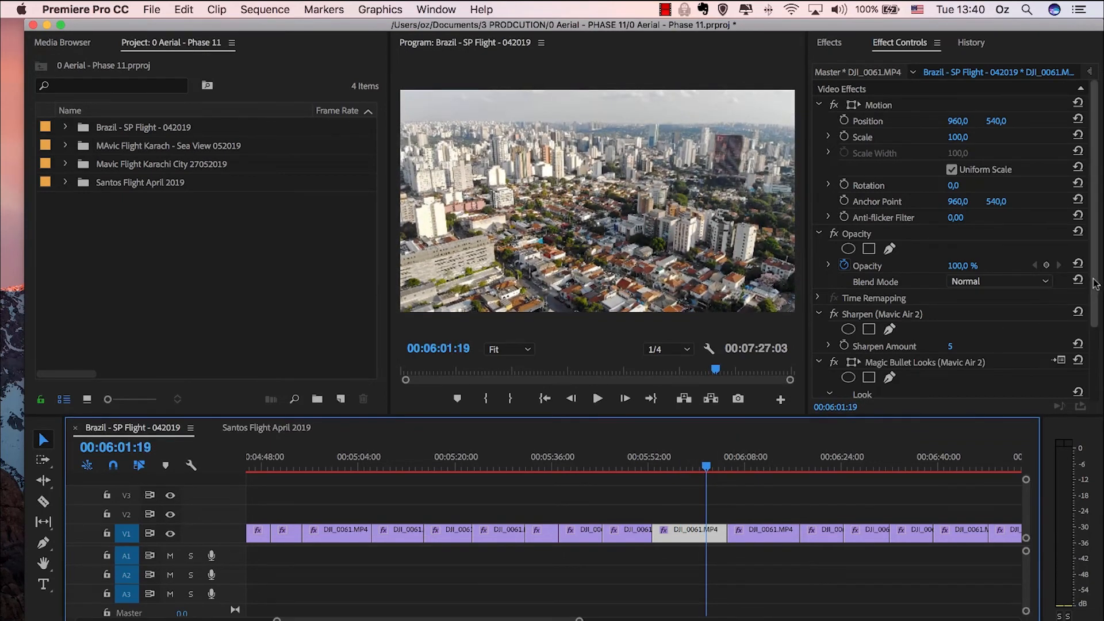
drag(1094, 282, 1096, 394)
click(951, 377)
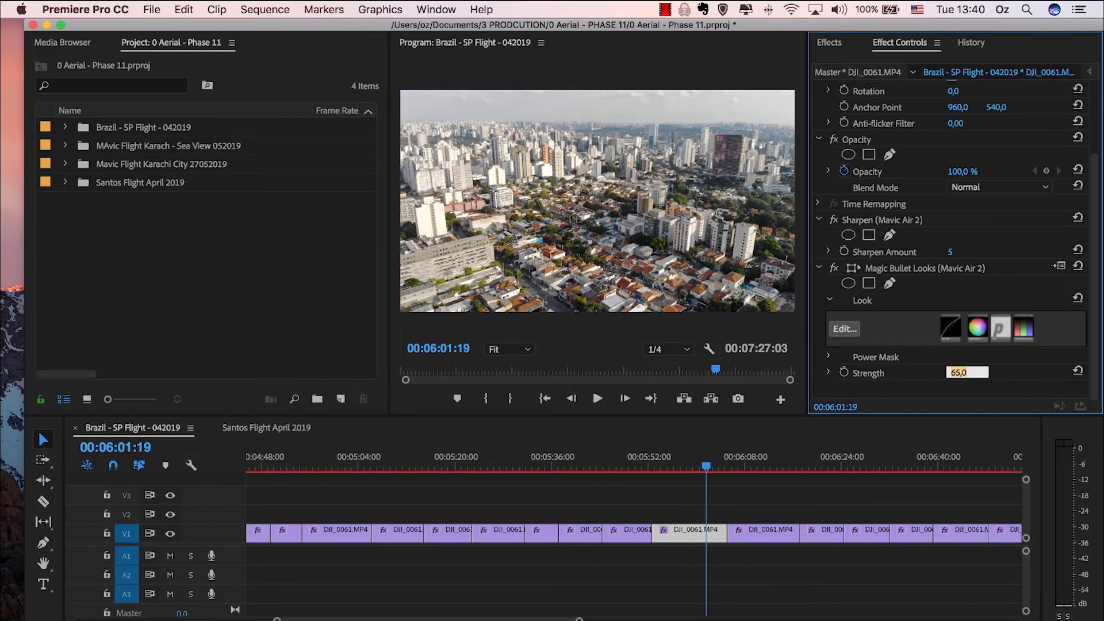
text(75)
key(Return)
key(space)
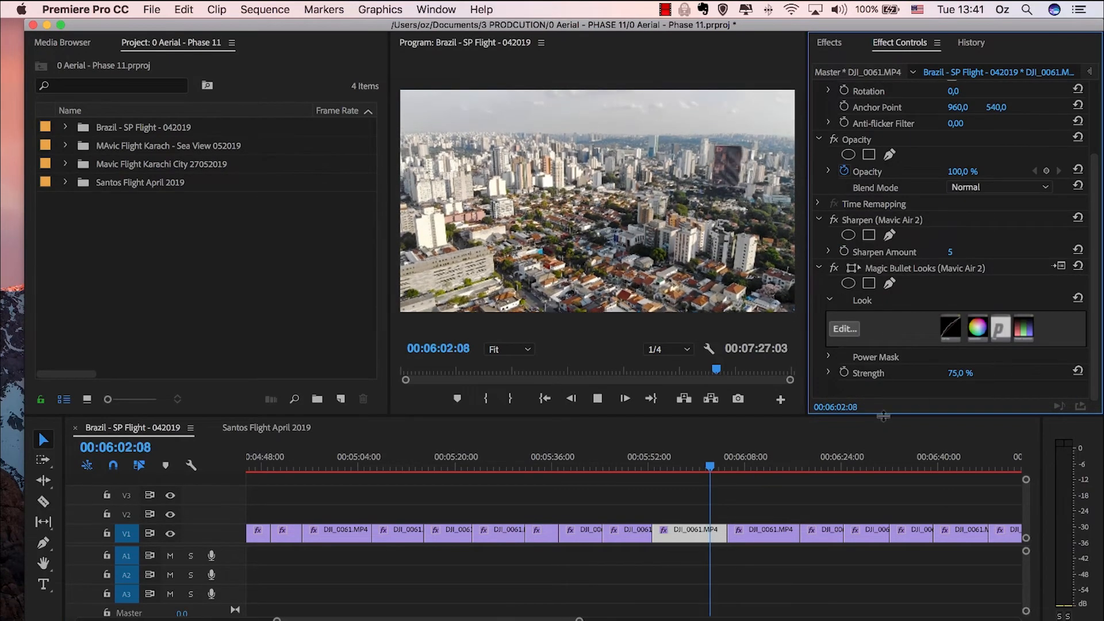
- Stop at 00:06:02:10 and return the thirty-sixth clip's Magic Bullet Looks strength to 65 %
key(space)
click(952, 377)
text(65)
key(Return)
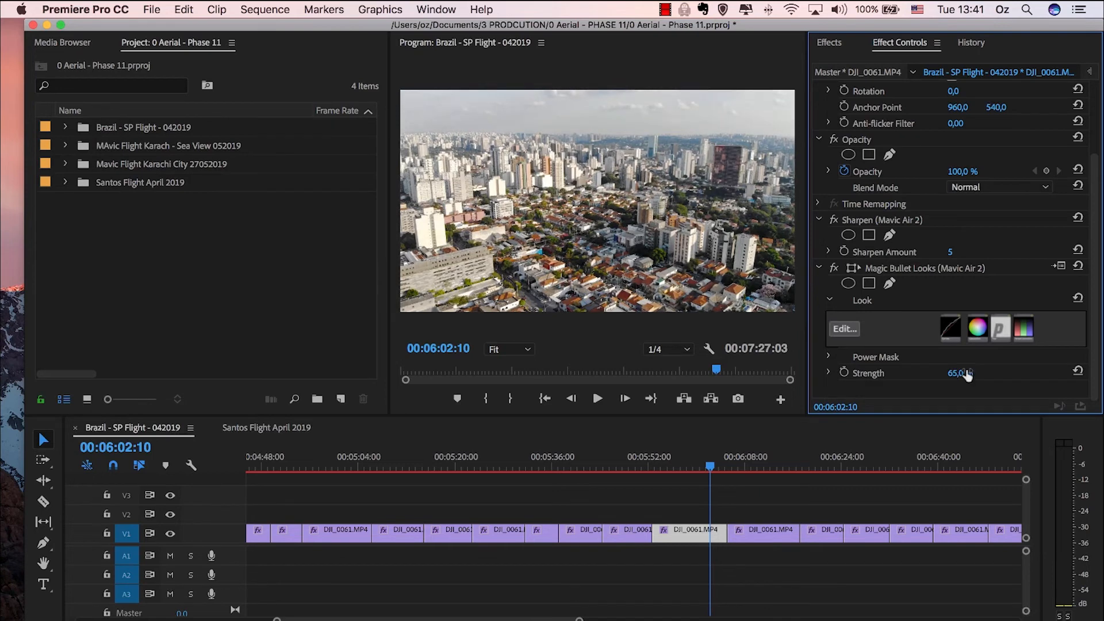
- Play the thirty-seventh clip from 00:06:10:15 to 00:06:11:20 and set its Magic Bullet Looks strength to 75 %
click(759, 464)
scroll(763, 460, down, 5)
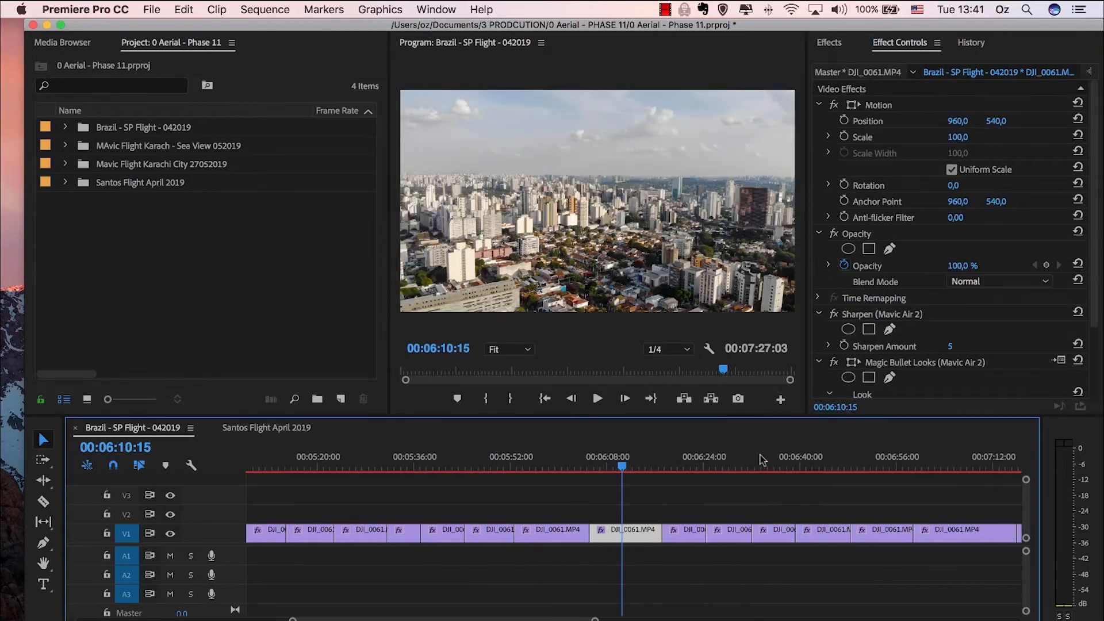
key(space)
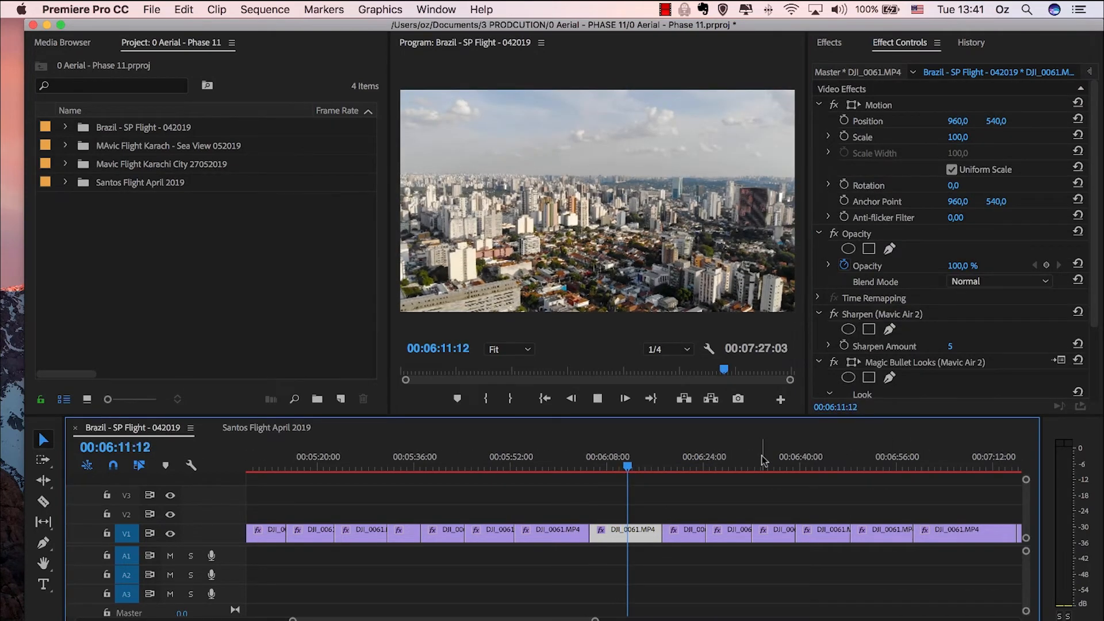
scroll(978, 316, down, 3)
click(958, 372)
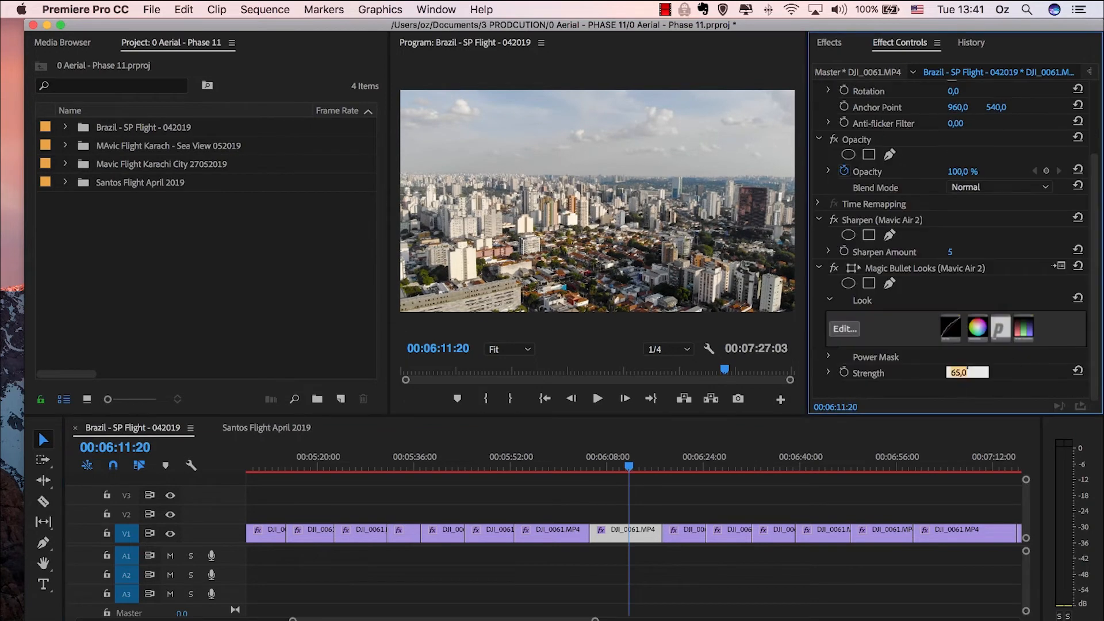
text(75)
key(Return)
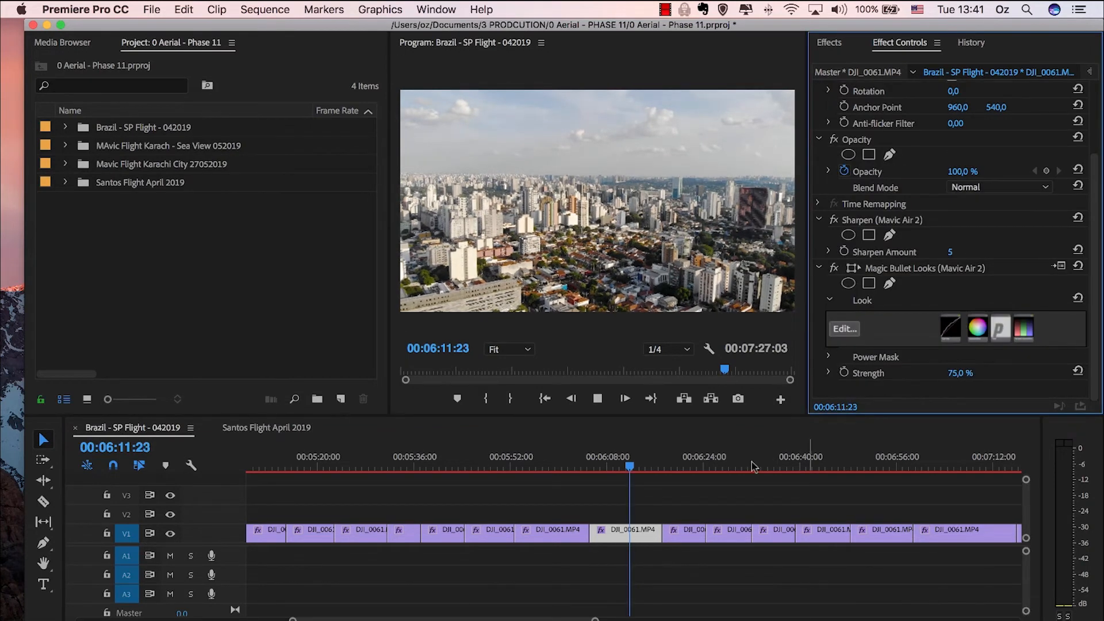
- Move to the thirty-eighth clip at 00:06:20:27 and set its Magic Bullet Looks strength to 75 %
click(685, 464)
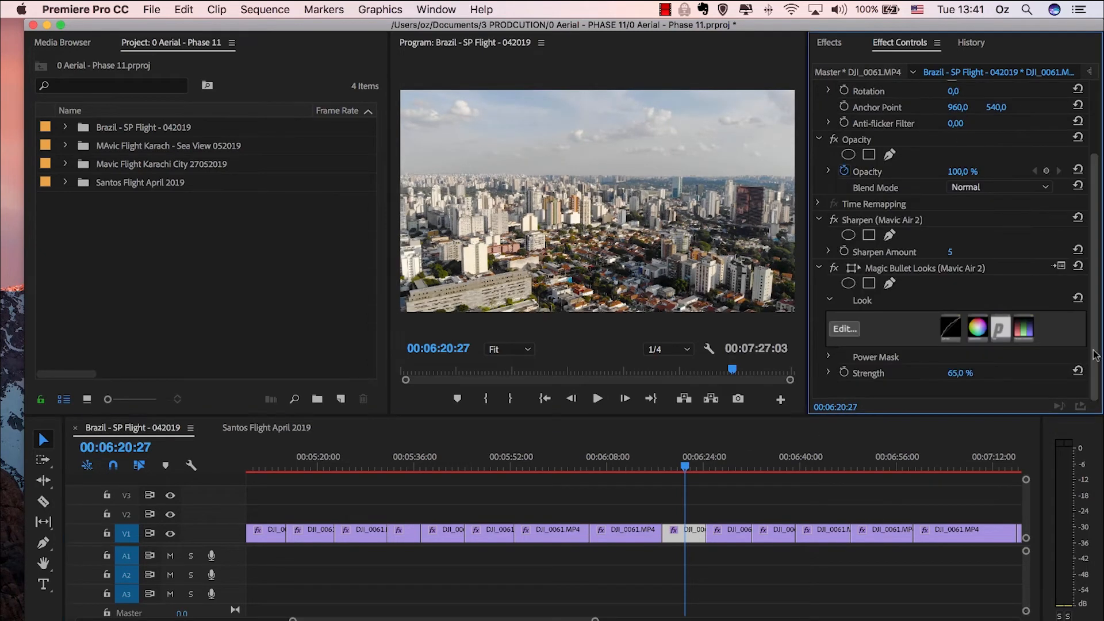
scroll(1081, 345, down, 3)
click(968, 372)
text(75)
key(Return)
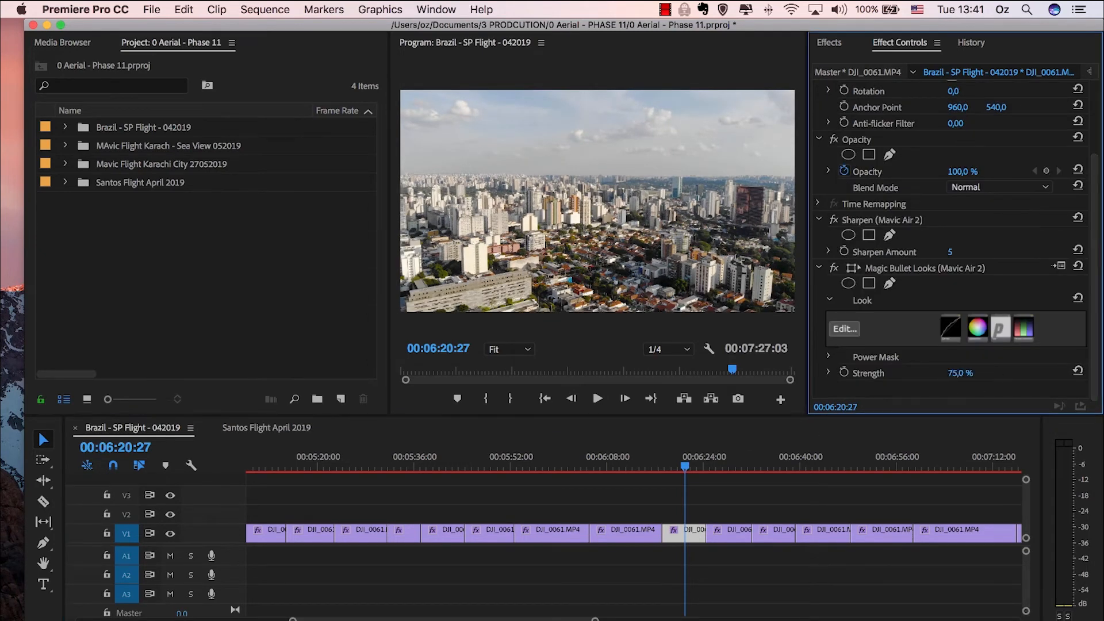
- Play the thirty-ninth clip from 00:06:27:03 to 00:06:28:13 and set its Magic Bullet Looks strength to 85 %
click(723, 451)
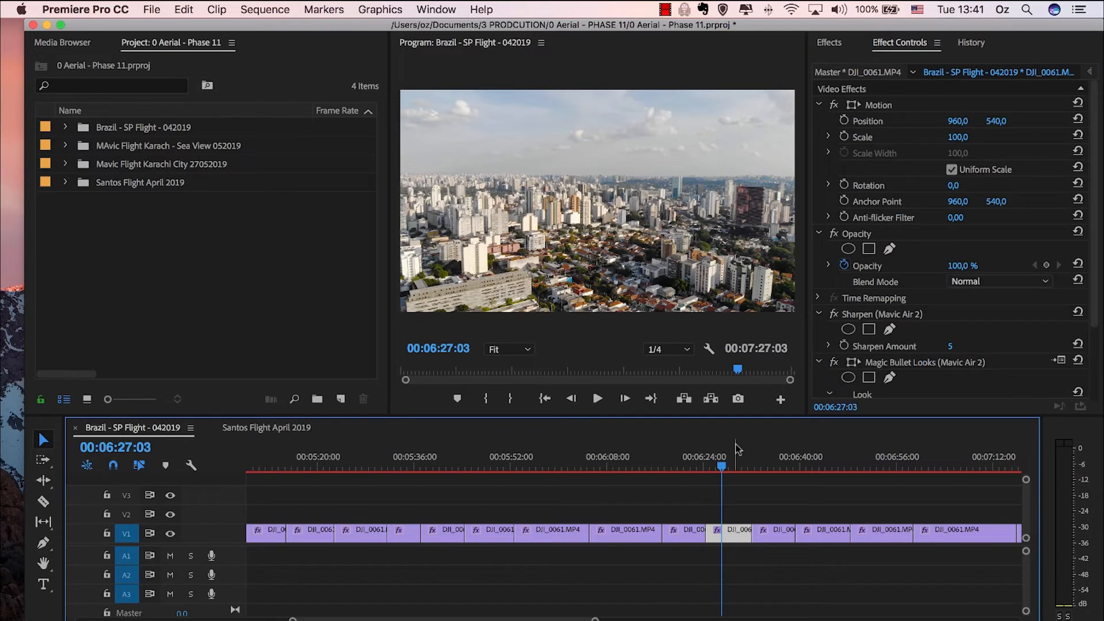
key(space)
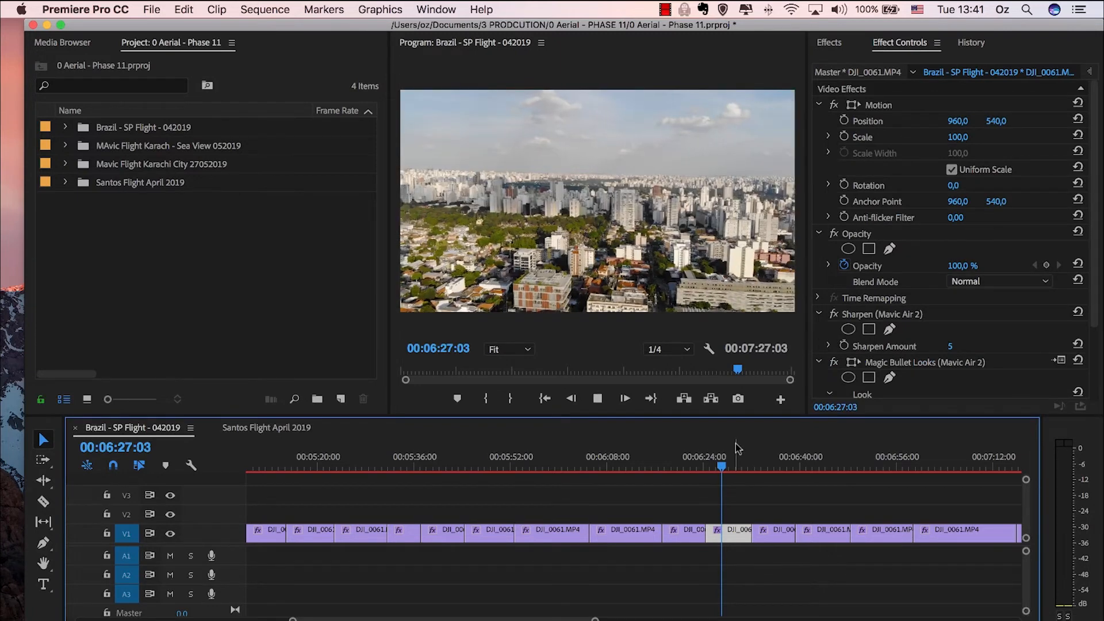
key(space)
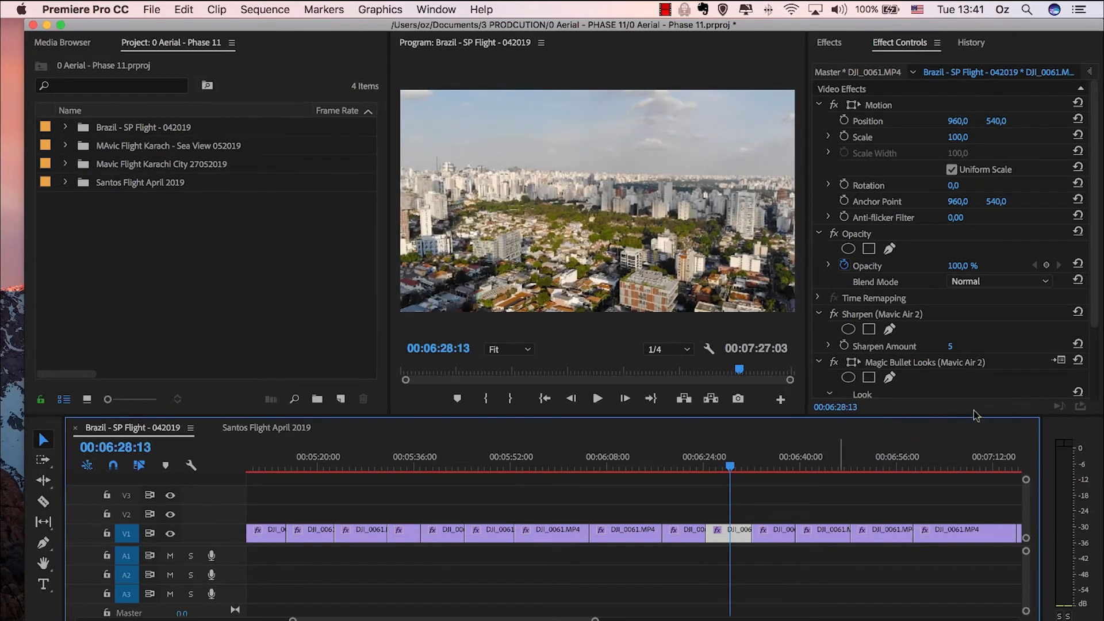
scroll(1075, 371, down, 3)
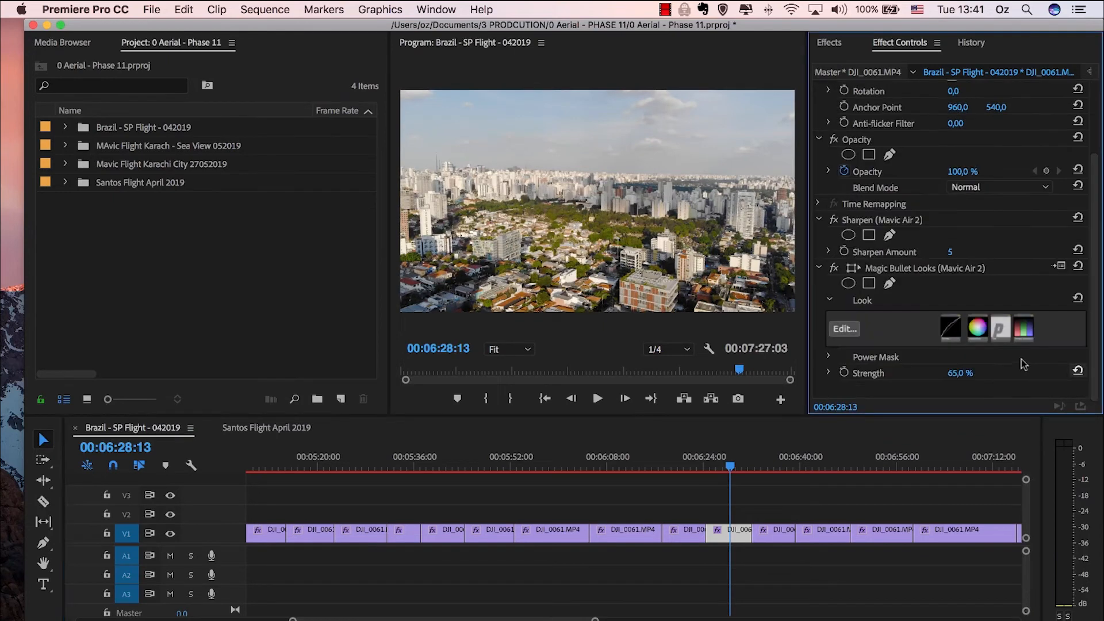
click(956, 372)
text(85)
key(Return)
- Play on into the fortieth clip, stop in the forty-first at 00:06:43:25 and adjust its Magic Bullet Looks strength
key(space)
scroll(768, 505, down, 2)
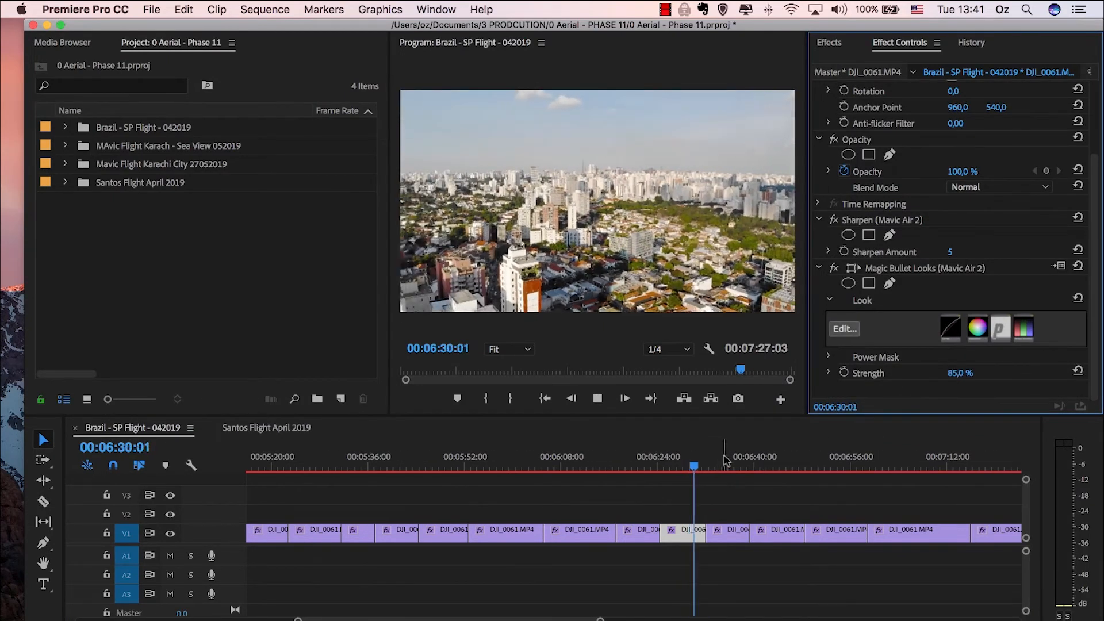
scroll(728, 474, down, 6)
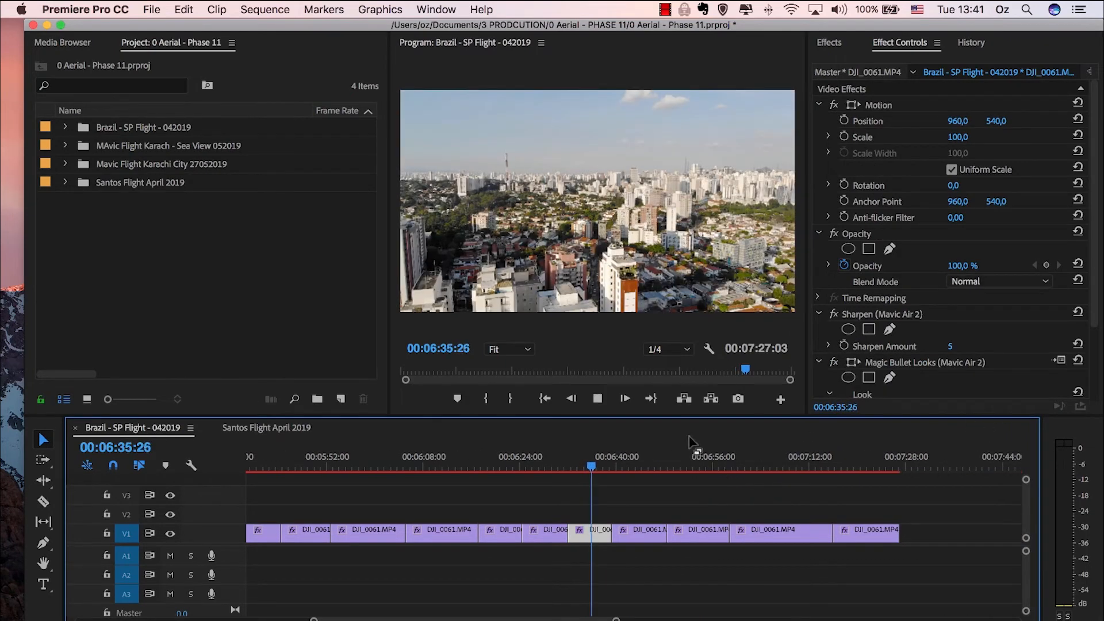
click(632, 466)
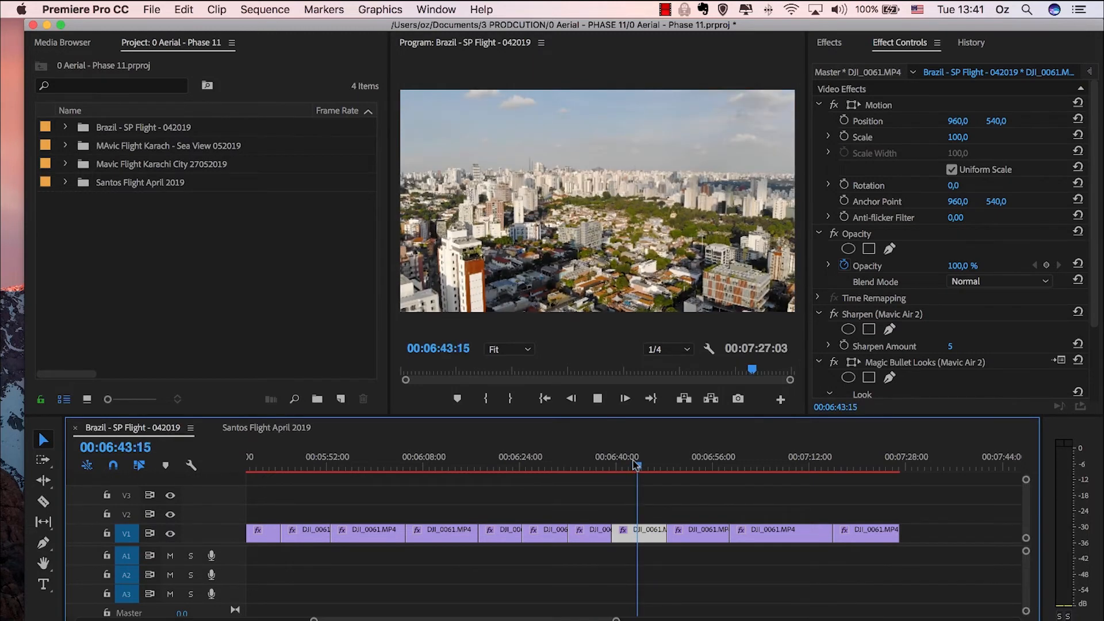
key(space)
click(1094, 349)
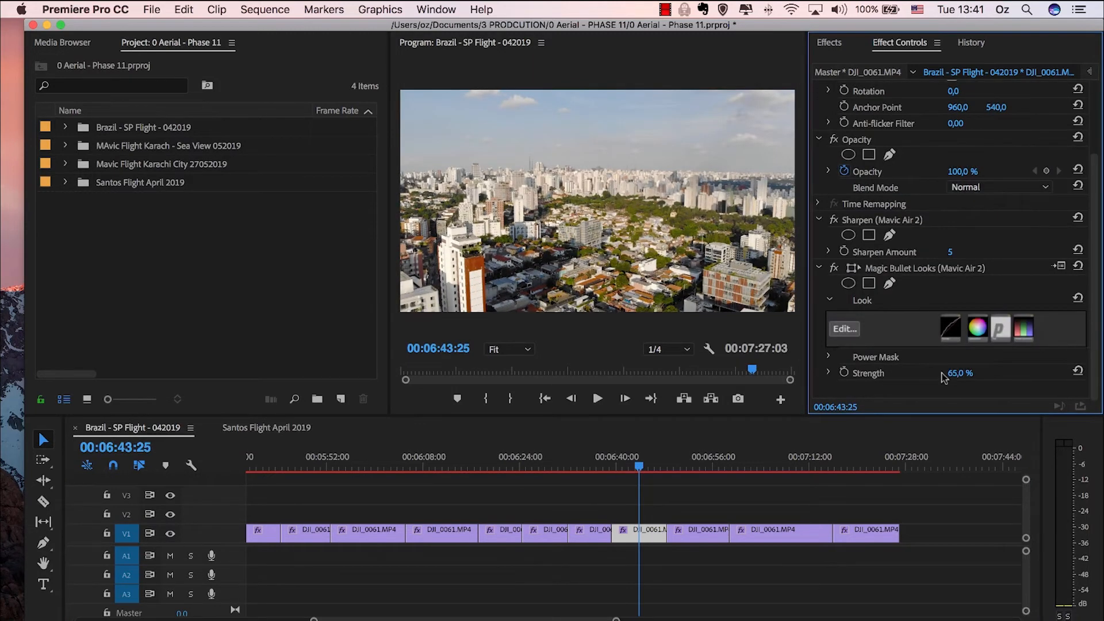
click(960, 373)
key(Return)
key(space)
- Play the forty-second clip from 00:06:52:18 to 00:06:54:01 and set its Magic Bullet Looks strength to 85 %
click(691, 457)
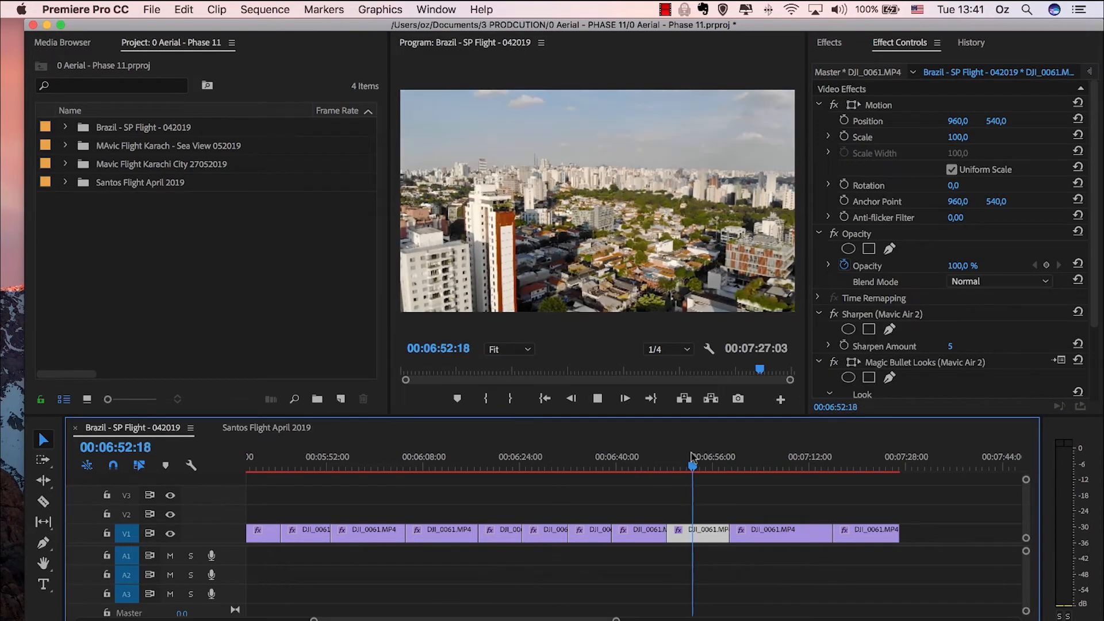
key(space)
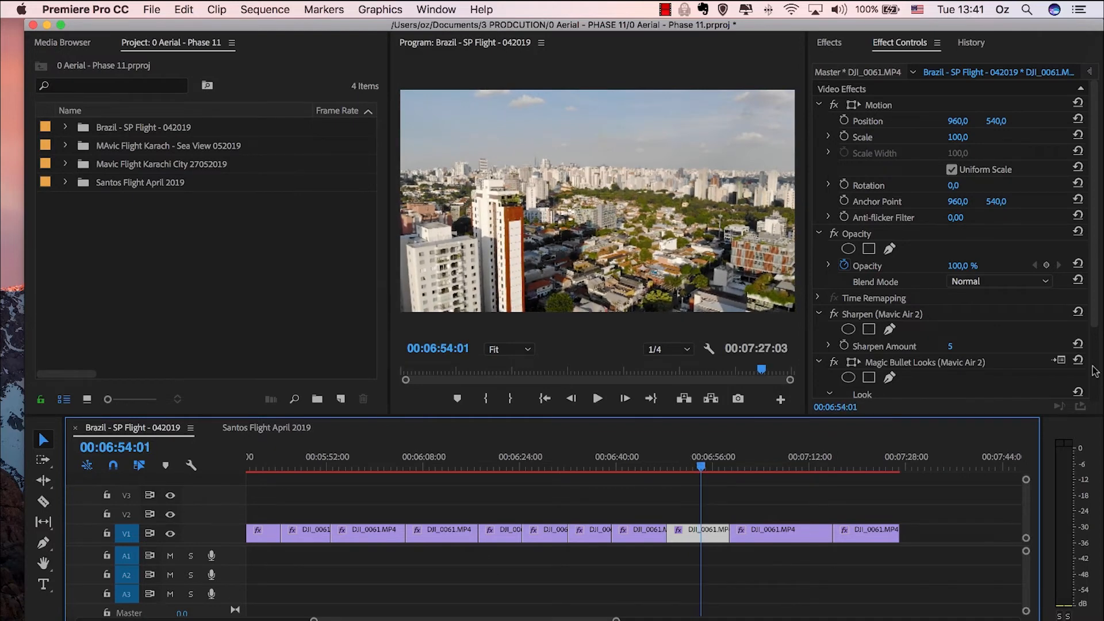
scroll(1095, 371, down, 3)
click(958, 372)
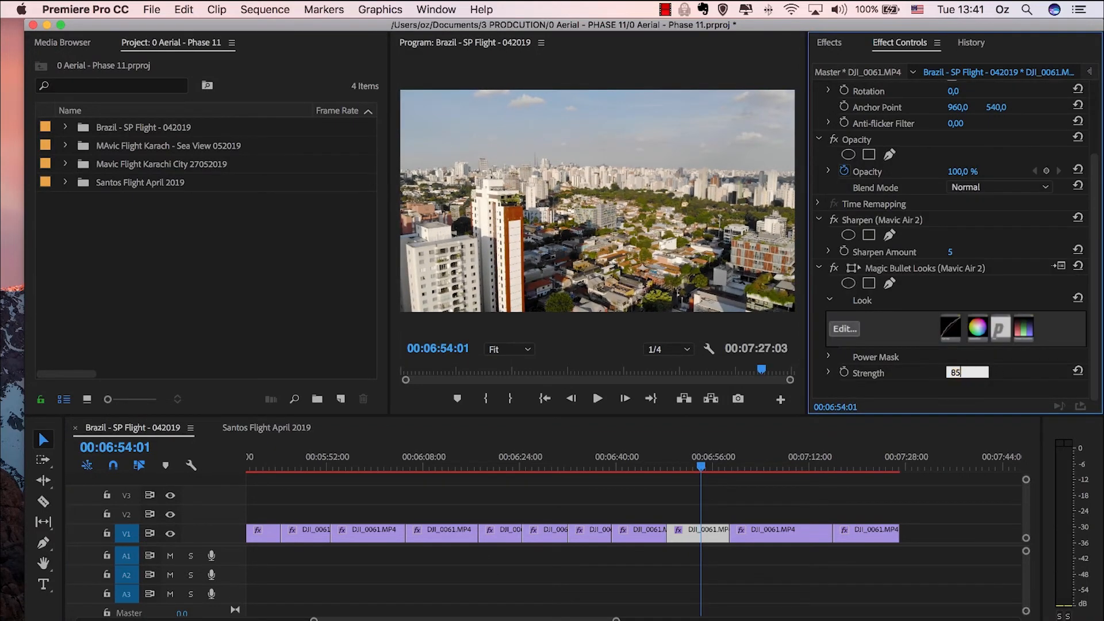
key(Return)
- Move to the forty-third clip at 00:07:03:16 and set its Magic Bullet Looks strength to 85 %
click(759, 454)
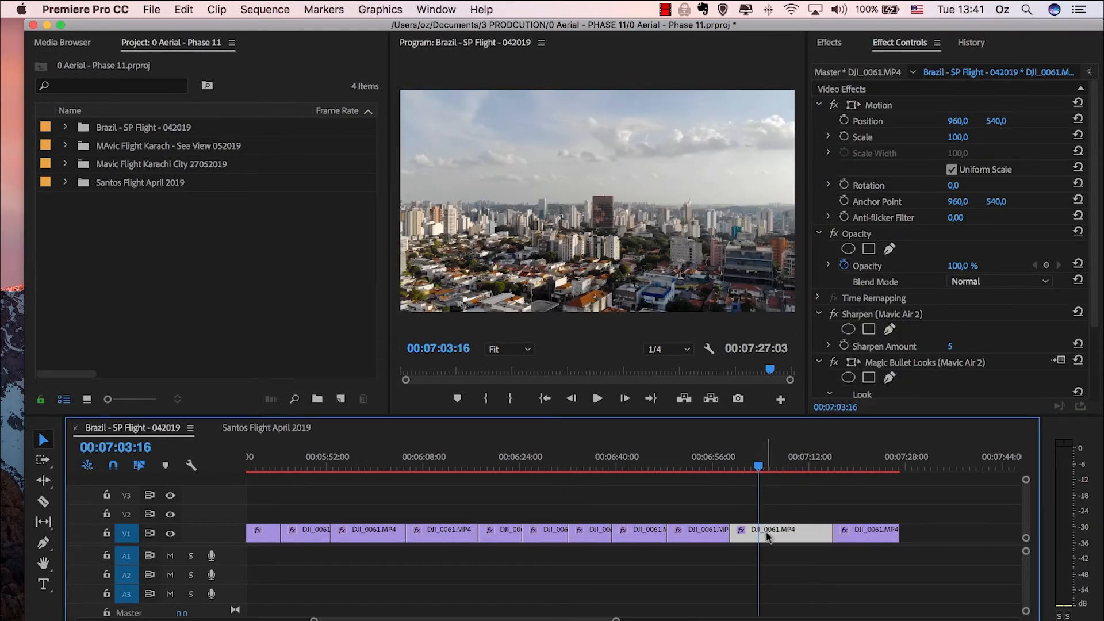
scroll(970, 385, down, 3)
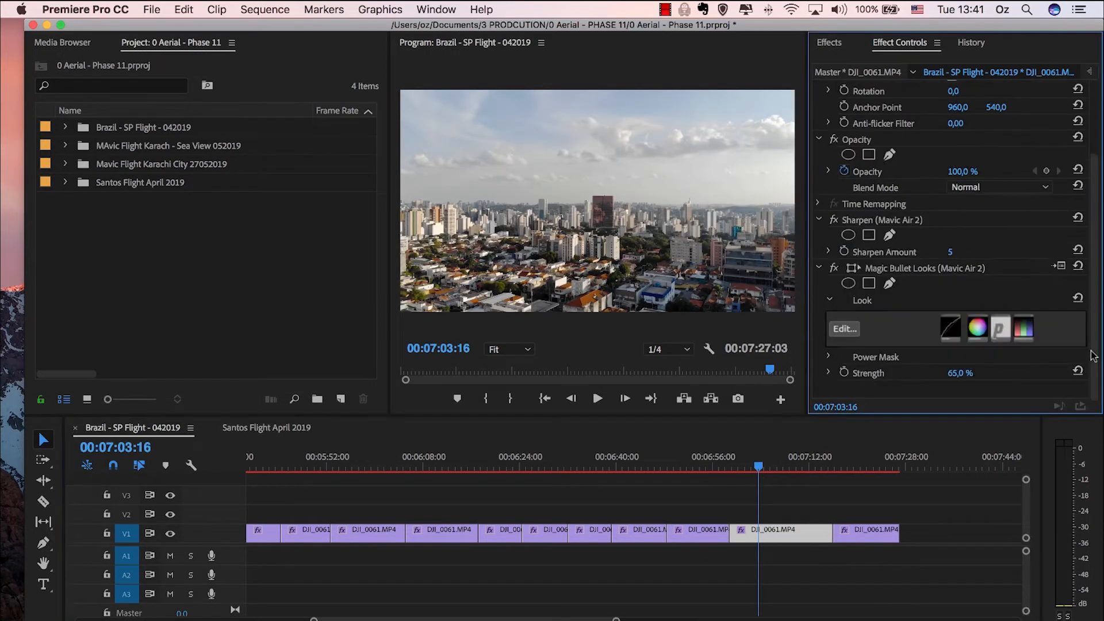
click(959, 373)
text(85)
key(Return)
- Move to the last clip at 00:07:19:27 and set its Magic Bullet Looks strength to 85 %
click(858, 457)
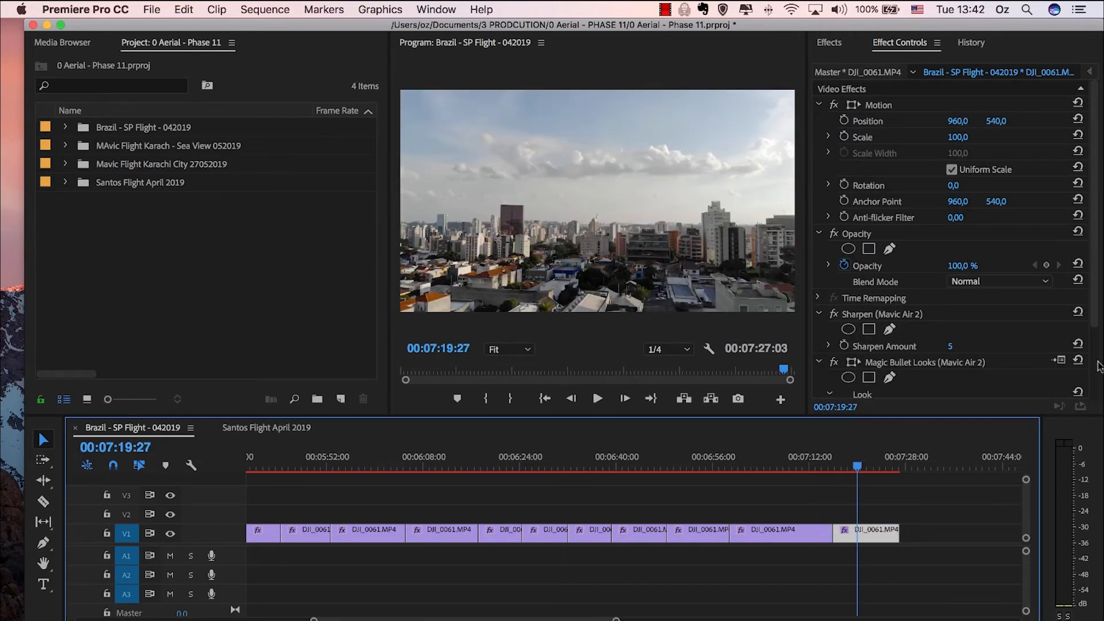
scroll(1099, 367, down, 3)
click(959, 373)
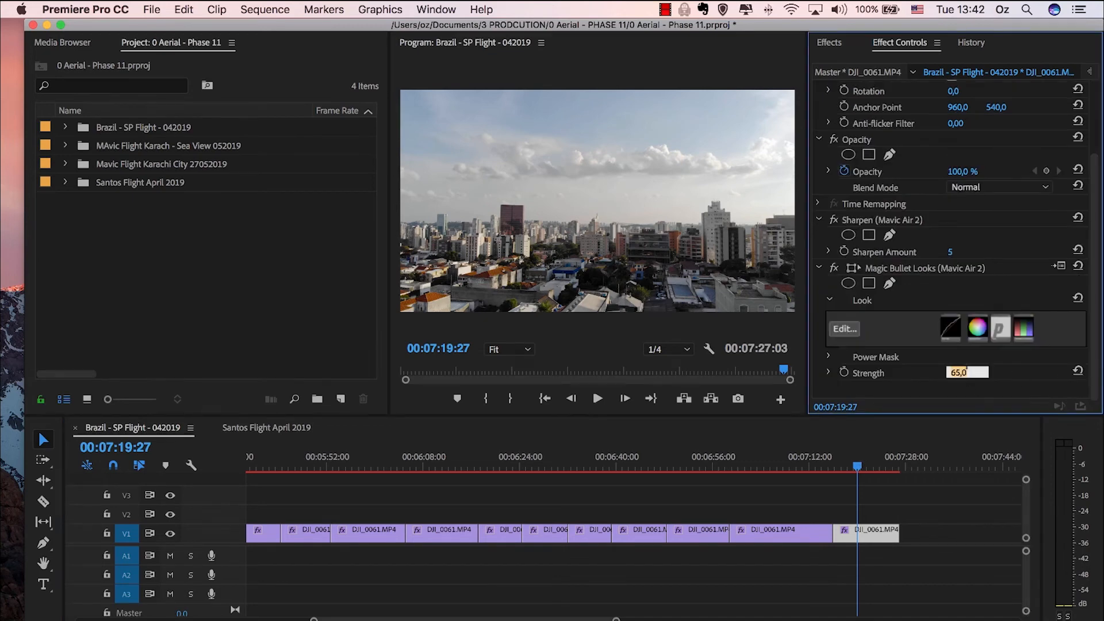
key(Return)
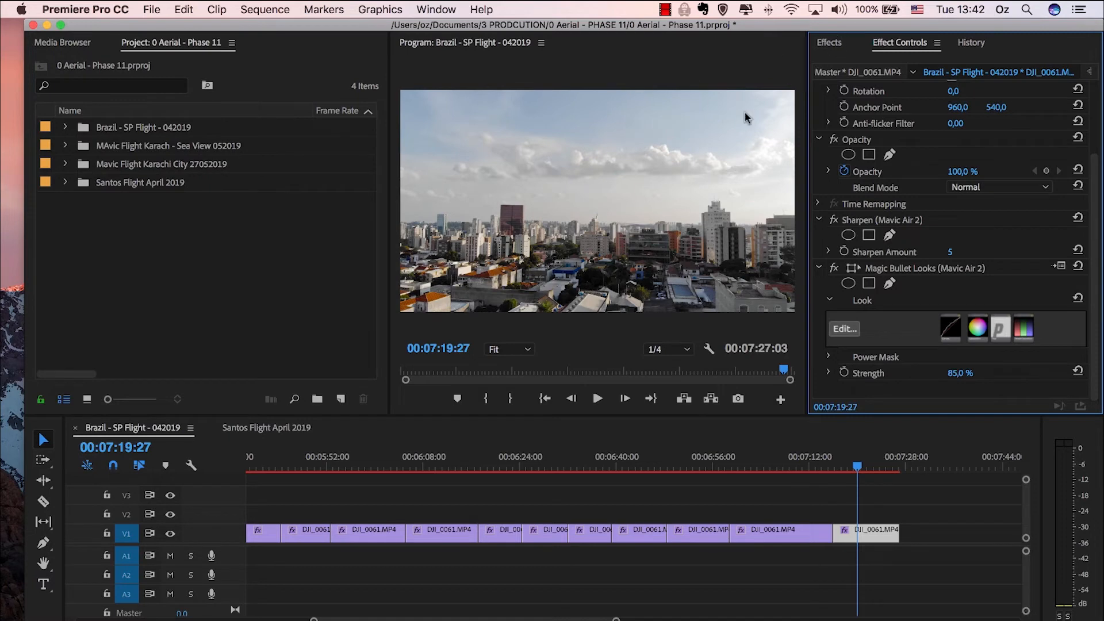
- Show the whole sequence, return the playhead to 00:00:04:04 in the first clip and restore the closer timeline view
click(491, 497)
click(432, 457)
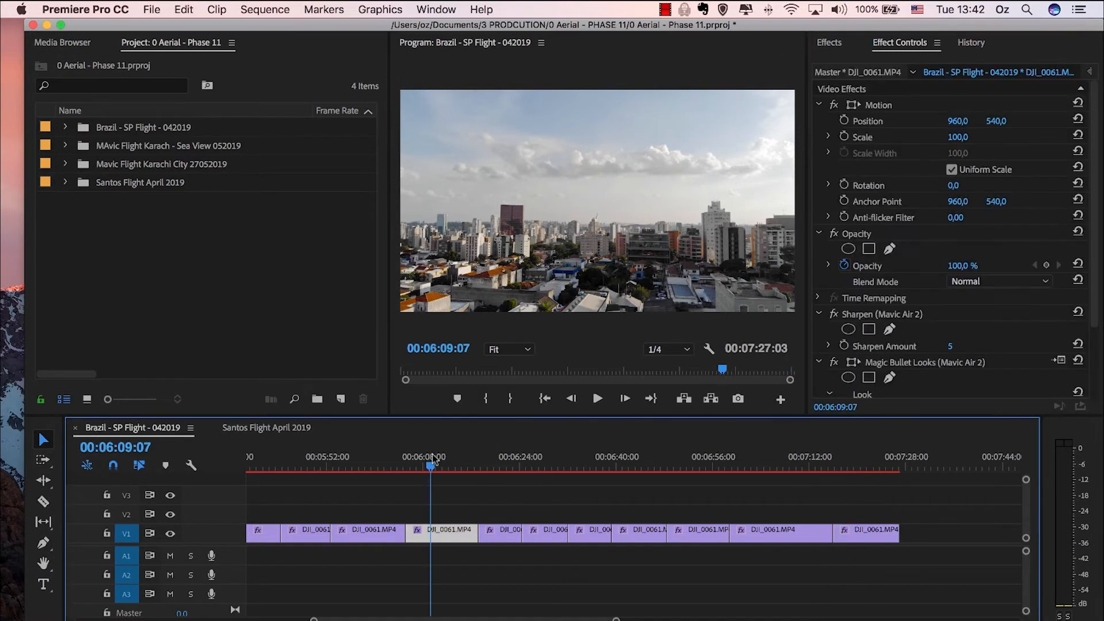
key(backslash)
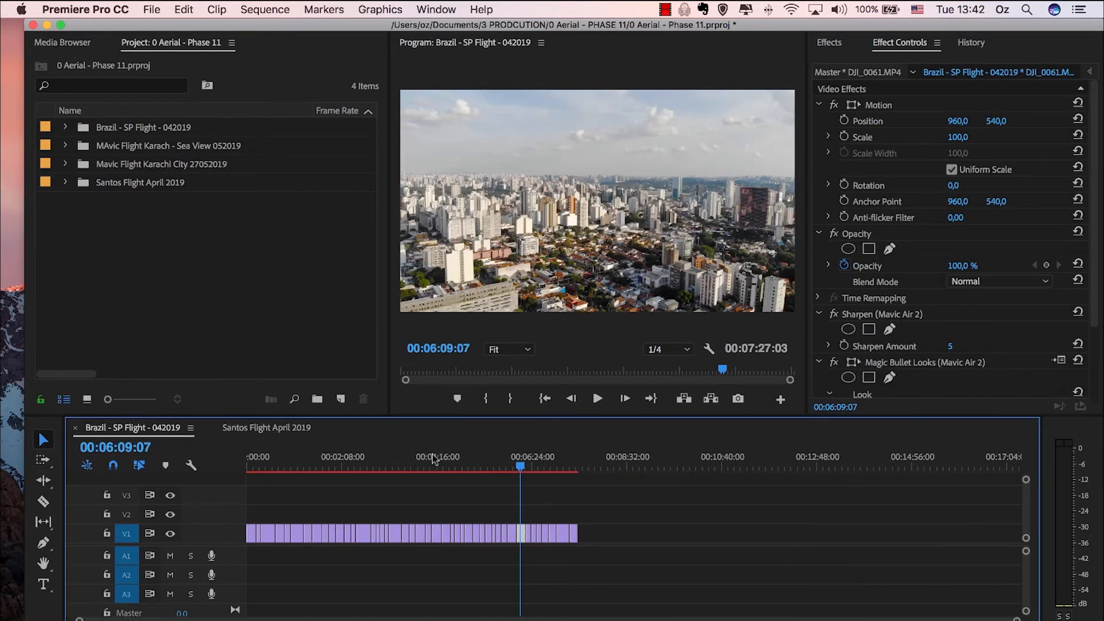
click(251, 459)
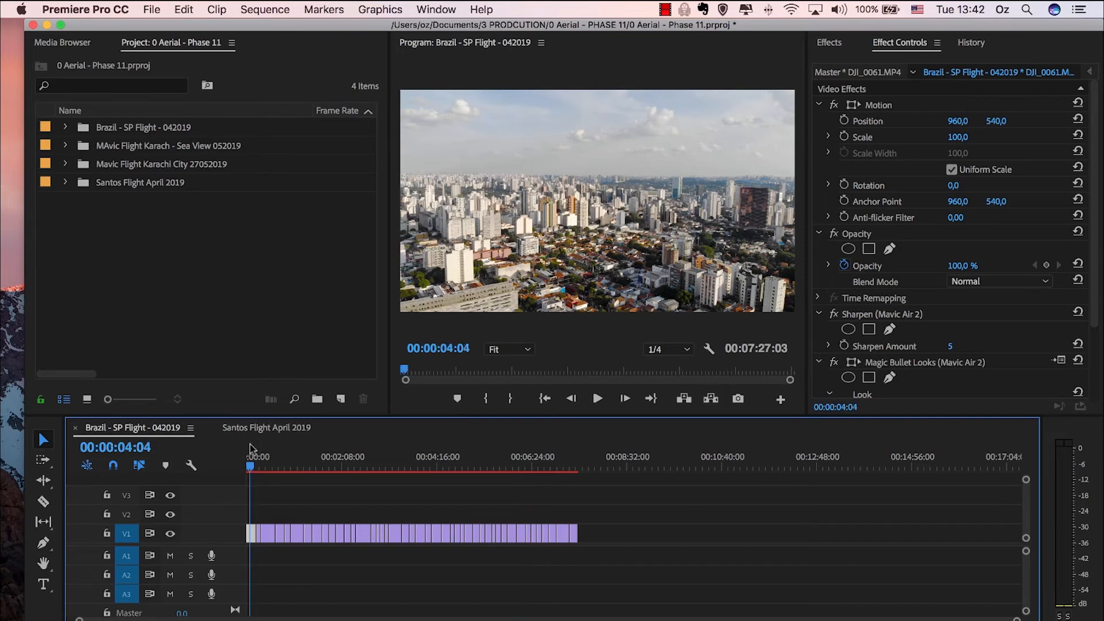
key(backslash)
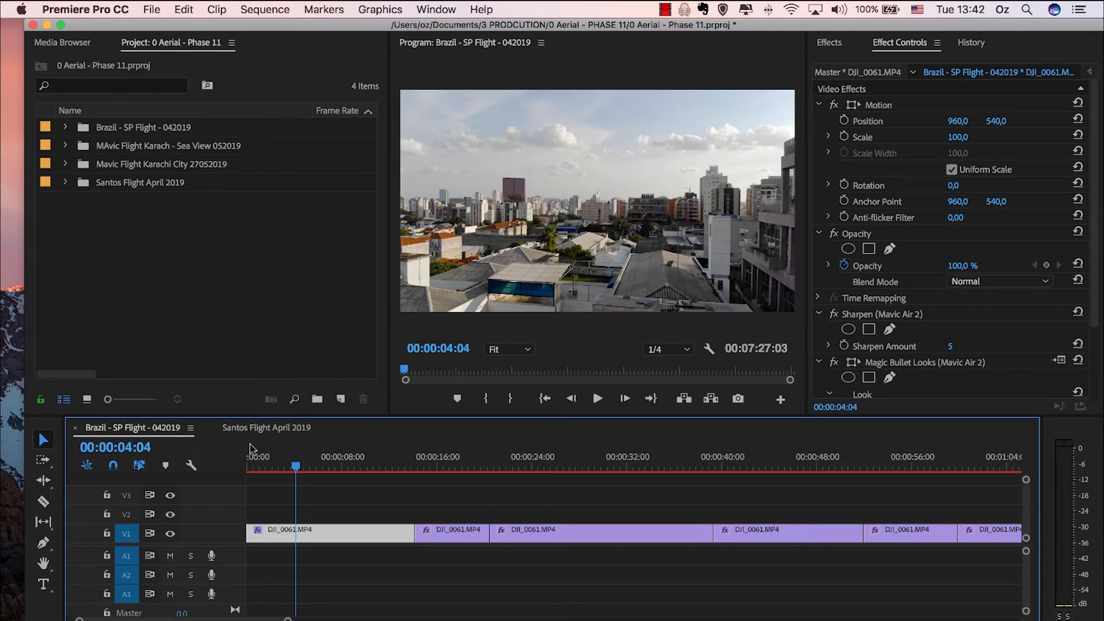
click(262, 8)
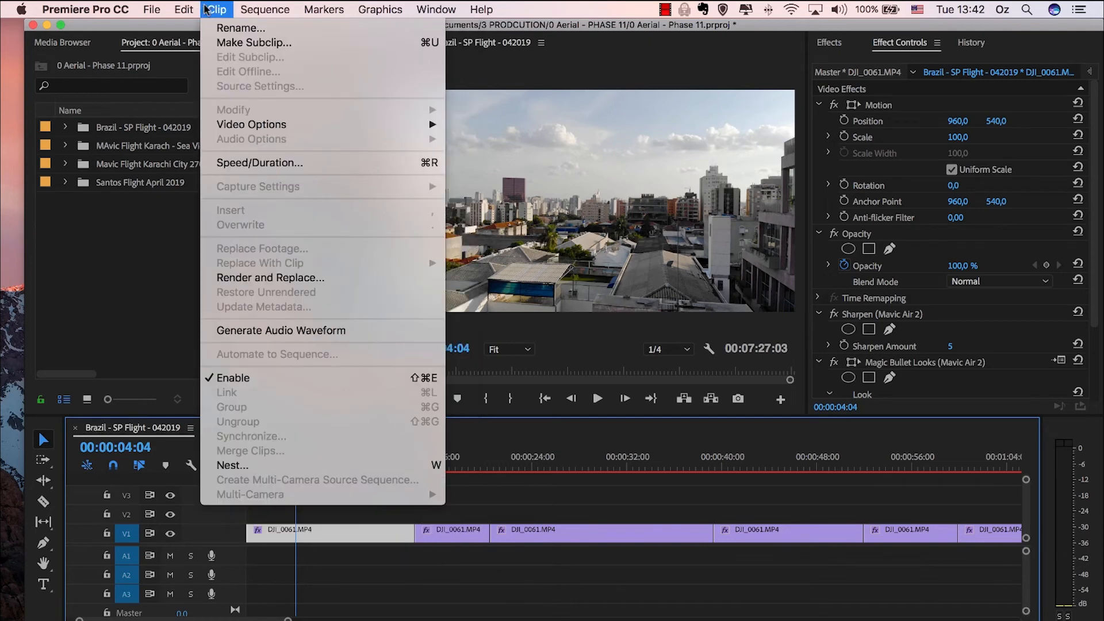
mouse_move(150, 10)
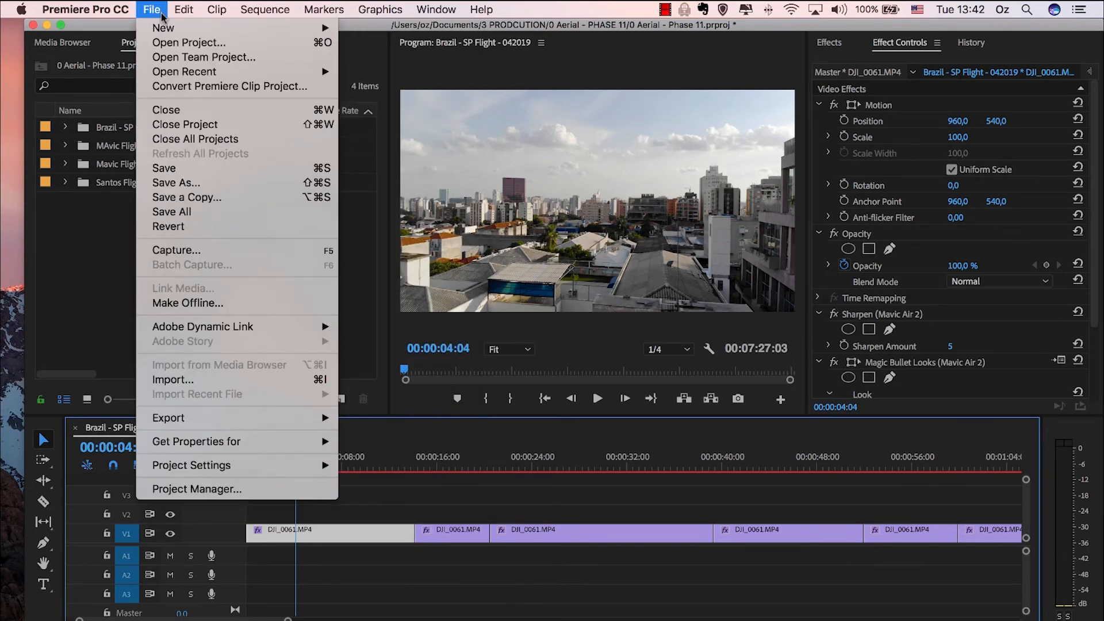
mouse_move(220, 15)
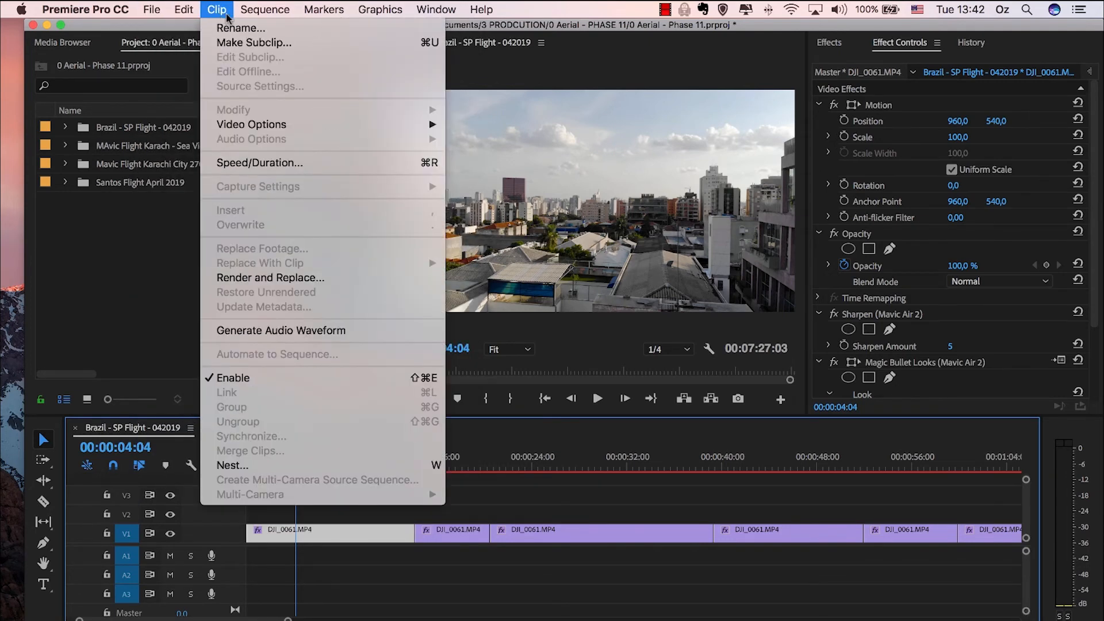
- Nest the first clip of the Brazil - SP Flight - 042019 sequence at 00:00:05:03, keeping the suggested nested sequence name
mouse_move(180, 32)
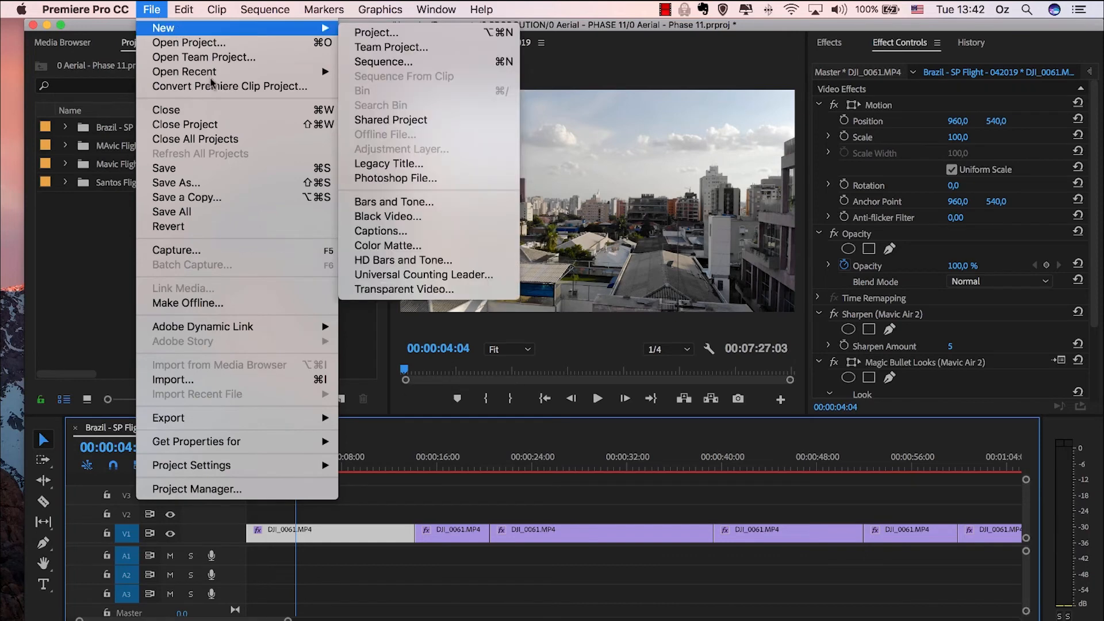
click(383, 495)
click(307, 454)
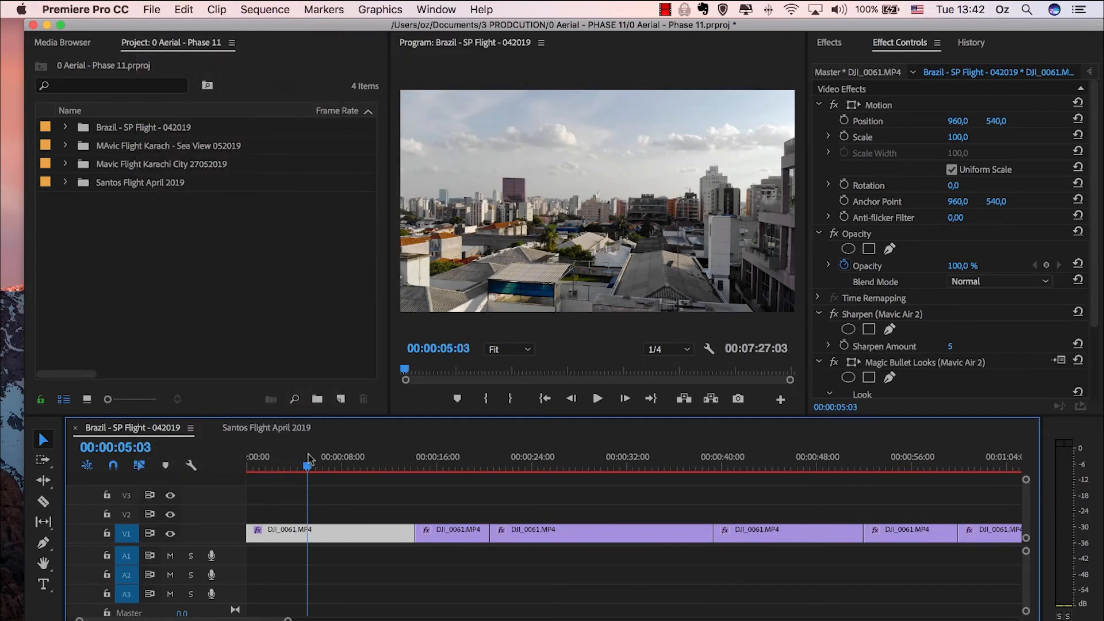
key(super+n)
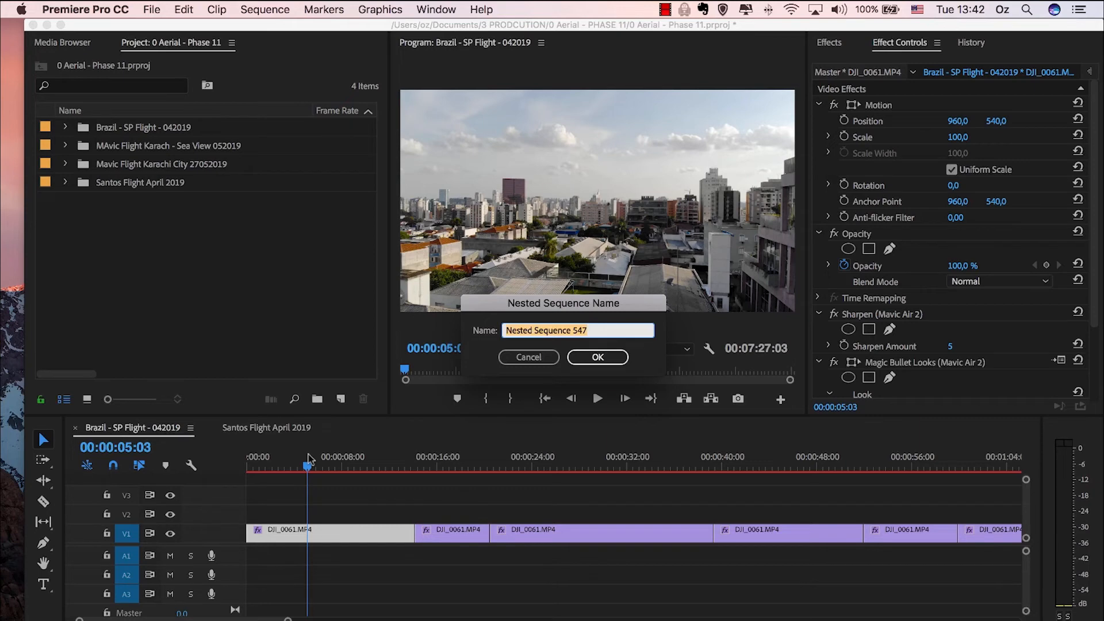
key(Return)
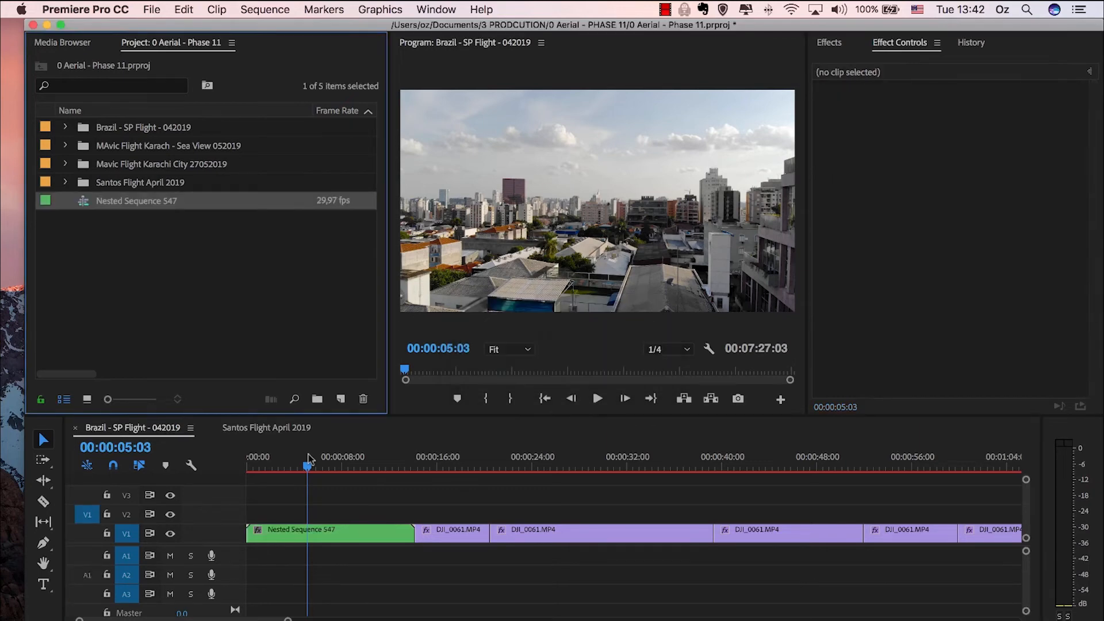
- Nest the second, third and fourth clips individually, from about 00:00:18 to 00:00:43:26, keeping the suggested names
key(minus)
key(minus)
key(minus)
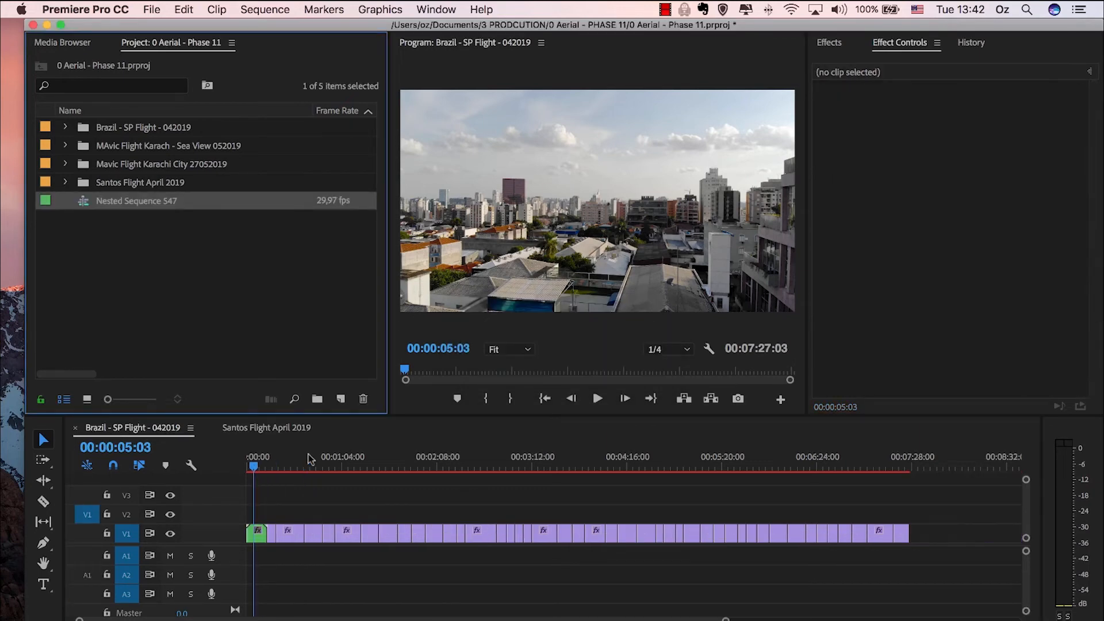
click(276, 451)
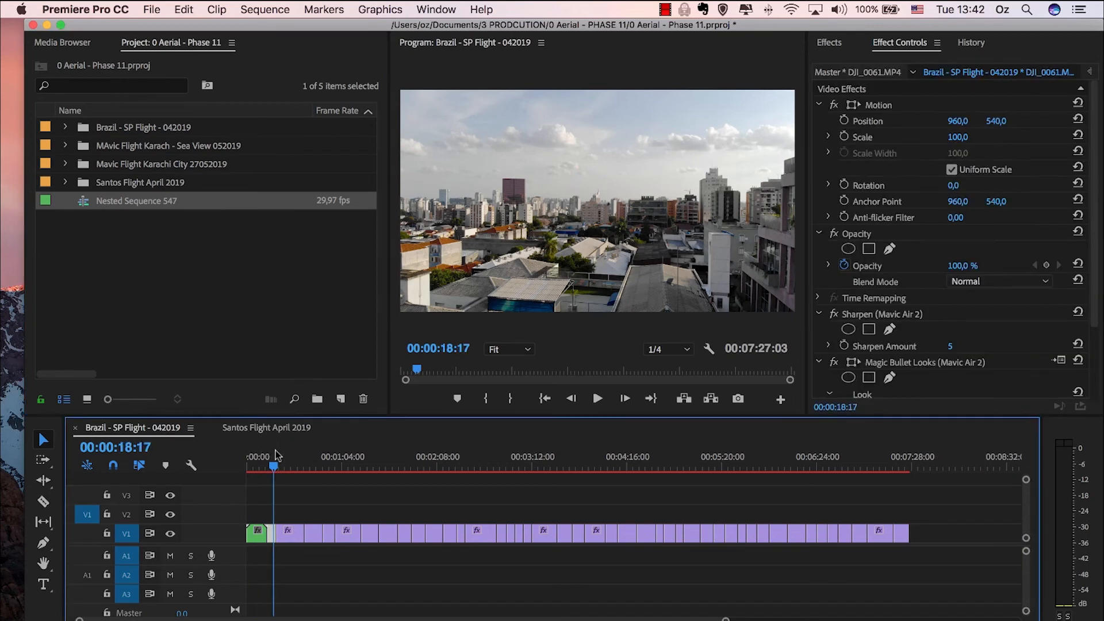
key(alt+n)
key(Return)
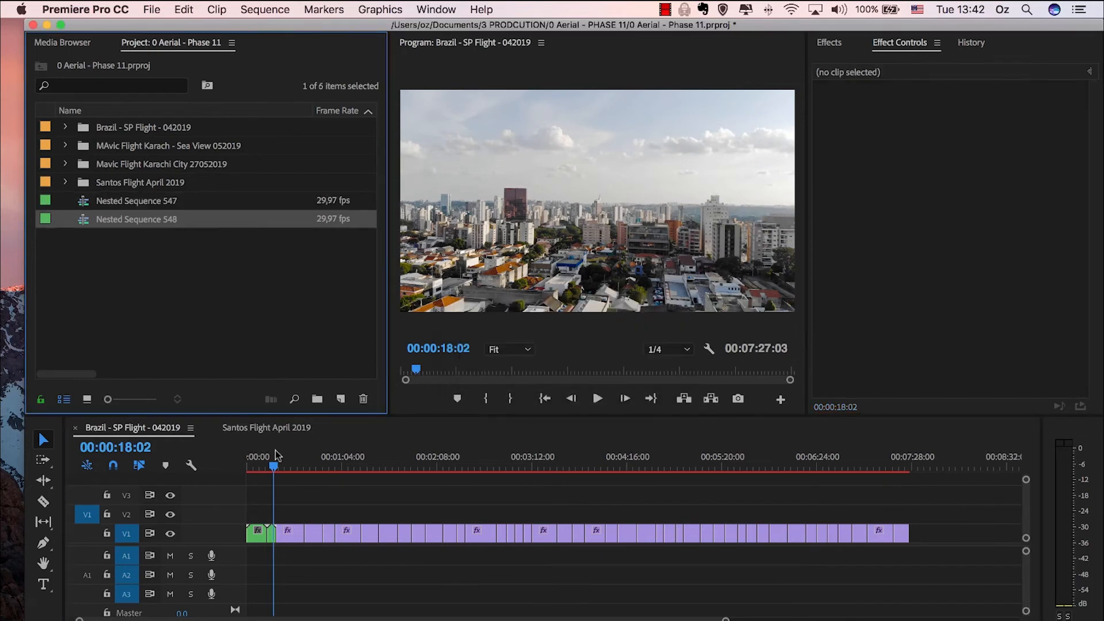
click(293, 457)
key(alt+n)
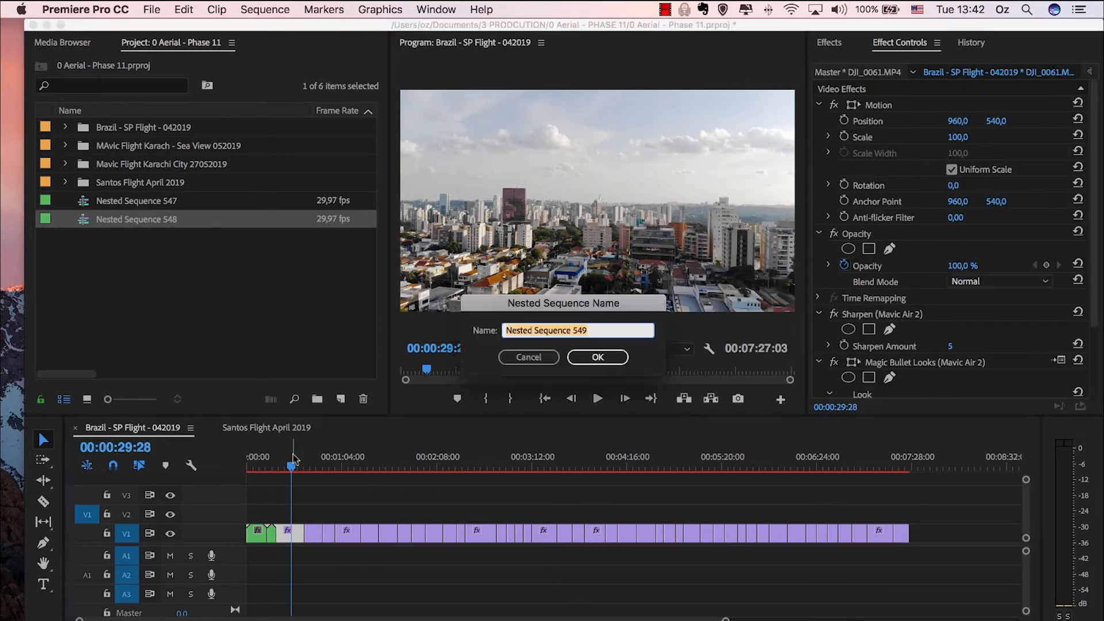
key(Return)
click(312, 457)
key(alt+n)
key(Return)
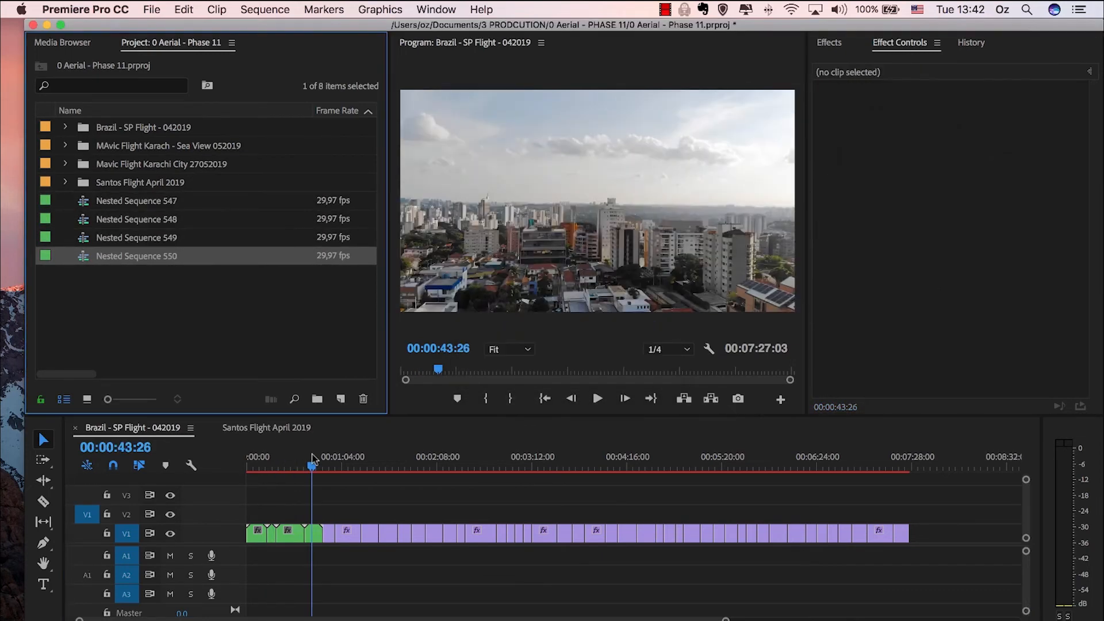
- Nest the fifth, sixth and seventh clips individually, starting at 00:00:56:23, keeping the suggested names
click(331, 457)
key(alt+n)
key(Return)
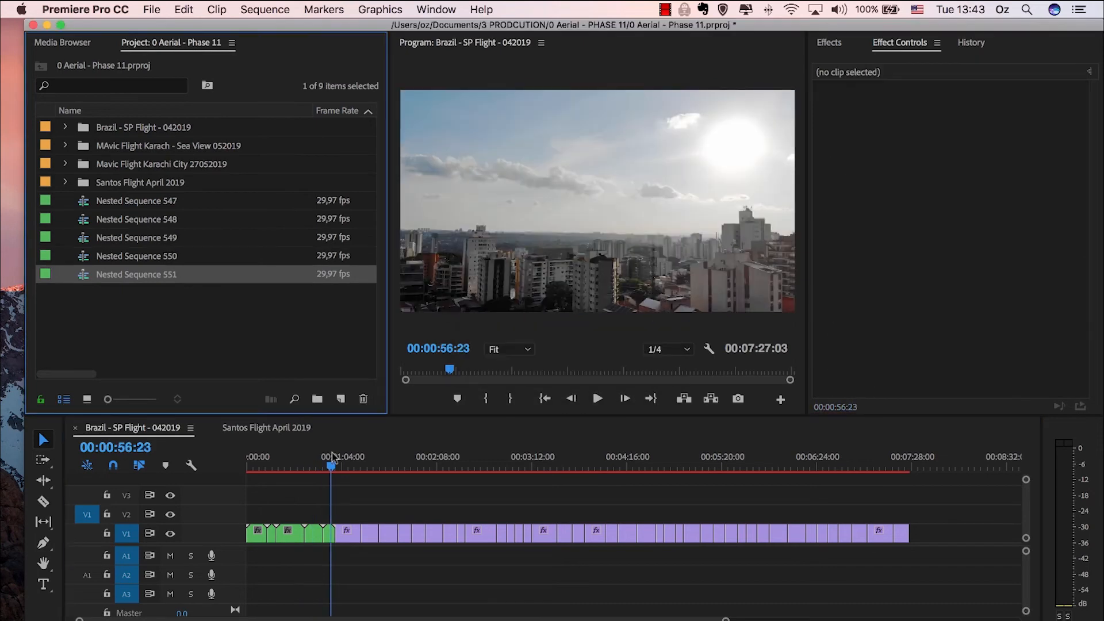
click(345, 457)
key(alt+n)
key(Return)
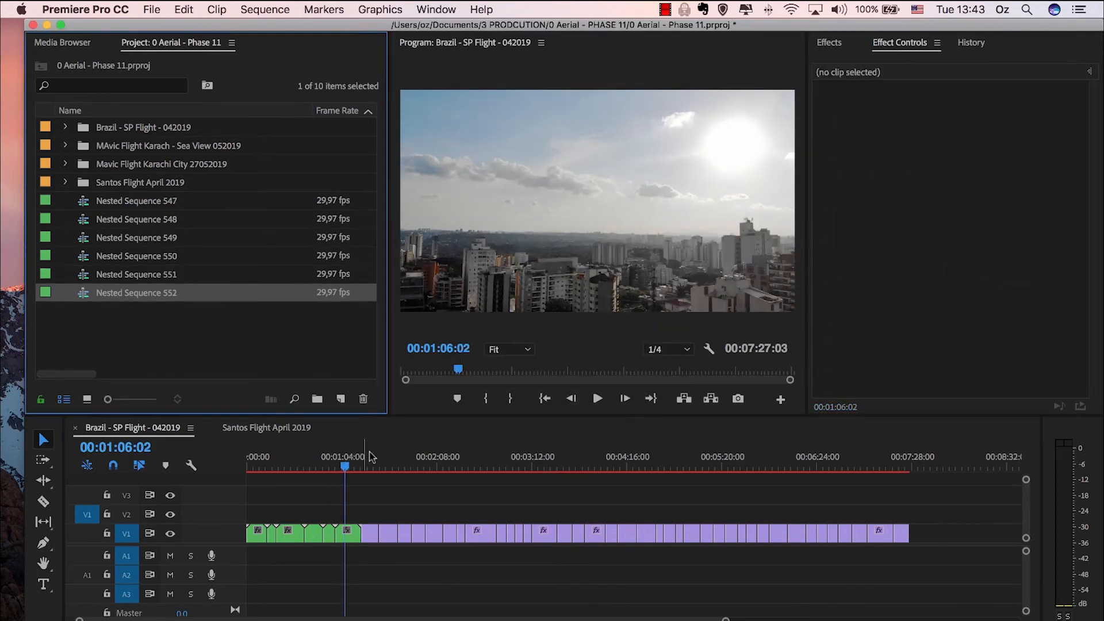
click(372, 457)
key(alt+n)
key(Return)
- Nest the eighth, ninth and tenth clips individually, from 00:01:34:13 to 00:01:55:18, keeping the suggested names
click(388, 457)
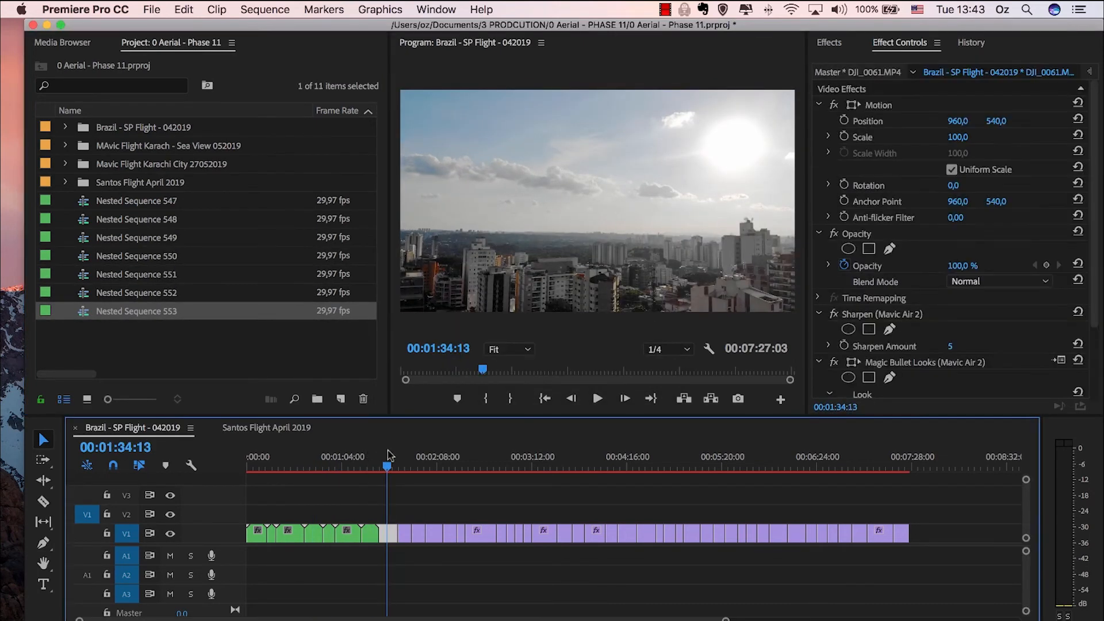
key(alt+n)
key(Return)
click(406, 460)
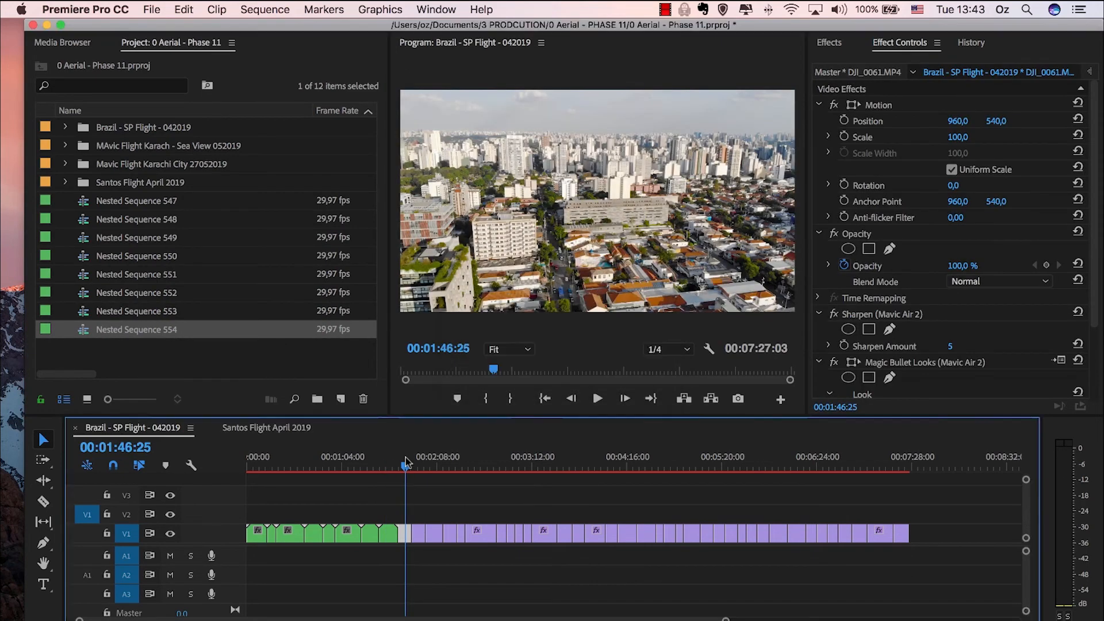
key(alt+n)
key(Return)
click(418, 461)
key(alt+n)
key(Return)
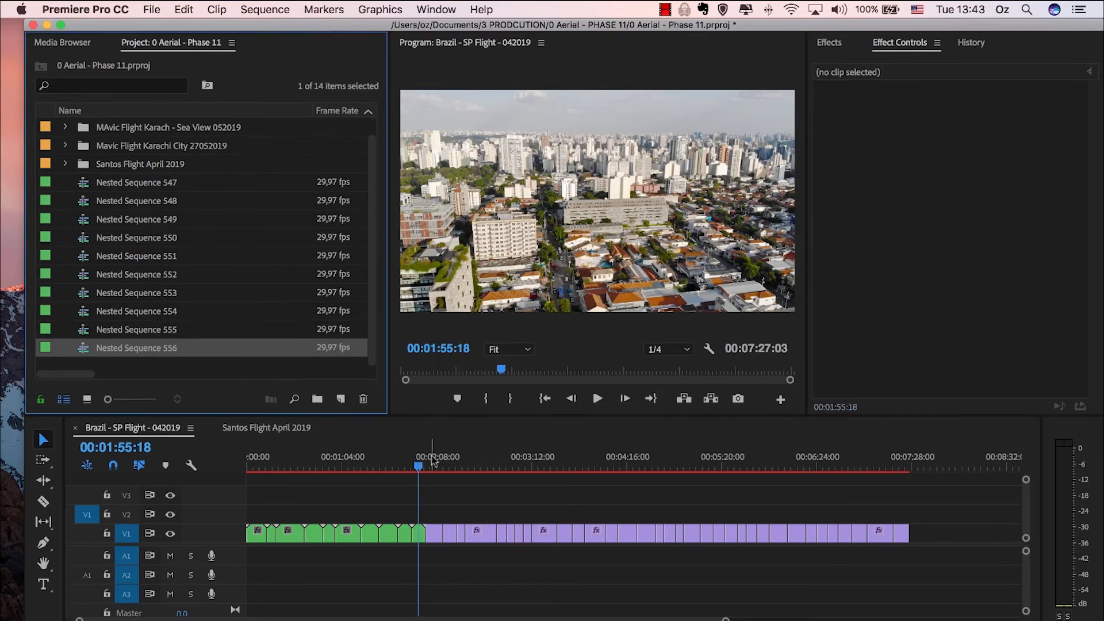
- Nest the eleventh, twelfth and thirteenth clips individually, ending at 00:02:24:15, keeping the suggested names
click(432, 459)
key(alt+n)
key(Return)
click(454, 457)
key(alt+n)
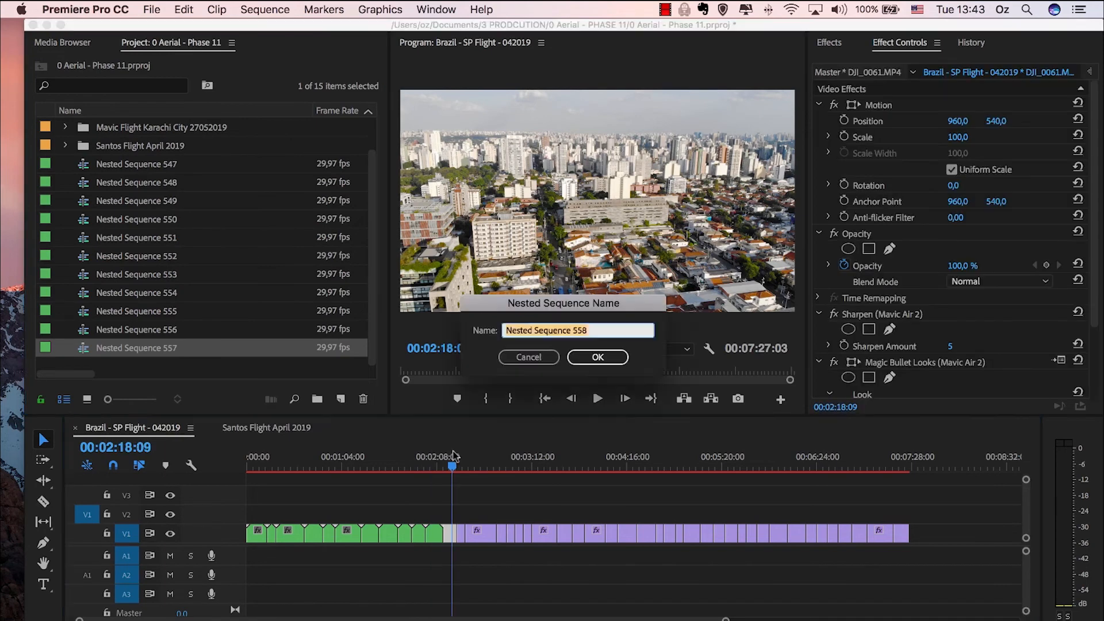
key(Return)
click(461, 459)
key(alt+n)
key(Return)
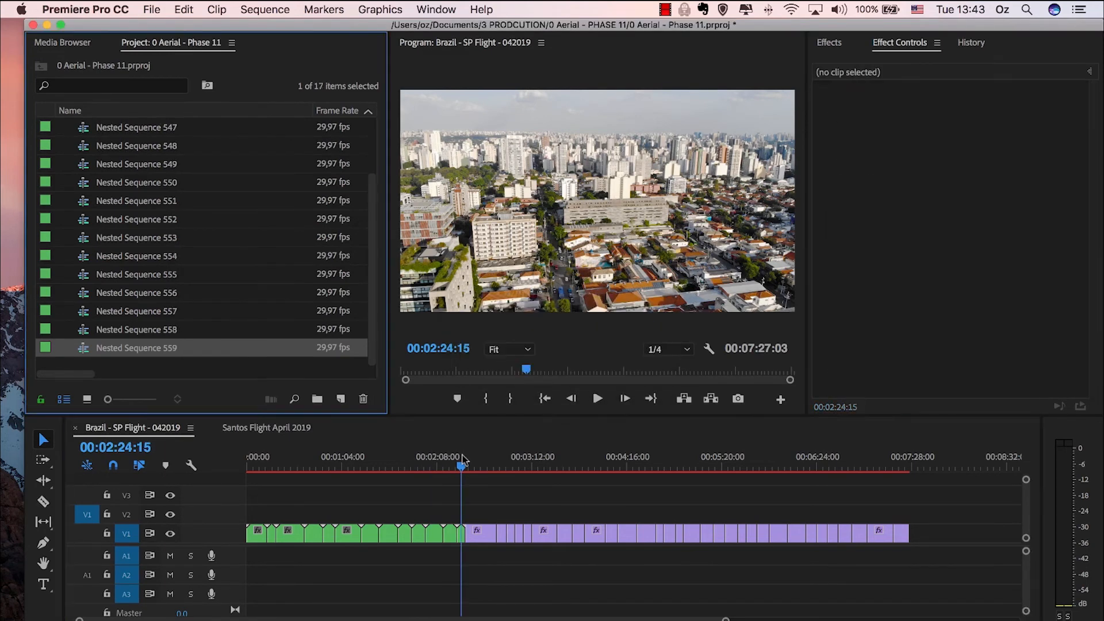
- Nest the fourteenth, fifteenth and sixteenth clips individually, from 00:02:39:14 to 00:02:57:00, keeping the suggested names
click(483, 459)
key(alt+n)
key(Return)
click(499, 459)
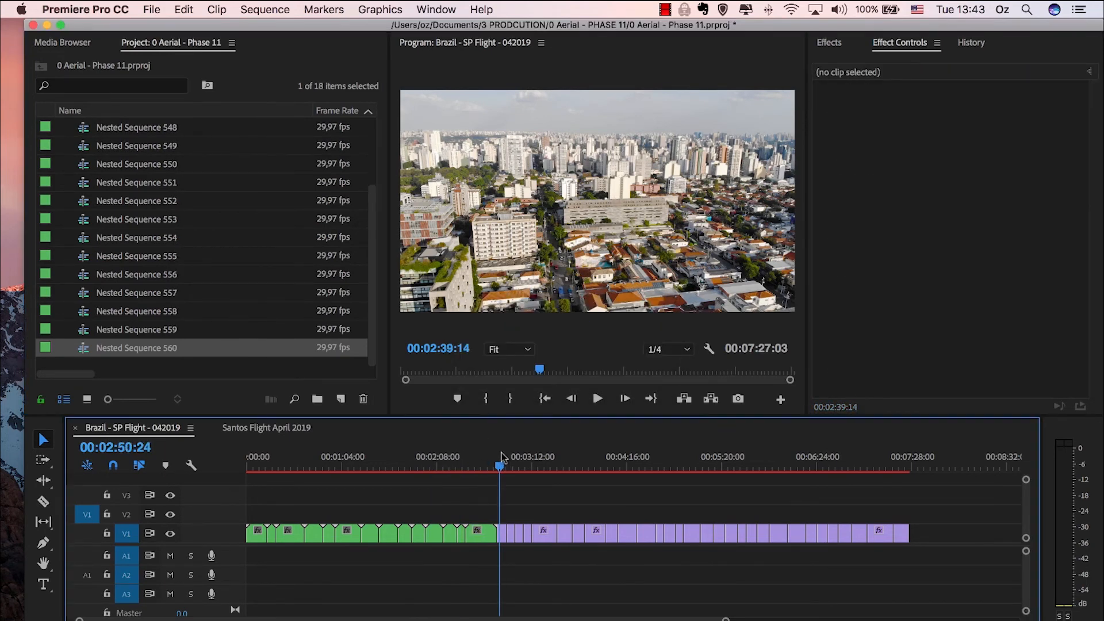
key(alt+n)
key(Return)
click(511, 457)
key(alt+n)
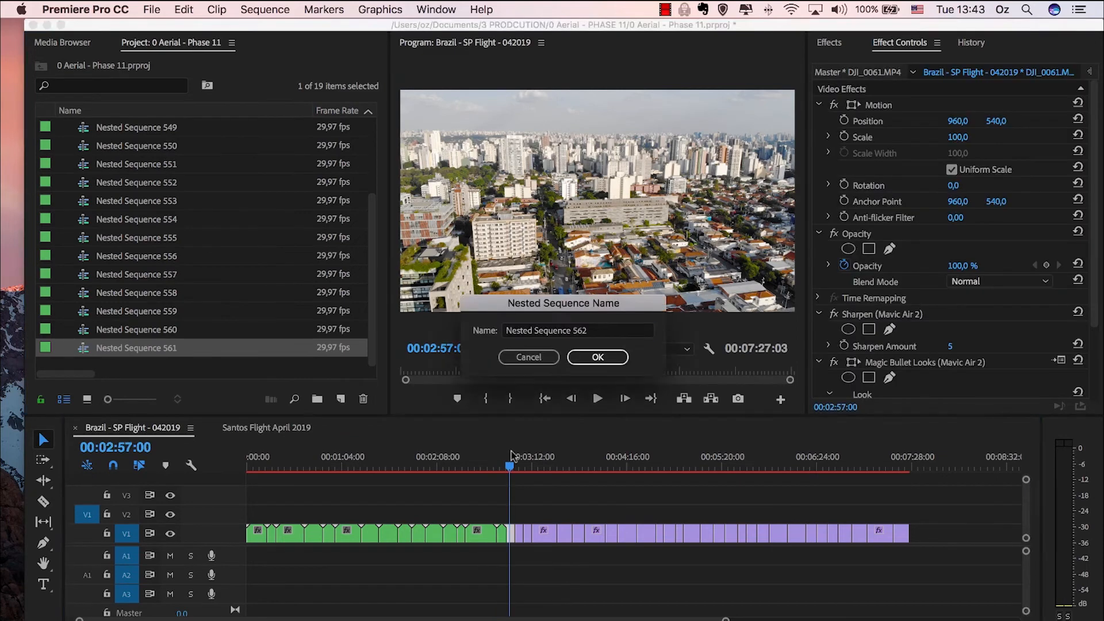
key(Return)
- Nest the seventeenth, eighteenth and nineteenth clips individually, from 00:03:04:07 to 00:03:24:26, keeping the suggested names
click(520, 451)
key(alt+n)
key(Return)
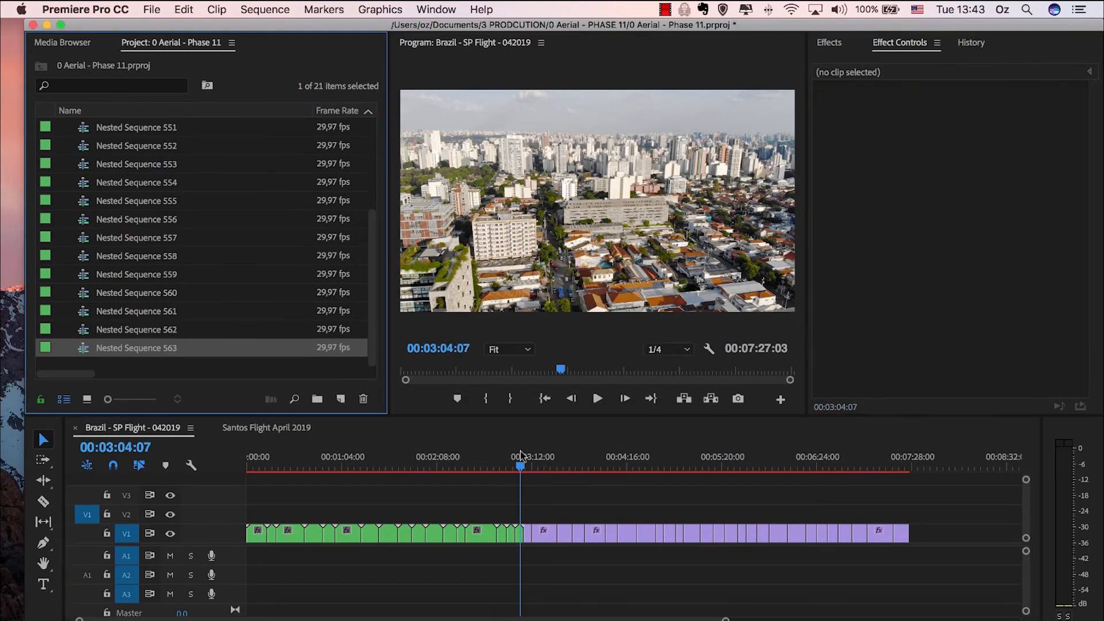
click(528, 457)
key(alt+n)
key(Return)
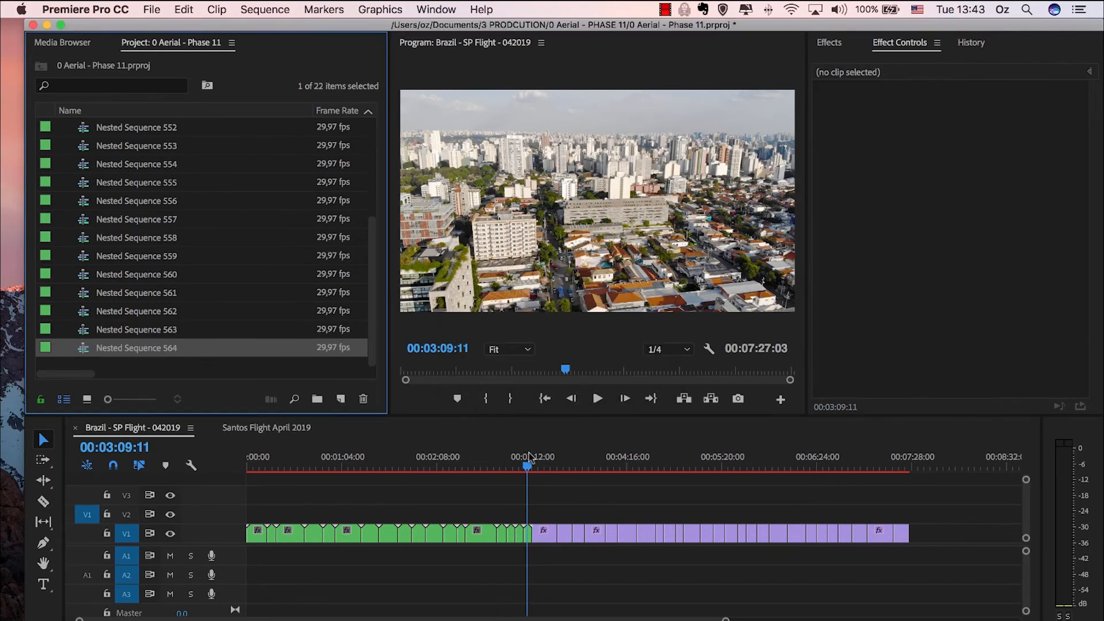
click(551, 457)
key(alt+n)
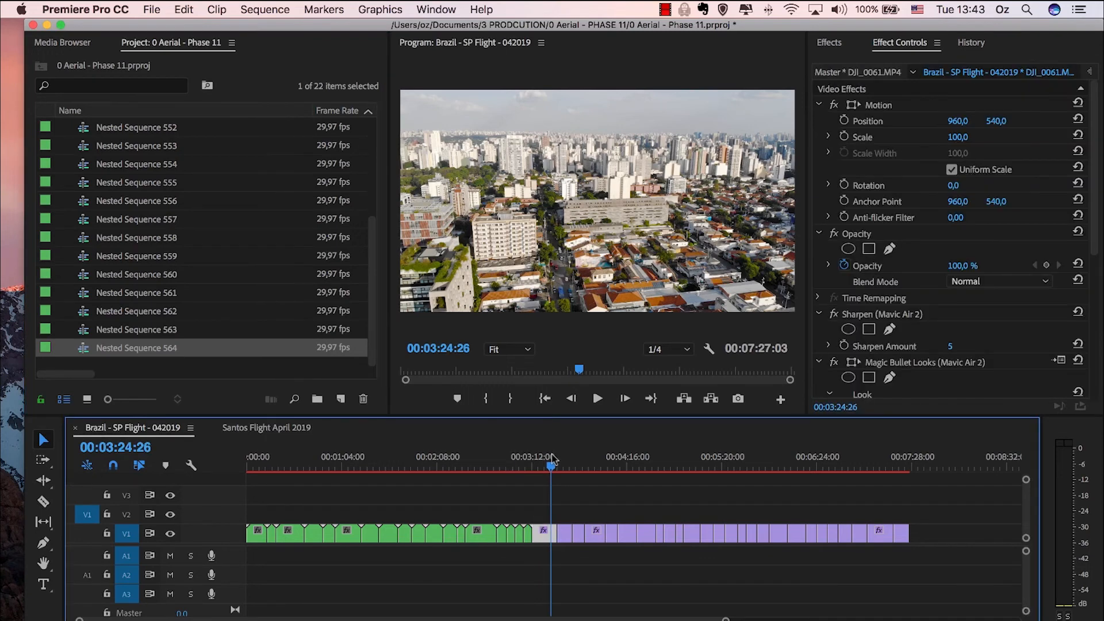
key(Return)
- Nest the twentieth, twenty-first and twenty-second clips individually, from 00:03:34:20 to 00:03:57:11, keeping the suggested names
click(564, 457)
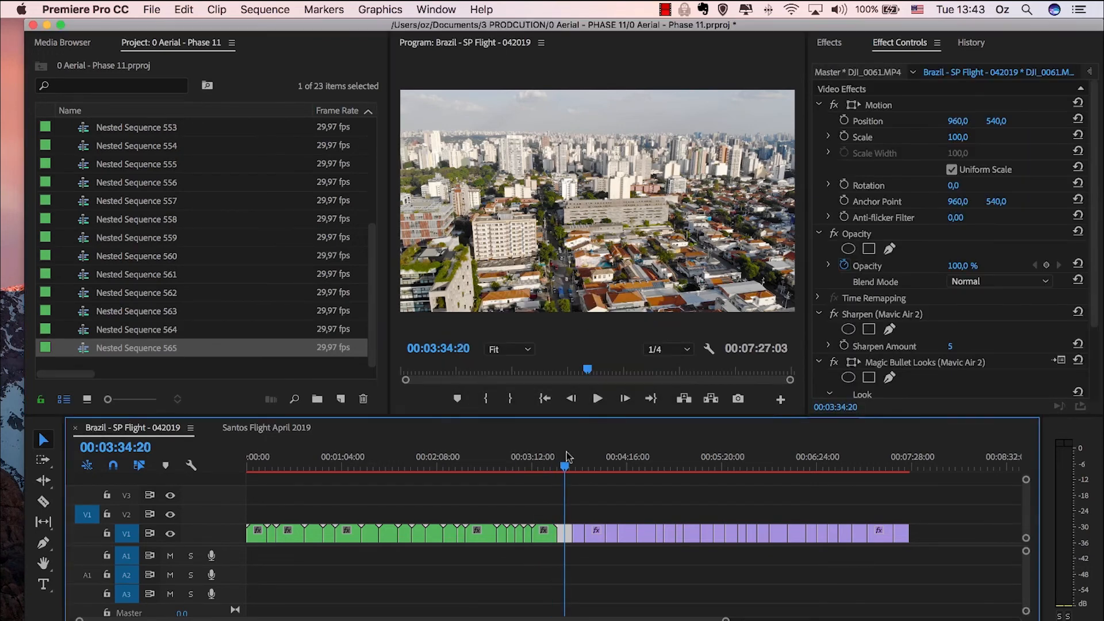
key(alt+n)
key(Return)
key(shift+n)
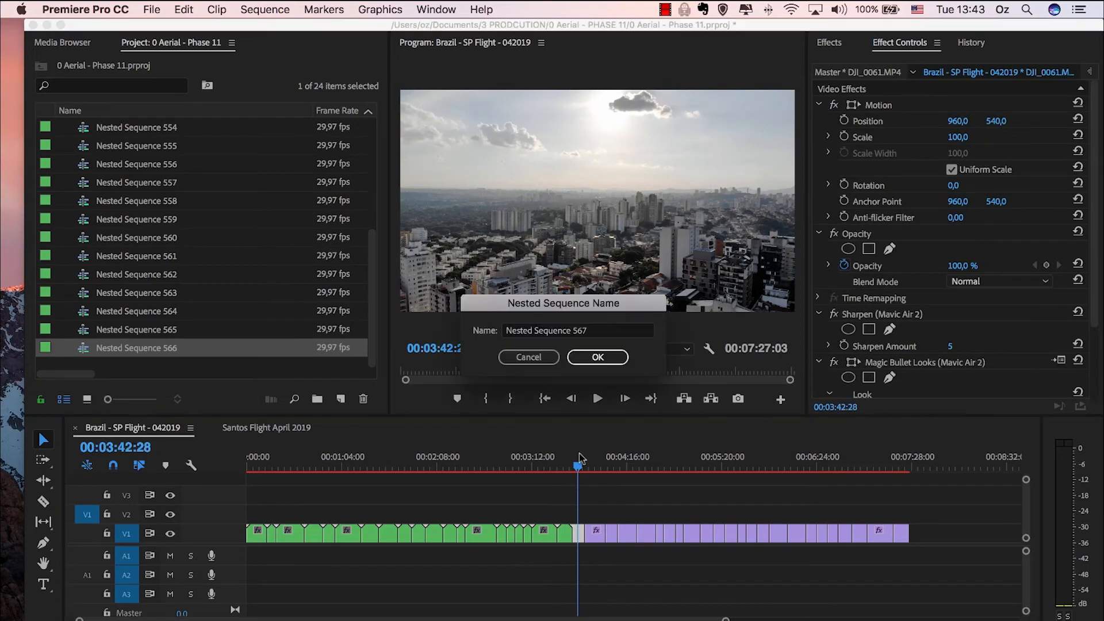
key(Return)
click(599, 459)
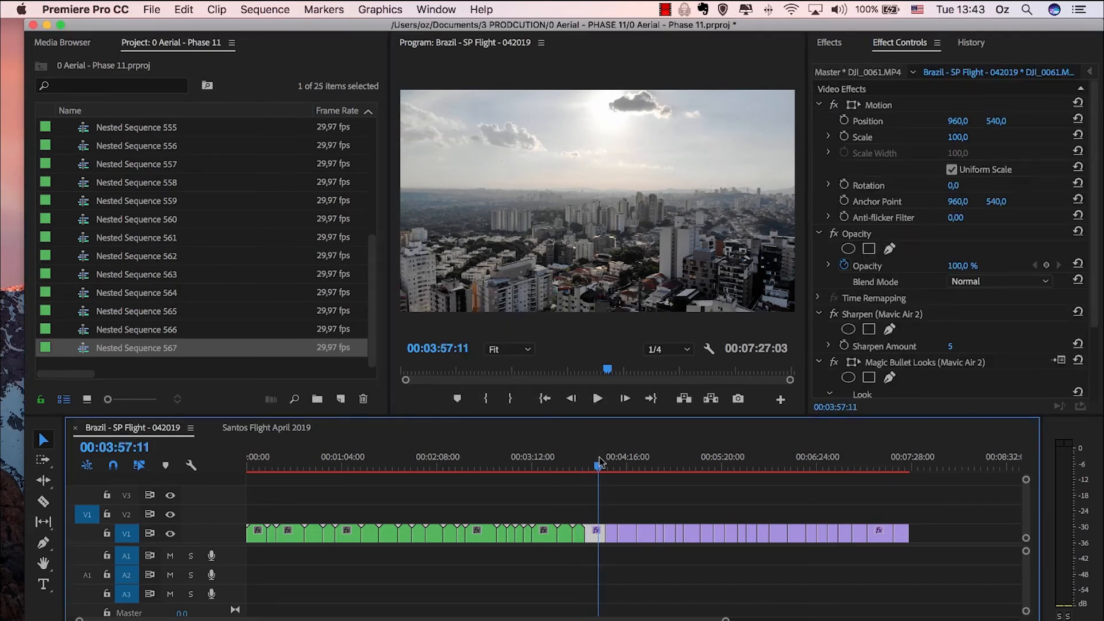
key(shift+n)
key(Return)
- Nest the twenty-third, twenty-fourth and twenty-fifth clips individually, from 00:04:05:03 to 00:04:30:12, keeping the suggested names
click(610, 458)
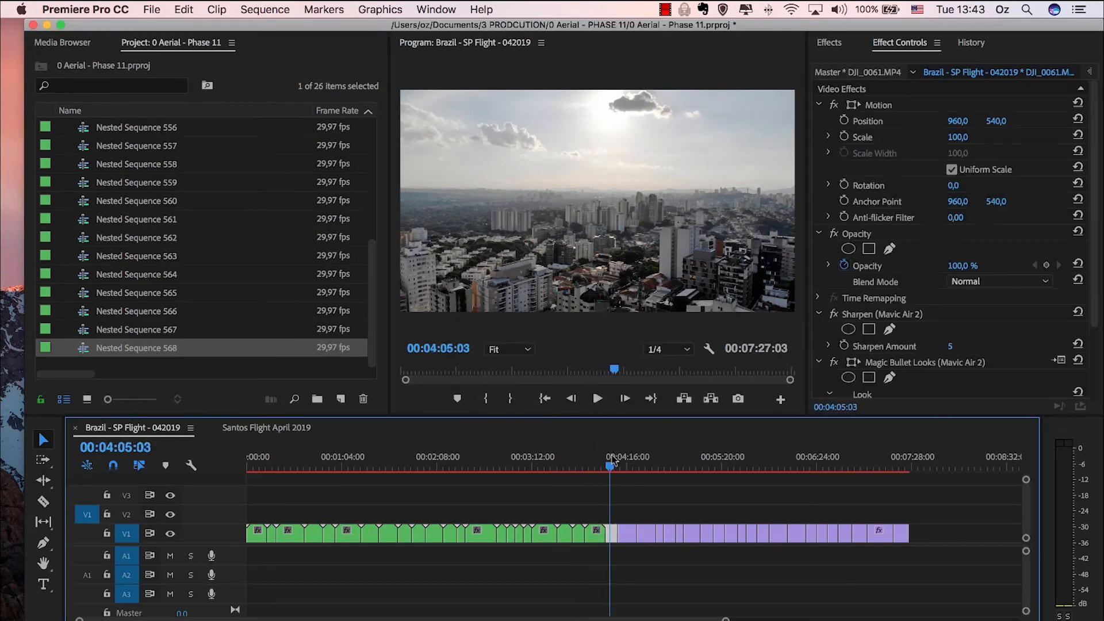
key(shift+n)
key(Return)
click(625, 460)
key(shift+n)
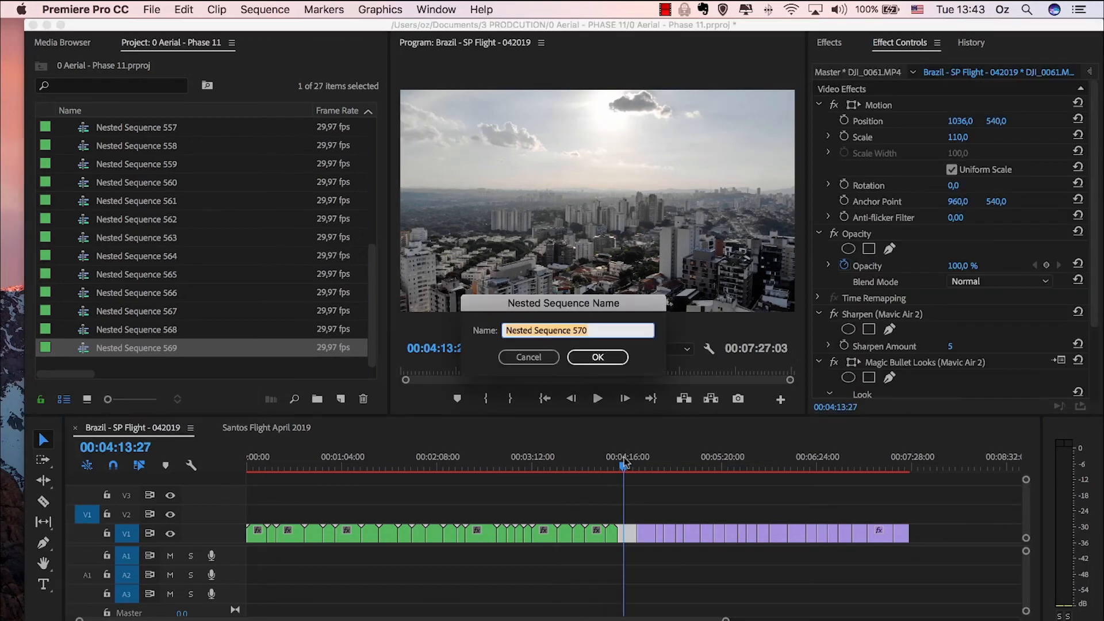
key(Return)
click(648, 461)
key(shift+n)
key(Return)
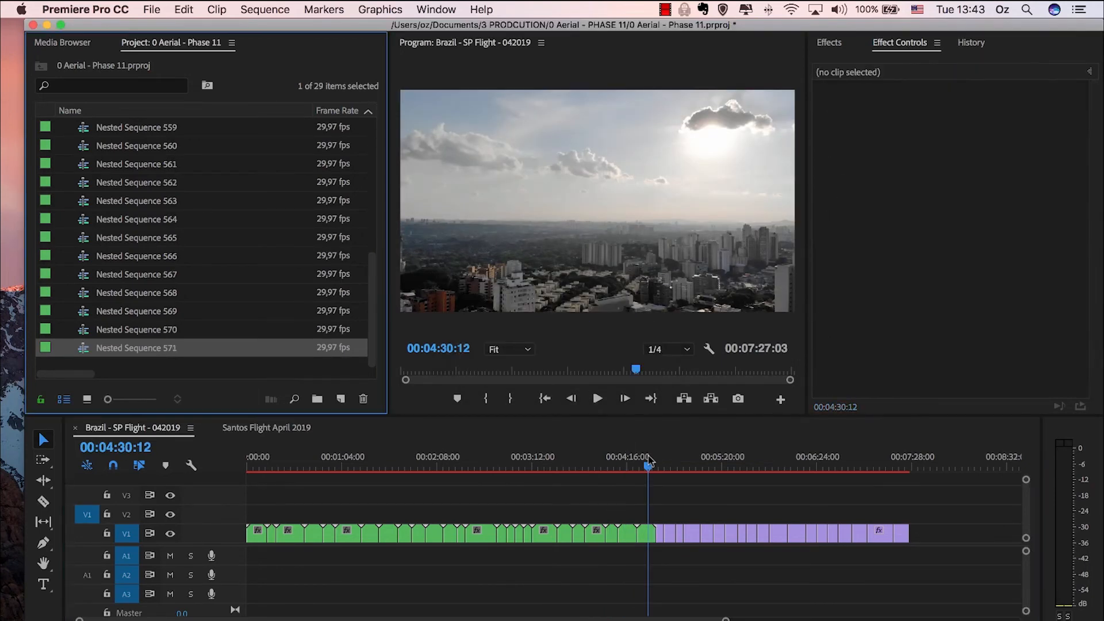
- Nest the twenty-sixth, twenty-seventh and twenty-eighth clips individually, from 00:04:38:20 to 00:04:53:19, keeping the suggested names
click(663, 461)
key(shift+n)
key(Return)
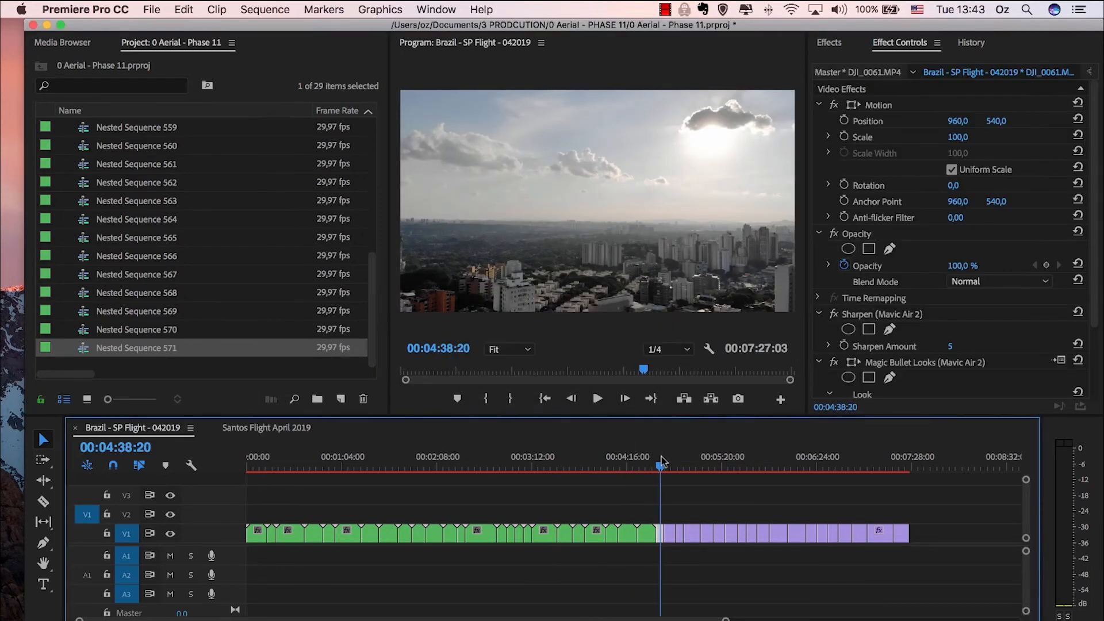
click(672, 460)
click(673, 460)
key(shift+n)
key(Return)
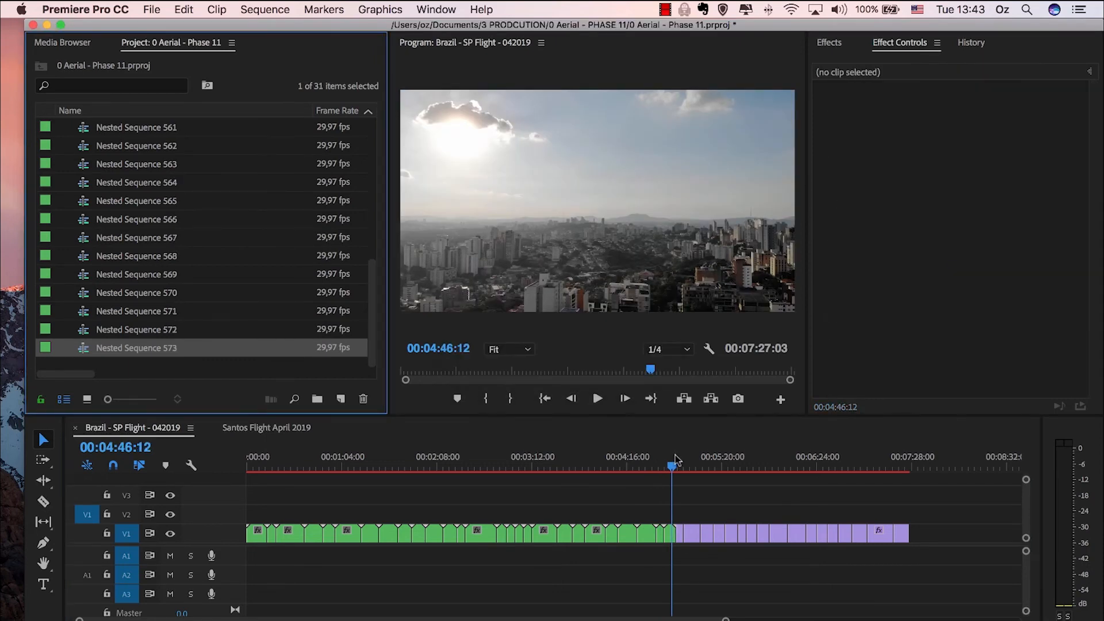
click(685, 460)
key(shift+n)
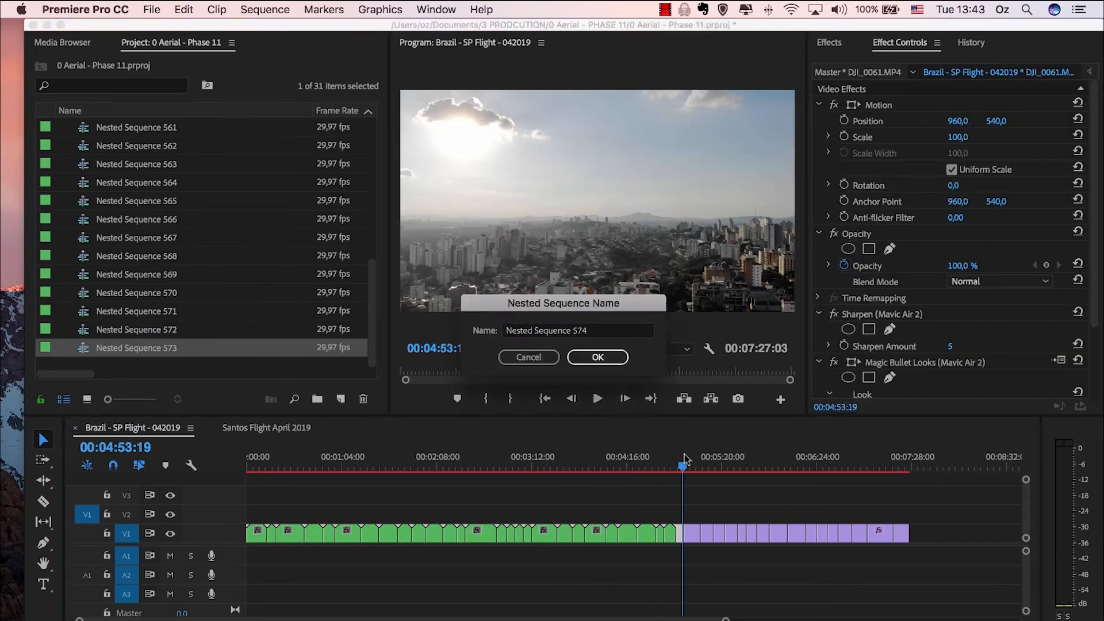
key(Return)
- Nest the twenty-ninth, thirtieth and thirty-first clips individually, from 00:04:59:09 to 00:05:19:28, keeping the suggested names
click(693, 457)
key(shift+n)
key(Return)
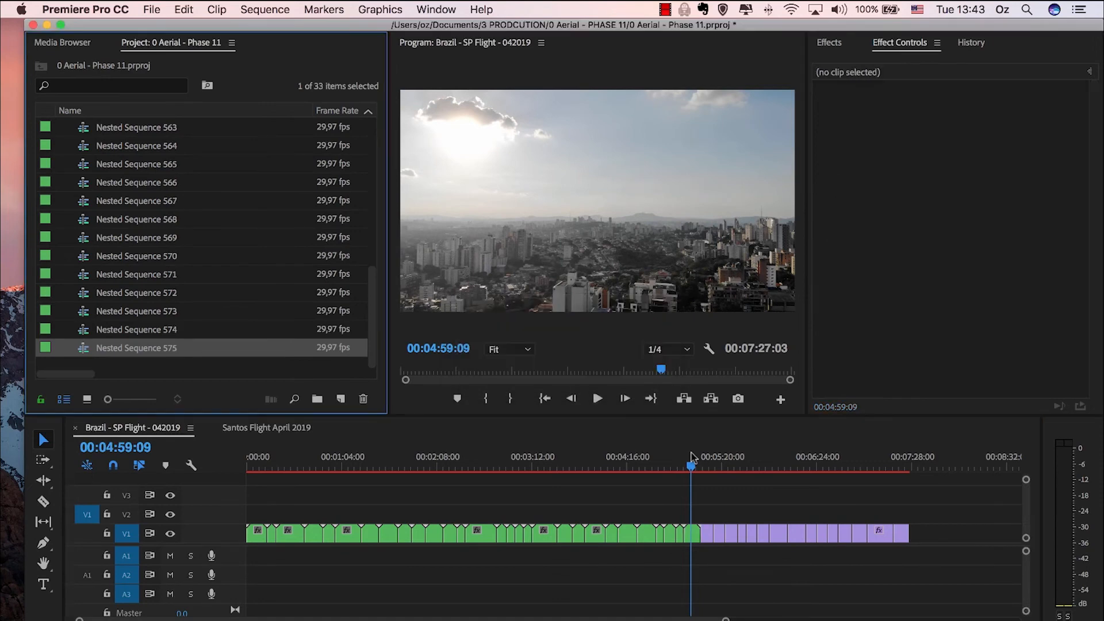
click(710, 458)
key(shift+n)
key(Return)
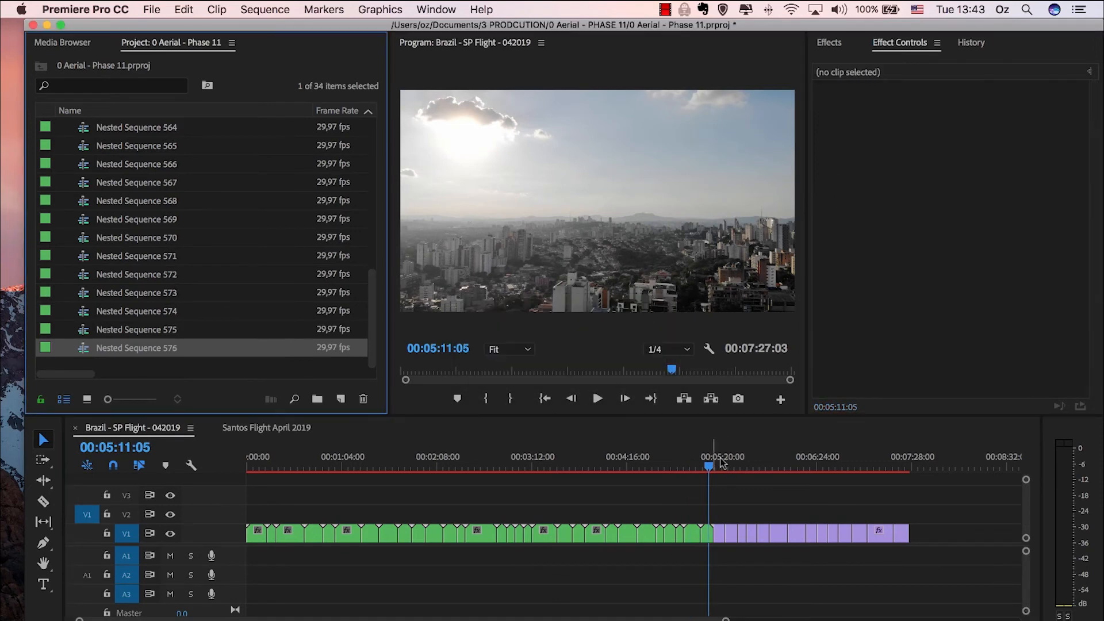
click(722, 459)
key(shift+n)
key(Return)
- Nest the thirty-second and thirty-third clips individually, at about 00:05:26 and 00:05:35:28, keeping the suggested names
click(731, 459)
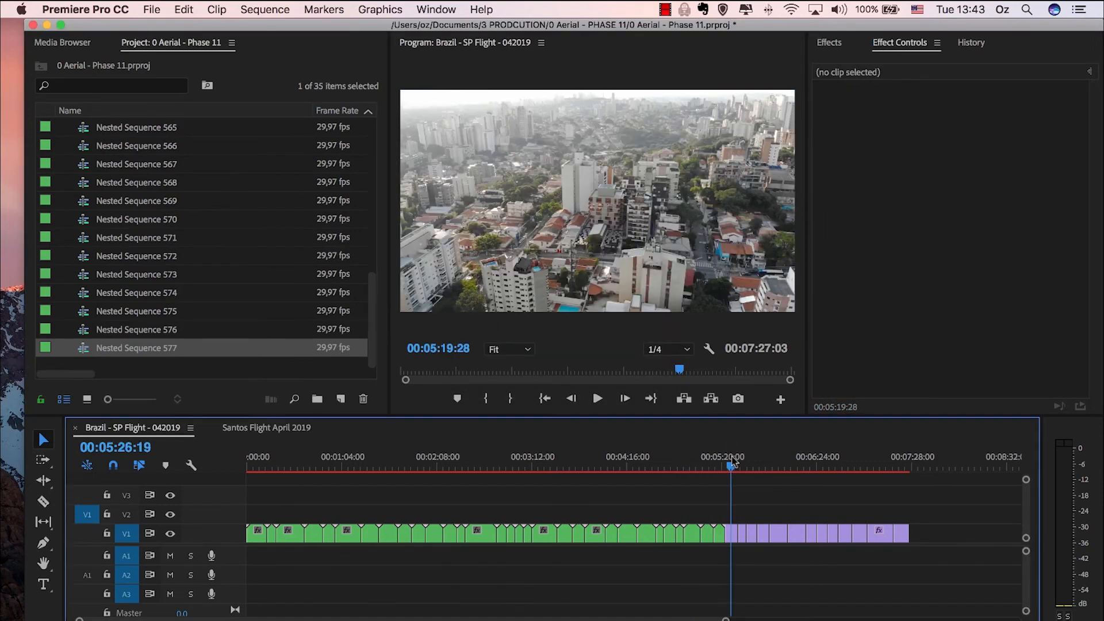
key(shift+n)
key(Return)
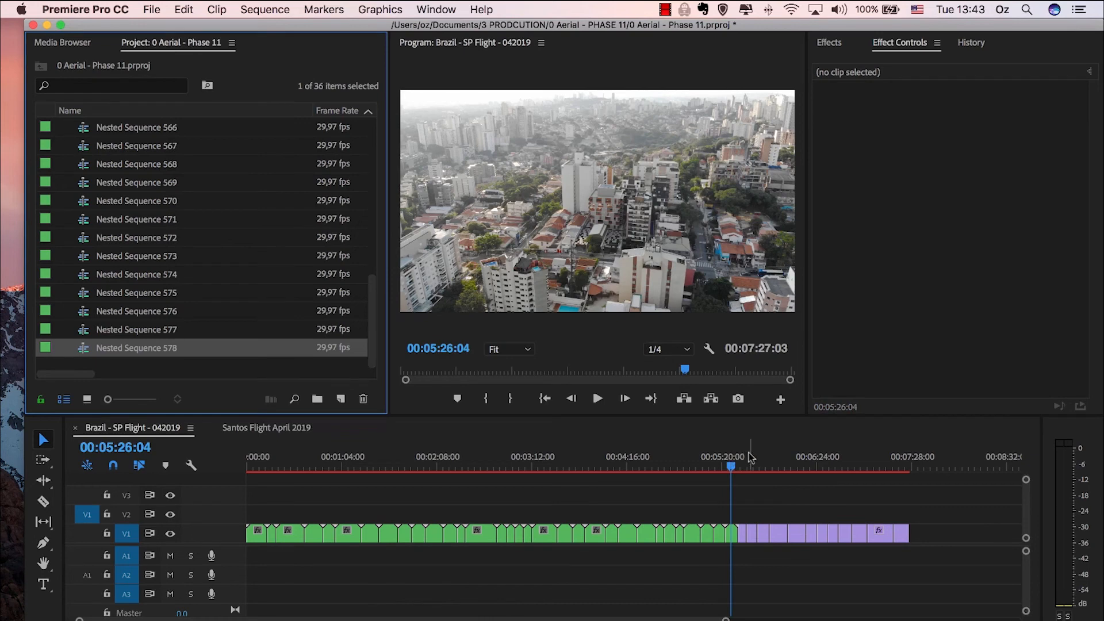
click(750, 459)
key(shift+n)
key(Return)
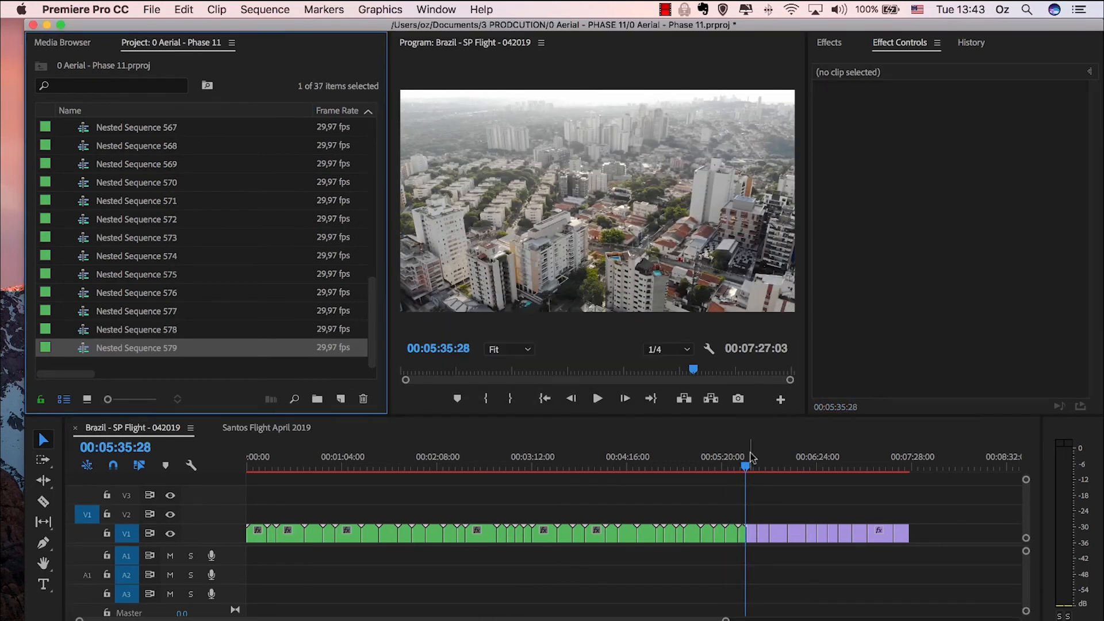
- Nest the thirty-fourth, thirty-fifth and thirty-sixth clips individually, from about 00:05:40 to 00:06:02:08, keeping the suggested names
click(752, 459)
key(shift+n)
key(Return)
click(765, 459)
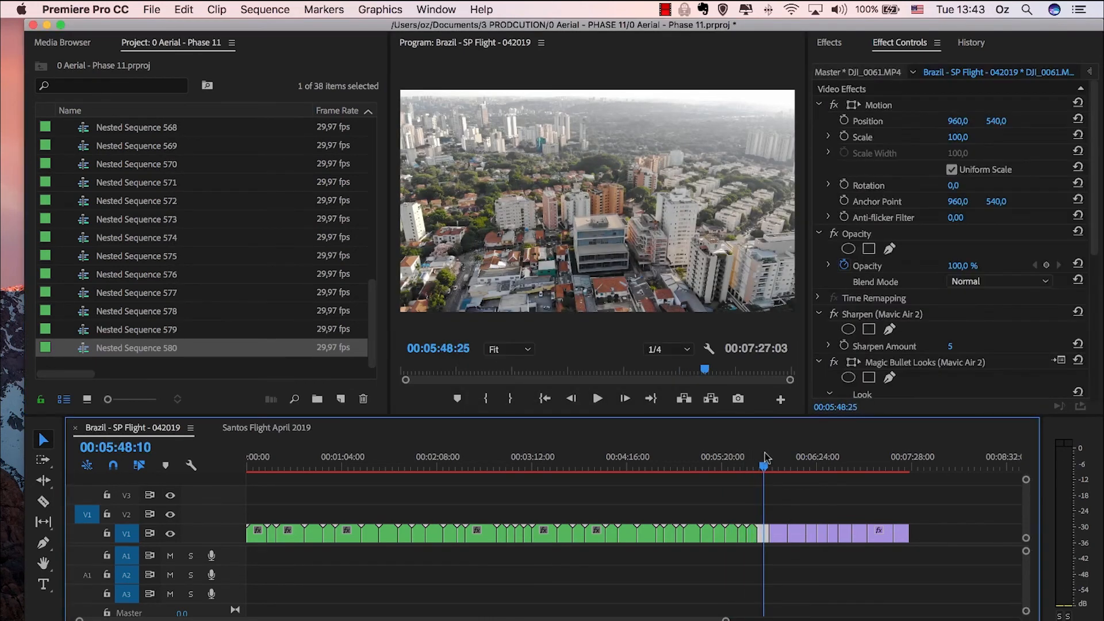
click(785, 459)
key(shift+n)
key(Return)
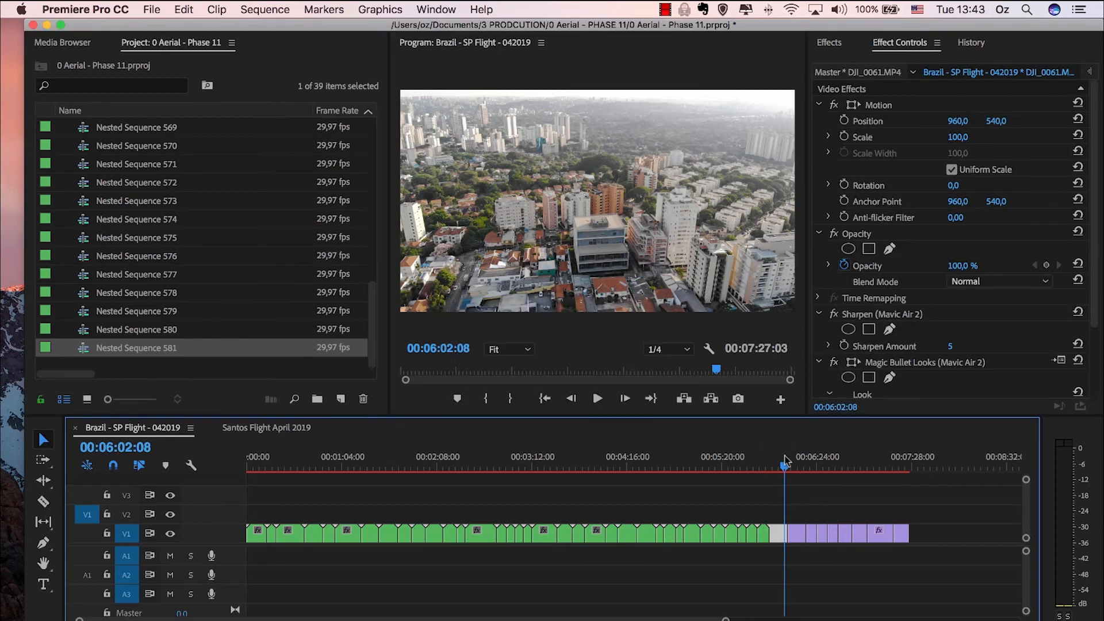
- Nest the thirty-seventh, thirty-eighth and thirty-ninth clips individually, at 00:06:10:00, 00:06:23:28 and 00:06:28:02, keeping the suggested names
click(797, 458)
key(shift+n)
key(Return)
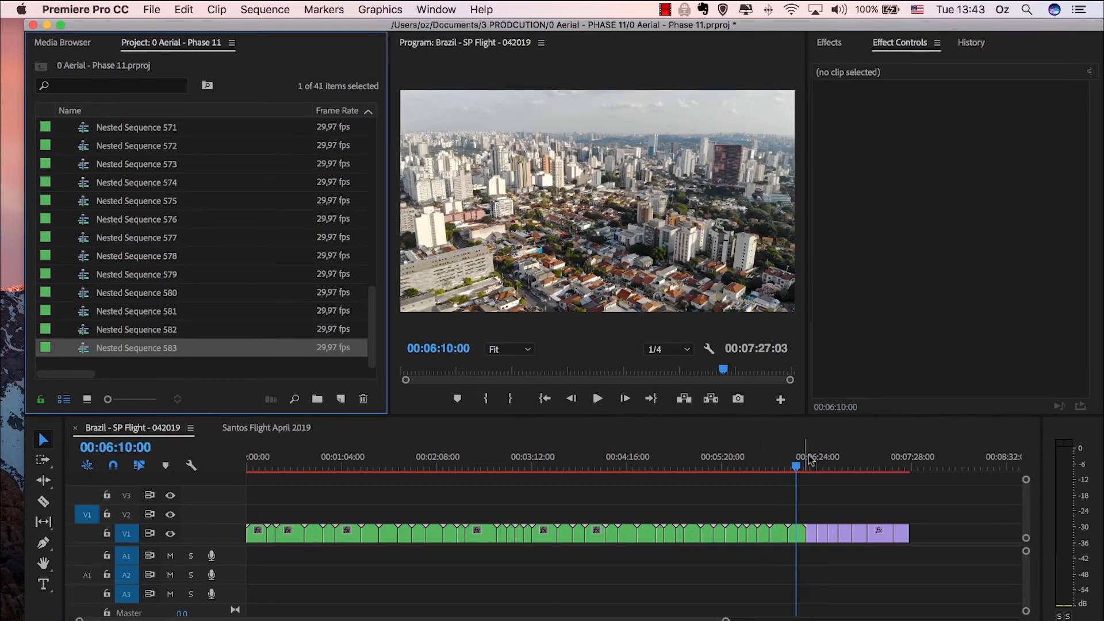
click(817, 459)
key(shift+n)
key(Return)
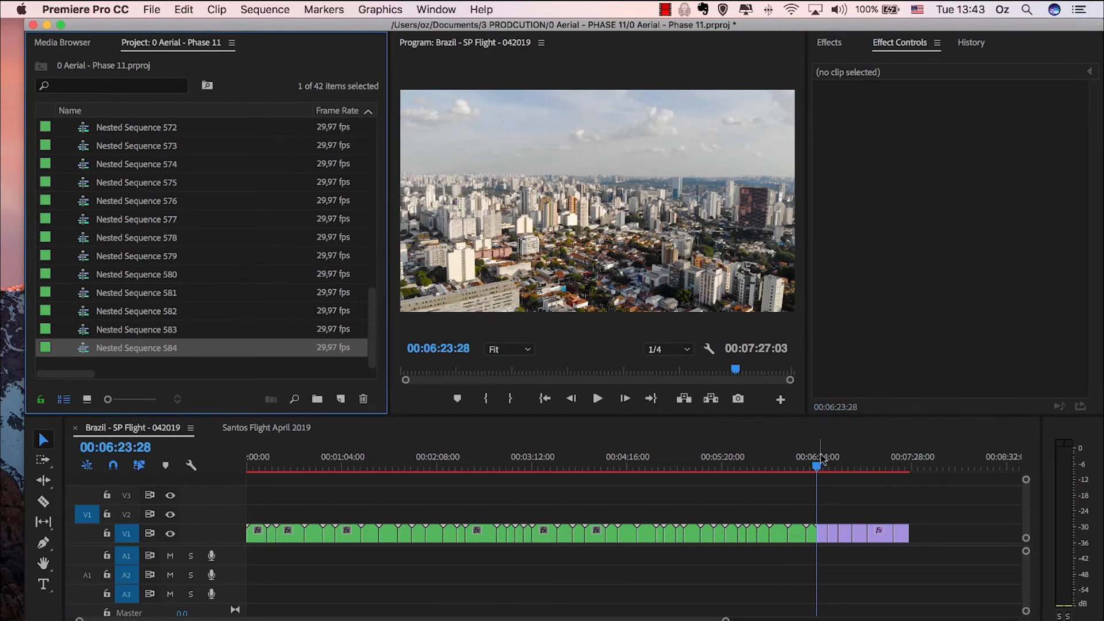
click(823, 459)
key(shift+n)
key(Return)
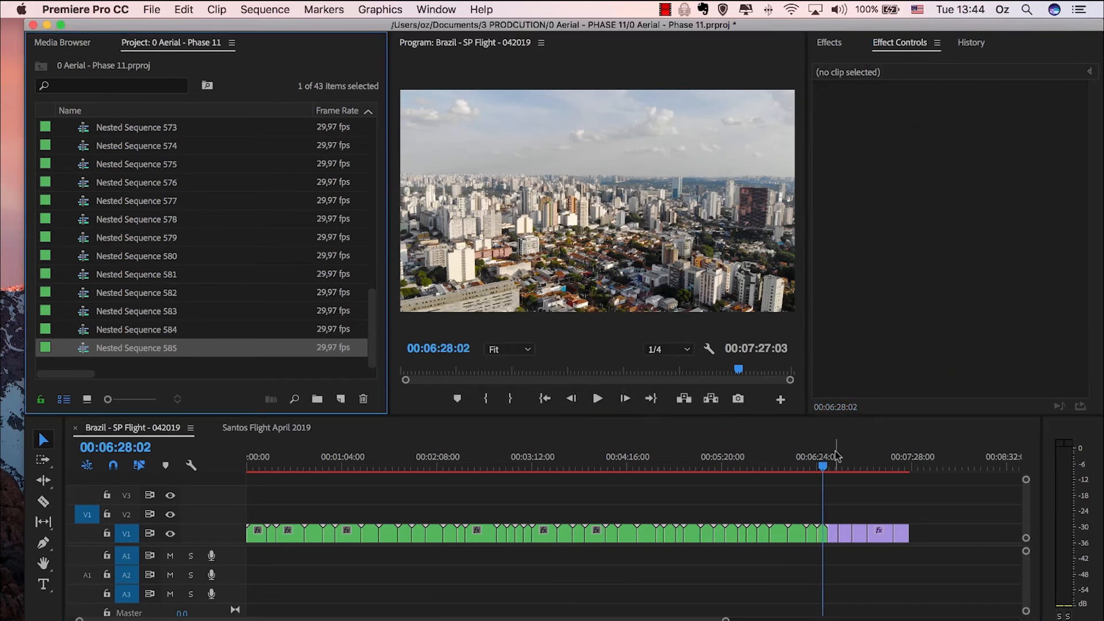
- Nest the fortieth, forty-first and forty-second clips individually, from 00:06:35:24 to about 00:06:51, keeping the suggested names
click(834, 458)
key(shift+n)
key(Return)
click(846, 459)
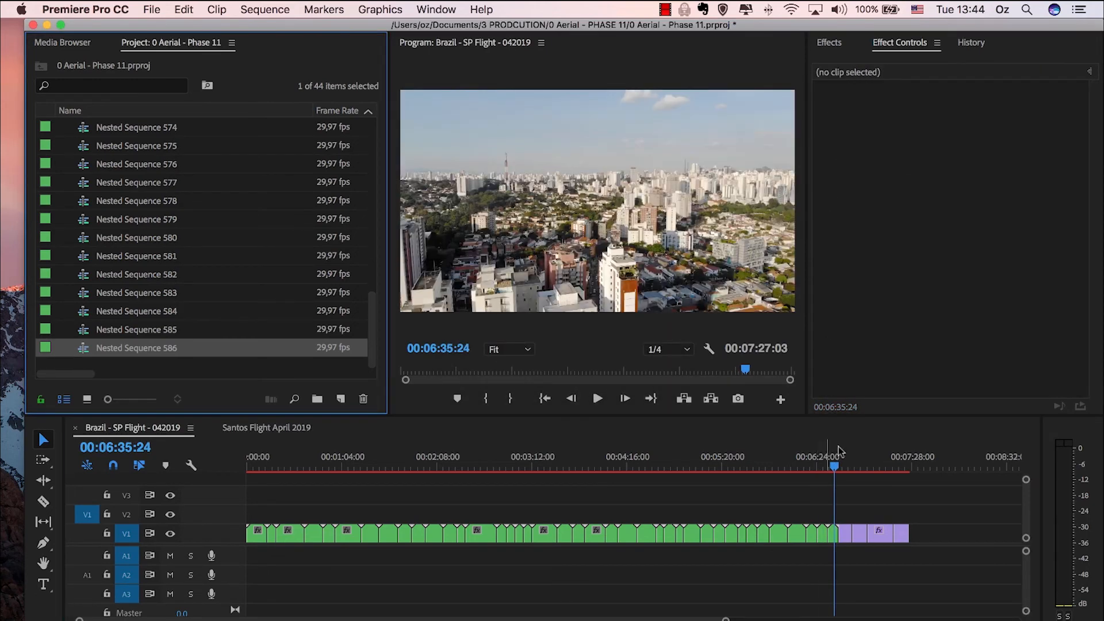
key(shift+n)
key(Return)
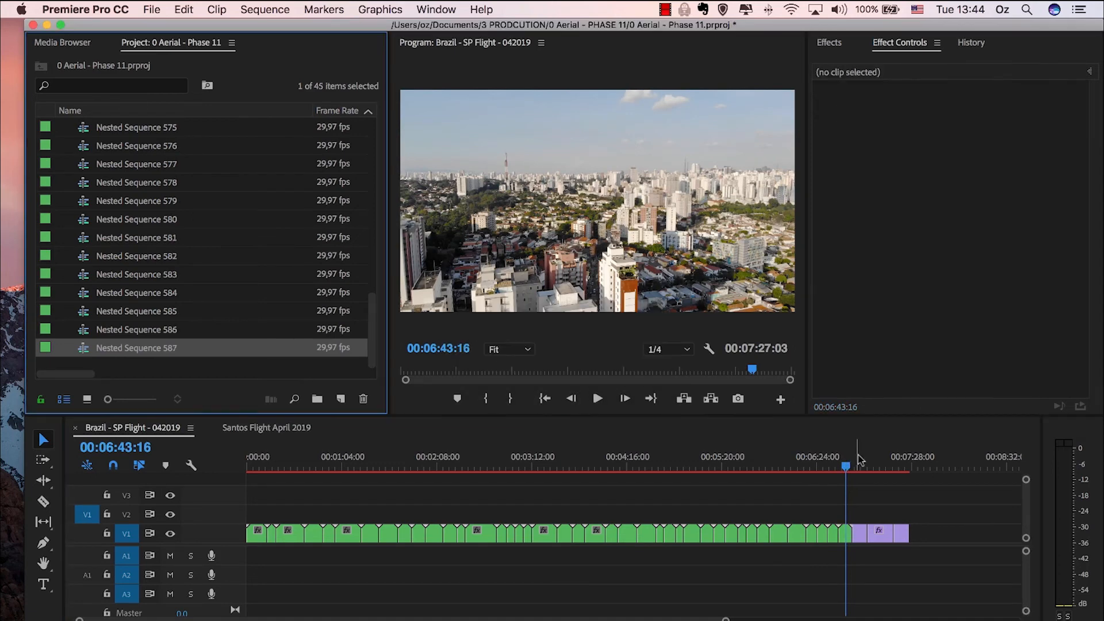
click(857, 458)
key(shift+n)
key(Return)
- Nest the last two clips individually, at 00:07:06:23 and 00:07:18:19, keeping the suggested names
click(881, 458)
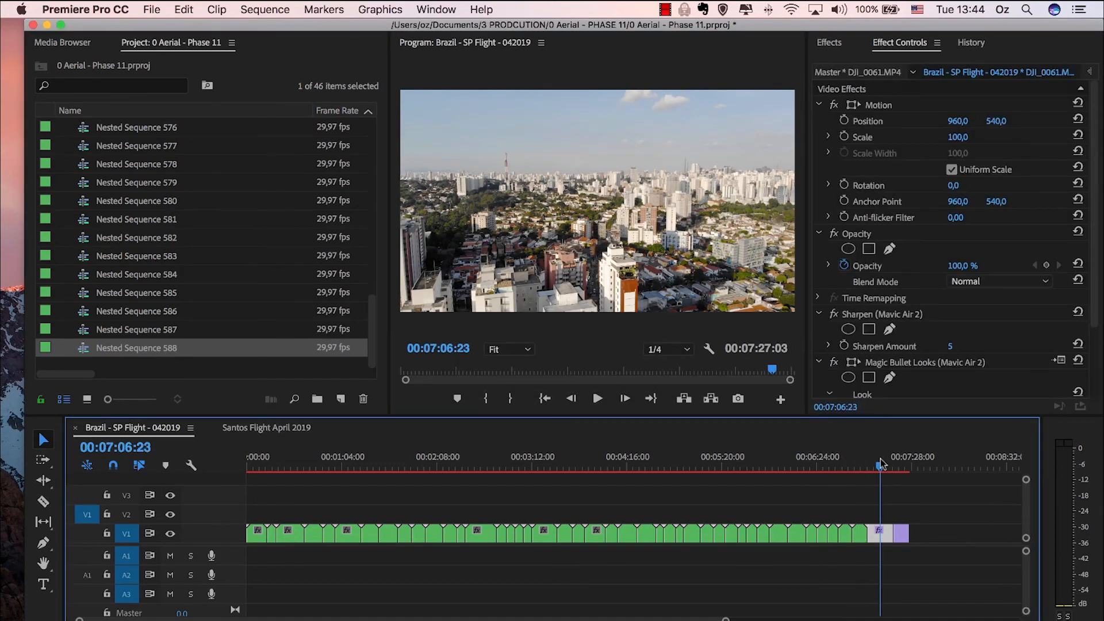
key(shift+n)
key(Return)
click(899, 459)
key(shift+n)
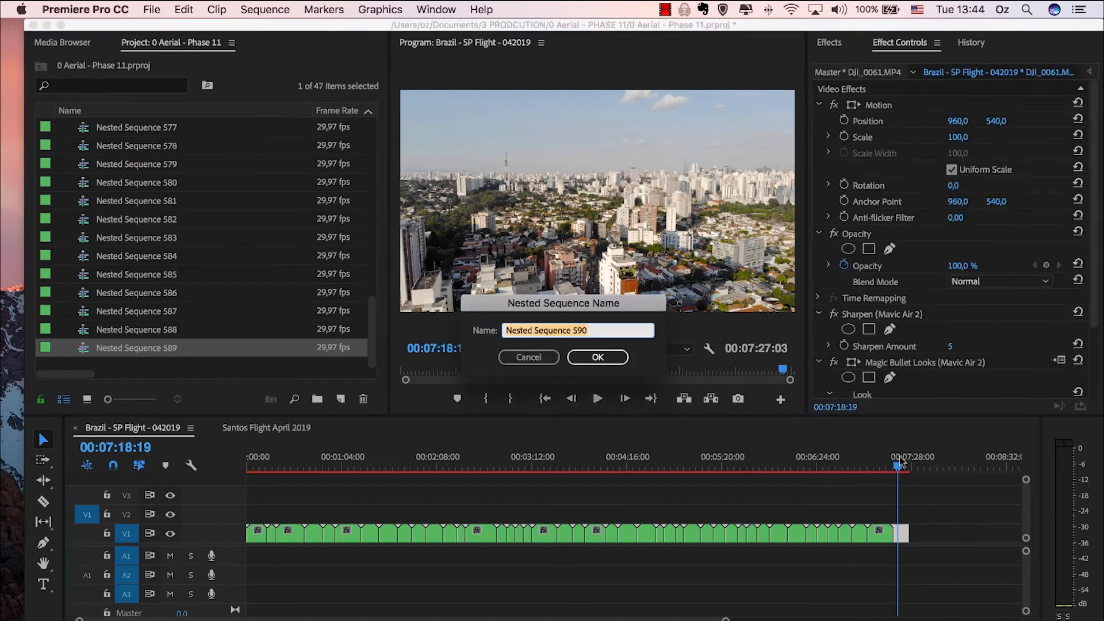
key(Return)
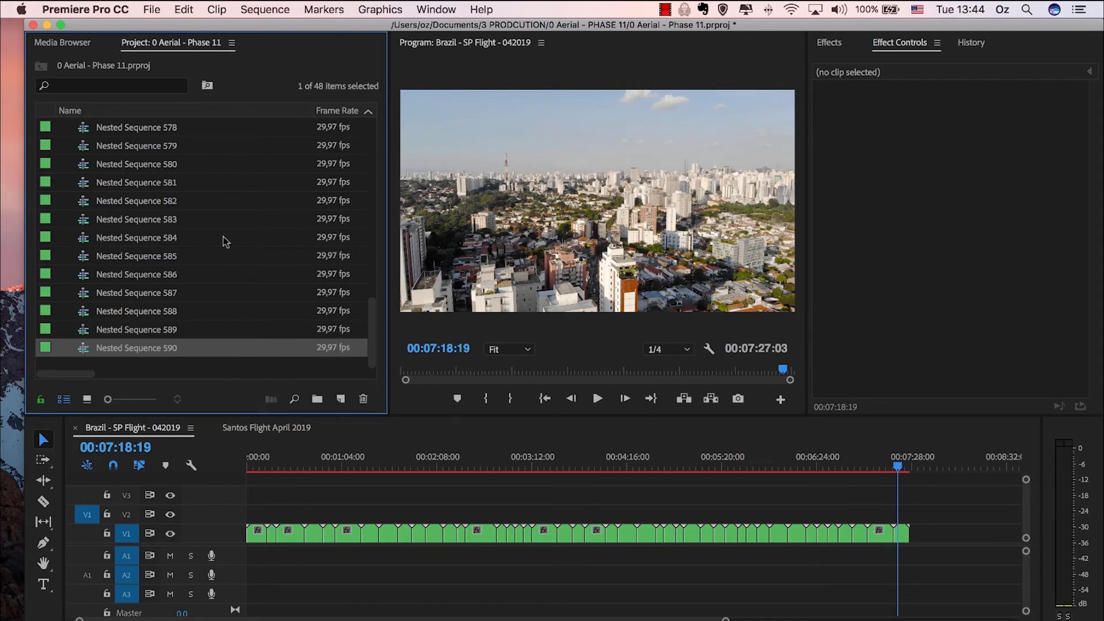
- Select all nested sequences in the project, from Nested Sequence 547 through Nested Sequence 590
scroll(225, 241, up, 10)
click(167, 206)
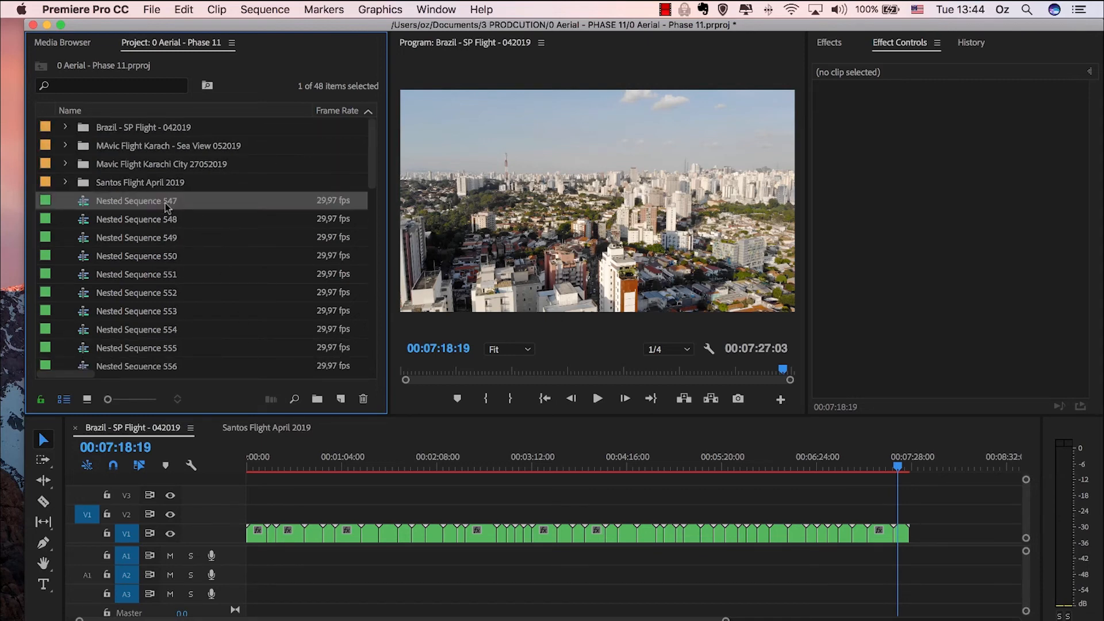
scroll(200, 234, down, 10)
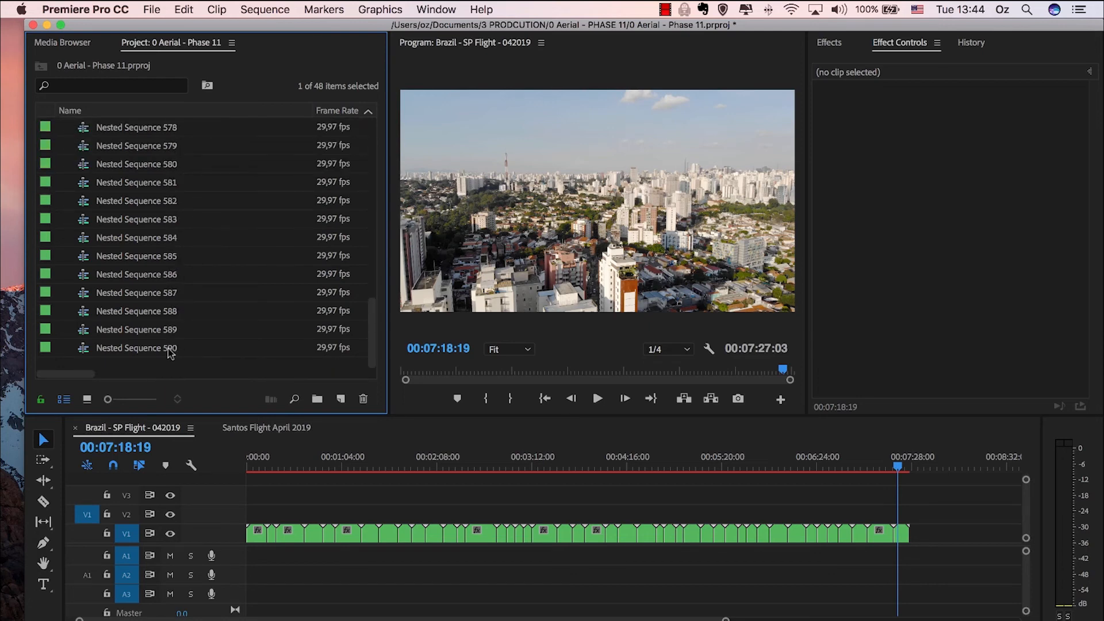
shift+click(164, 349)
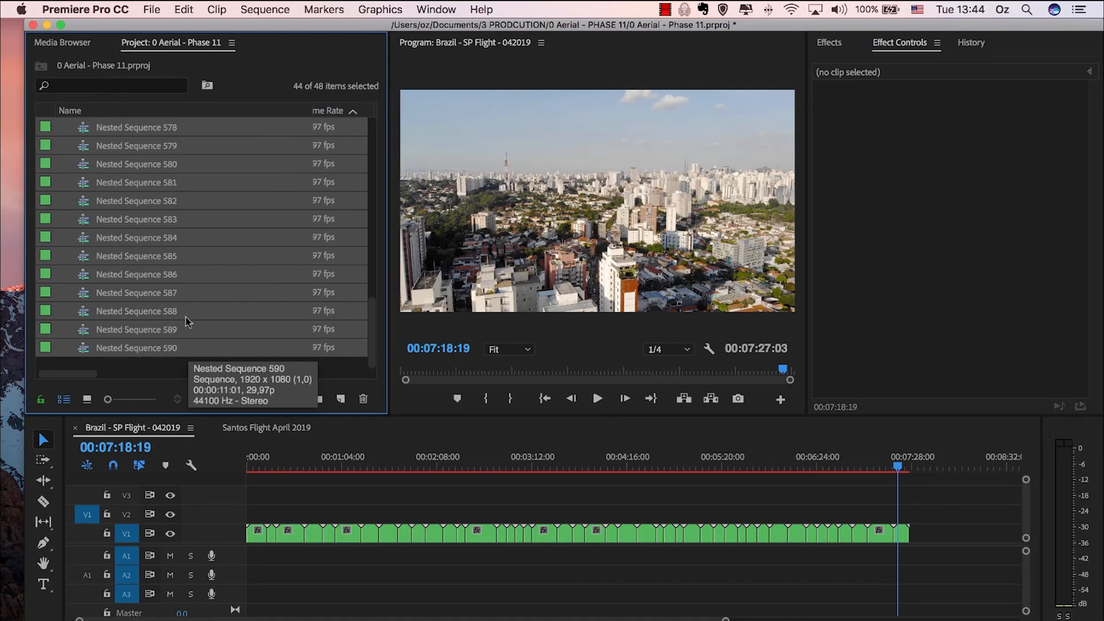
- Queue the selected sequences for export in H.264 format with the Vimeo 2160p 4K preset
key(super+m)
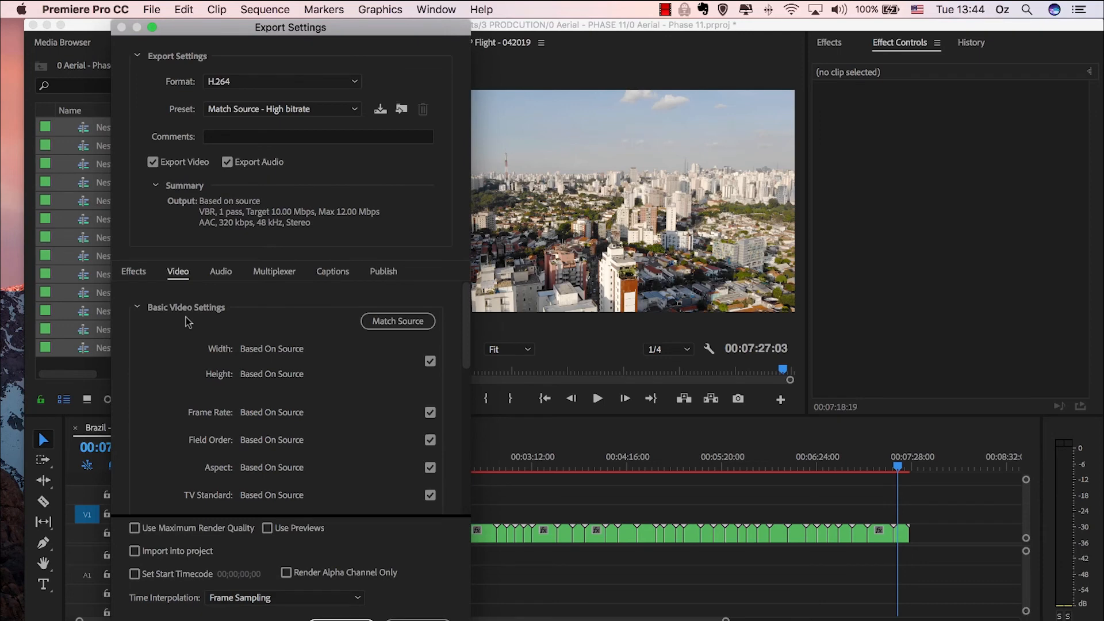
click(227, 161)
click(316, 113)
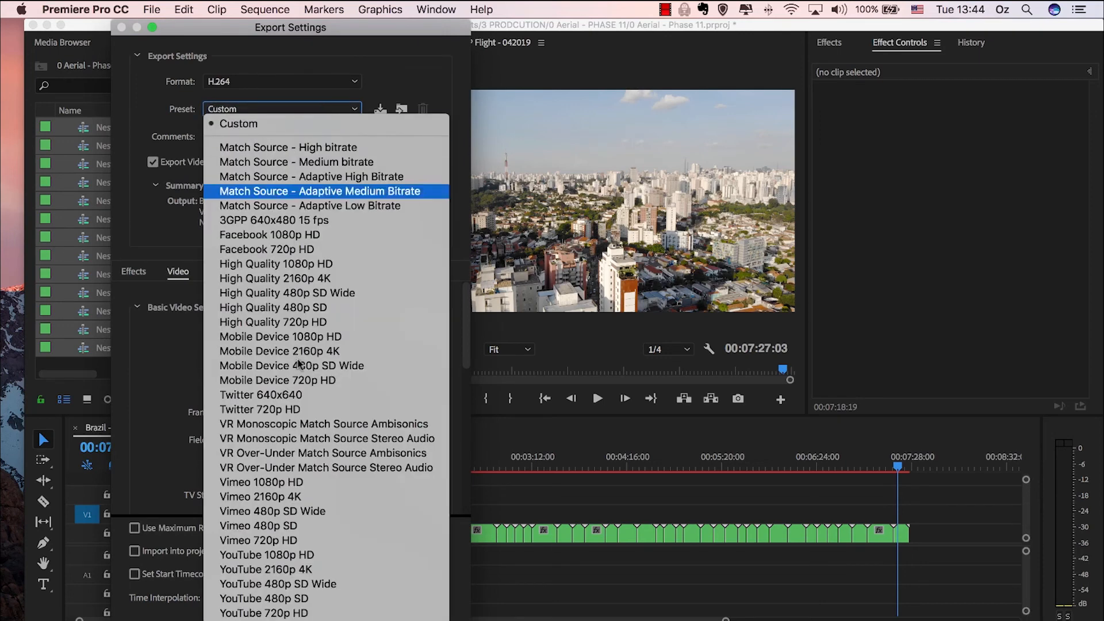
click(286, 498)
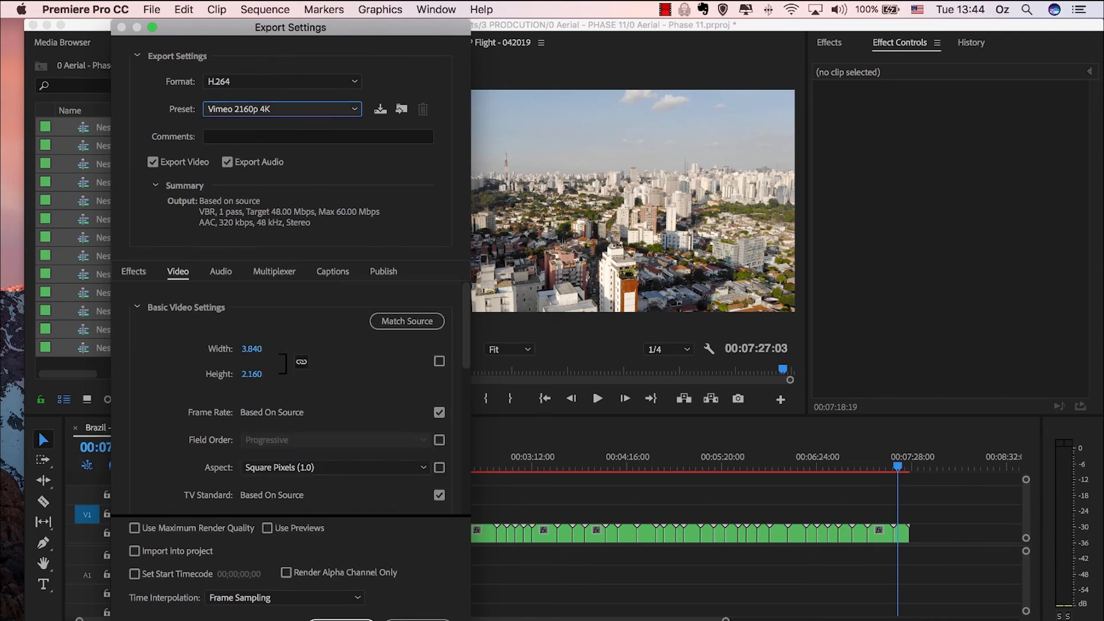
click(352, 620)
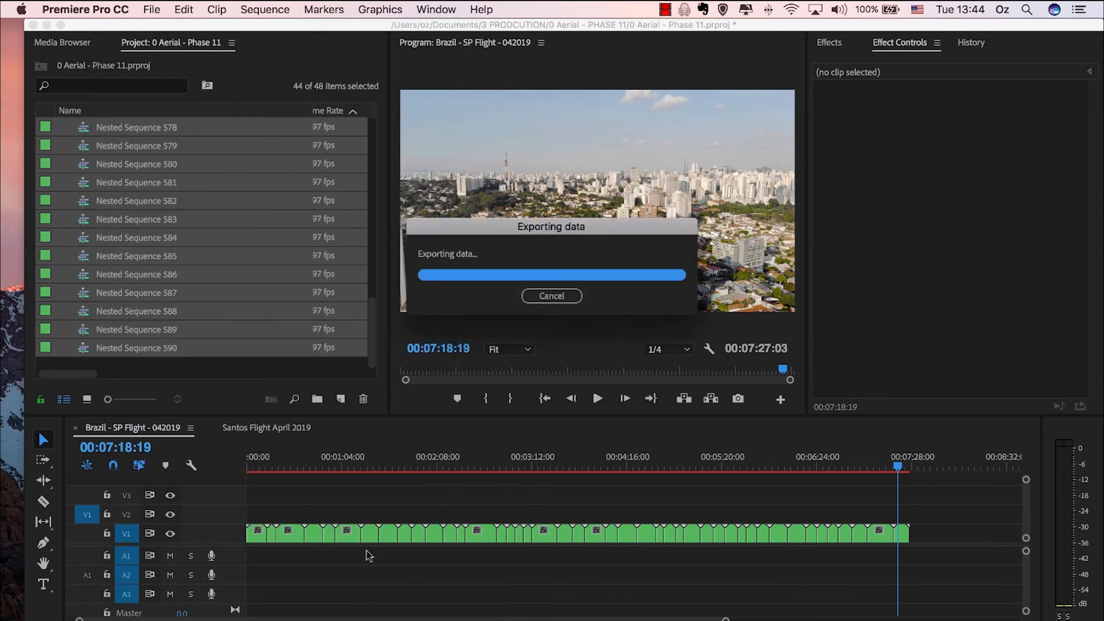
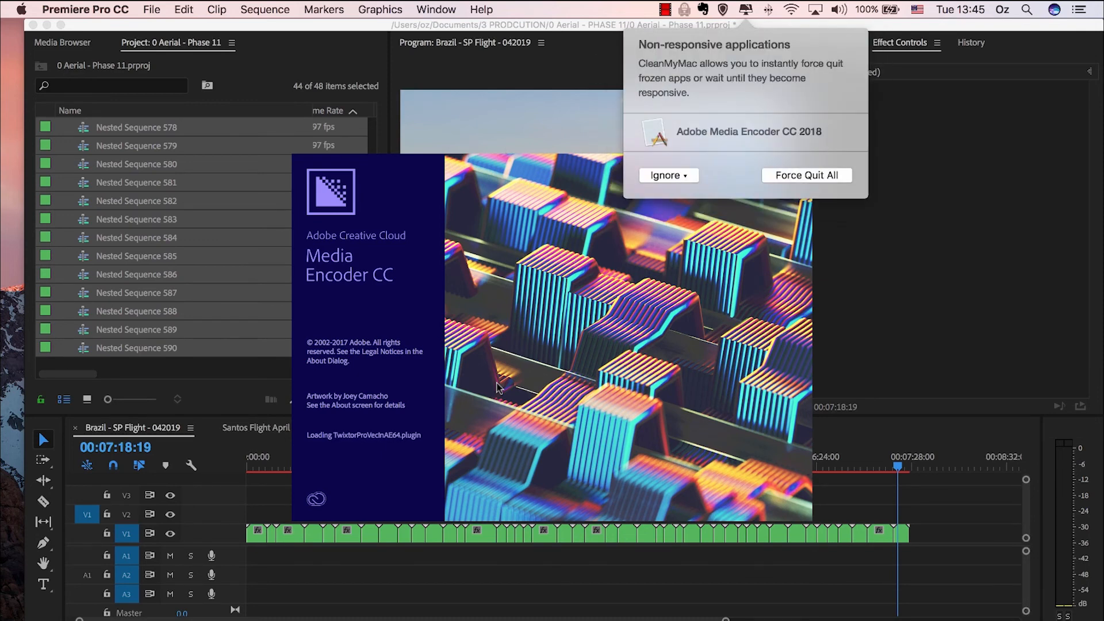
- Ignore the non-responsive alert about Media Encoder for now and look over the sequences arriving in its queue
click(682, 176)
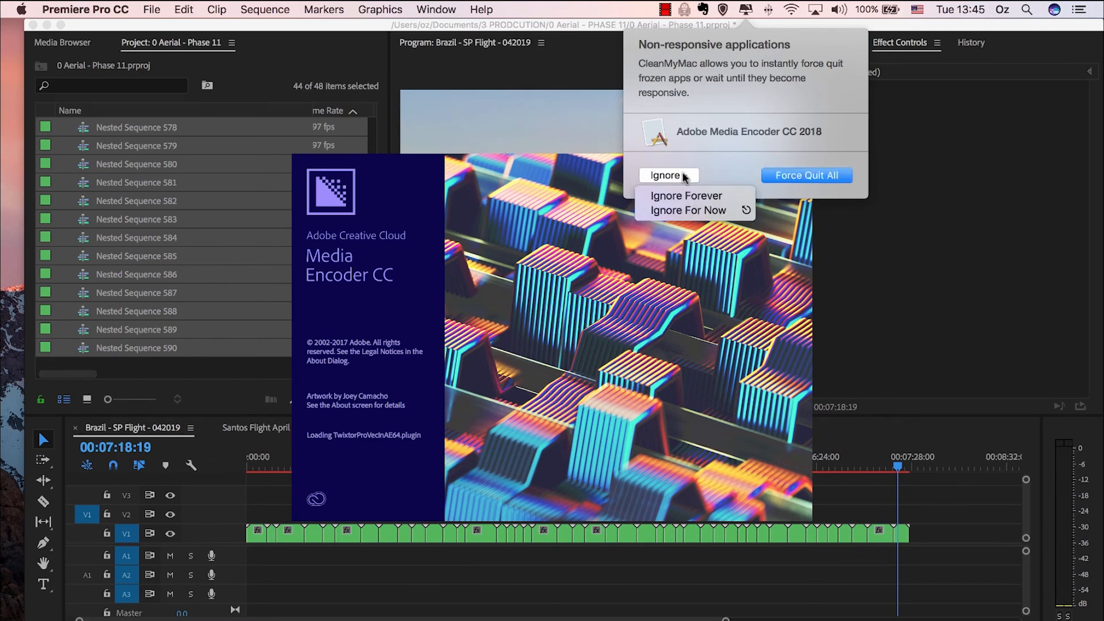
click(698, 209)
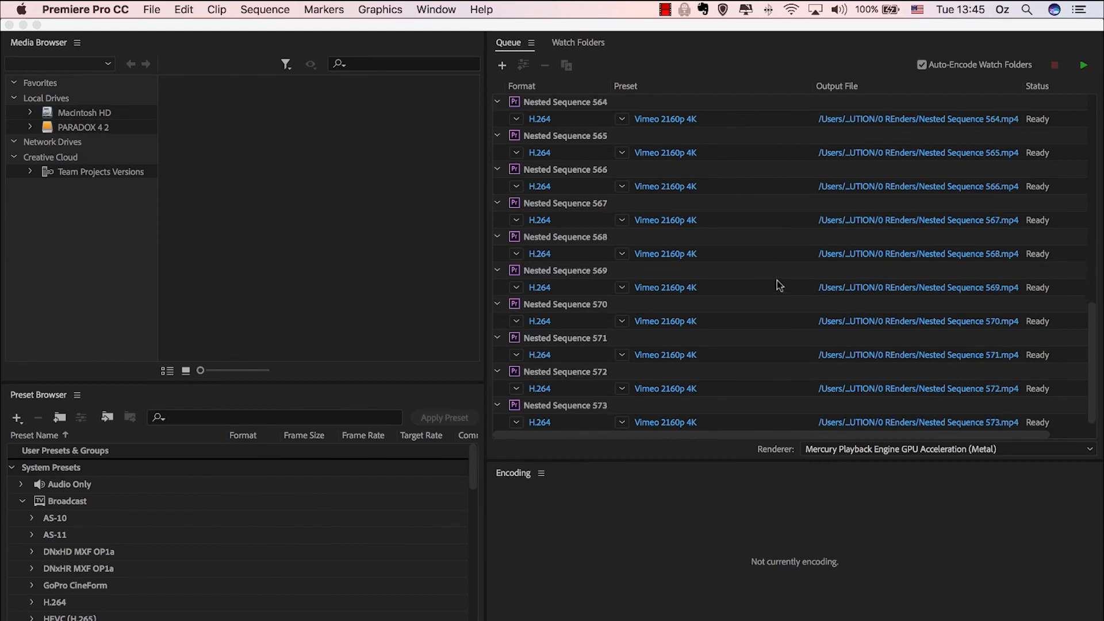
scroll(959, 270, up, 5)
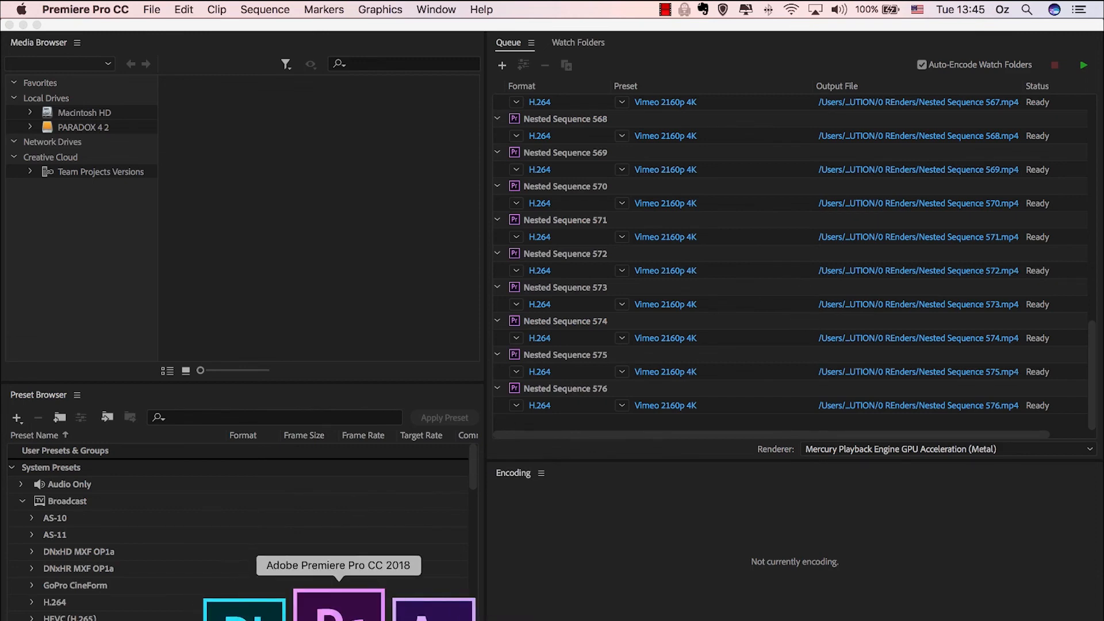
- Check the export progress in Premiere Pro, return to Media Encoder and start encoding the queued nested sequences
click(338, 607)
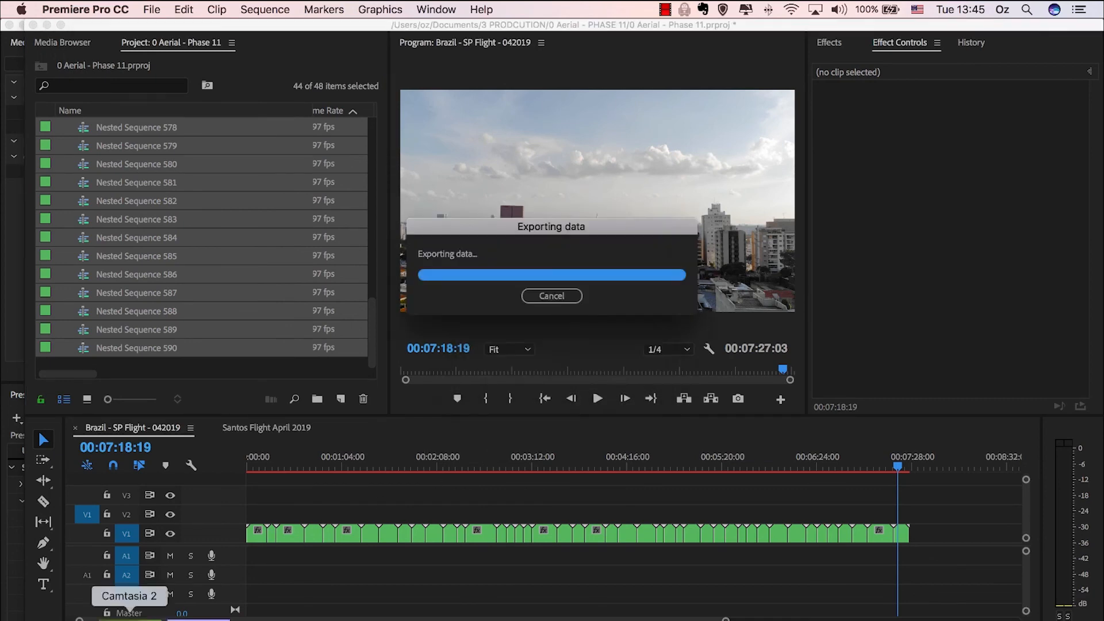
click(184, 606)
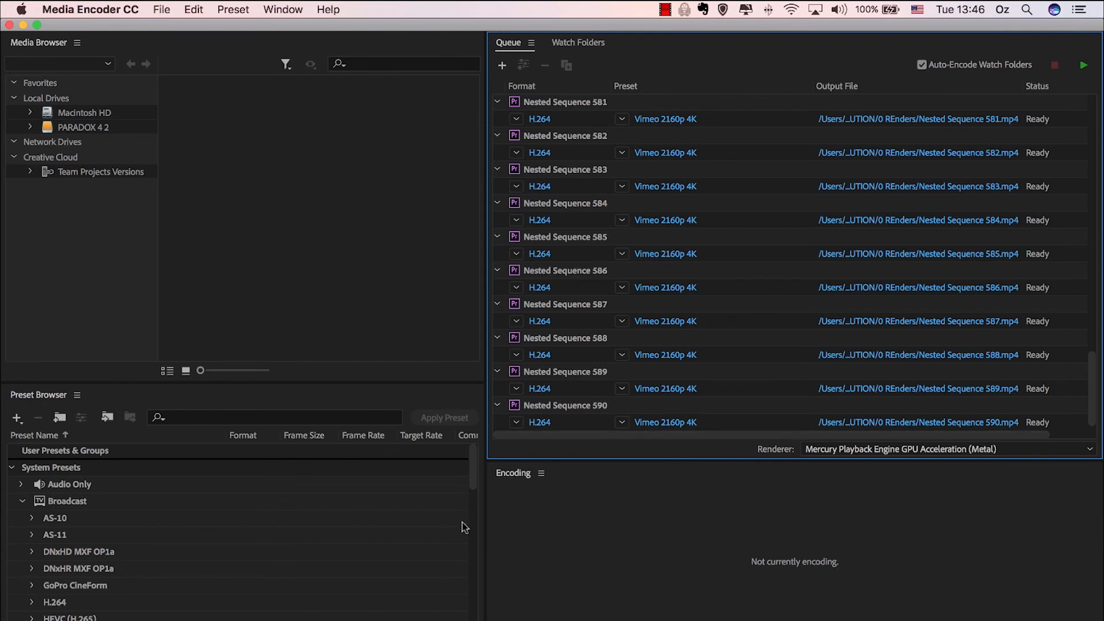
scroll(709, 326, down, 1)
scroll(708, 327, up, 20)
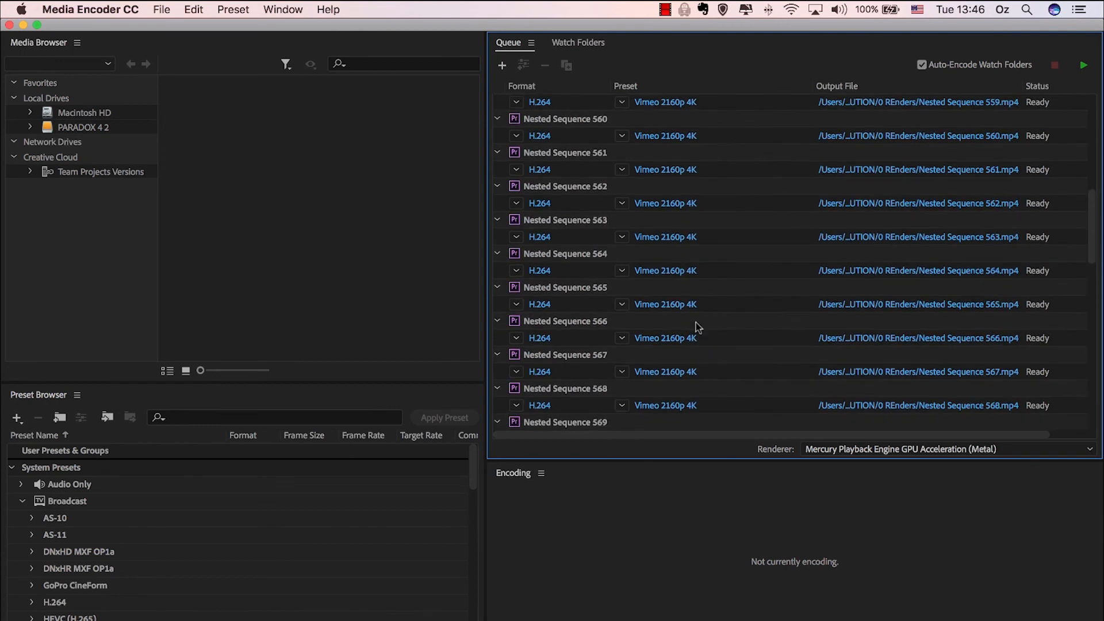
click(1085, 68)
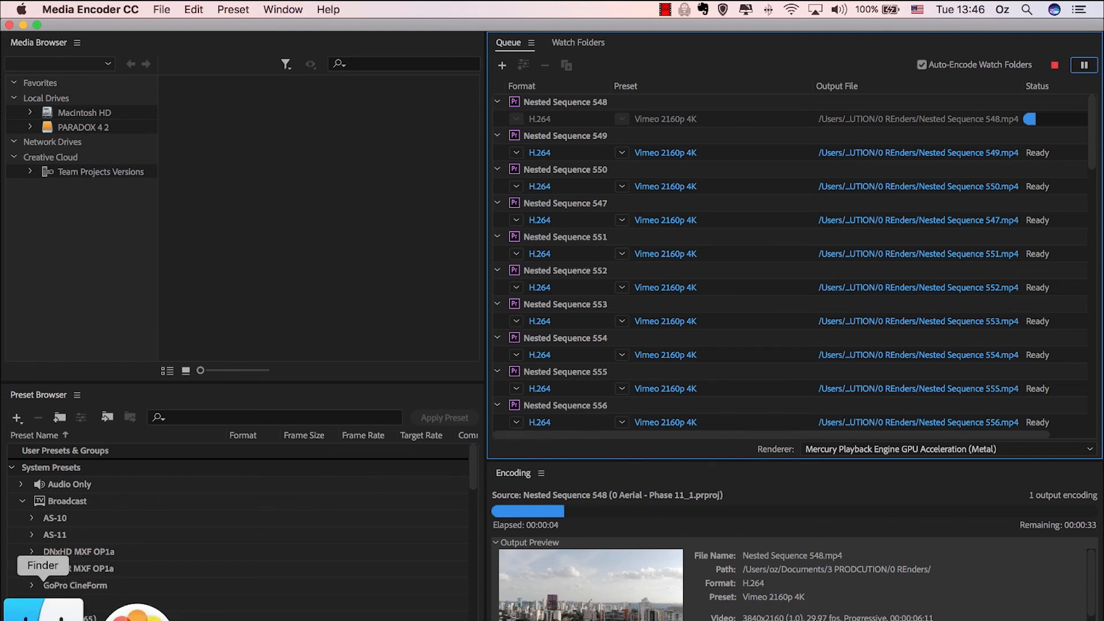
- Switch to Premiere Pro, save the 0 Aerial - Phase 11 project and close its window
click(43, 613)
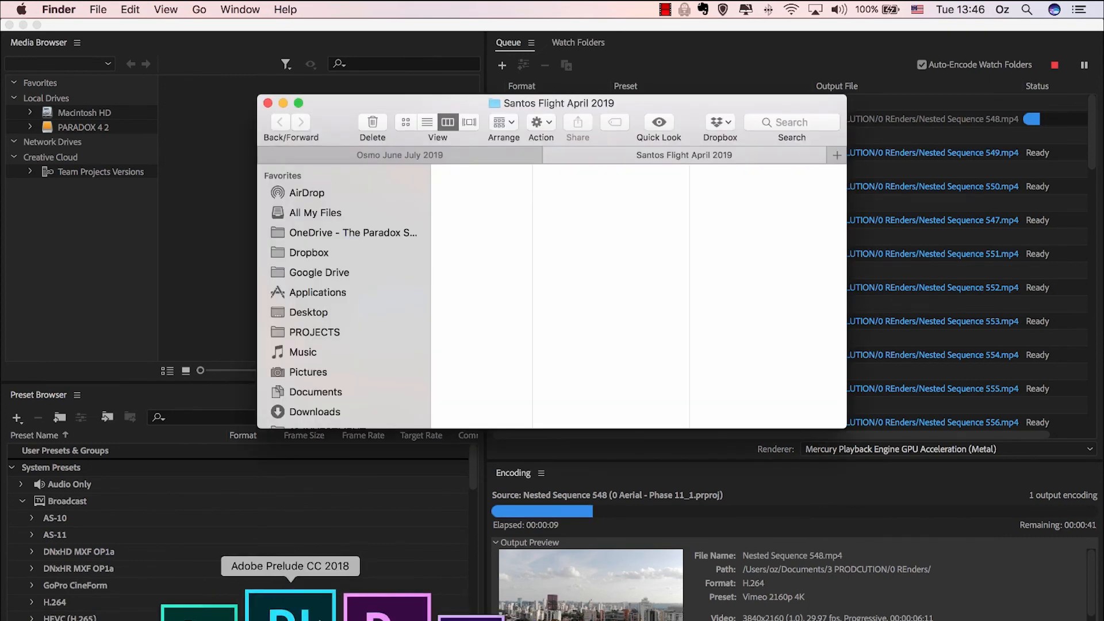
click(306, 607)
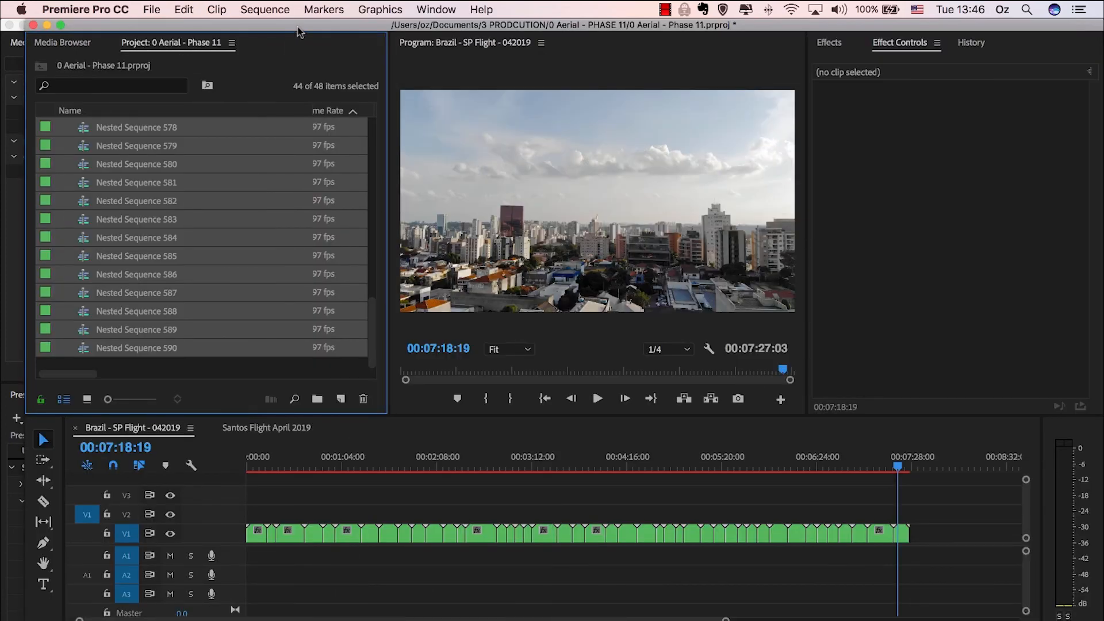
key(super+s)
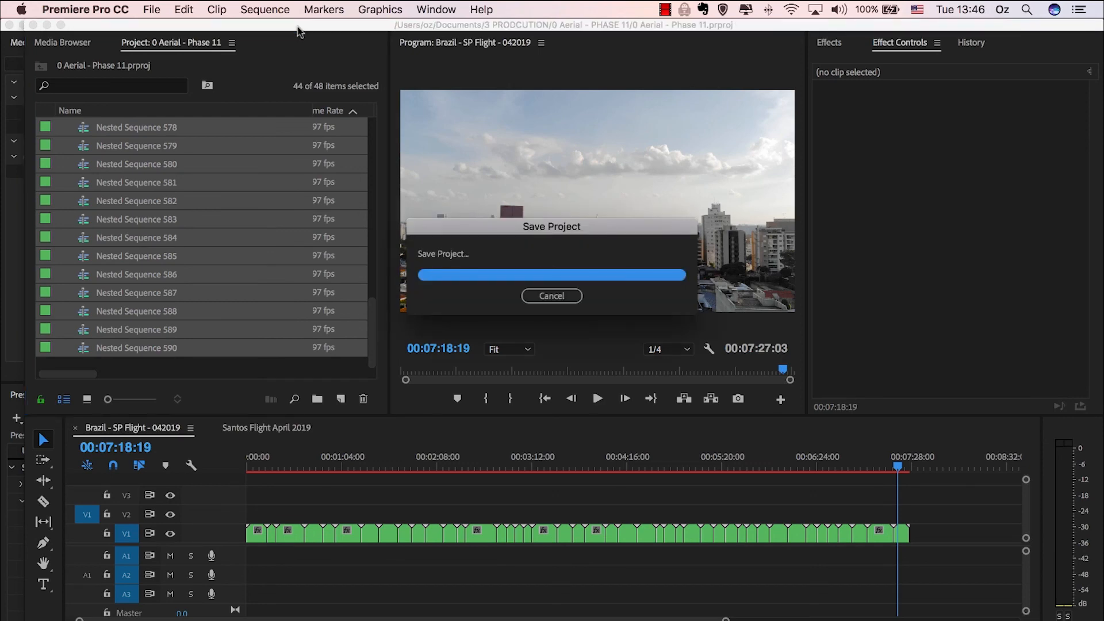
click(33, 25)
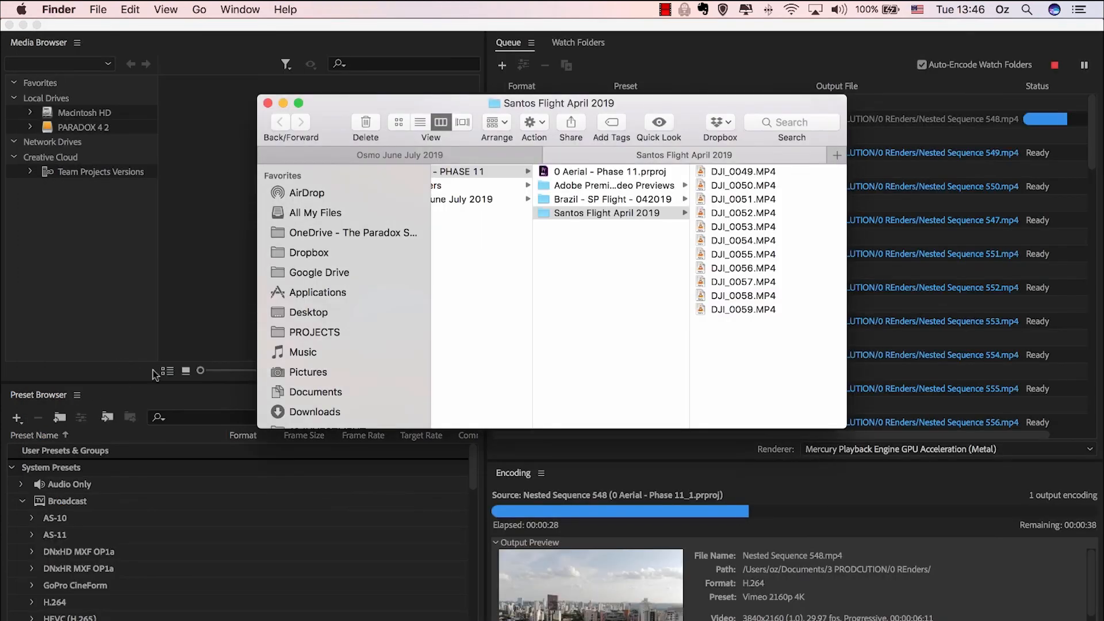
- In Finder, browse the SS2, Taman Jaya Park and Ampang Hill - View Point folders inside 0 REnders, and return to Media Encoder
drag(534, 238, 594, 239)
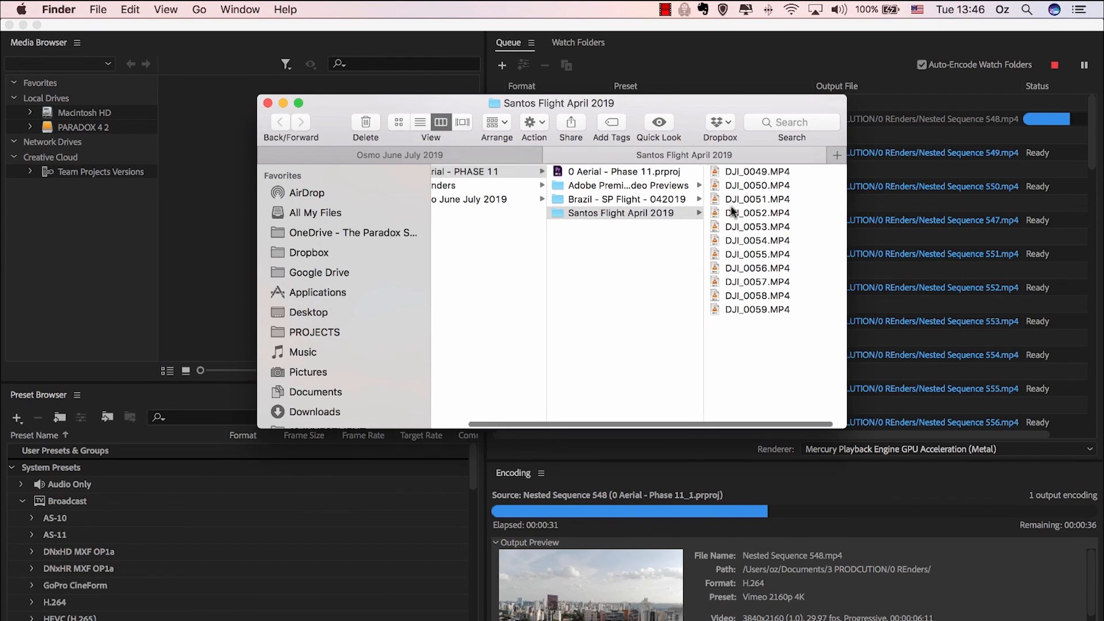
scroll(655, 227, left, 1)
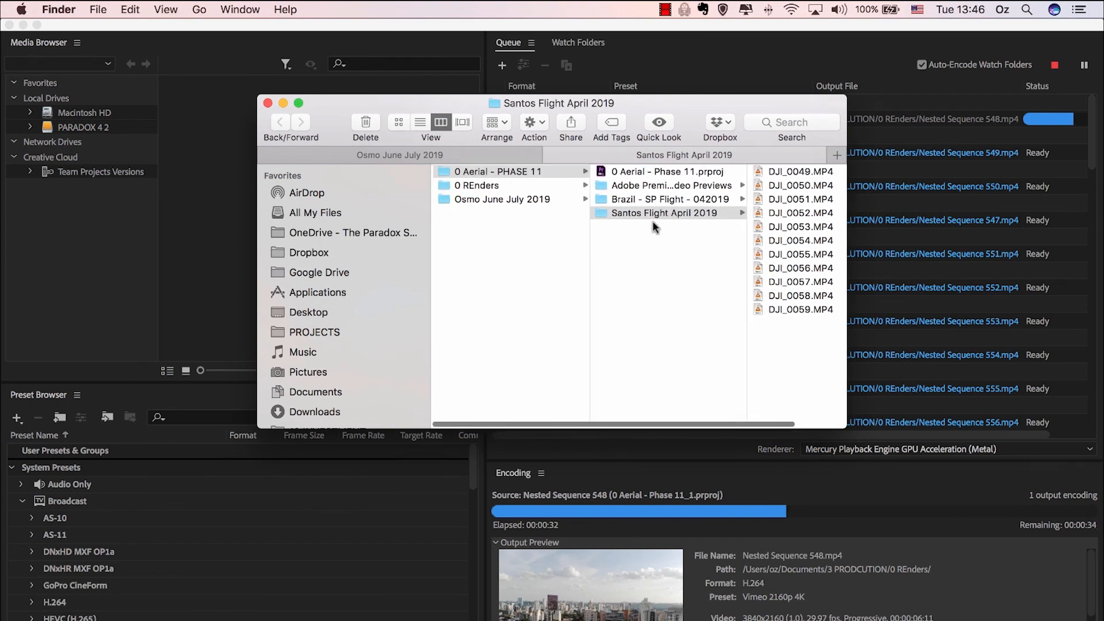
click(513, 184)
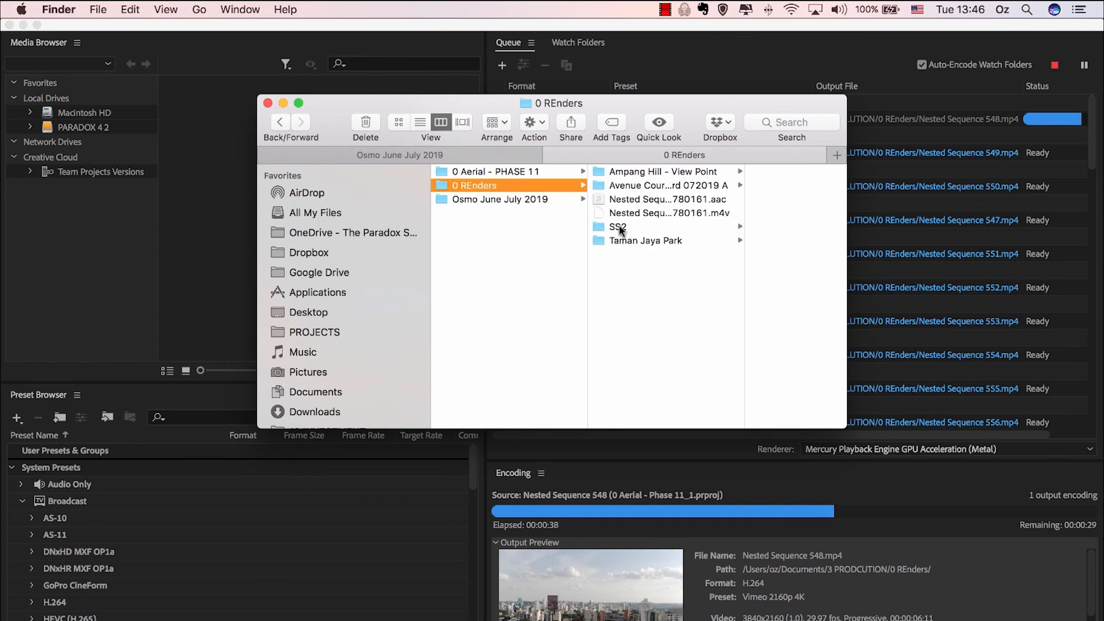
click(620, 227)
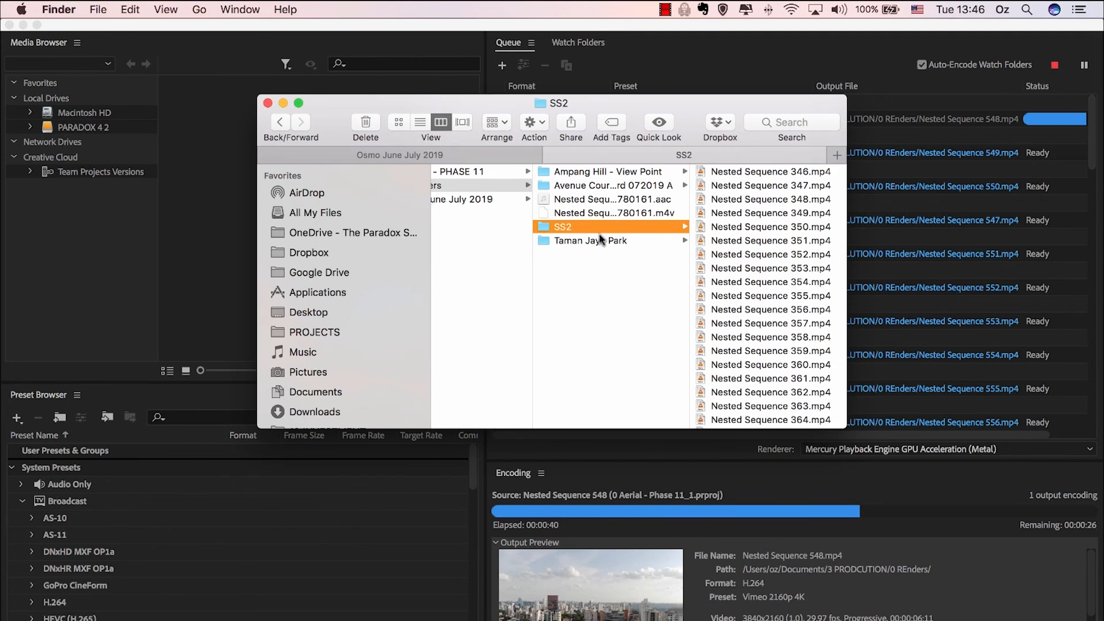
click(610, 241)
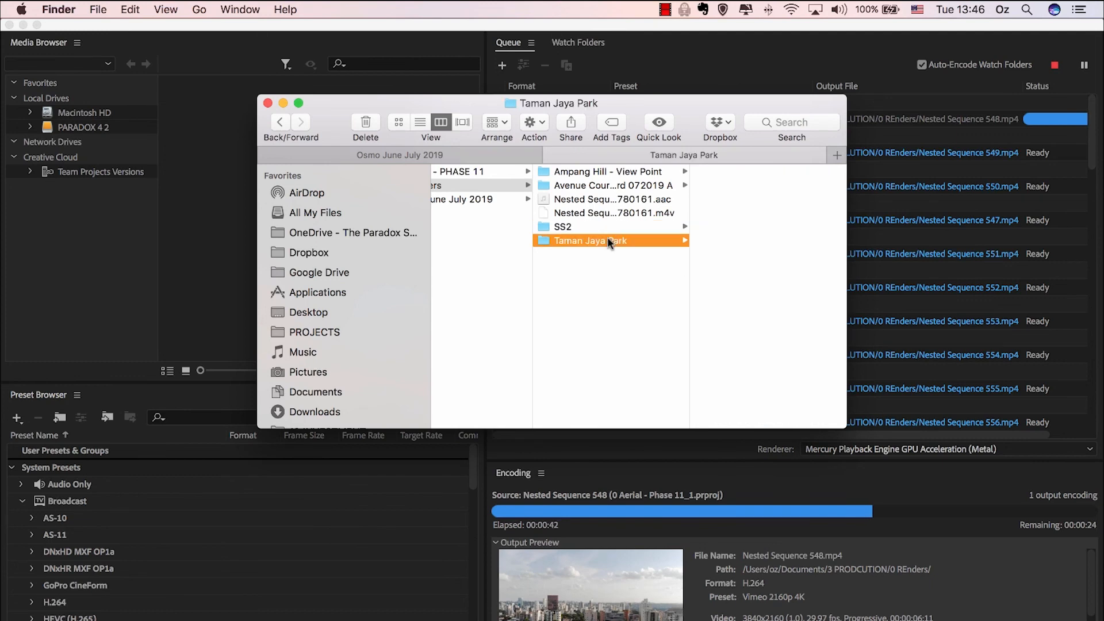
click(621, 173)
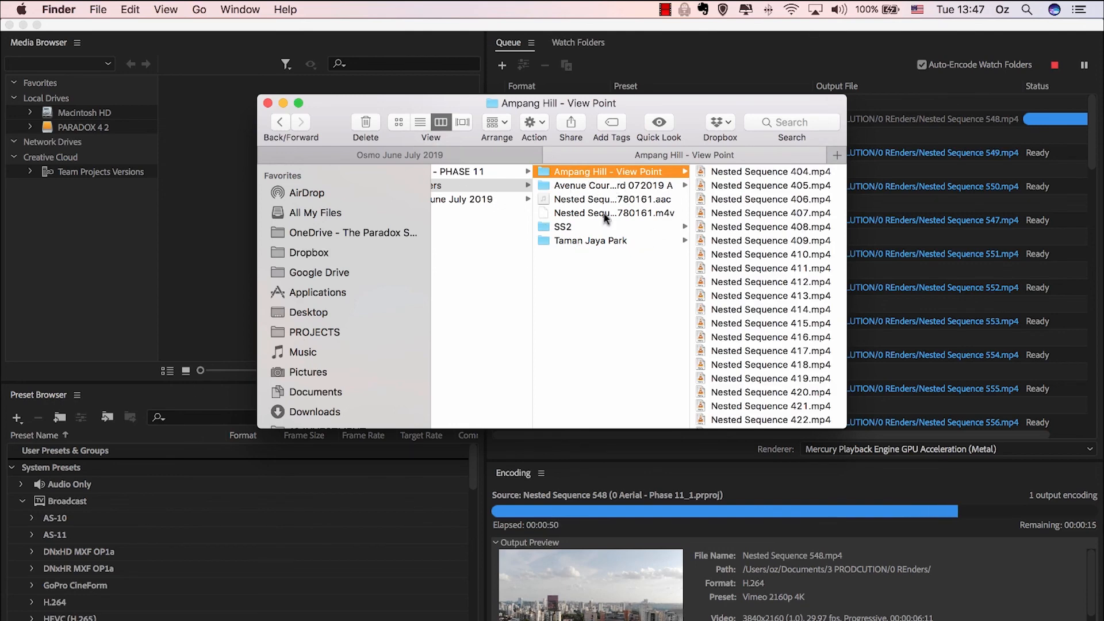
scroll(506, 226, left, 3)
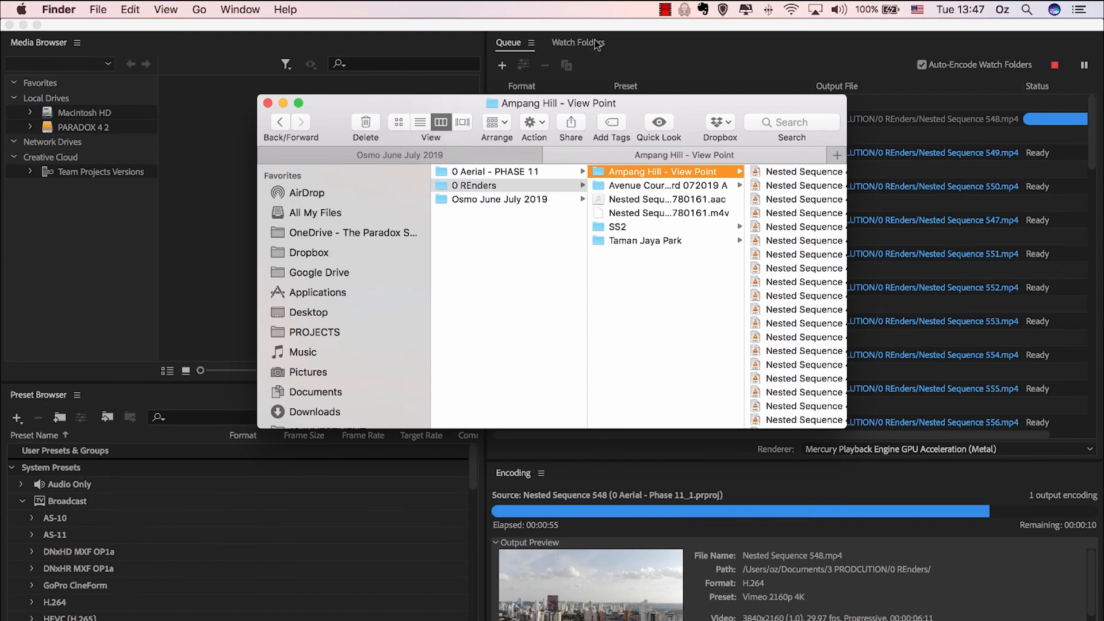
click(607, 30)
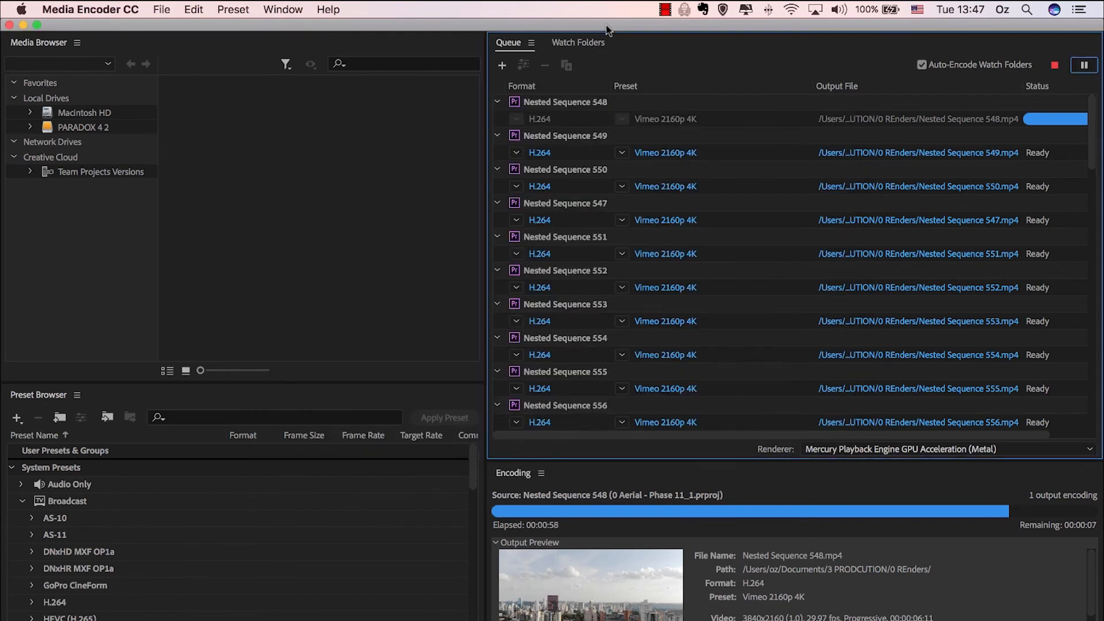